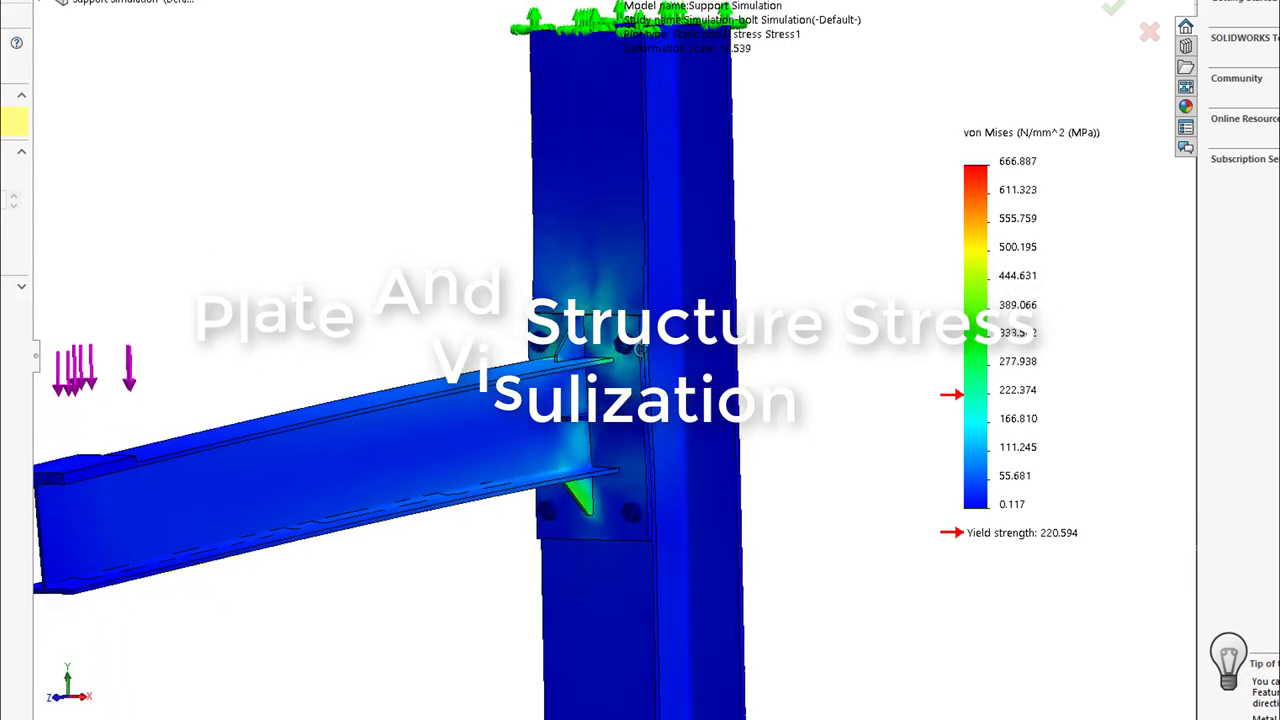
Create a new blank Part document, Part1, from the File menu.
{"action": "scroll", "coordinate": [598, 498], "scroll_direction": "down", "scroll_amount": 2}
{"action": "scroll", "coordinate": [598, 498], "scroll_direction": "down", "scroll_amount": 2}
{"action": "scroll", "coordinate": [599, 495], "scroll_direction": "down", "scroll_amount": 2}
{"action": "scroll", "coordinate": [626, 508], "scroll_direction": "down", "scroll_amount": 1}
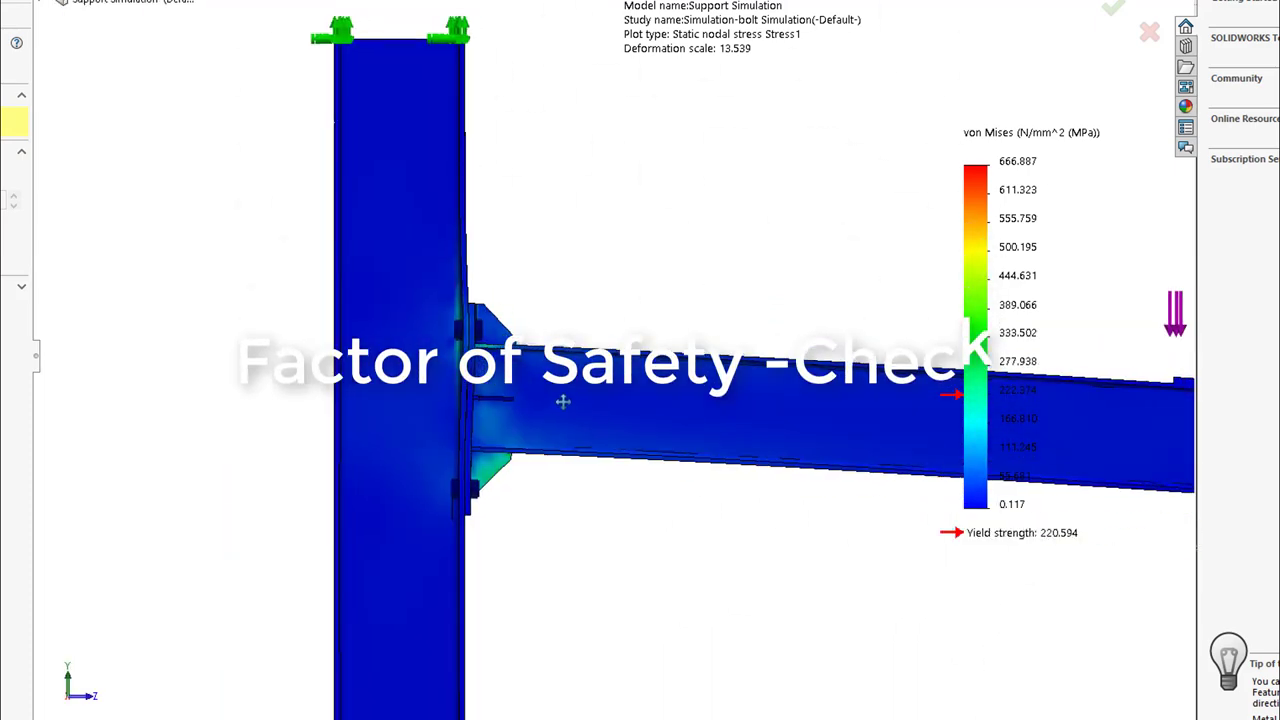
{"action": "middle_click_drag", "start_coordinate": [563, 401], "coordinate": [491, 345], "text": "ctrl"}
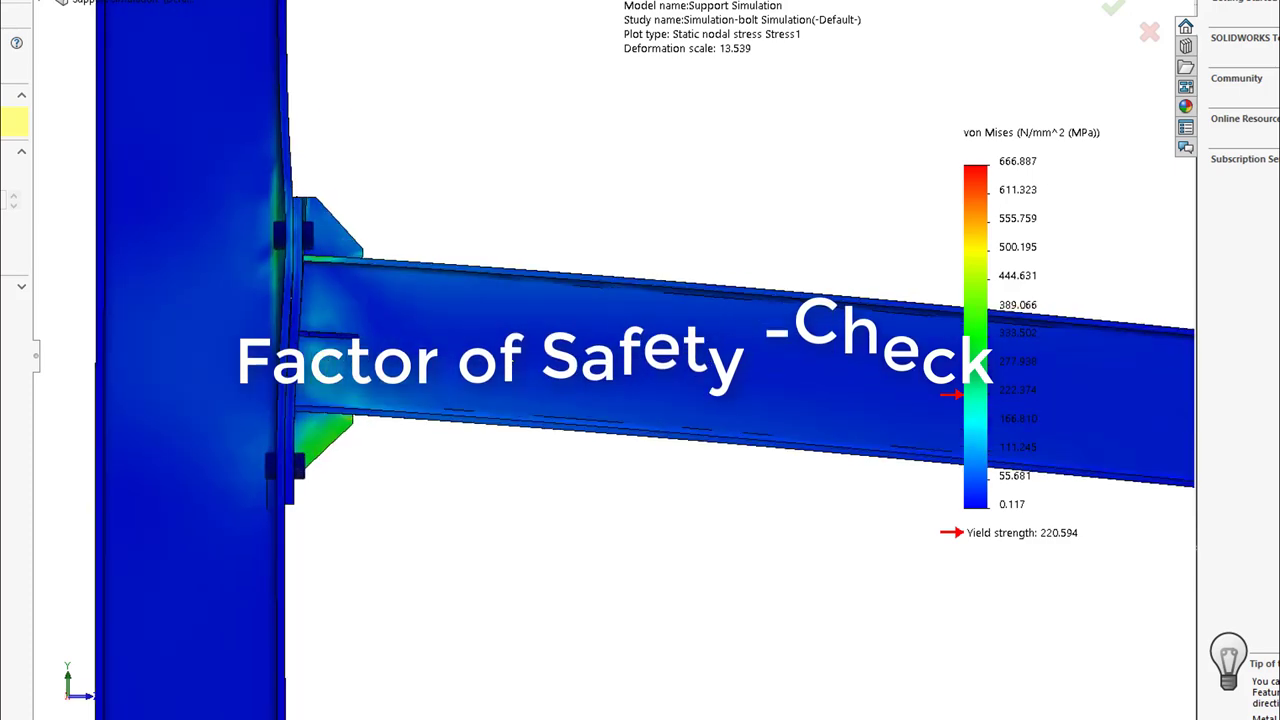
{"action": "middle_click_drag", "start_coordinate": [522, 368], "coordinate": [467, 339], "text": "ctrl"}
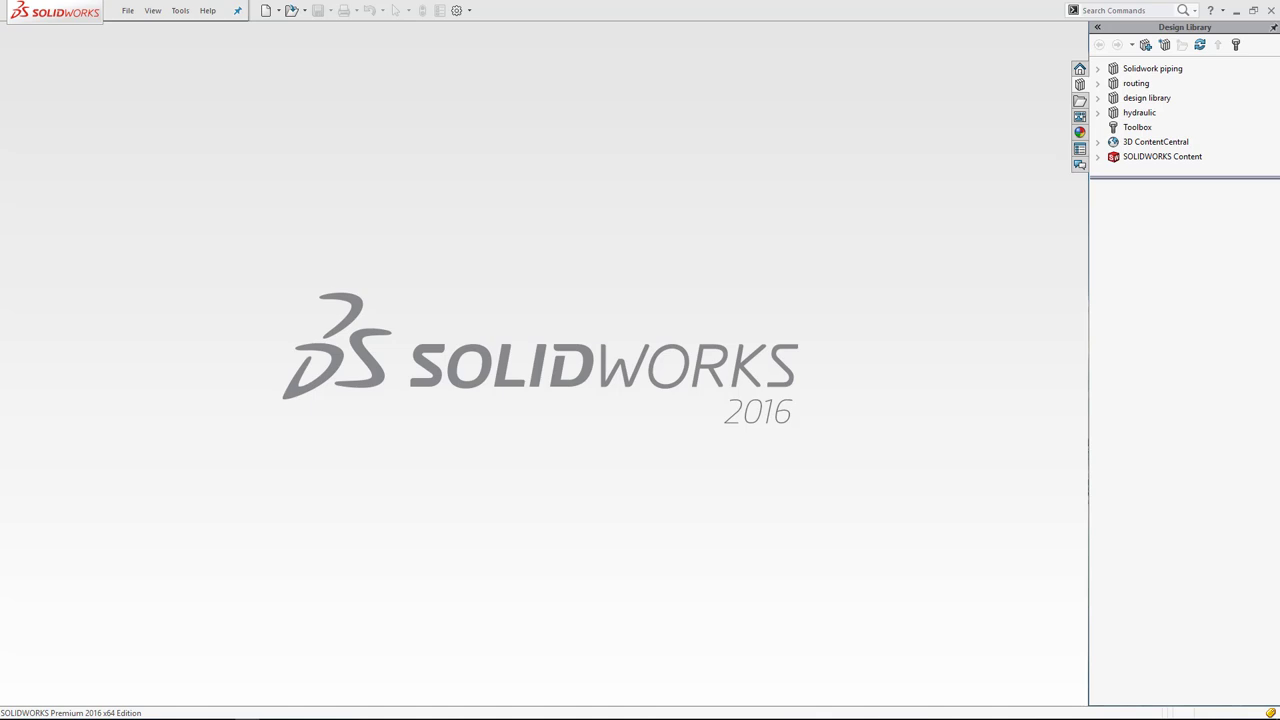
{"action": "left_click", "coordinate": [128, 10]}
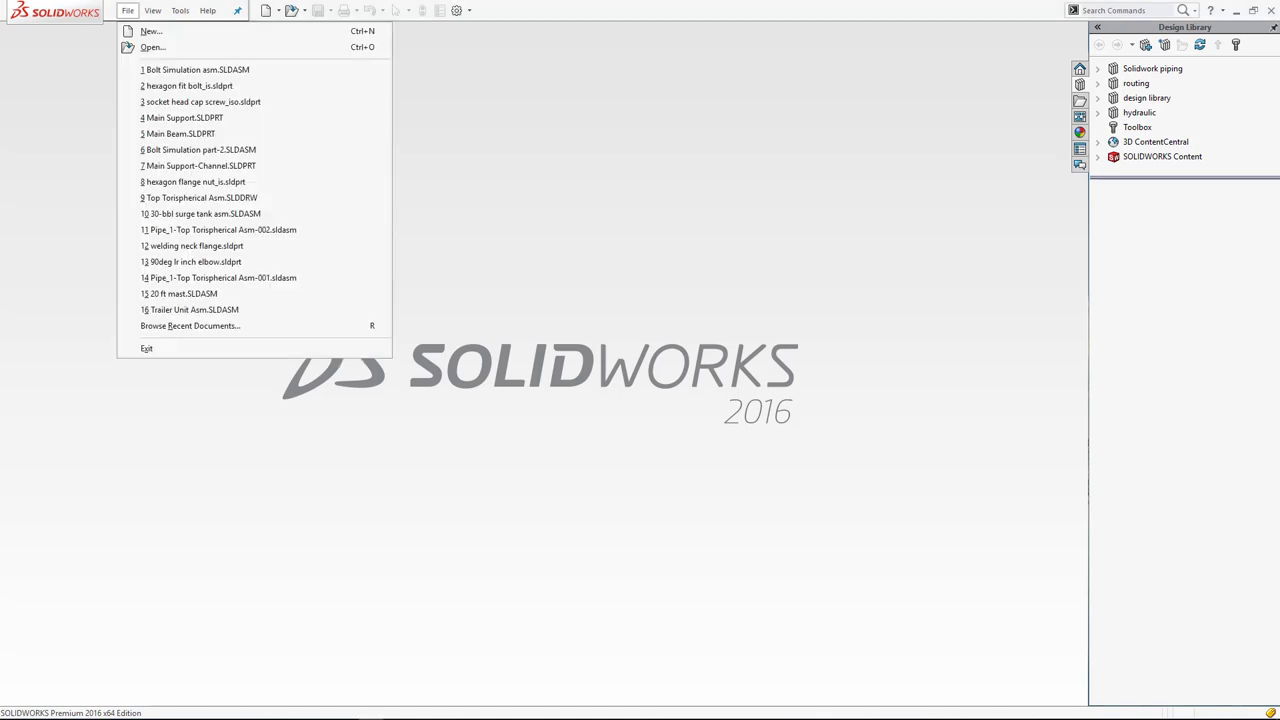
{"action": "left_click", "coordinate": [151, 31]}
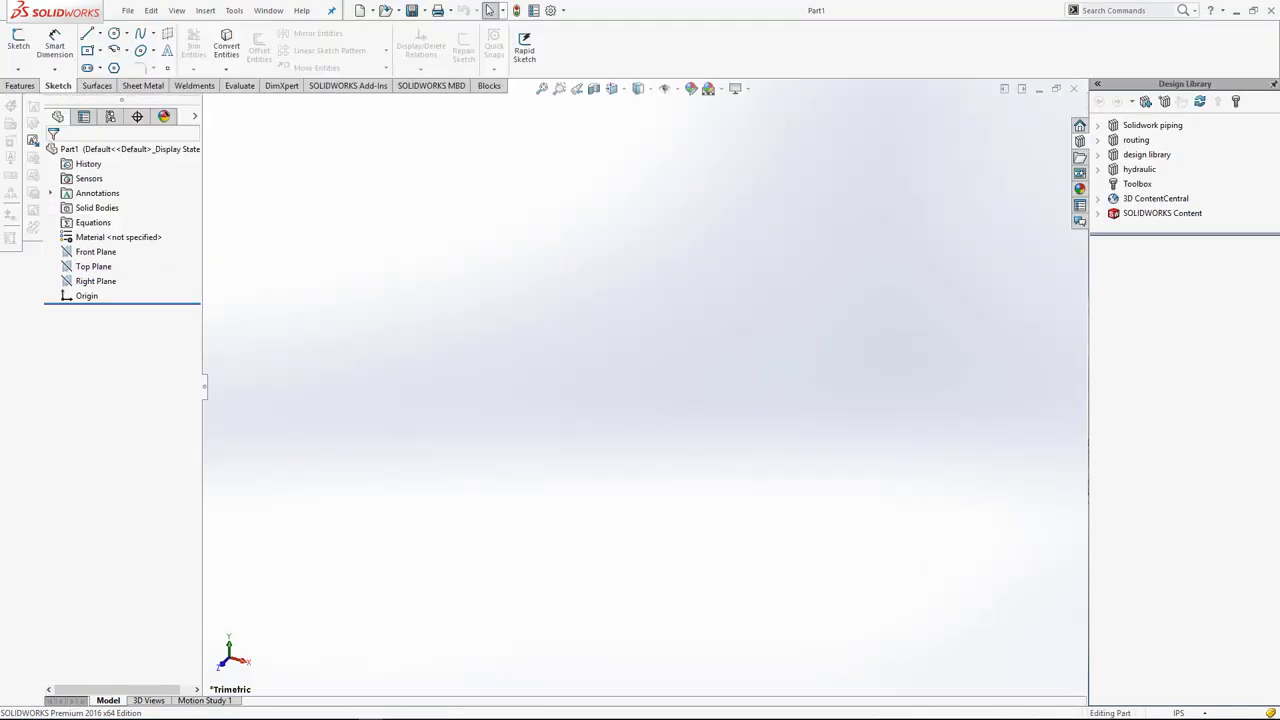
Switch units to MMGS and sketch a vertical line up from the origin on the Front Plane.
{"action": "left_click", "coordinate": [1185, 712]}
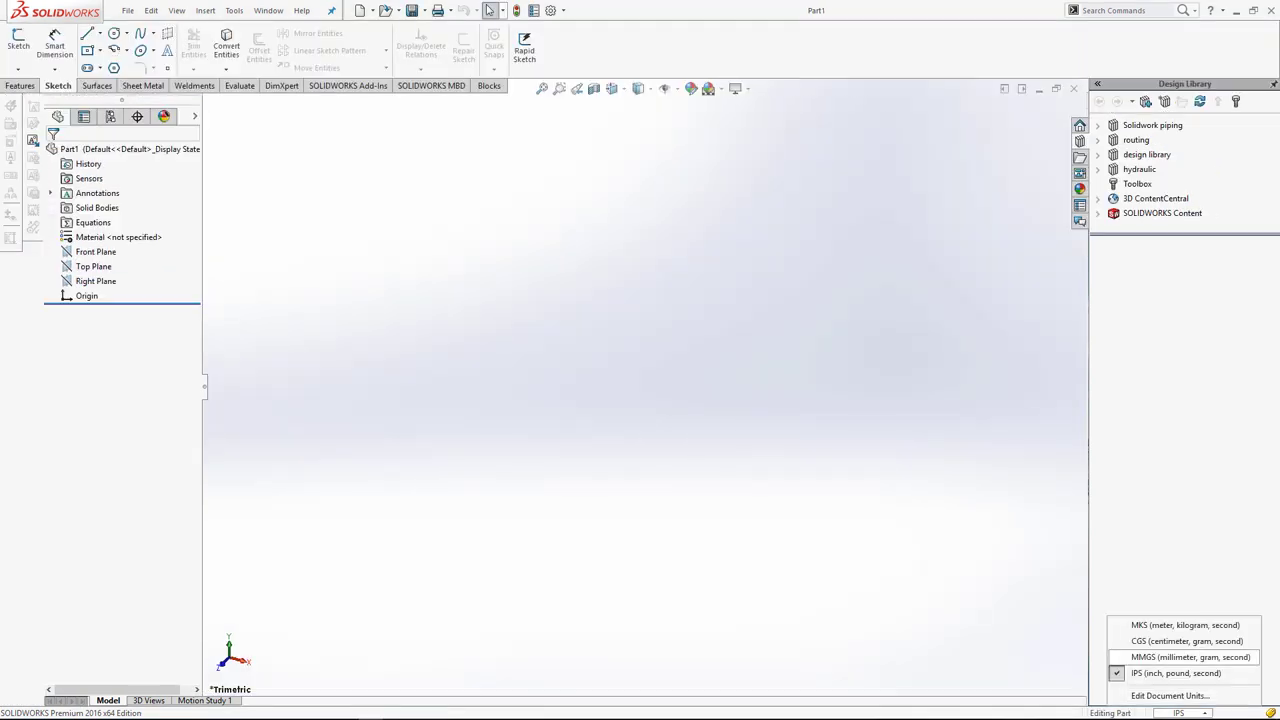
{"action": "left_click", "coordinate": [1190, 657]}
{"action": "left_click", "coordinate": [96, 251]}
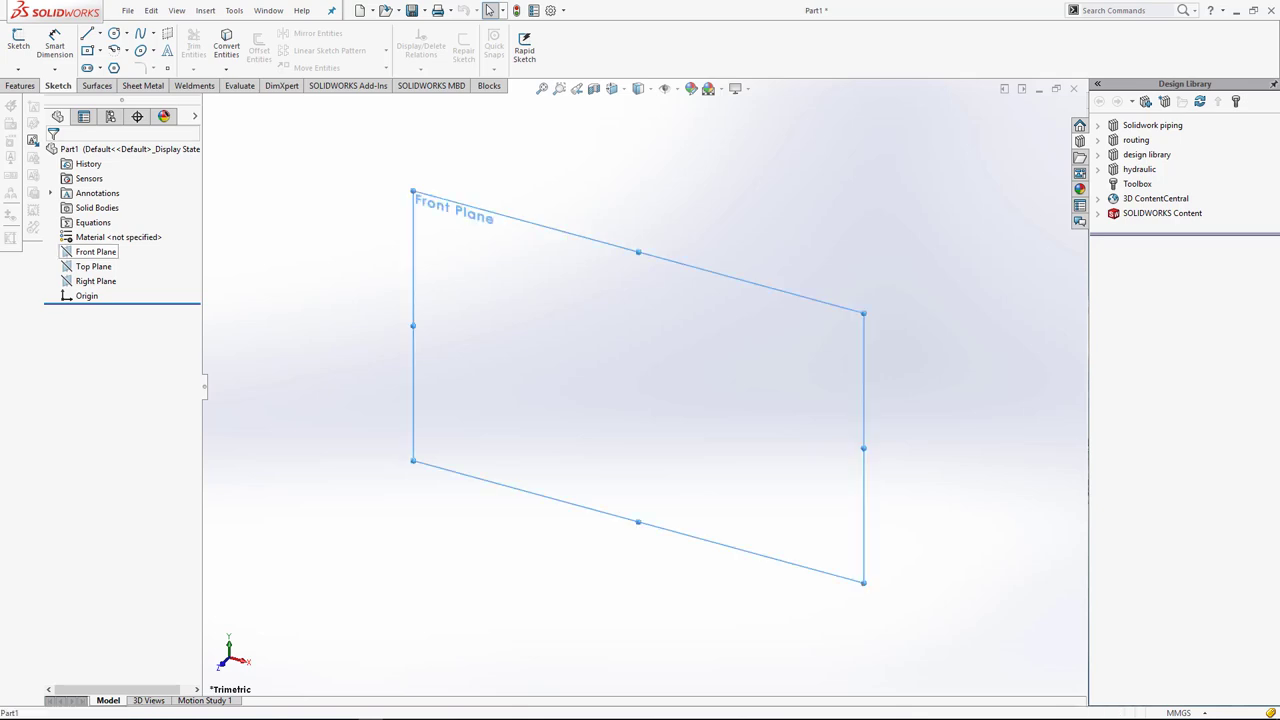
{"action": "left_click", "coordinate": [18, 40]}
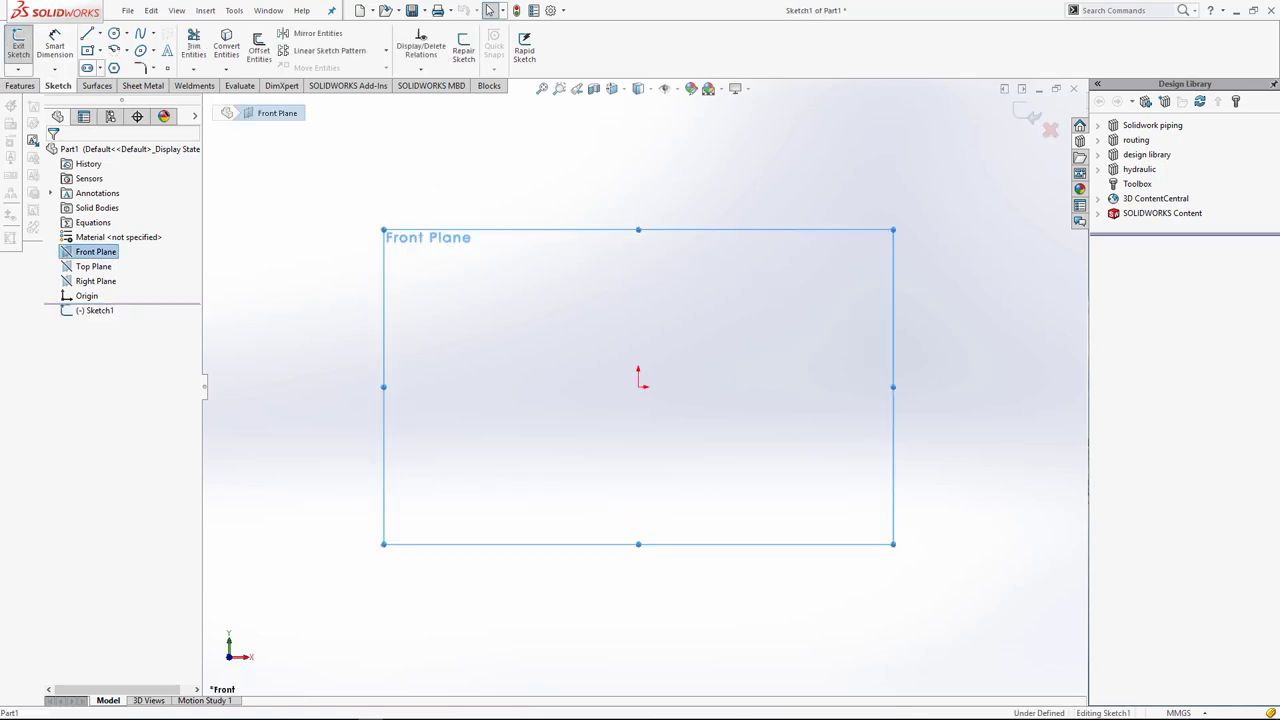
{"action": "left_click", "coordinate": [88, 35]}
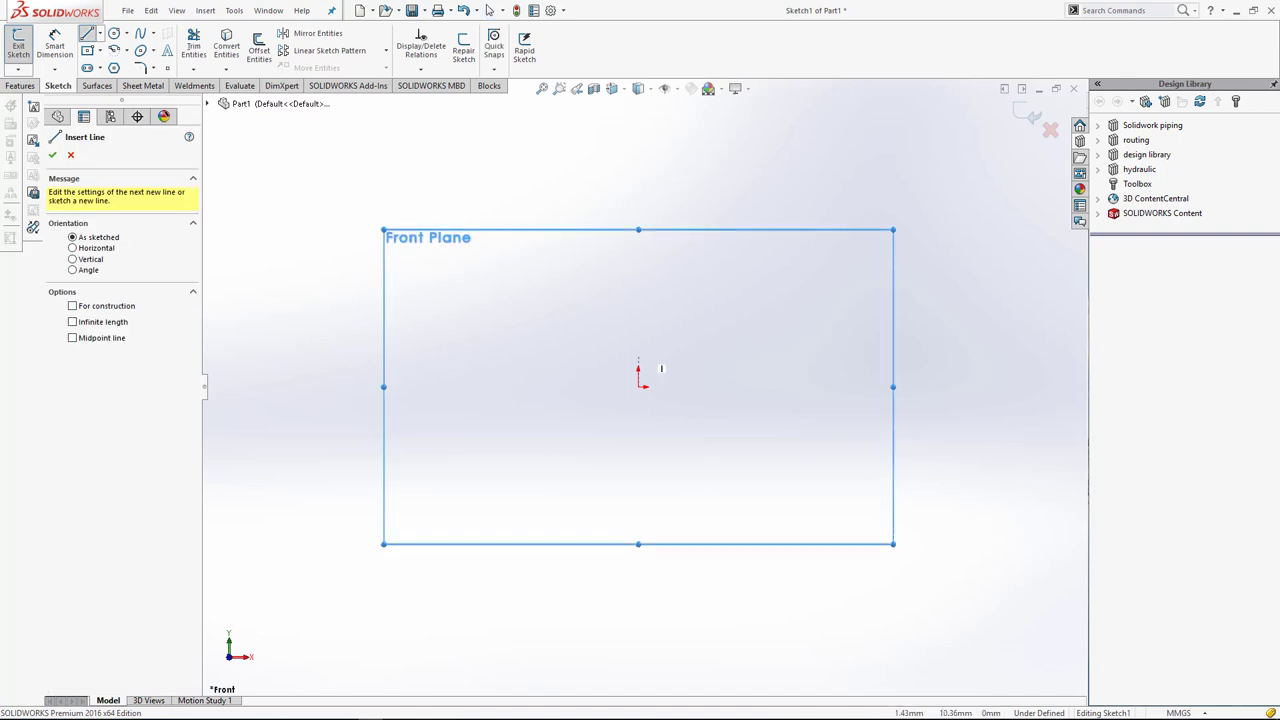
{"action": "left_click_drag", "start_coordinate": [638, 386], "coordinate": [638, 178]}
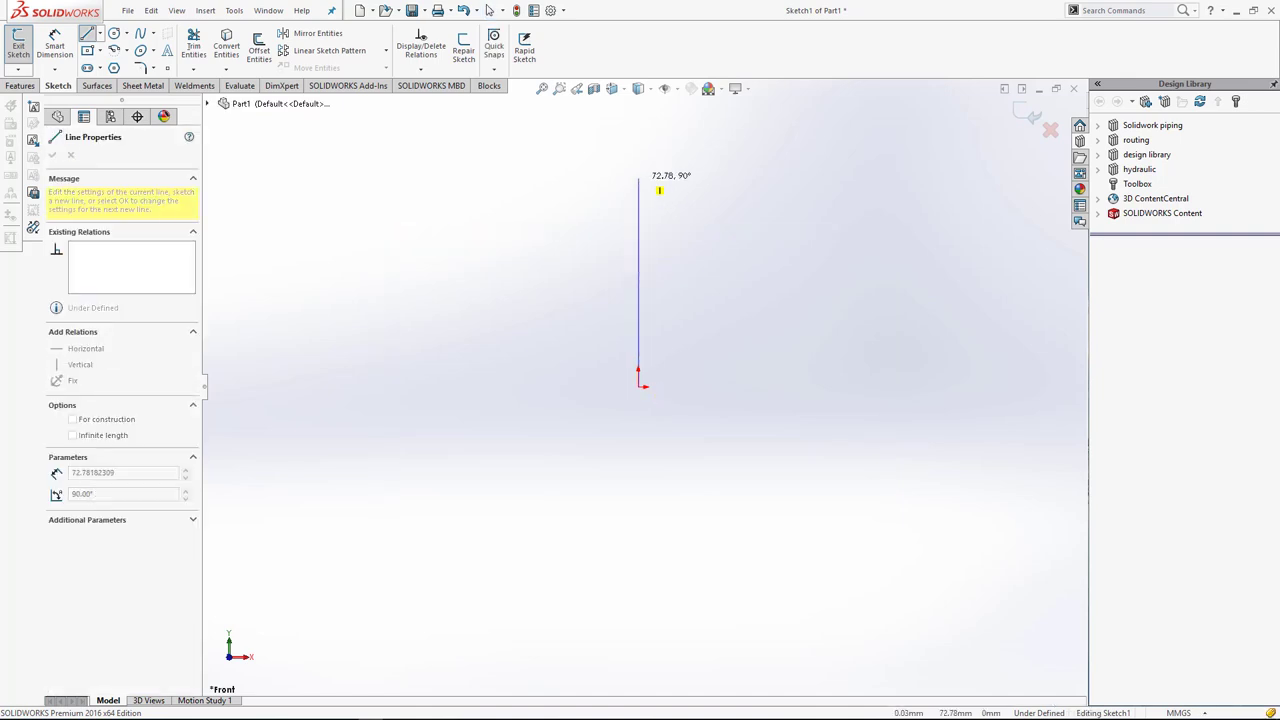
{"action": "key", "text": "Escape"}
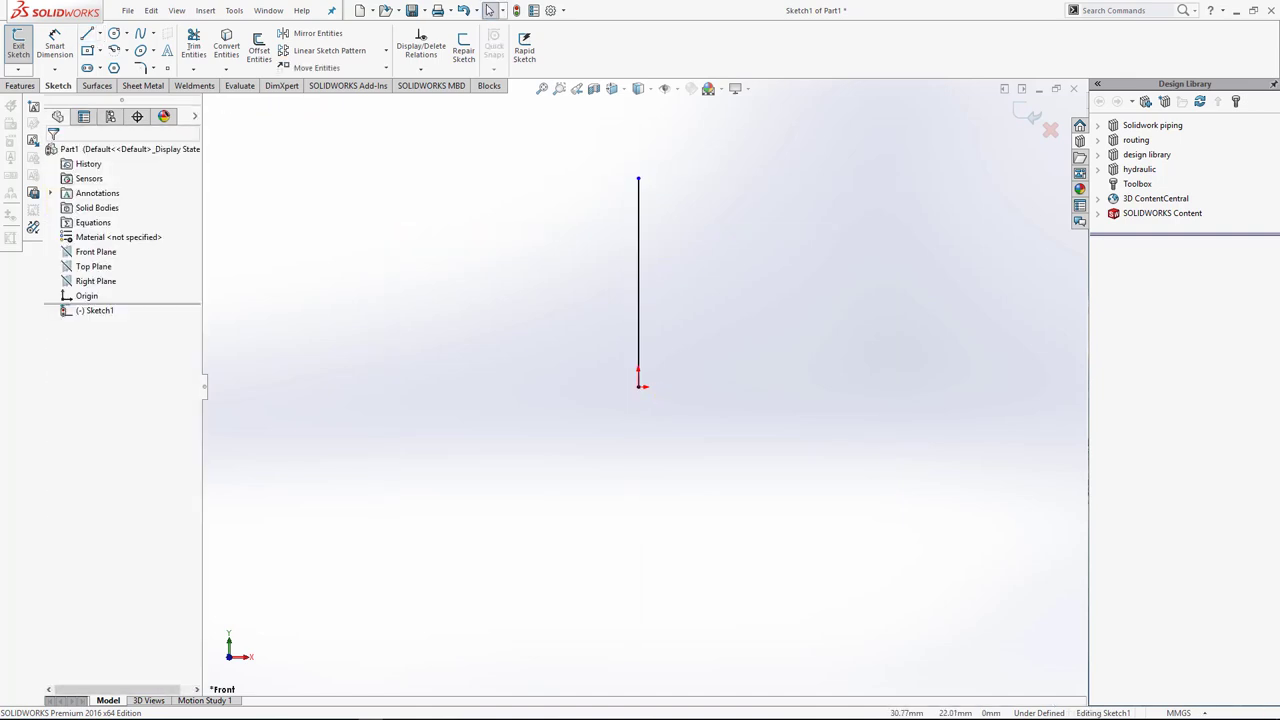
Dimension the vertical line to 2000 mm and exit the sketch in isometric view.
{"action": "right_click", "coordinate": [630, 386]}
{"action": "key", "text": "Escape"}
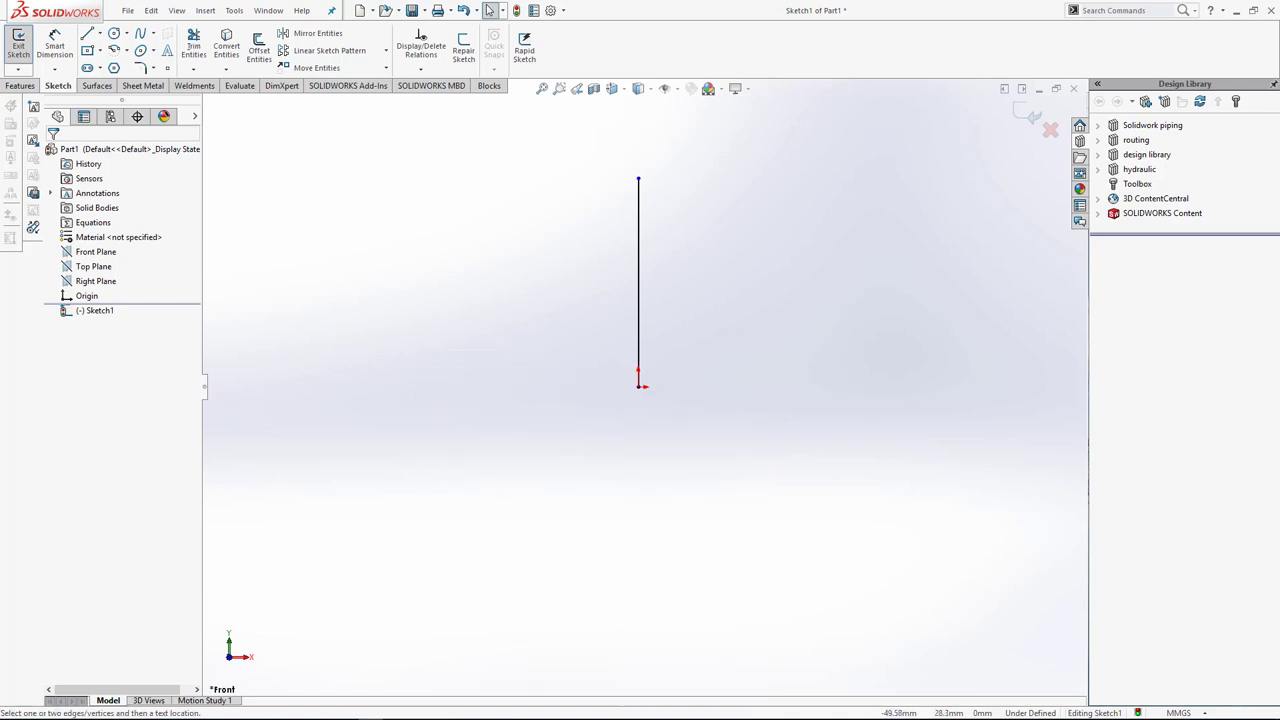
{"action": "left_click", "coordinate": [55, 45]}
{"action": "left_click", "coordinate": [638, 280]}
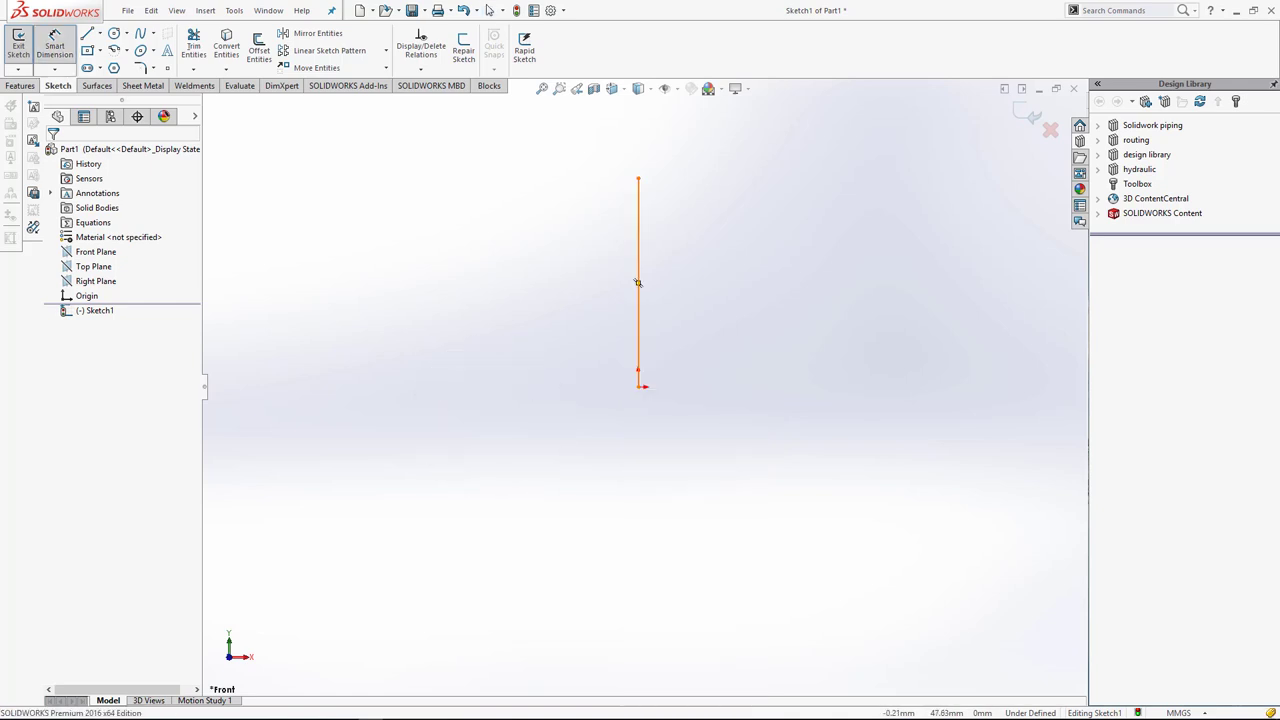
{"action": "left_click", "coordinate": [704, 258]}
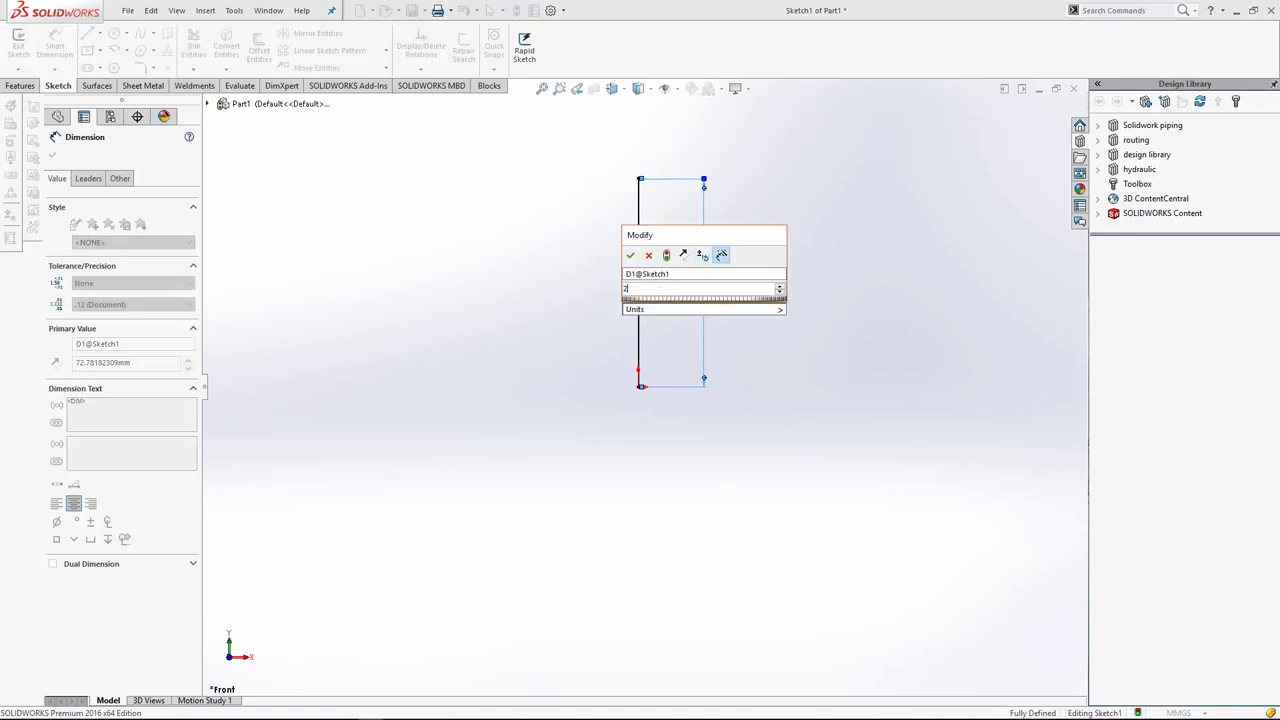
{"action": "type", "text": "2000"}
{"action": "key", "text": "Return"}
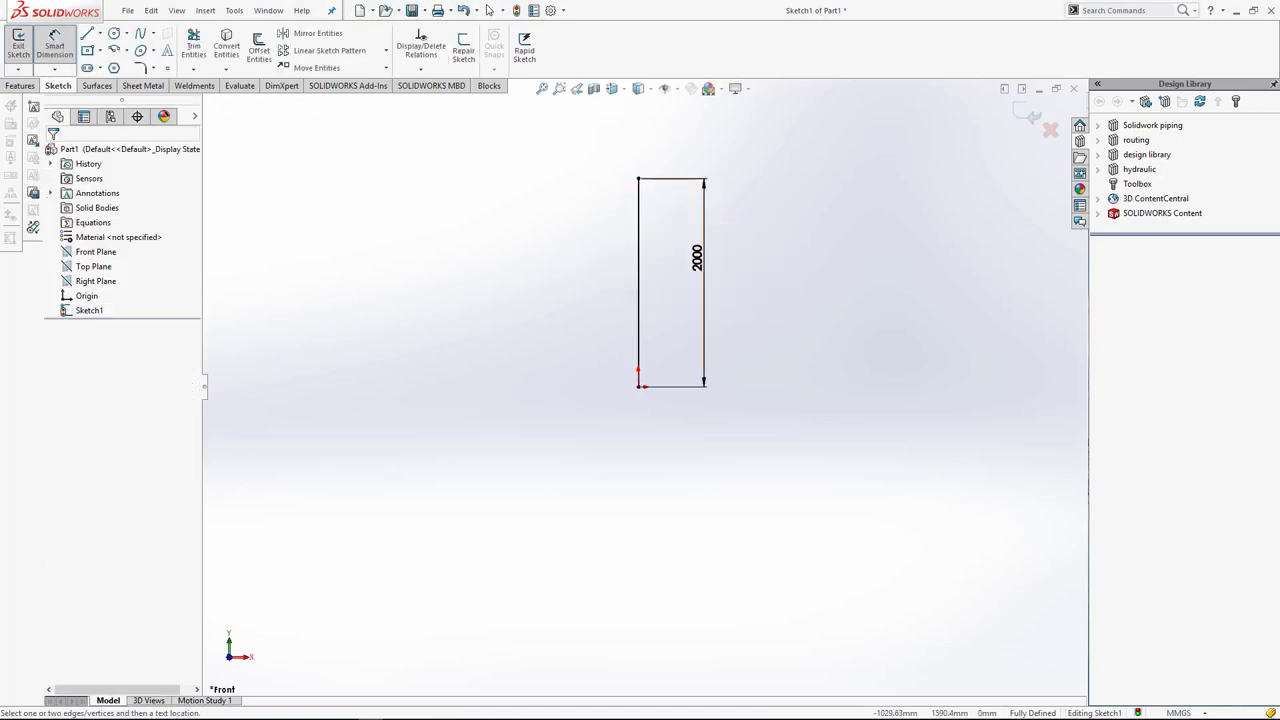
{"action": "key", "text": "ctrl+7"}
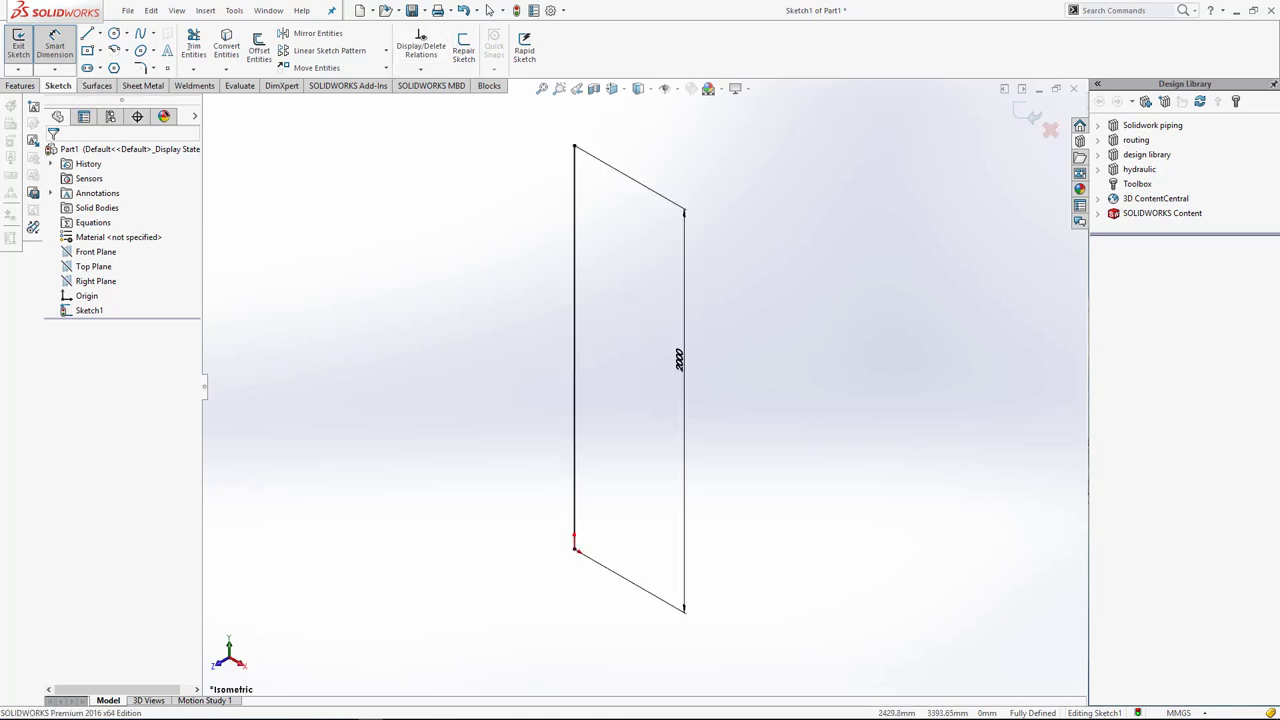
{"action": "left_click", "coordinate": [1030, 114]}
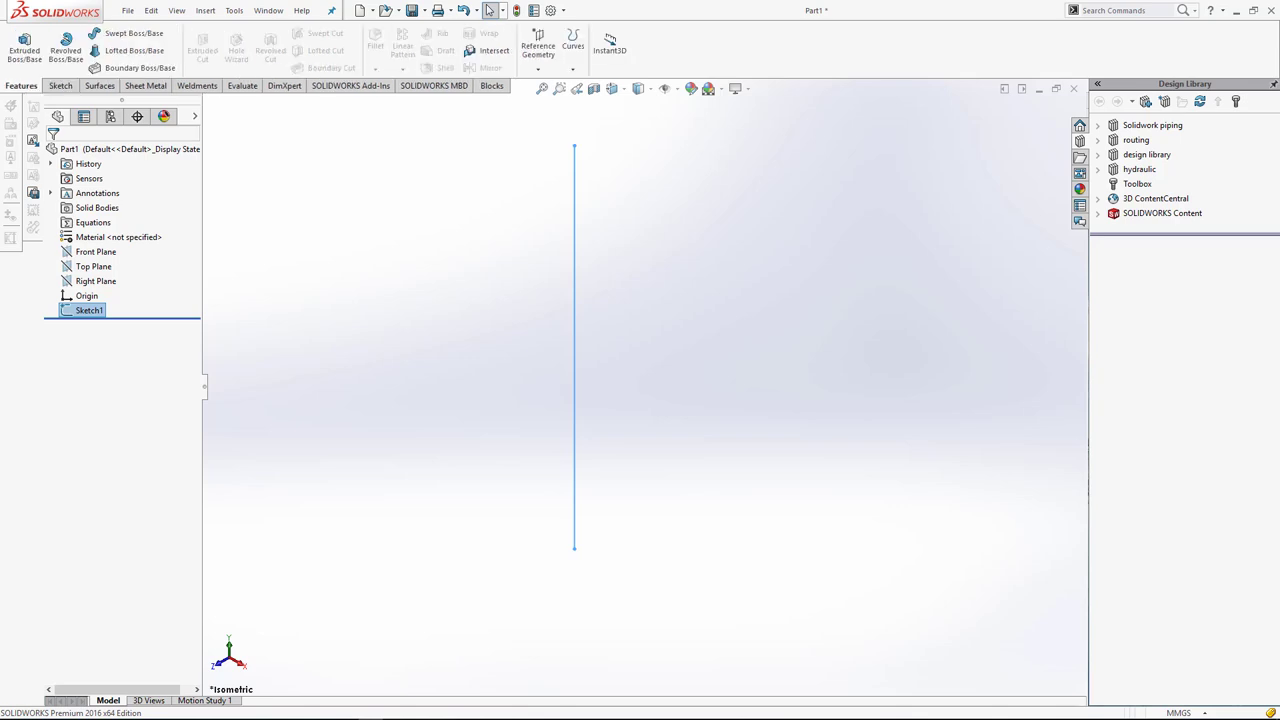
Add a BSI UBP254x254x63 structural member along the 2000 mm sketch line.
{"action": "left_click", "coordinate": [197, 85]}
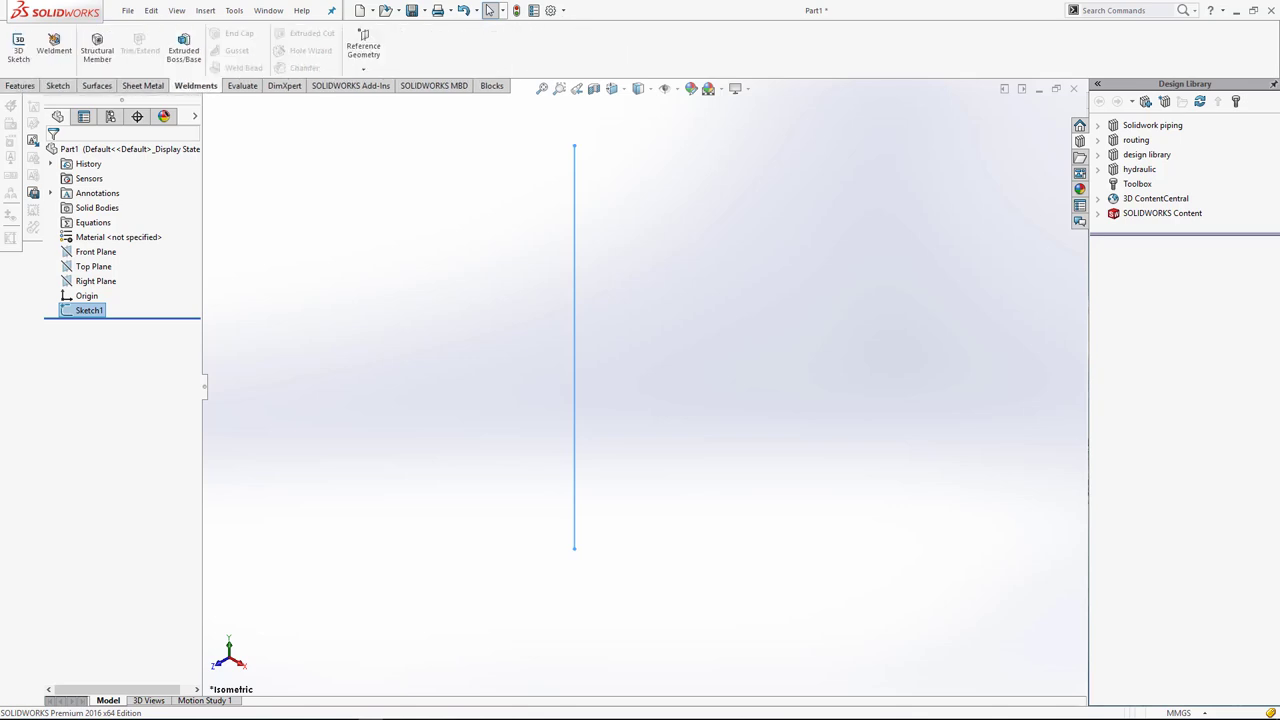
{"action": "left_click", "coordinate": [97, 47]}
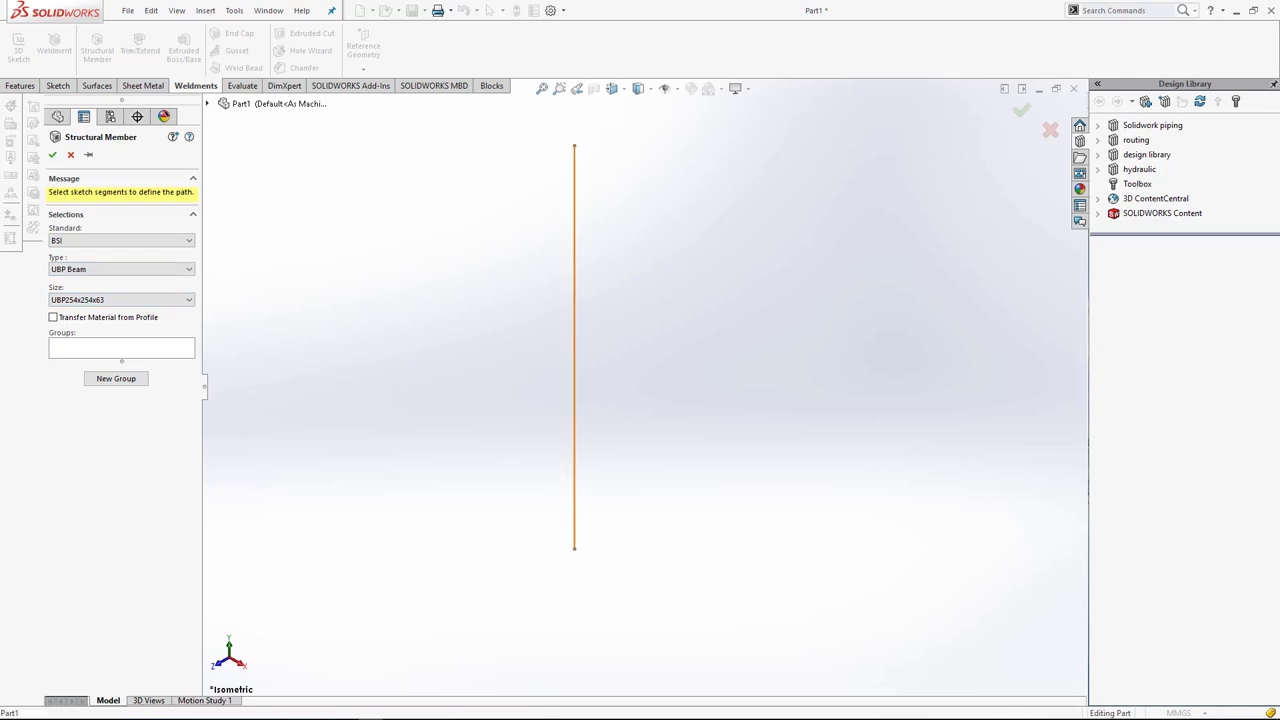
{"action": "left_click", "coordinate": [574, 490]}
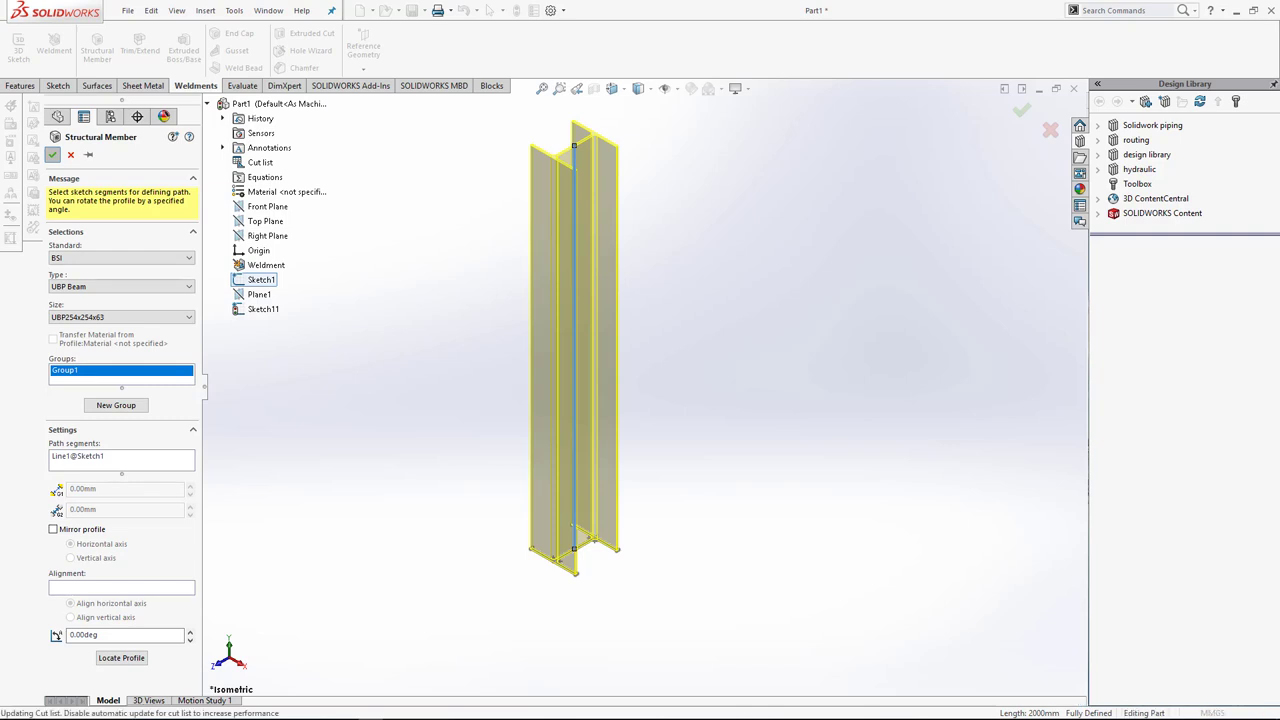
{"action": "key", "text": "Return"}
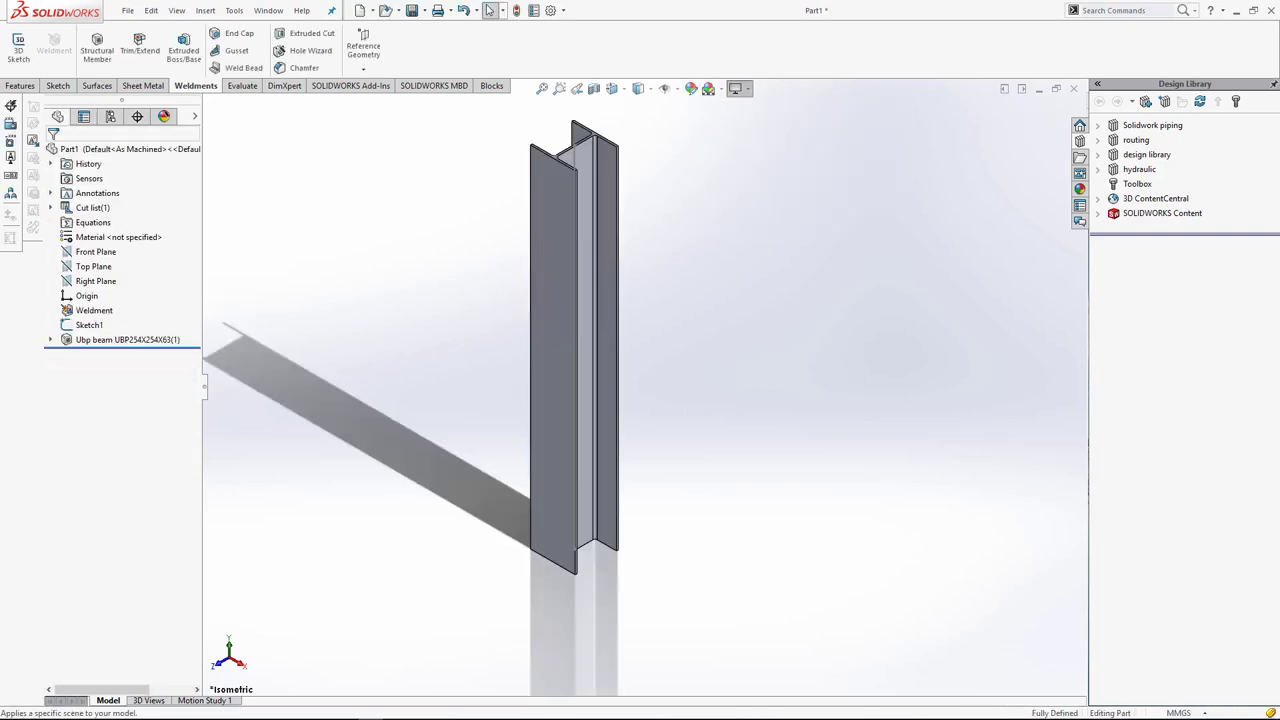
{"action": "left_click", "coordinate": [708, 88]}
{"action": "left_click", "coordinate": [708, 88]}
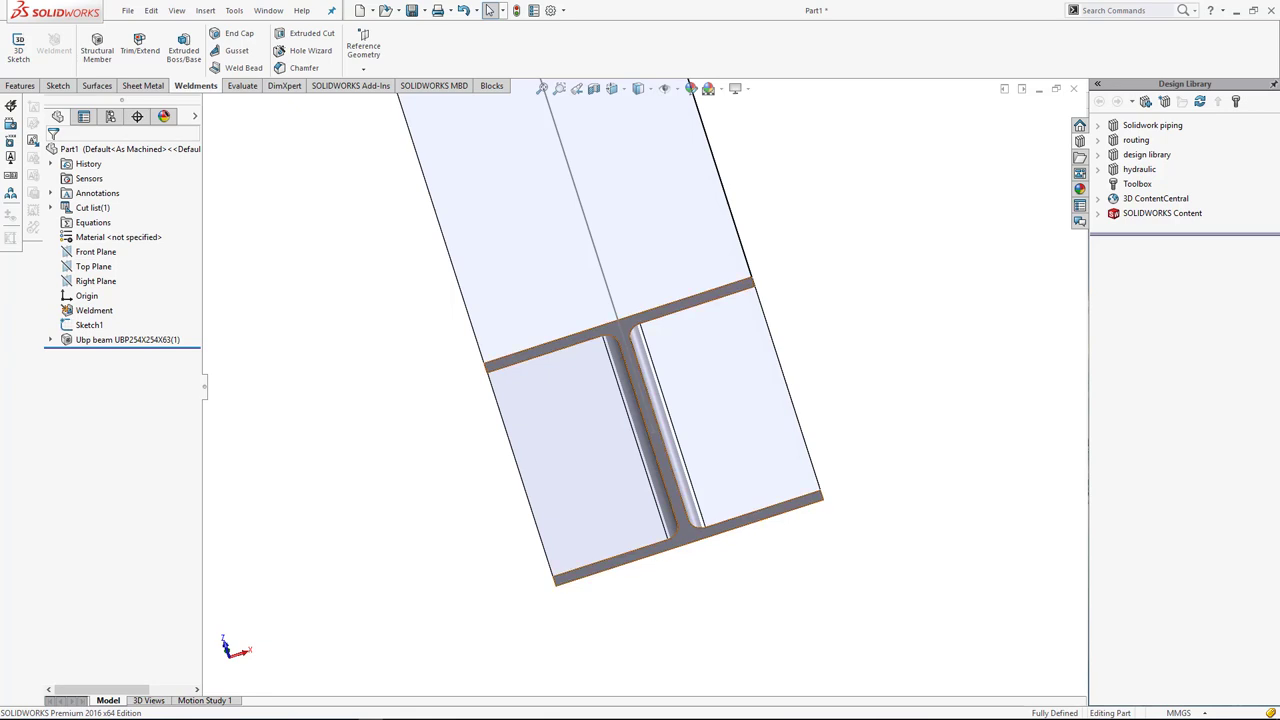
Sketch a centre rectangle around the I-section on the beam's bottom end face.
{"action": "left_click", "coordinate": [720, 535]}
{"action": "left_click", "coordinate": [740, 503]}
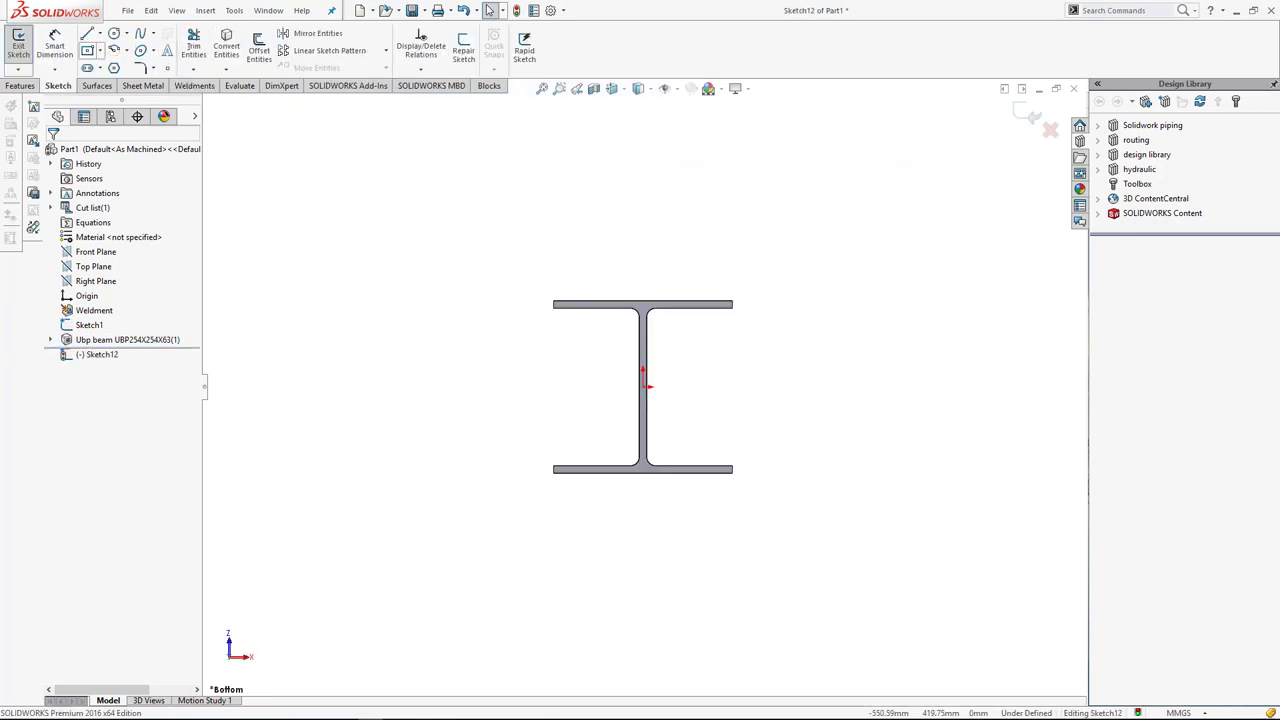
{"action": "left_click", "coordinate": [87, 50]}
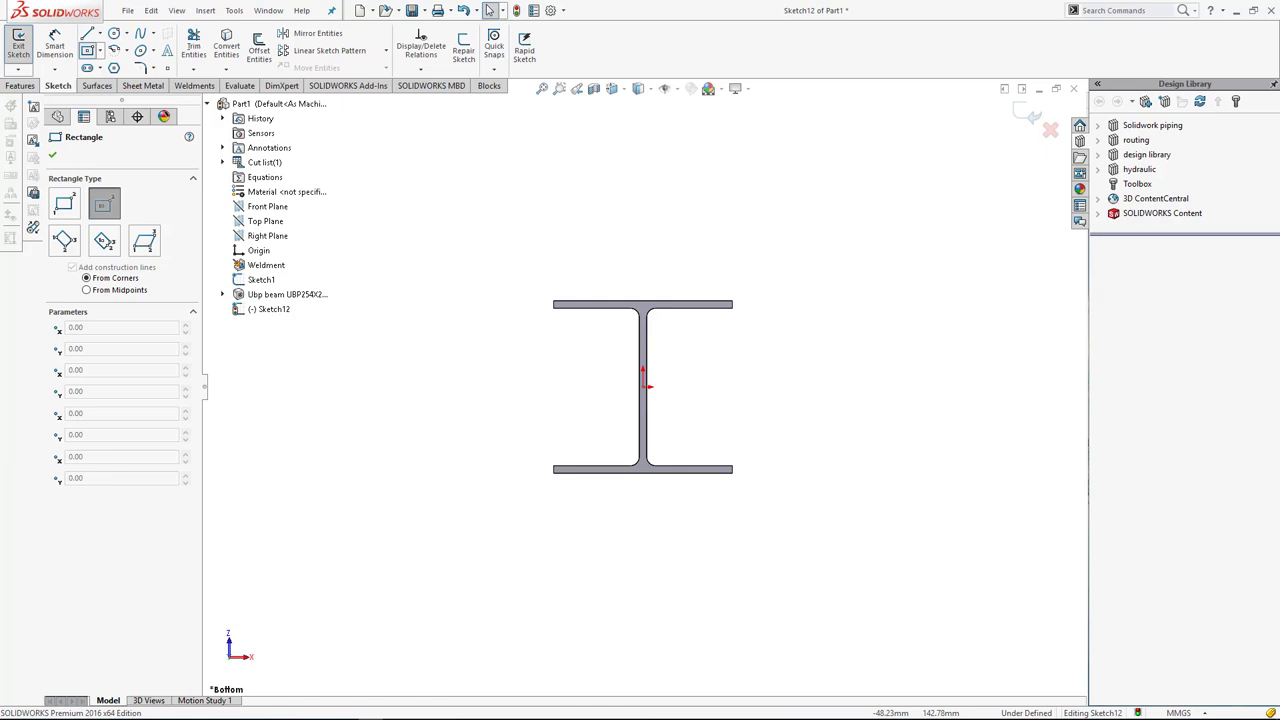
{"action": "left_click", "coordinate": [644, 387]}
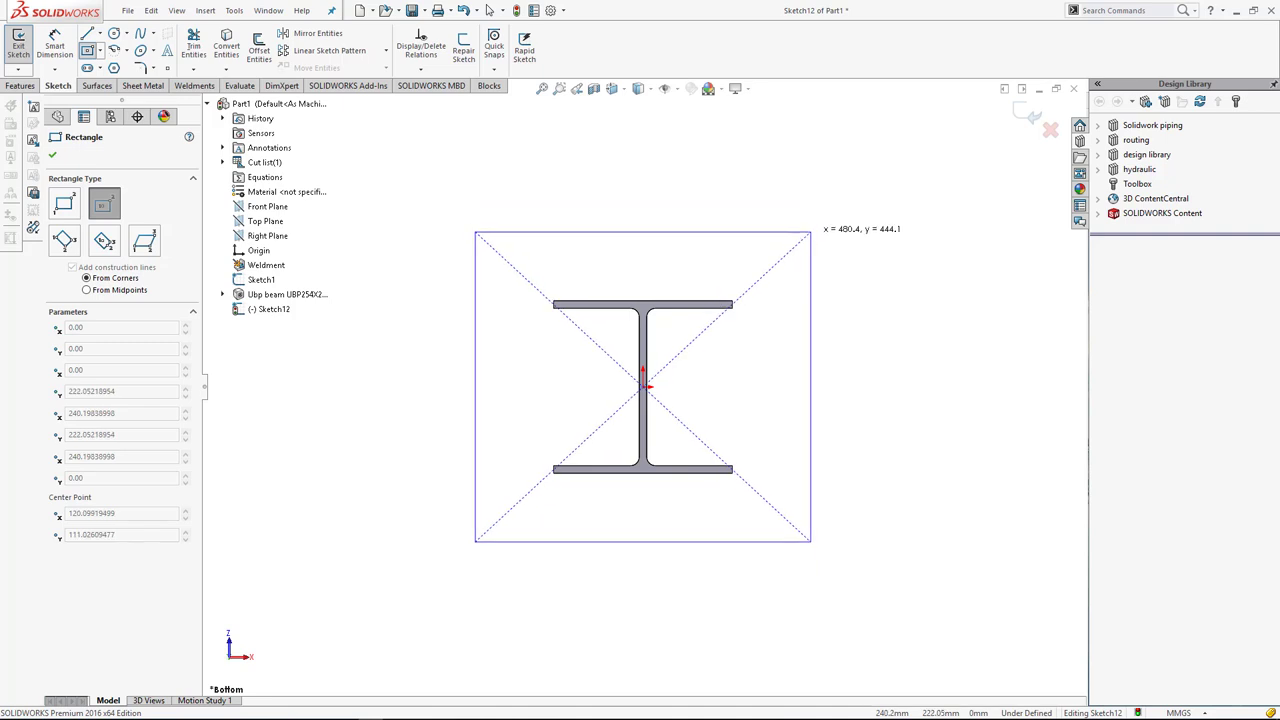
{"action": "left_click", "coordinate": [804, 233]}
Dimension the rectangle 500 mm wide and 500 mm high.
{"action": "left_click", "coordinate": [54, 45]}
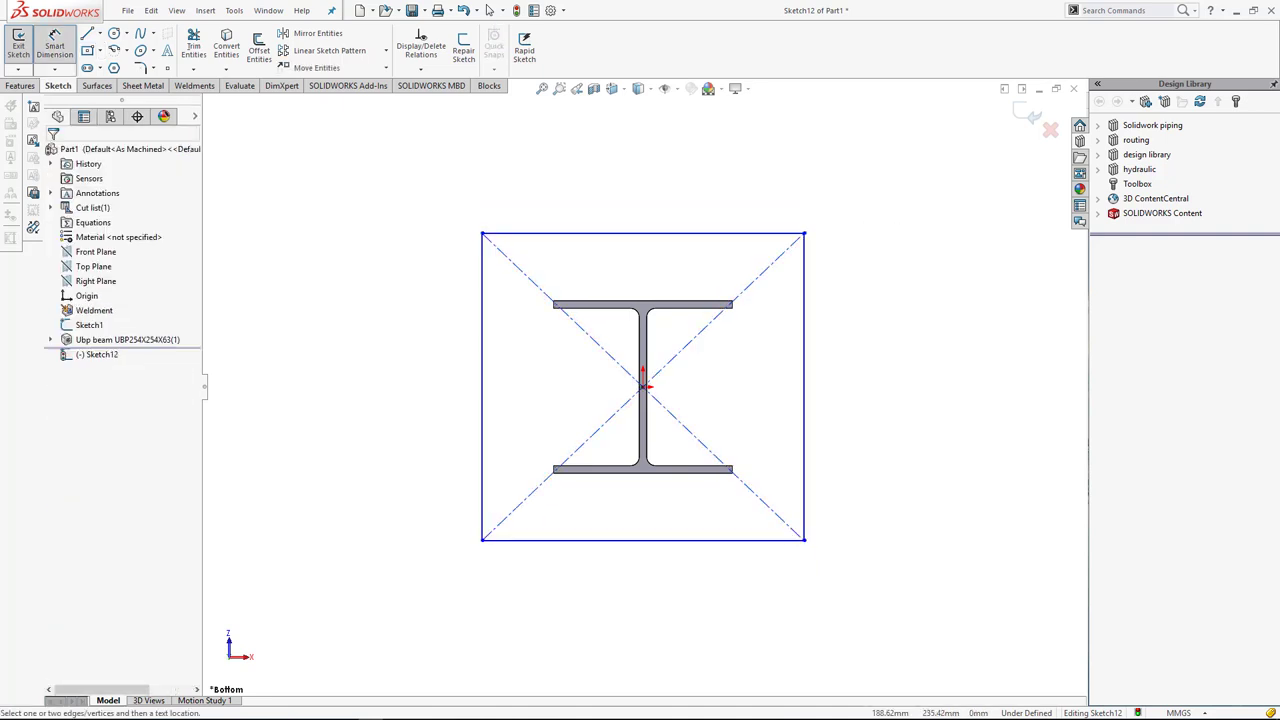
{"action": "left_click", "coordinate": [650, 233]}
{"action": "left_click", "coordinate": [671, 178]}
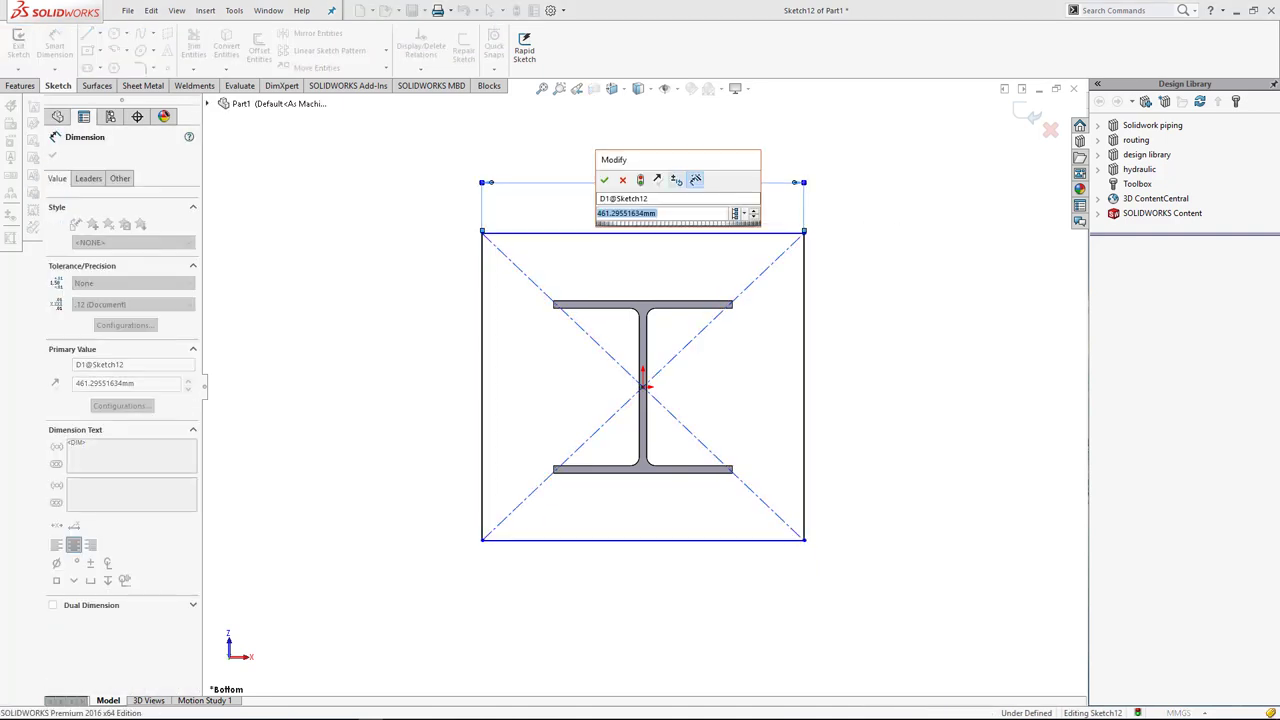
{"action": "type", "text": "500"}
{"action": "key", "text": "Return"}
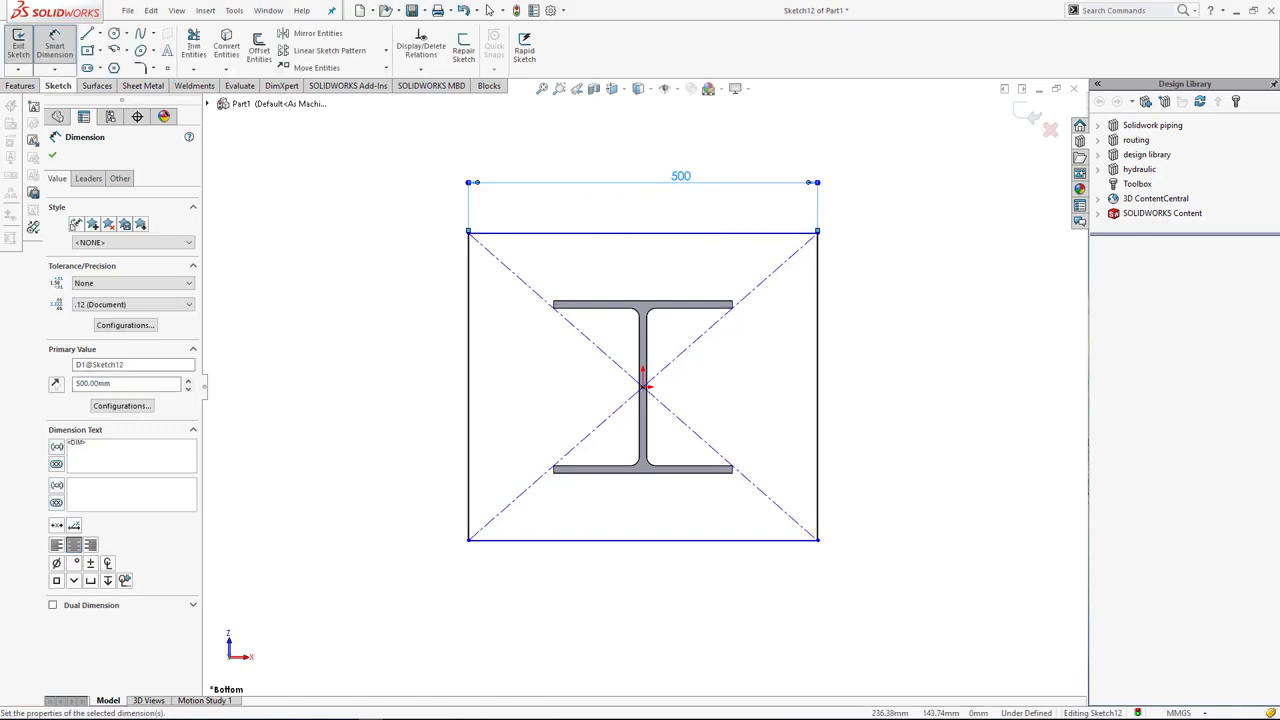
{"action": "left_click", "coordinate": [818, 390]}
{"action": "left_click", "coordinate": [879, 300]}
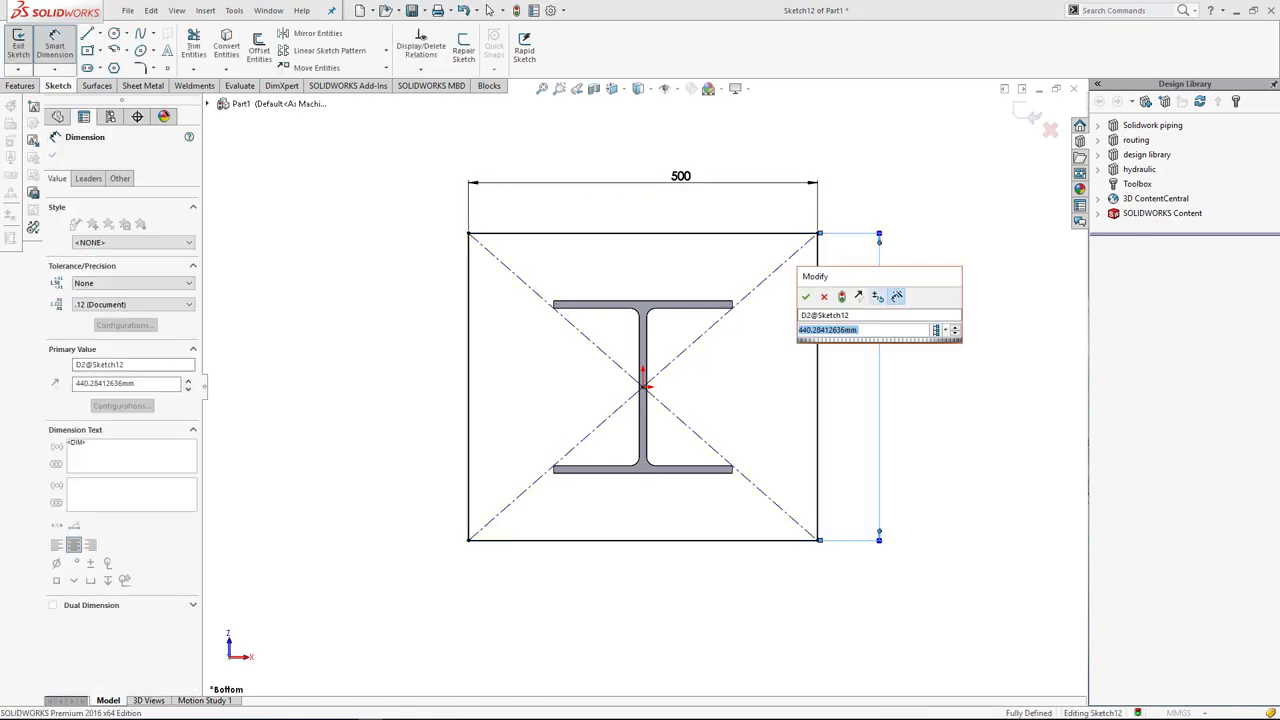
{"action": "type", "text": "500"}
{"action": "key", "text": "Return"}
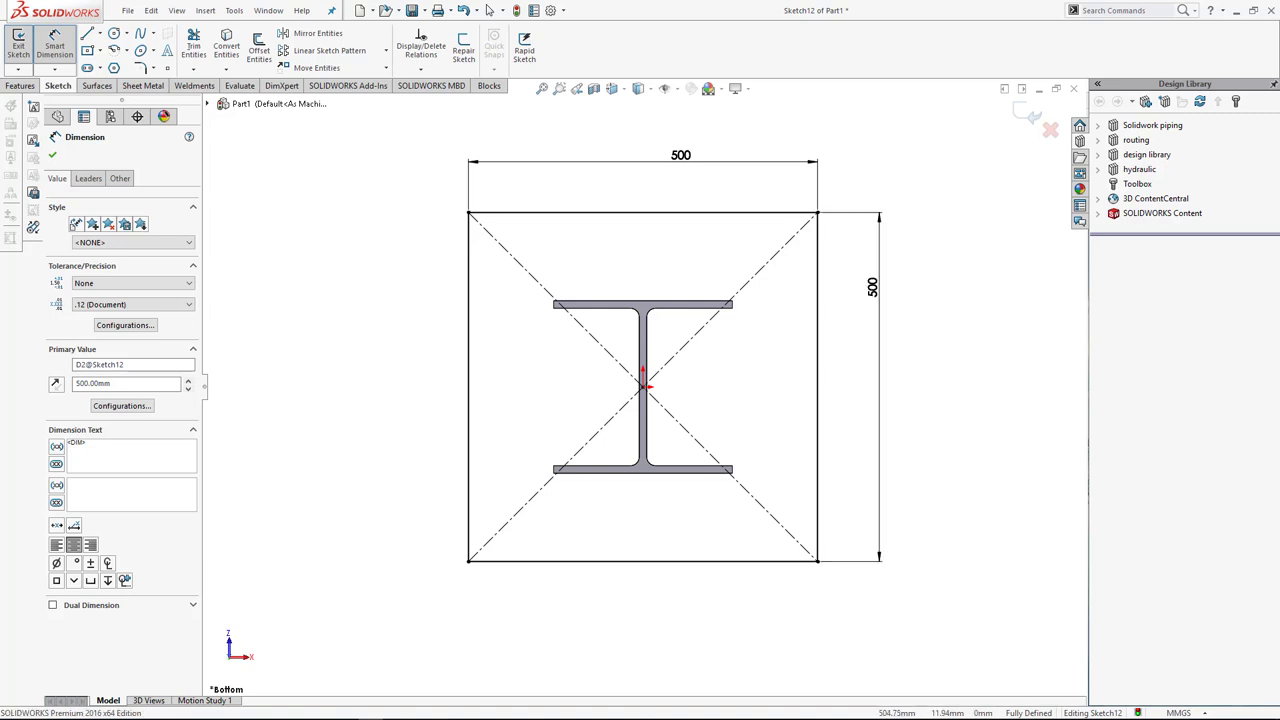
Change both rectangle dimensions to 425 mm and exit the sketch.
{"action": "double_click", "coordinate": [680, 155]}
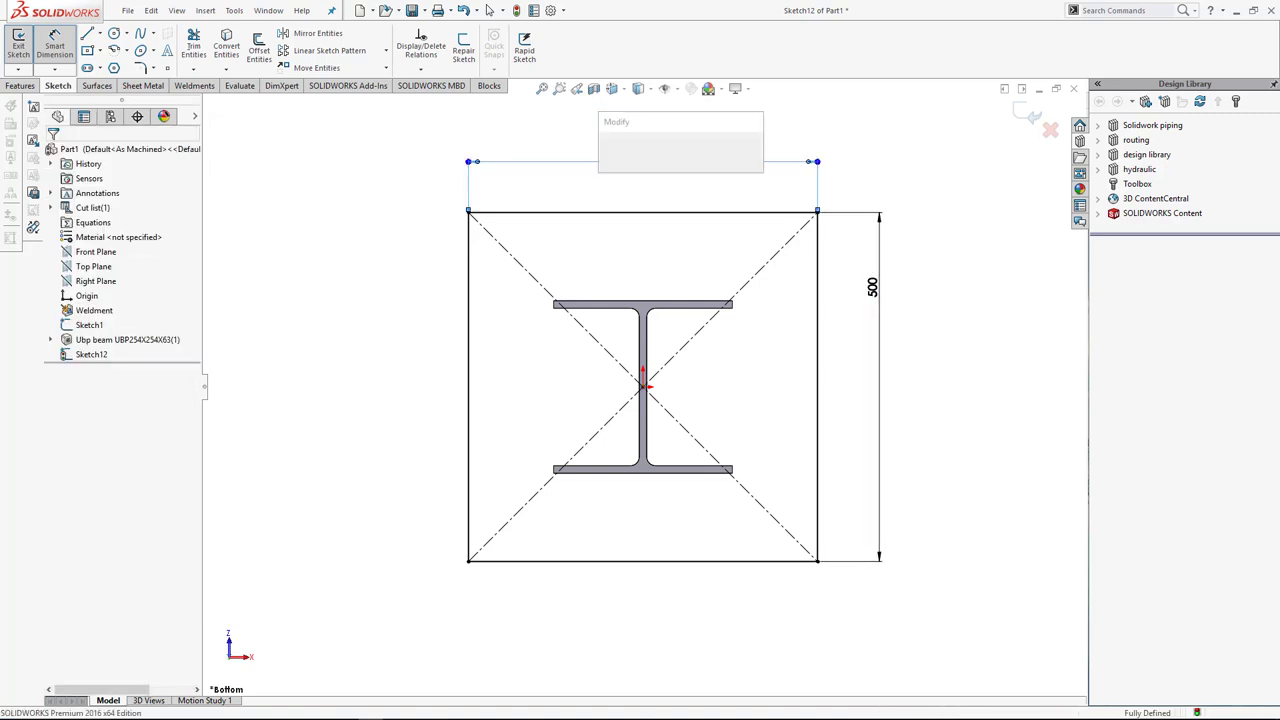
{"action": "type", "text": "425"}
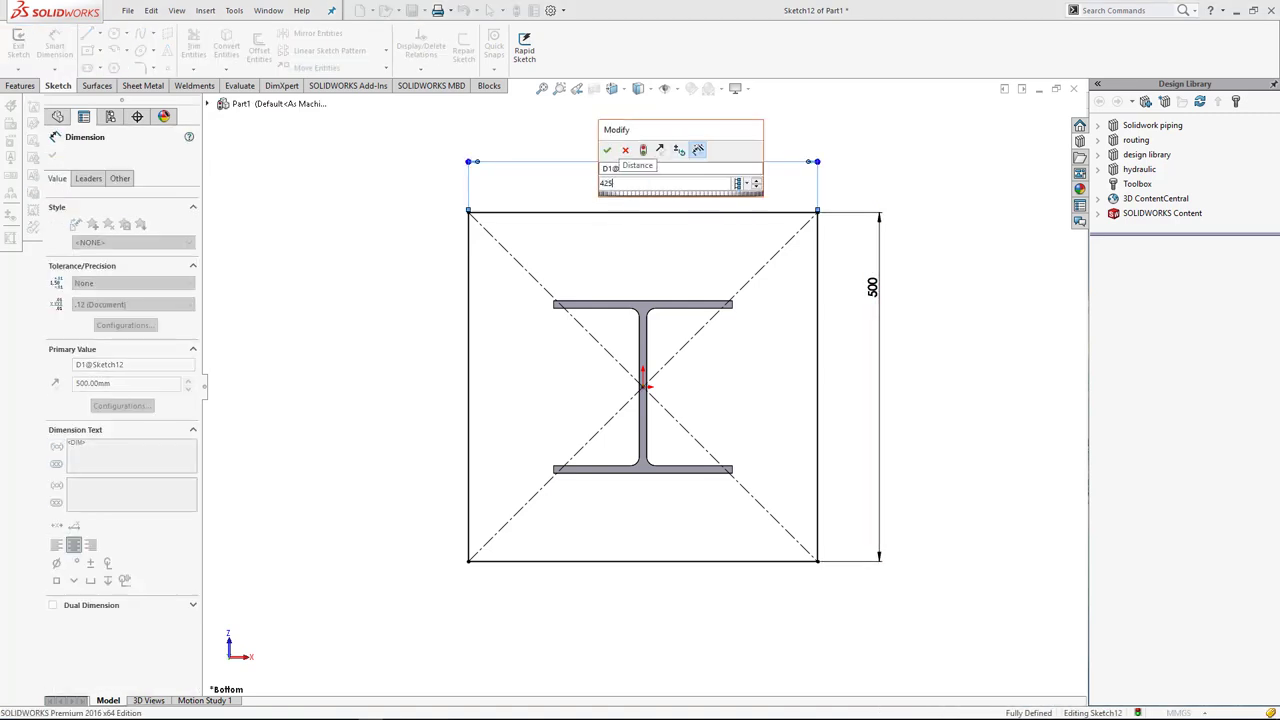
{"action": "key", "text": "Return"}
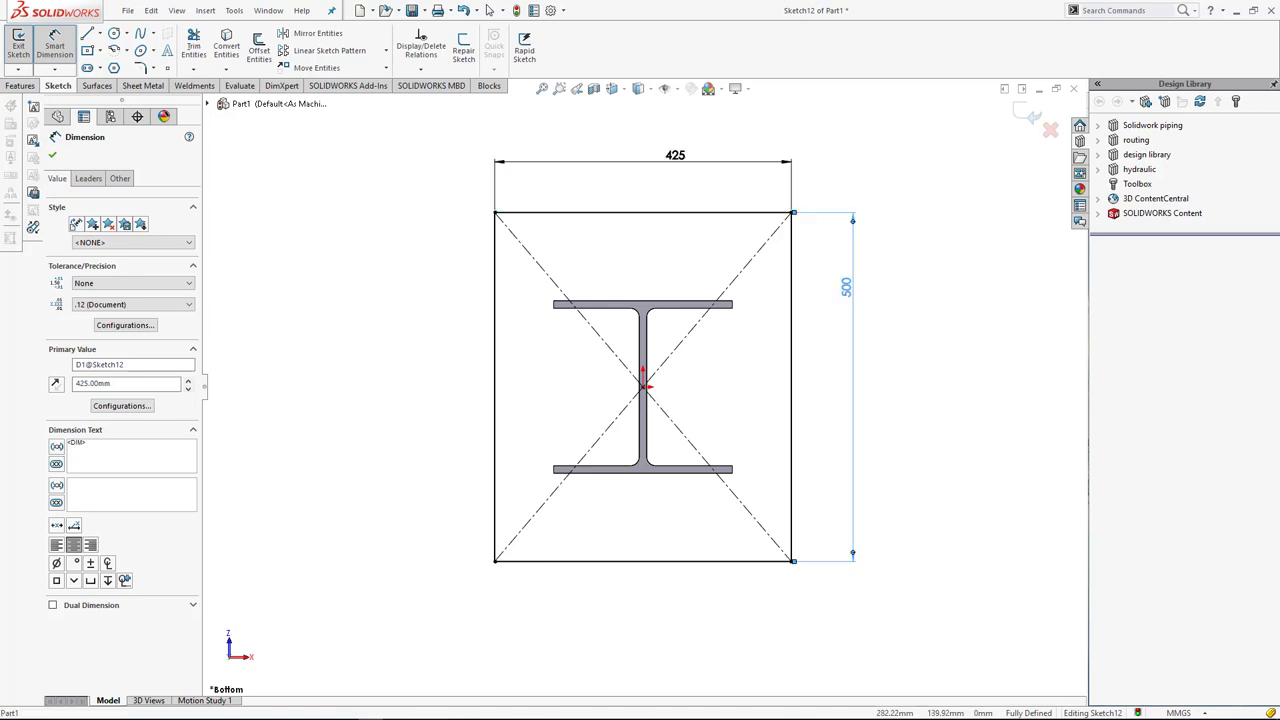
{"action": "double_click", "coordinate": [846, 287]}
{"action": "type", "text": "4"}
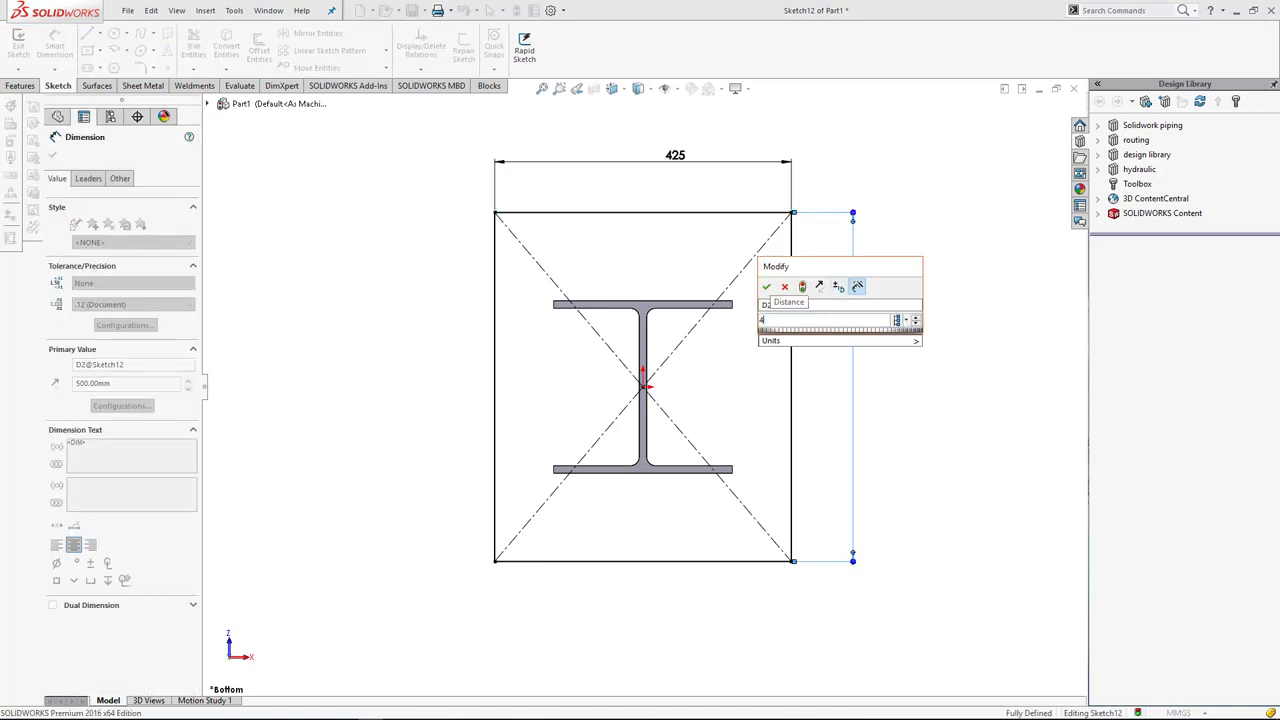
{"action": "type", "text": "25"}
{"action": "key", "text": "Return"}
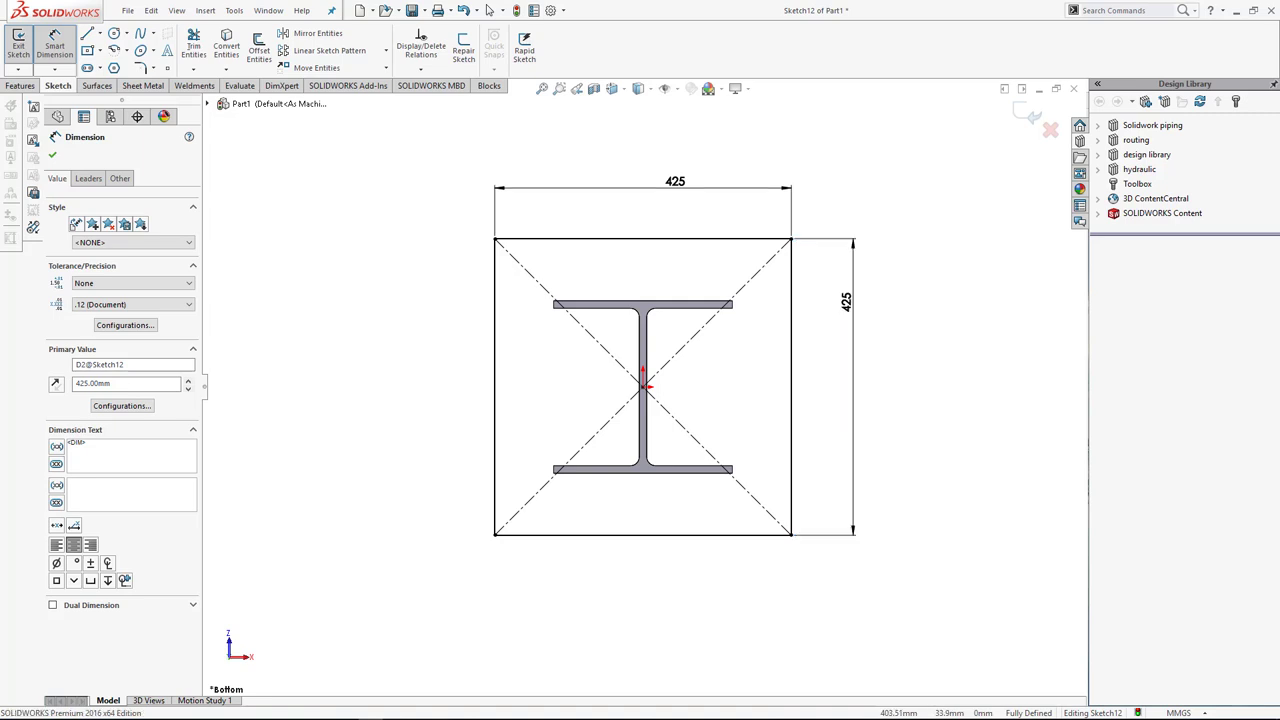
{"action": "left_click", "coordinate": [1030, 114]}
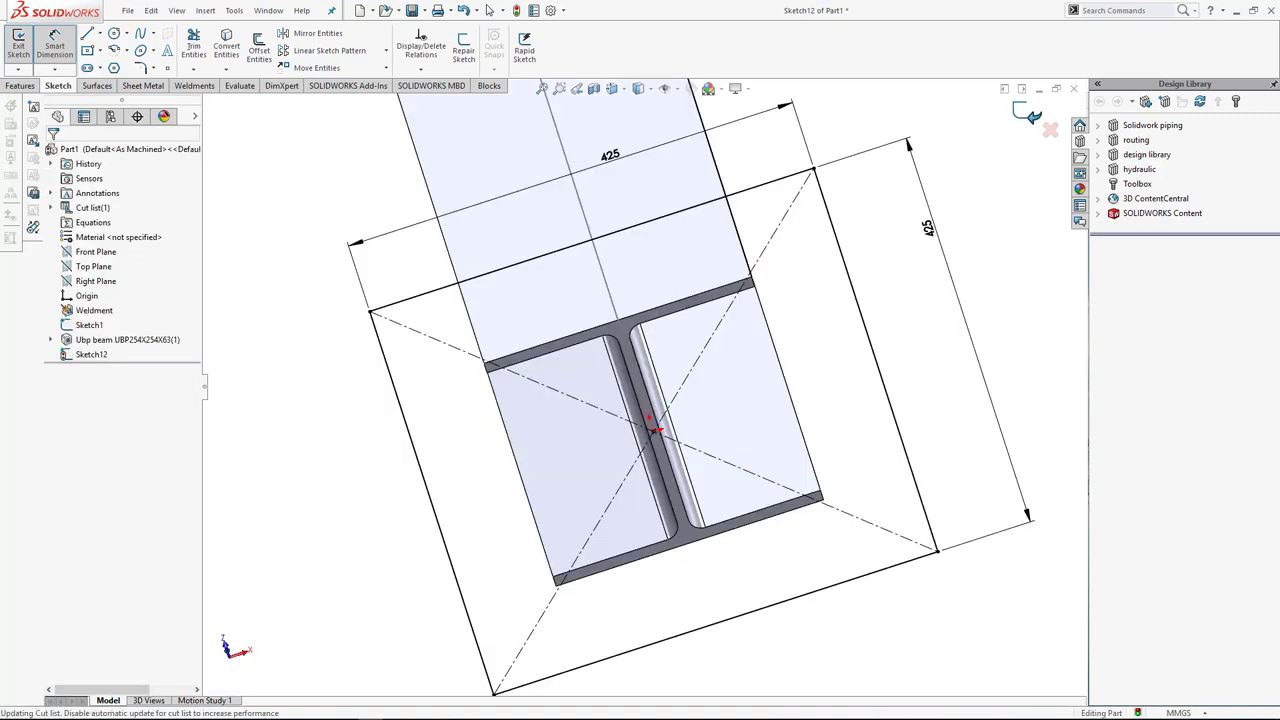
Extrude the square sketch 16 mm in the reversed direction to form the base plate.
{"action": "key", "text": "ctrl+7"}
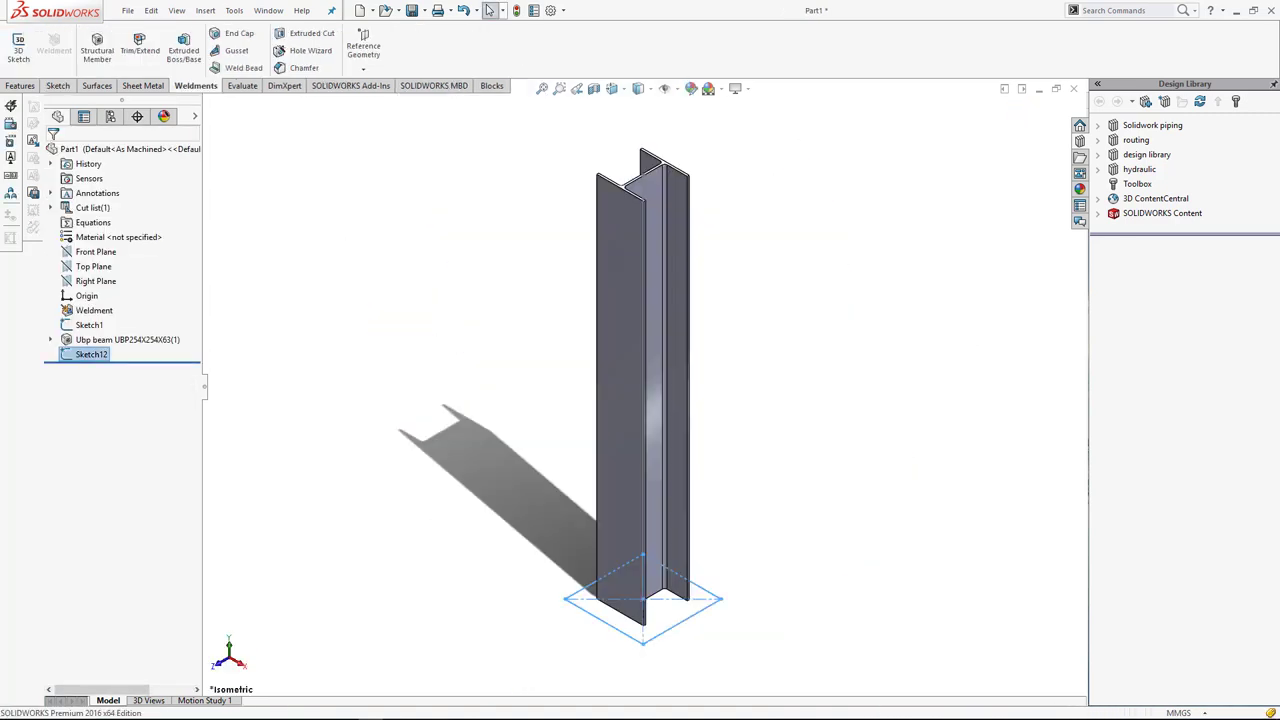
{"action": "left_click", "coordinate": [20, 85]}
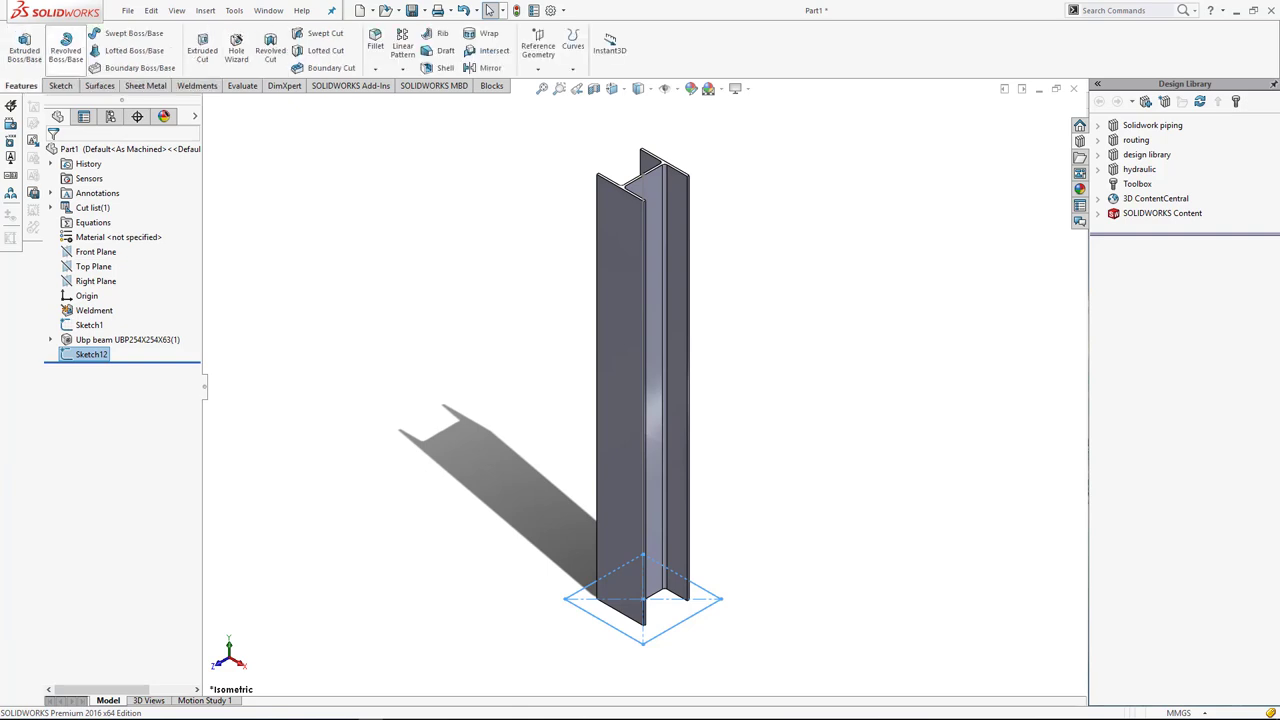
{"action": "left_click", "coordinate": [24, 45]}
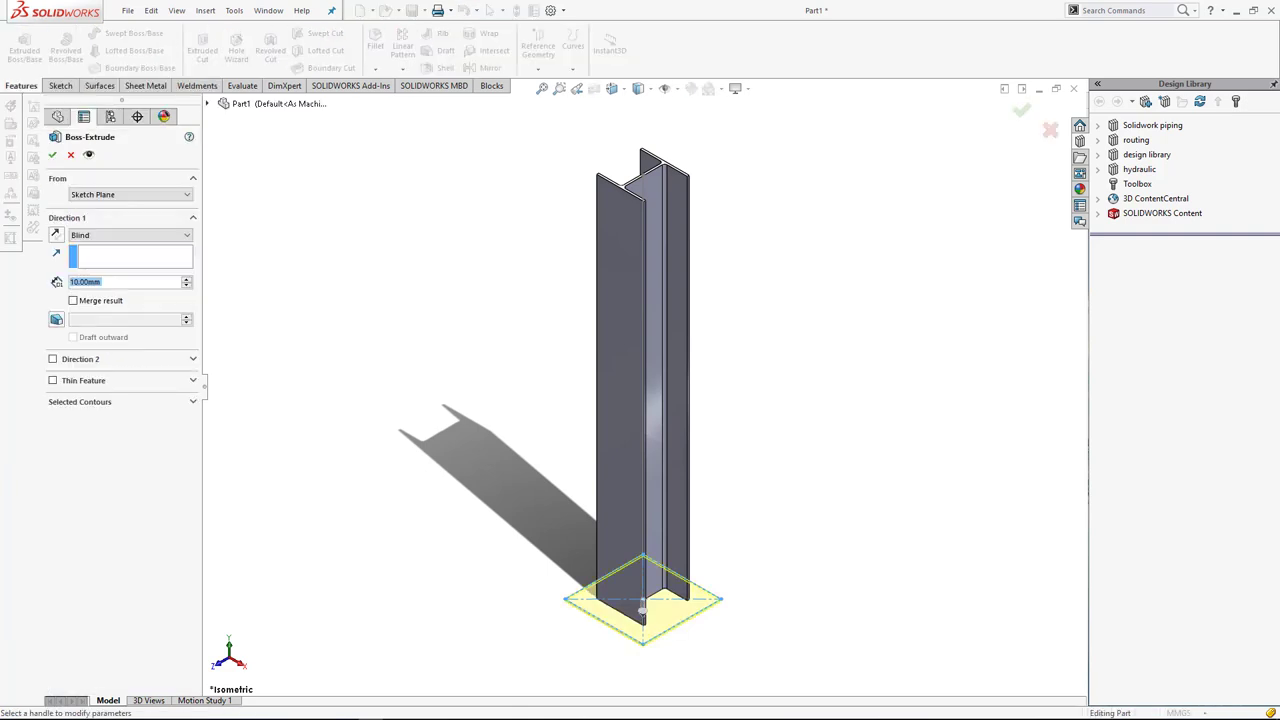
{"action": "scroll", "coordinate": [650, 620], "scroll_direction": "down", "scroll_amount": 3}
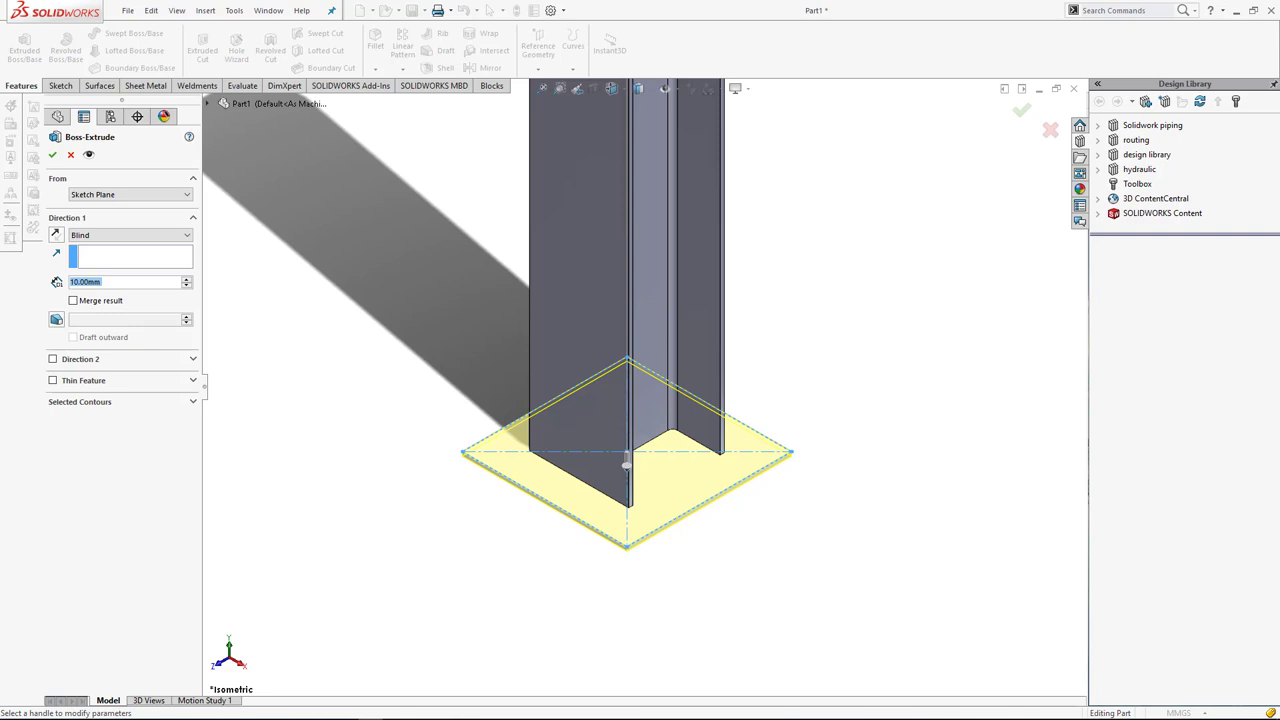
{"action": "type", "text": "16"}
{"action": "key", "text": "Return"}
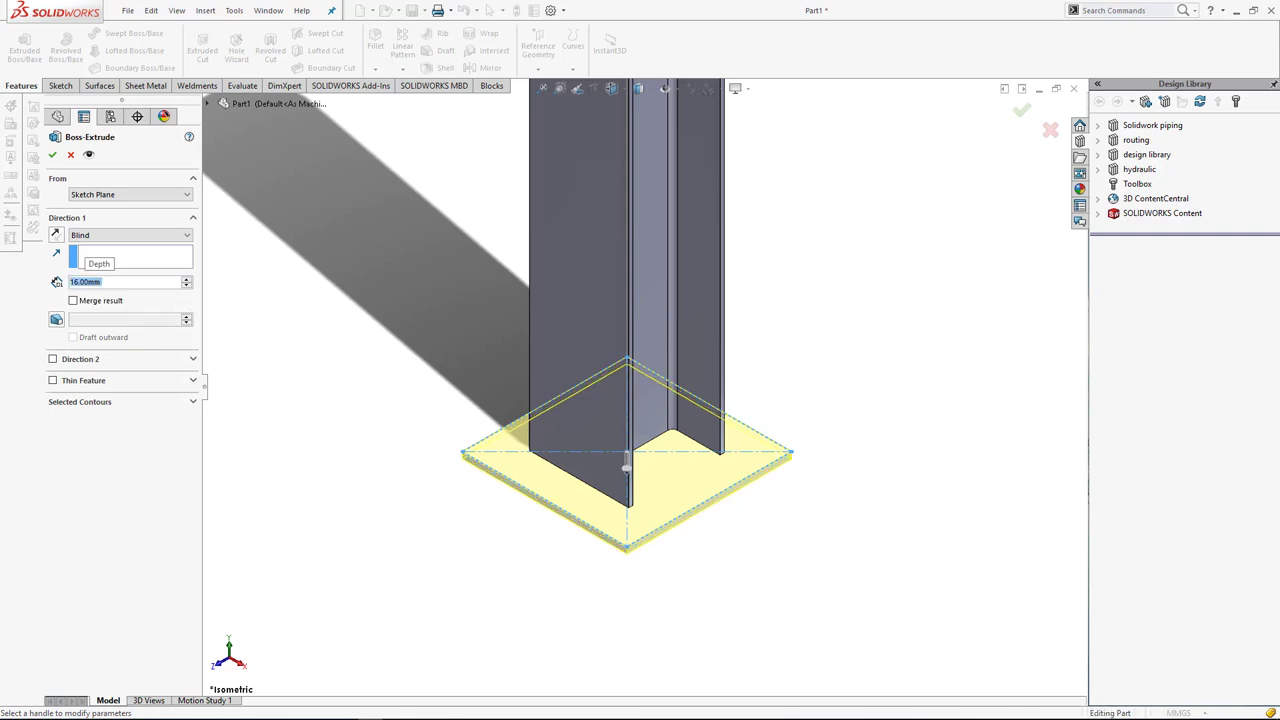
{"action": "middle_click_drag", "start_coordinate": [640, 400], "coordinate": [580, 380]}
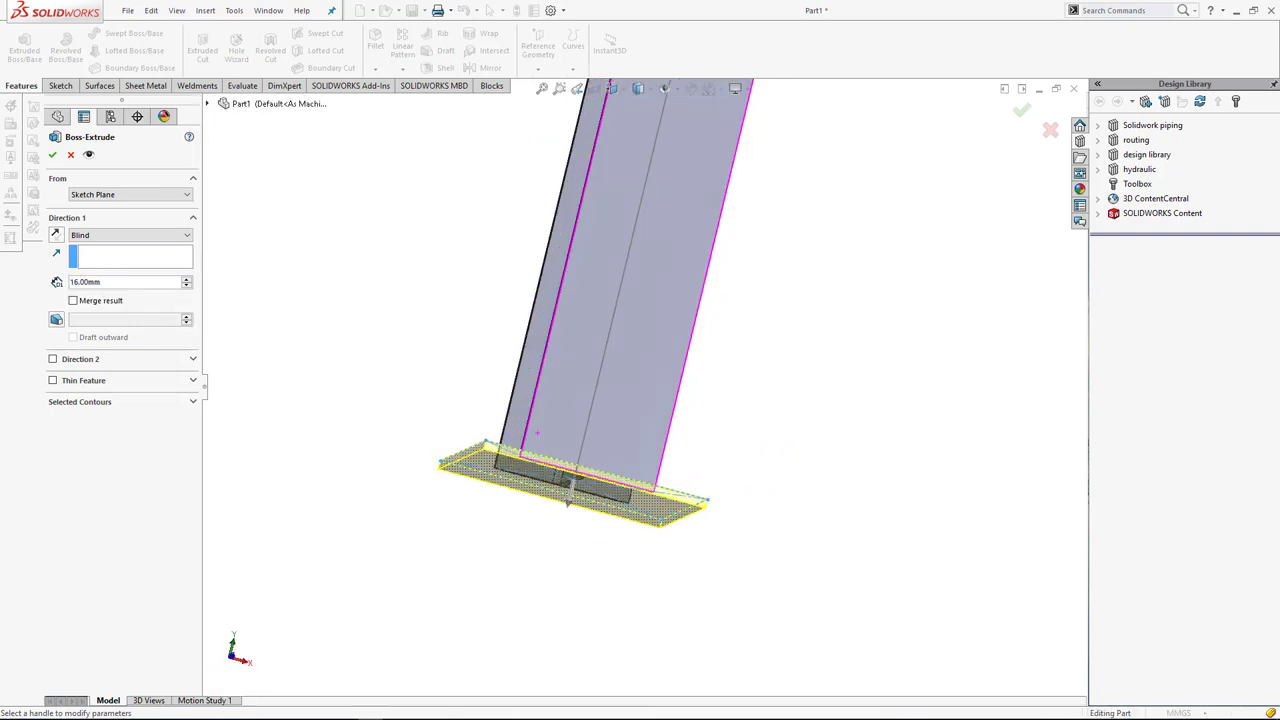
{"action": "key", "text": "ctrl+1"}
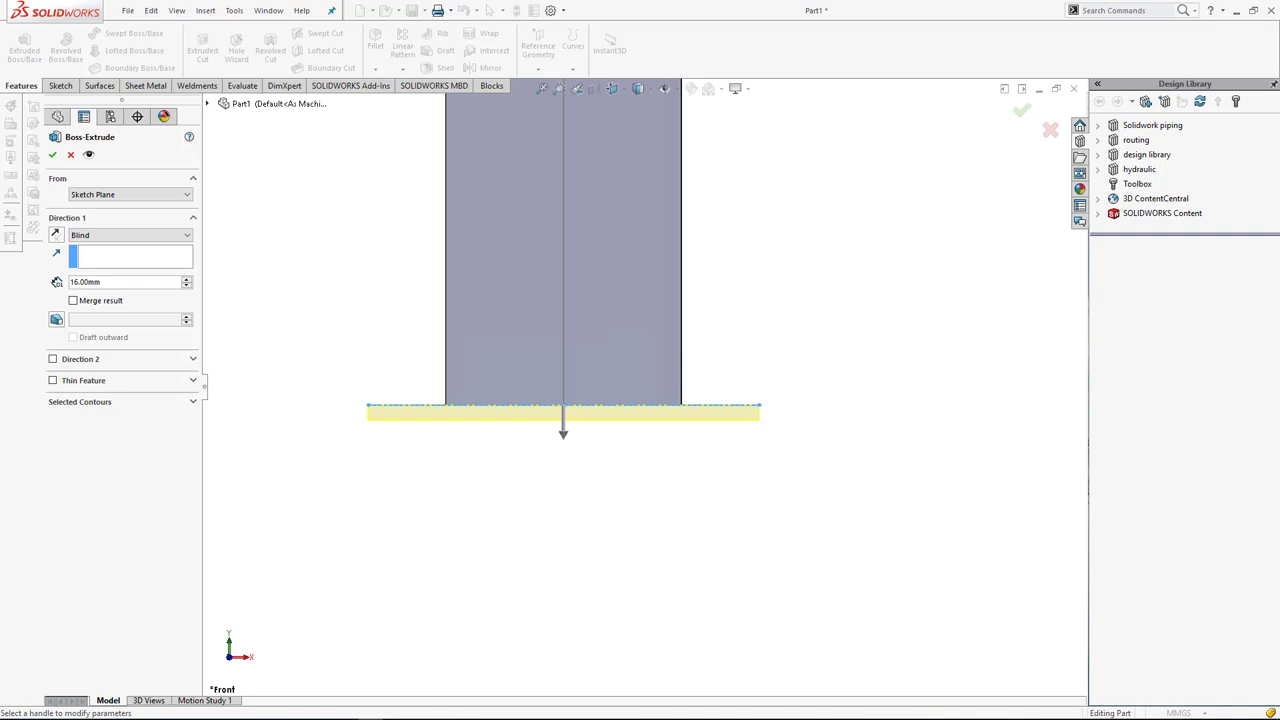
{"action": "left_click", "coordinate": [56, 234]}
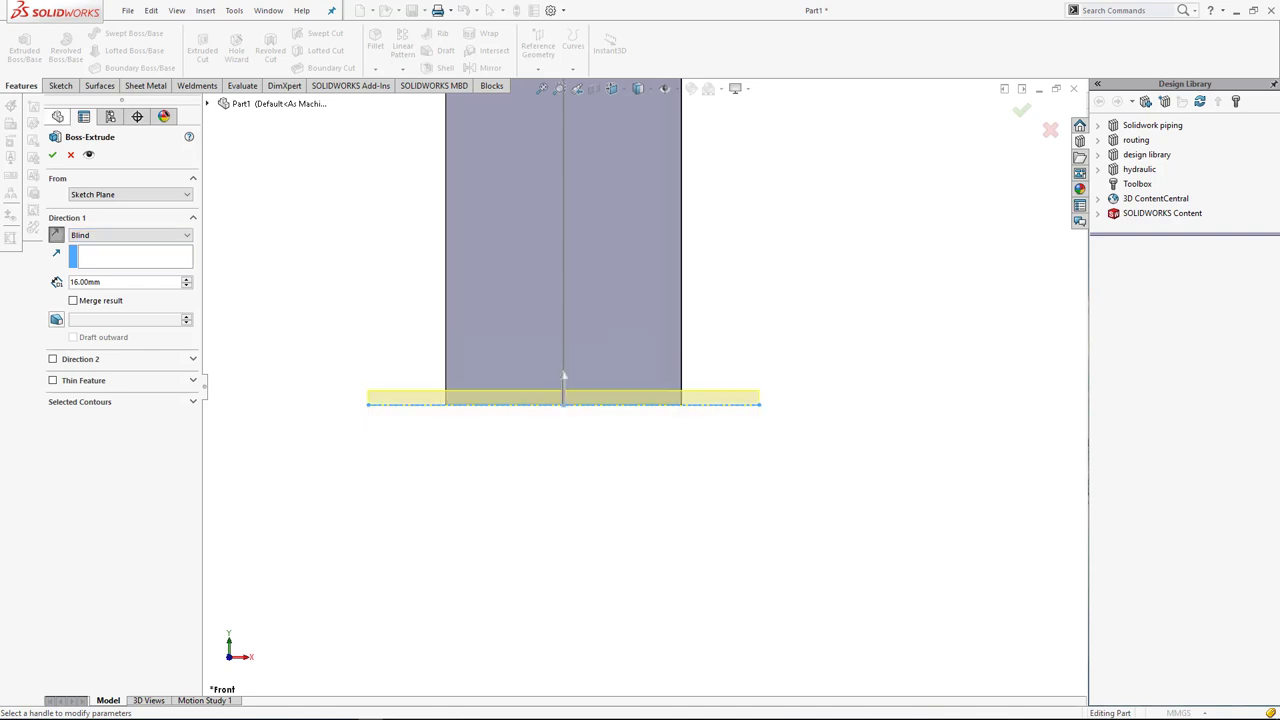
{"action": "left_click", "coordinate": [52, 154]}
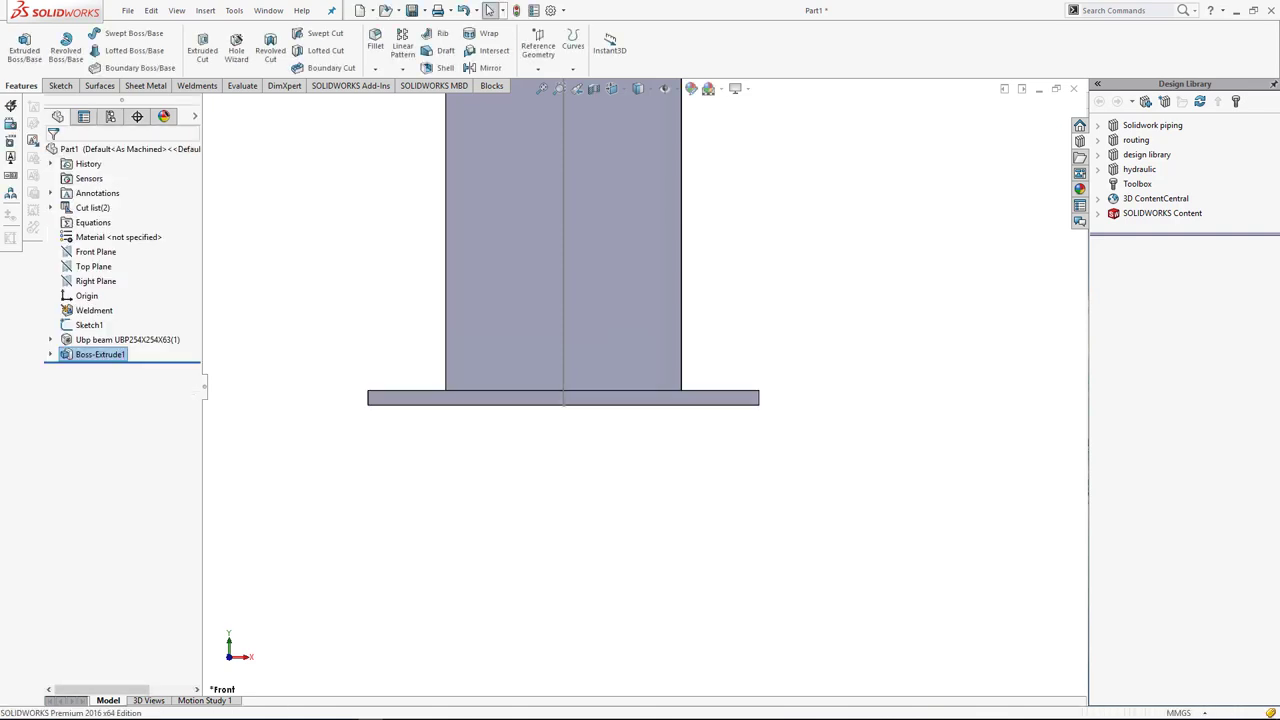
{"action": "scroll", "coordinate": [642, 386], "scroll_direction": "up", "scroll_amount": 5}
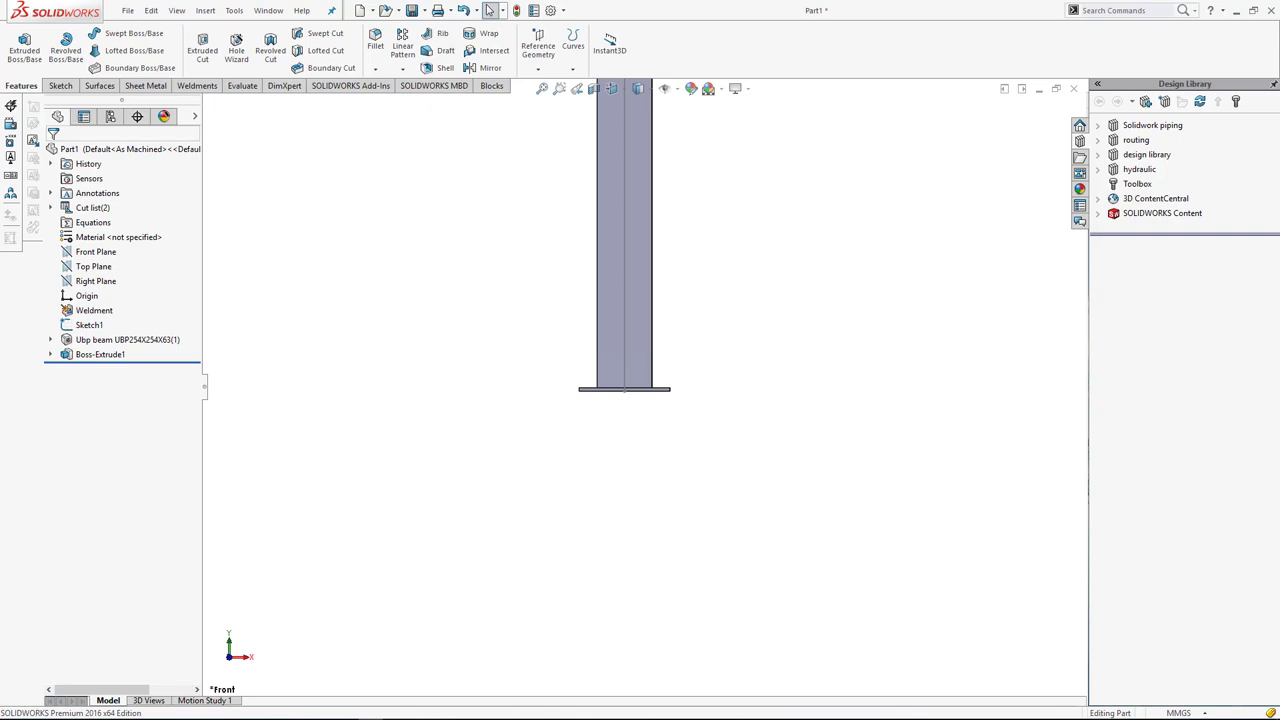
{"action": "key", "text": "ctrl+7"}
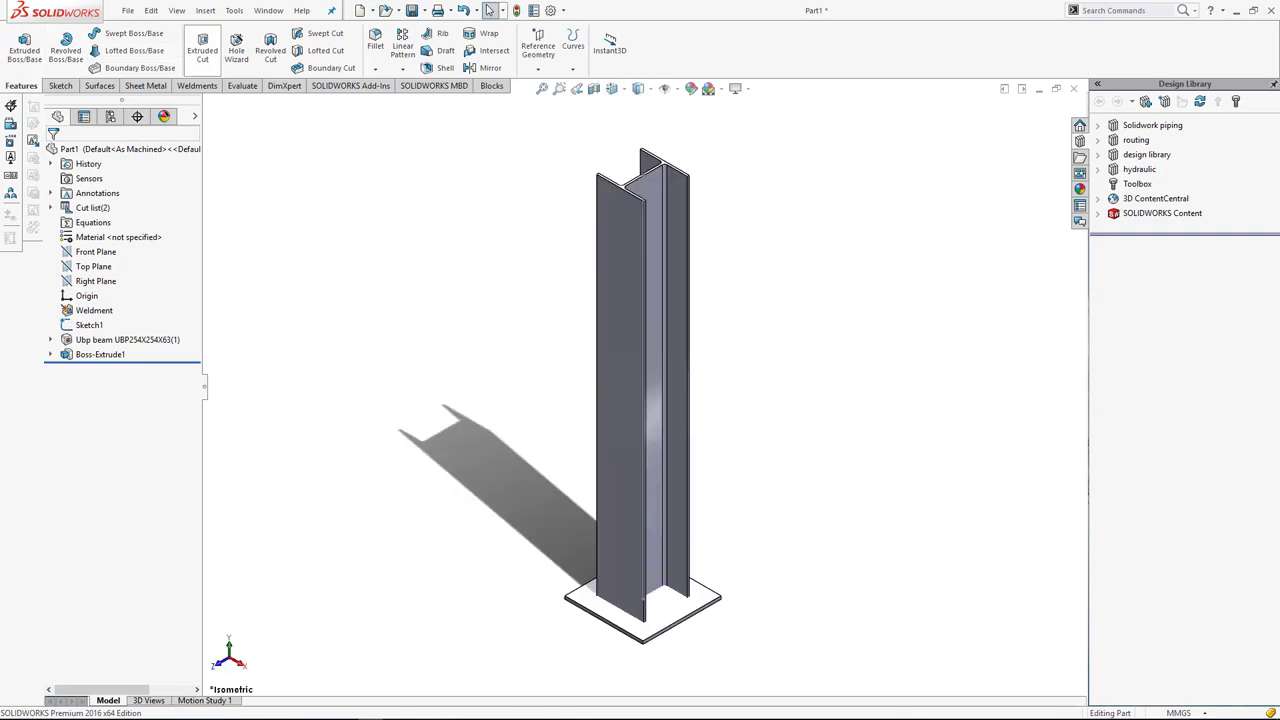
Trim the I-beam column to the base plate's top face with Trim/Extend.
{"action": "left_click", "coordinate": [197, 85]}
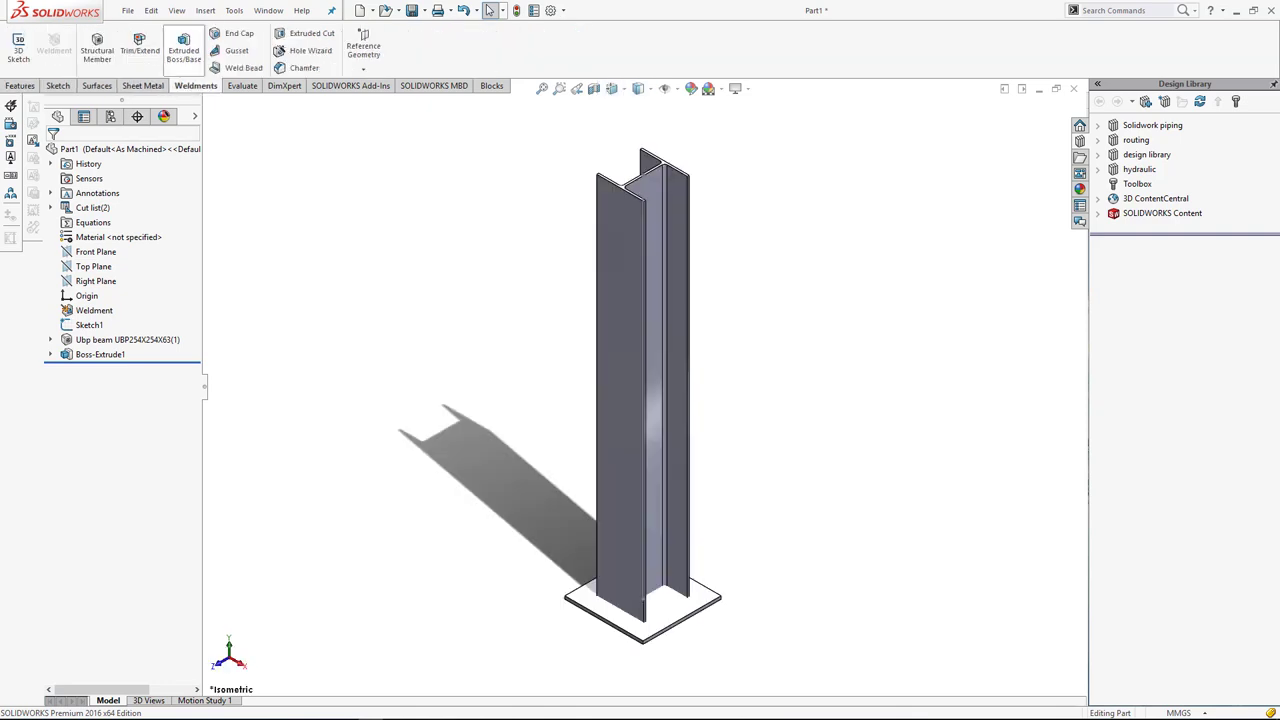
{"action": "left_click", "coordinate": [140, 50]}
{"action": "left_click", "coordinate": [650, 400]}
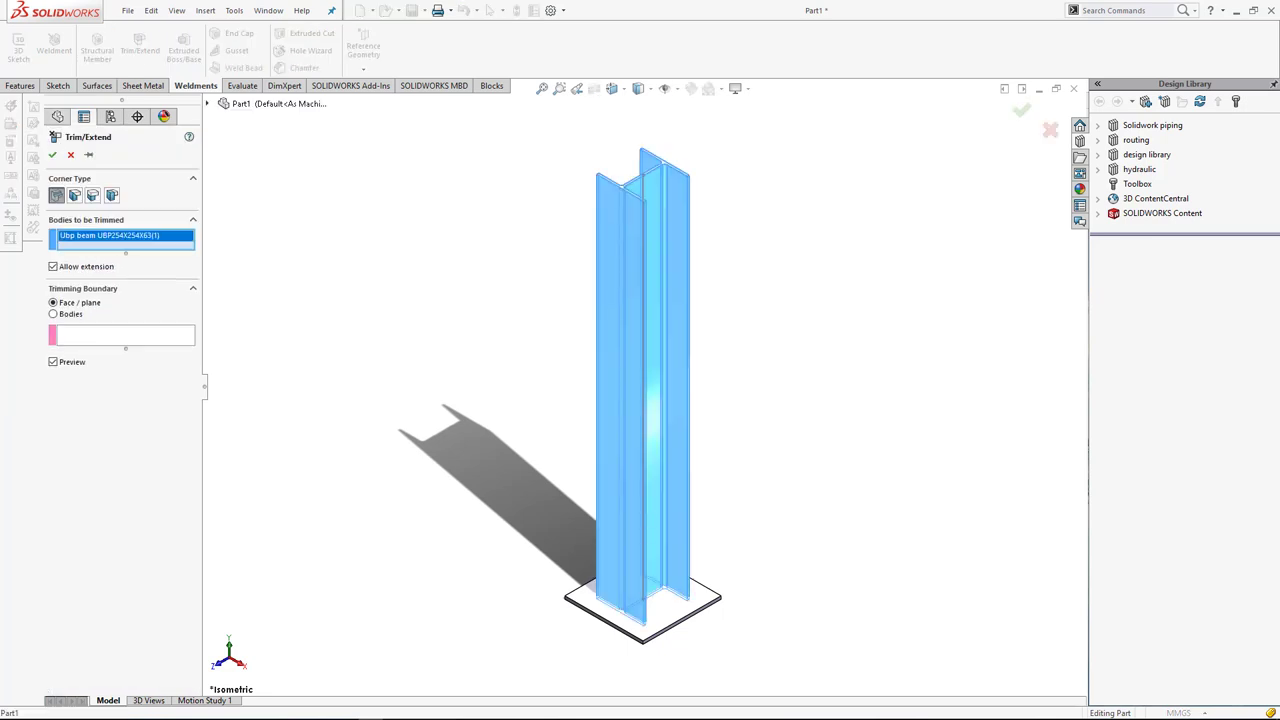
{"action": "scroll", "coordinate": [645, 635], "scroll_direction": "down", "scroll_amount": 3}
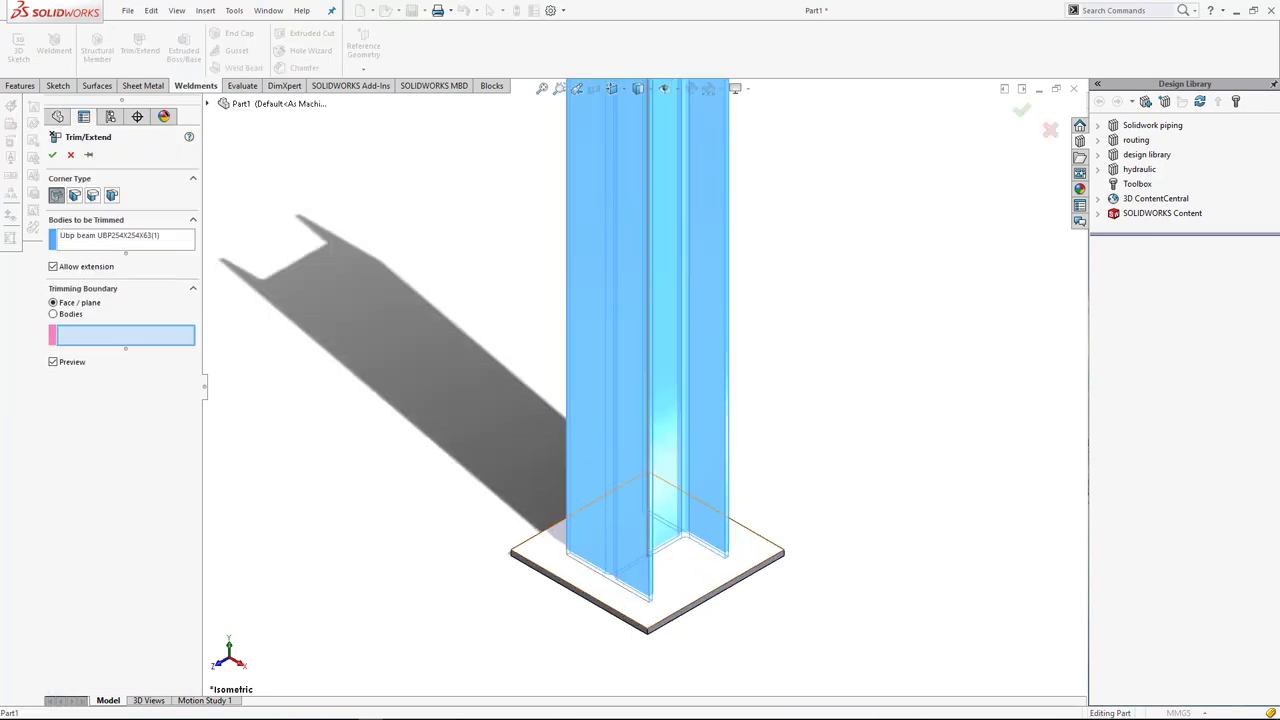
{"action": "left_click", "coordinate": [700, 592]}
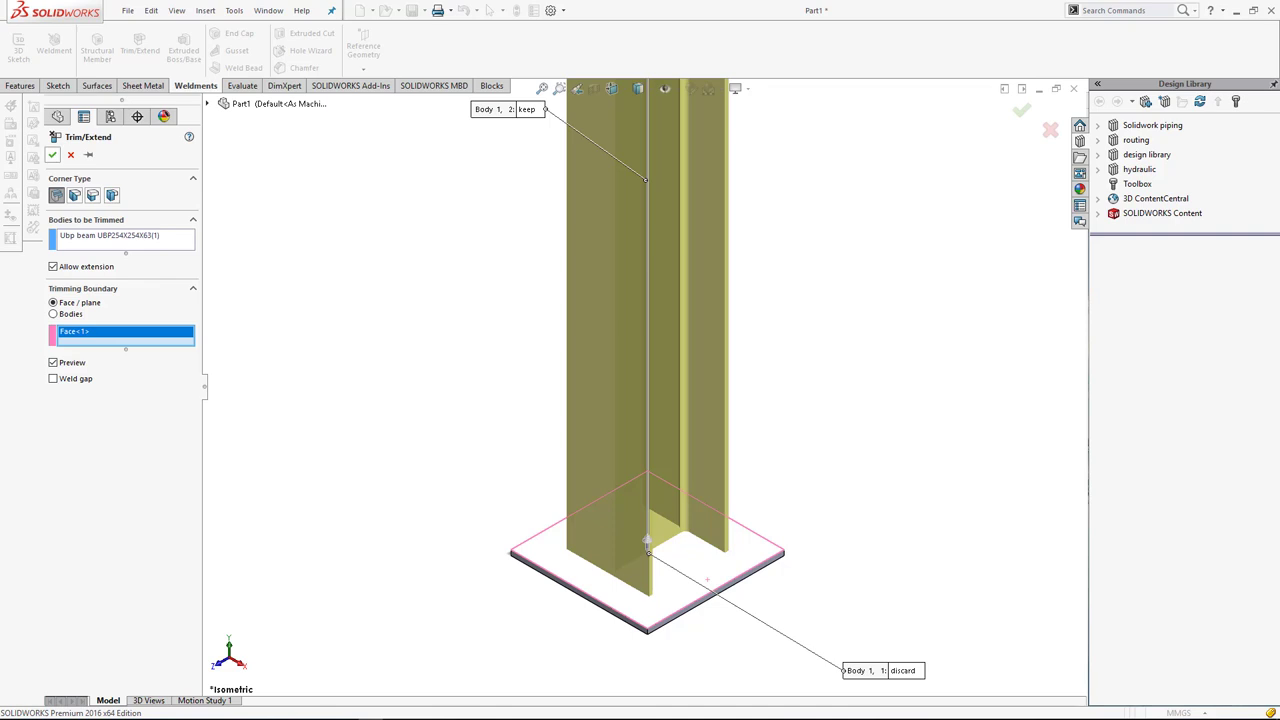
{"action": "key", "text": "Return"}
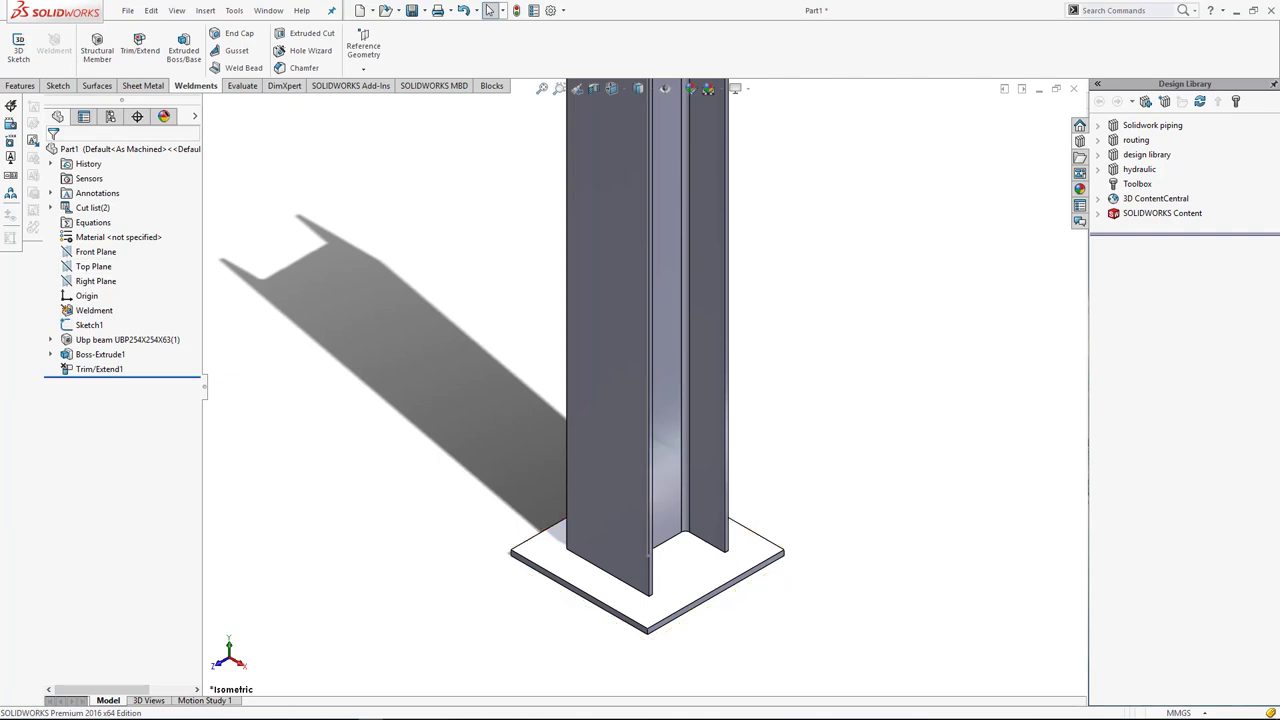
Fit the column and plate to the view and bring up Save As for the part.
{"action": "key", "text": "f"}
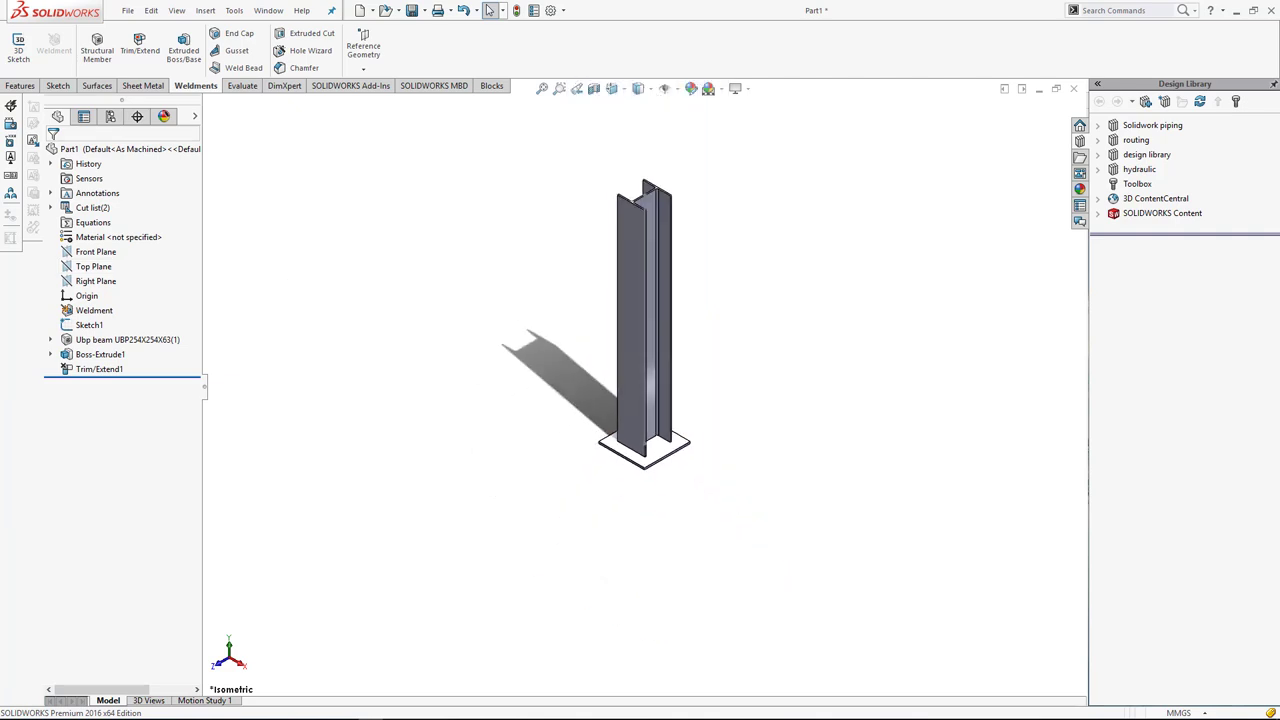
{"action": "key", "text": "f"}
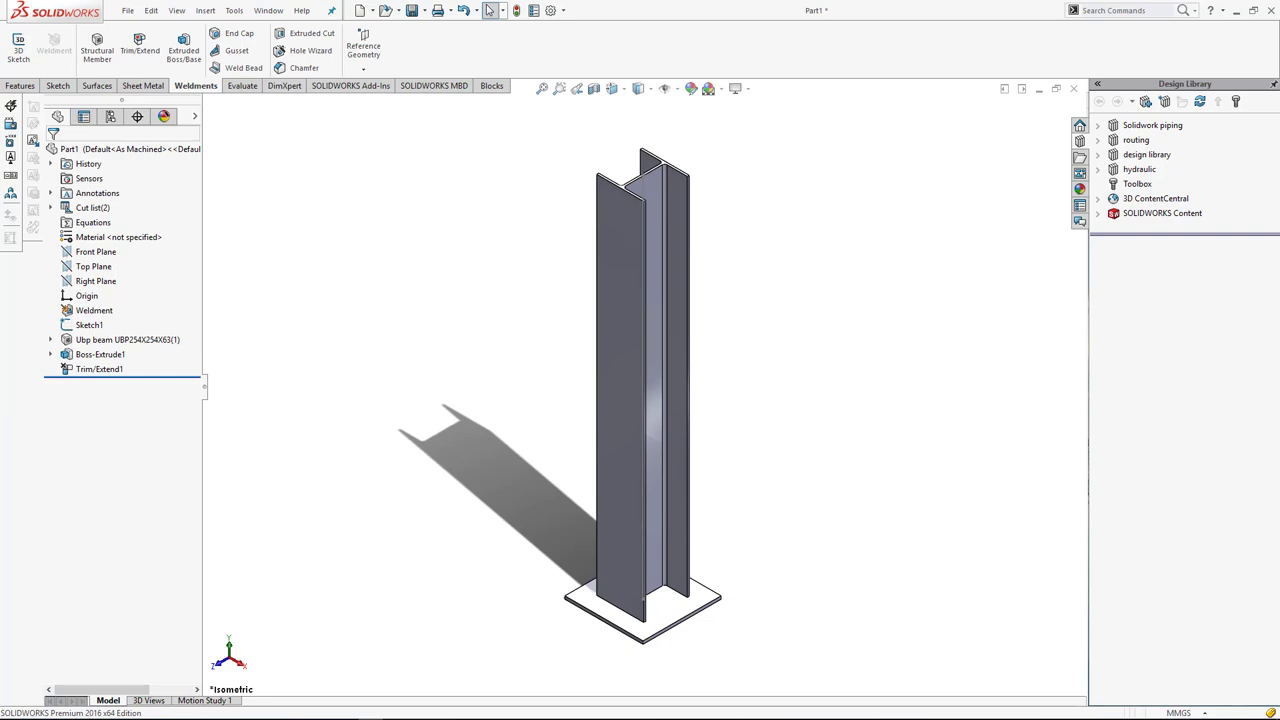
{"action": "key", "text": "ctrl+s"}
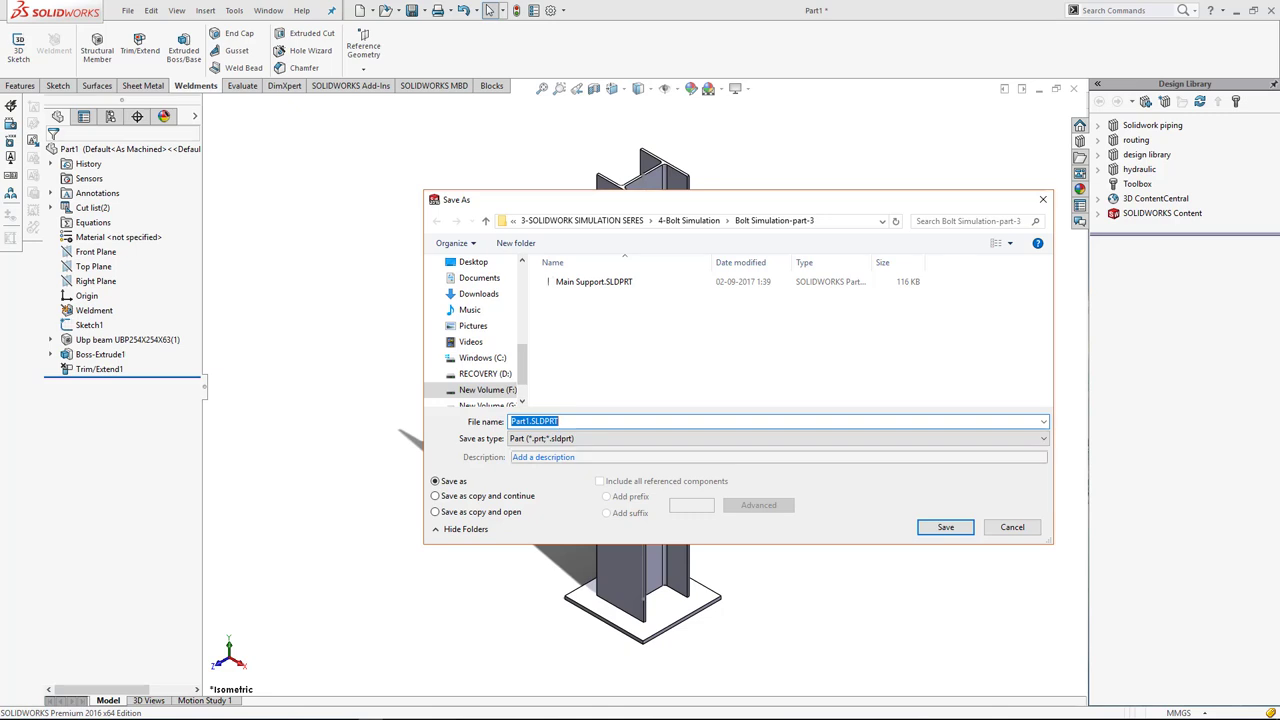
Create a Bolt-5 folder with a Bolt Simulation folder inside it.
{"action": "left_click", "coordinate": [688, 220]}
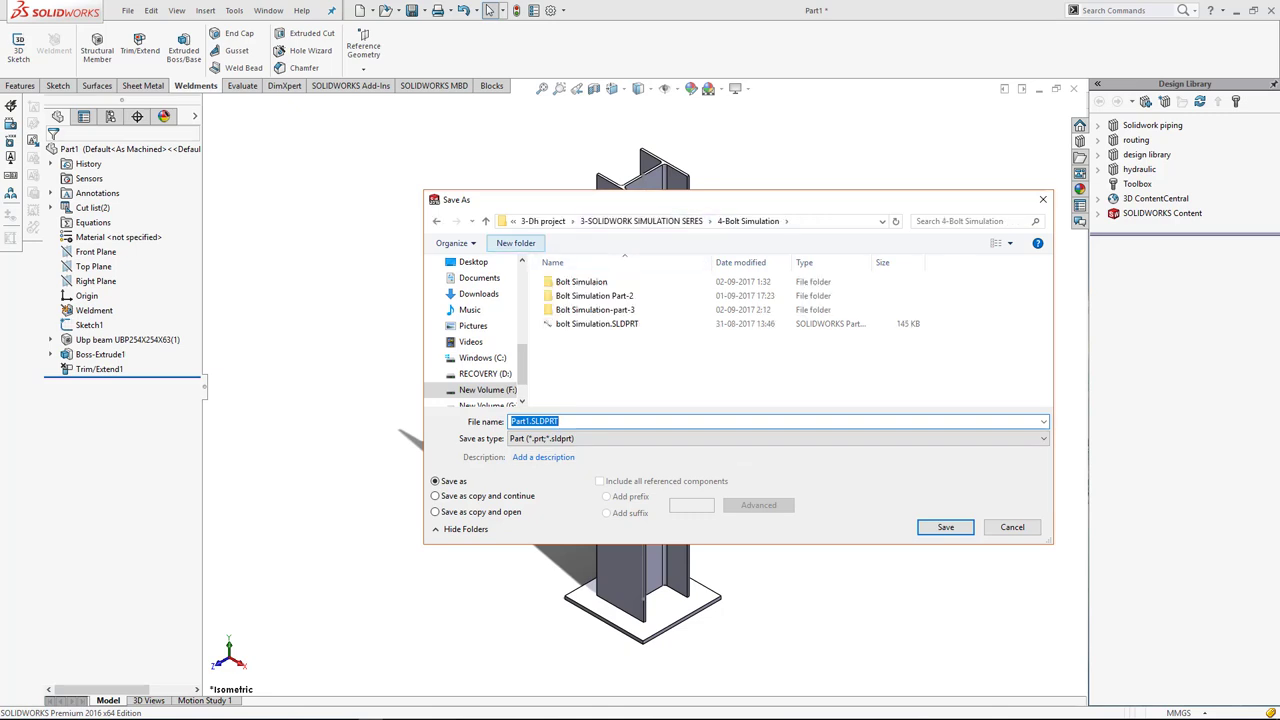
{"action": "left_click", "coordinate": [516, 243]}
{"action": "type", "text": "Bolt-5"}
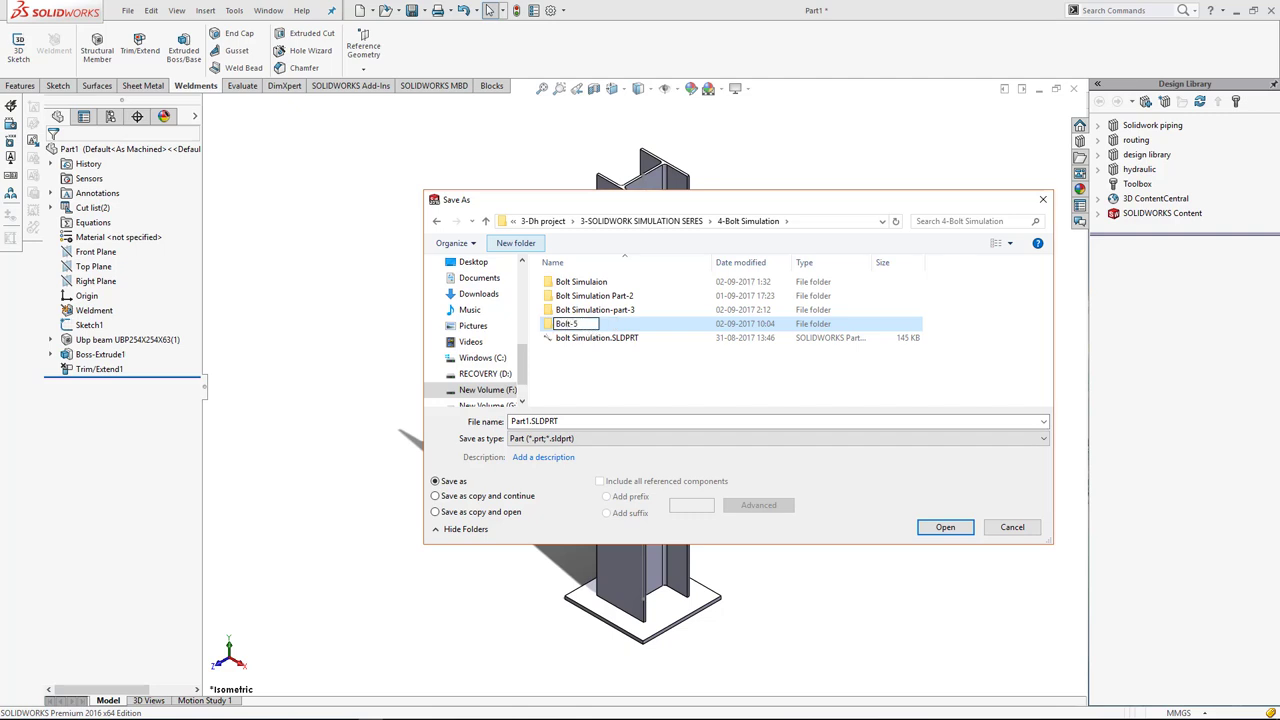
{"action": "key", "text": "Return"}
{"action": "key", "text": "Return"}
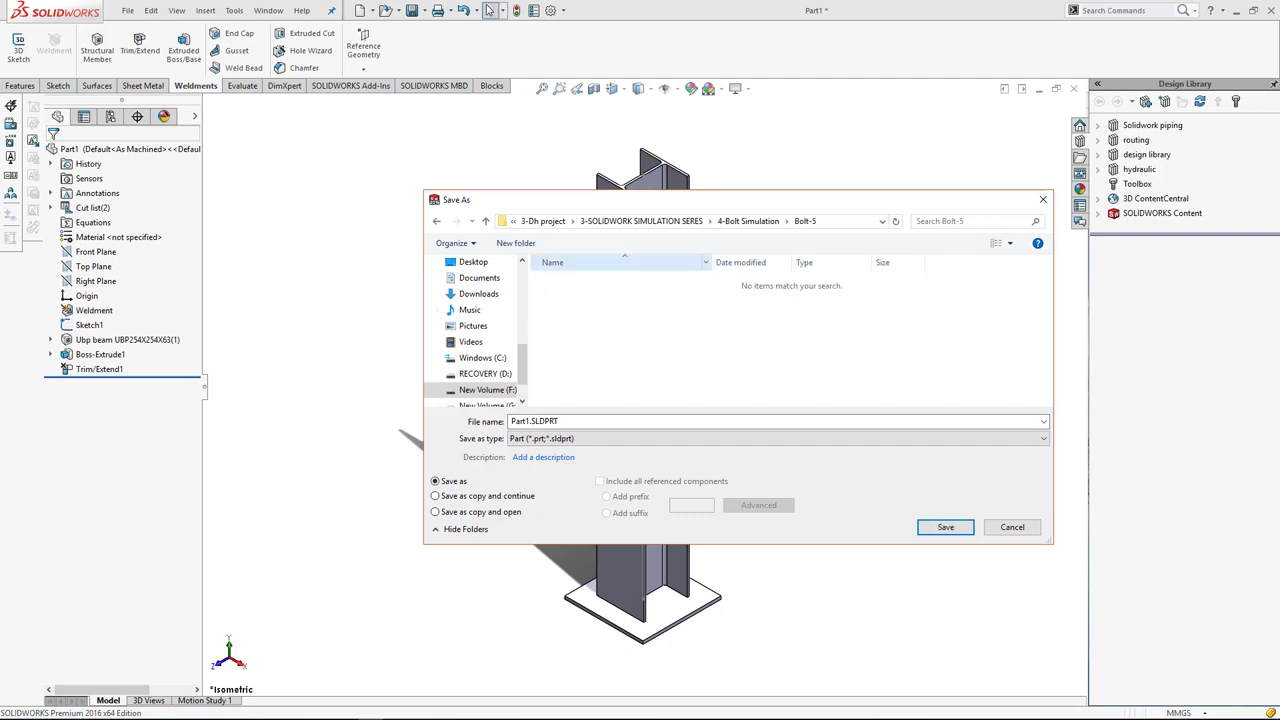
{"action": "left_click", "coordinate": [516, 243]}
{"action": "type", "text": "Bol"}
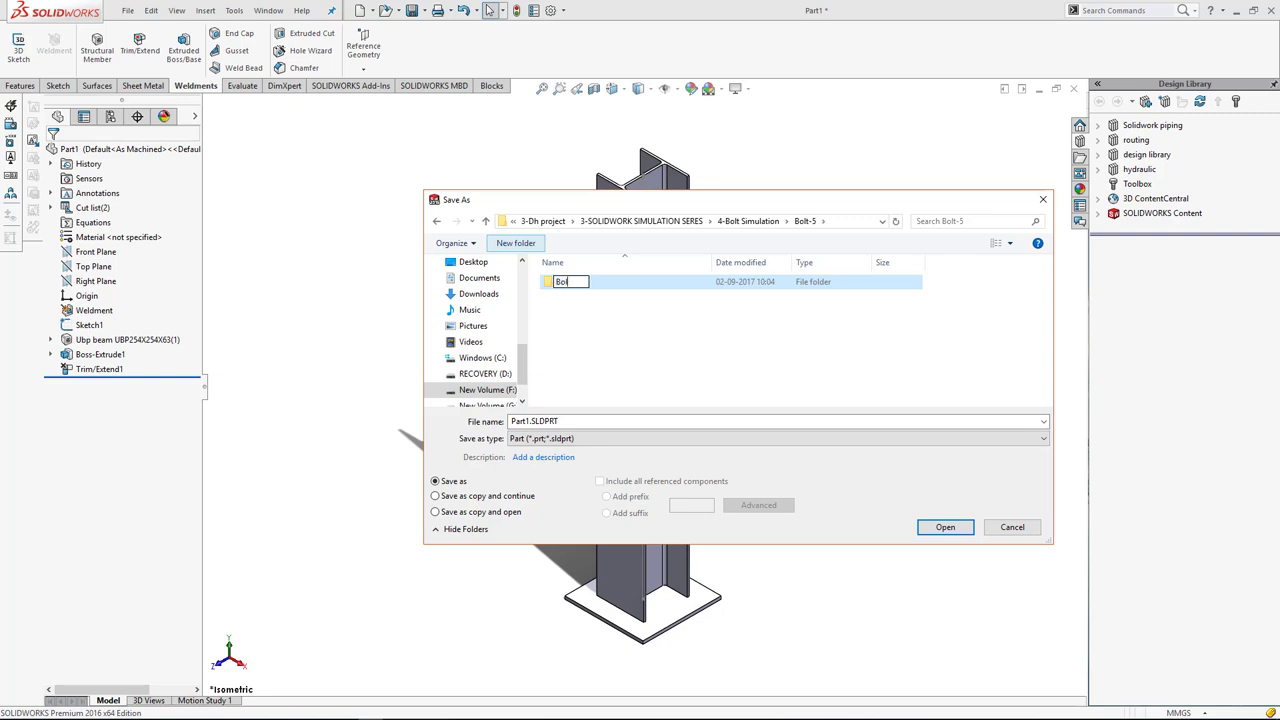
{"action": "type", "text": "mulation"}
{"action": "key", "text": "Return"}
{"action": "key", "text": "Return"}
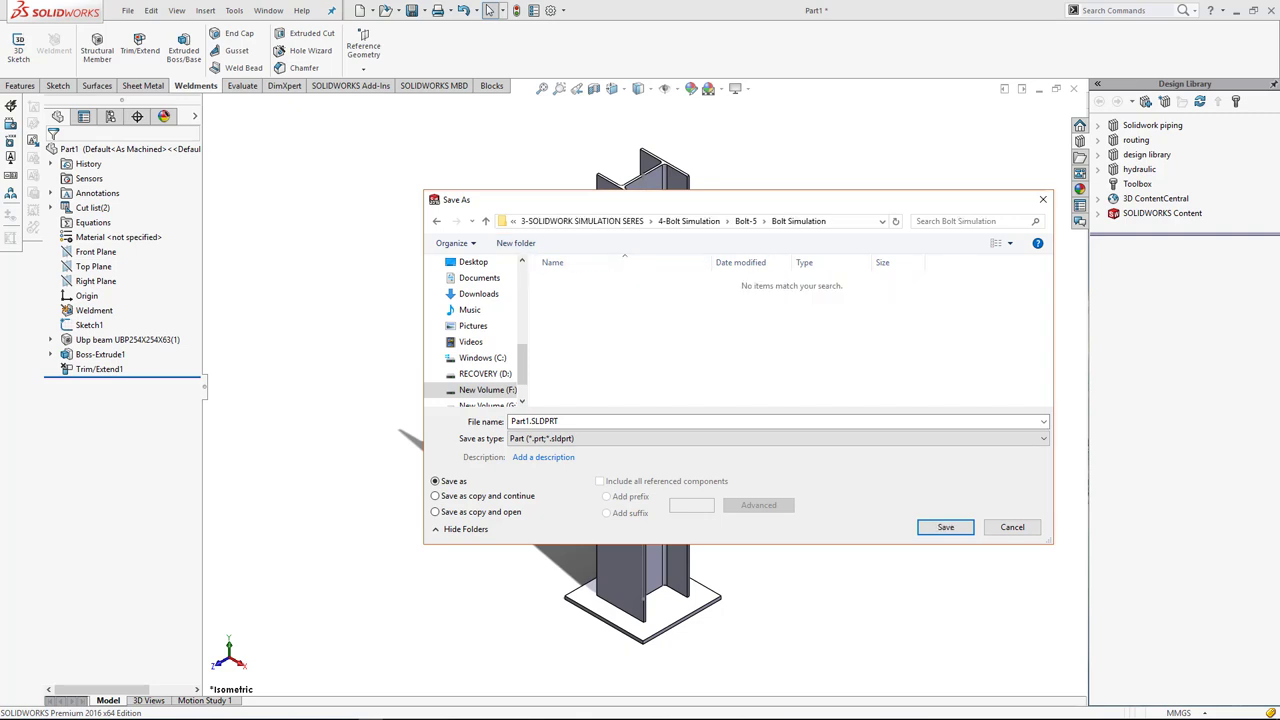
Save the part as Main Body-001 in the Bolt Simulation folder.
{"action": "type", "text": "Main"}
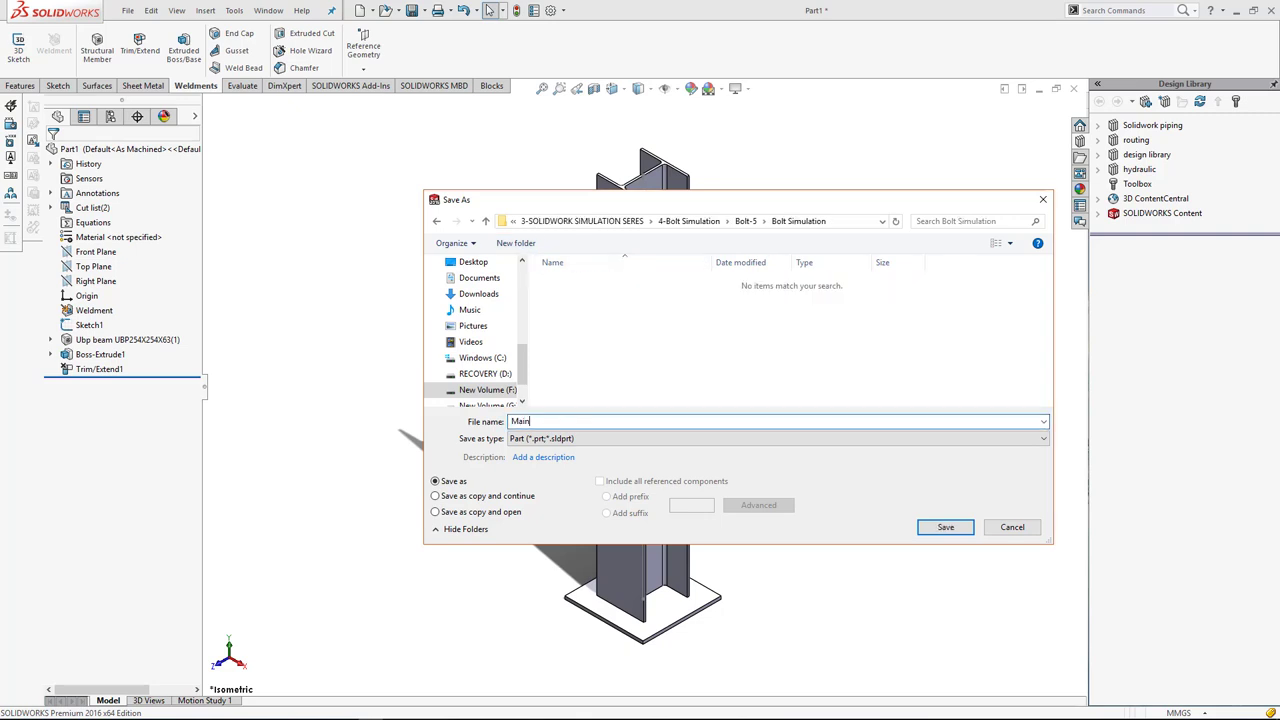
{"action": "type", "text": " Body-001"}
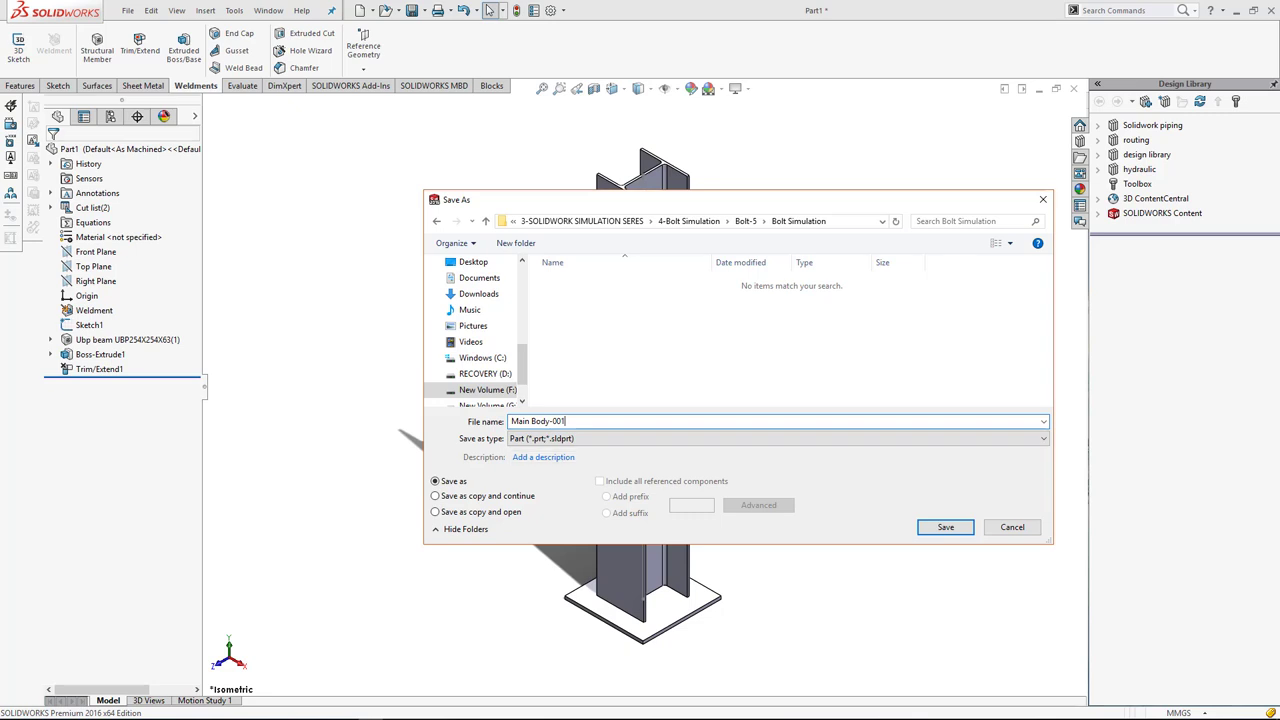
{"action": "key", "text": "Return"}
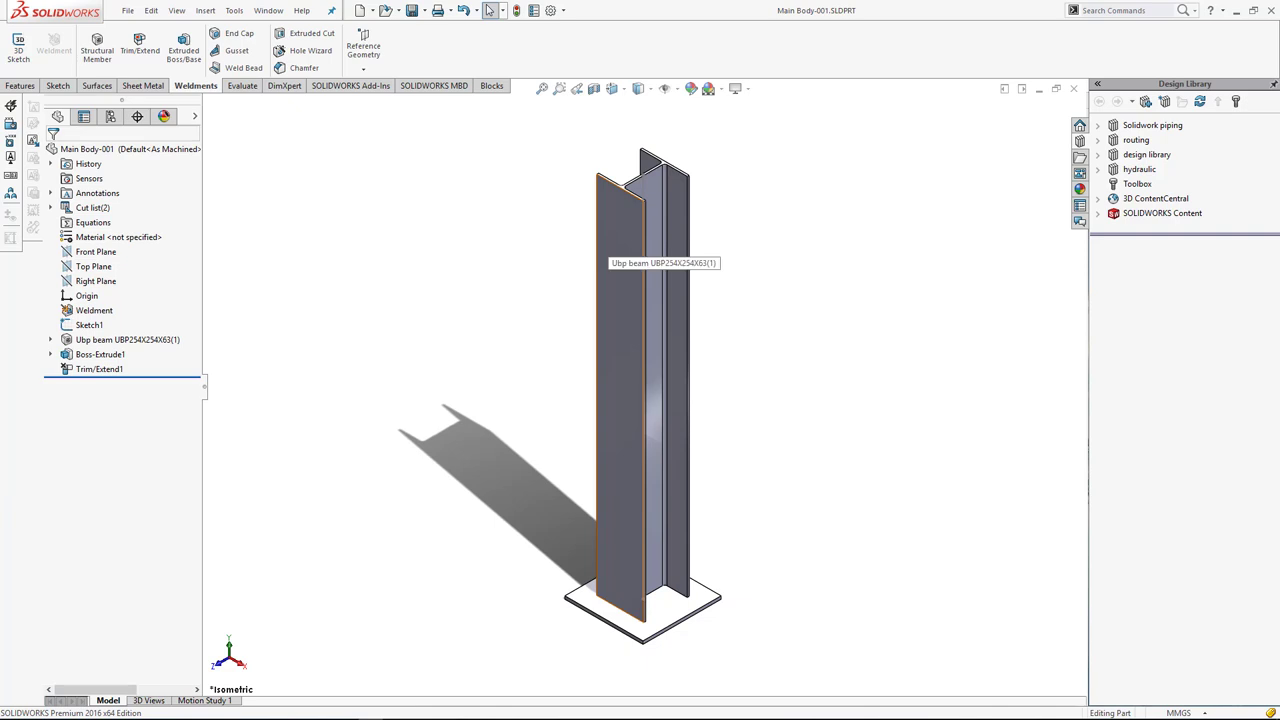
{"action": "left_click", "coordinate": [618, 255]}
Sketch a centre rectangle near the top of the column's flange face.
{"action": "left_click", "coordinate": [661, 180]}
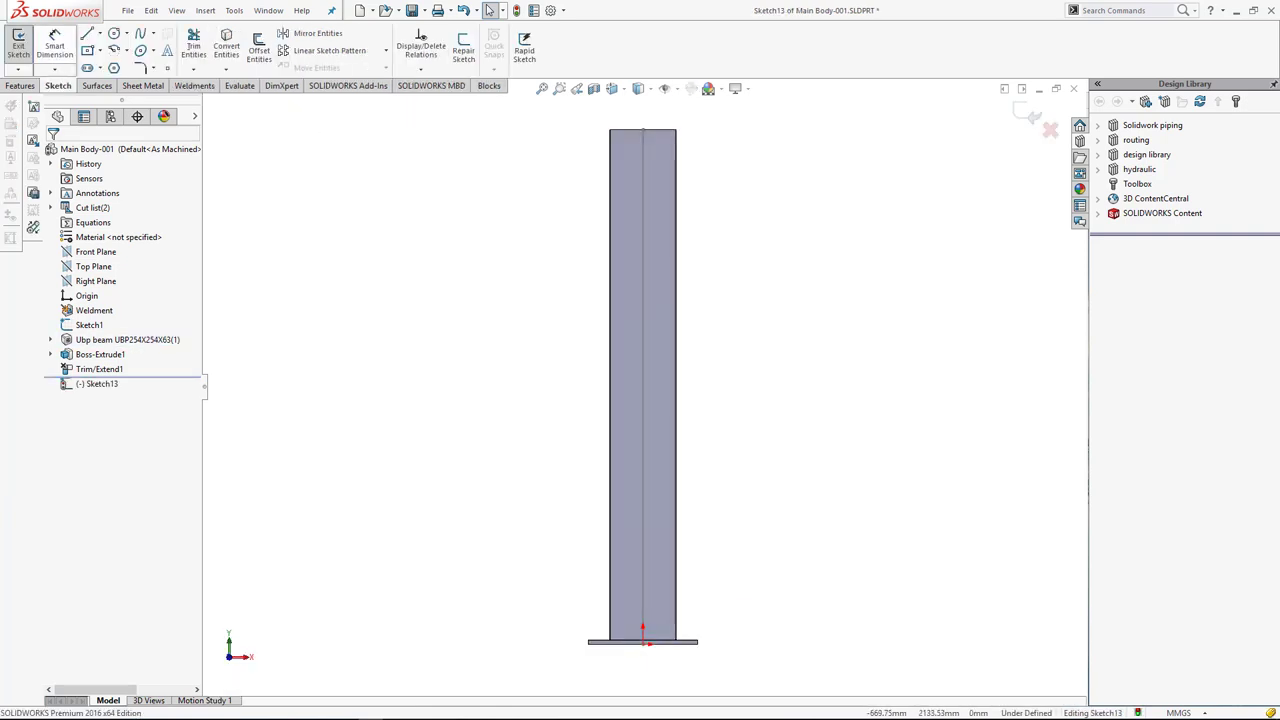
{"action": "left_click", "coordinate": [643, 186]}
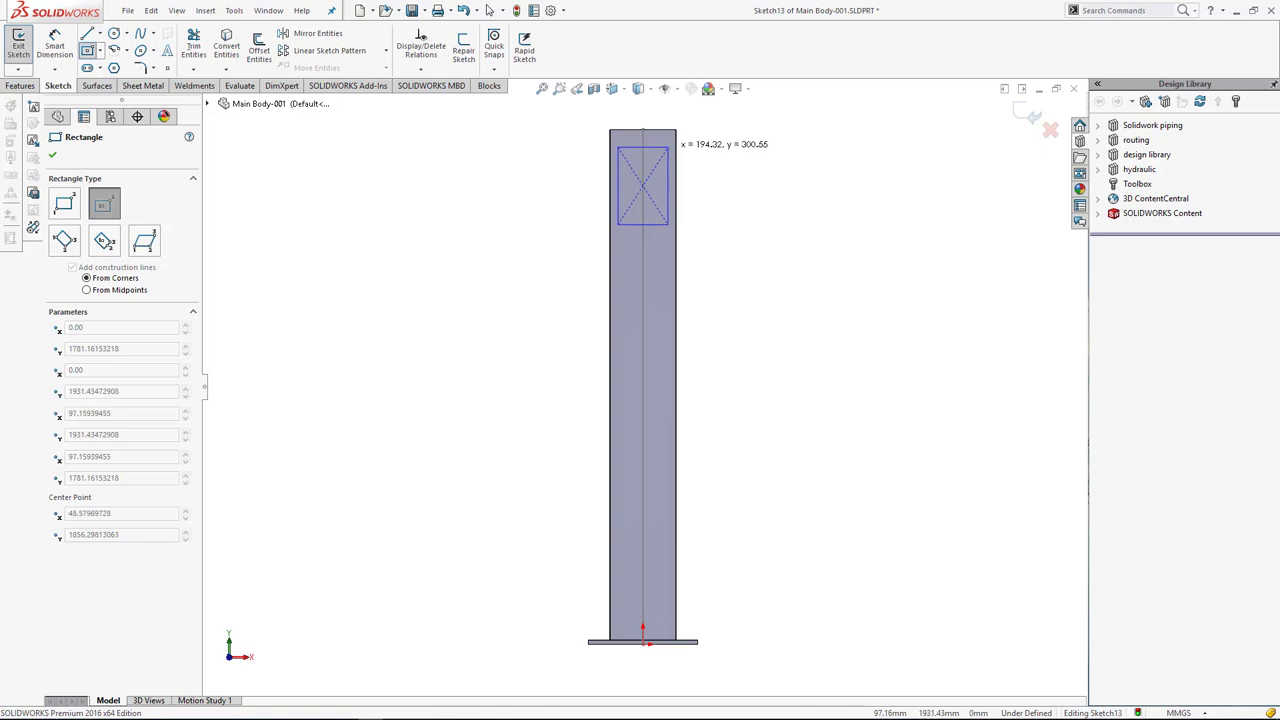
{"action": "left_click", "coordinate": [668, 224]}
{"action": "scroll", "coordinate": [800, 236], "scroll_direction": "down", "scroll_amount": 2}
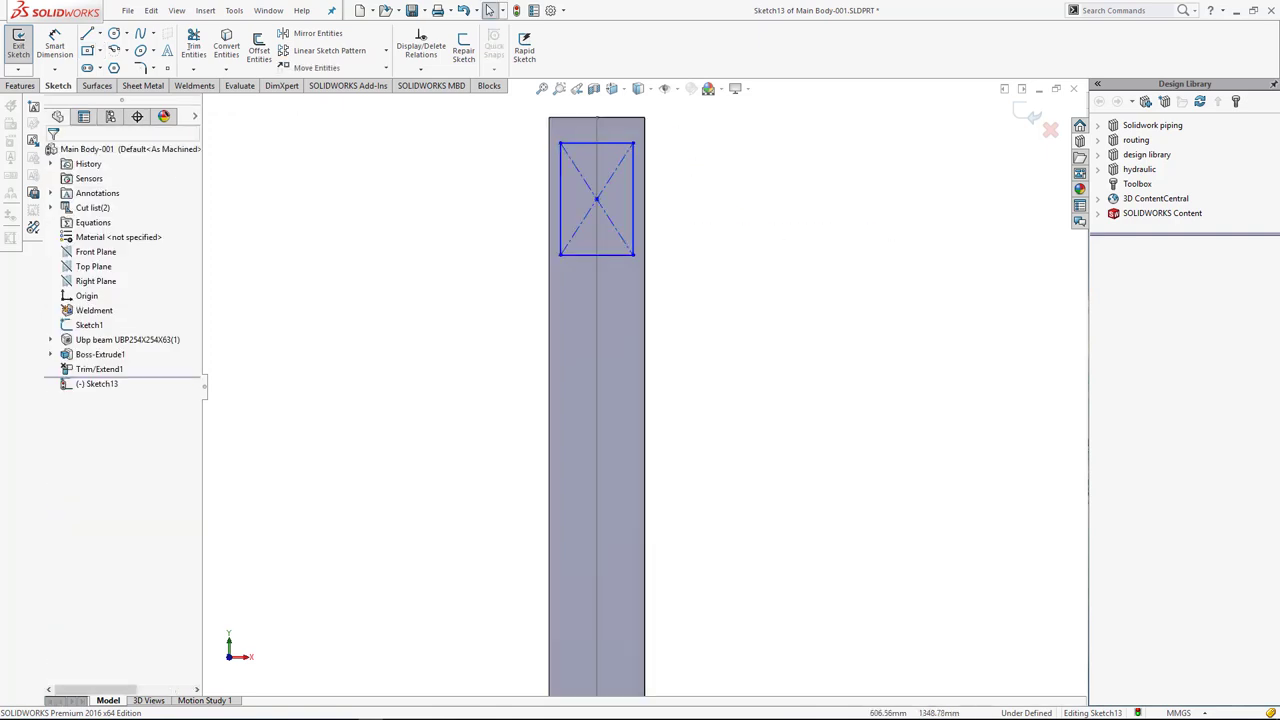
{"action": "key", "text": "Escape"}
Add a 200 dimension from the flange's top edge to the rectangle's centre point.
{"action": "left_click", "coordinate": [55, 45]}
{"action": "left_click", "coordinate": [633, 200]}
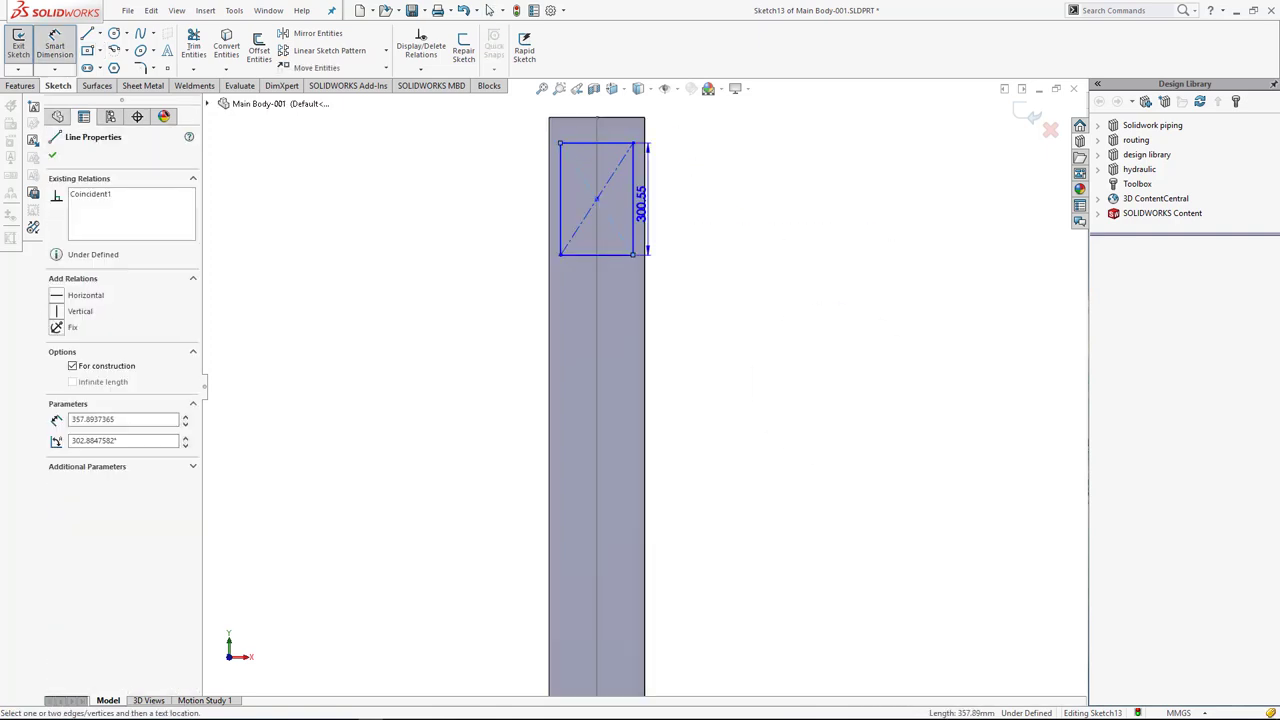
{"action": "key", "text": "Escape"}
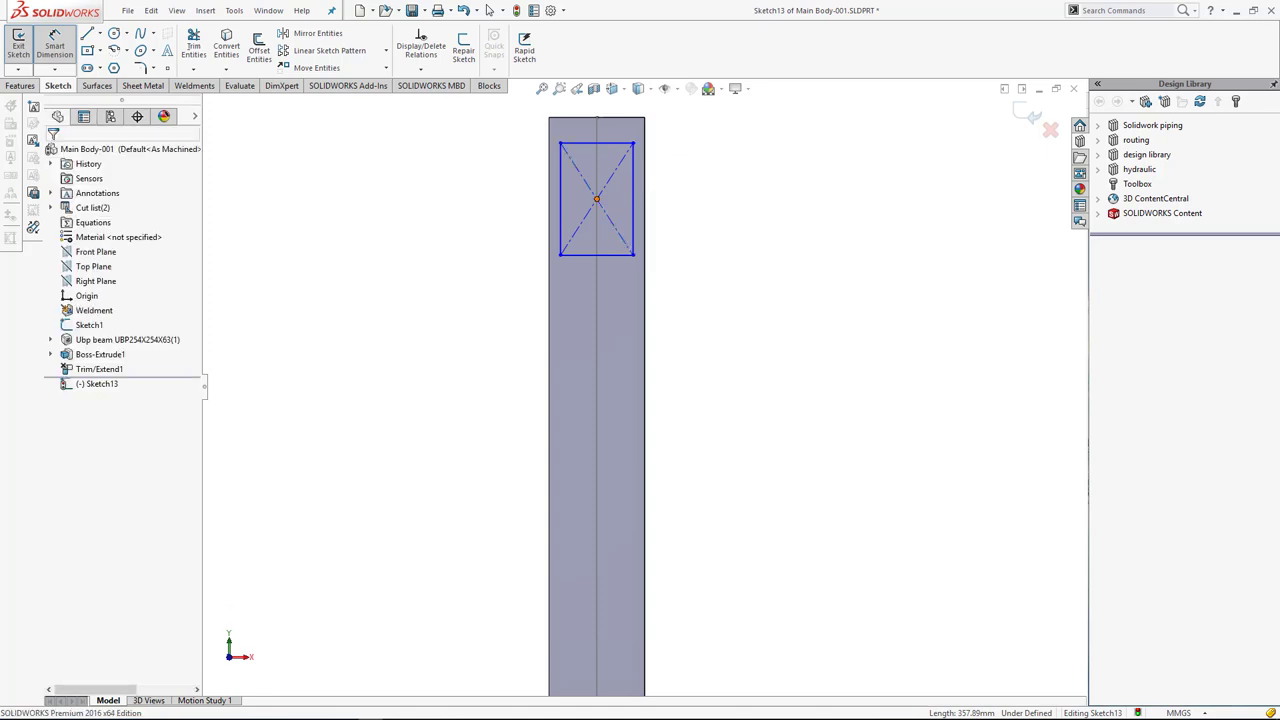
{"action": "left_click", "coordinate": [596, 199]}
{"action": "scroll", "coordinate": [646, 394], "scroll_direction": "up", "scroll_amount": 3}
{"action": "left_click", "coordinate": [616, 231]}
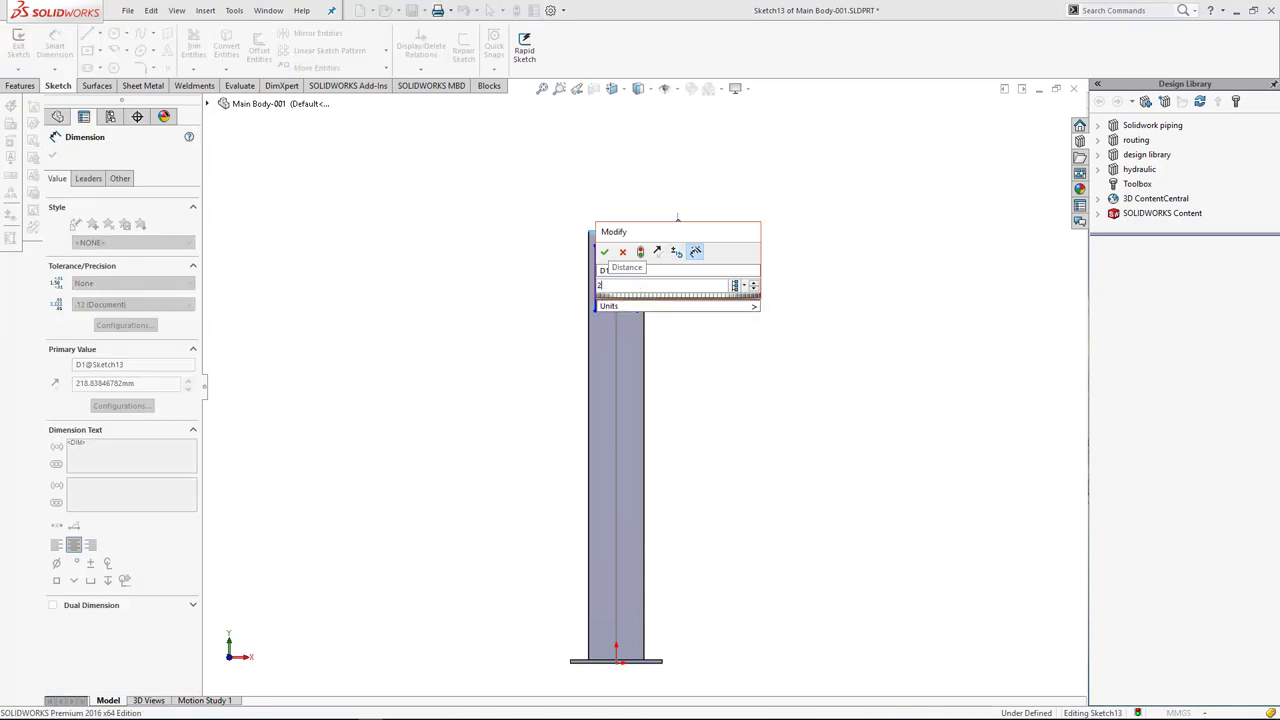
{"action": "type", "text": "200"}
{"action": "key", "text": "Return"}
{"action": "key", "text": "Escape"}
{"action": "scroll", "coordinate": [673, 220], "scroll_direction": "down", "scroll_amount": 5}
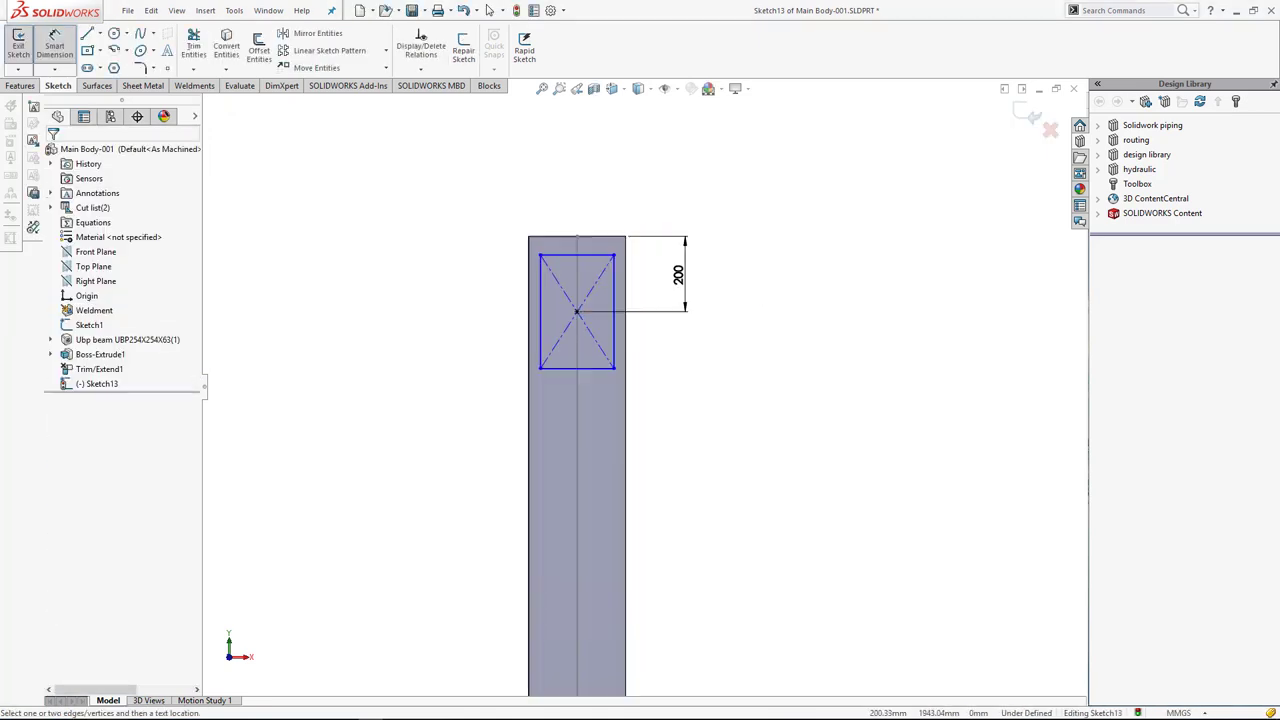
Dimension the rectangle 30 in from the flange's side edge and 50 below its top edge.
{"action": "left_click", "coordinate": [603, 329]}
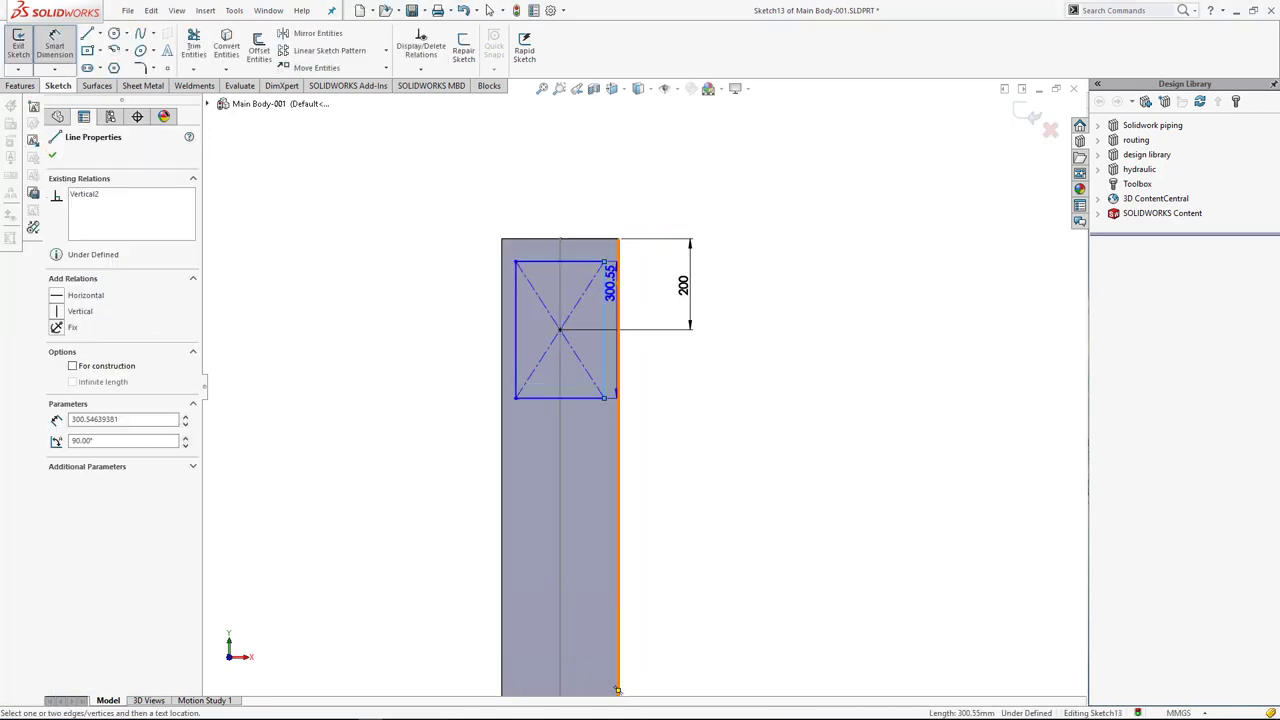
{"action": "left_click", "coordinate": [617, 689]}
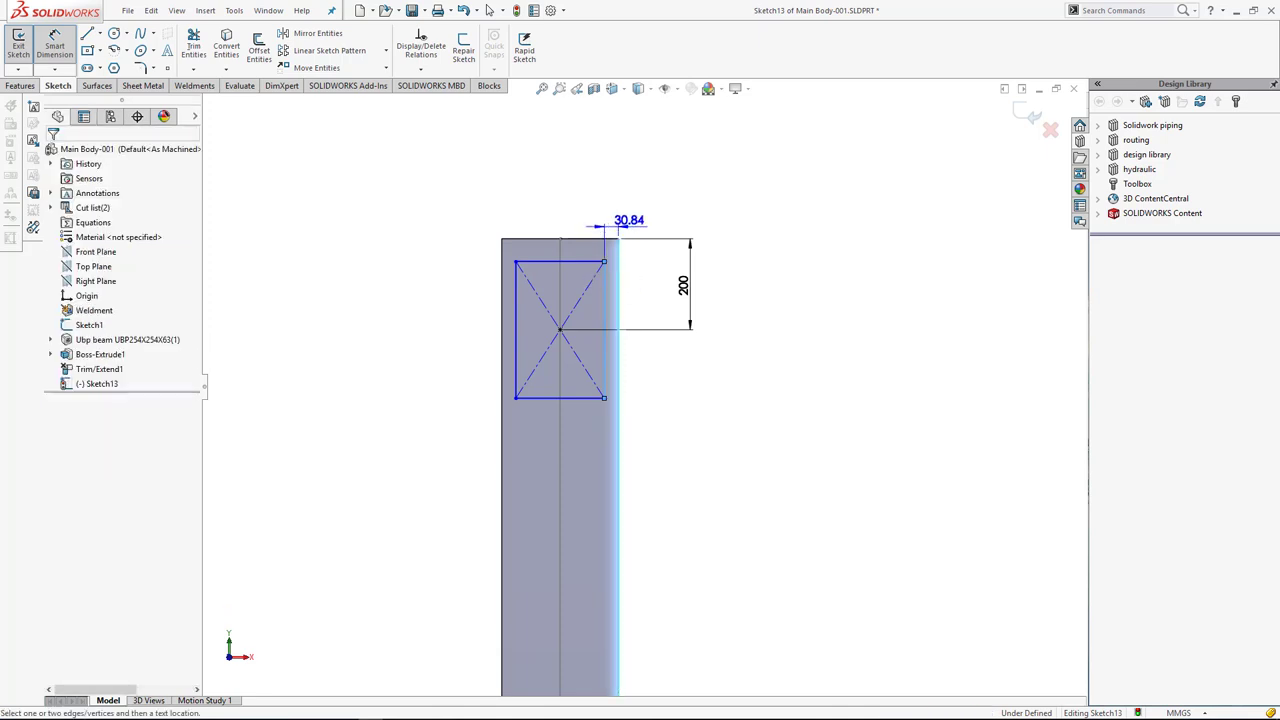
{"action": "left_click", "coordinate": [598, 197]}
{"action": "type", "text": "30"}
{"action": "key", "text": "Return"}
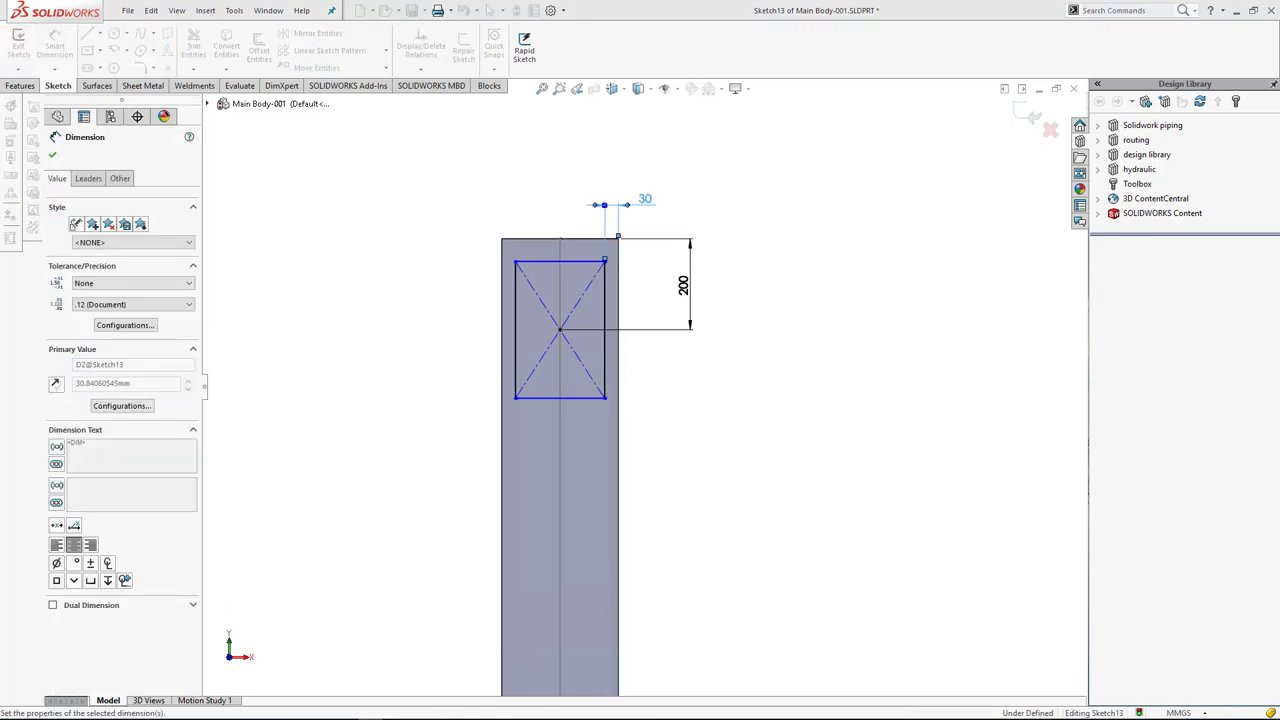
{"action": "left_click", "coordinate": [559, 261]}
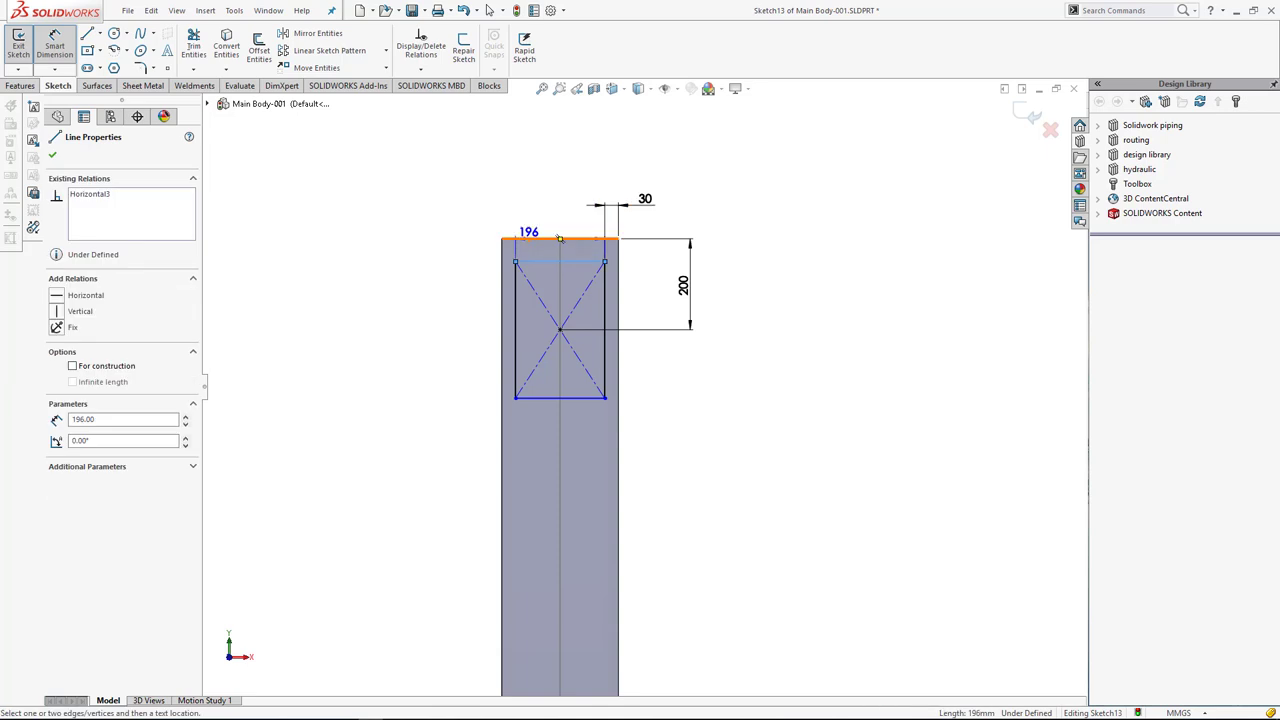
{"action": "left_click", "coordinate": [530, 240]}
{"action": "left_click", "coordinate": [466, 186]}
{"action": "type", "text": "50"}
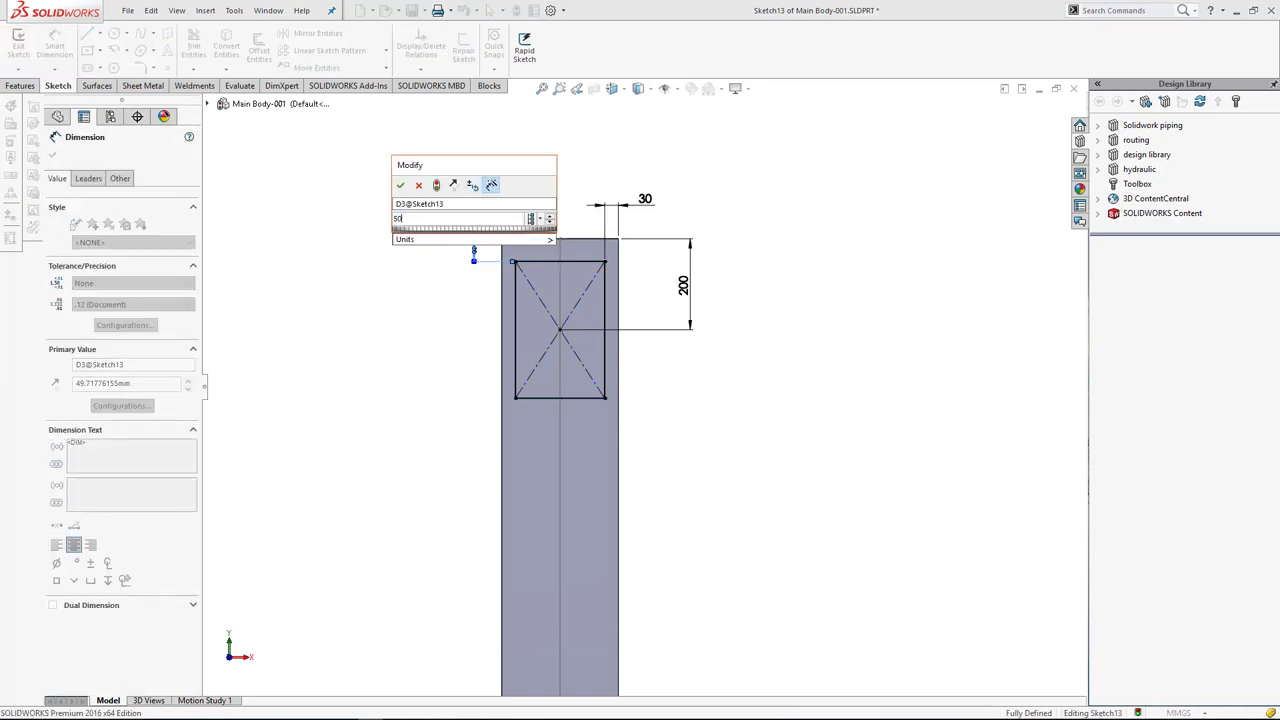
{"action": "key", "text": "Return"}
{"action": "key", "text": "Escape"}
Convert the four rectangle lines to construction geometry and exit the sketch.
{"action": "scroll", "coordinate": [641, 388], "scroll_direction": "up", "scroll_amount": 2}
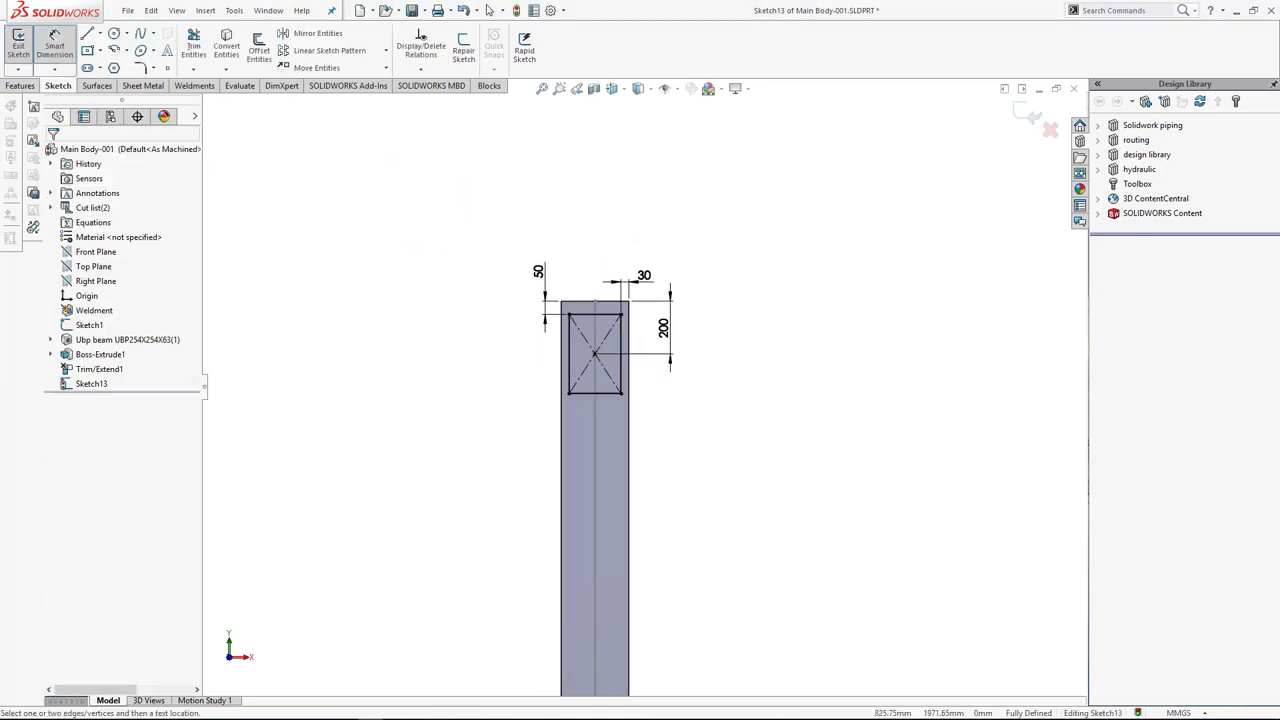
{"action": "scroll", "coordinate": [545, 311], "scroll_direction": "down", "scroll_amount": 2}
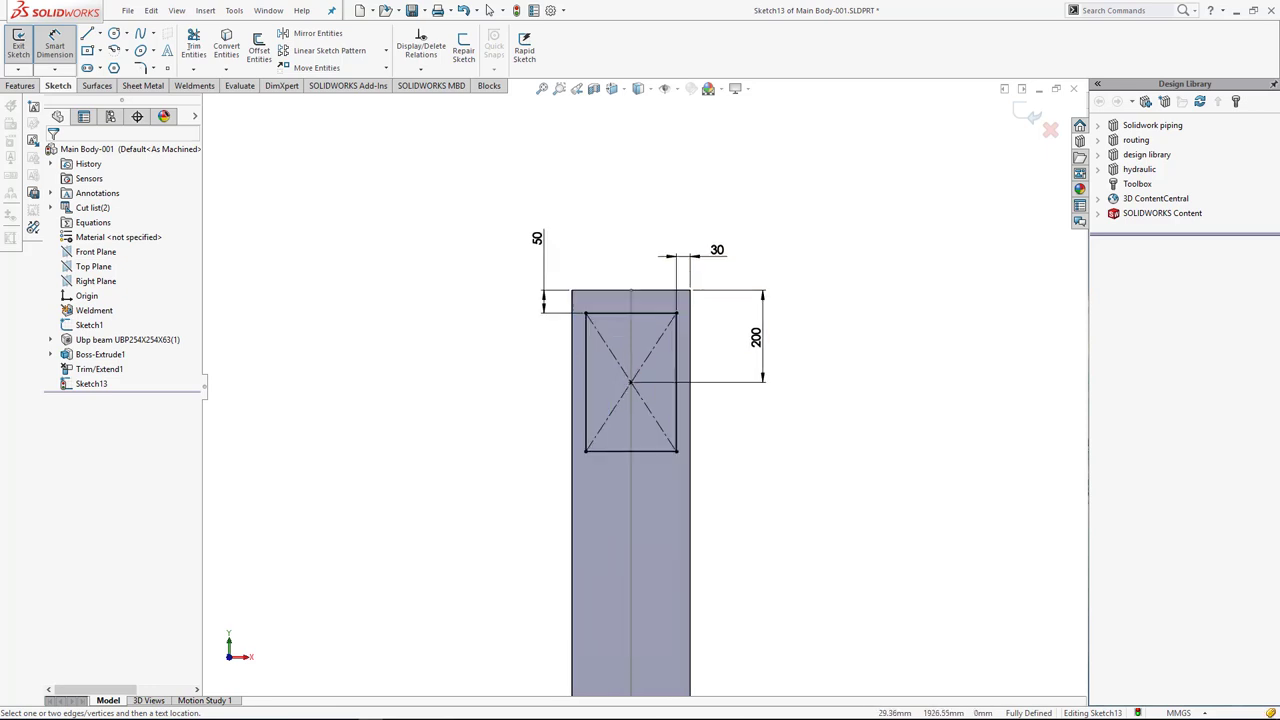
{"action": "left_click", "coordinate": [630, 314]}
{"action": "left_click", "coordinate": [676, 382], "text": "ctrl"}
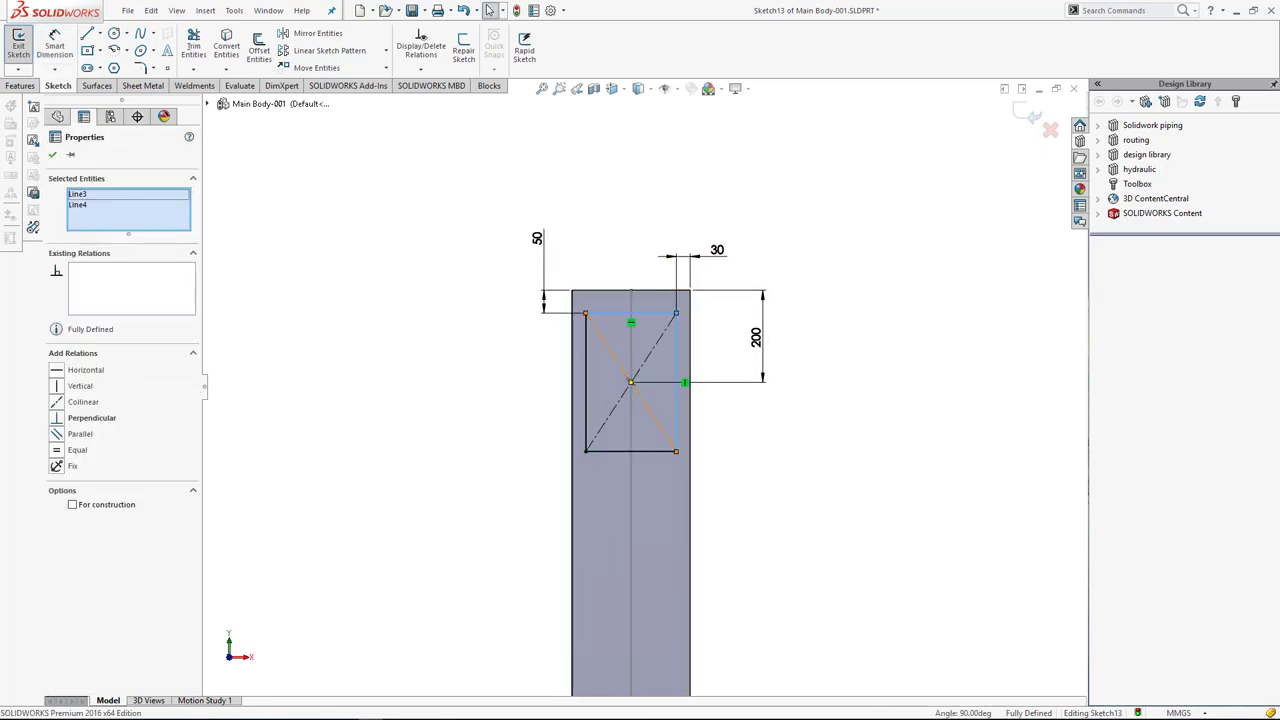
{"action": "left_click", "coordinate": [630, 451], "text": "ctrl"}
{"action": "left_click", "coordinate": [585, 382], "text": "ctrl"}
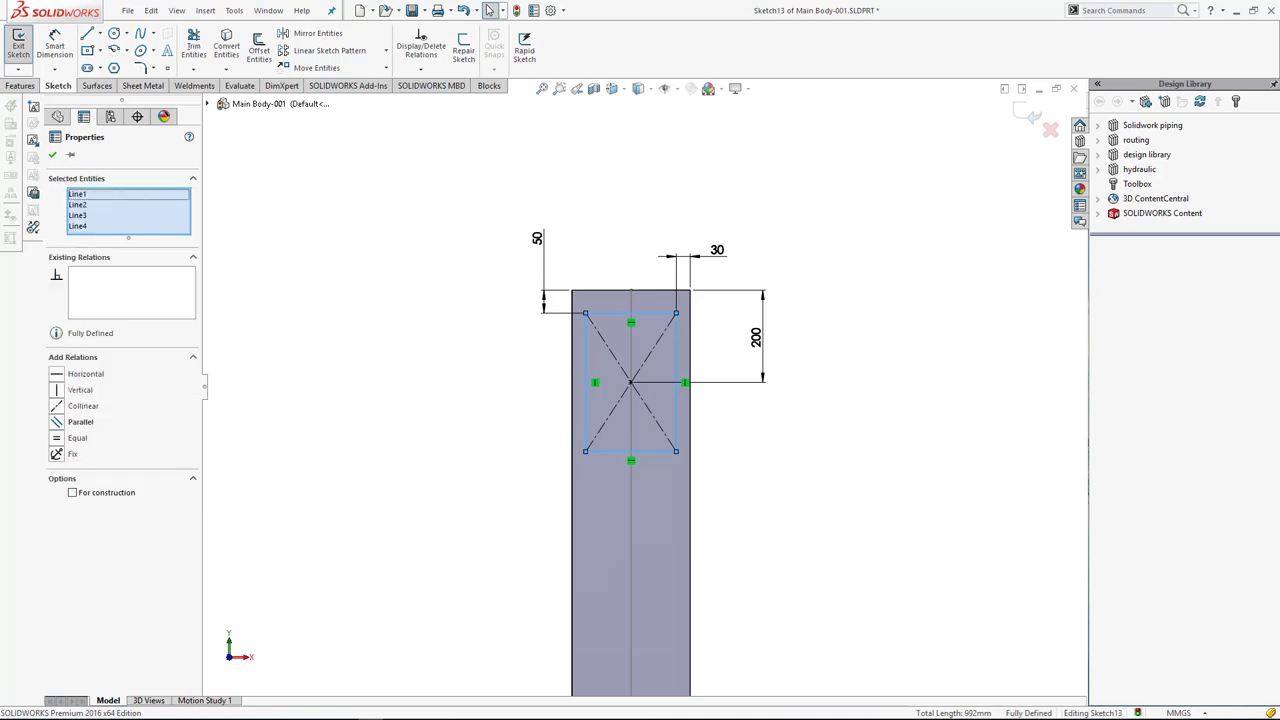
{"action": "left_click", "coordinate": [72, 492]}
{"action": "key", "text": "Escape"}
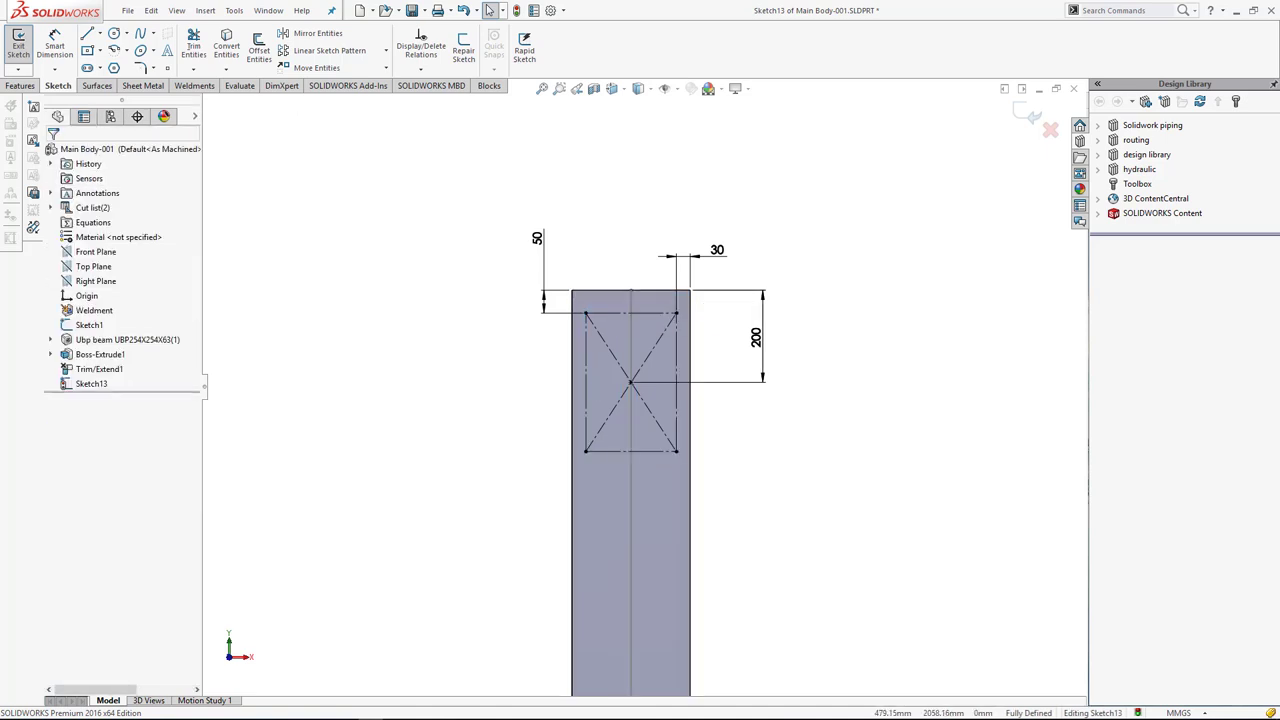
{"action": "key", "text": "ctrl+7"}
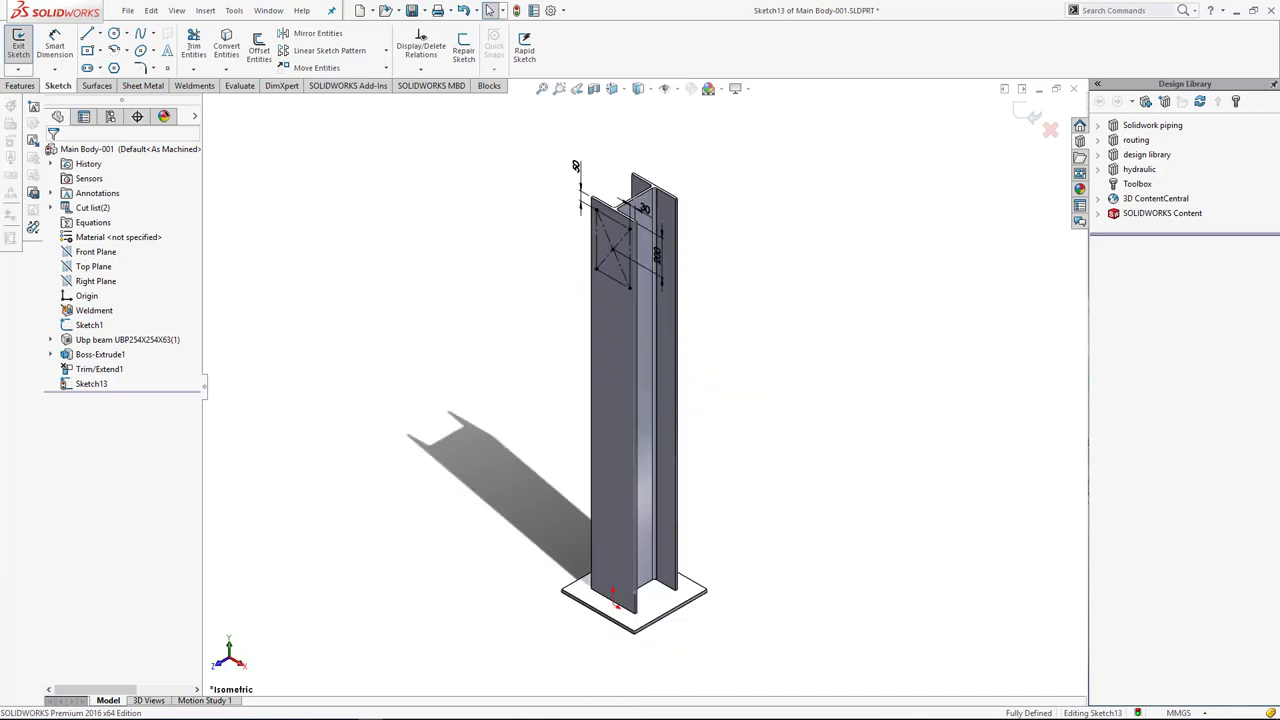
{"action": "left_click", "coordinate": [1033, 113]}
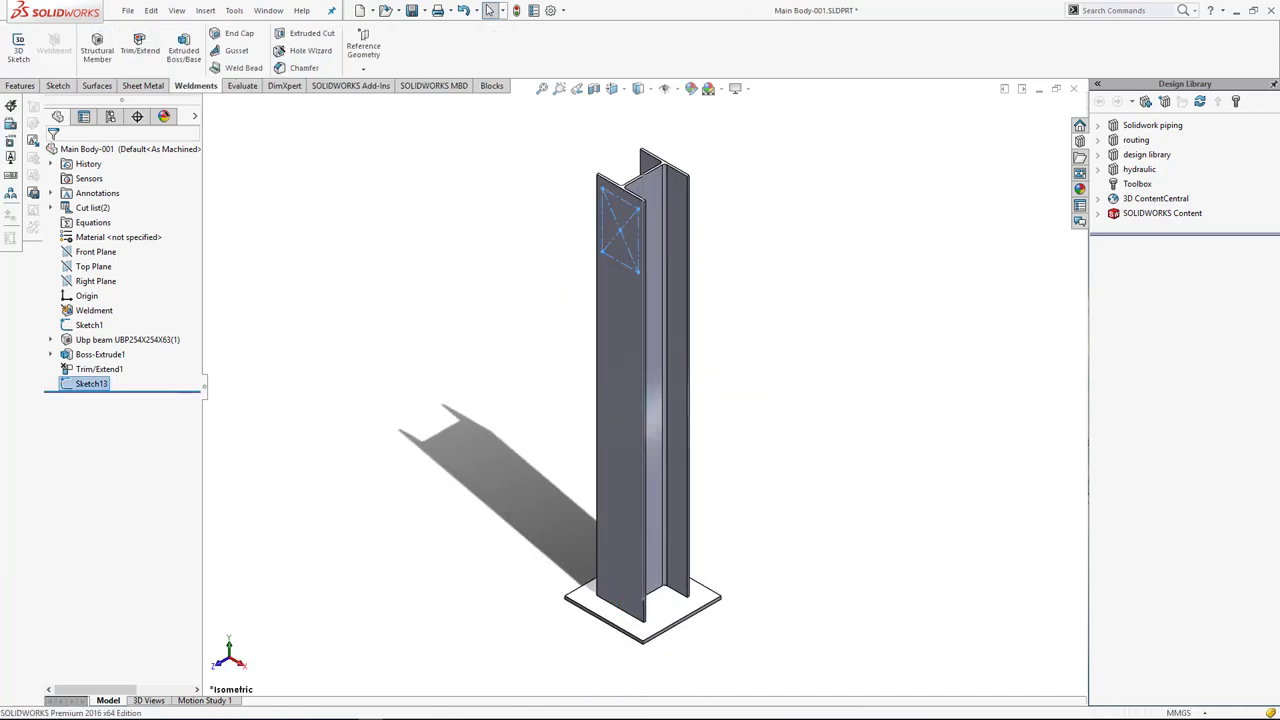
{"action": "left_click", "coordinate": [20, 85]}
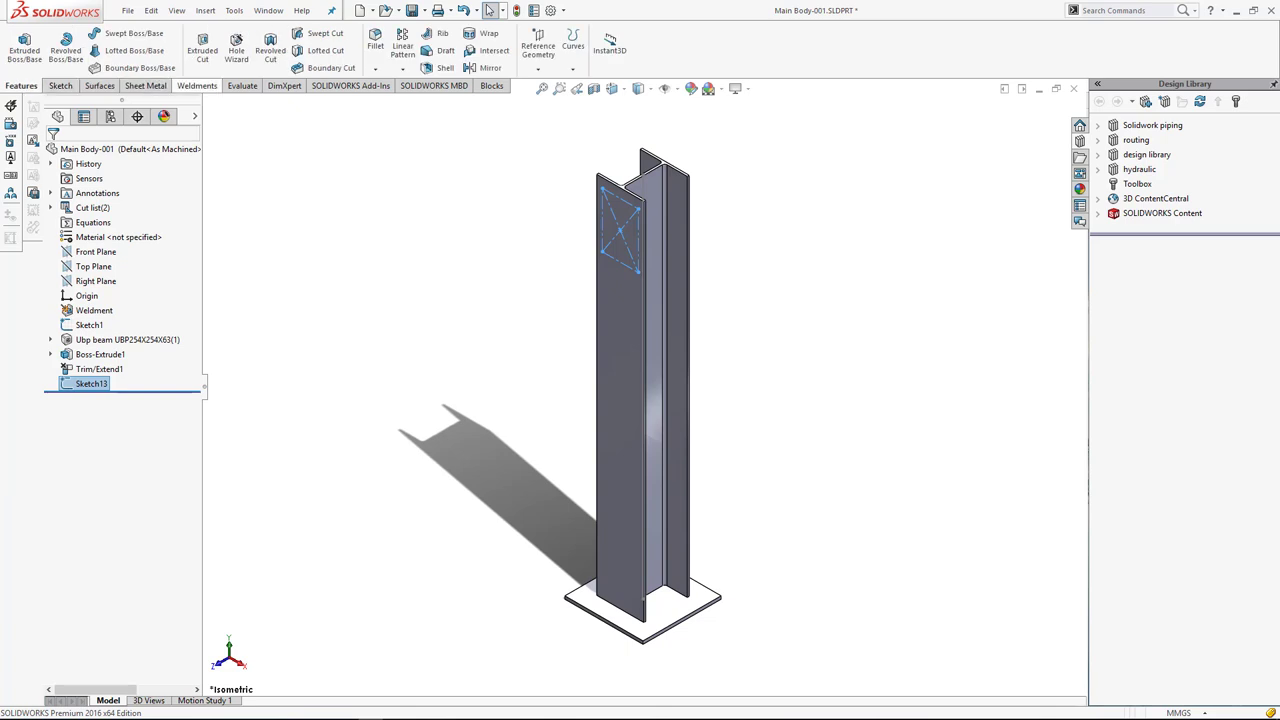
{"action": "left_click", "coordinate": [236, 48]}
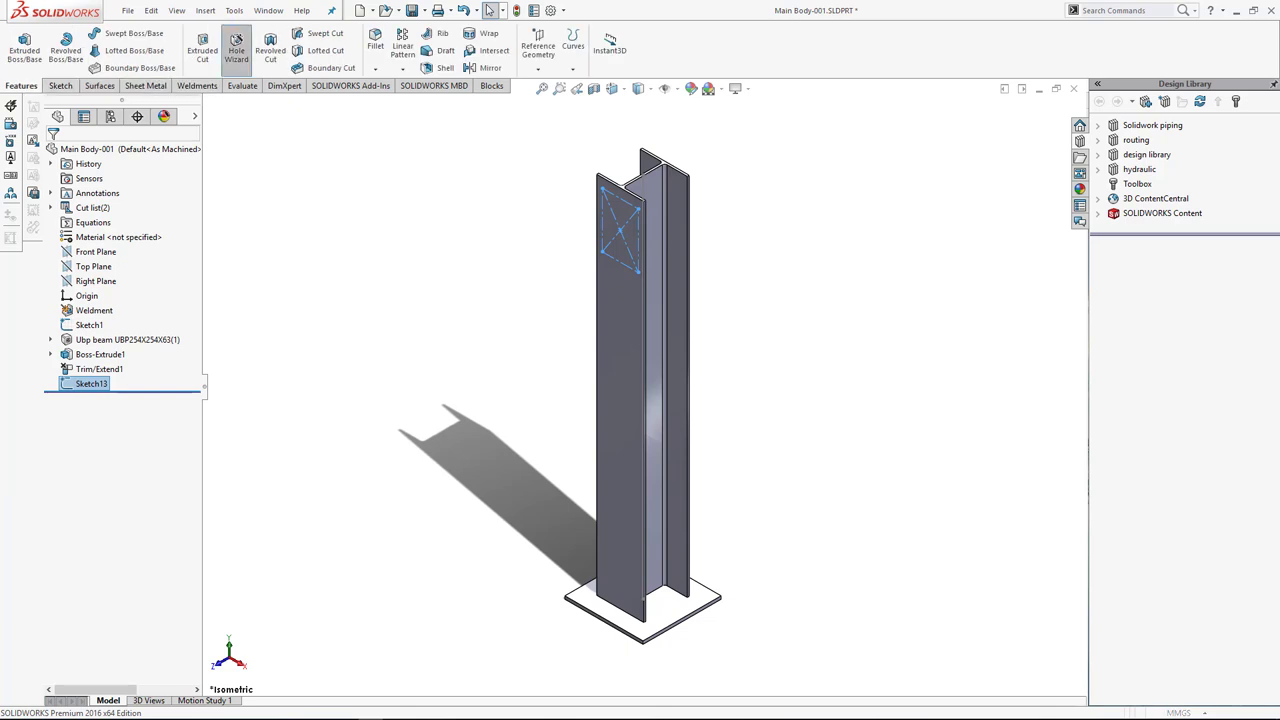
Place Ø20 mm dowel holes at the layout rectangle's corners on the flange face.
{"action": "left_click", "coordinate": [124, 178]}
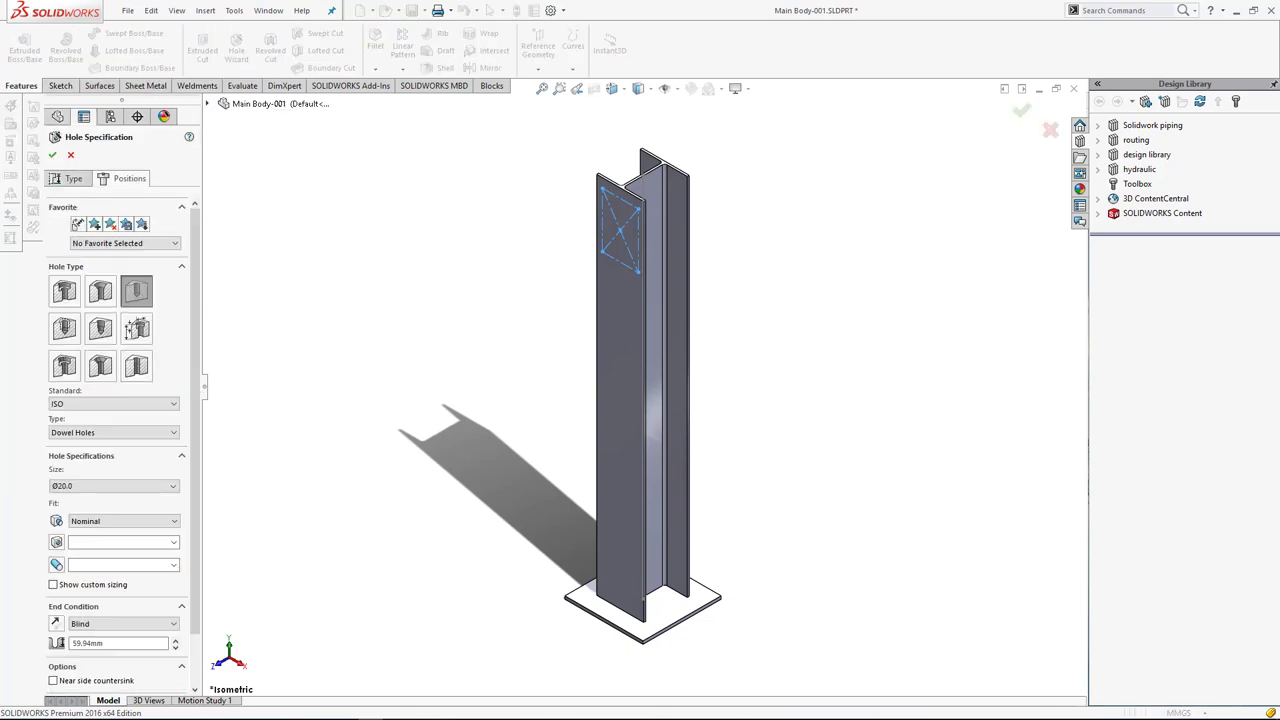
{"action": "left_click", "coordinate": [620, 320]}
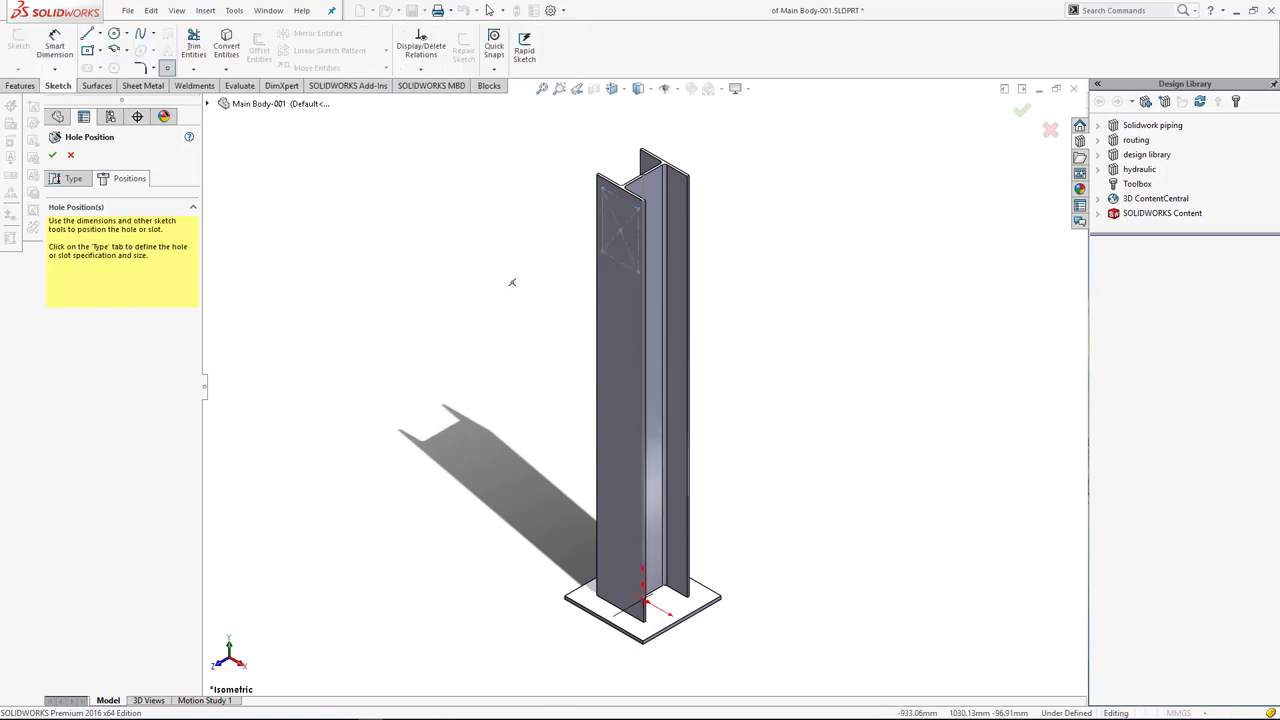
{"action": "scroll", "coordinate": [509, 280], "scroll_direction": "down", "scroll_amount": 3}
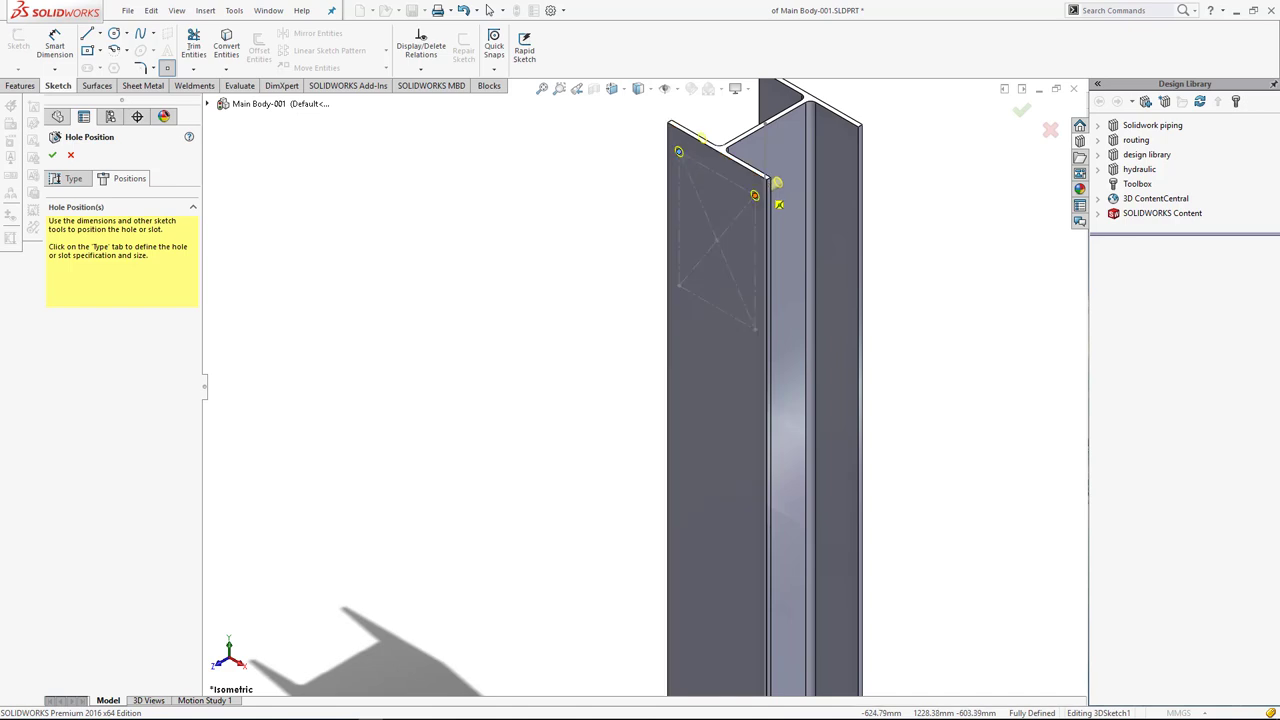
{"action": "left_click", "coordinate": [754, 329]}
{"action": "left_click", "coordinate": [679, 286]}
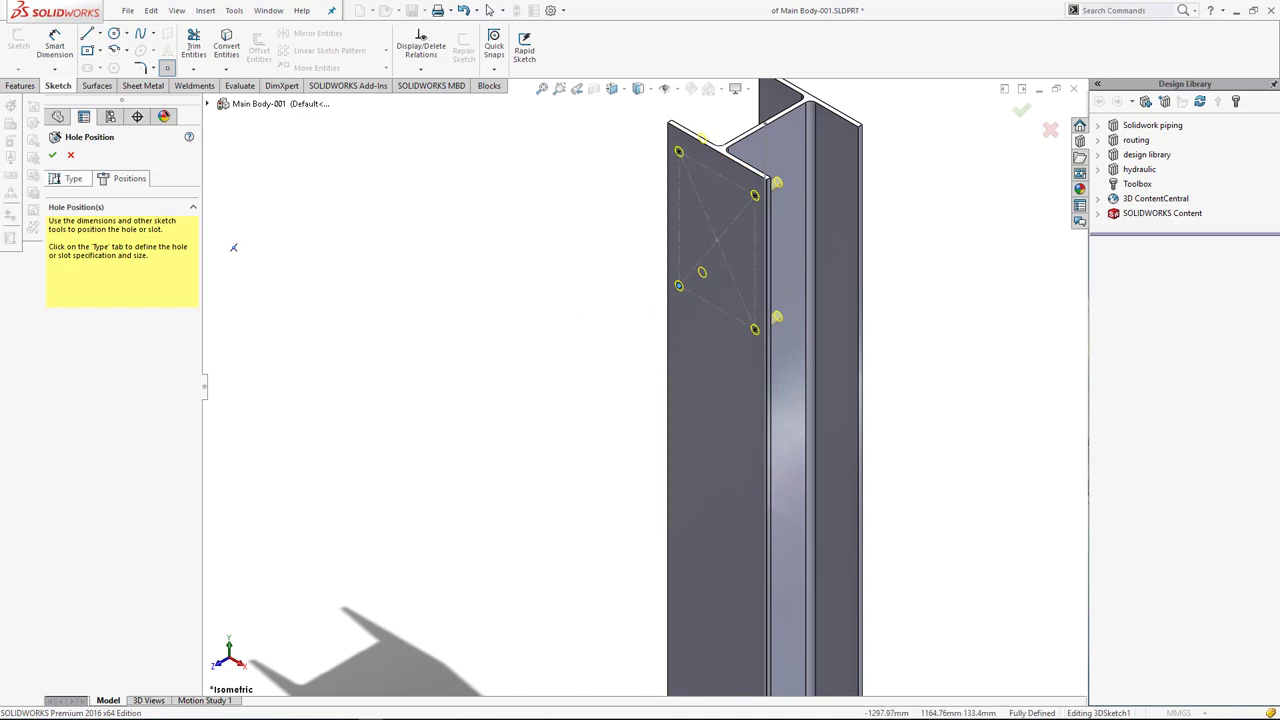
{"action": "left_click", "coordinate": [70, 178]}
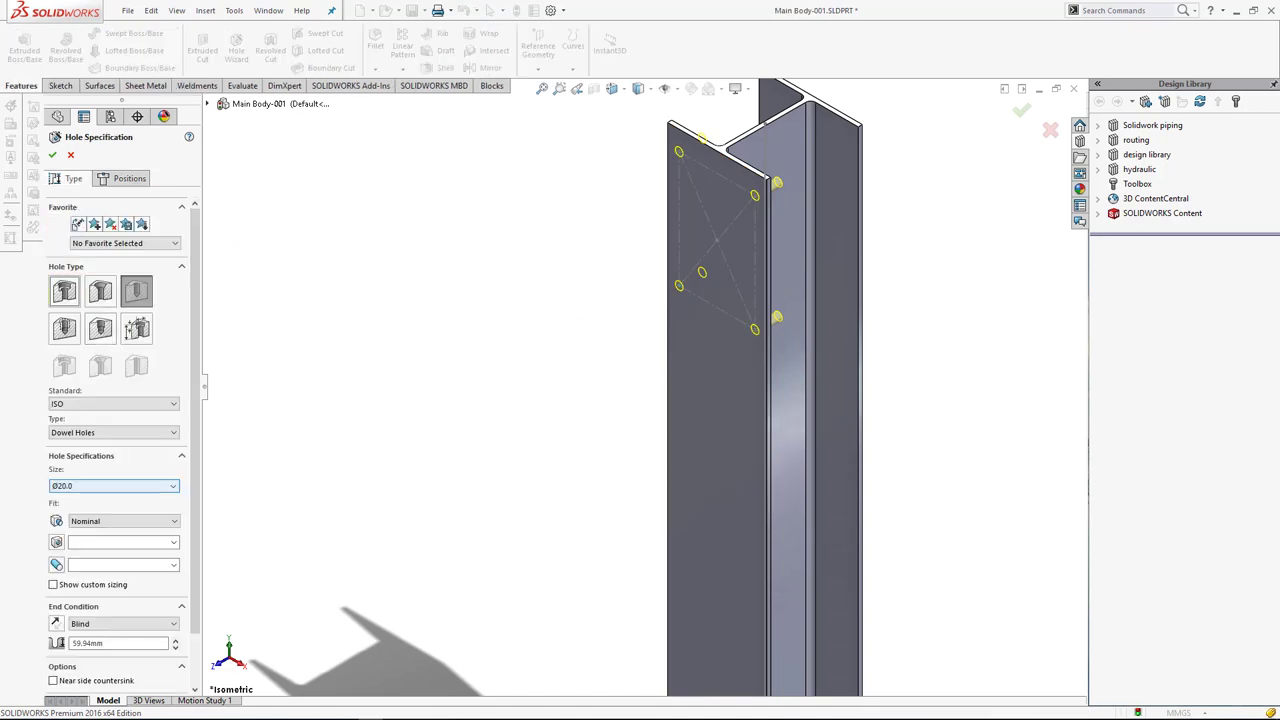
{"action": "left_click", "coordinate": [52, 155]}
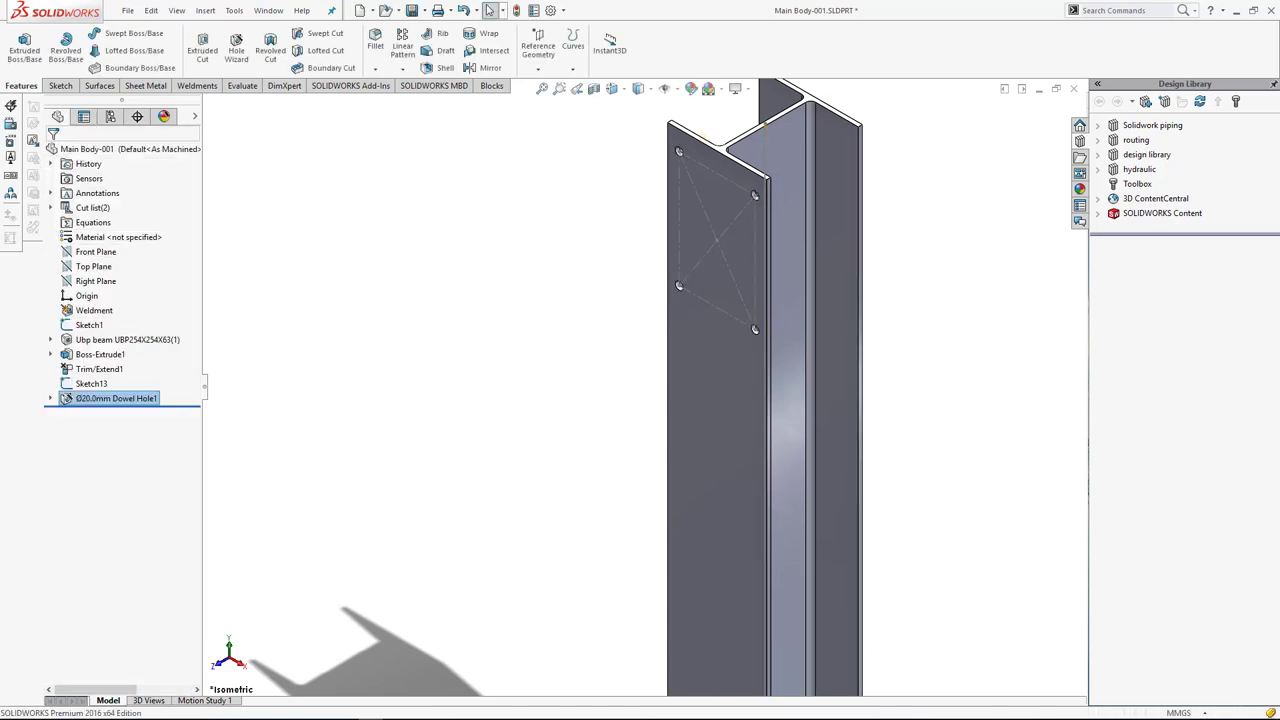
Hide the Sketch13 hole layout sketch.
{"action": "scroll", "coordinate": [765, 240], "scroll_direction": "down", "scroll_amount": 2}
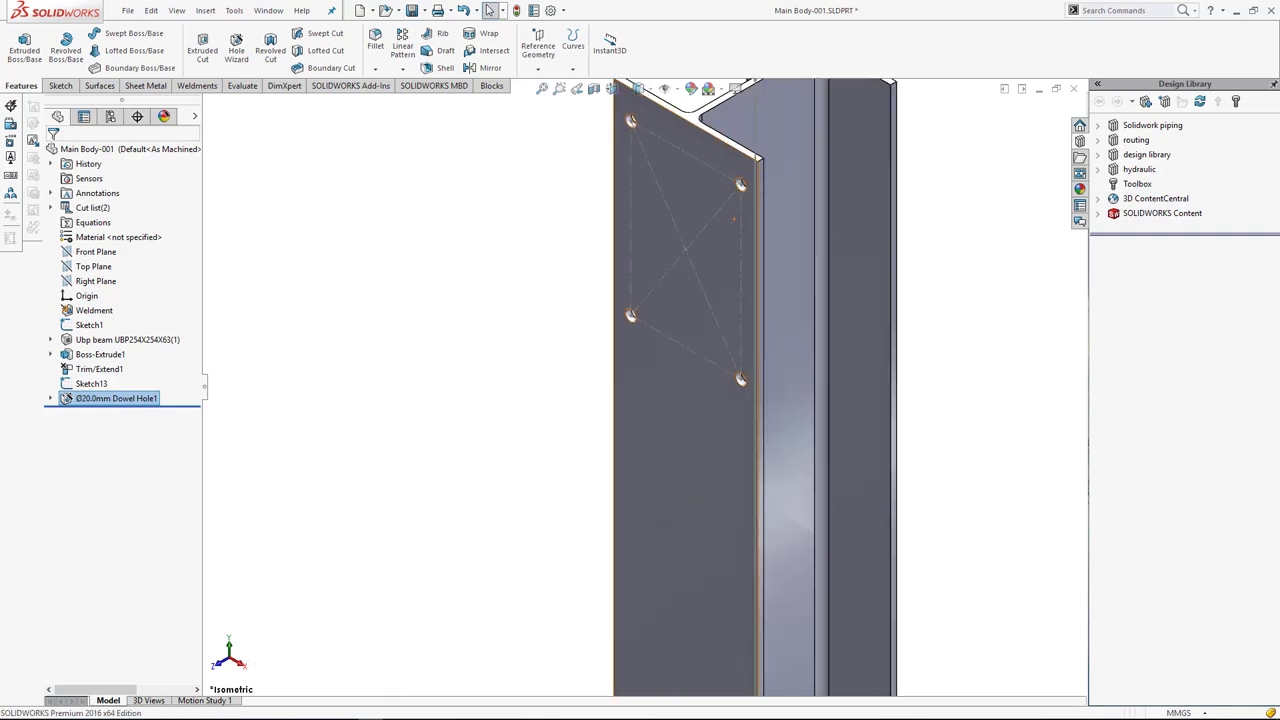
{"action": "left_click", "coordinate": [740, 250]}
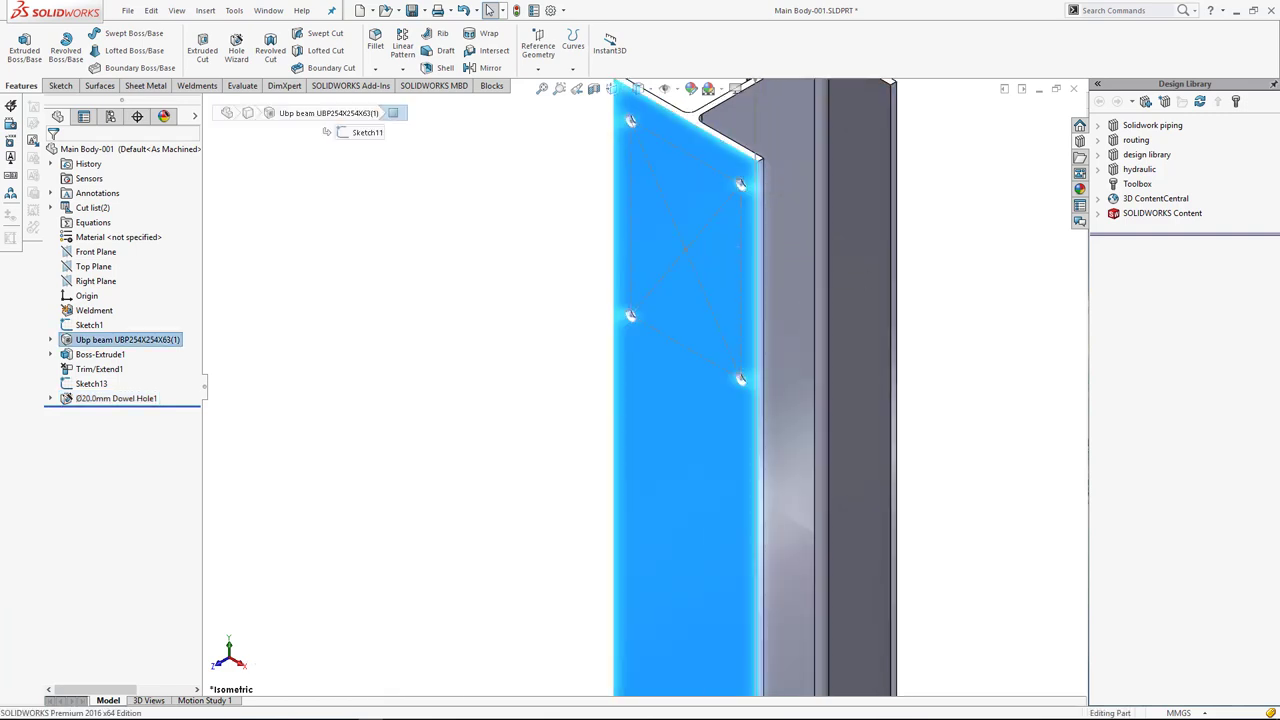
{"action": "key", "text": "Escape"}
{"action": "left_click", "coordinate": [740, 240]}
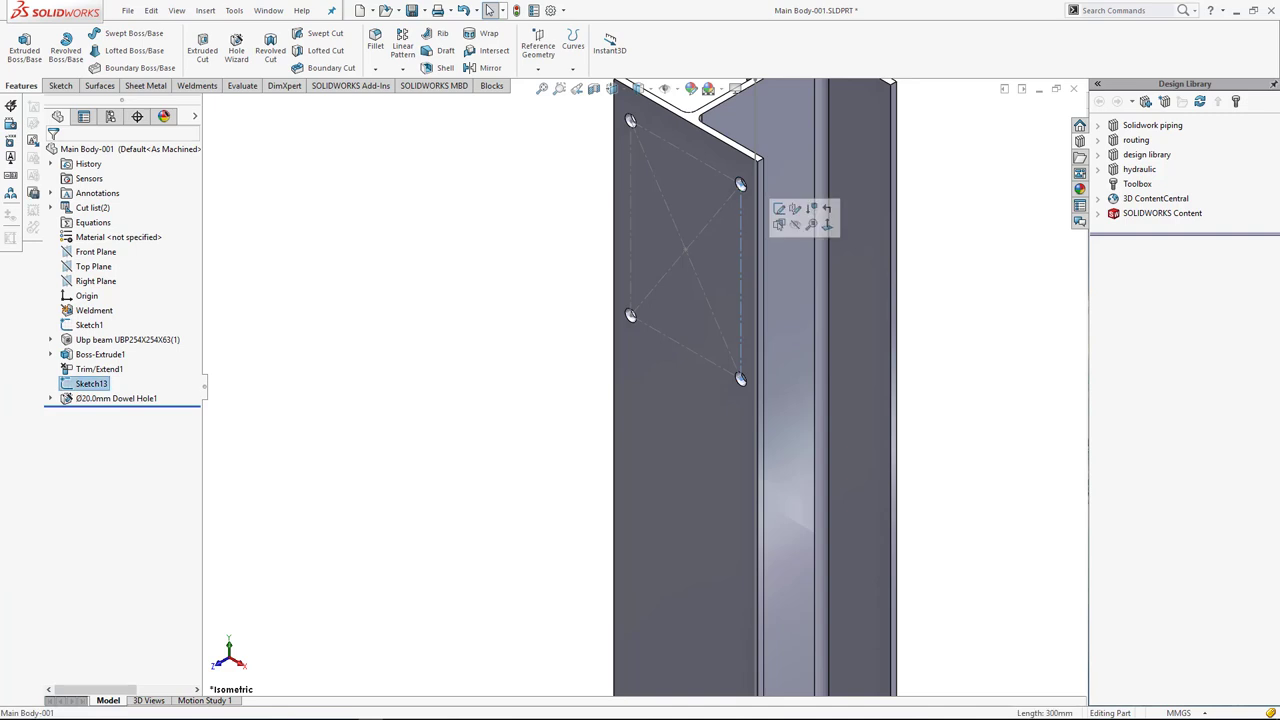
{"action": "left_click", "coordinate": [760, 215]}
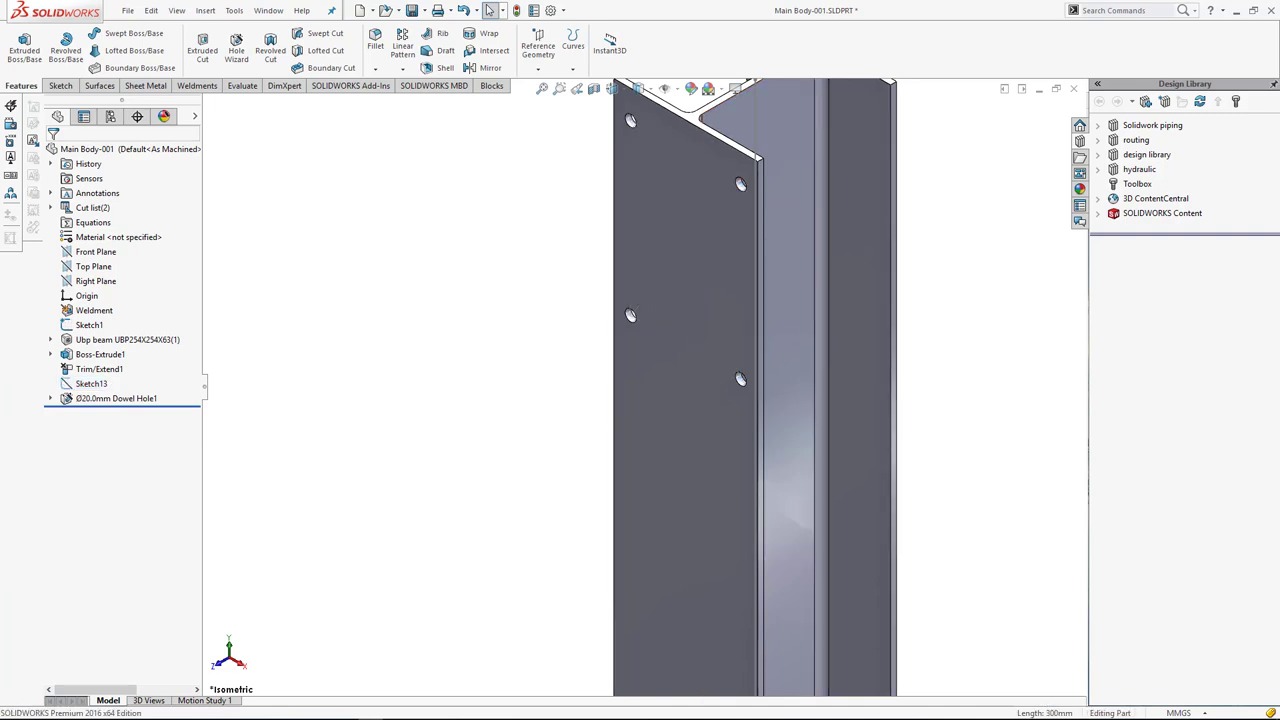
Assign Plain Carbon Steel to the column part and return to the isometric view.
{"action": "scroll", "coordinate": [755, 387], "scroll_direction": "up", "scroll_amount": 5}
{"action": "mouse_move", "coordinate": [755, 400]}
{"action": "middle_mouse_down"}
{"action": "mouse_move", "coordinate": [790, 420]}
{"action": "mouse_move", "coordinate": [820, 400]}
{"action": "middle_mouse_up"}
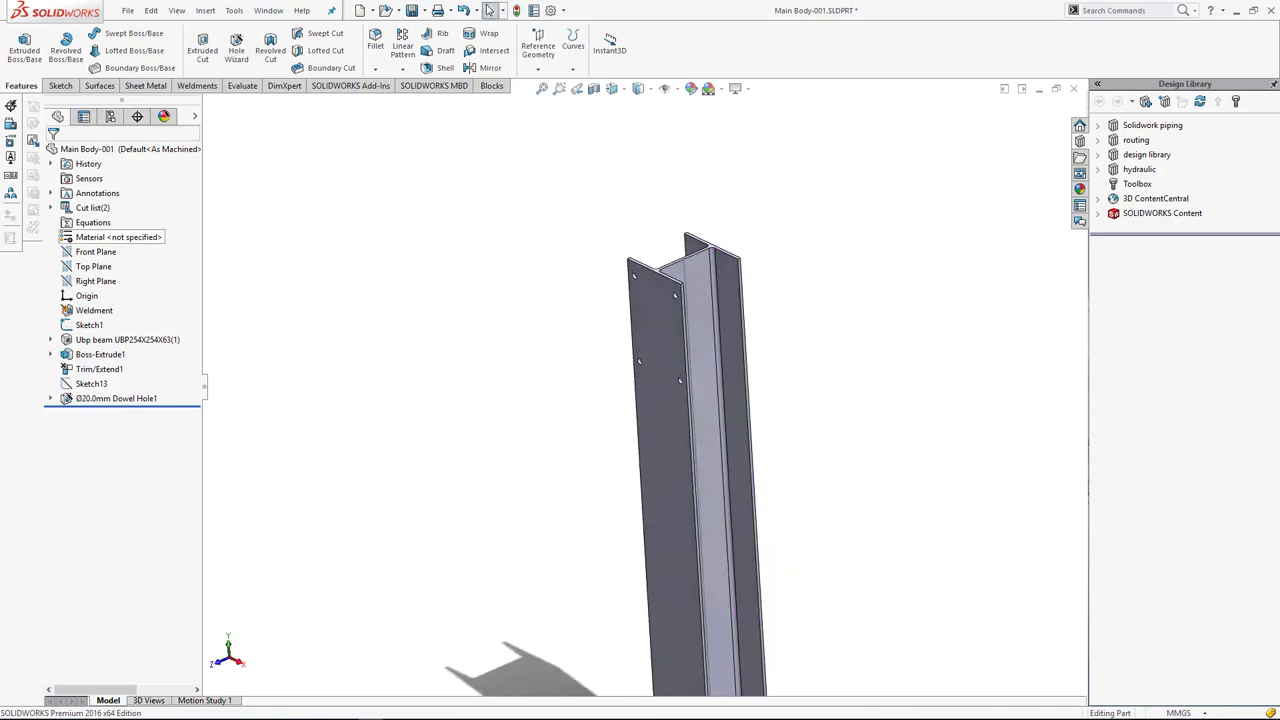
{"action": "right_click", "coordinate": [140, 237]}
{"action": "left_click", "coordinate": [190, 299]}
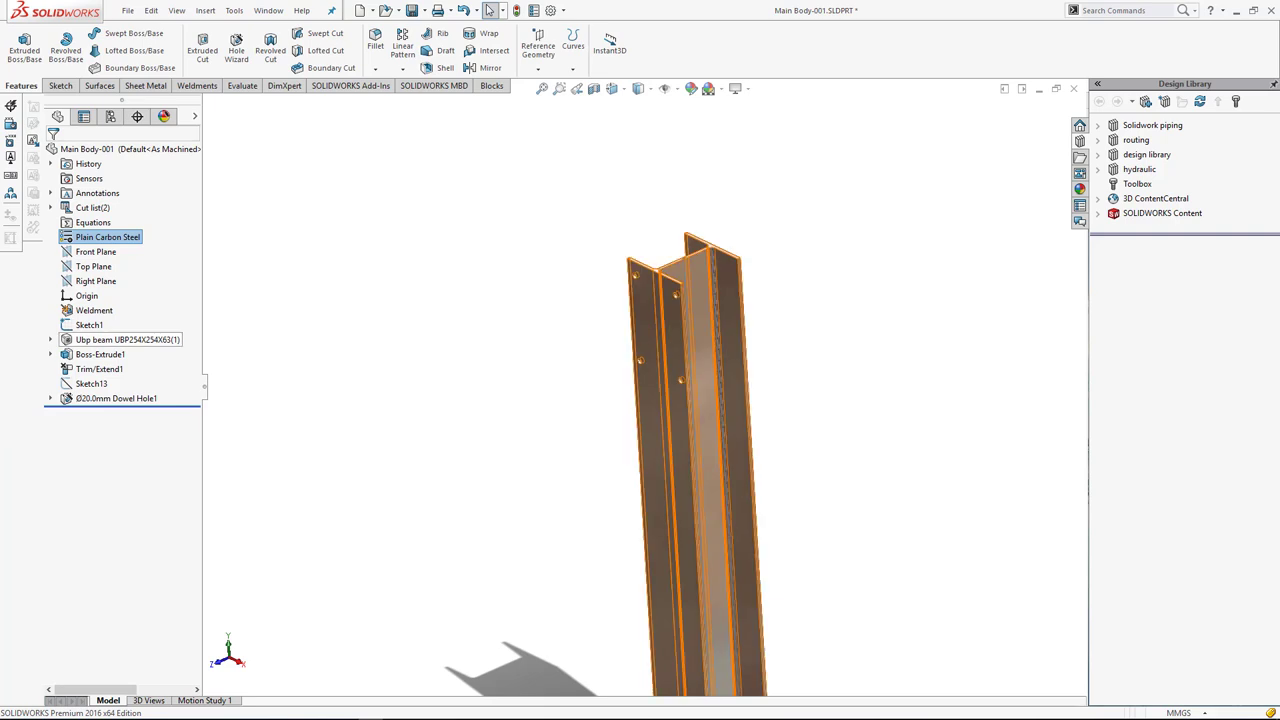
{"action": "key", "text": "Escape"}
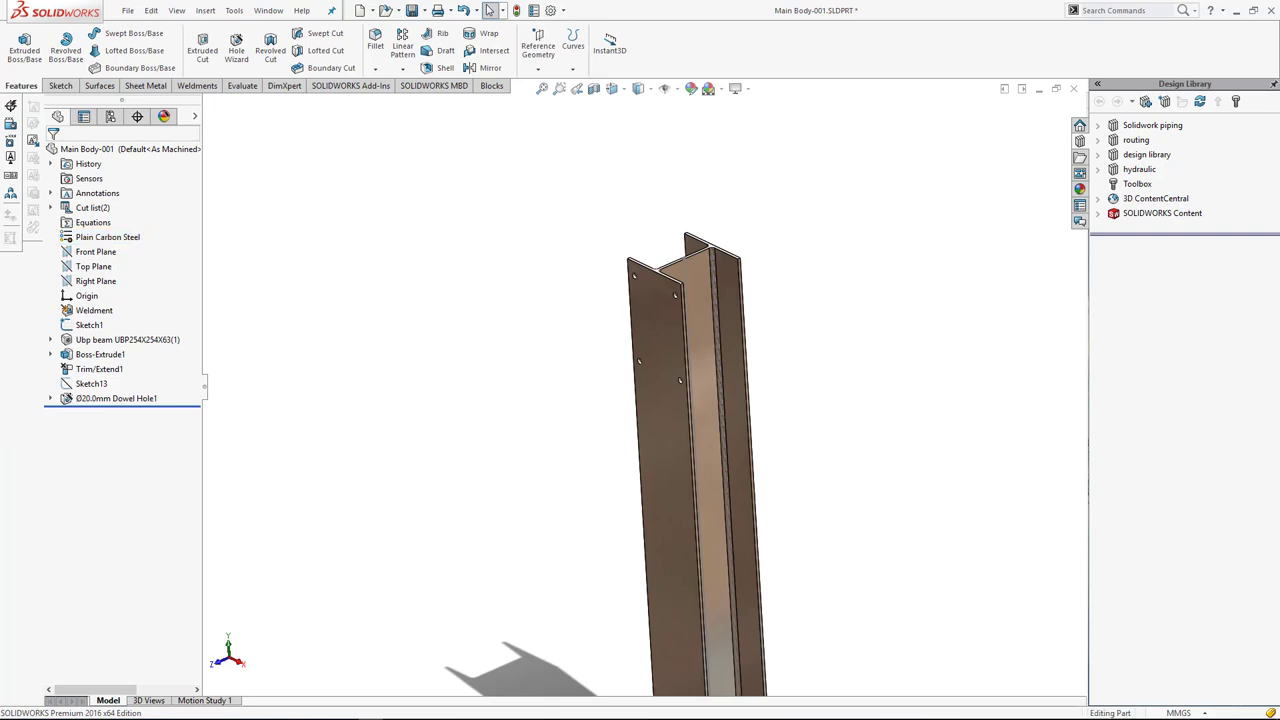
{"action": "key", "text": "ctrl+7"}
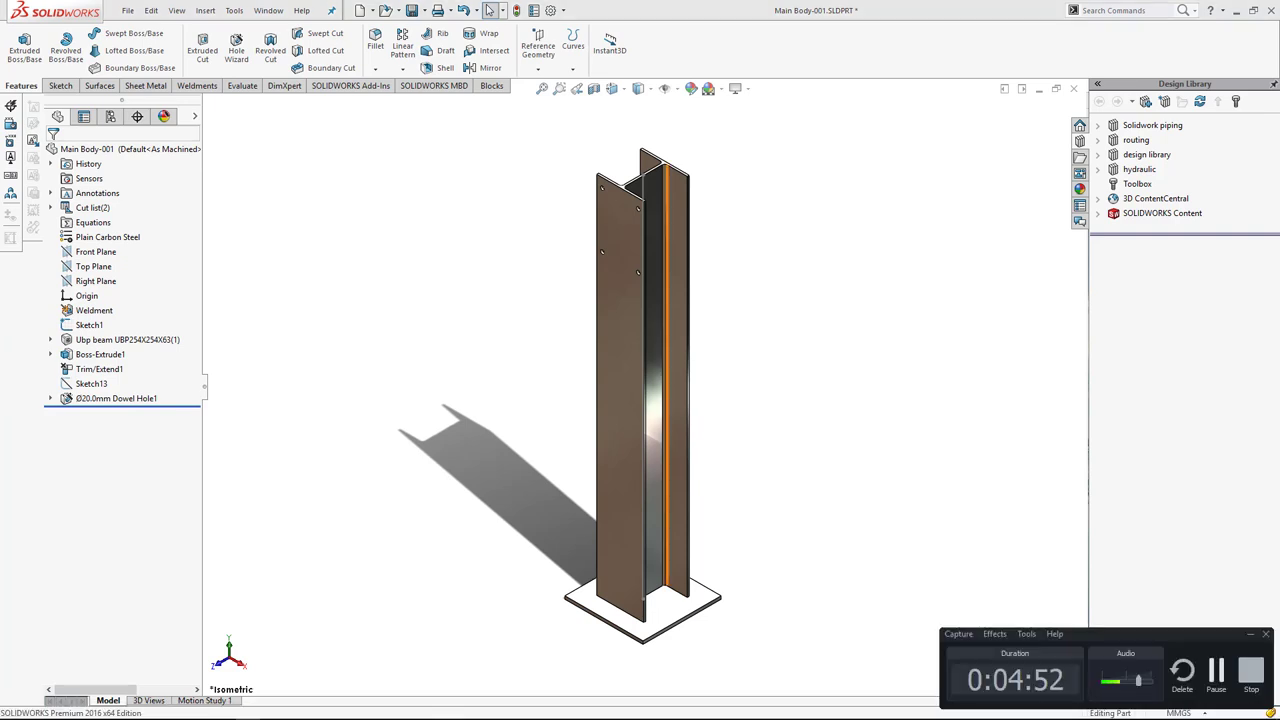
{"action": "scroll", "coordinate": [715, 660], "scroll_direction": "down", "scroll_amount": 3}
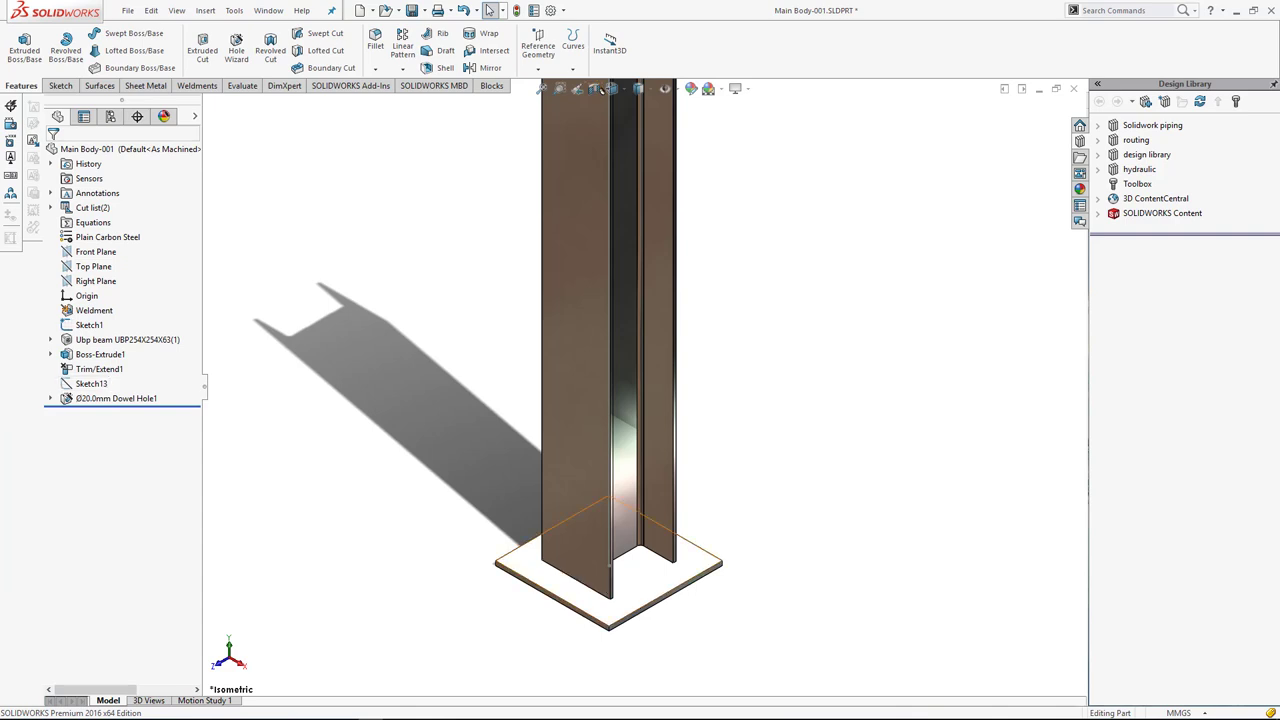
On the base plate's top face, sketch a roughly 325 mm centre rectangle centred on the column.
{"action": "left_click", "coordinate": [655, 572]}
{"action": "left_click", "coordinate": [687, 554]}
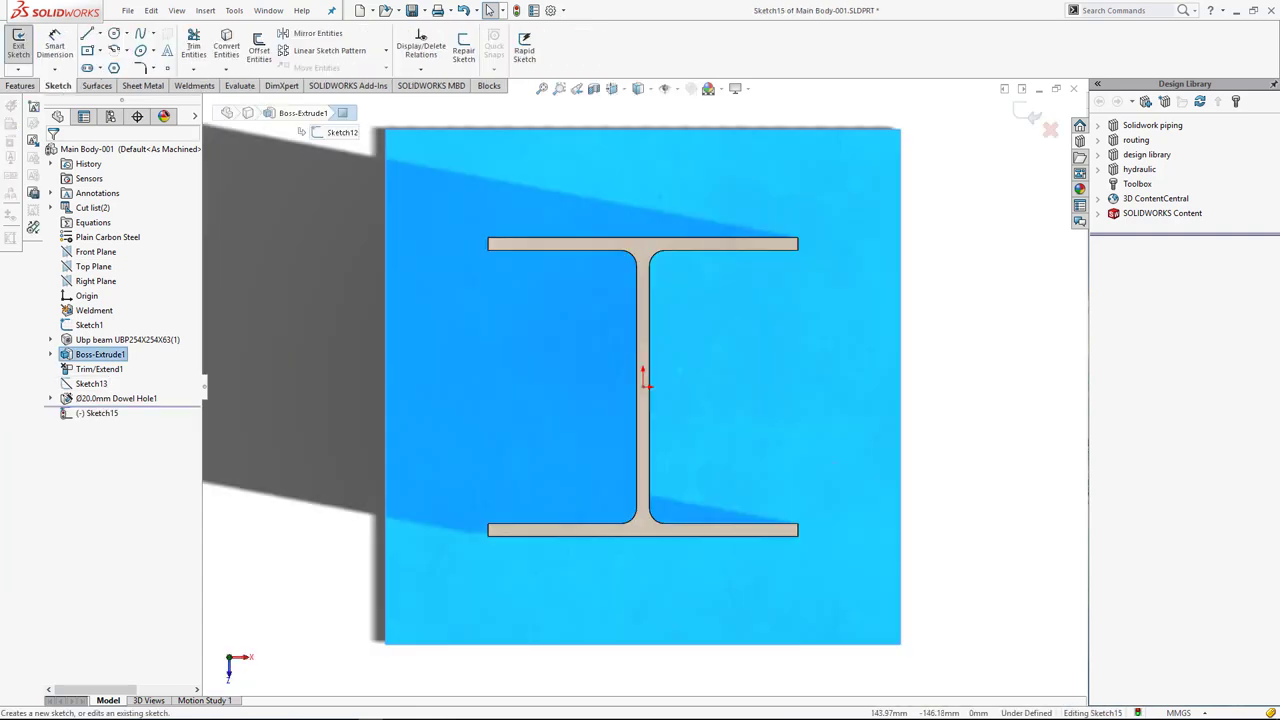
{"action": "key", "text": "Escape"}
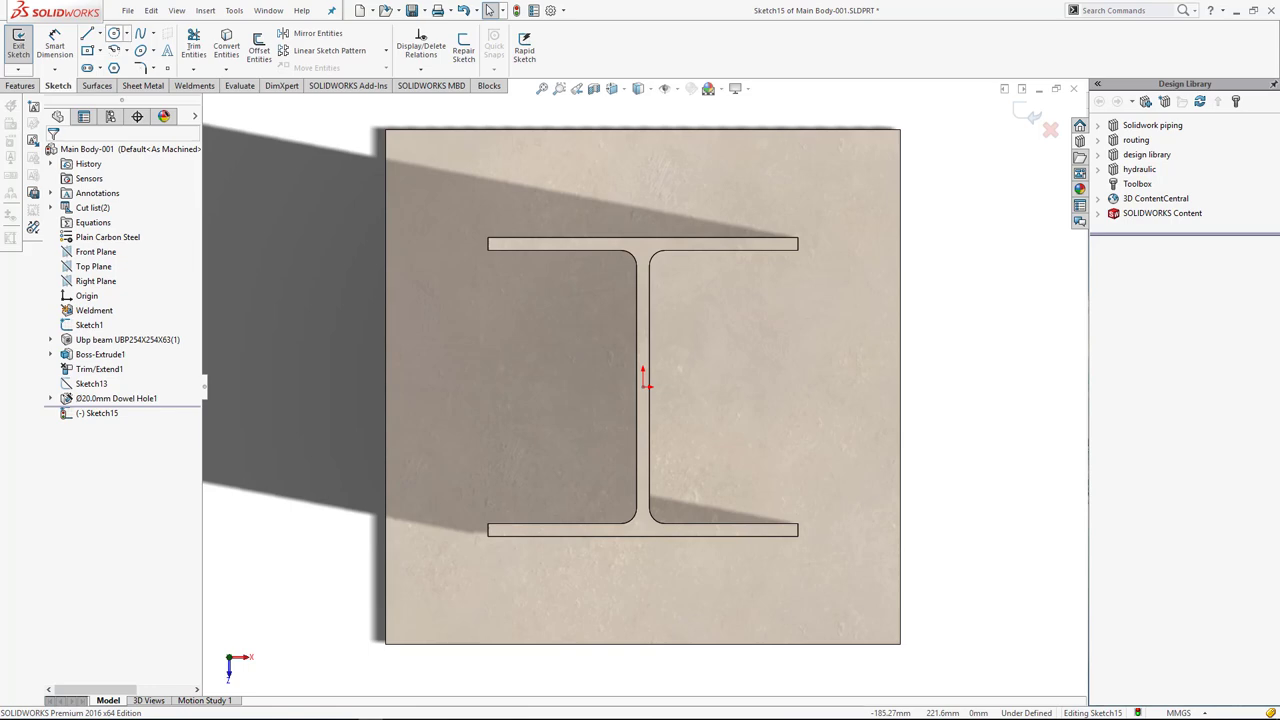
{"action": "left_click", "coordinate": [114, 33]}
{"action": "left_click", "coordinate": [87, 49]}
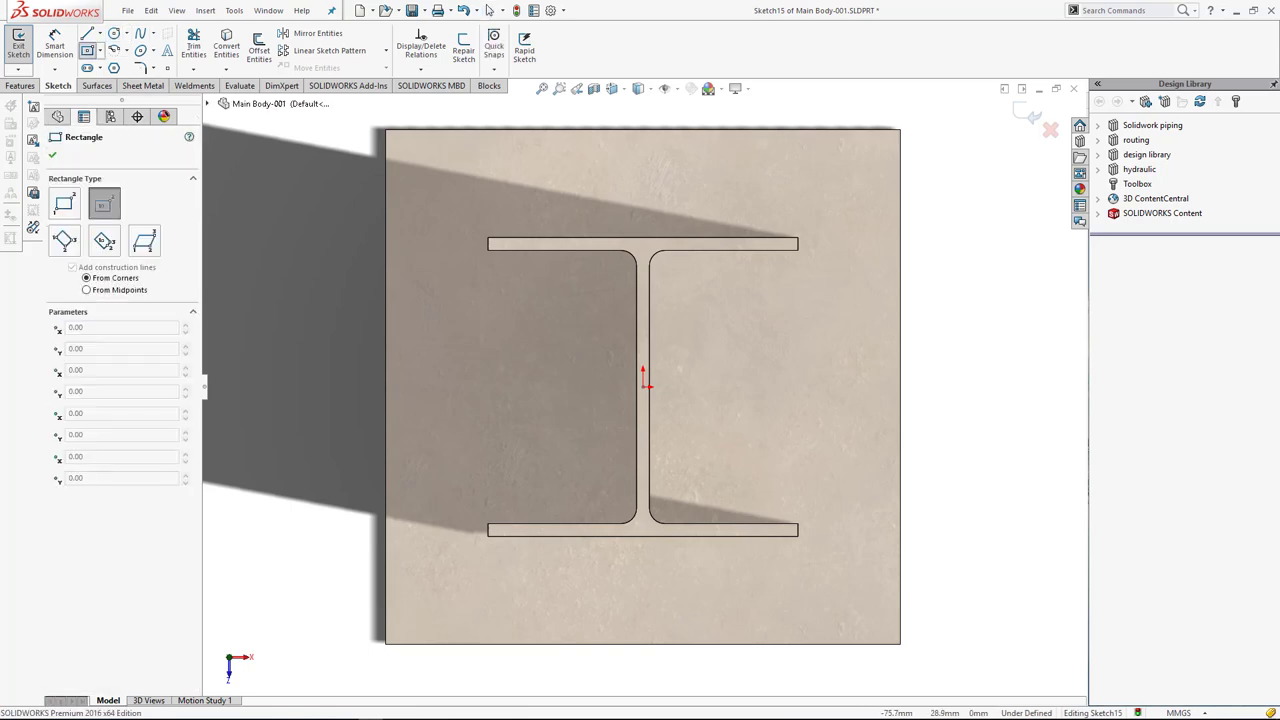
{"action": "left_click", "coordinate": [645, 387]}
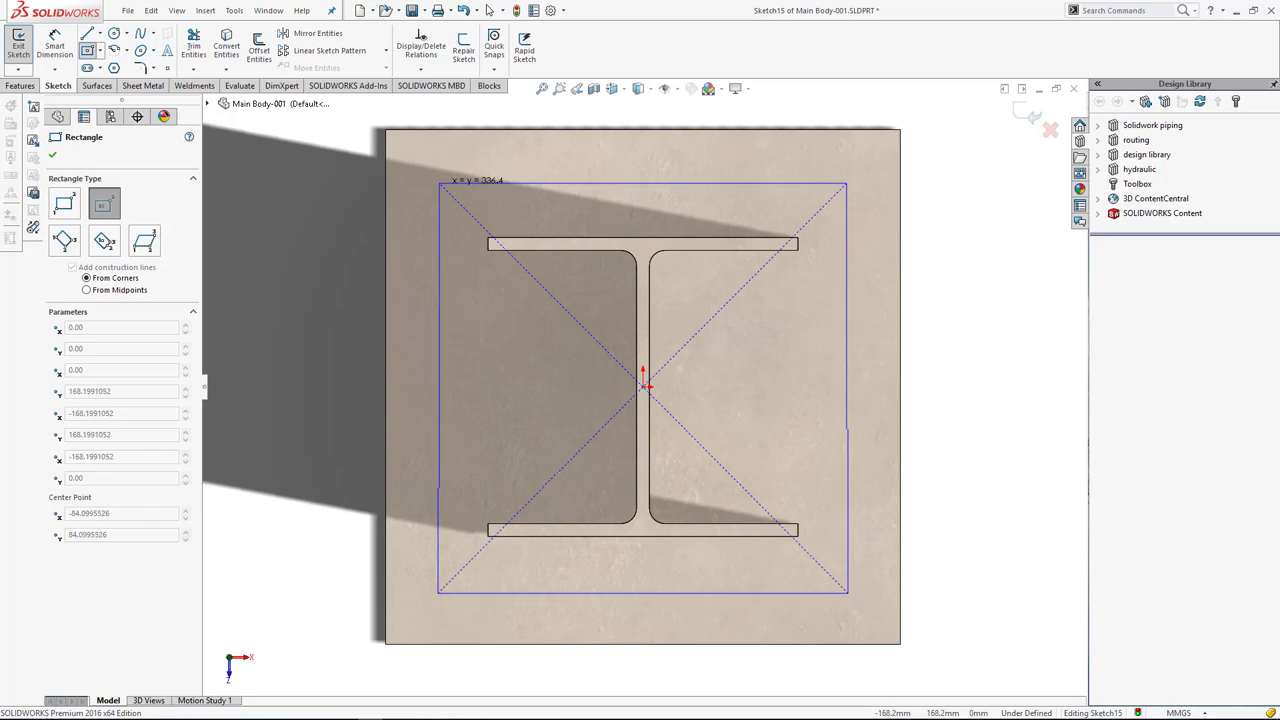
{"action": "left_click", "coordinate": [442, 190]}
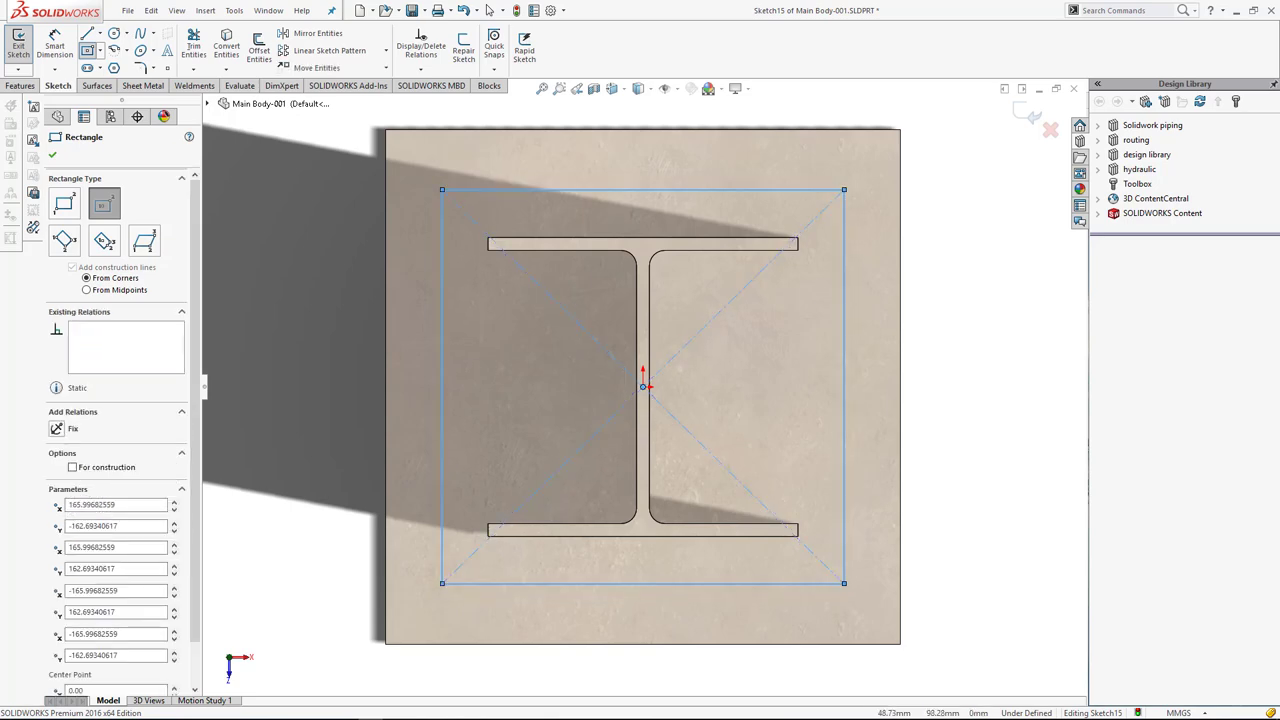
{"action": "key", "text": "Escape"}
Convert the rectangle's four edges to construction lines and close the sketch in isometric view.
{"action": "left_click", "coordinate": [844, 386]}
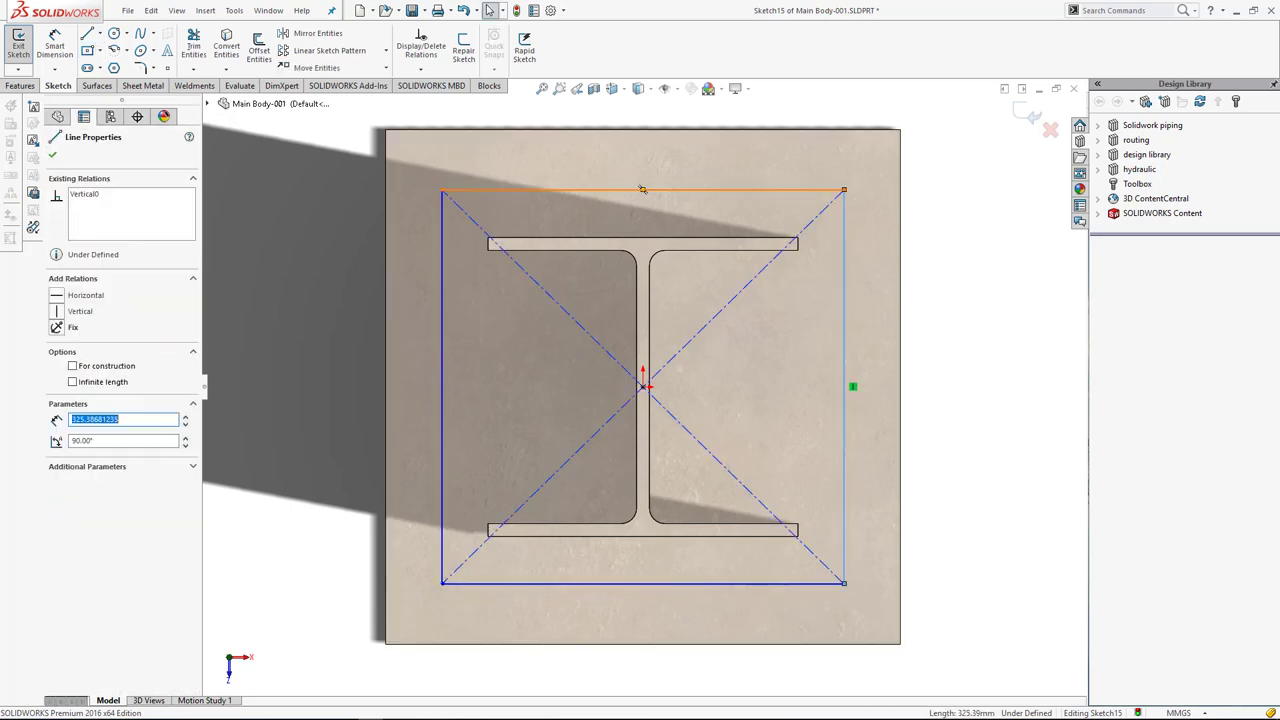
{"action": "left_click", "coordinate": [643, 190], "text": "ctrl"}
{"action": "left_click", "coordinate": [443, 380], "text": "ctrl"}
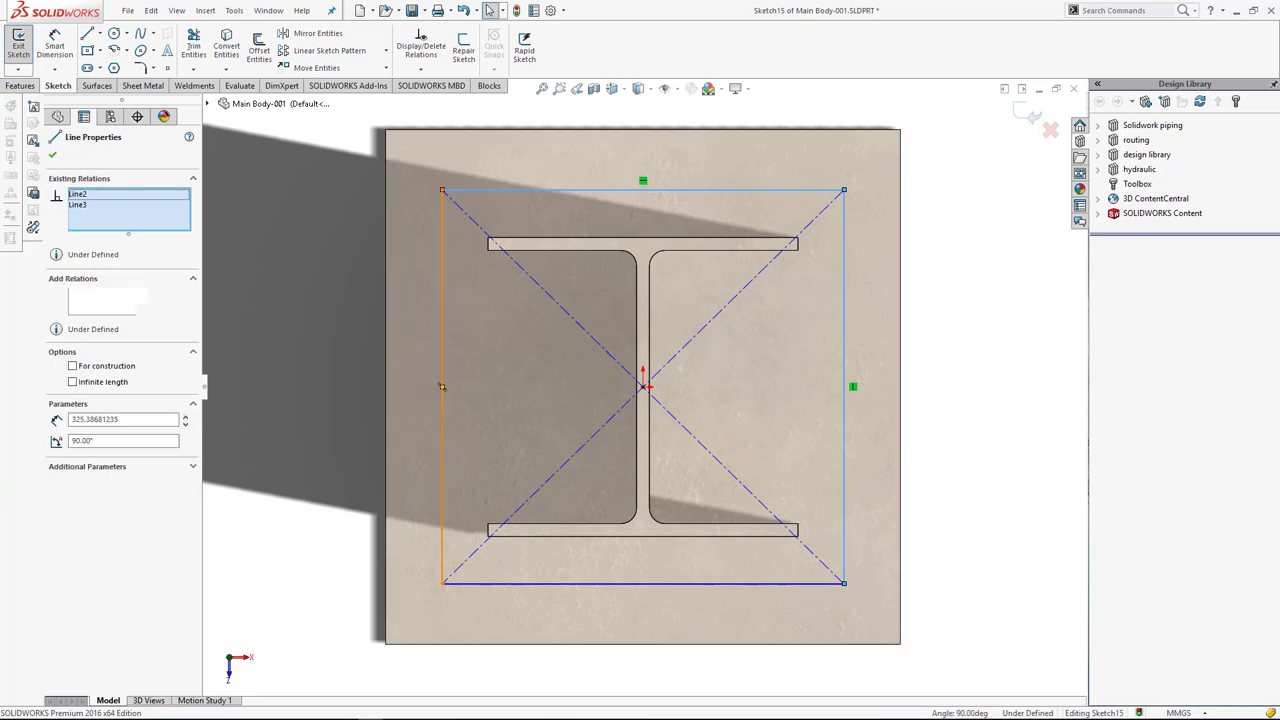
{"action": "left_click", "coordinate": [643, 583], "text": "ctrl"}
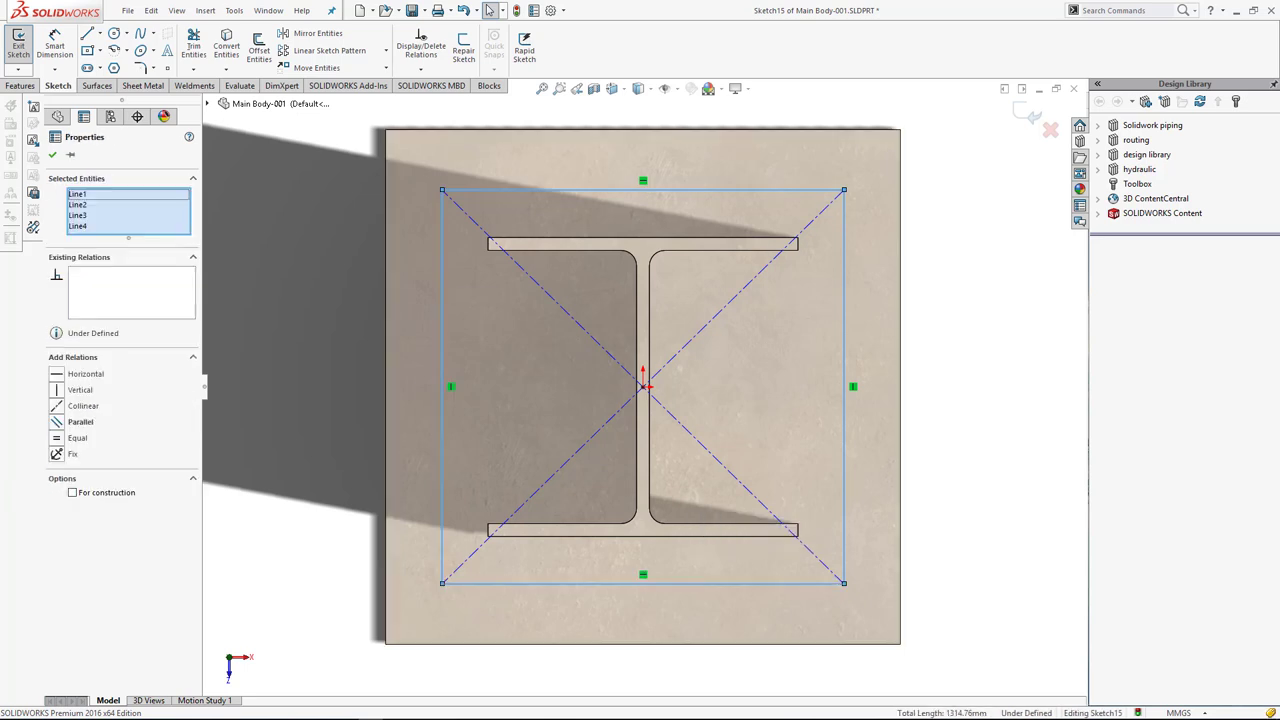
{"action": "left_click", "coordinate": [72, 492]}
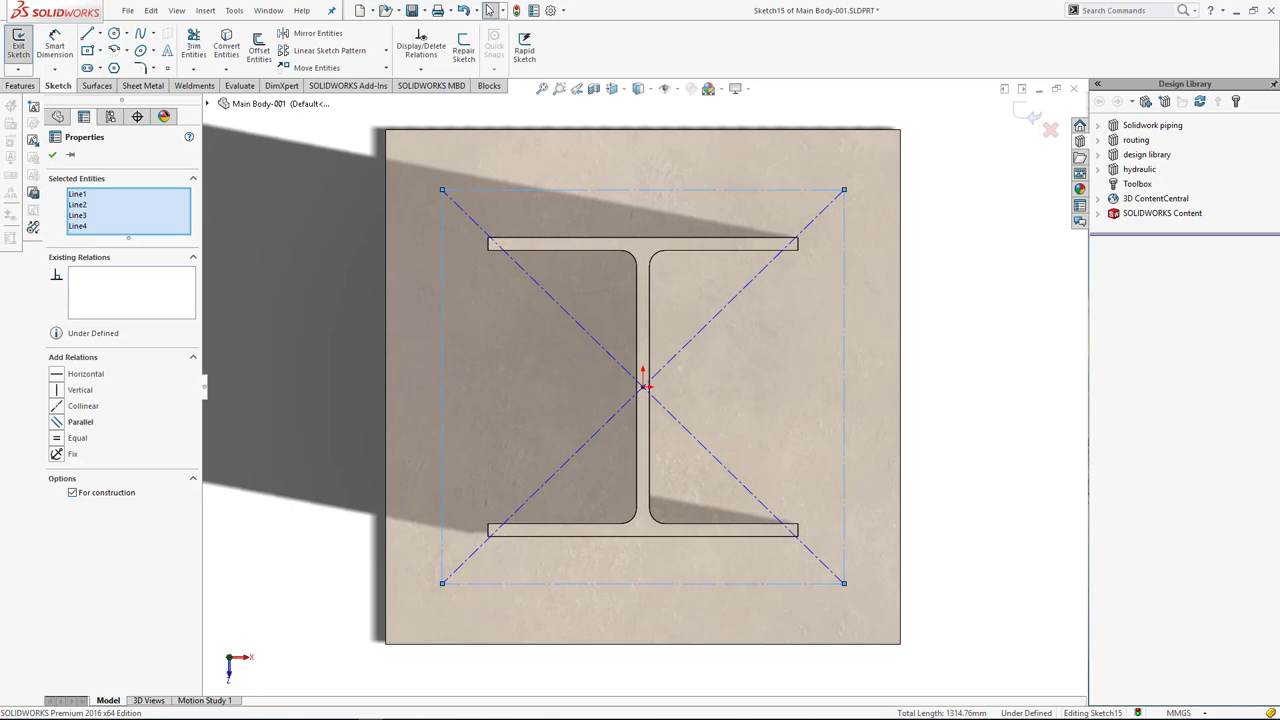
{"action": "key", "text": "Escape"}
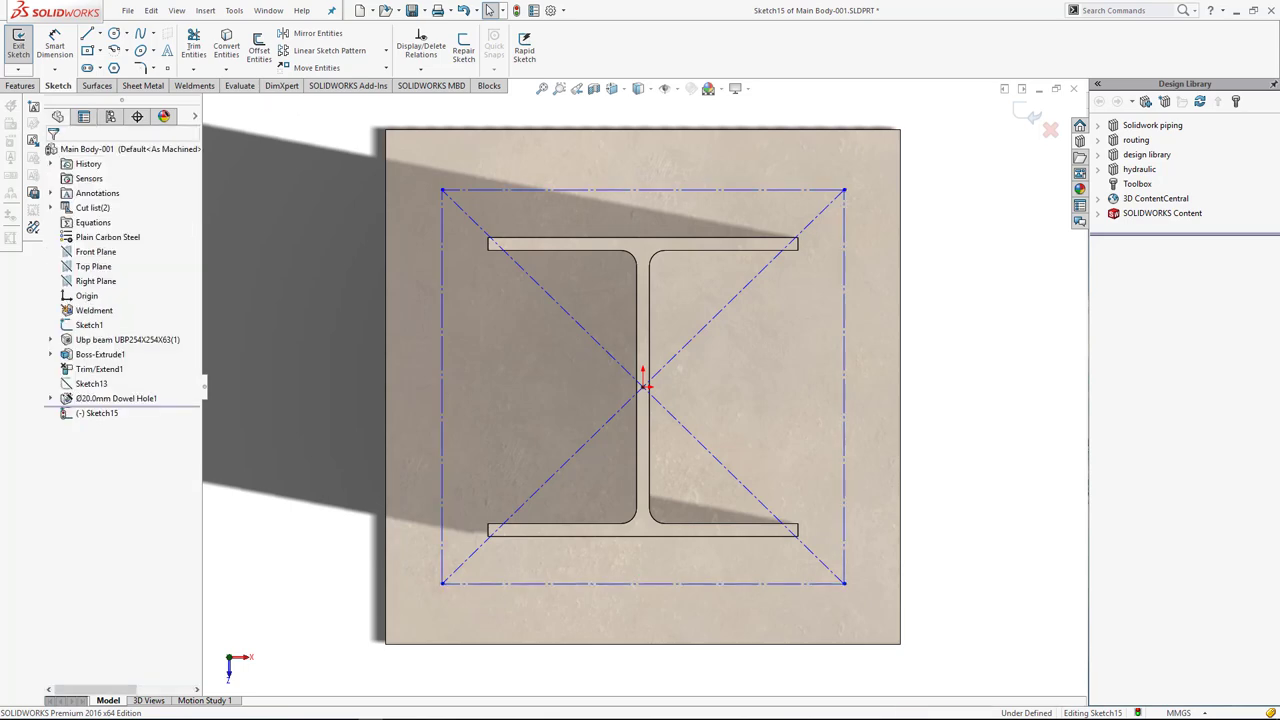
{"action": "key", "text": "ctrl+7"}
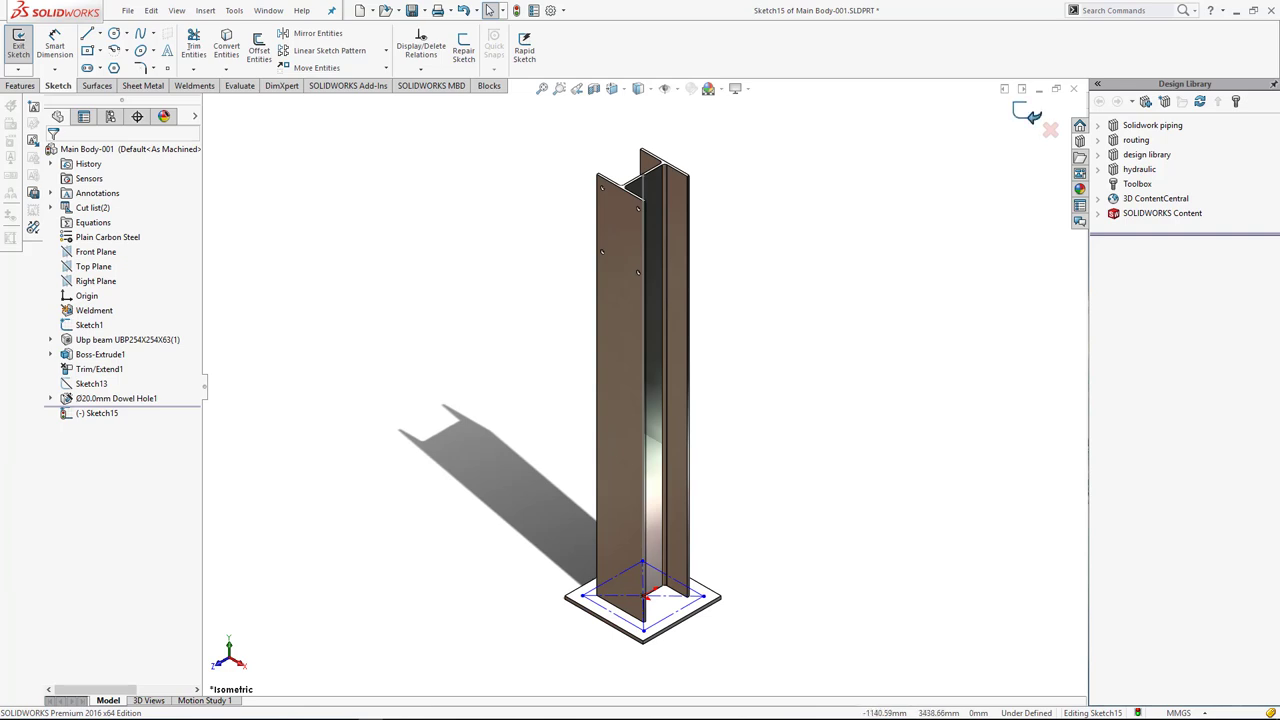
{"action": "scroll", "coordinate": [635, 670], "scroll_direction": "down", "scroll_amount": 2}
{"action": "key", "text": "ctrl+b"}
{"action": "scroll", "coordinate": [635, 670], "scroll_direction": "down", "scroll_amount": 1}
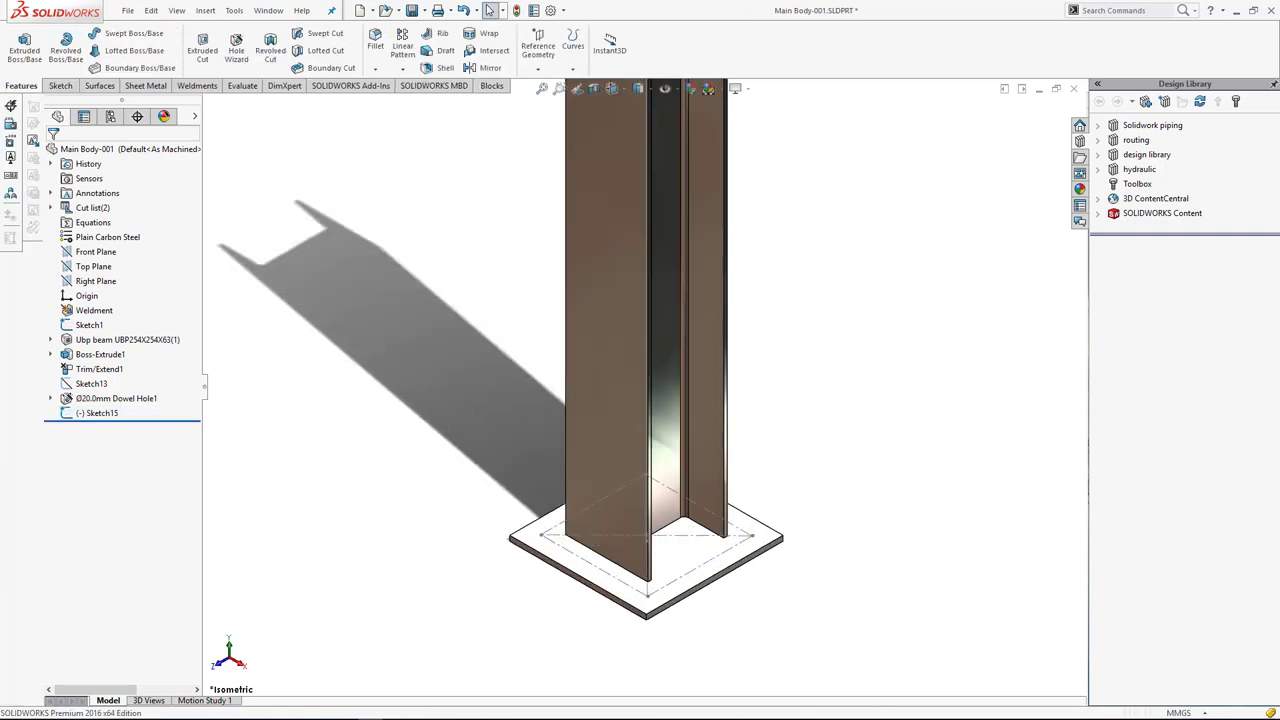
Set up a Hole Wizard dowel hole with a 25 mm diameter.
{"action": "scroll", "coordinate": [615, 690], "scroll_direction": "down", "scroll_amount": 2}
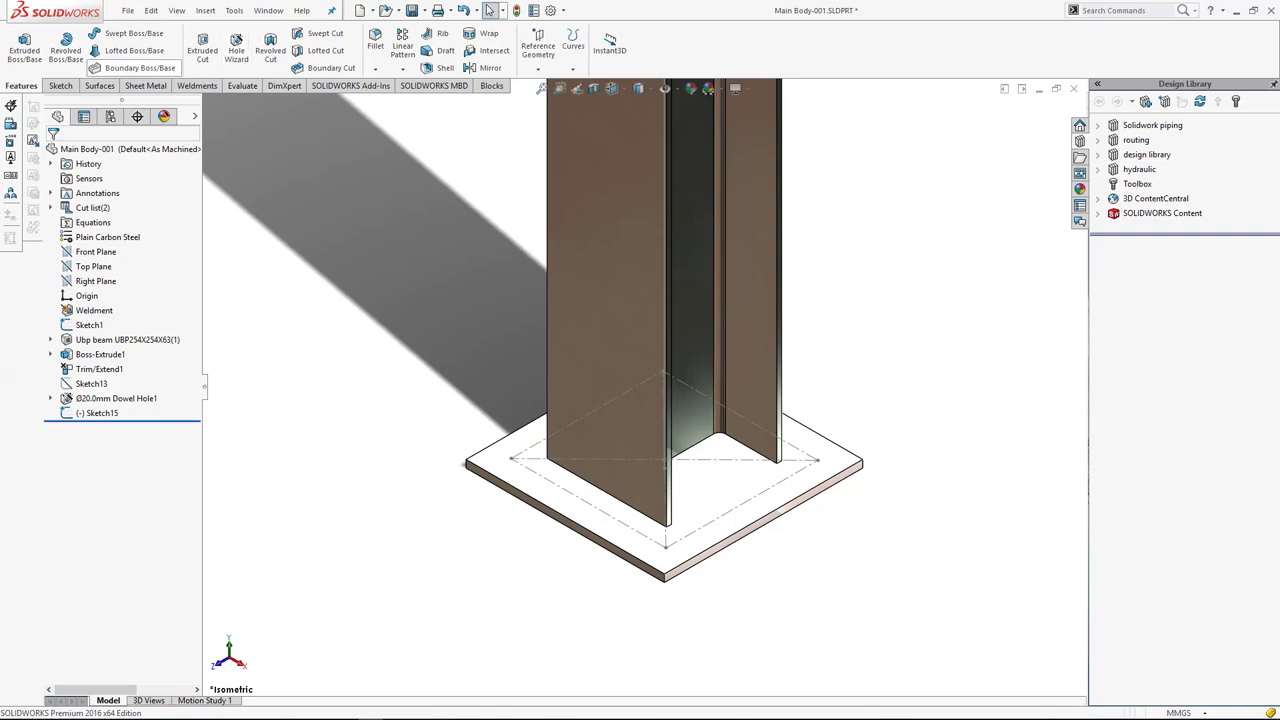
{"action": "left_click", "coordinate": [236, 45]}
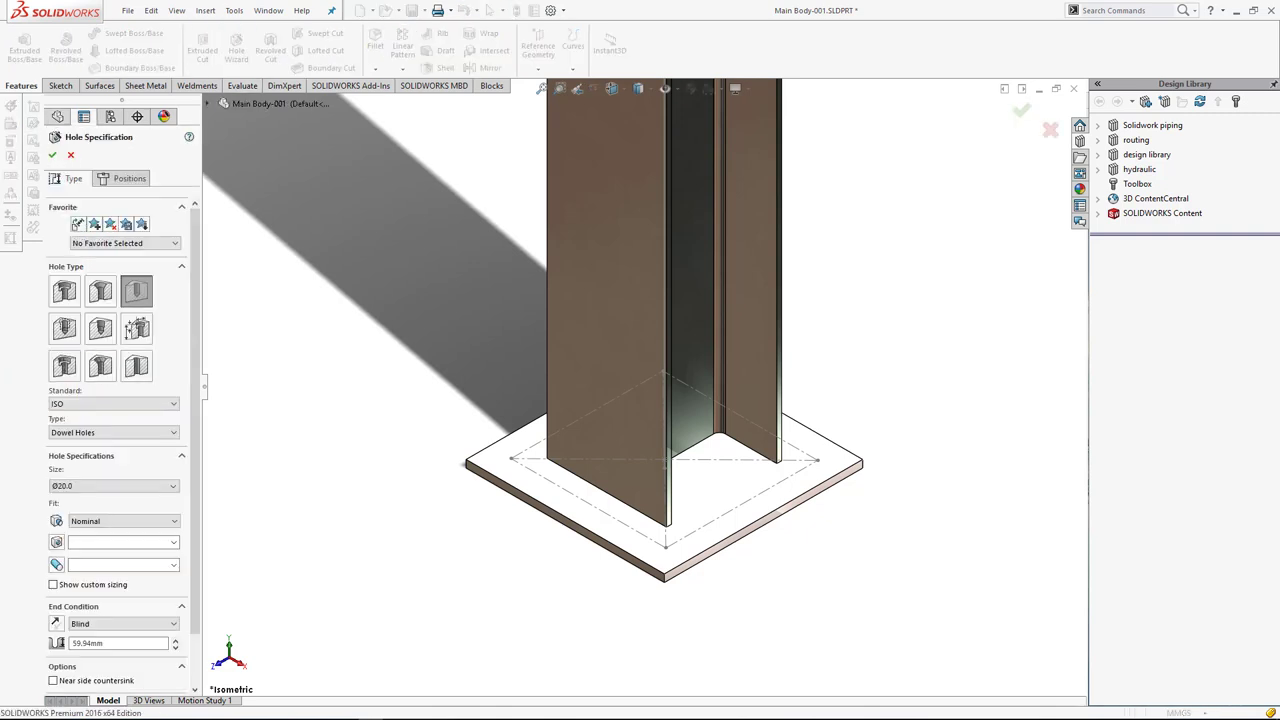
{"action": "left_click", "coordinate": [173, 486]}
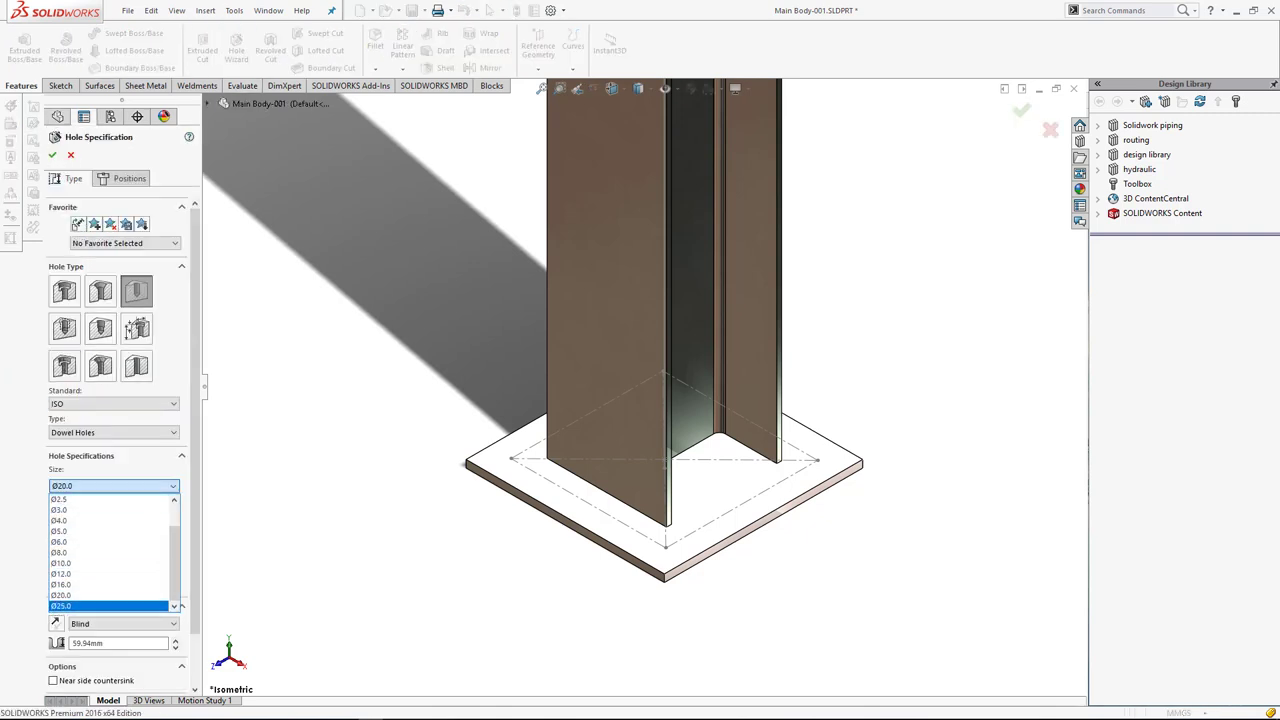
{"action": "left_click", "coordinate": [110, 605]}
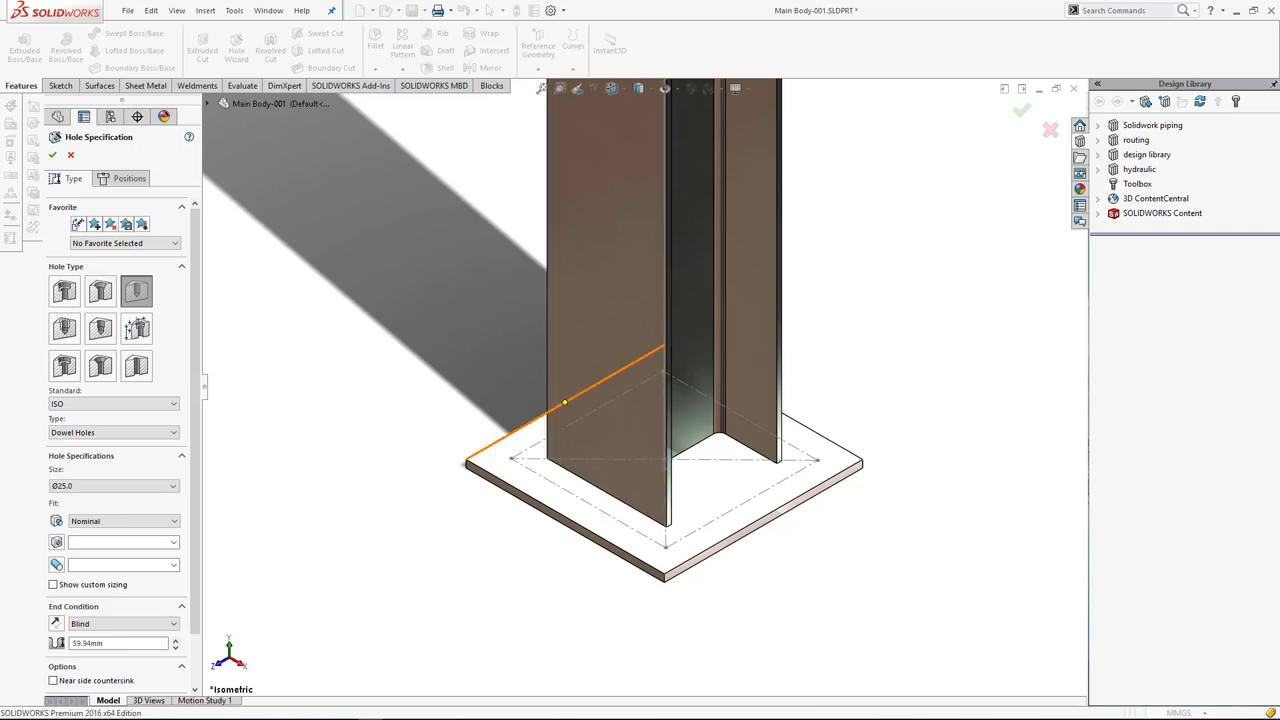
{"action": "left_click", "coordinate": [122, 178]}
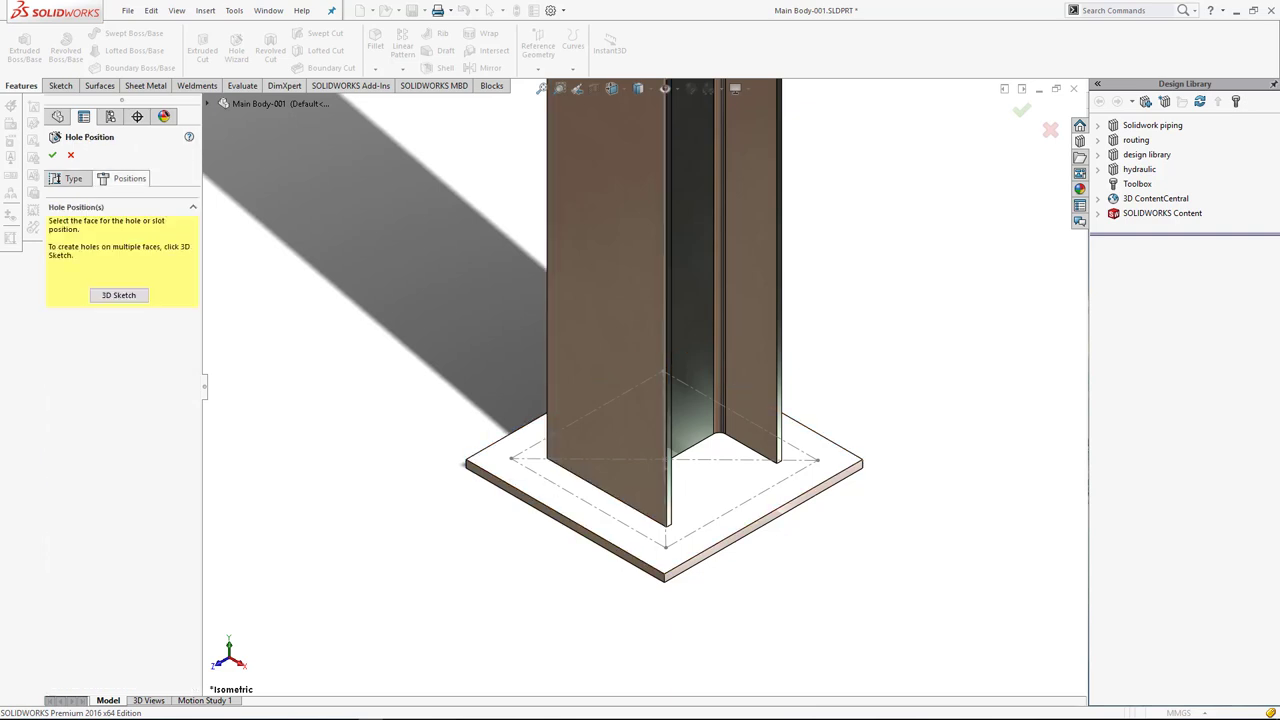
Place the 25 mm dowel holes at the base plate's corners and create them.
{"action": "left_click", "coordinate": [520, 470]}
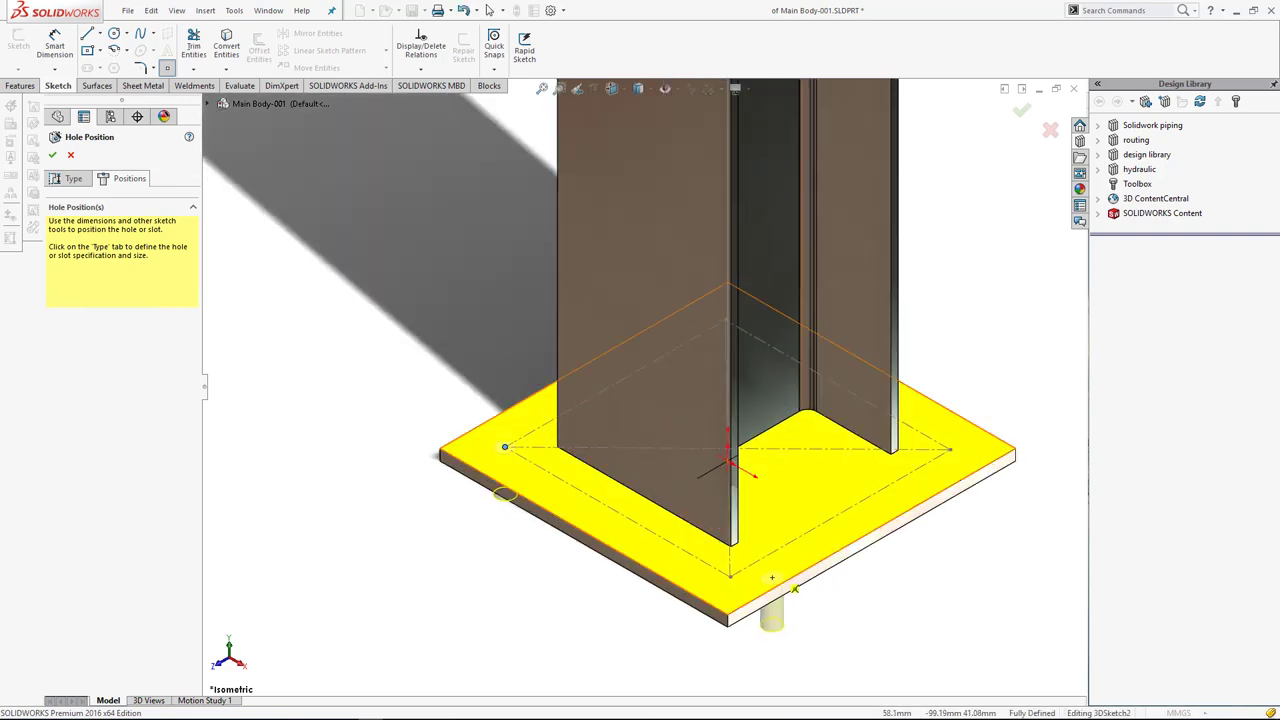
{"action": "left_click", "coordinate": [730, 576]}
{"action": "left_click", "coordinate": [950, 449]}
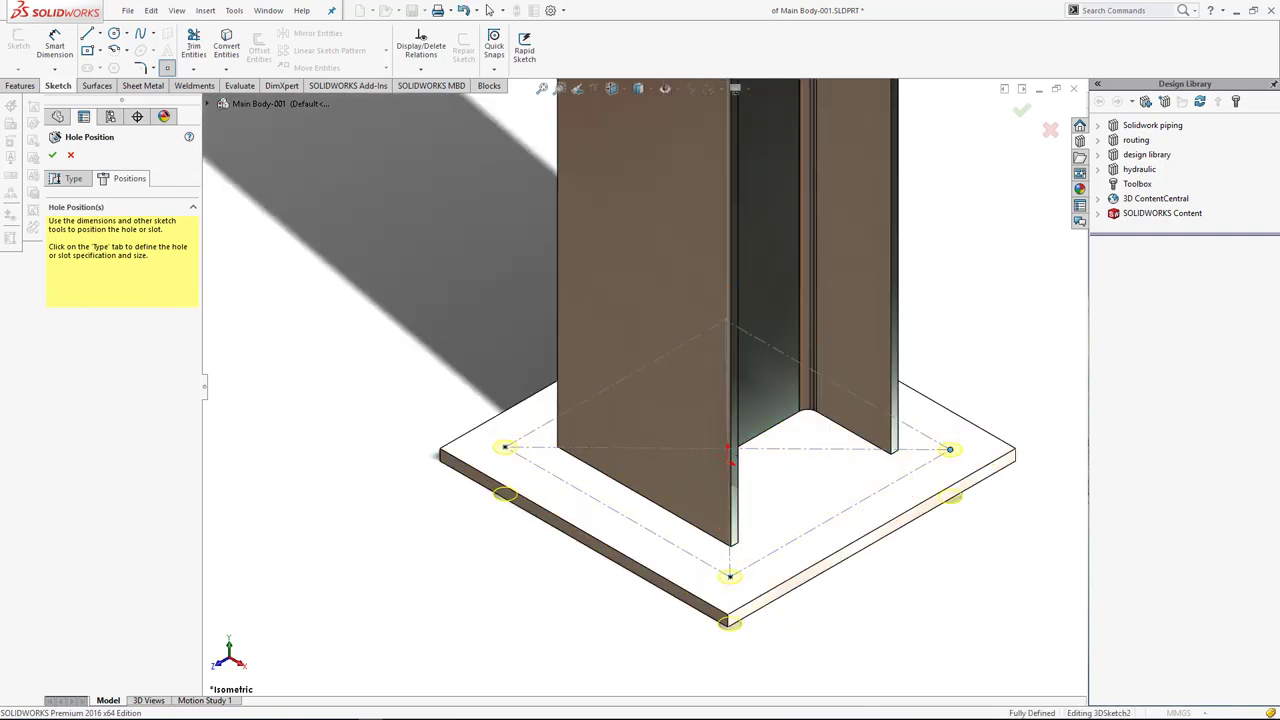
{"action": "middle_click_drag", "start_coordinate": [1045, 428], "coordinate": [840, 325]}
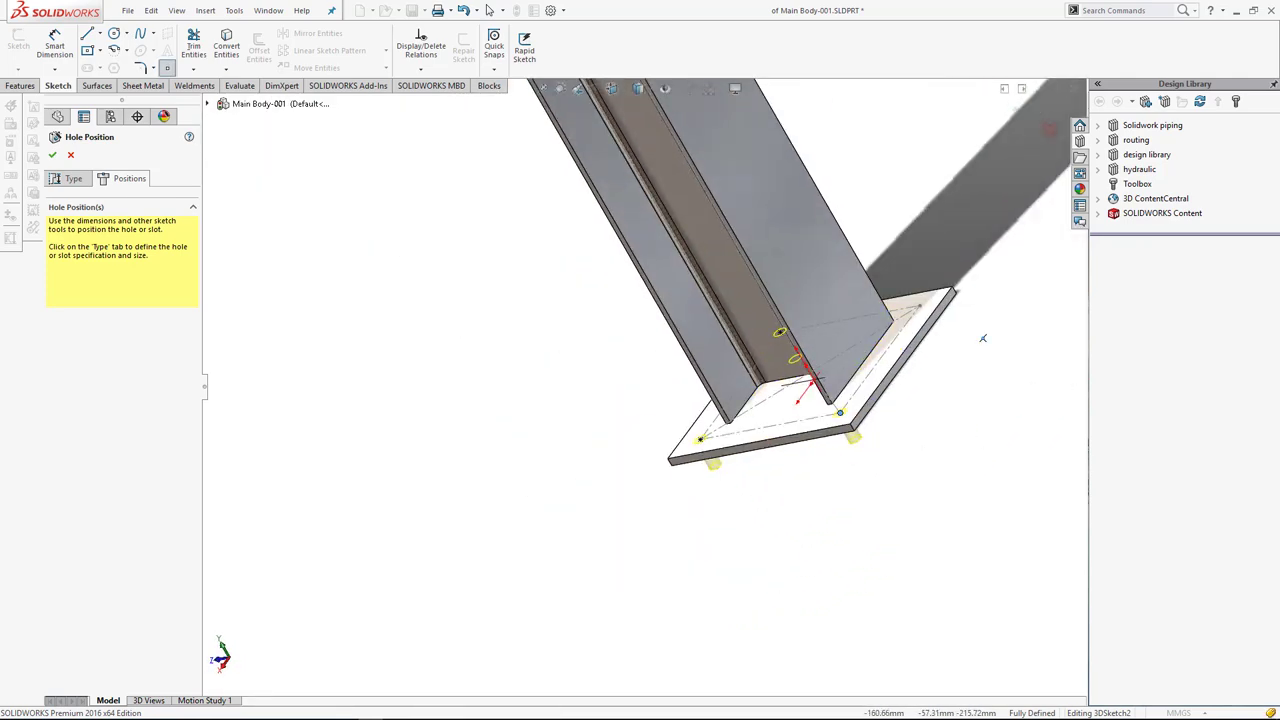
{"action": "scroll", "coordinate": [840, 325], "scroll_direction": "down", "scroll_amount": 3}
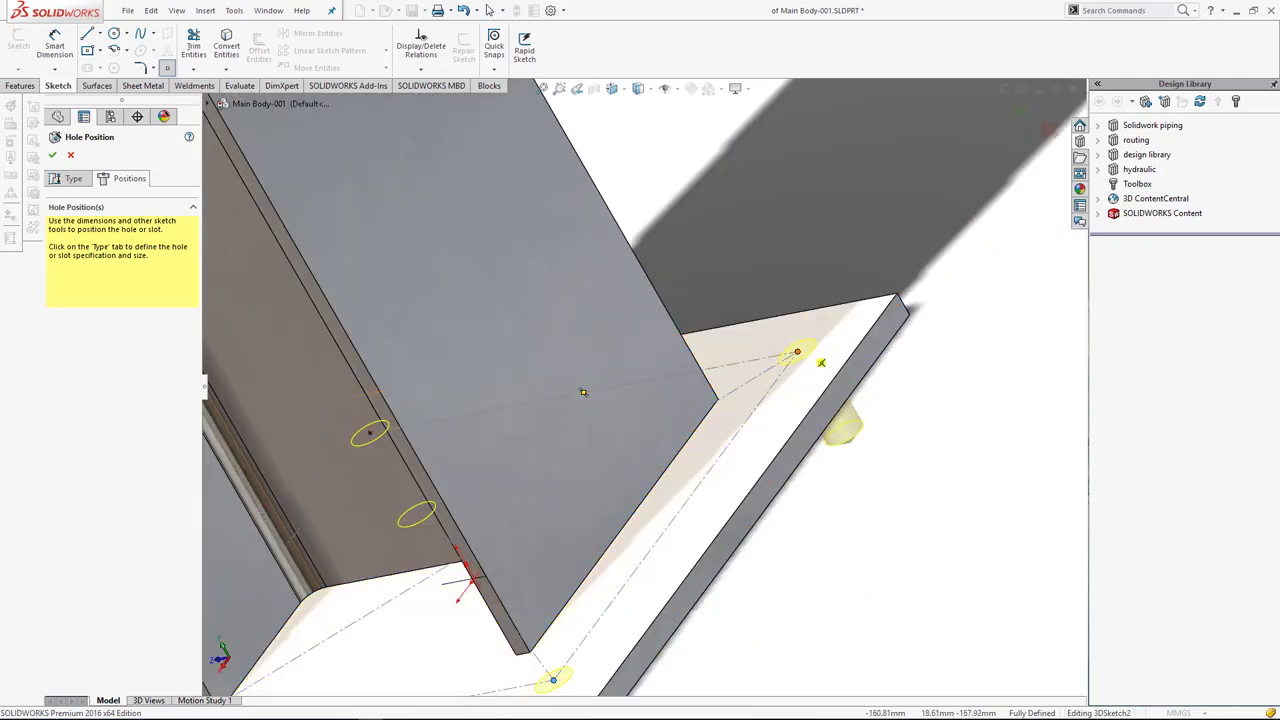
{"action": "scroll", "coordinate": [920, 440], "scroll_direction": "up", "scroll_amount": 2}
{"action": "key", "text": "ctrl+7"}
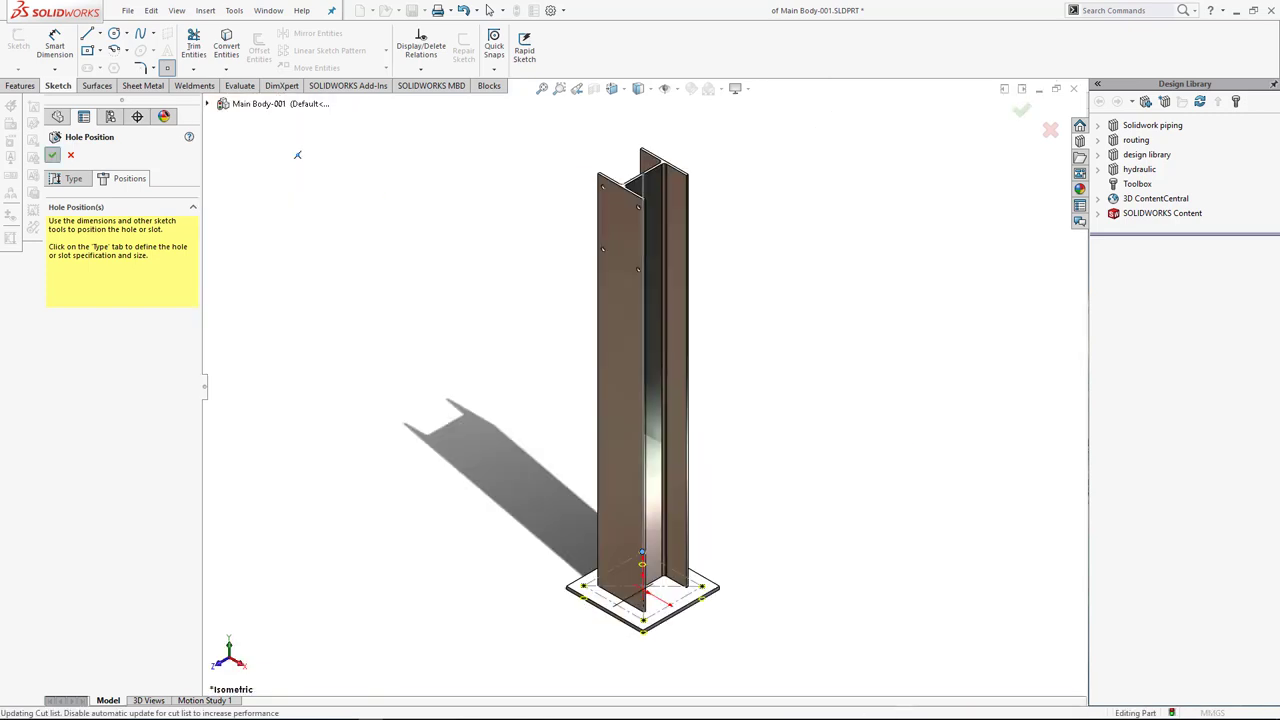
{"action": "key", "text": "Return"}
{"action": "scroll", "coordinate": [590, 700], "scroll_direction": "down", "scroll_amount": 3}
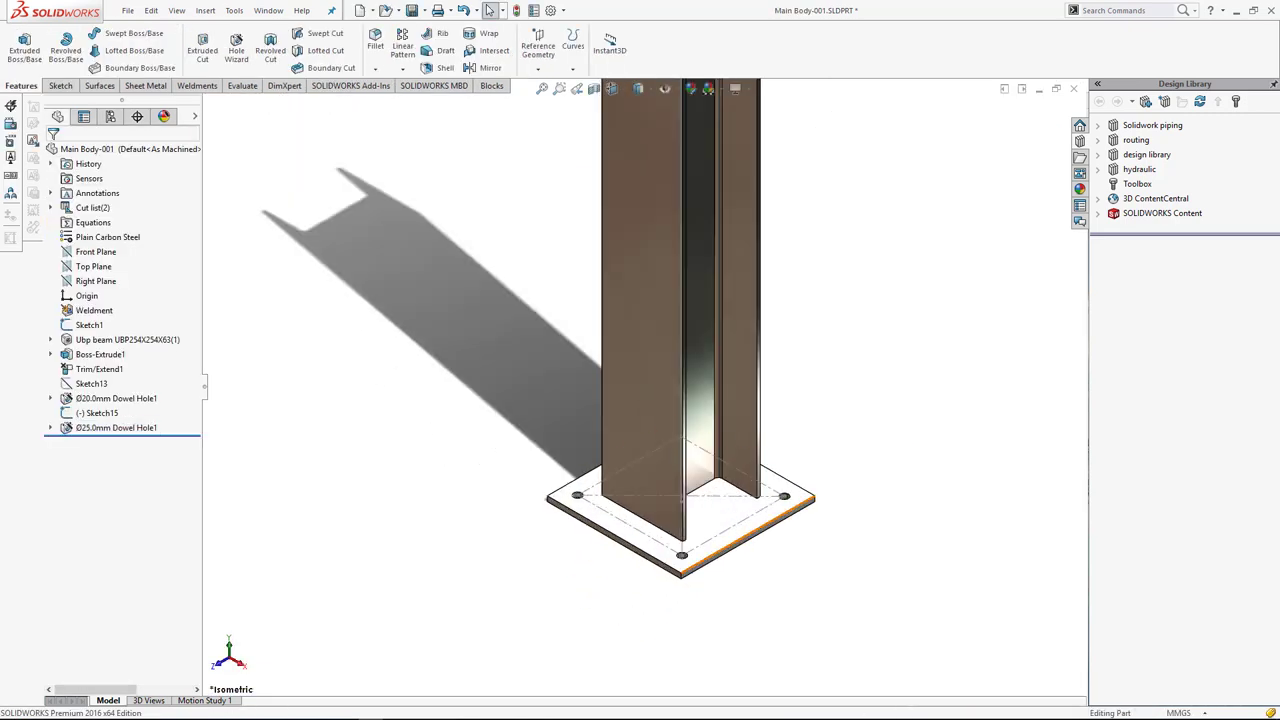
Hide Sketch15 on the base plate.
{"action": "left_click", "coordinate": [755, 496]}
{"action": "left_click", "coordinate": [757, 505]}
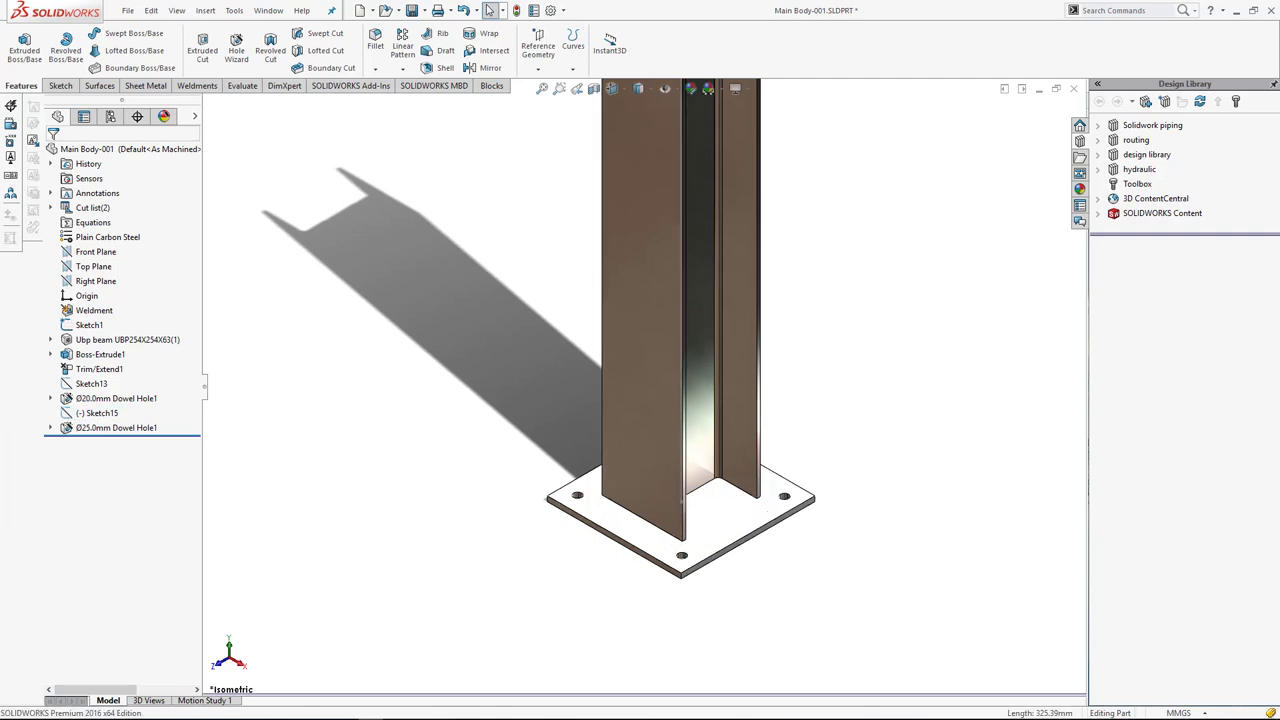
{"action": "scroll", "coordinate": [668, 365], "scroll_direction": "up", "scroll_amount": 5}
{"action": "scroll", "coordinate": [772, 300], "scroll_direction": "down", "scroll_amount": 2}
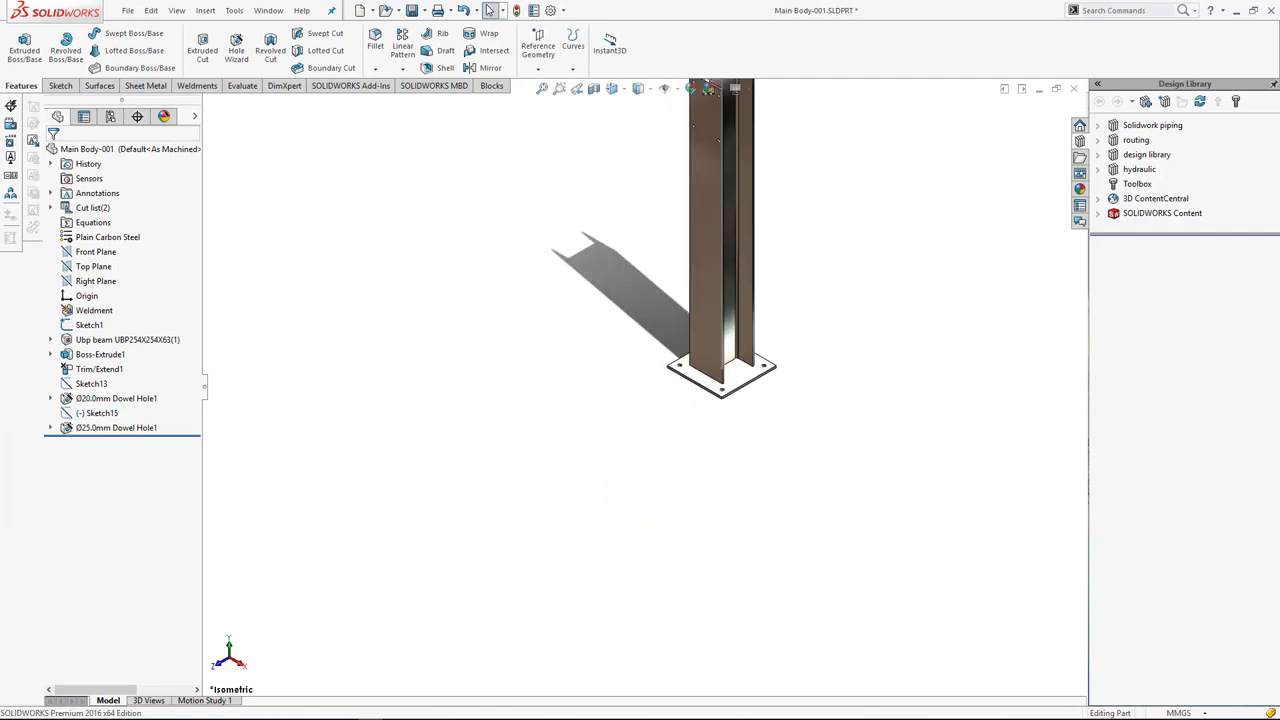
{"action": "scroll", "coordinate": [772, 300], "scroll_direction": "up", "scroll_amount": 3}
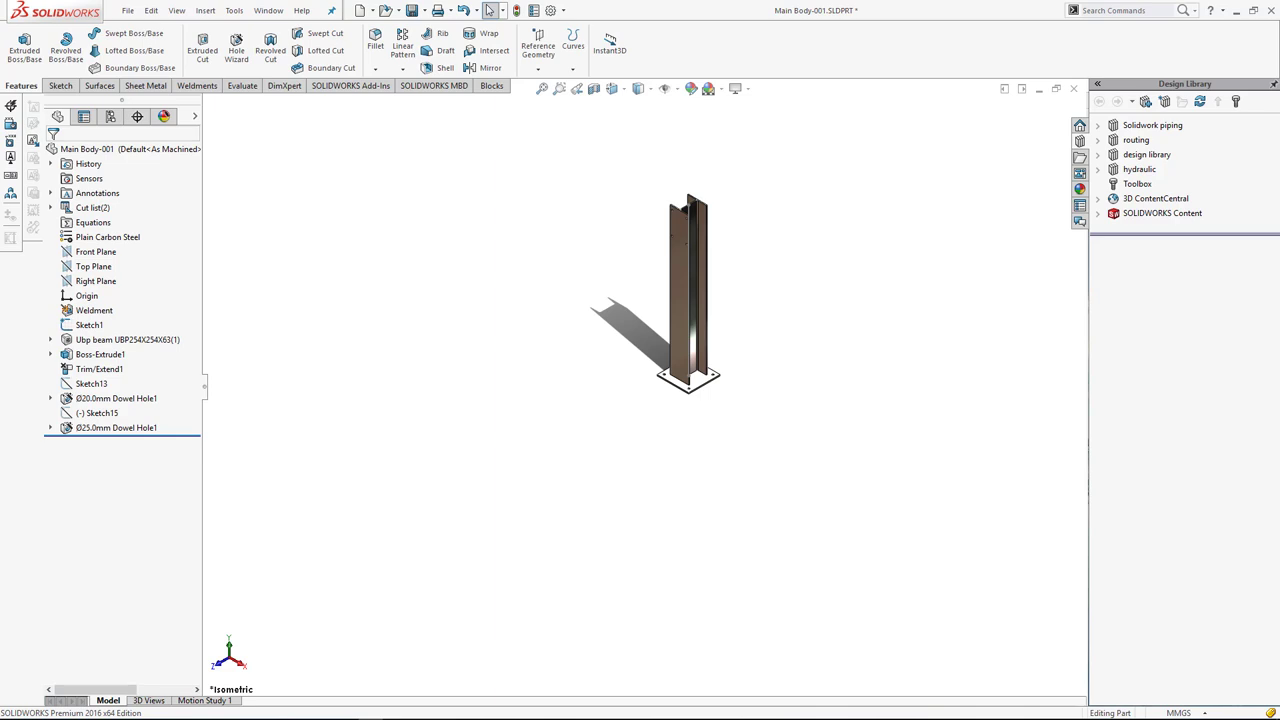
{"action": "scroll", "coordinate": [684, 354], "scroll_direction": "down", "scroll_amount": 3}
Give Ø20.0mm Dowel Hole1 a yellow appearance (RGB 255,255,0).
{"action": "left_click", "coordinate": [115, 398]}
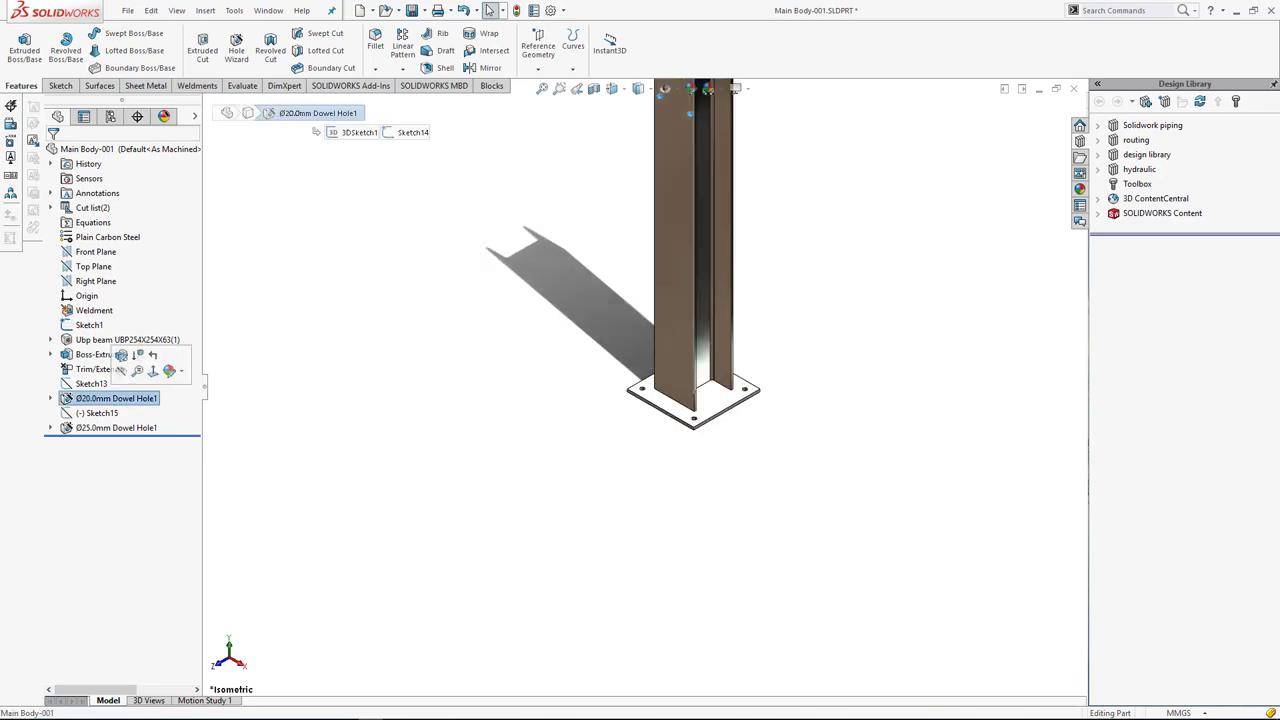
{"action": "left_click", "coordinate": [169, 371]}
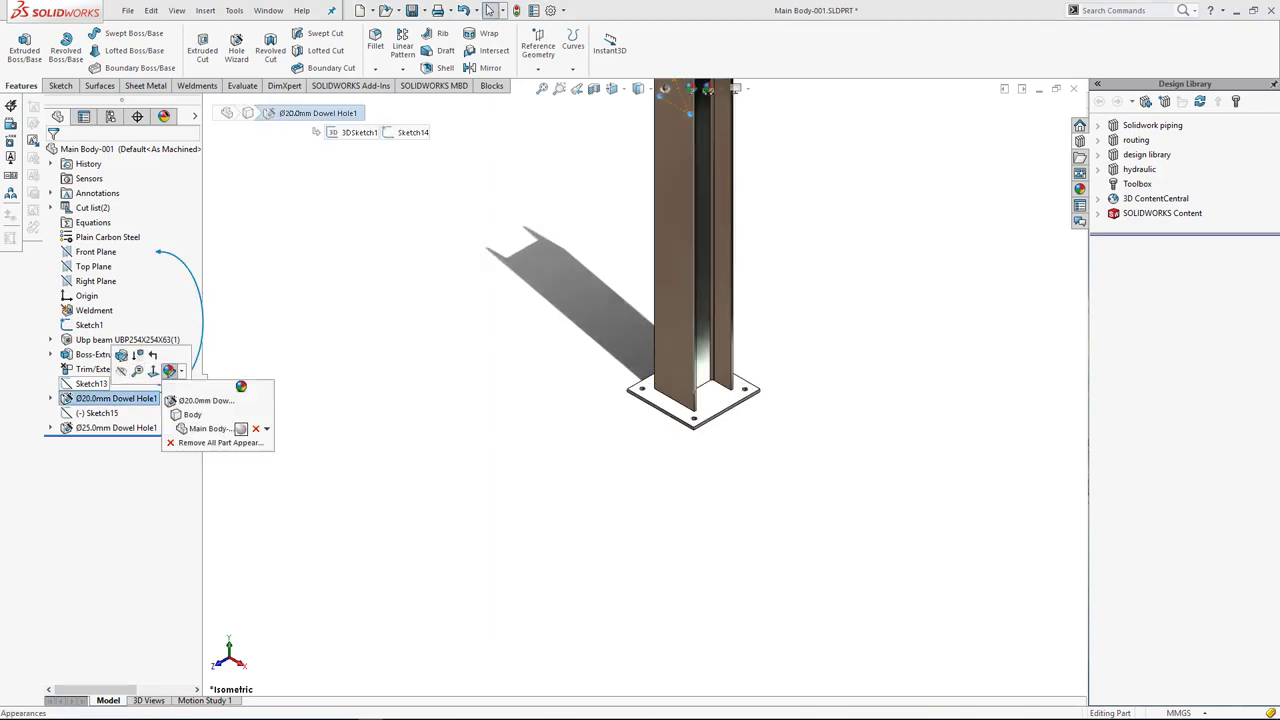
{"action": "key", "text": "Escape"}
{"action": "left_click", "coordinate": [195, 116]}
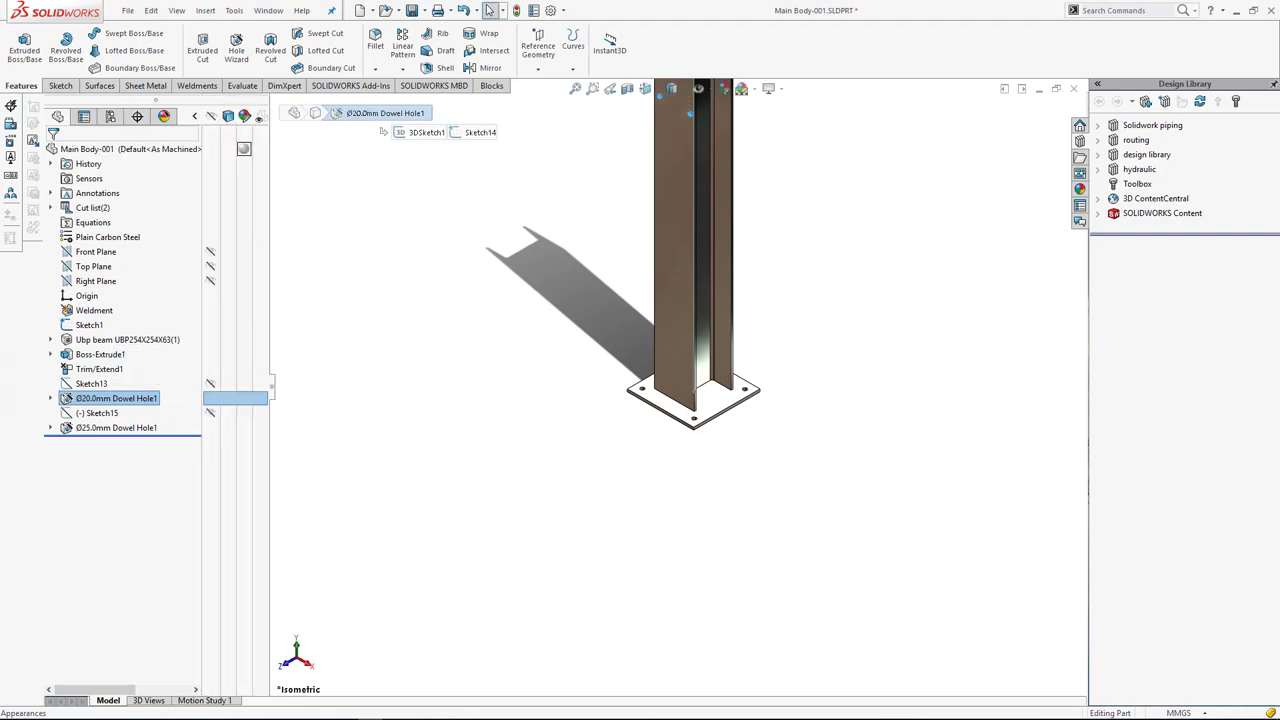
{"action": "right_click", "coordinate": [115, 398]}
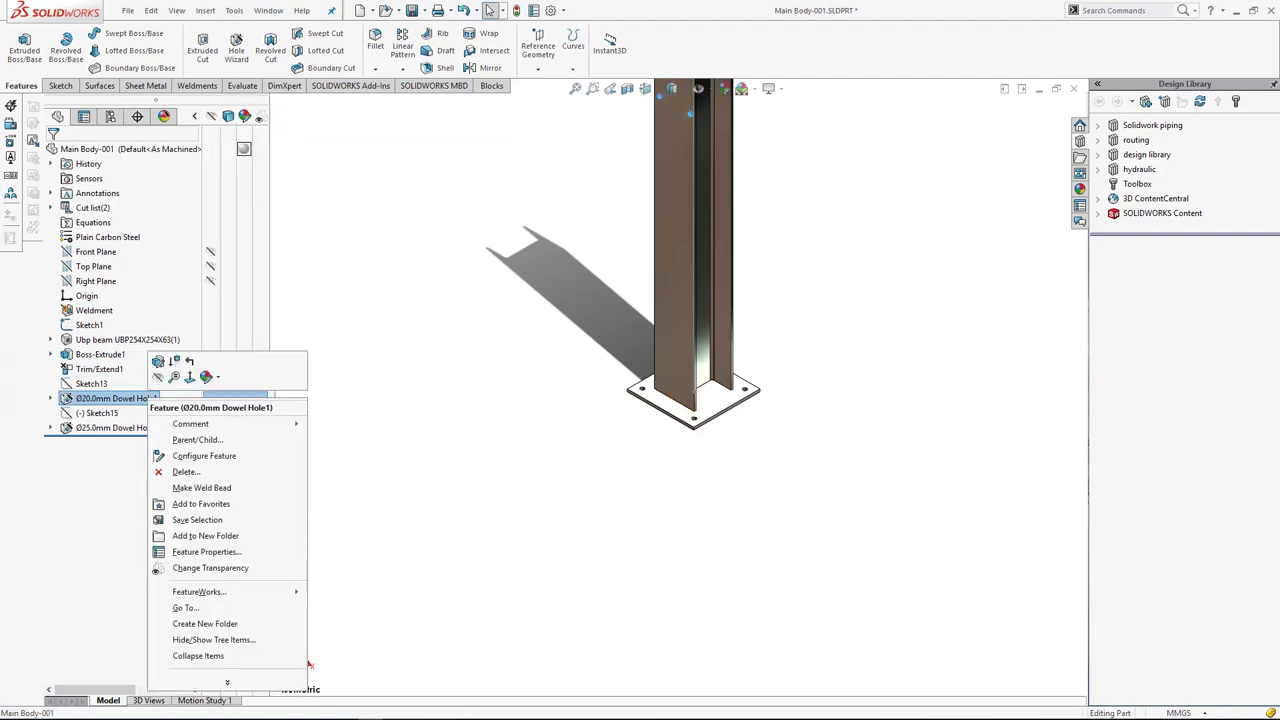
{"action": "left_click", "coordinate": [206, 376]}
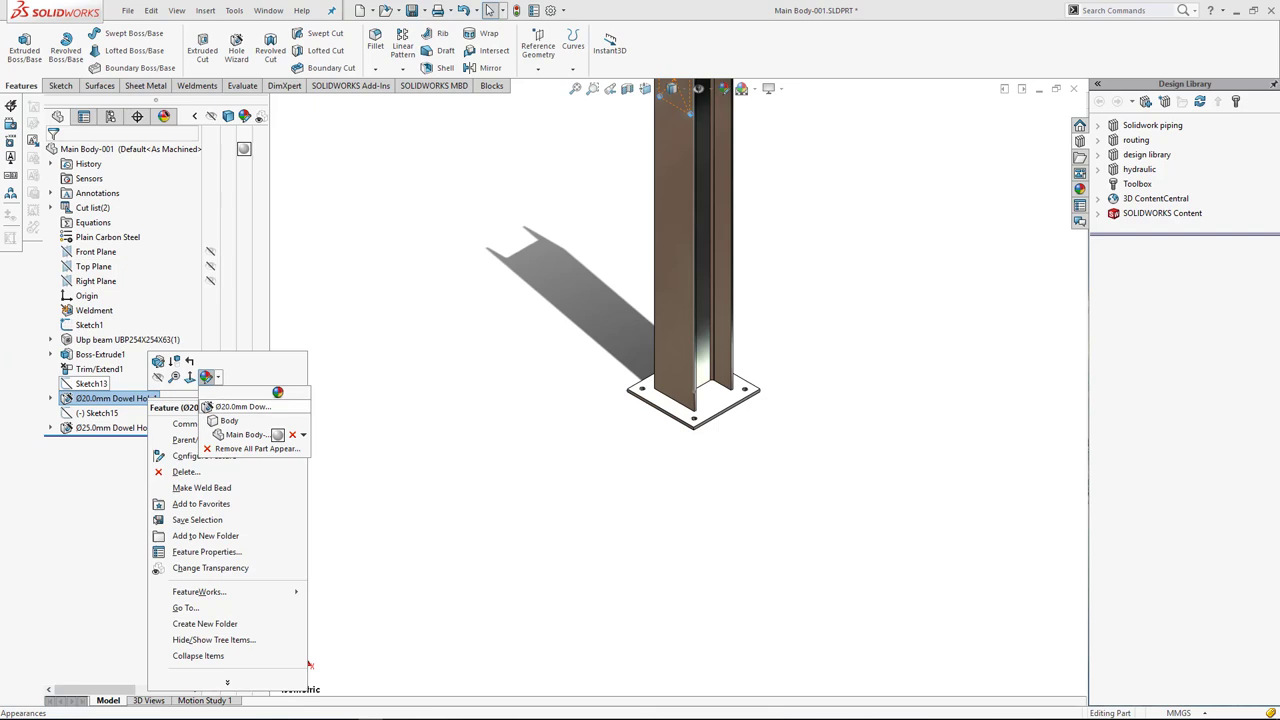
{"action": "key", "text": "Escape"}
{"action": "left_click", "coordinate": [235, 398]}
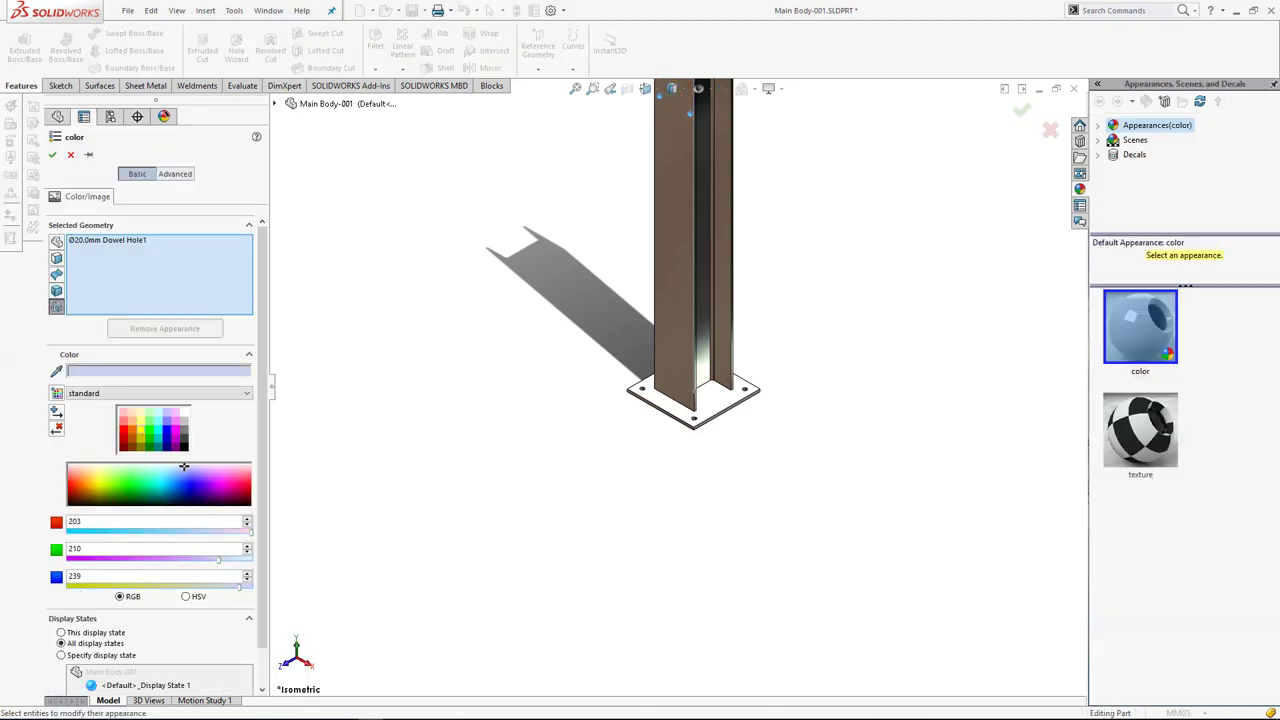
{"action": "left_click", "coordinate": [98, 484]}
{"action": "key", "text": "Return"}
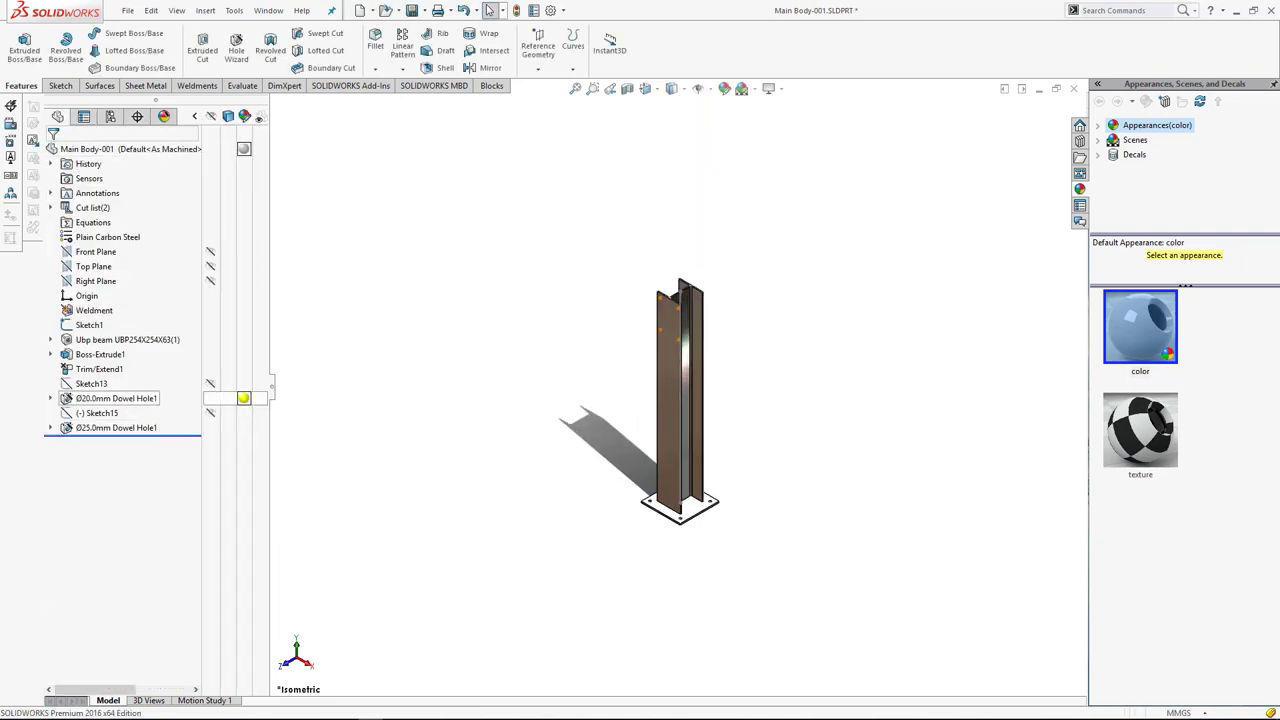
Copy the yellow appearance and paste it onto Ø25.0mm Dowel Hole1.
{"action": "right_click", "coordinate": [243, 398]}
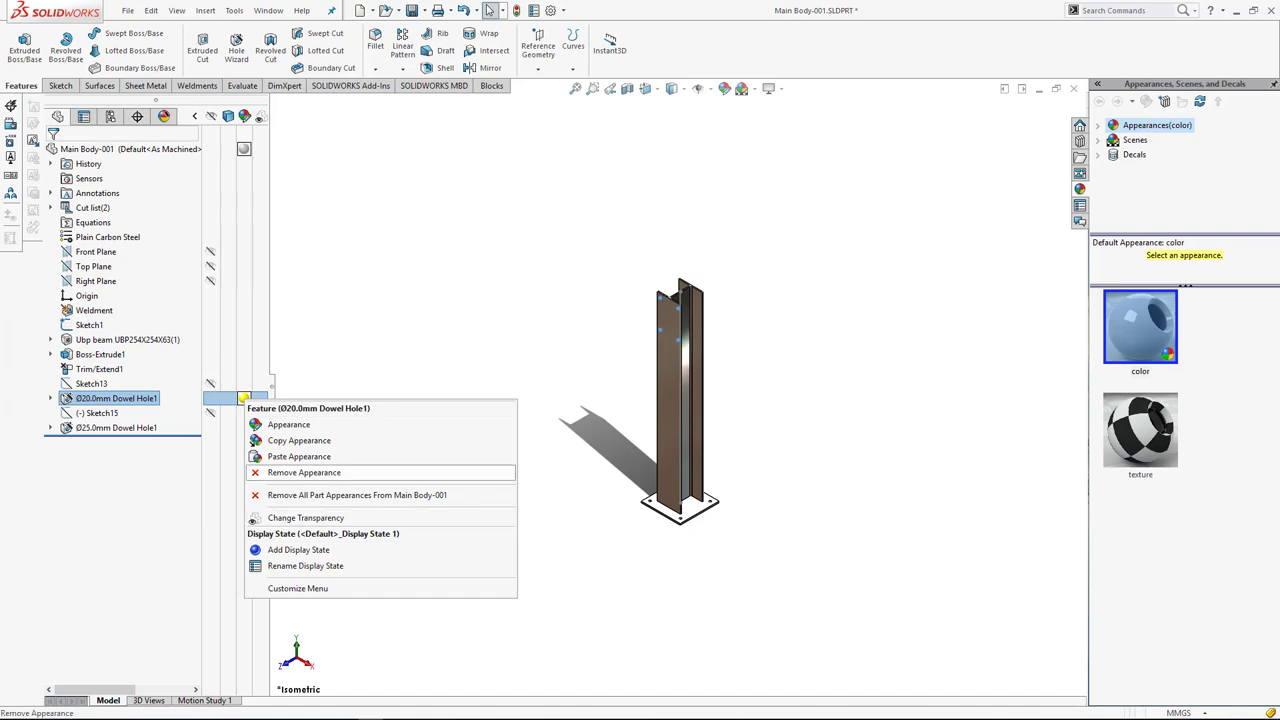
{"action": "left_click", "coordinate": [300, 440]}
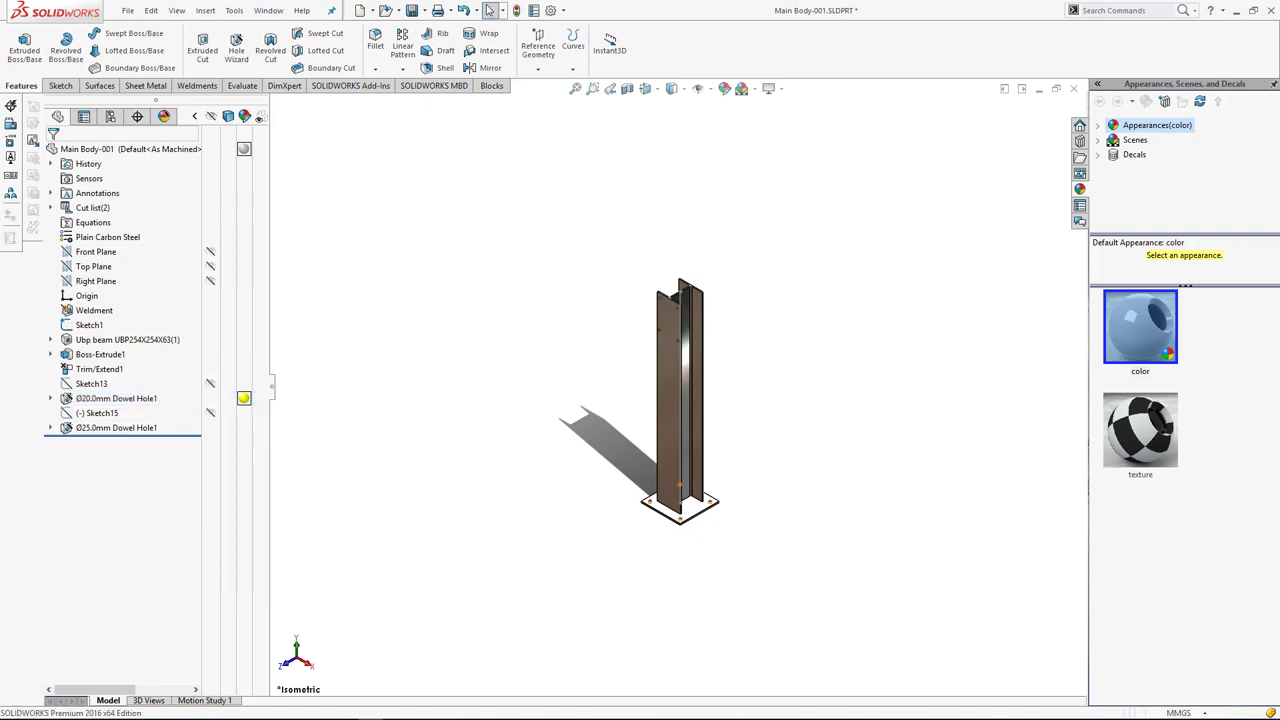
{"action": "left_click", "coordinate": [110, 428]}
{"action": "right_click", "coordinate": [110, 428]}
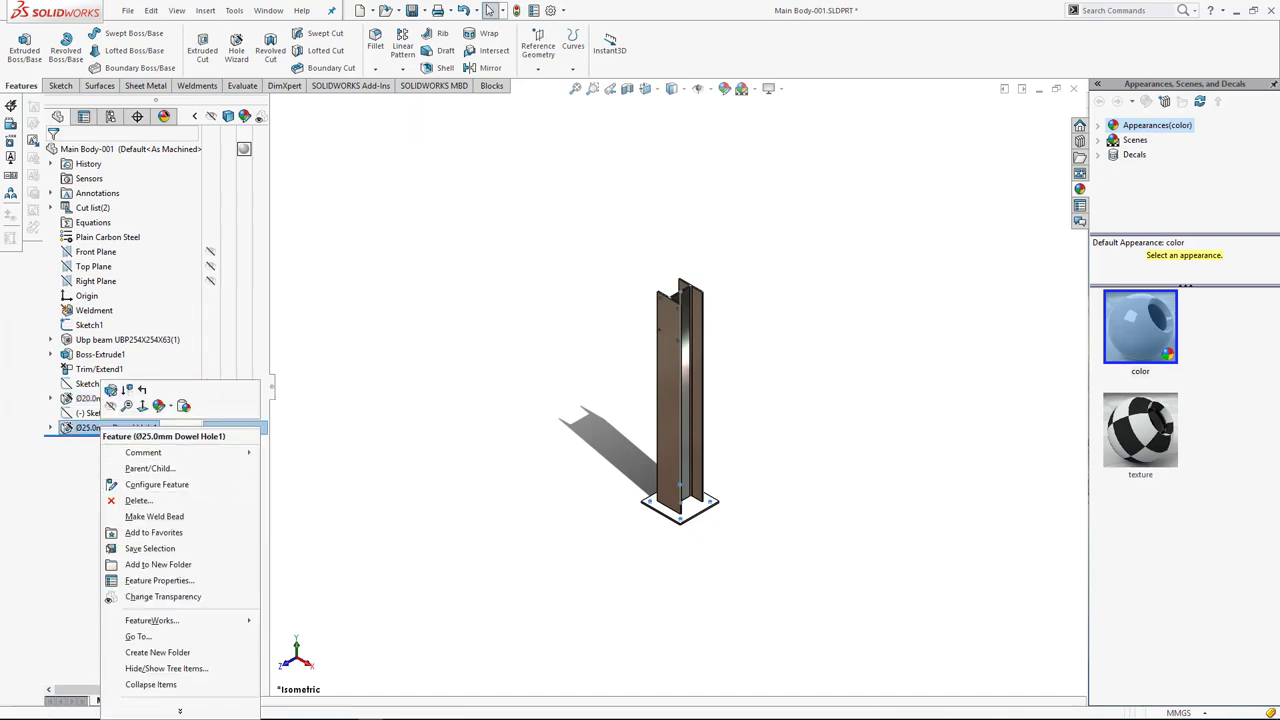
{"action": "key", "text": "Escape"}
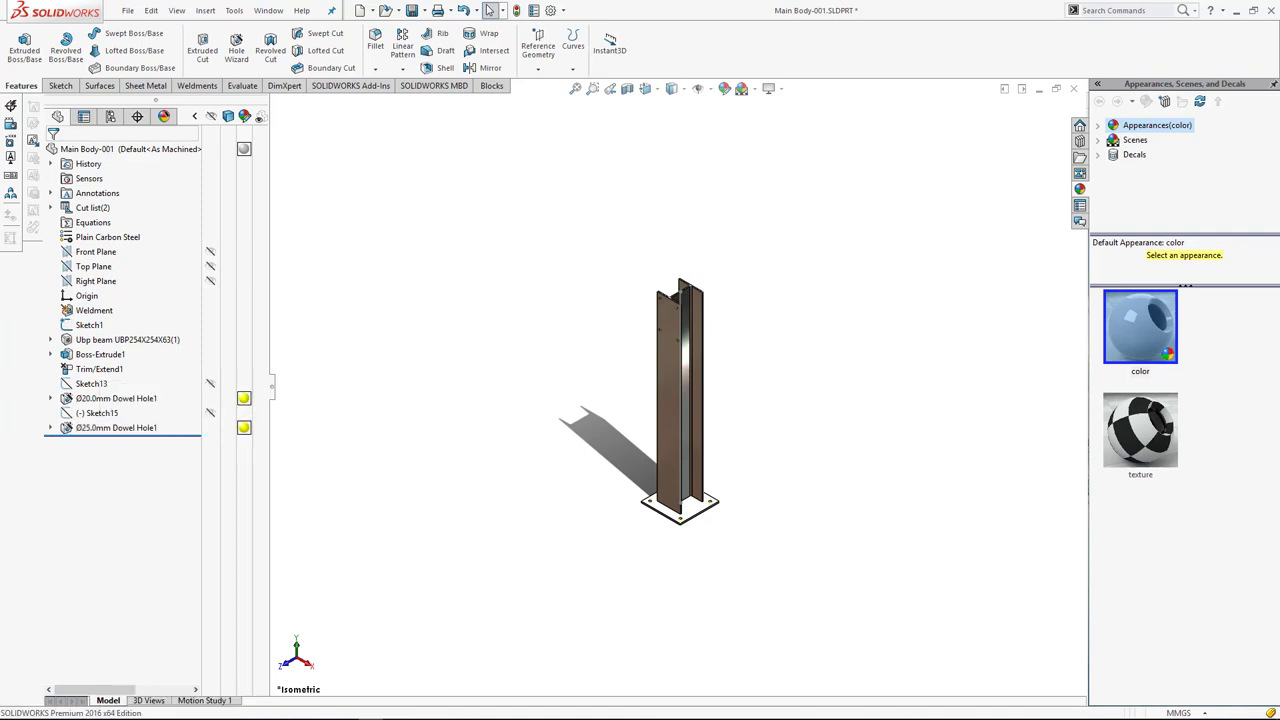
{"action": "scroll", "coordinate": [690, 510], "scroll_direction": "down", "scroll_amount": 5}
{"action": "scroll", "coordinate": [690, 510], "scroll_direction": "down", "scroll_amount": 5}
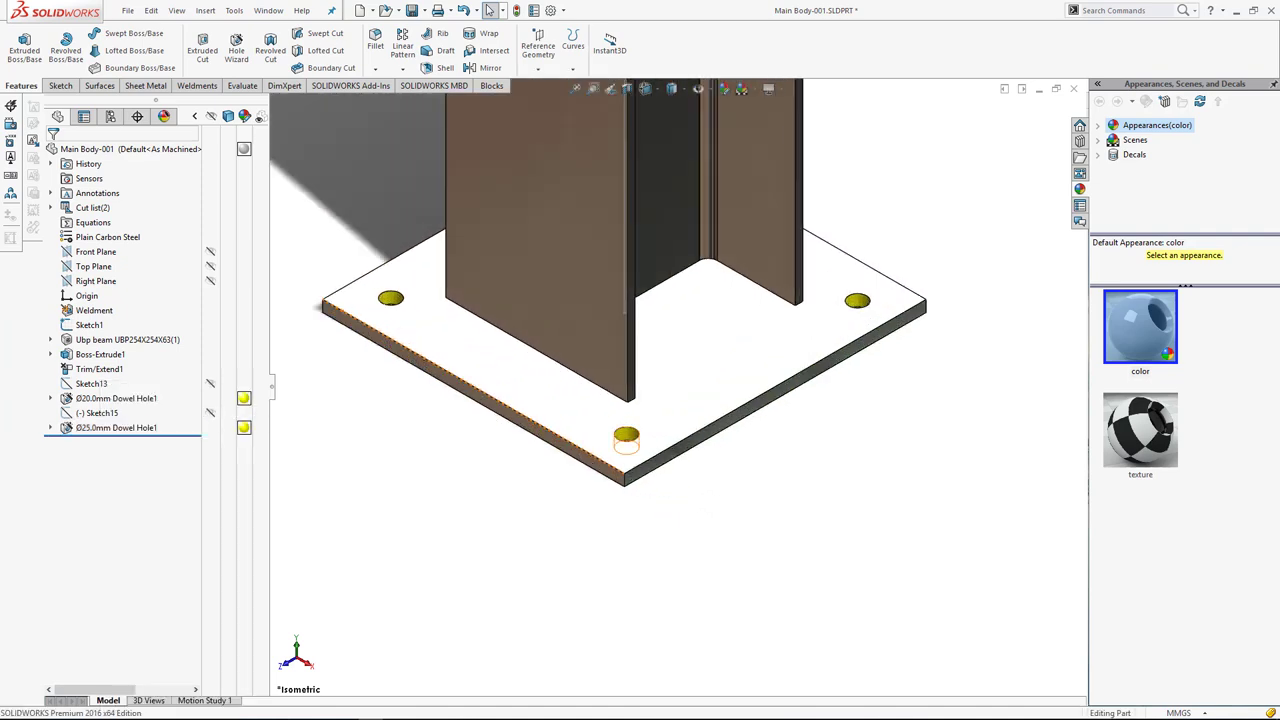
{"action": "scroll", "coordinate": [690, 510], "scroll_direction": "up", "scroll_amount": 5}
{"action": "scroll", "coordinate": [680, 505], "scroll_direction": "up", "scroll_amount": 3}
{"action": "scroll", "coordinate": [680, 505], "scroll_direction": "down", "scroll_amount": 3}
{"action": "scroll", "coordinate": [680, 505], "scroll_direction": "down", "scroll_amount": 3}
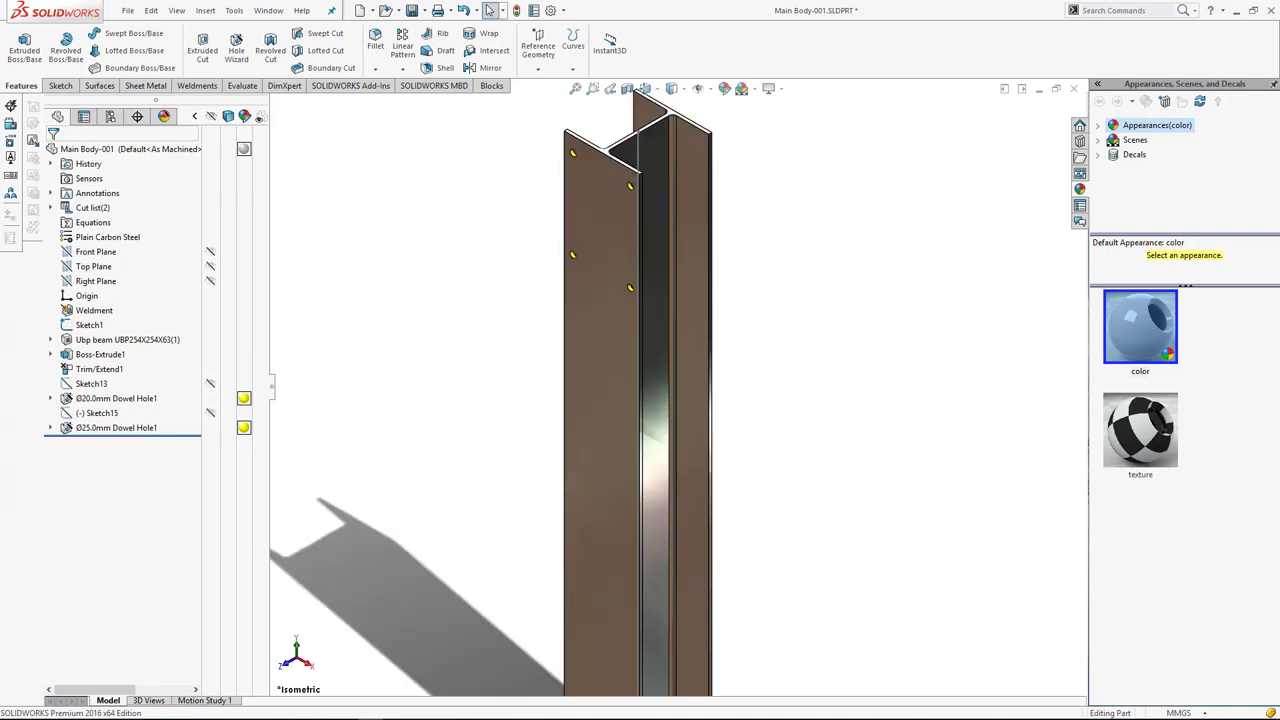
{"action": "scroll", "coordinate": [680, 505], "scroll_direction": "up", "scroll_amount": 5}
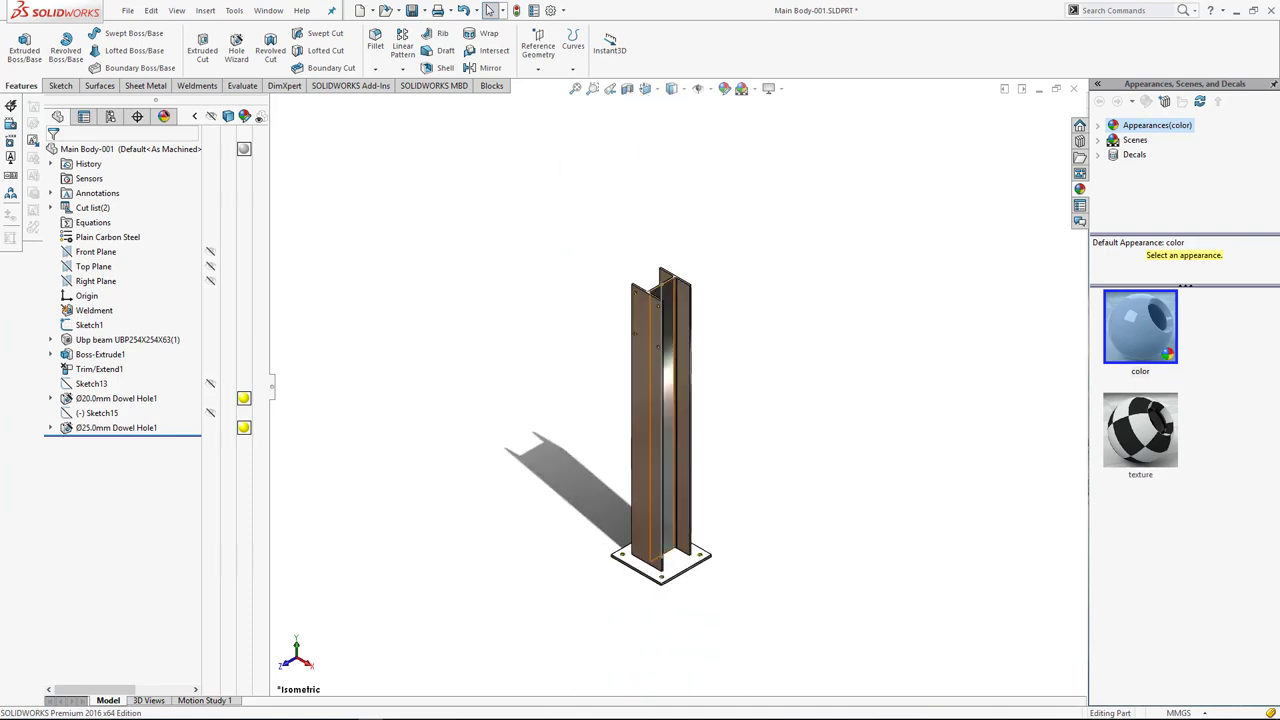
{"action": "left_click", "coordinate": [685, 280]}
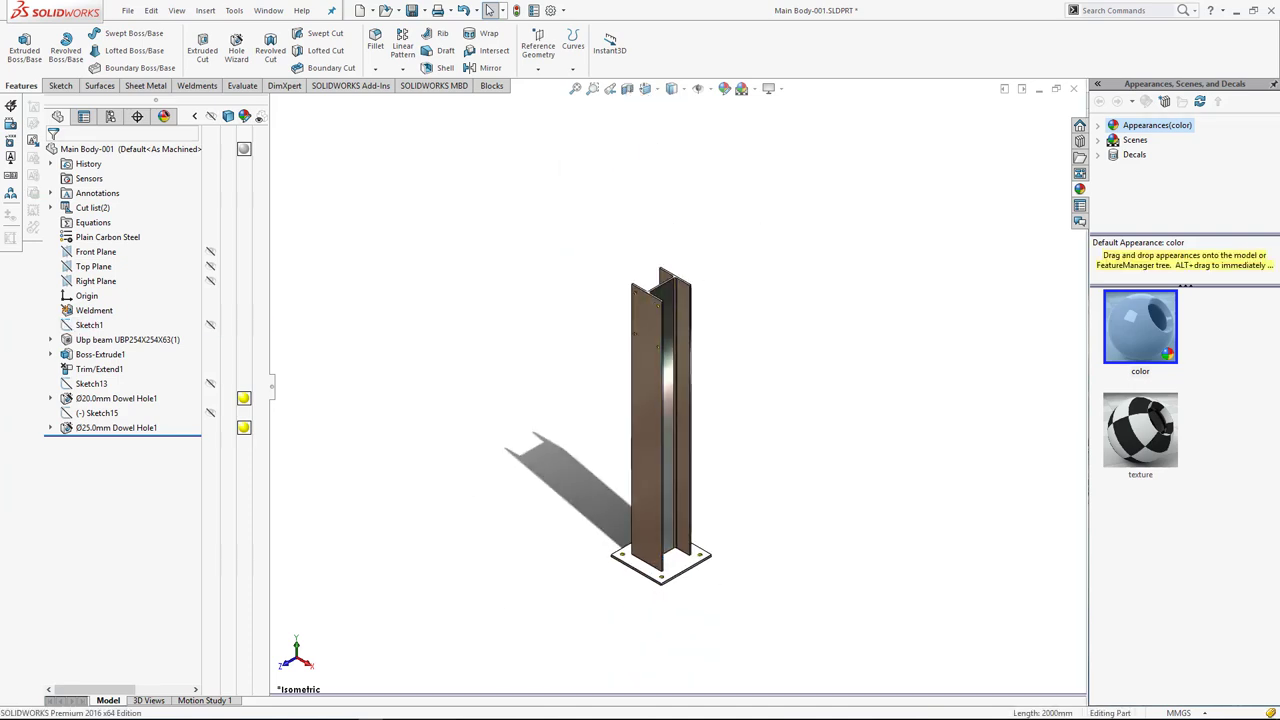
{"action": "scroll", "coordinate": [635, 395], "scroll_direction": "down", "scroll_amount": 3}
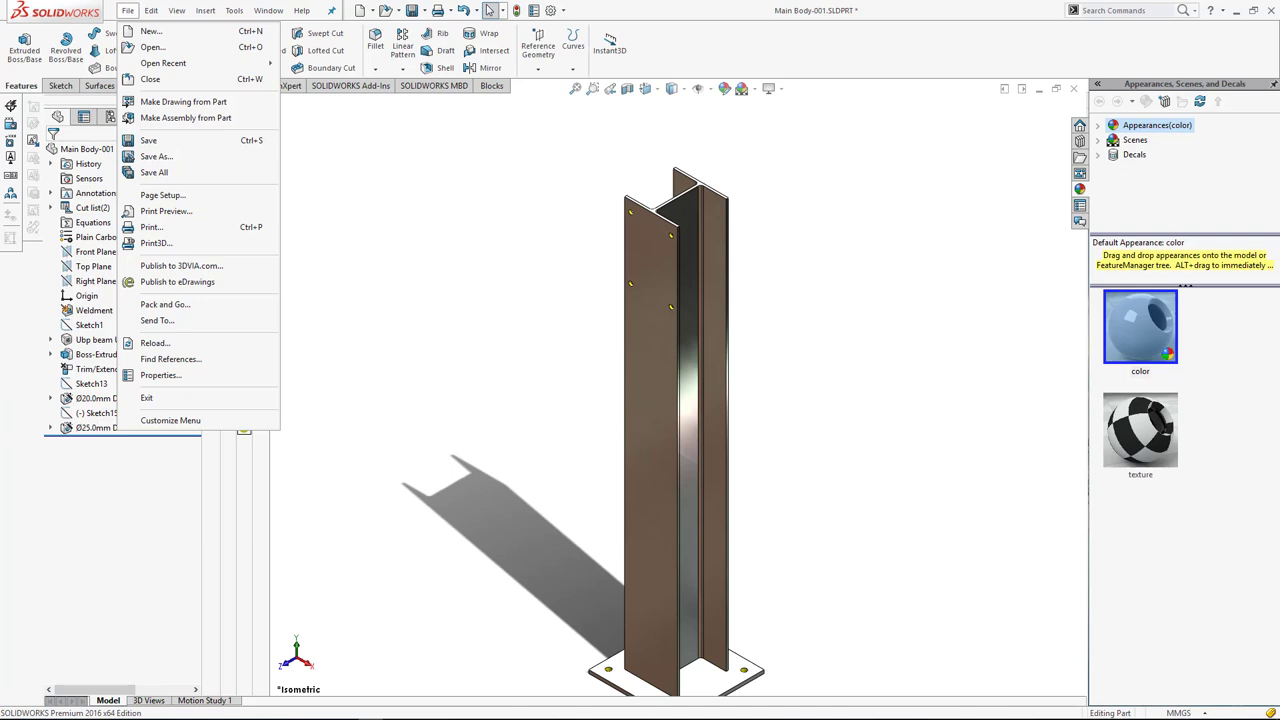
Make an A (ANSI) Landscape drawing from the column part, then close it without saving.
{"action": "left_click", "coordinate": [183, 101]}
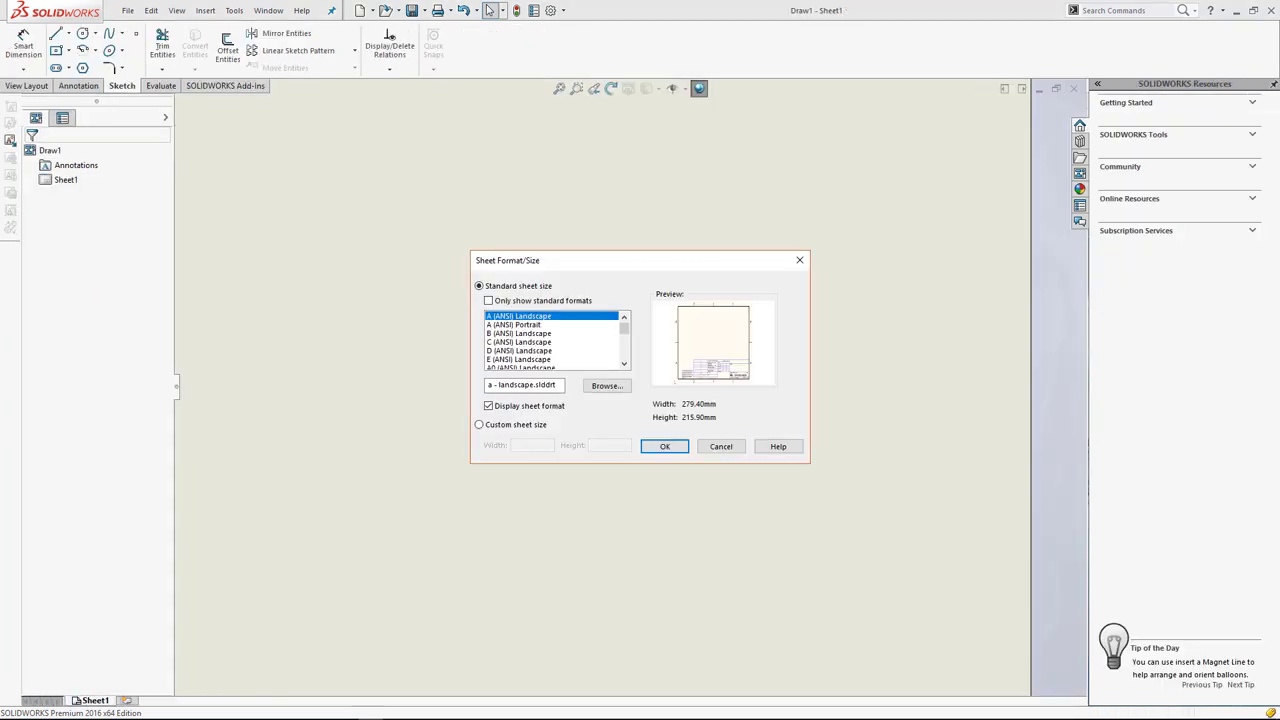
{"action": "key", "text": "Return"}
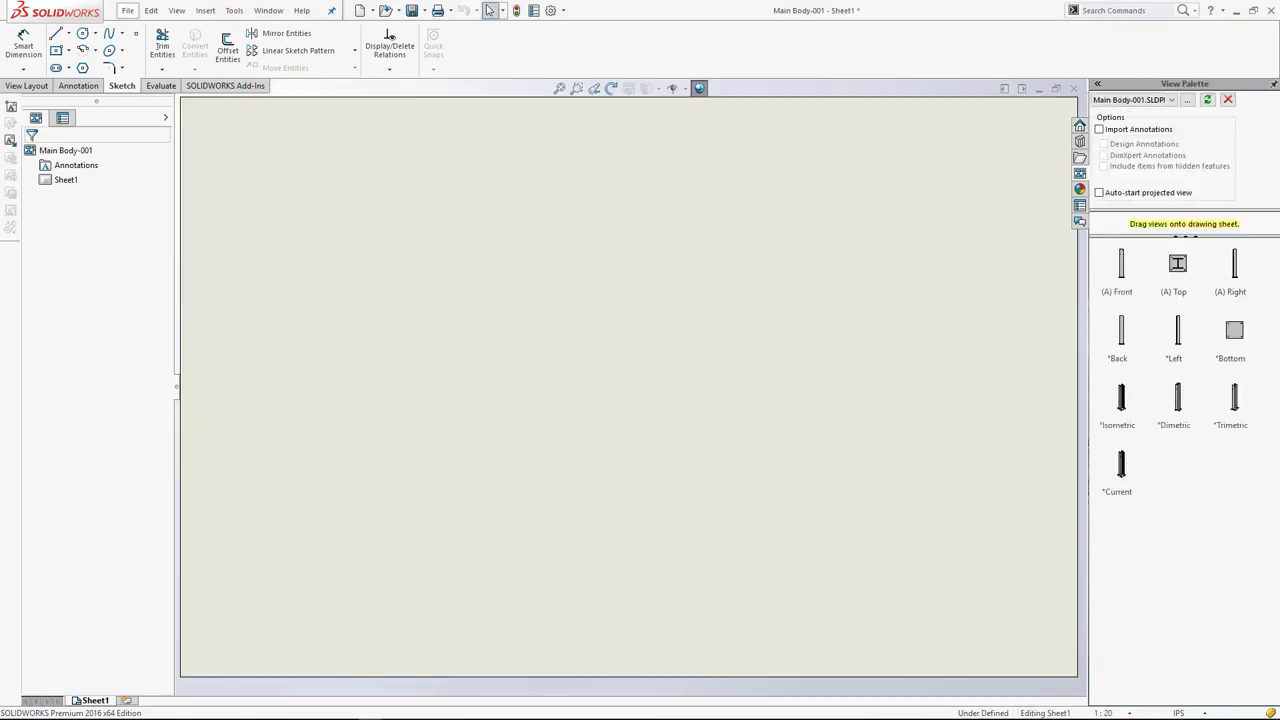
{"action": "left_click", "coordinate": [128, 10]}
{"action": "left_click", "coordinate": [150, 79]}
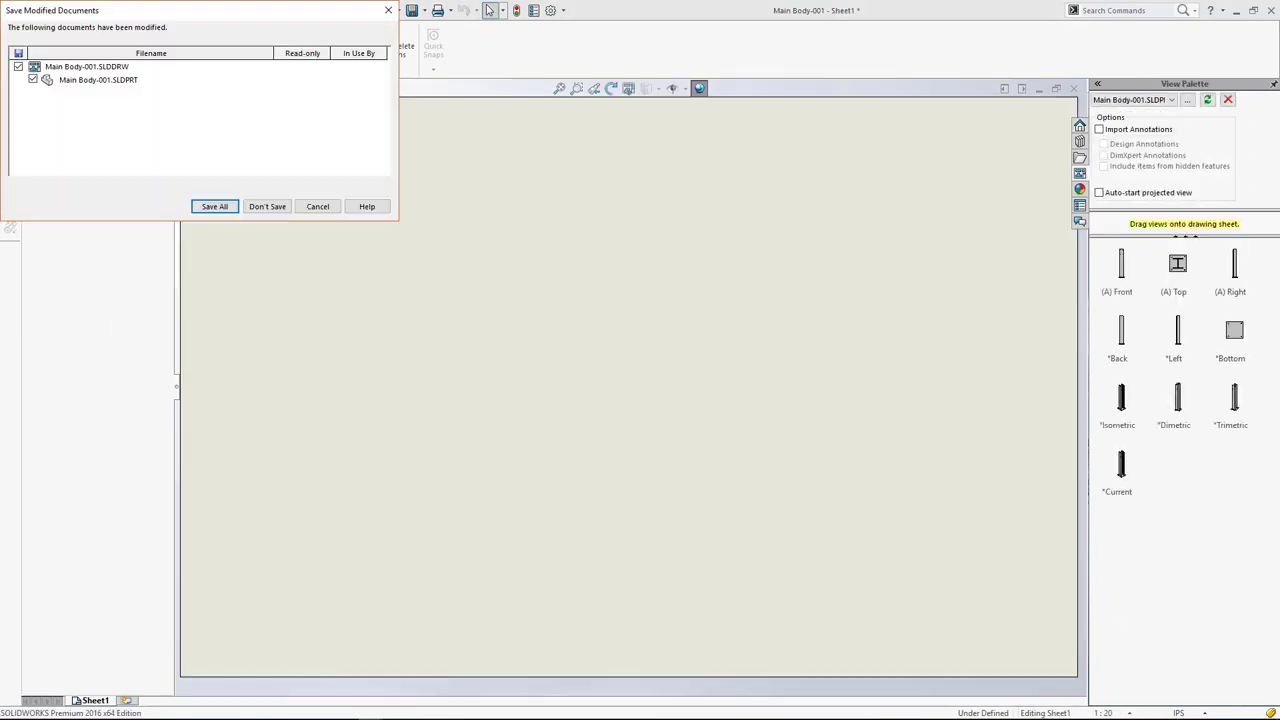
{"action": "left_click", "coordinate": [267, 206]}
Create a new drawing document and fit the sheet in view.
{"action": "left_click", "coordinate": [128, 10]}
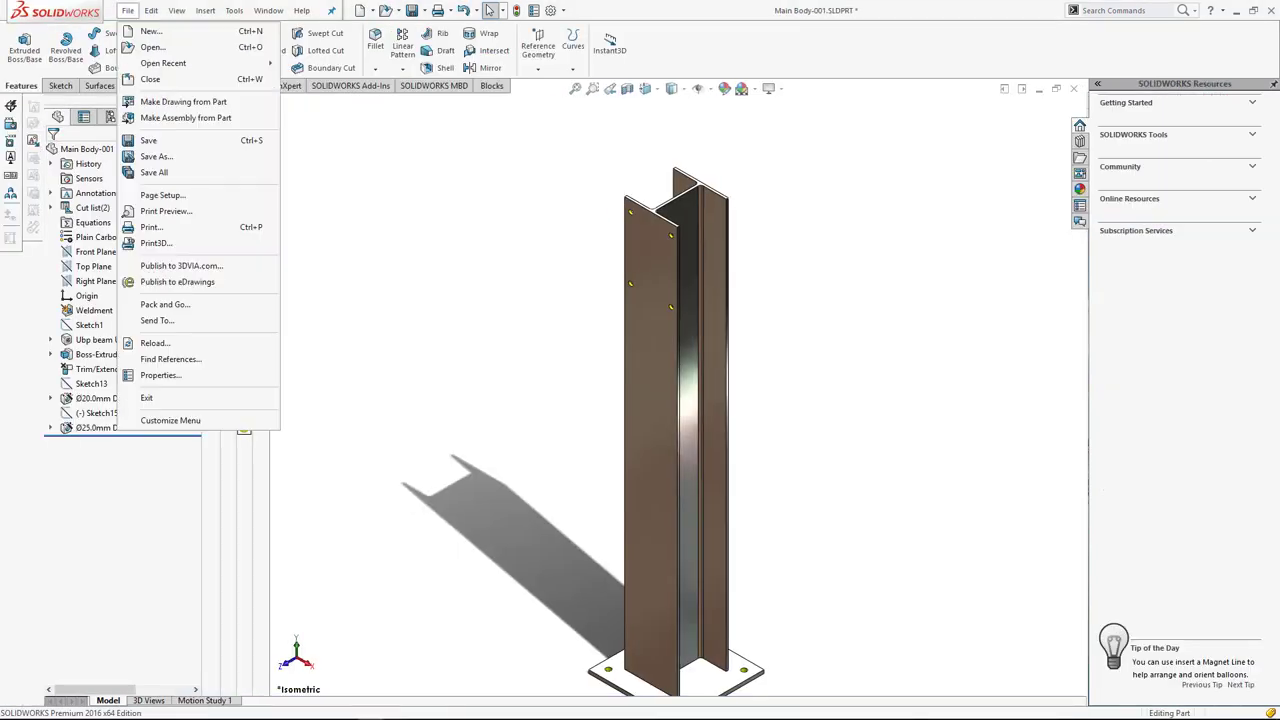
{"action": "left_click", "coordinate": [151, 31]}
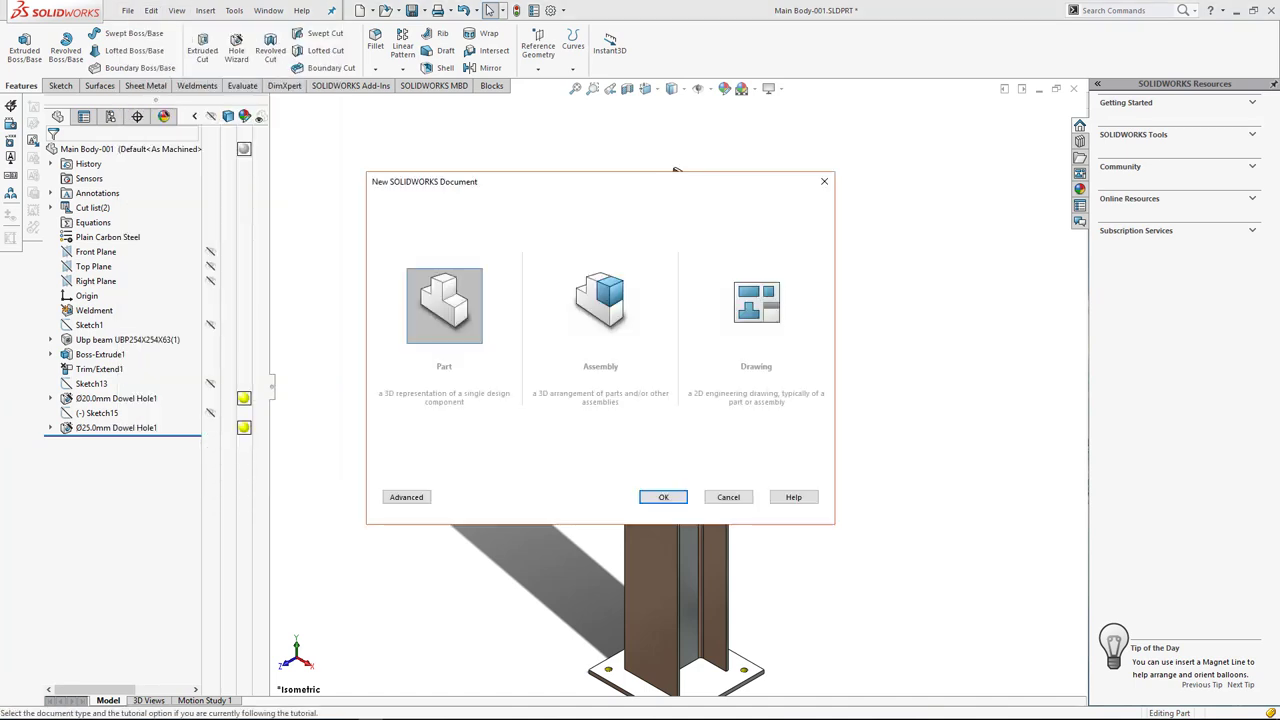
{"action": "left_click", "coordinate": [756, 305]}
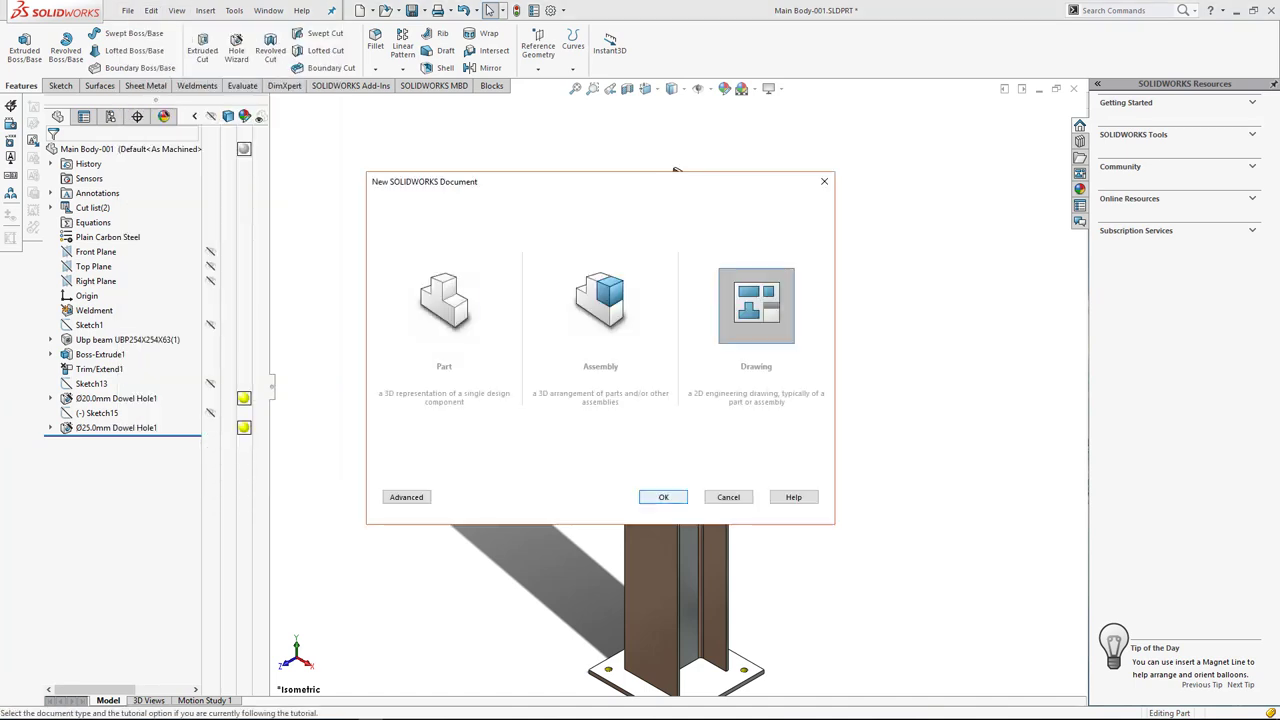
{"action": "left_click", "coordinate": [663, 497]}
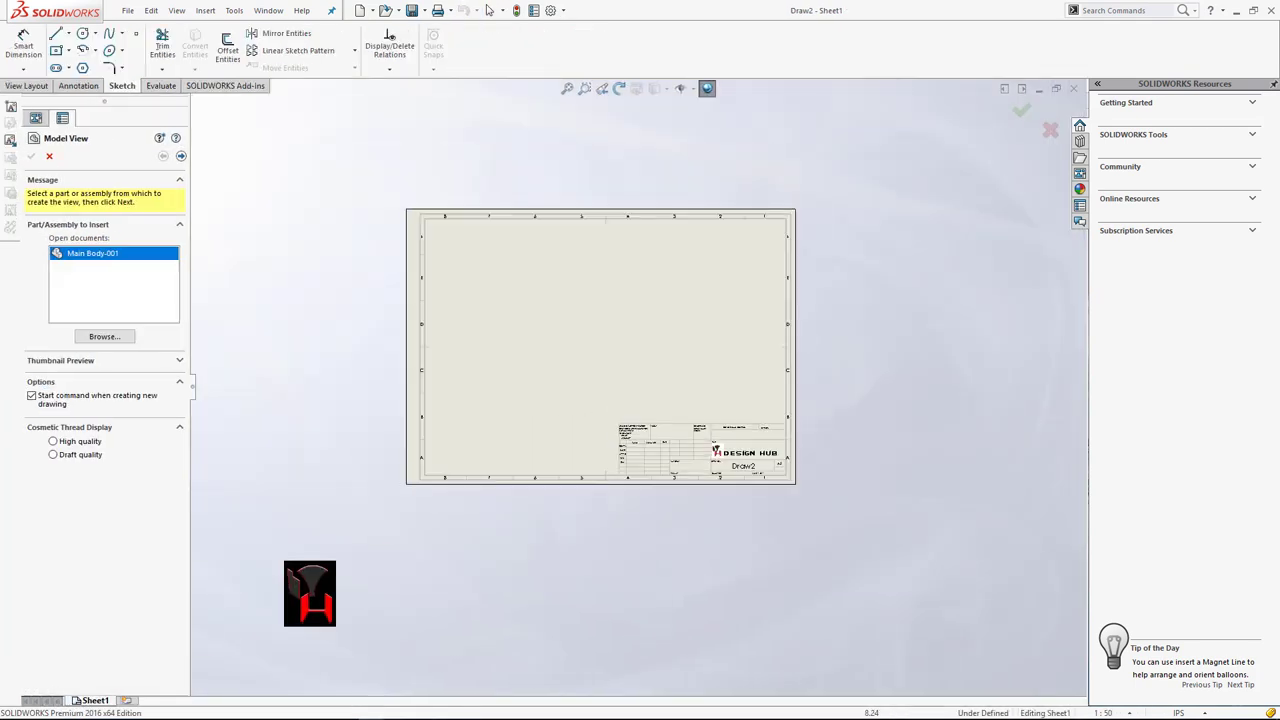
{"action": "scroll", "coordinate": [314, 592], "scroll_direction": "up", "scroll_amount": 3}
{"action": "scroll", "coordinate": [417, 680], "scroll_direction": "down", "scroll_amount": 2}
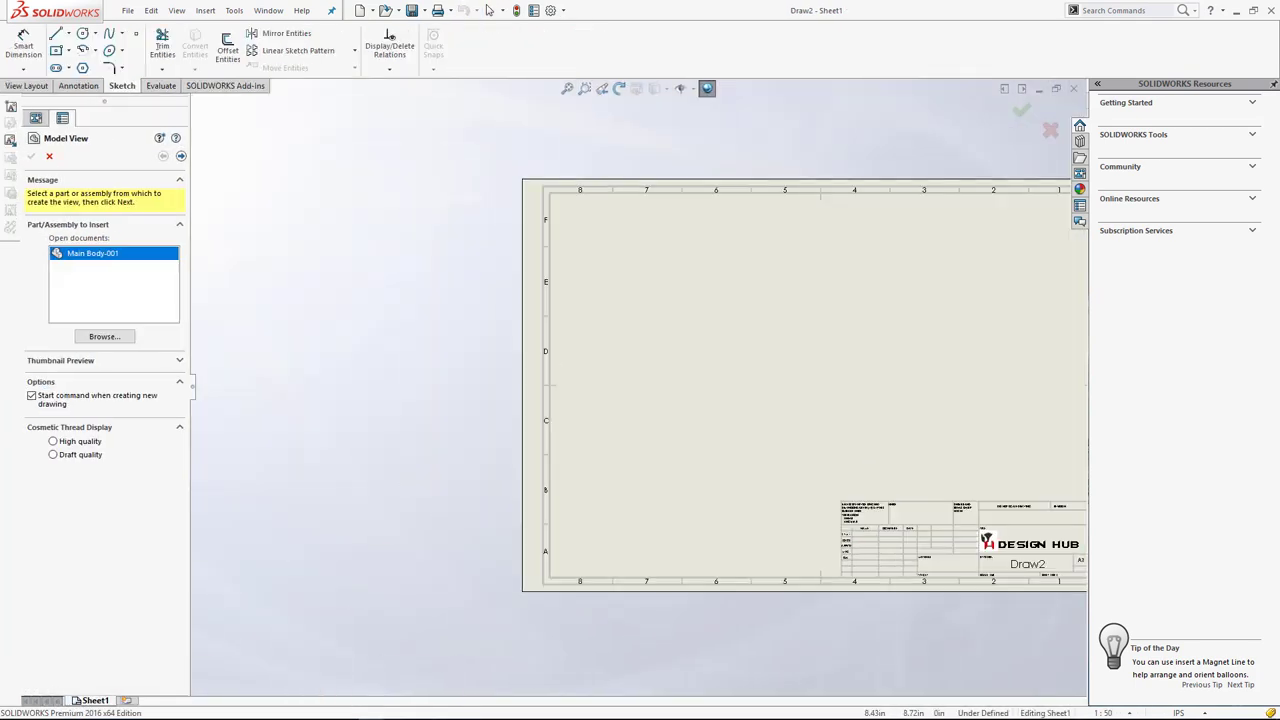
{"action": "key", "text": "f"}
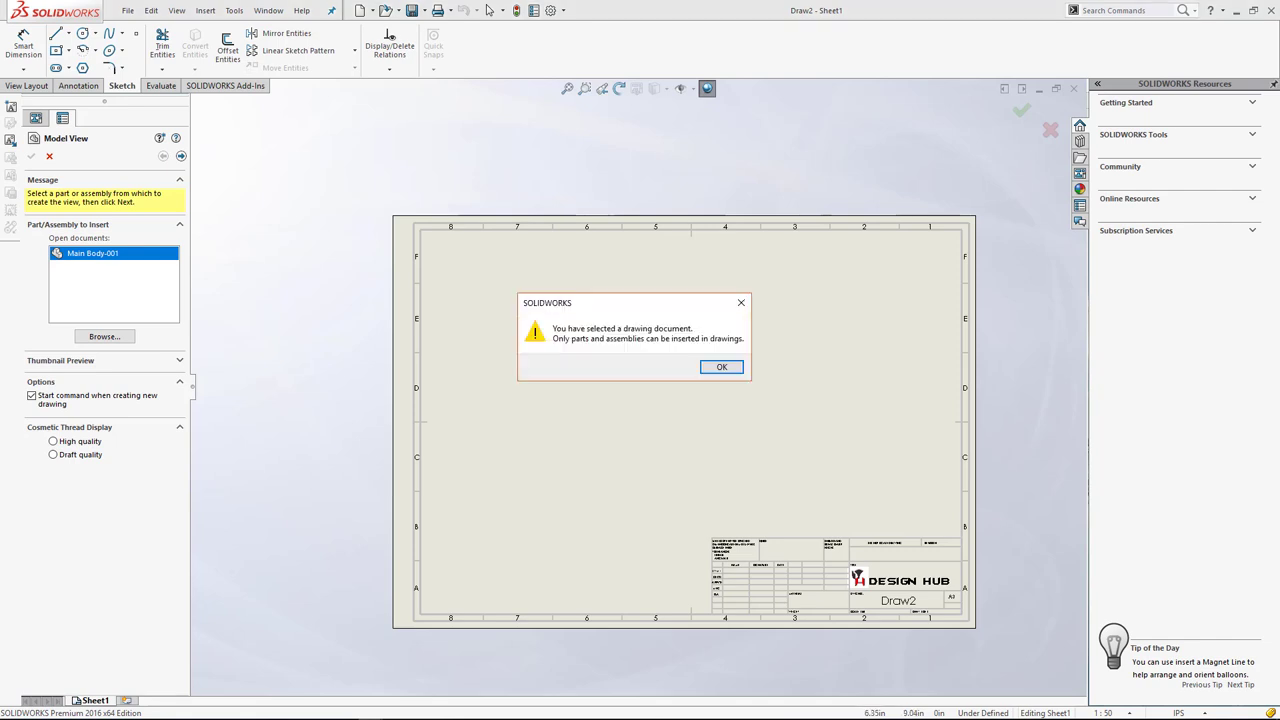
{"action": "left_click", "coordinate": [721, 367]}
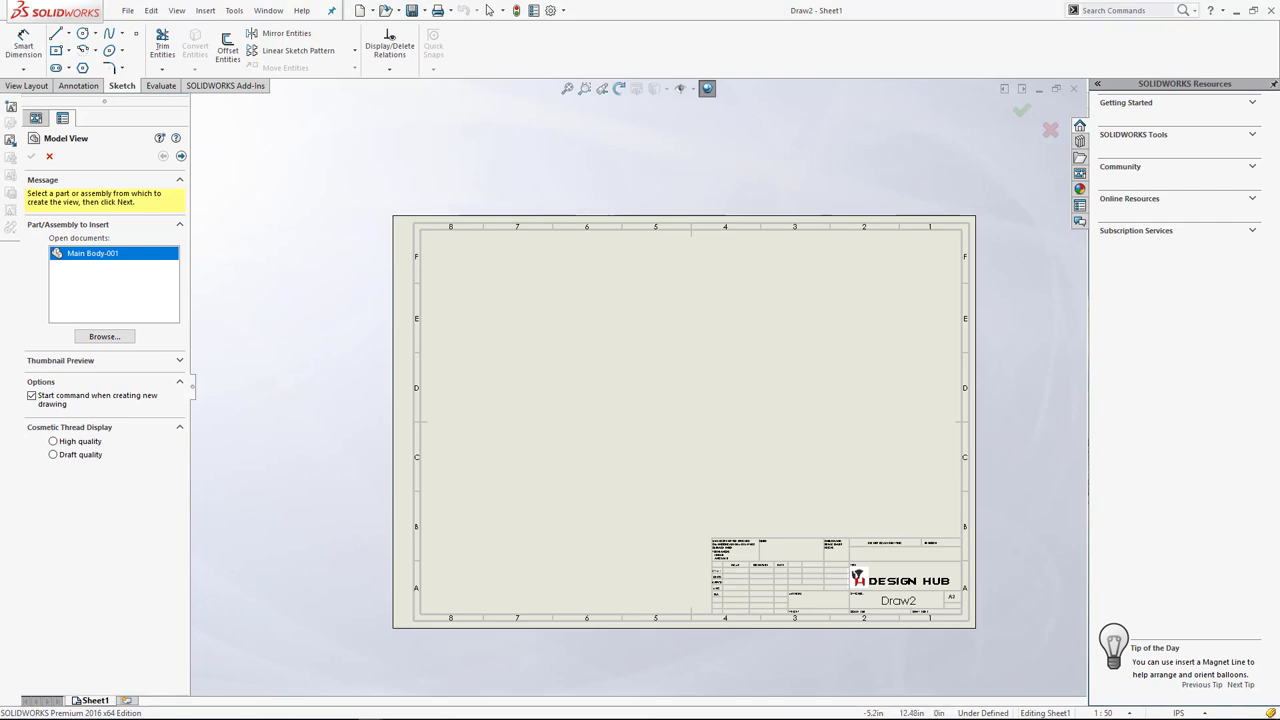
Place an isometric view of Main Body-001 on the drawing sheet.
{"action": "left_click", "coordinate": [180, 156]}
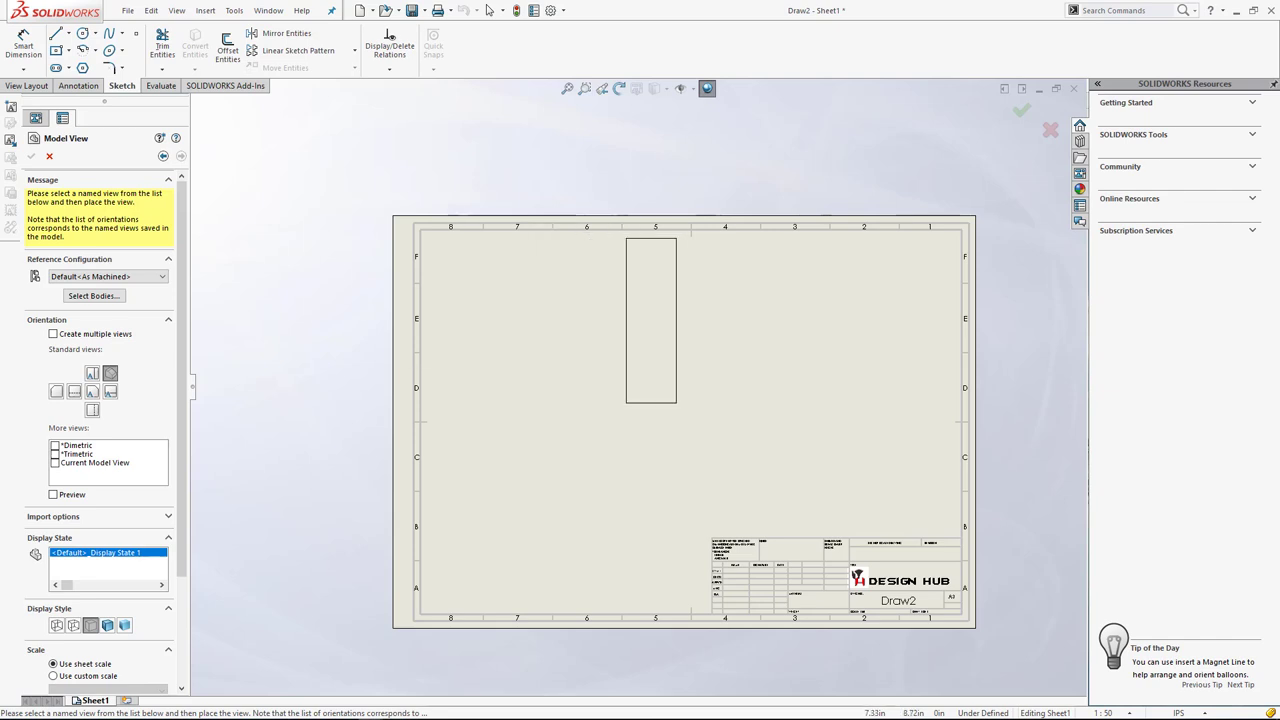
{"action": "left_click", "coordinate": [548, 375]}
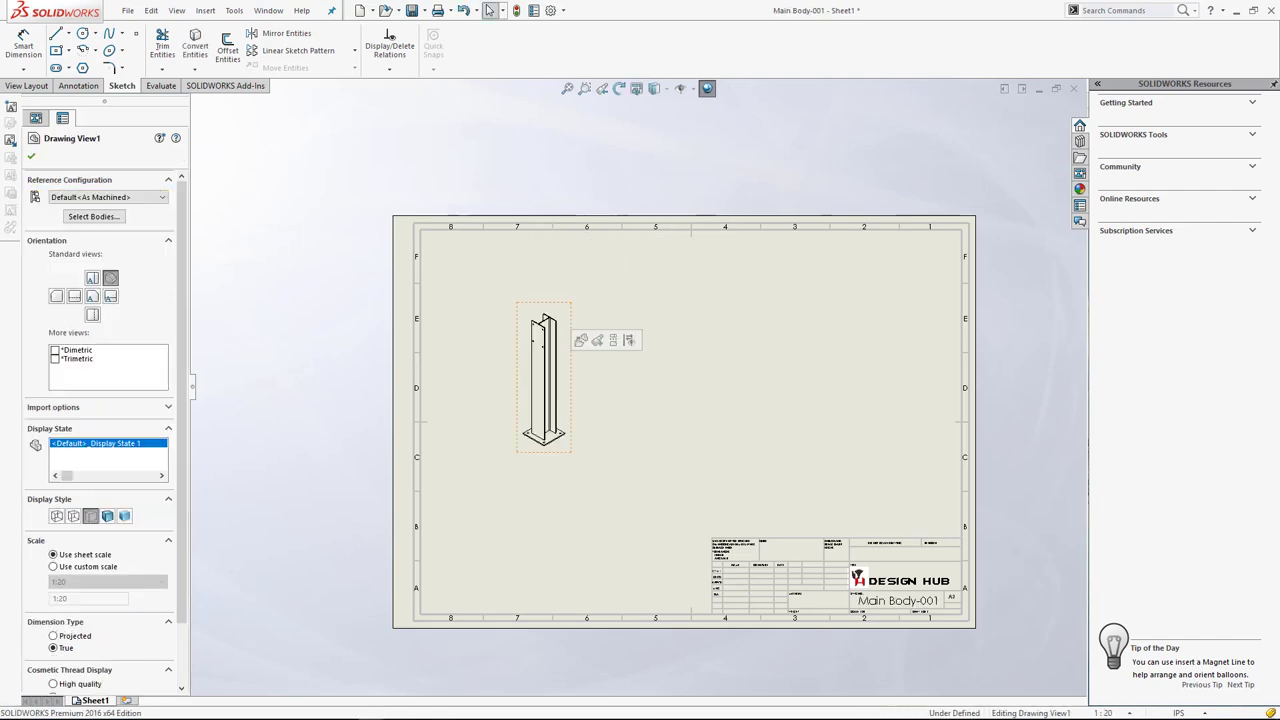
{"action": "scroll", "coordinate": [540, 358], "scroll_direction": "up", "scroll_amount": 3}
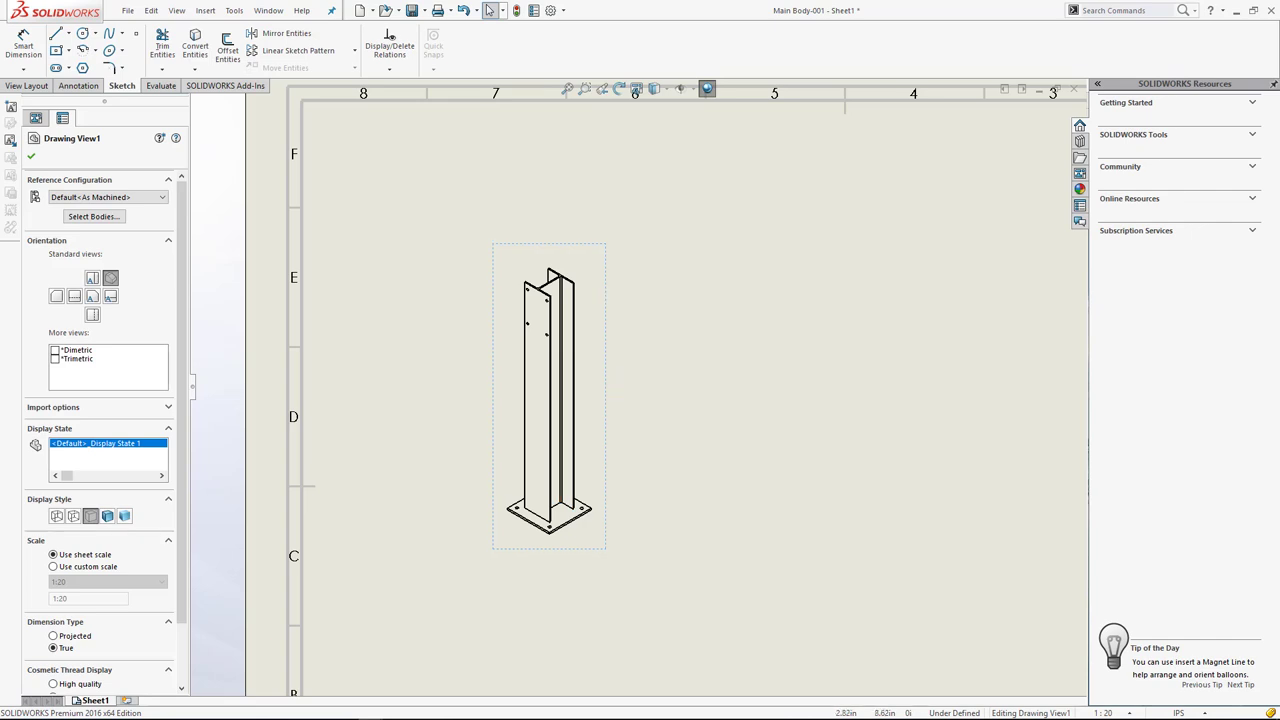
{"action": "key", "text": "Escape"}
{"action": "scroll", "coordinate": [550, 290], "scroll_direction": "up", "scroll_amount": 3}
{"action": "scroll", "coordinate": [600, 380], "scroll_direction": "down", "scroll_amount": 4}
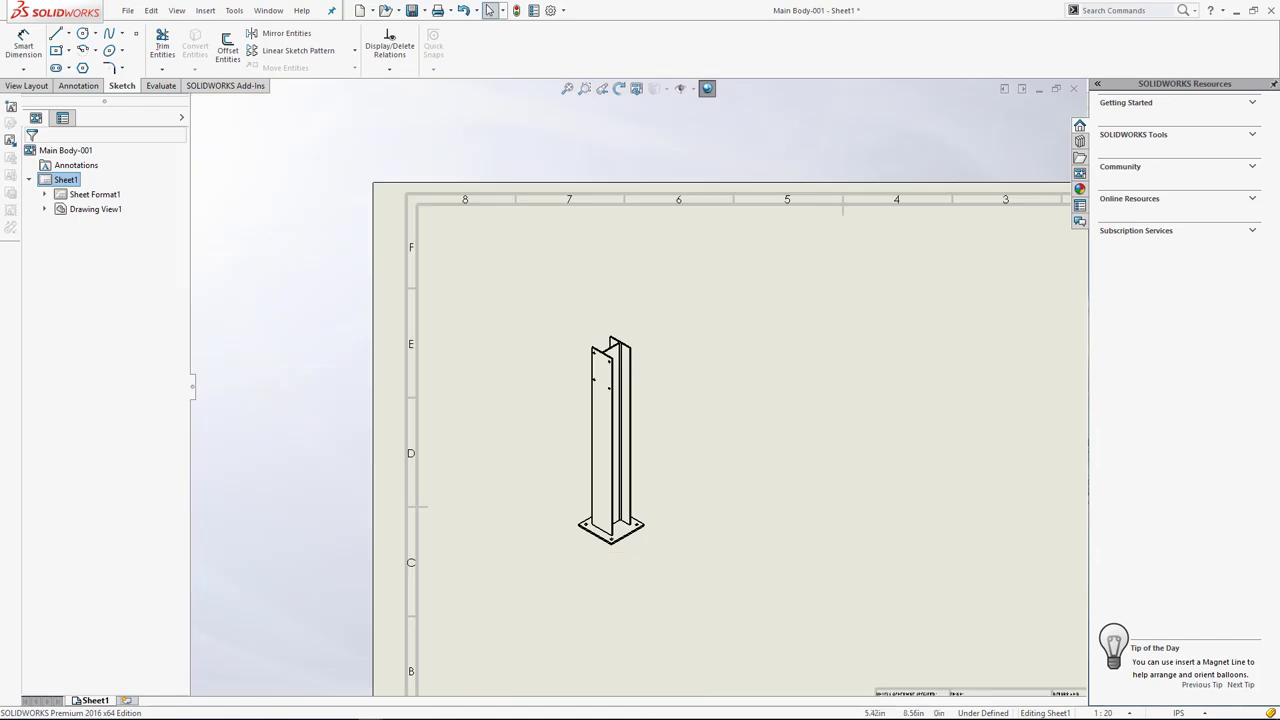
{"action": "scroll", "coordinate": [635, 386], "scroll_direction": "down", "scroll_amount": 3}
{"action": "scroll", "coordinate": [661, 350], "scroll_direction": "up", "scroll_amount": 2}
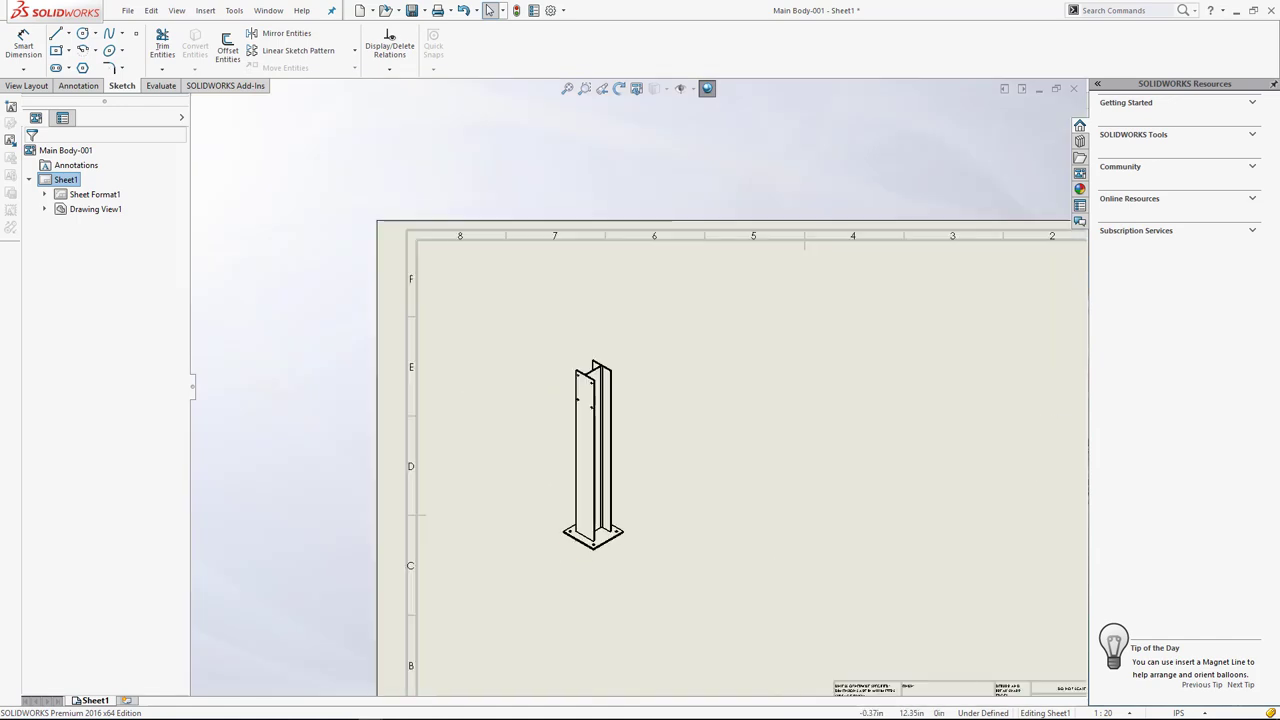
Switch back to the Main Body-001 part and zoom to fit.
{"action": "left_click", "coordinate": [268, 10]}
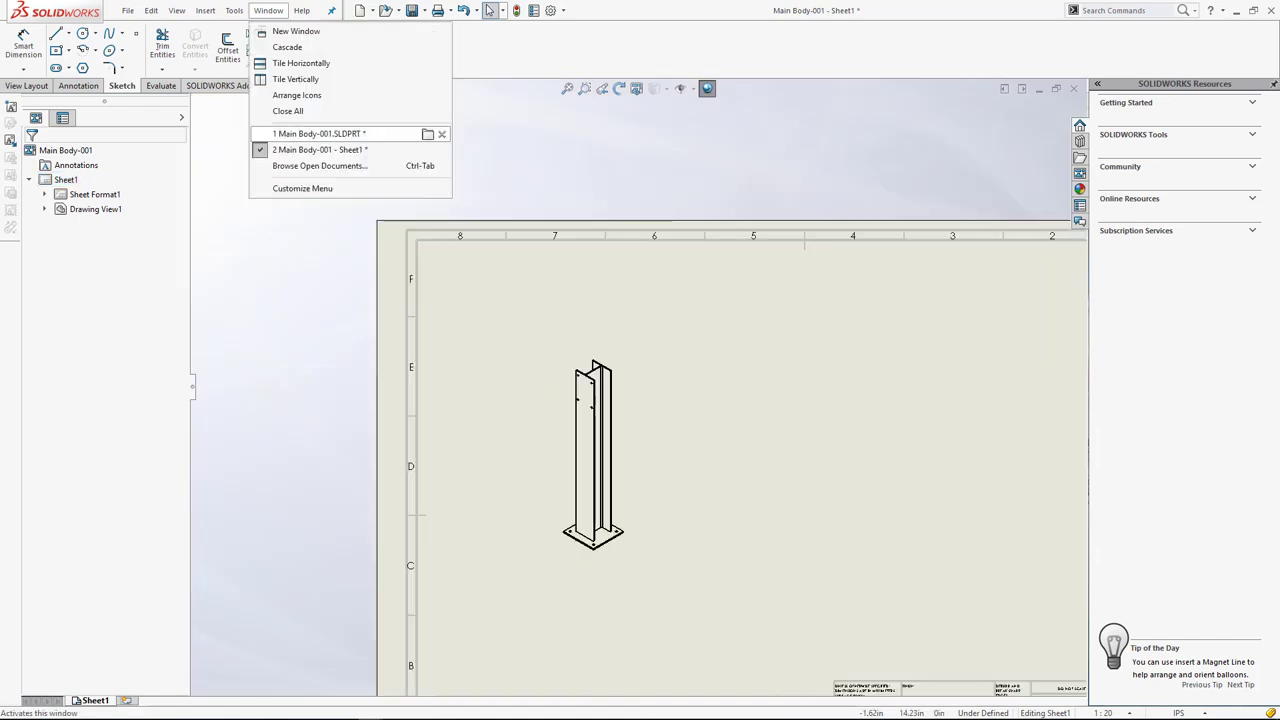
{"action": "left_click", "coordinate": [425, 134]}
{"action": "key", "text": "z"}
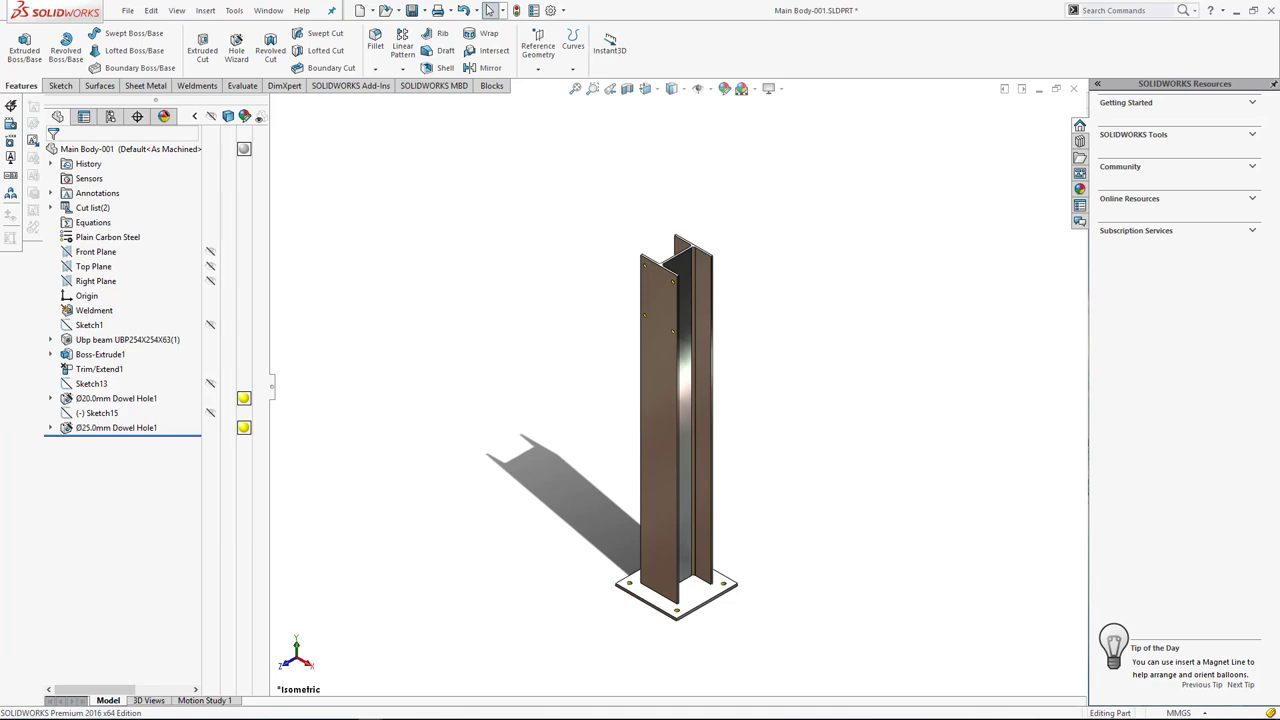
Save the column part and make a new assembly from it at the origin.
{"action": "left_click", "coordinate": [128, 10]}
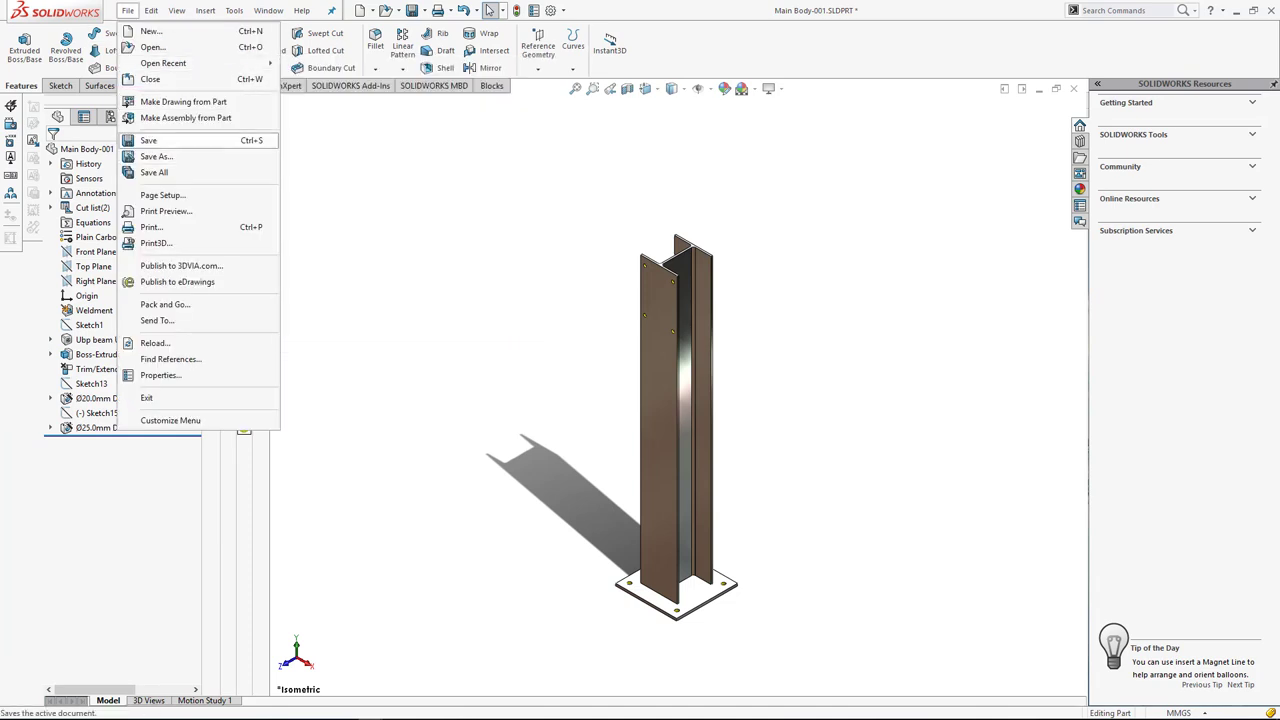
{"action": "left_click", "coordinate": [148, 140]}
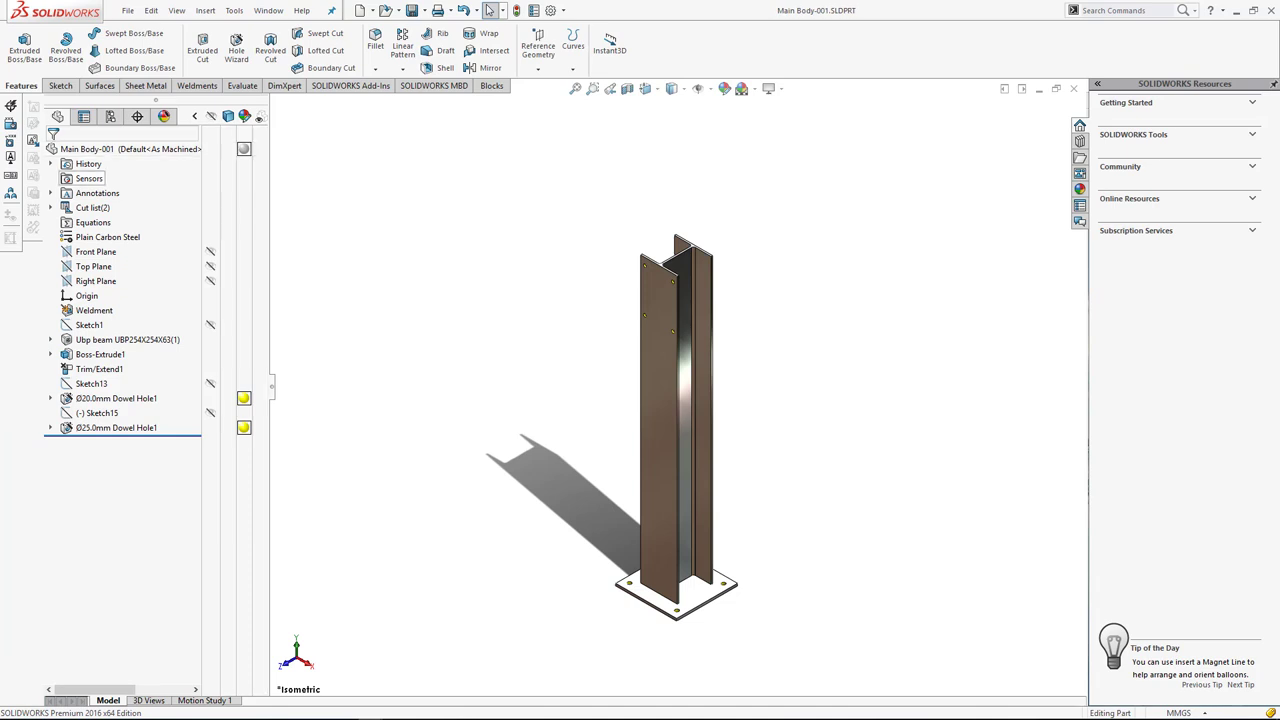
{"action": "left_click", "coordinate": [128, 10]}
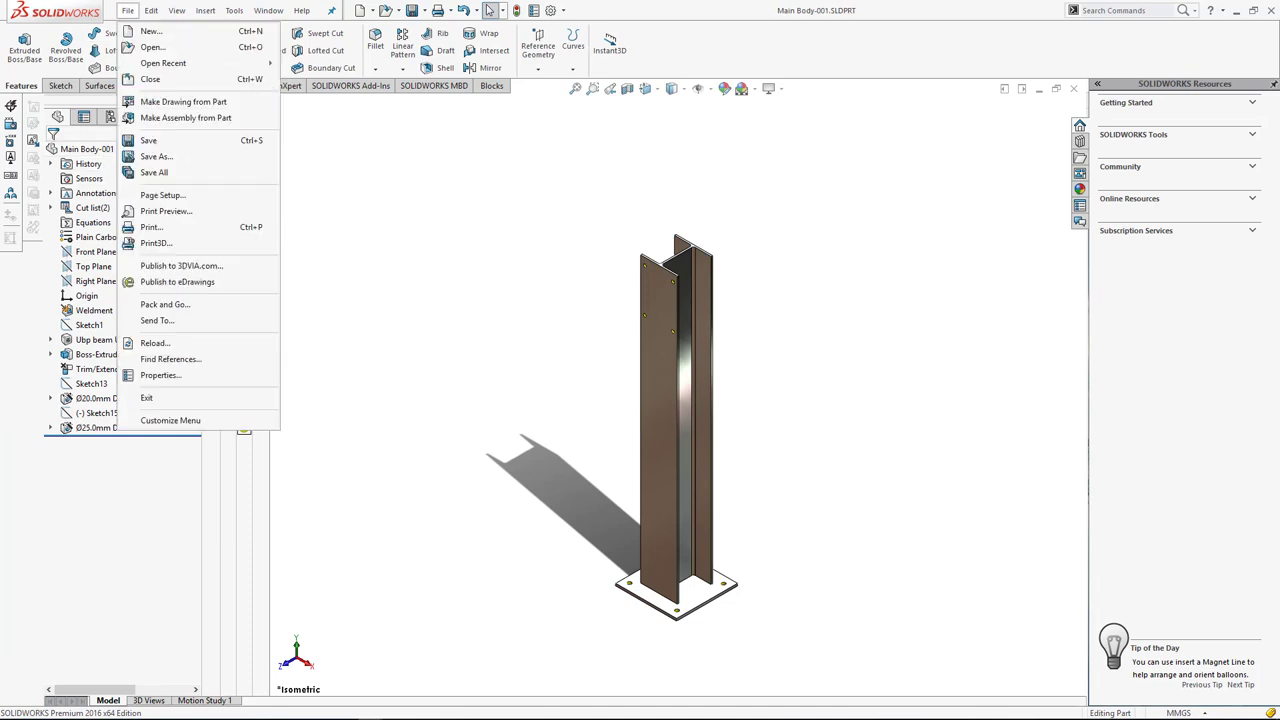
{"action": "left_click", "coordinate": [185, 117]}
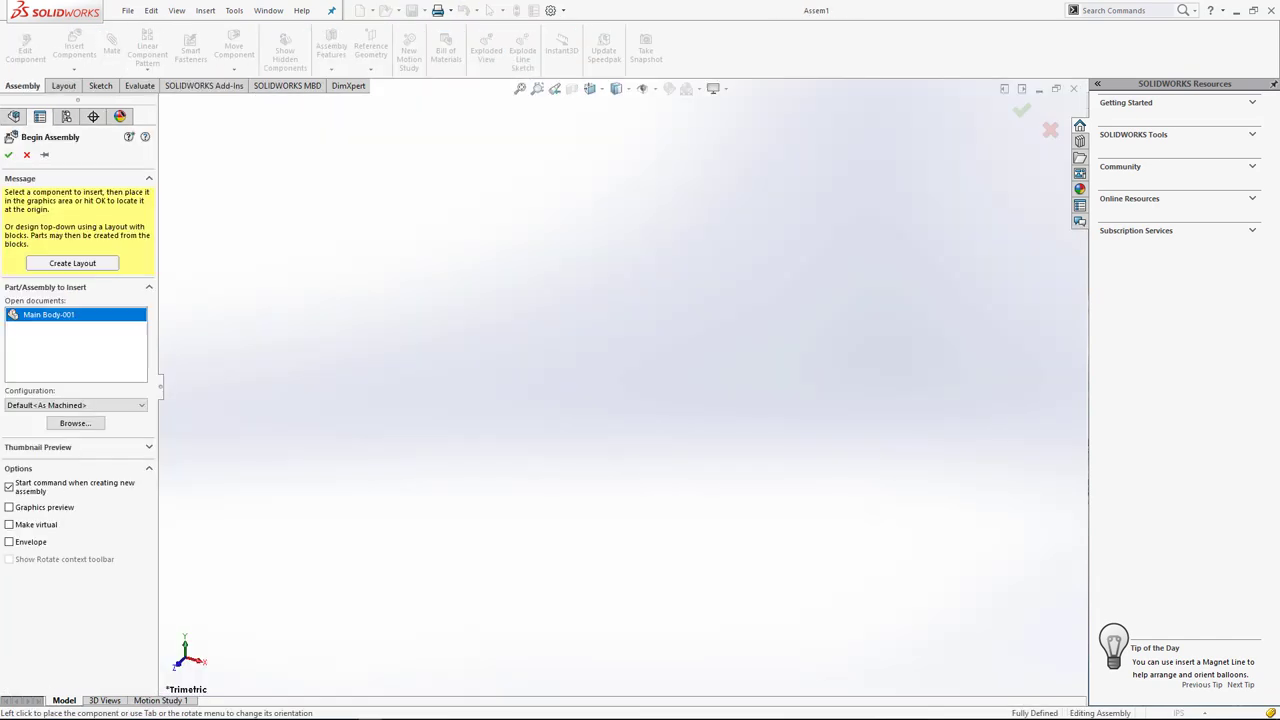
{"action": "key", "text": "Return"}
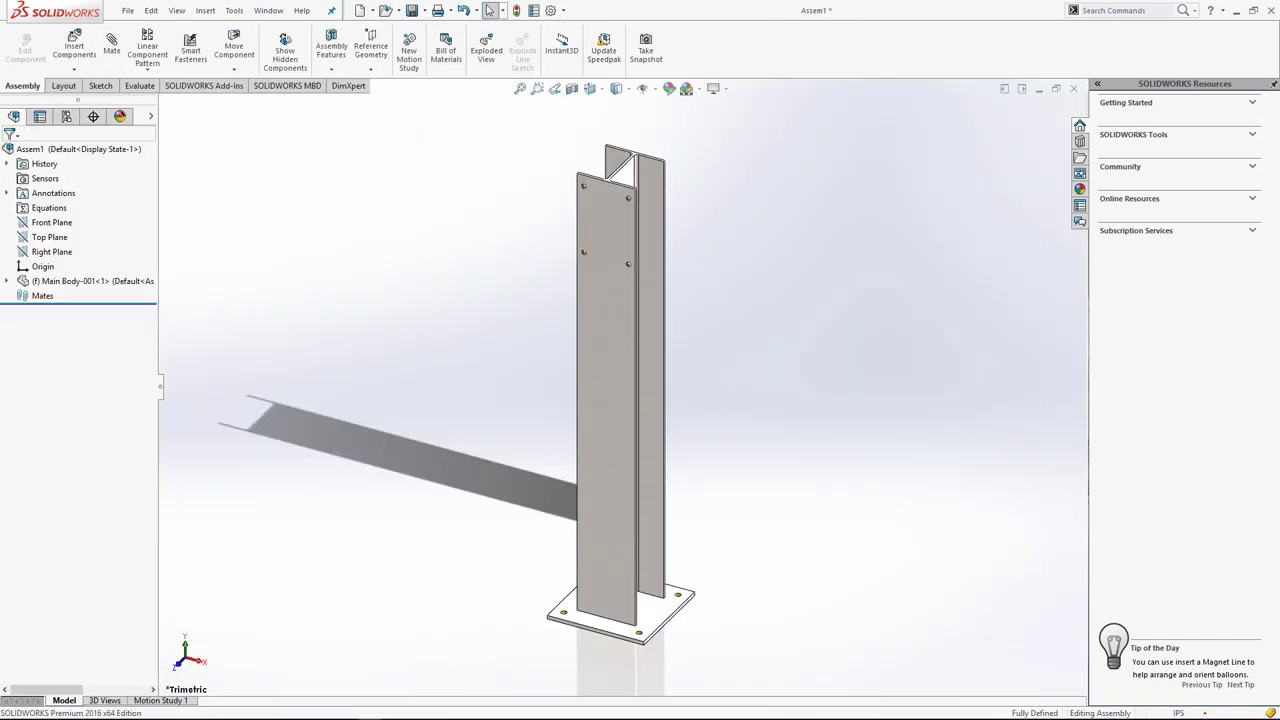
Float the Main Body-001 component and apply the Plain White scene.
{"action": "right_click", "coordinate": [60, 281]}
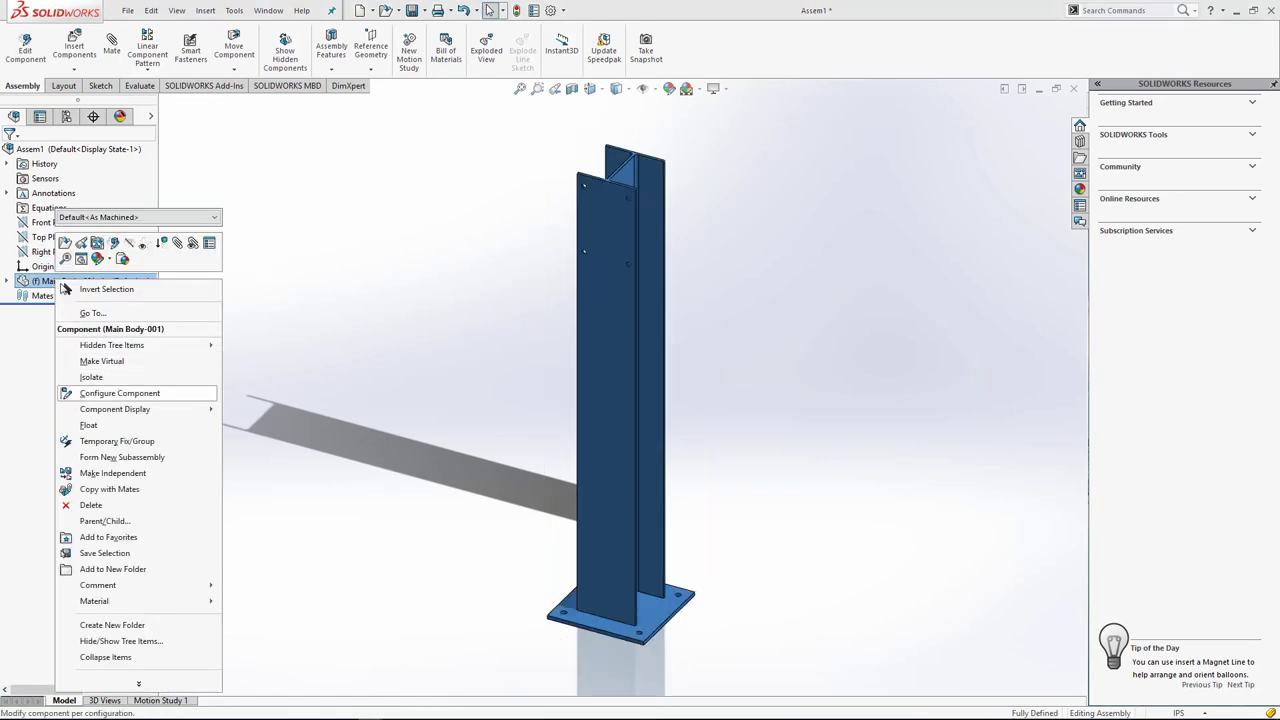
{"action": "left_click", "coordinate": [88, 425]}
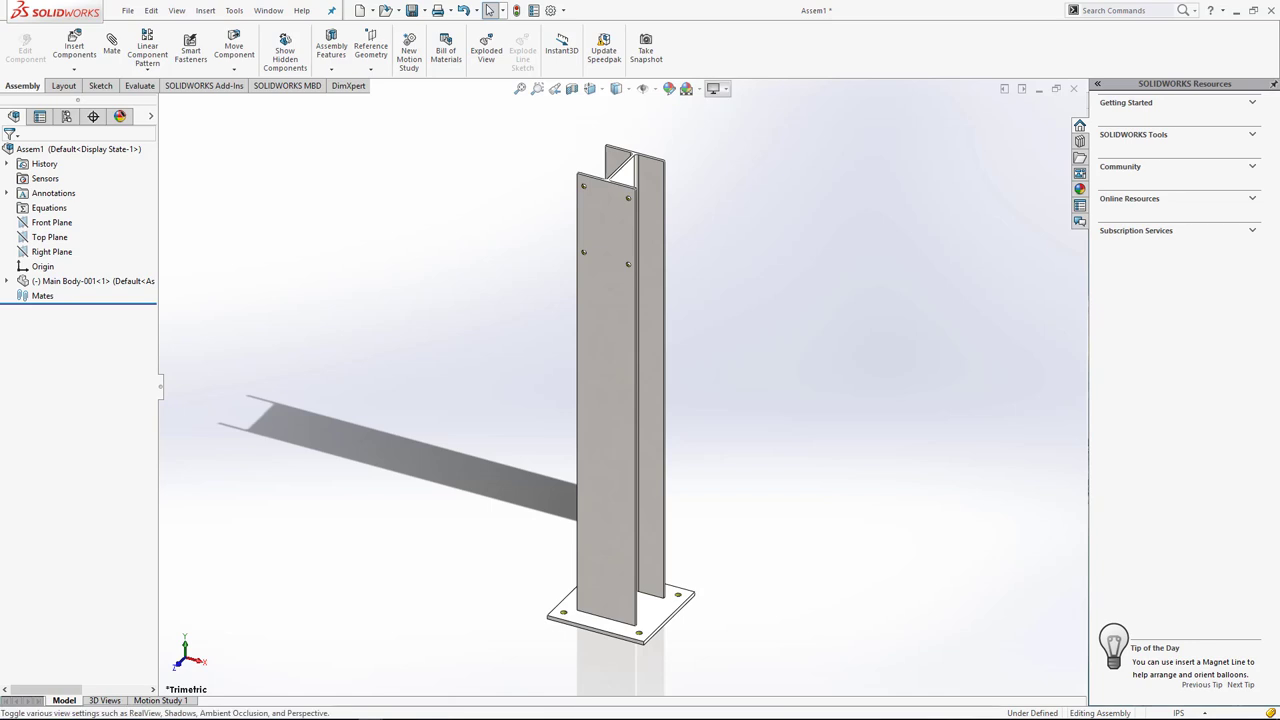
{"action": "left_click", "coordinate": [692, 88]}
{"action": "left_click", "coordinate": [750, 123]}
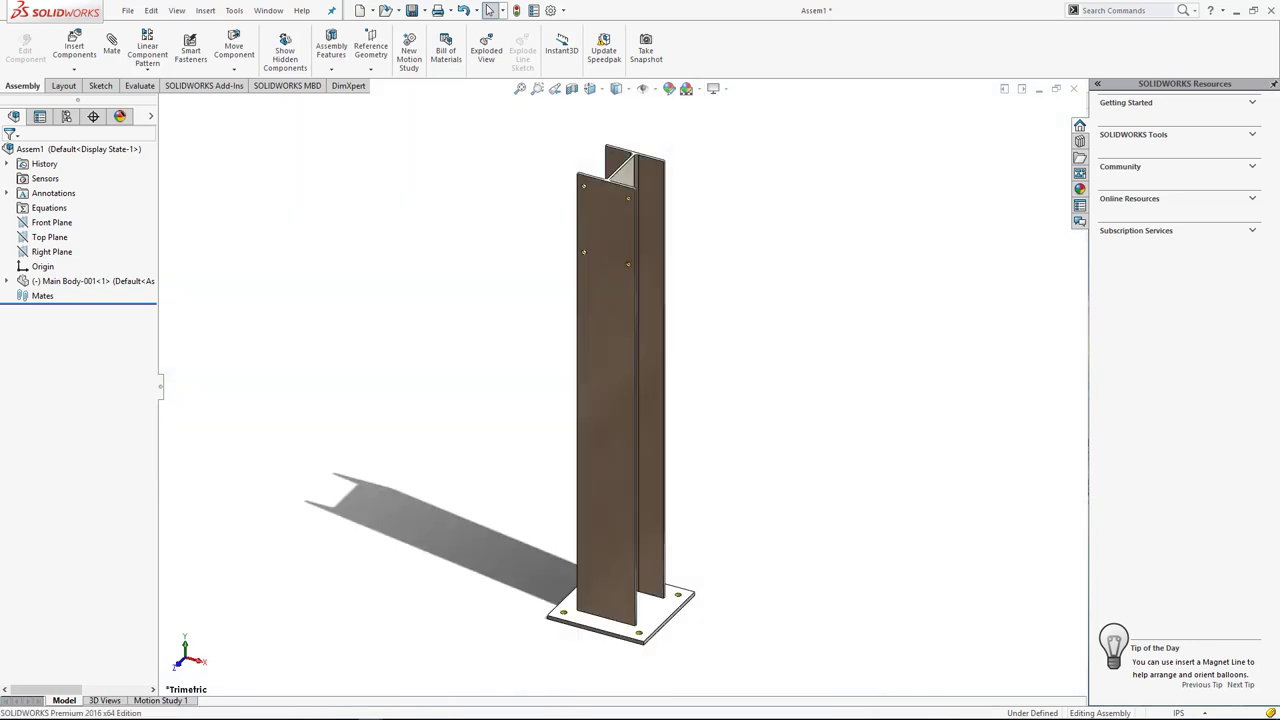
{"action": "left_click", "coordinate": [597, 360]}
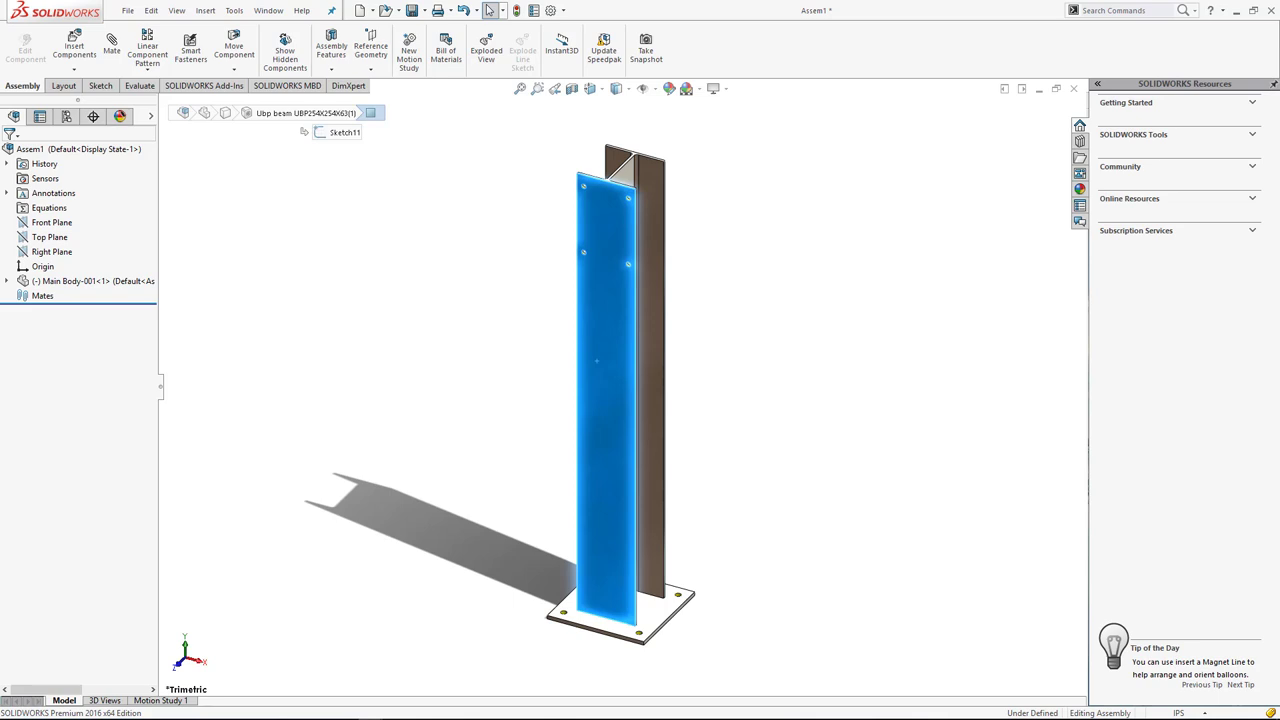
{"action": "middle_click_drag", "start_coordinate": [597, 360], "coordinate": [757, 260], "text": "ctrl"}
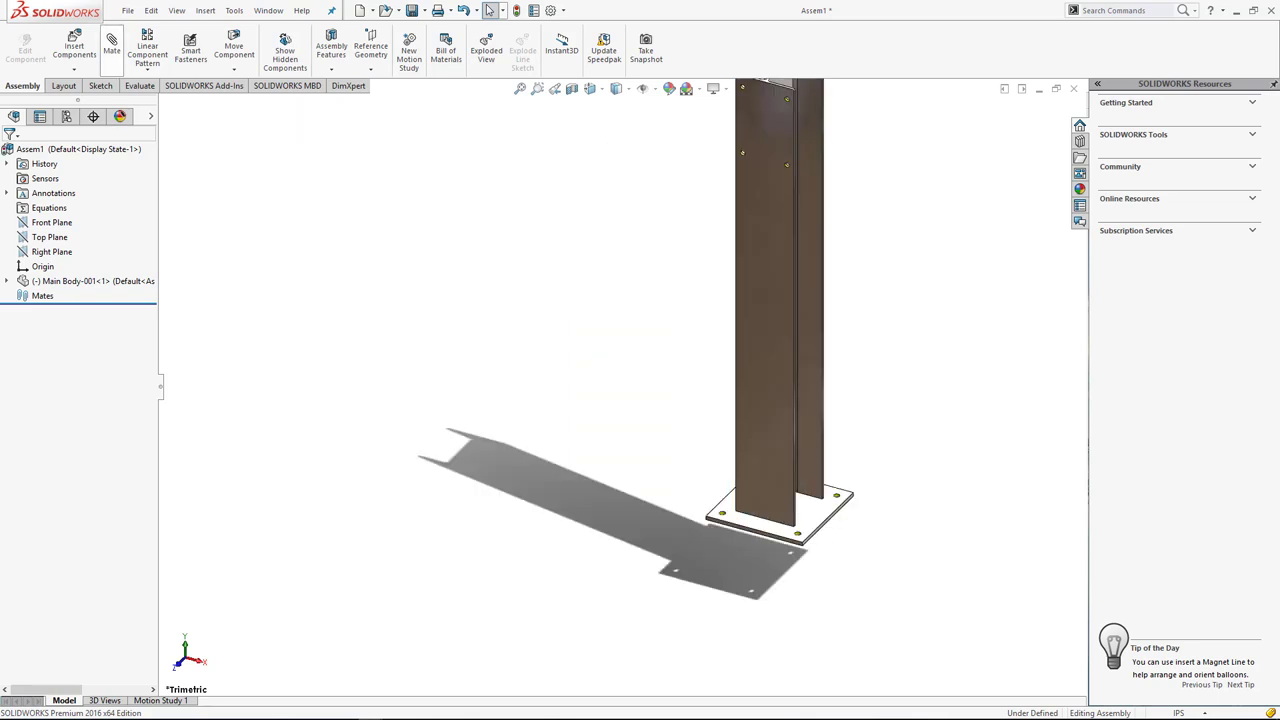
{"action": "scroll", "coordinate": [620, 387], "scroll_direction": "up", "scroll_amount": 2}
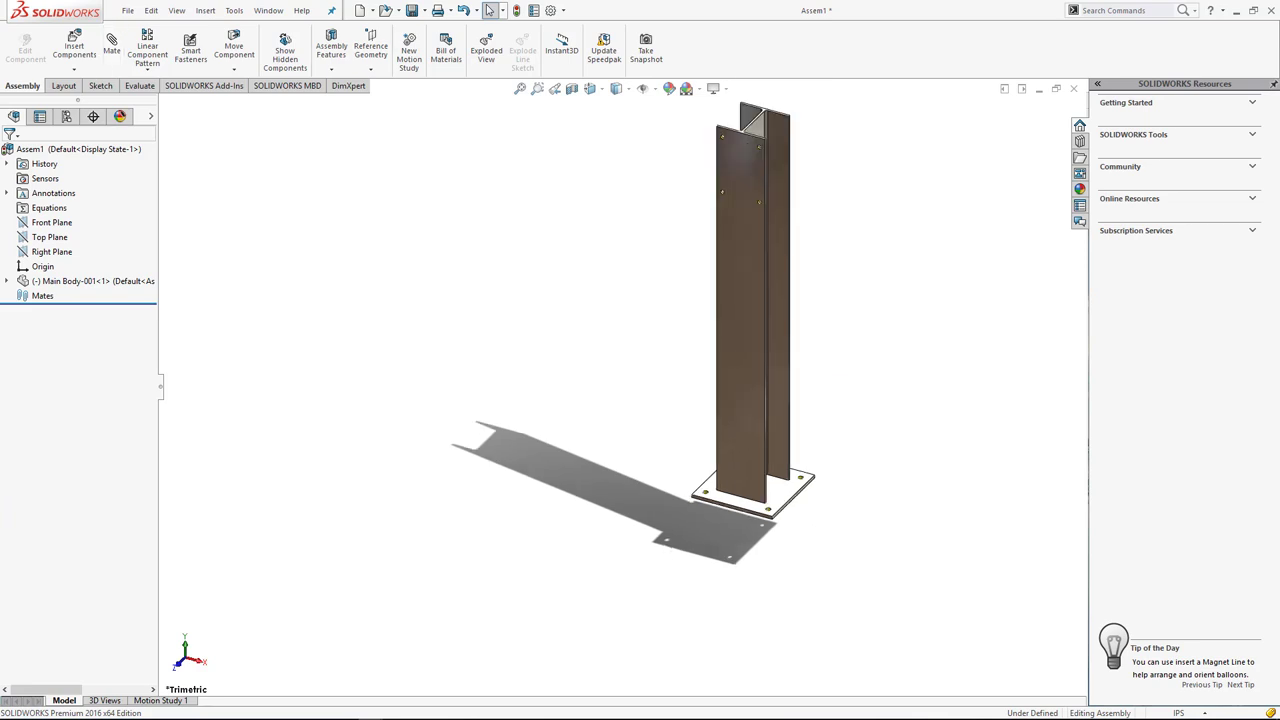
Mate the assembly Top Plane coincident with the base plate's bottom face.
{"action": "left_click", "coordinate": [112, 48]}
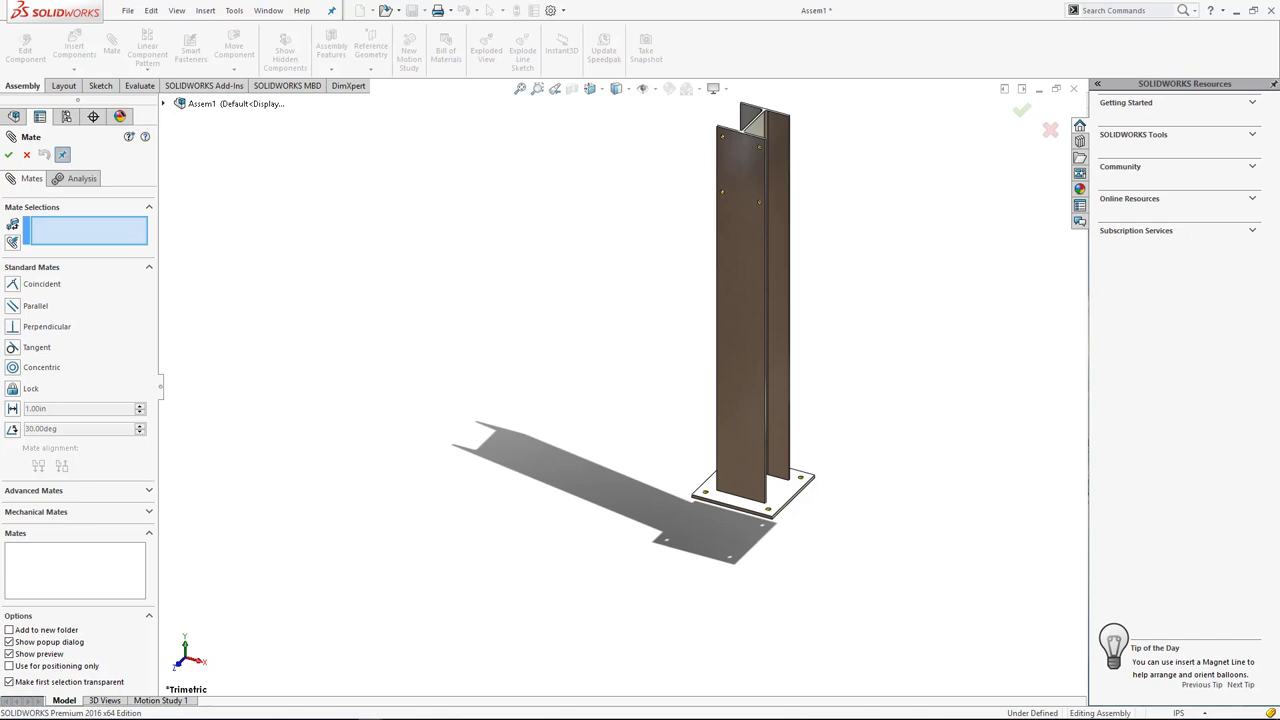
{"action": "left_click", "coordinate": [164, 103]}
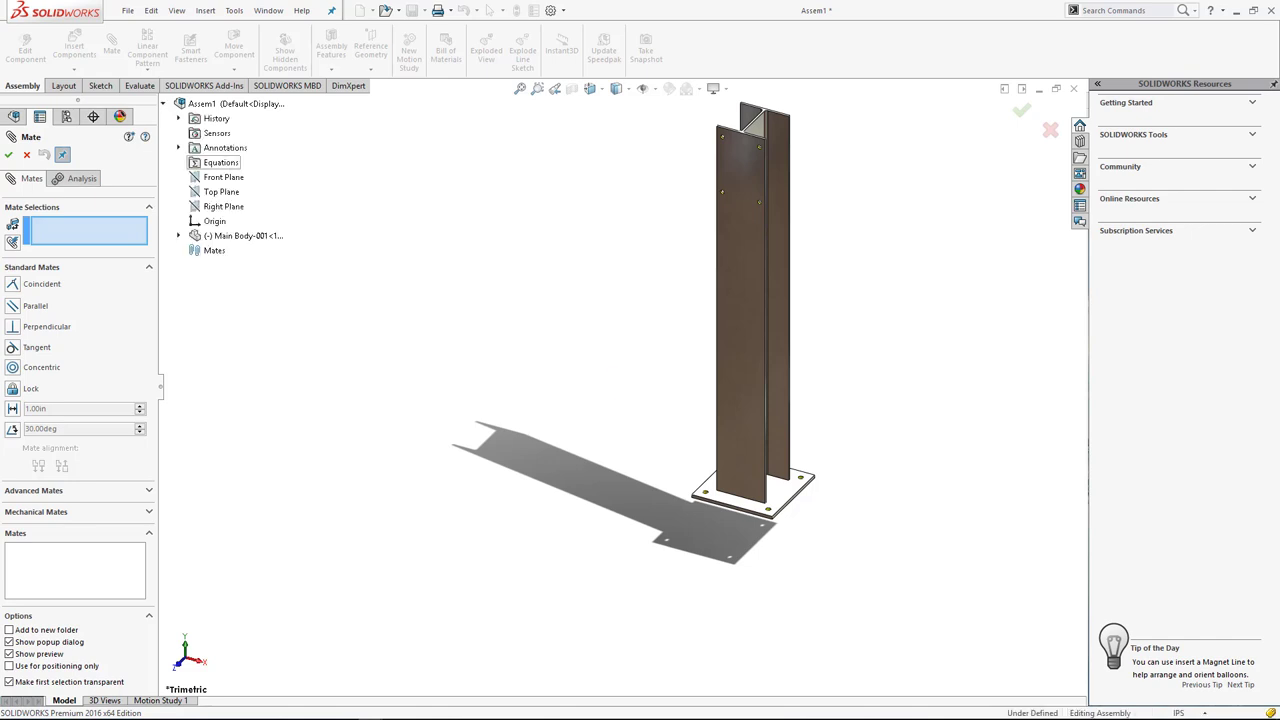
{"action": "left_click", "coordinate": [221, 191]}
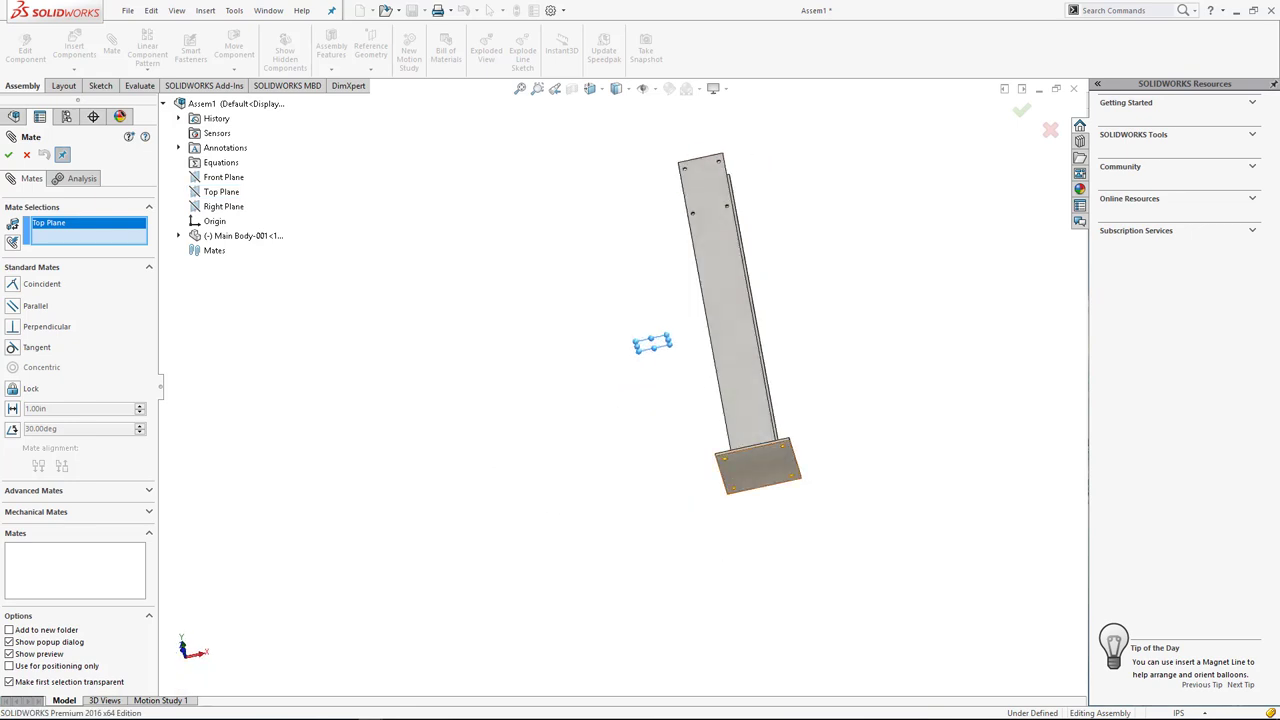
{"action": "left_click", "coordinate": [756, 463]}
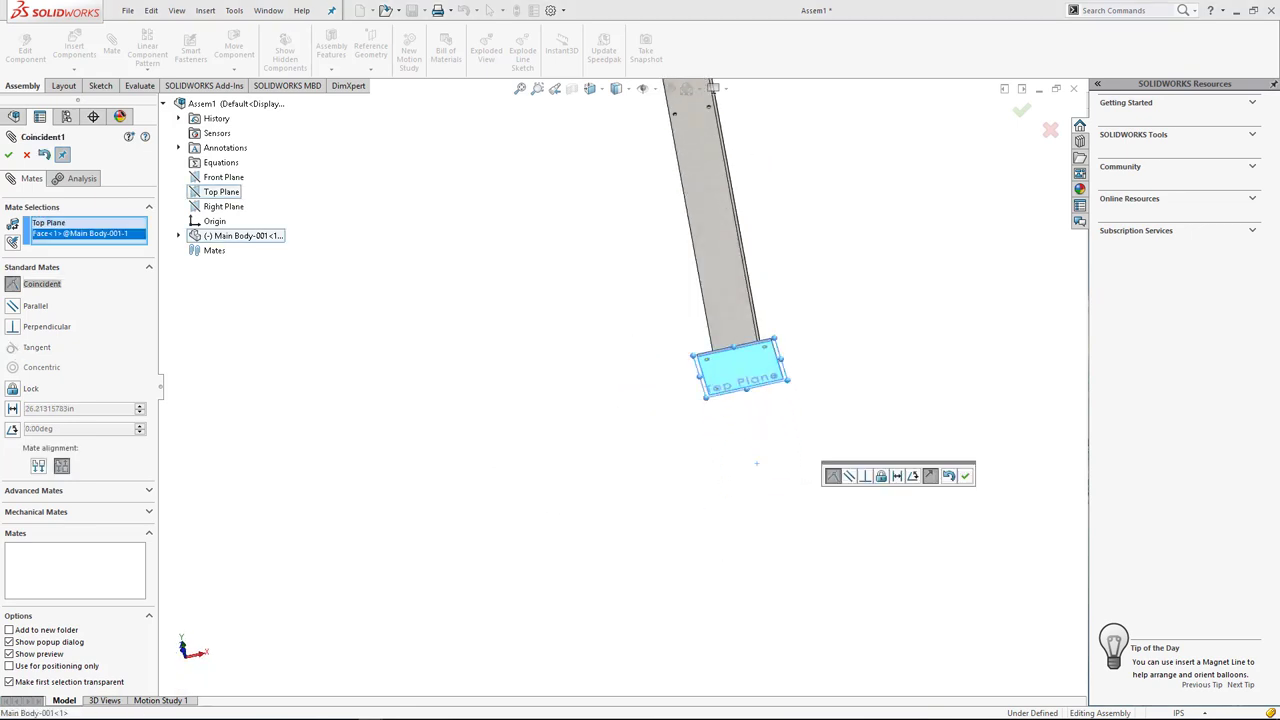
{"action": "left_click", "coordinate": [965, 476]}
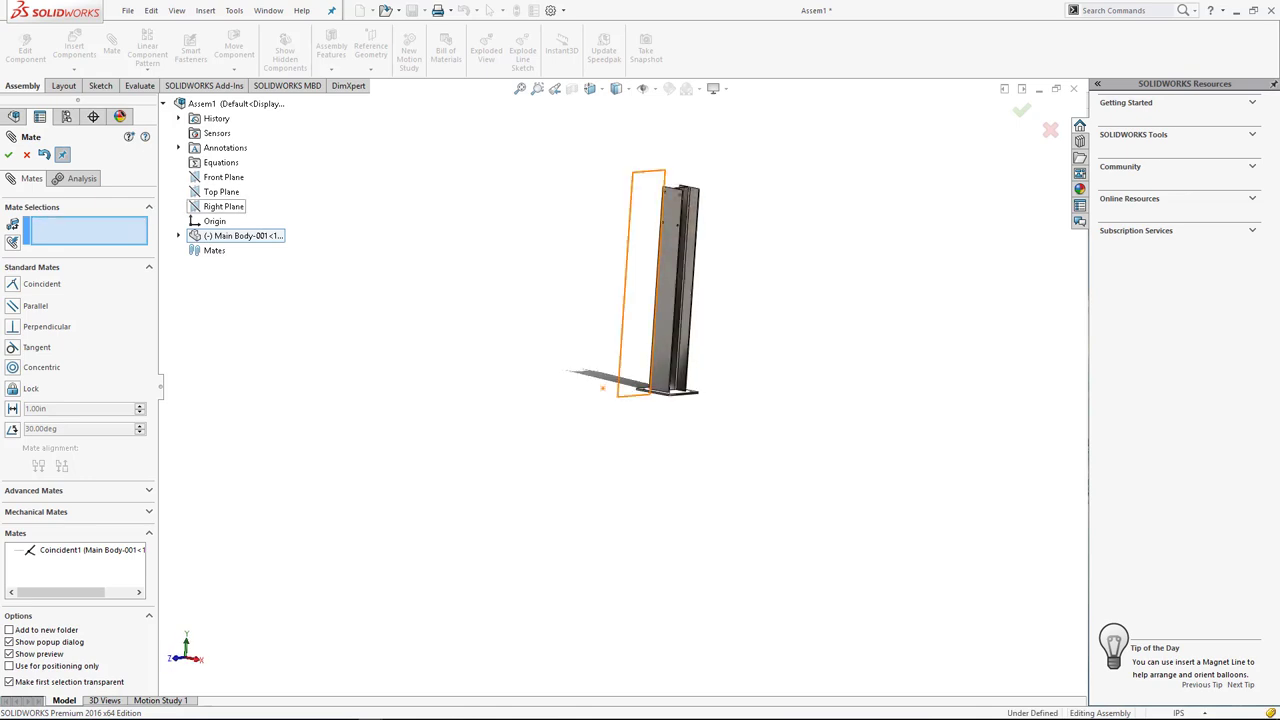
Mate the assembly Right Plane coincident with the column's Right Plane.
{"action": "left_click", "coordinate": [223, 206]}
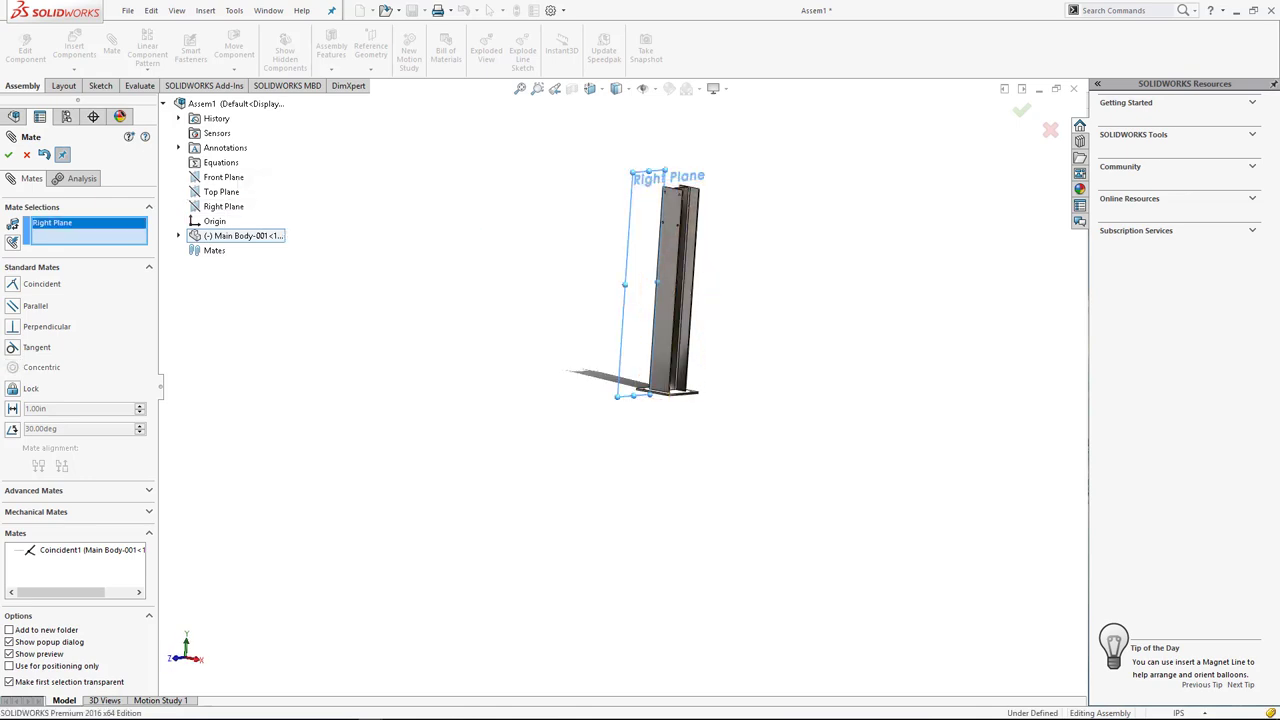
{"action": "left_click", "coordinate": [179, 235]}
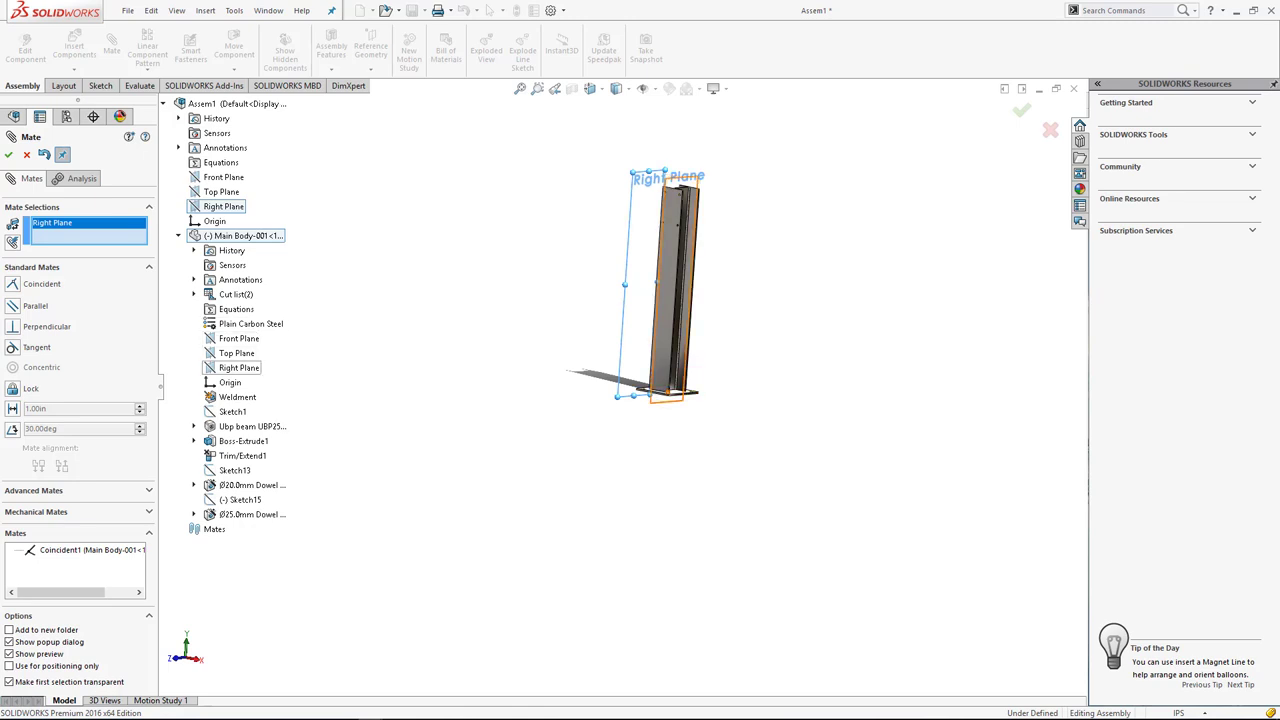
{"action": "left_click", "coordinate": [239, 367]}
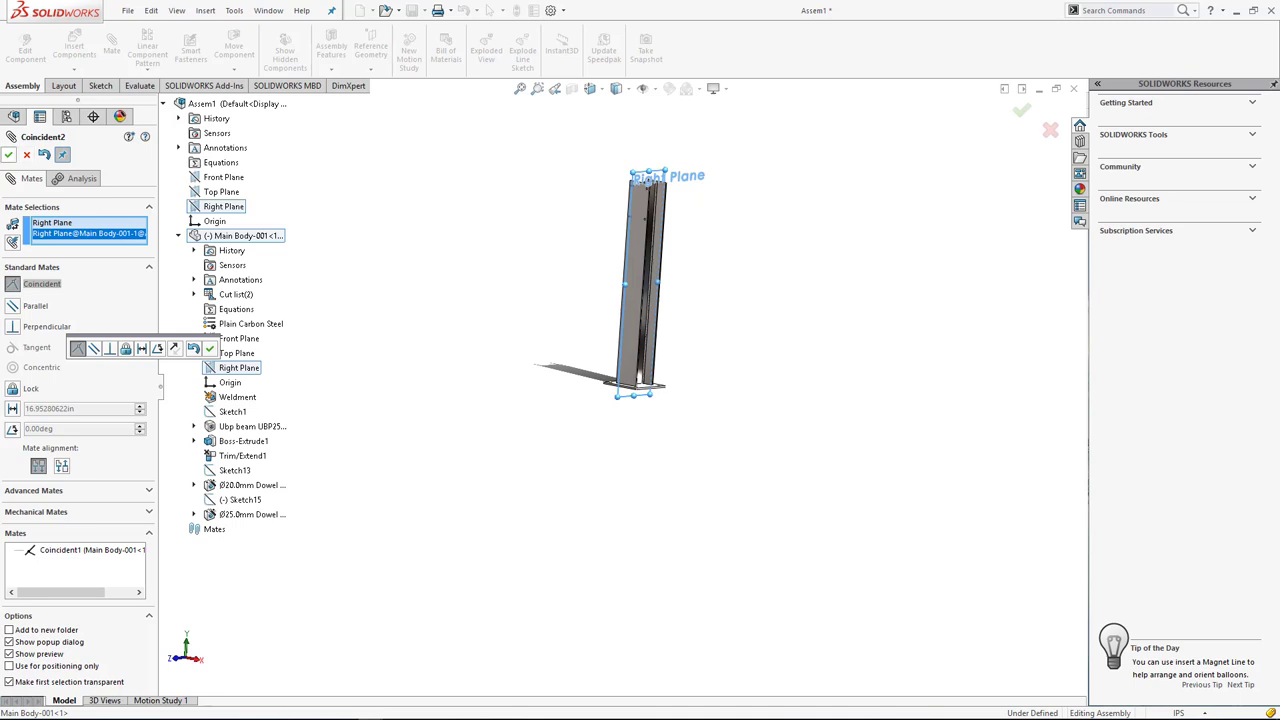
{"action": "left_click", "coordinate": [9, 154]}
{"action": "key", "text": "ctrl+7"}
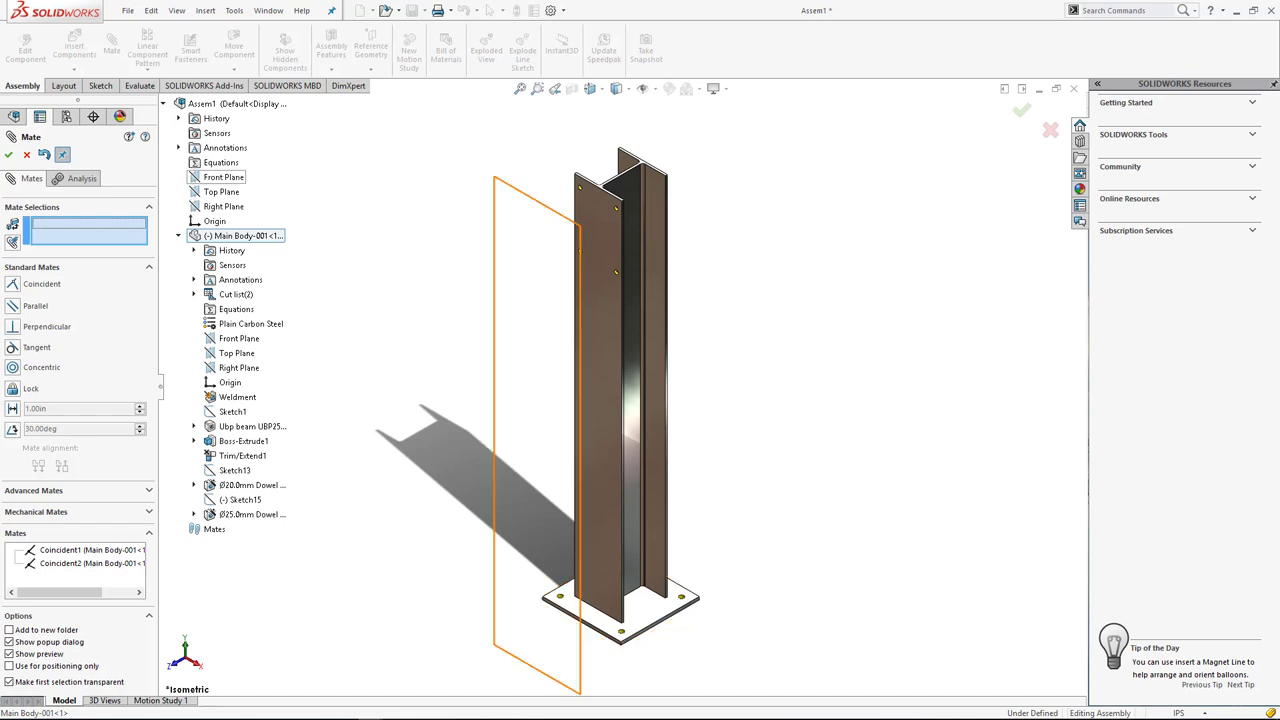
Mate the assembly Front Plane coincident with the column's Front Plane, fully defining it.
{"action": "left_click", "coordinate": [224, 177]}
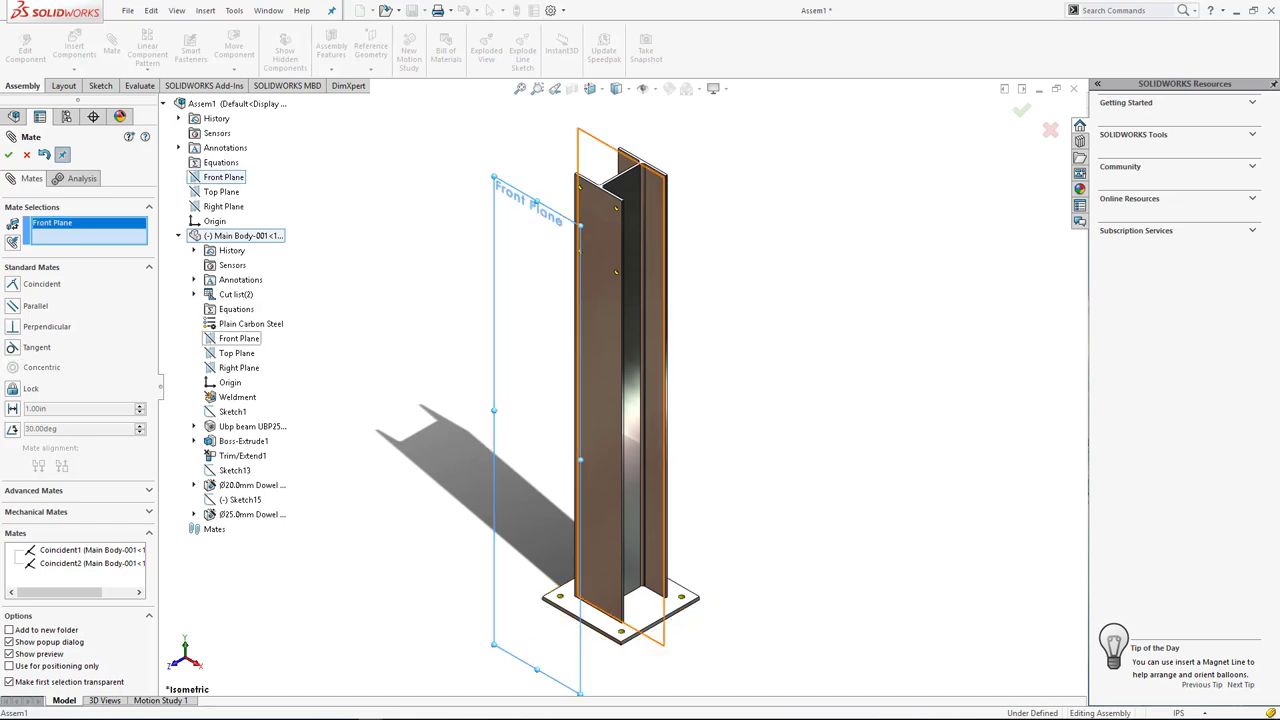
{"action": "left_click", "coordinate": [239, 338]}
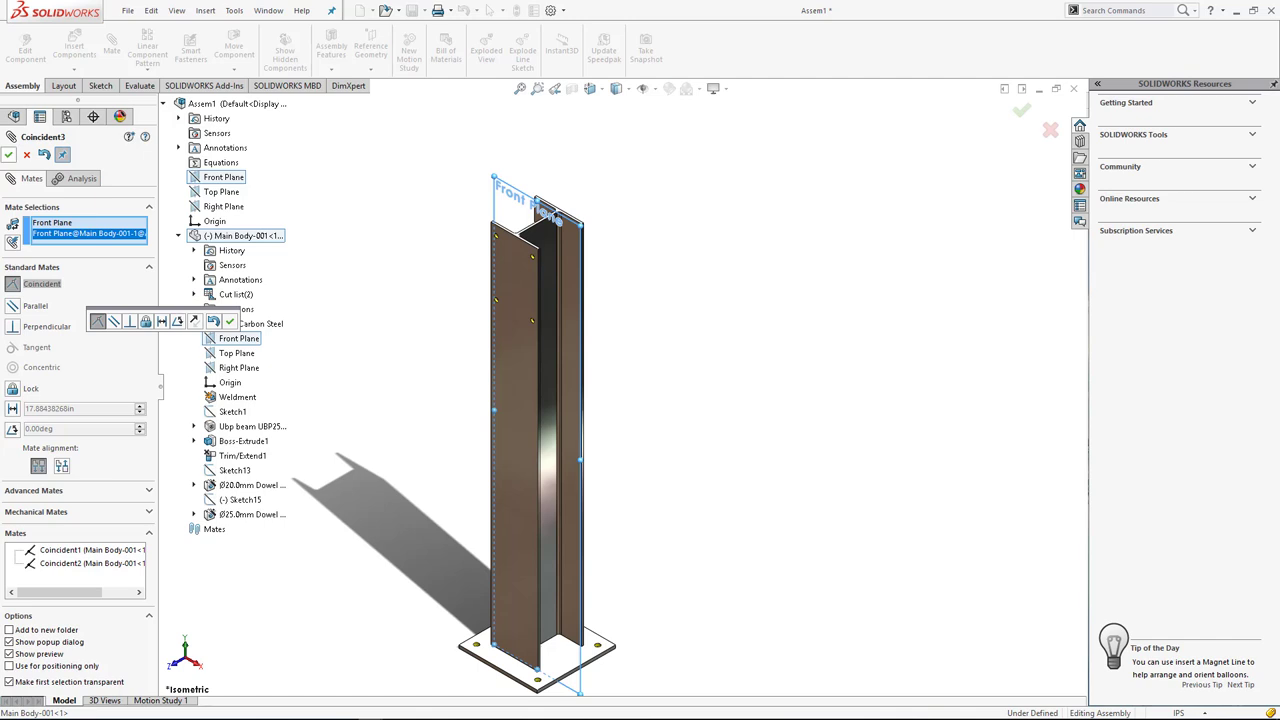
{"action": "key", "text": "Return"}
{"action": "key", "text": "f"}
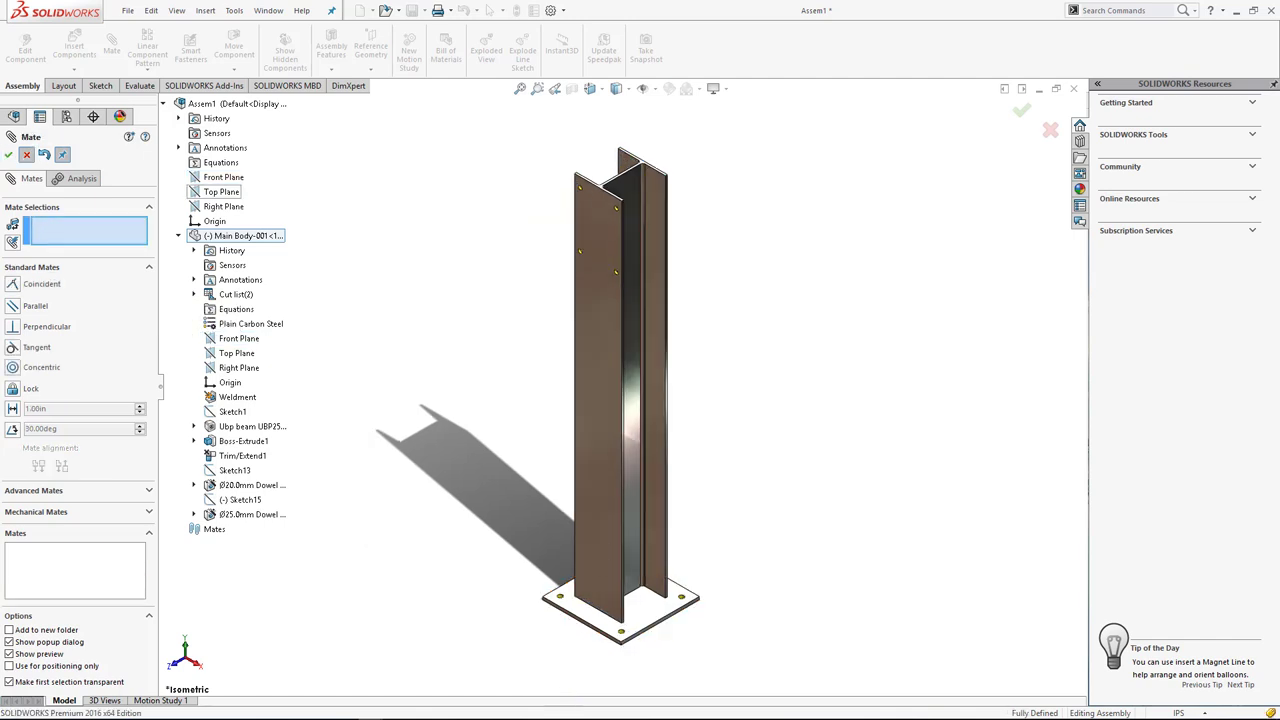
{"action": "left_click", "coordinate": [27, 154]}
{"action": "left_click", "coordinate": [74, 68]}
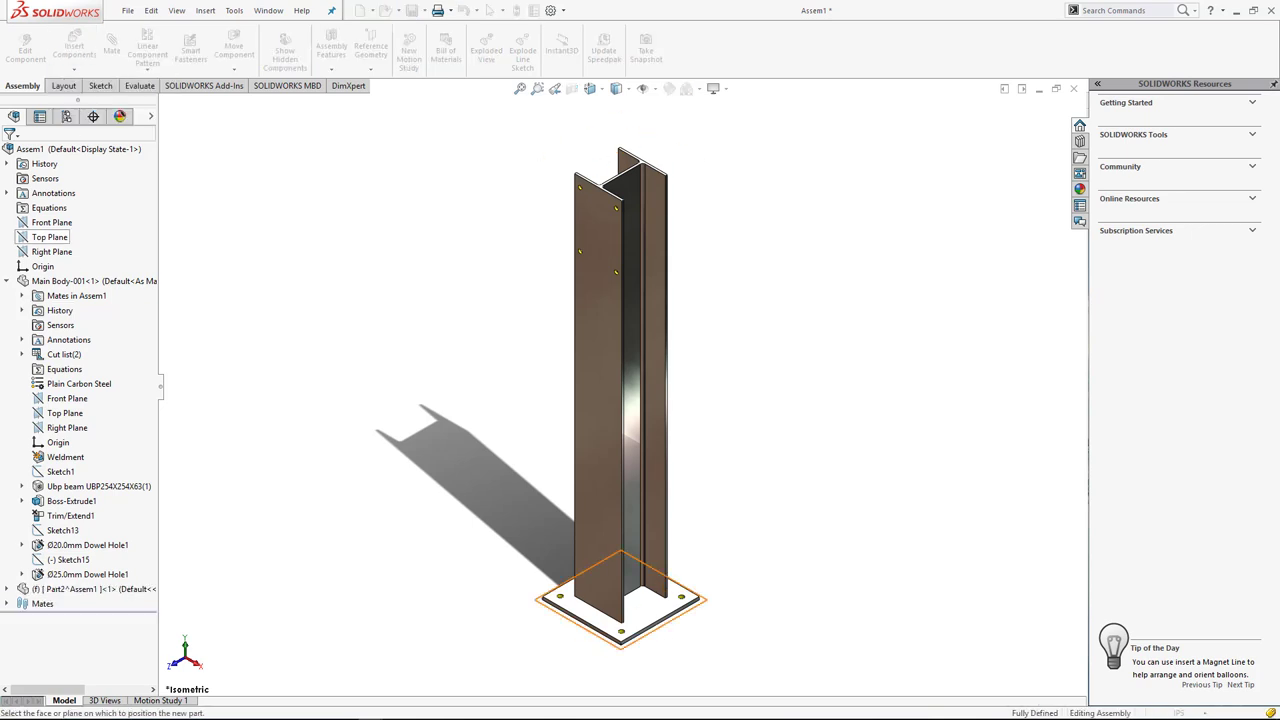
Insert a new part on the base plate and sketch a horizontal line left from the column top.
{"action": "left_click", "coordinate": [52, 251]}
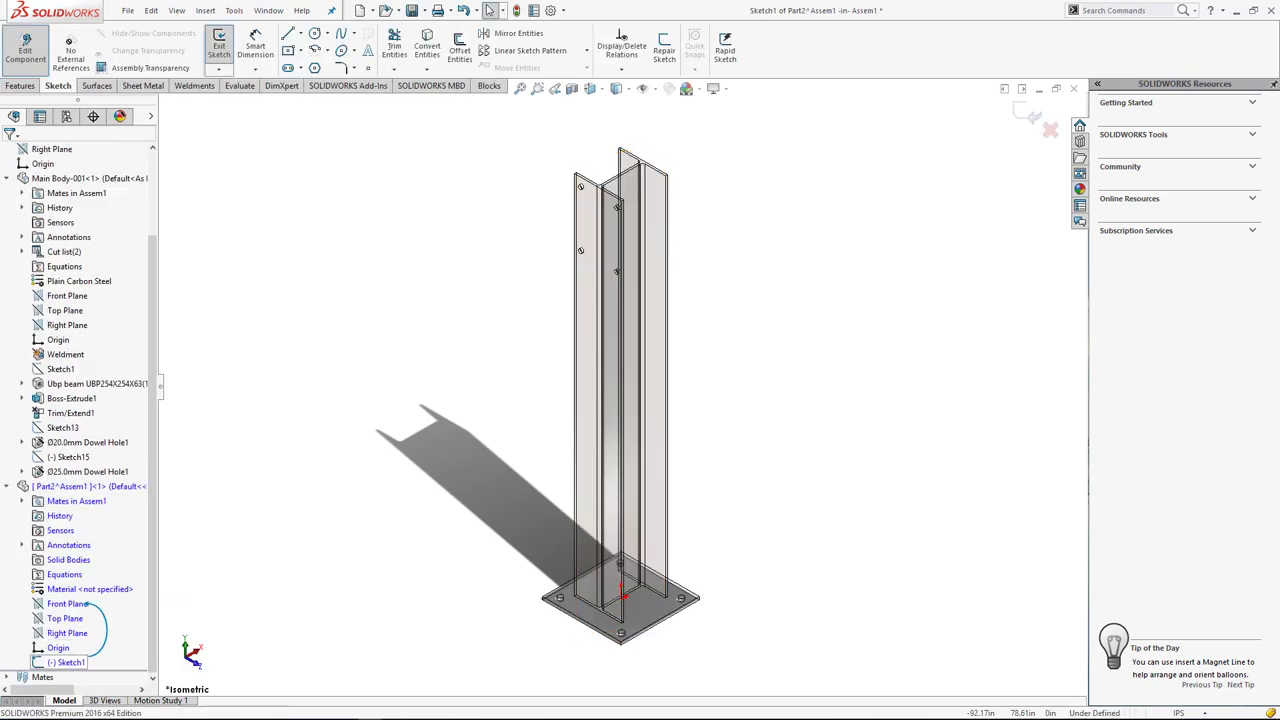
{"action": "left_click", "coordinate": [70, 662]}
{"action": "left_click", "coordinate": [95, 644]}
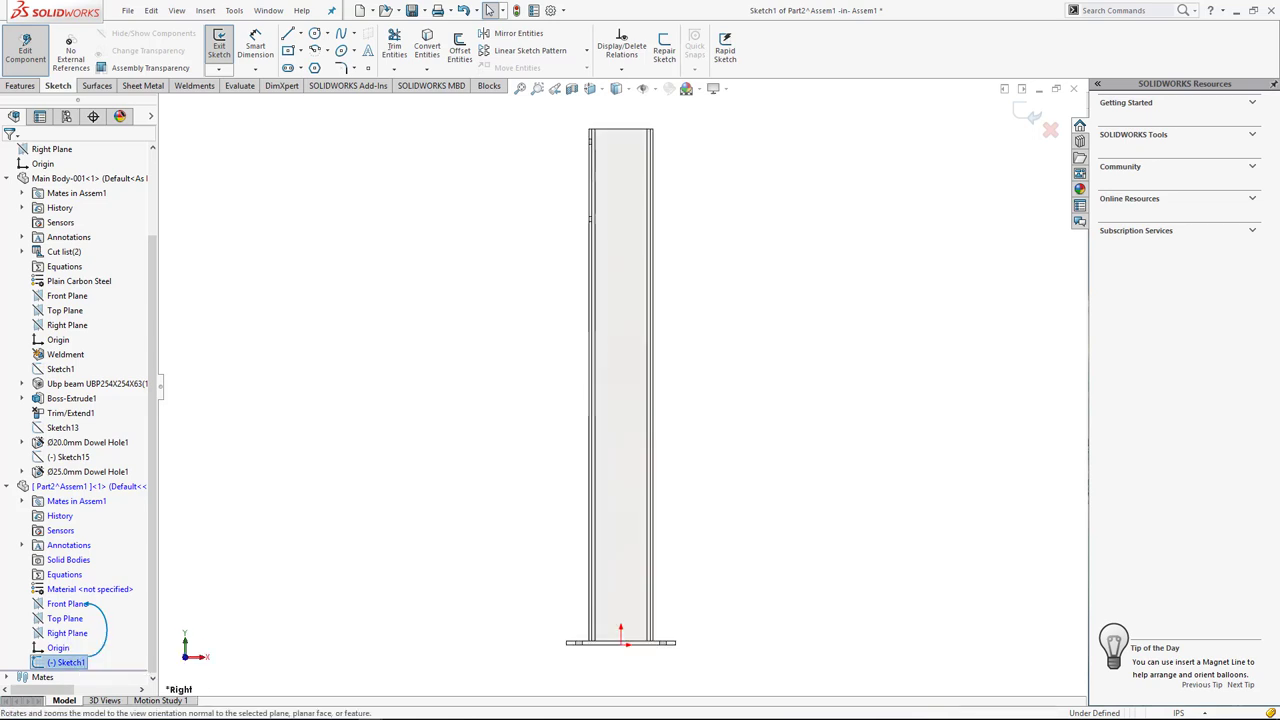
{"action": "left_click", "coordinate": [288, 33]}
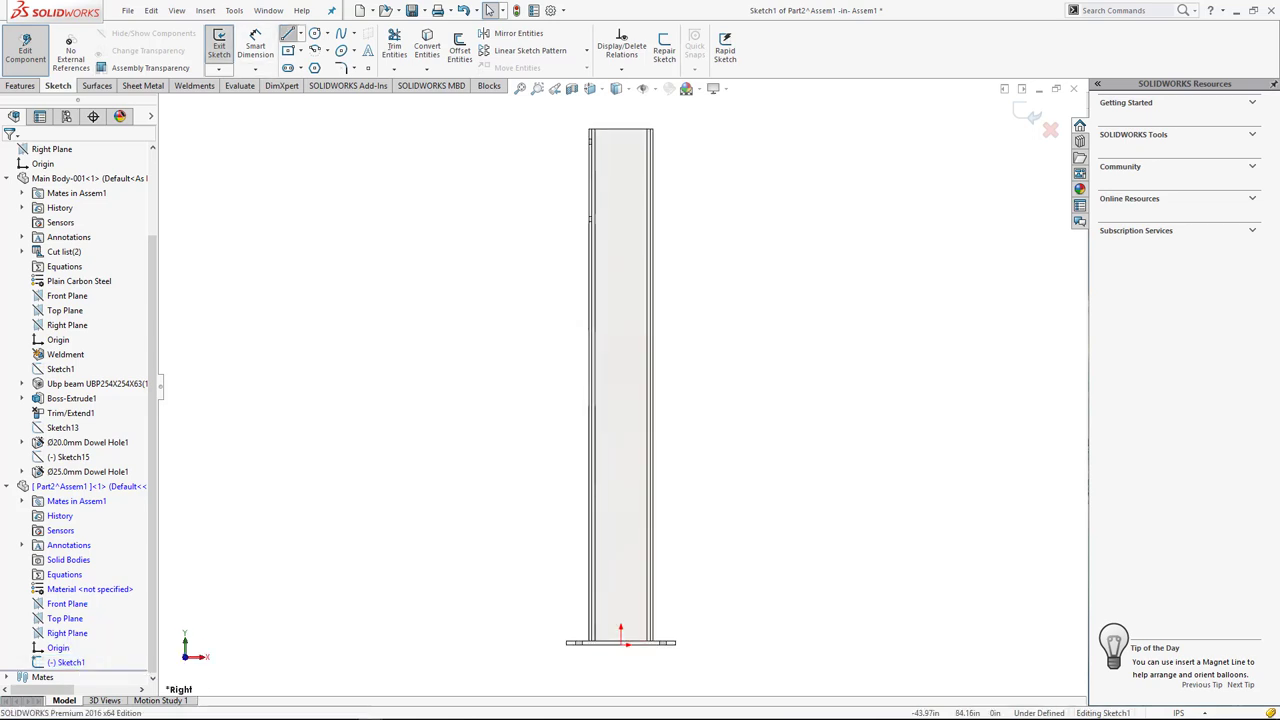
{"action": "left_click", "coordinate": [588, 384]}
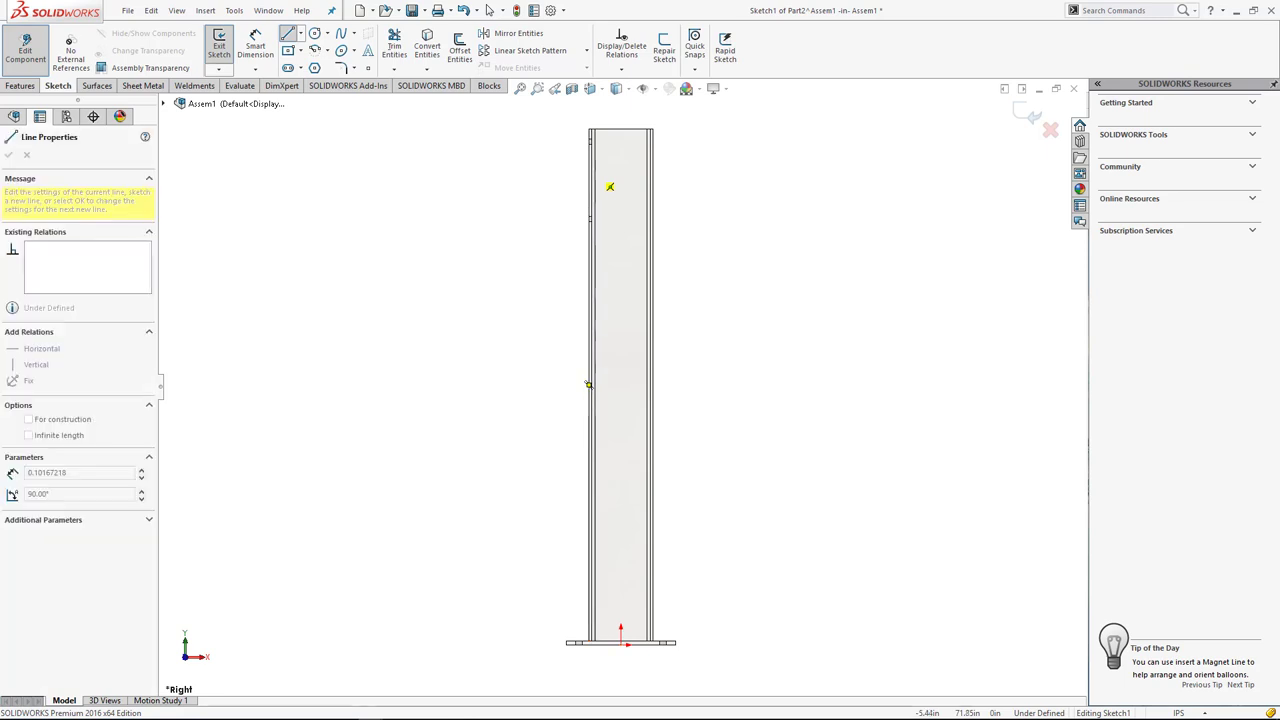
{"action": "left_click", "coordinate": [194, 174]}
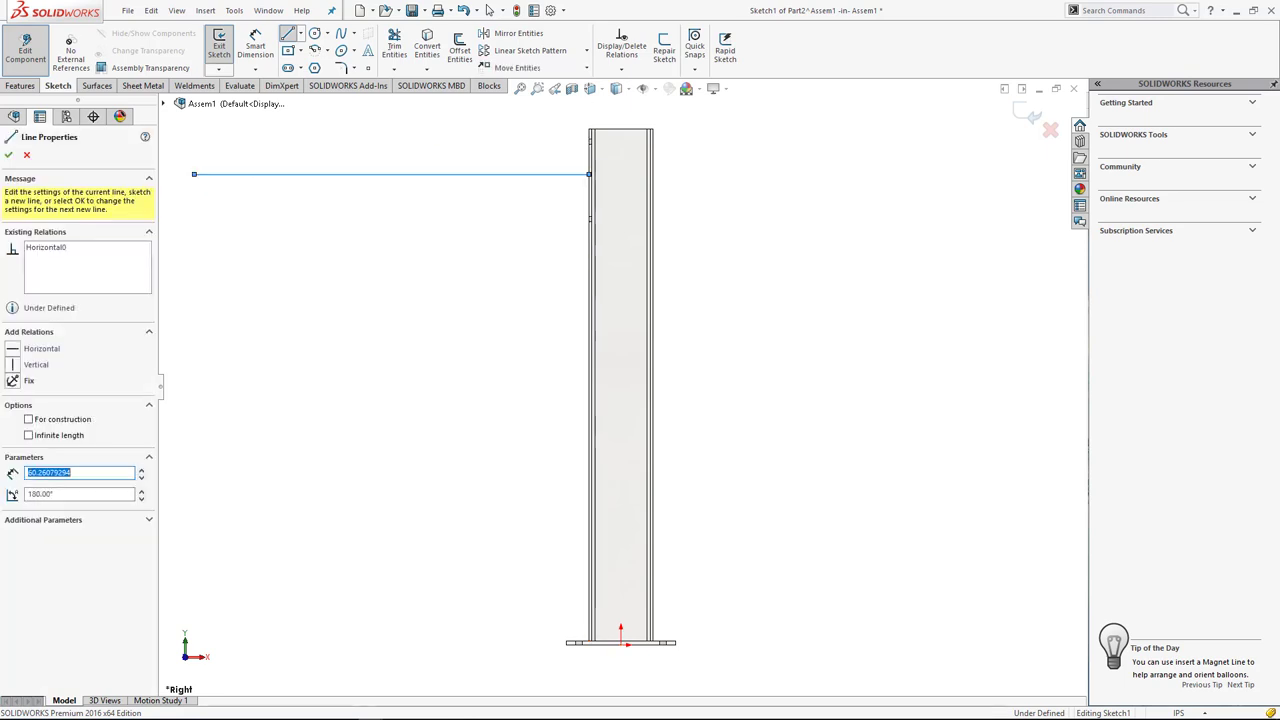
{"action": "key", "text": "Escape"}
Exit the sketch and start a Structural Member with BSI UBP254x254x63.
{"action": "left_click", "coordinate": [255, 45]}
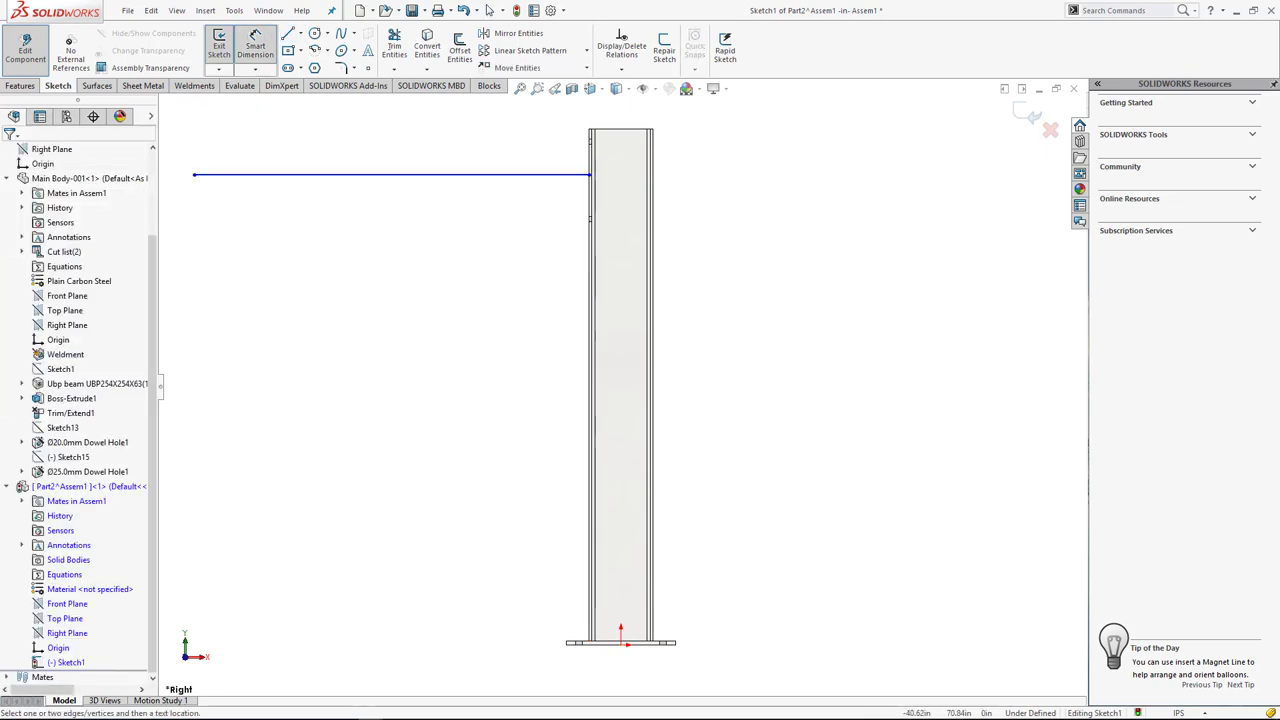
{"action": "left_click", "coordinate": [490, 10]}
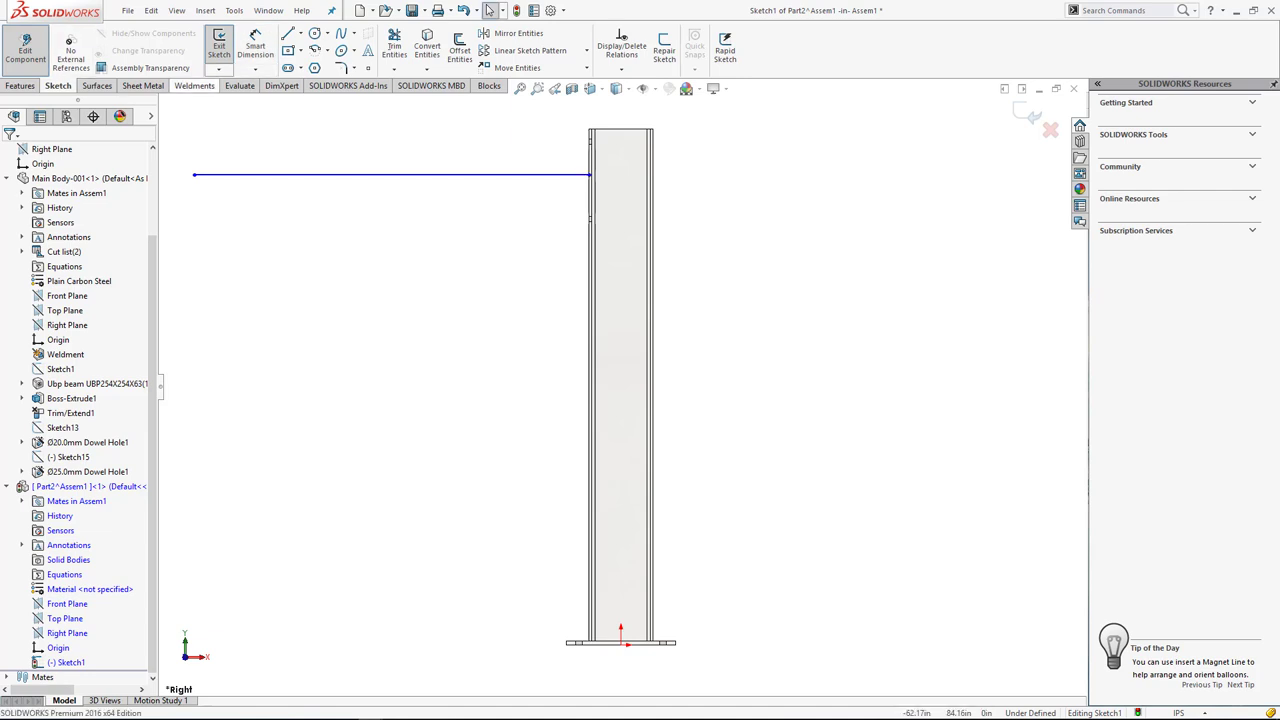
{"action": "left_click", "coordinate": [195, 85]}
{"action": "left_click", "coordinate": [297, 50]}
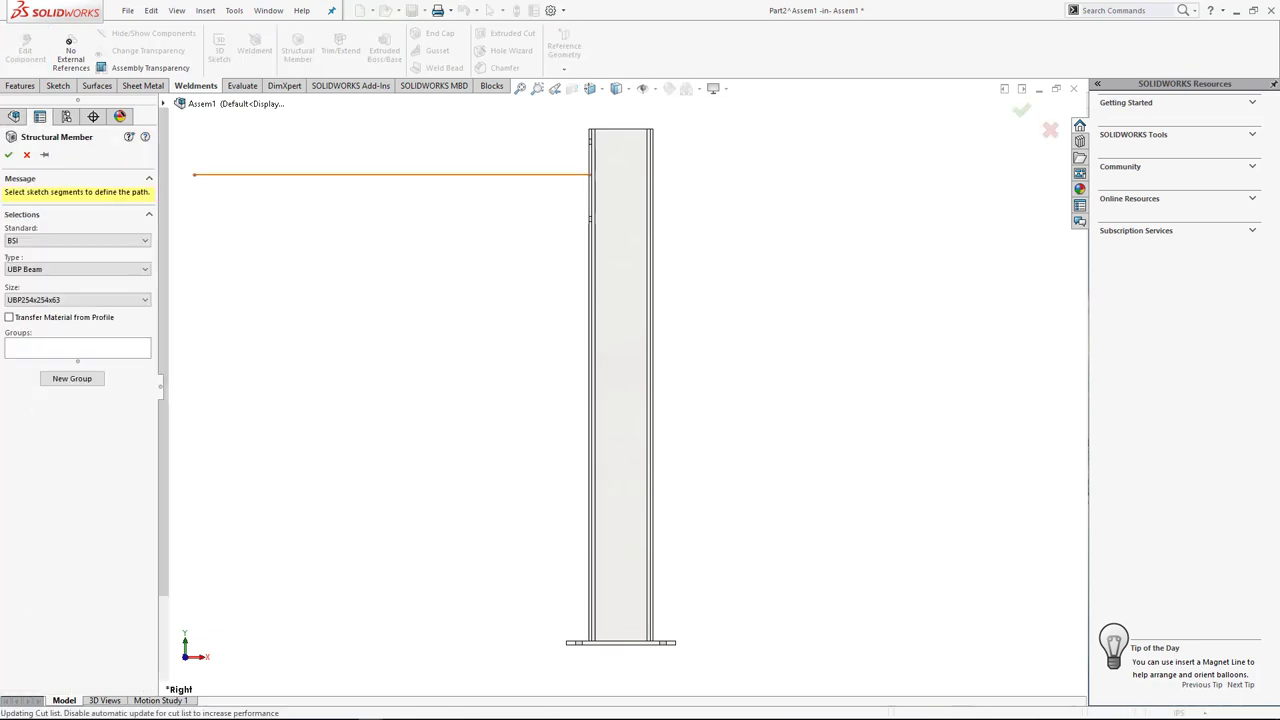
Use the sketched line as the structural member path and view the beam preview isometrically.
{"action": "left_click", "coordinate": [400, 175]}
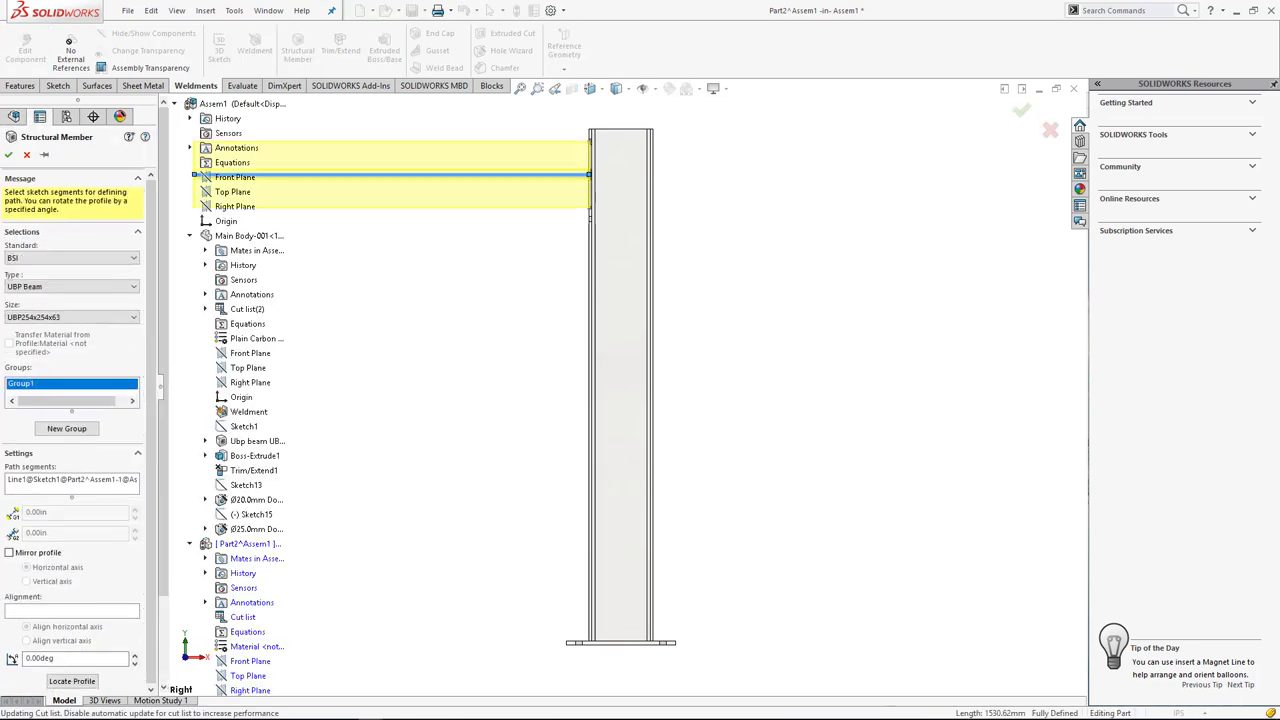
{"action": "key", "text": "ctrl+7"}
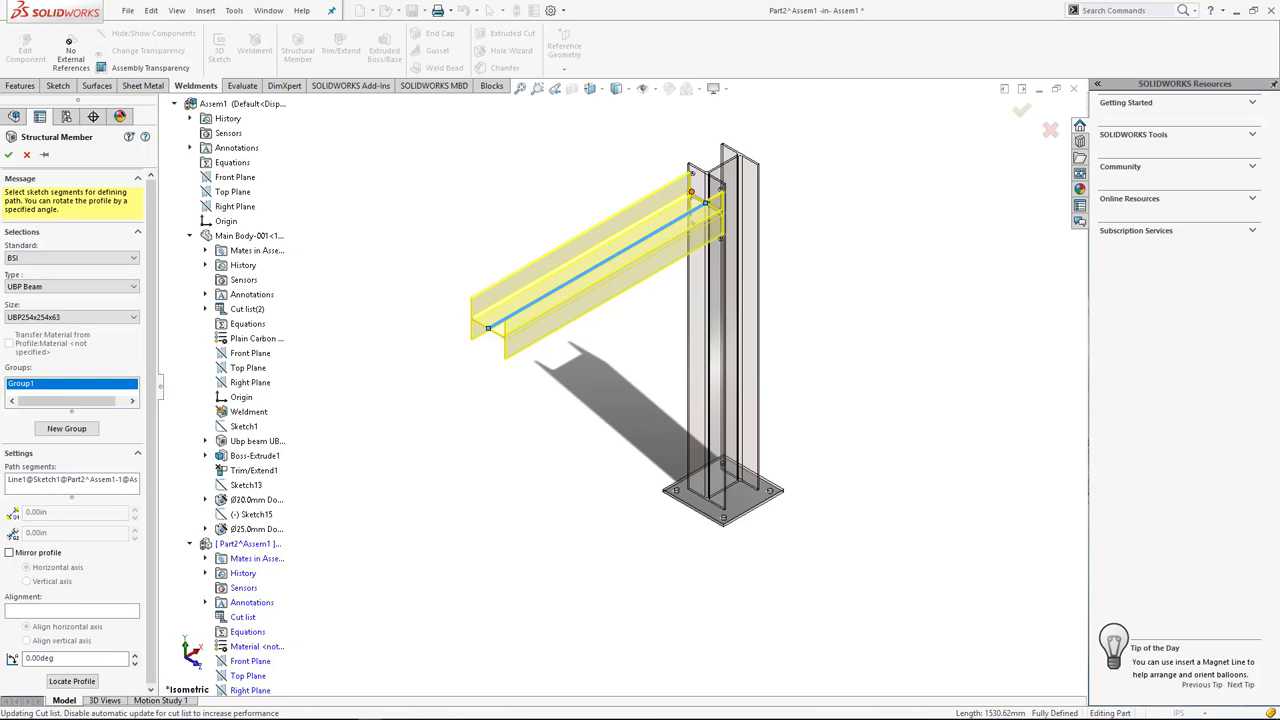
{"action": "scroll", "coordinate": [650, 160], "scroll_direction": "down", "scroll_amount": 2}
{"action": "scroll", "coordinate": [650, 160], "scroll_direction": "down", "scroll_amount": 1}
{"action": "middle_click_drag", "start_coordinate": [701, 273], "coordinate": [710, 272]}
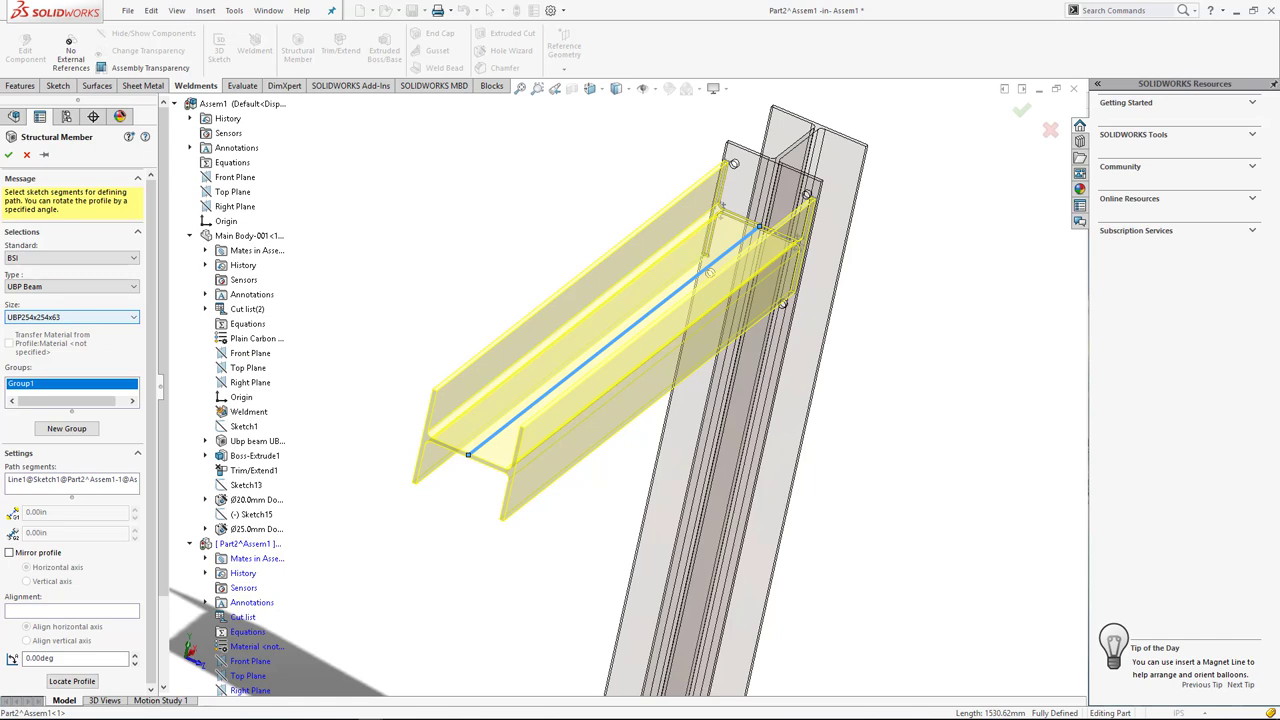
Try square tube RHS100x100x4, then settle on the UB Beam UB203x133x25 profile.
{"action": "left_click", "coordinate": [70, 317]}
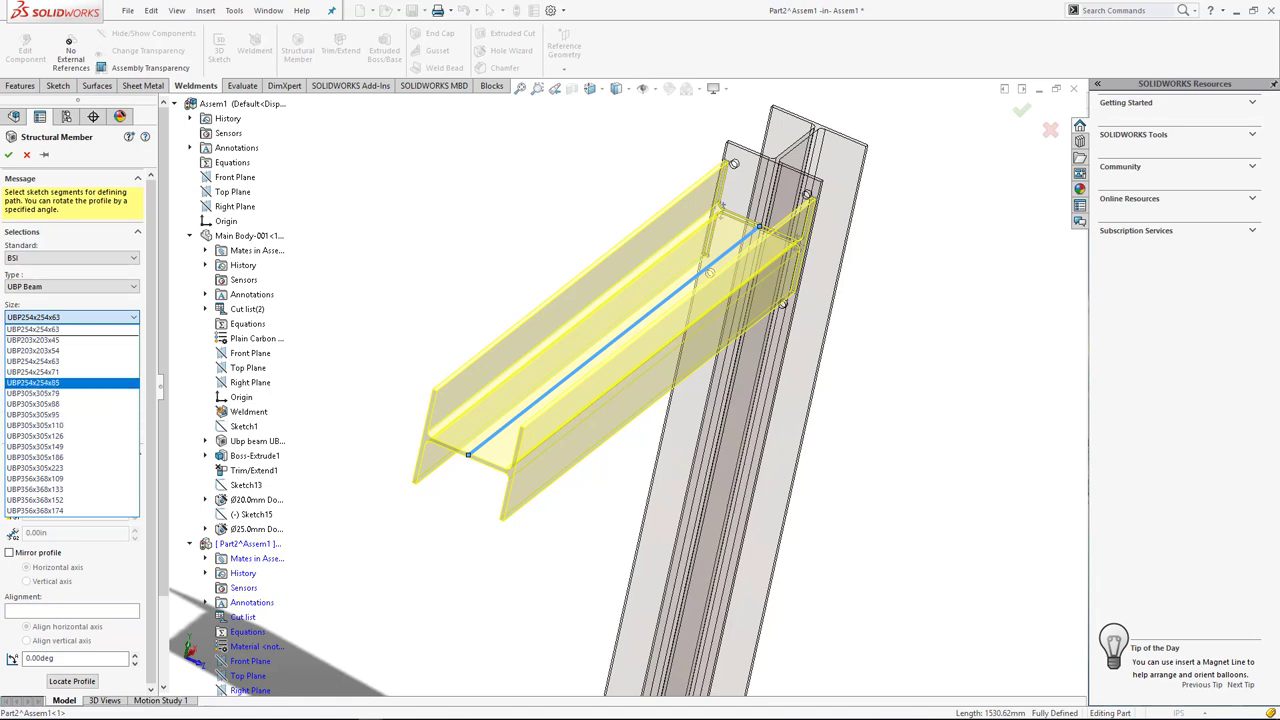
{"action": "left_click", "coordinate": [35, 361]}
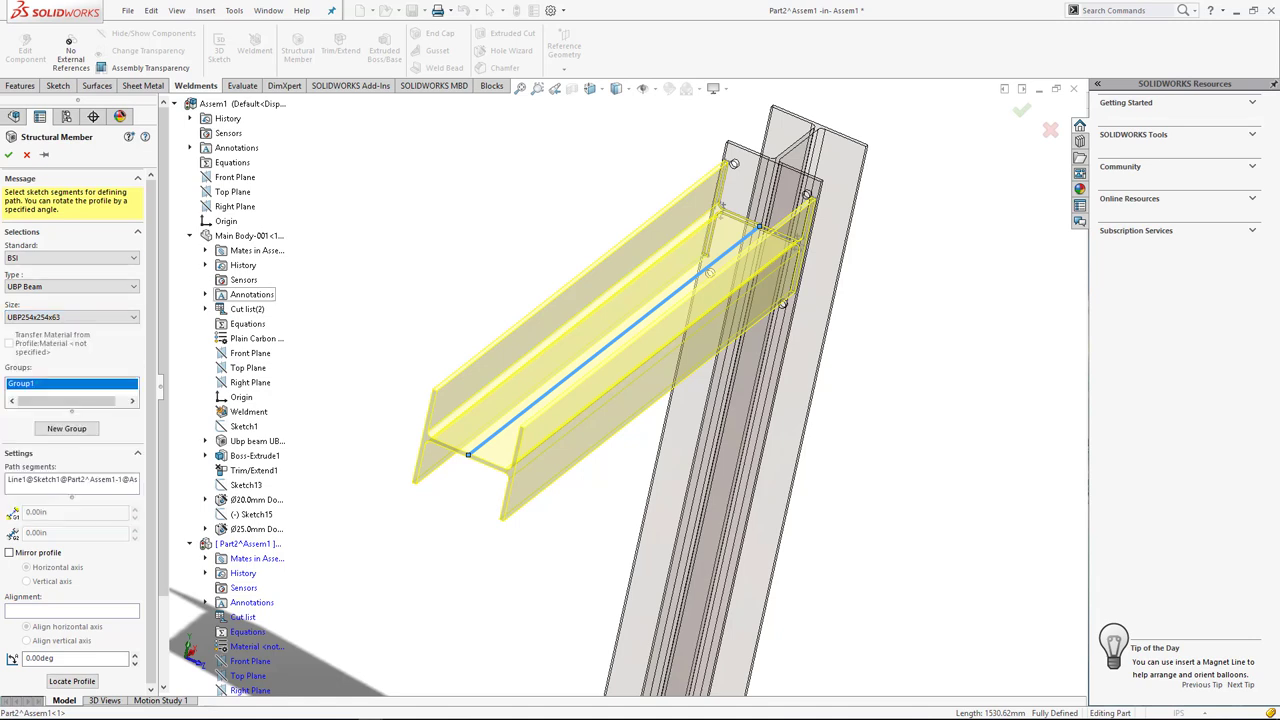
{"action": "left_click", "coordinate": [70, 286]}
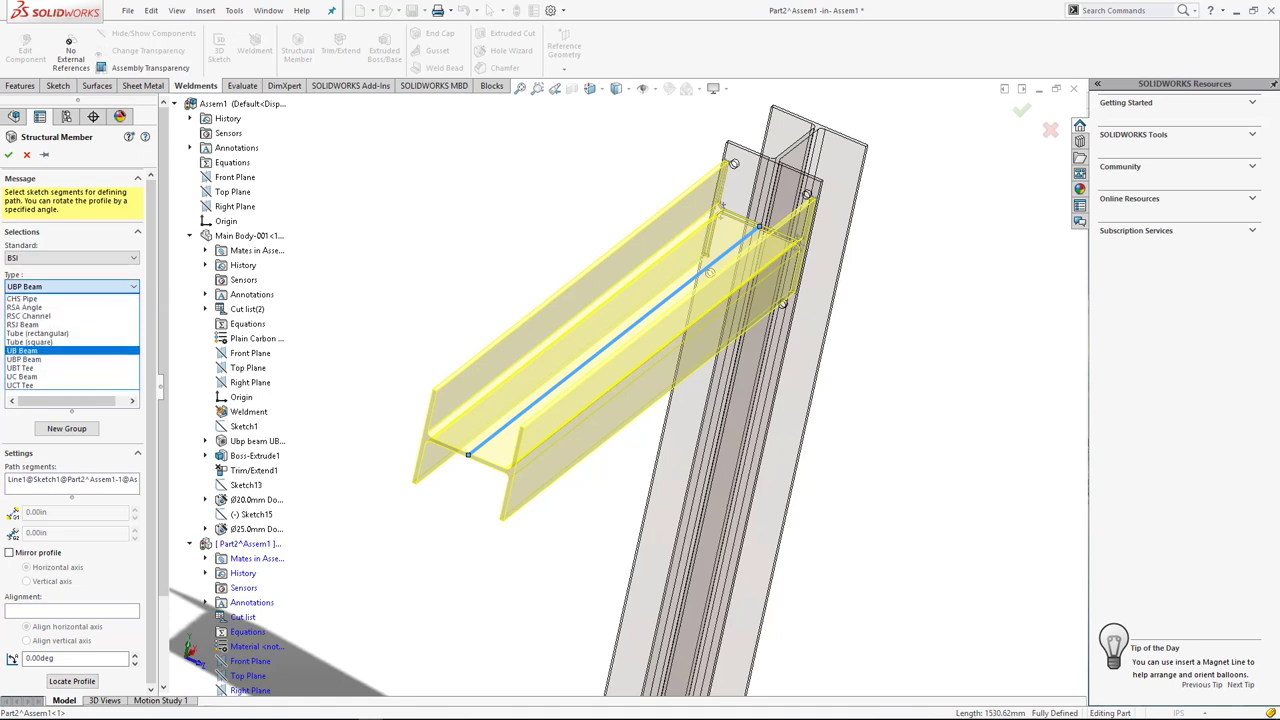
{"action": "left_click", "coordinate": [30, 341]}
{"action": "left_click", "coordinate": [70, 316]}
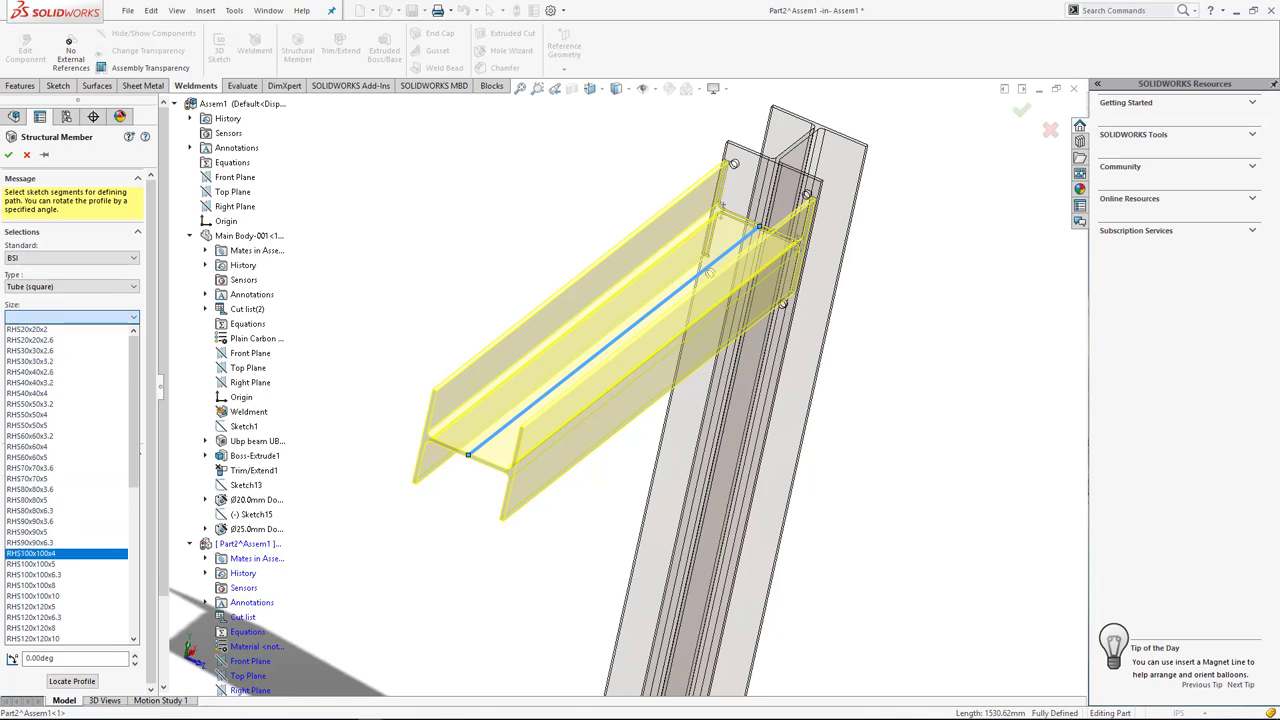
{"action": "left_click", "coordinate": [40, 553]}
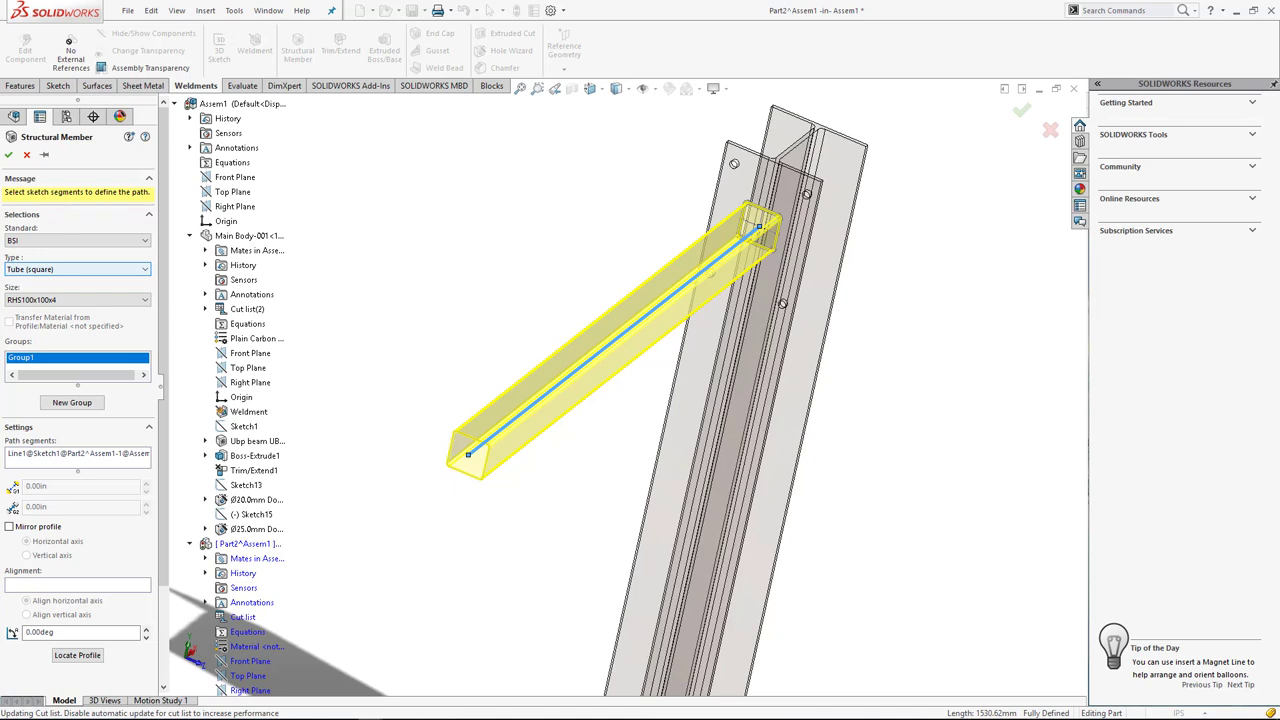
{"action": "left_click", "coordinate": [77, 269]}
{"action": "left_click", "coordinate": [30, 333]}
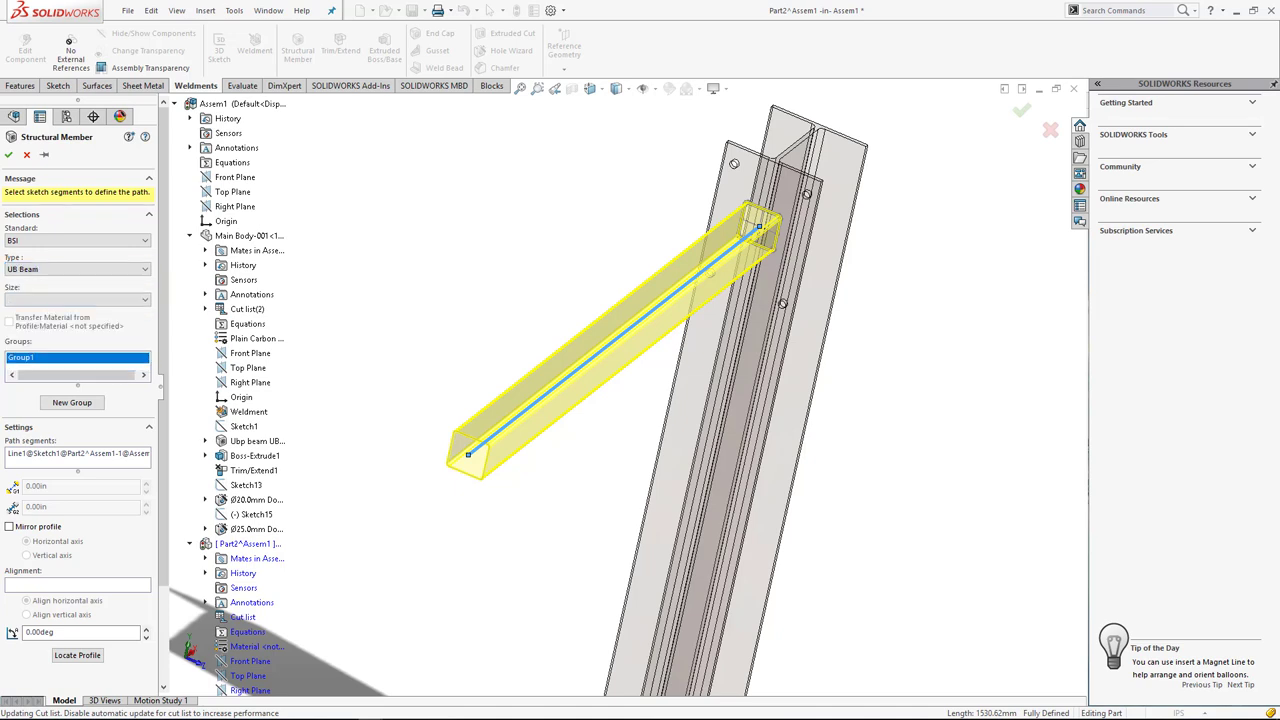
{"action": "left_click", "coordinate": [77, 299]}
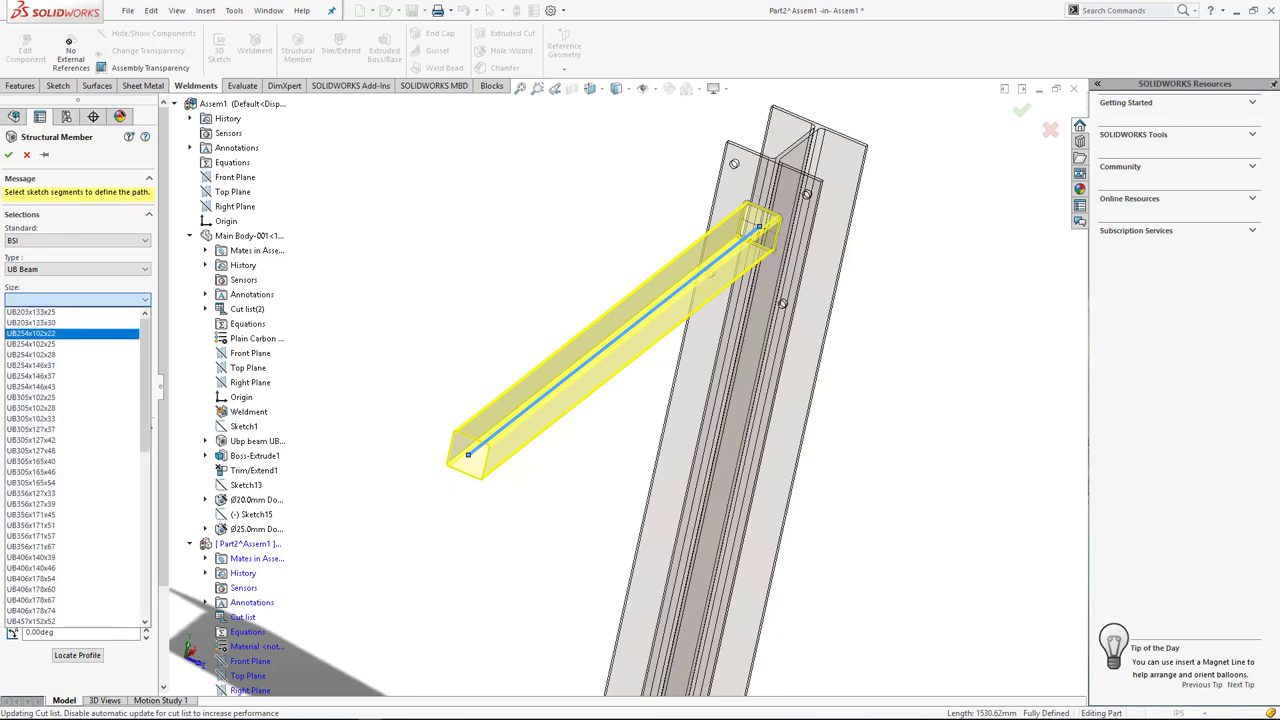
{"action": "left_click", "coordinate": [30, 312]}
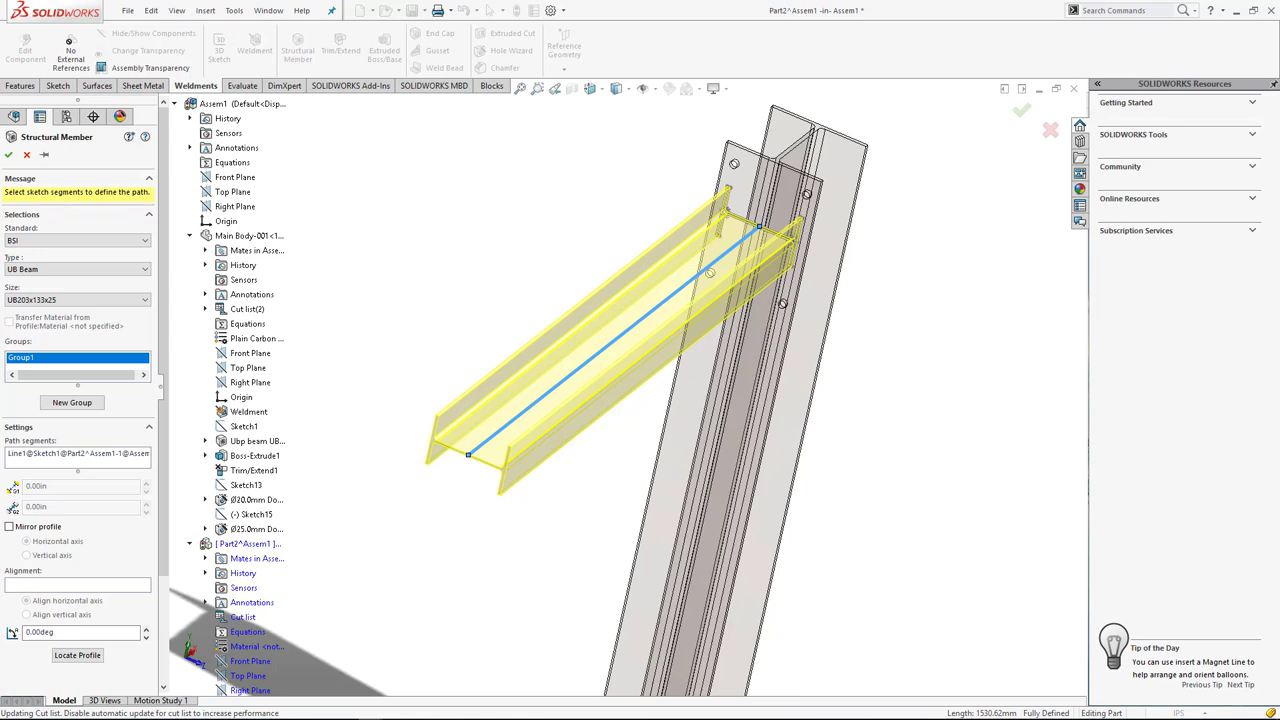
Rotate the beam profile by 90°.
{"action": "left_click", "coordinate": [55, 632]}
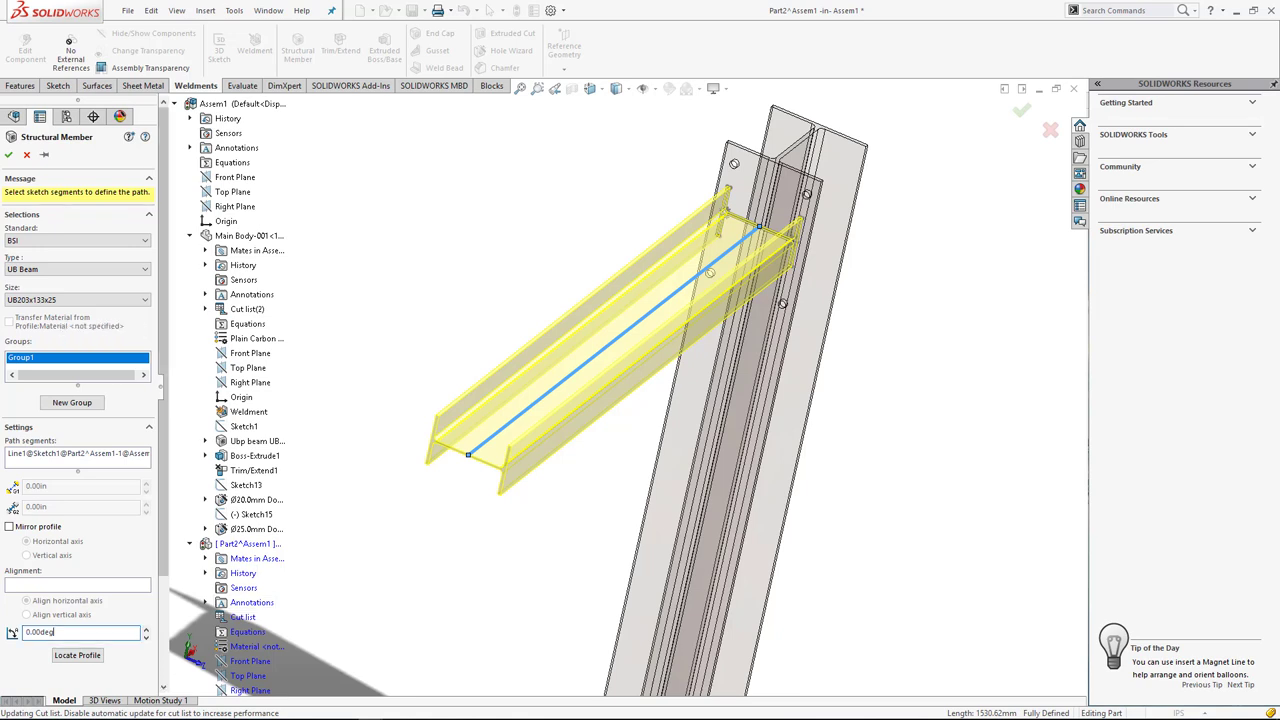
{"action": "double_click", "coordinate": [40, 632]}
{"action": "type", "text": "90"}
{"action": "key", "text": "Return"}
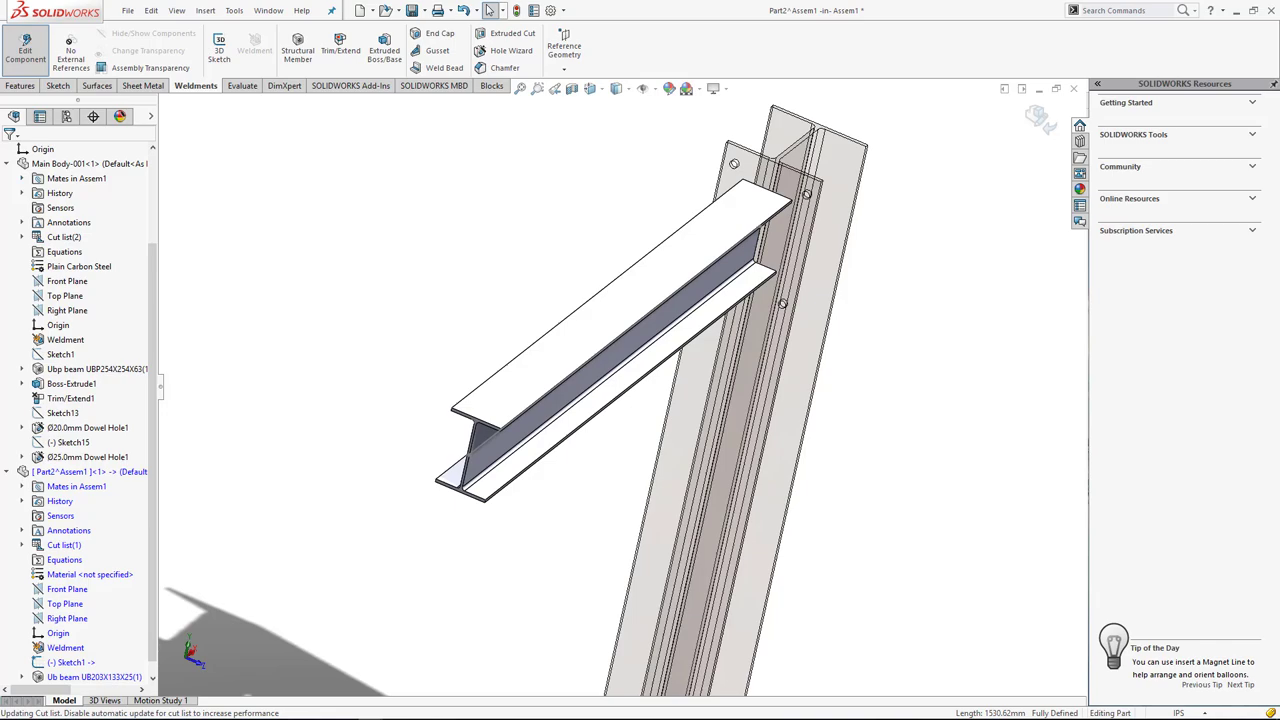
Open a new sketch on the beam's end face at the beam-column joint.
{"action": "mouse_move", "coordinate": [560, 300]}
{"action": "middle_mouse_down"}
{"action": "mouse_move", "coordinate": [541, 335]}
{"action": "mouse_move", "coordinate": [490, 11]}
{"action": "middle_mouse_up"}
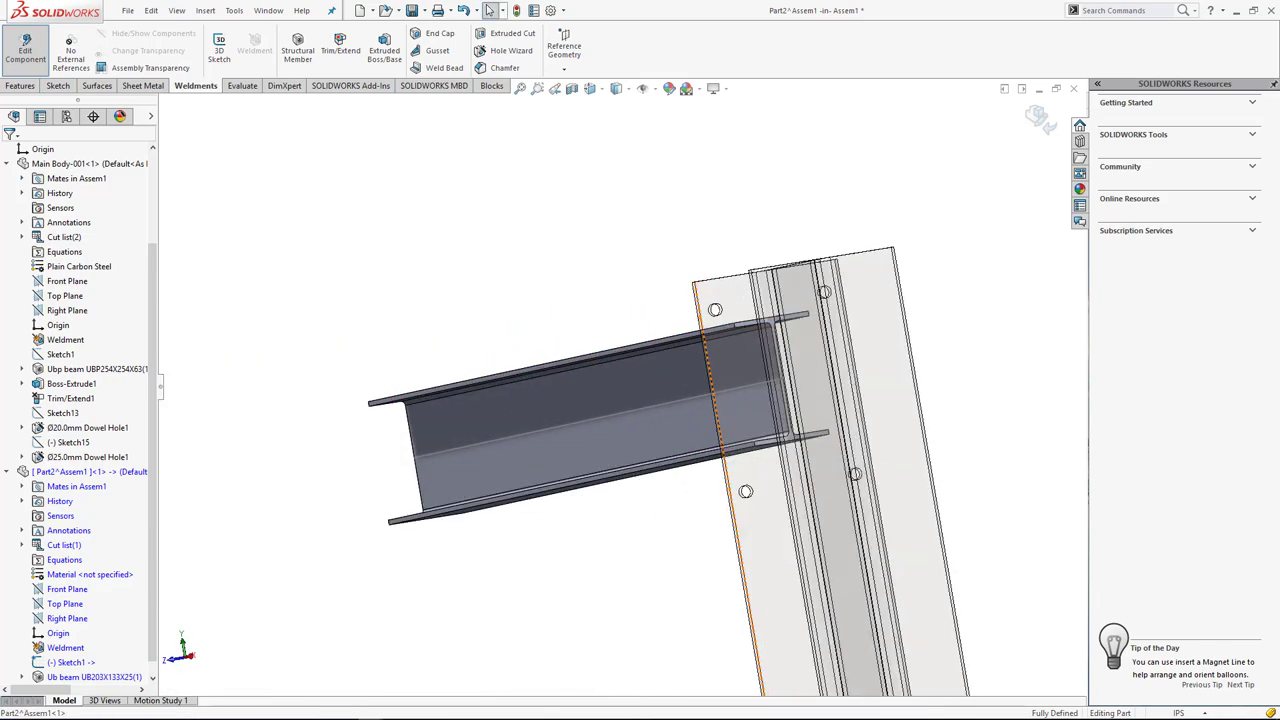
{"action": "scroll", "coordinate": [772, 318], "scroll_direction": "down", "scroll_amount": 2}
{"action": "scroll", "coordinate": [772, 318], "scroll_direction": "down", "scroll_amount": 2}
{"action": "scroll", "coordinate": [772, 318], "scroll_direction": "down", "scroll_amount": 3}
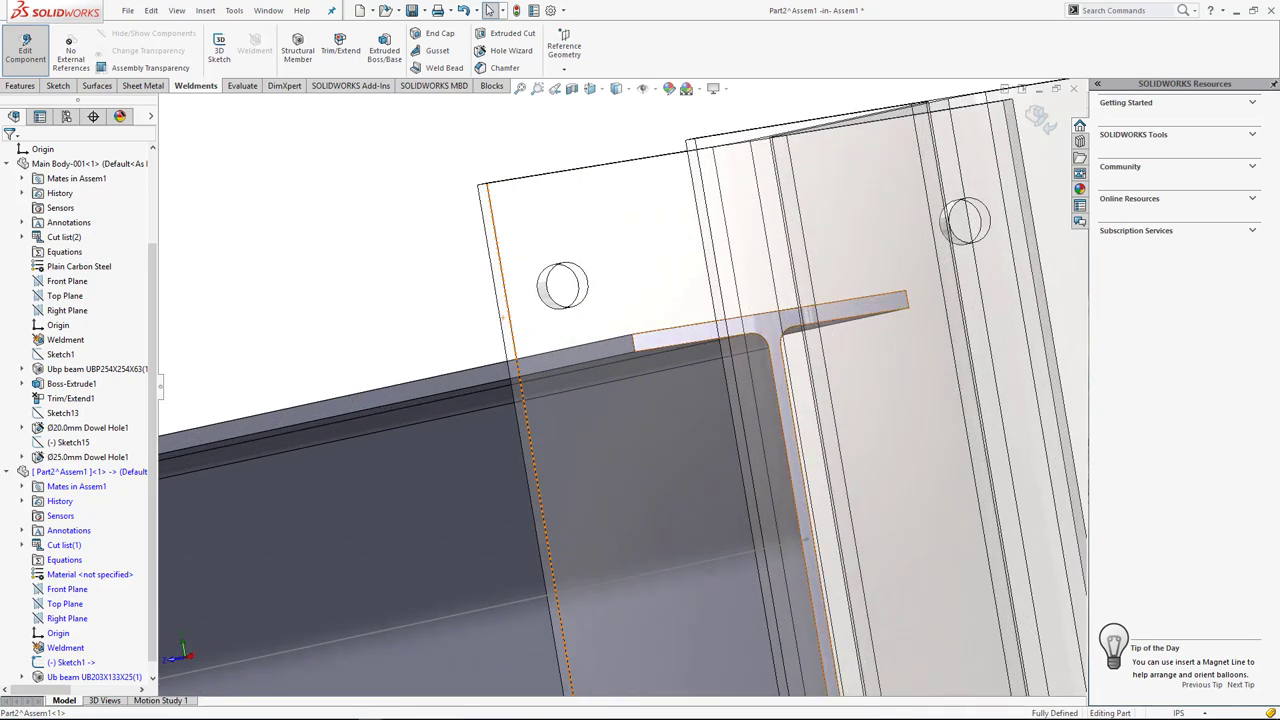
{"action": "left_click", "coordinate": [760, 330]}
{"action": "left_click", "coordinate": [735, 300]}
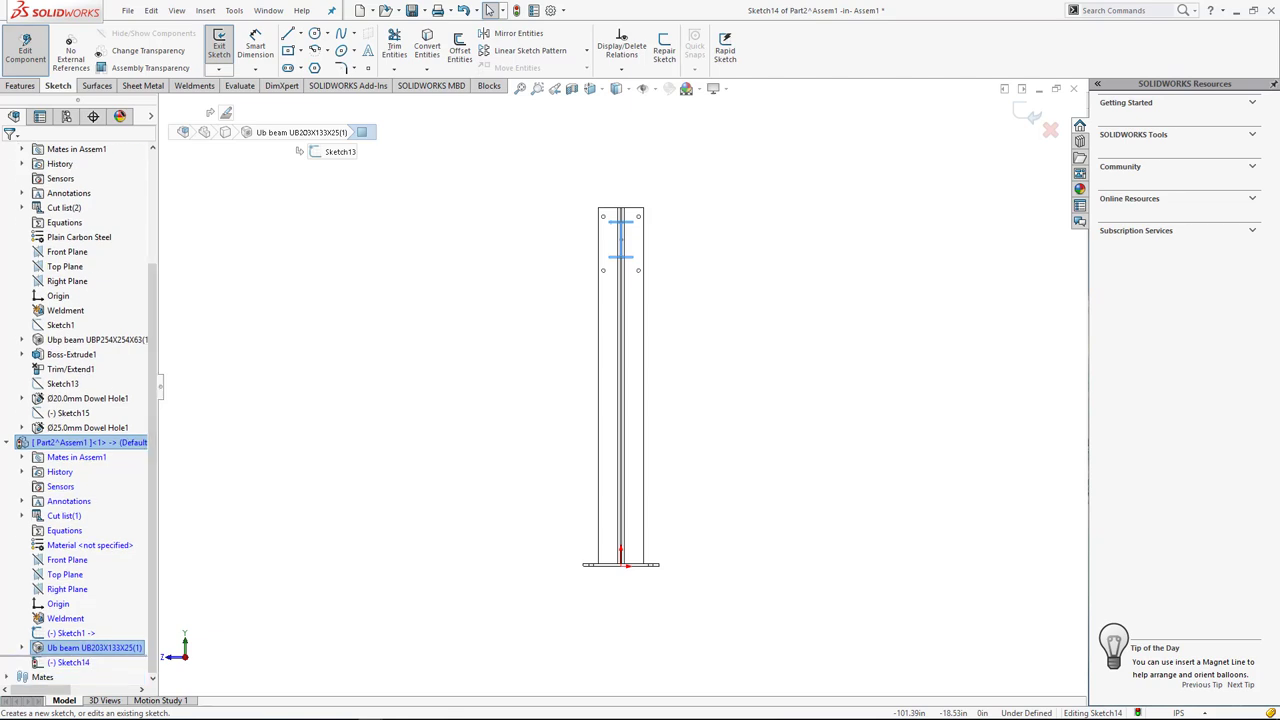
In Normal To view, draw a corner rectangle around the beam's I-section end.
{"action": "key", "text": "ctrl+8"}
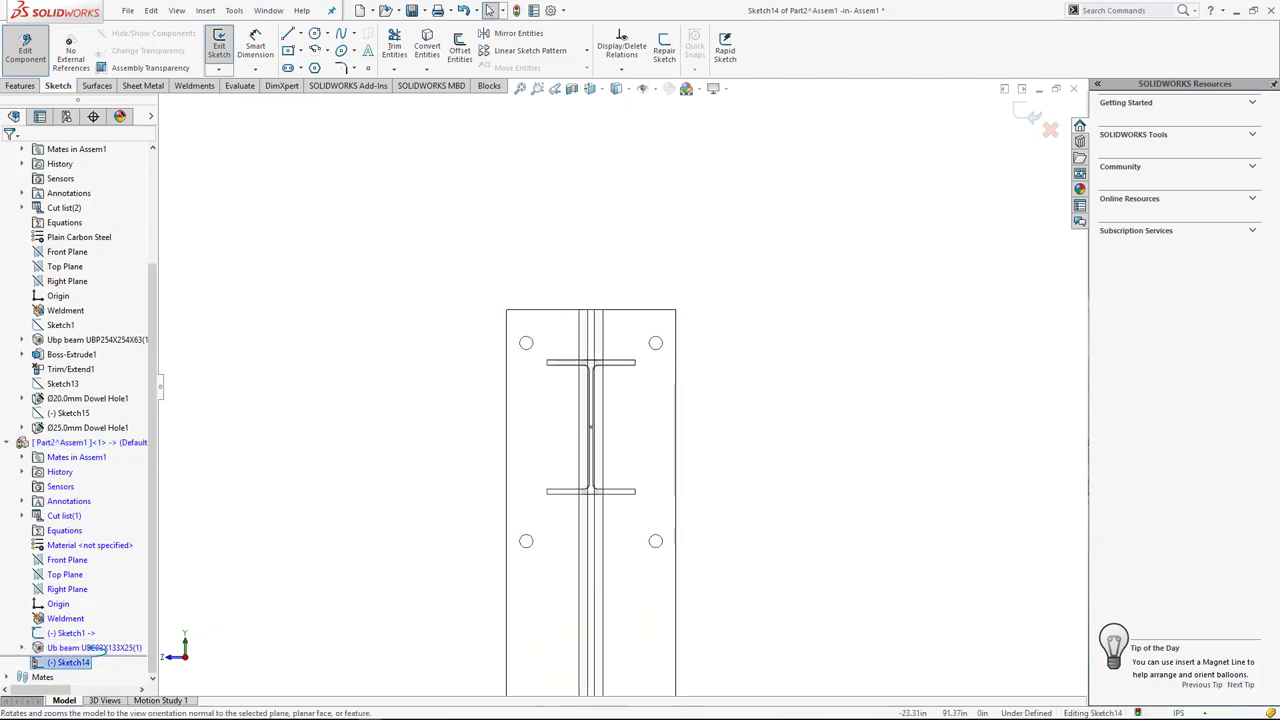
{"action": "key", "text": "r"}
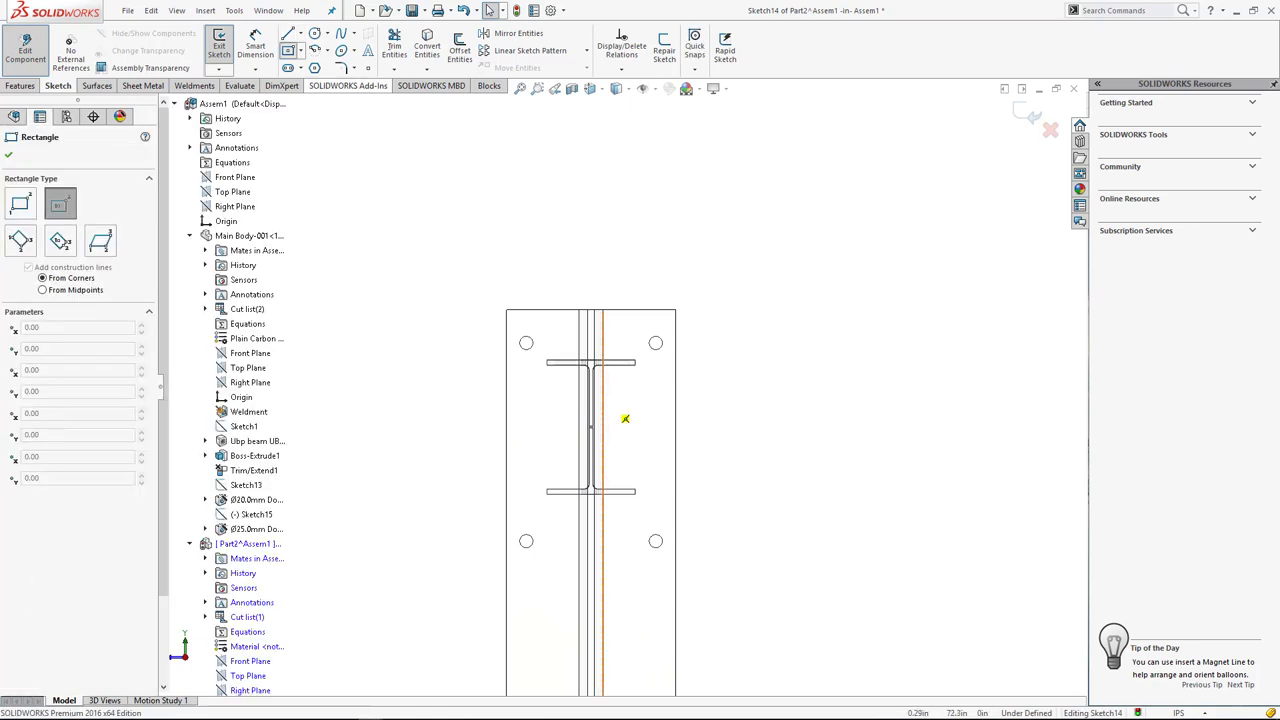
{"action": "scroll", "coordinate": [588, 427], "scroll_direction": "down", "scroll_amount": 1}
{"action": "scroll", "coordinate": [590, 428], "scroll_direction": "down", "scroll_amount": 1}
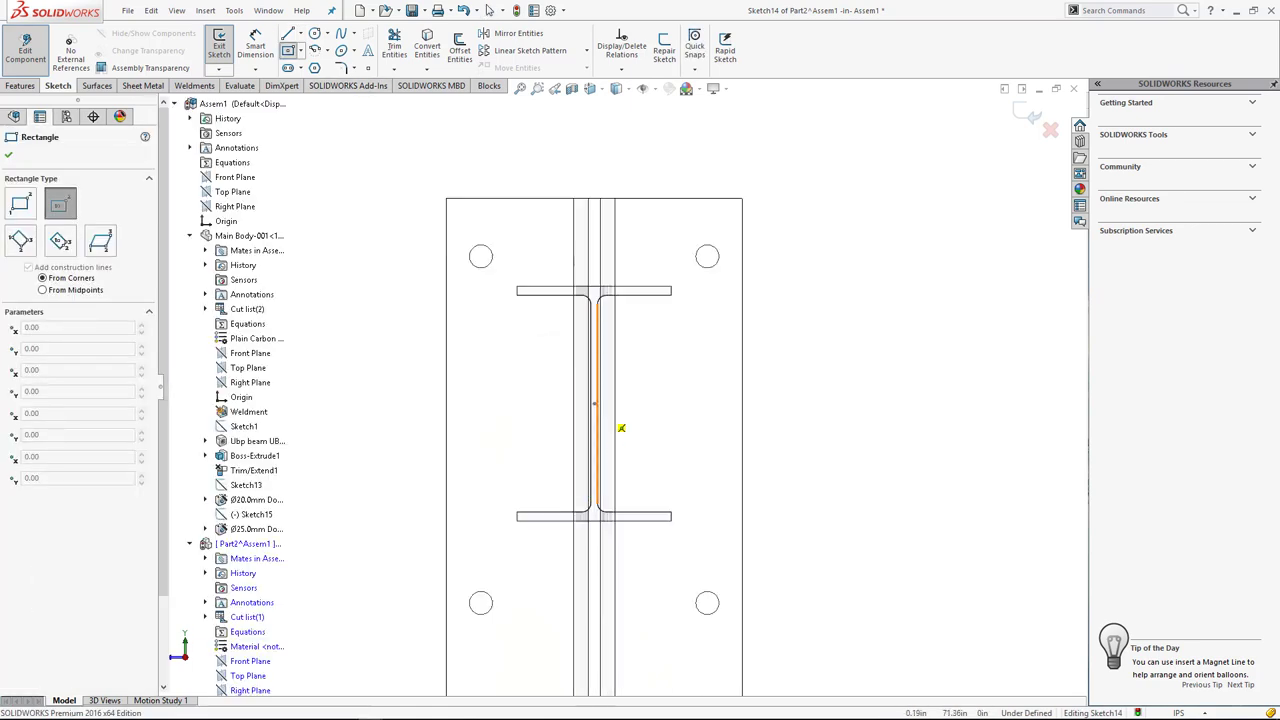
{"action": "scroll", "coordinate": [612, 430], "scroll_direction": "down", "scroll_amount": 1}
{"action": "left_click", "coordinate": [594, 396]}
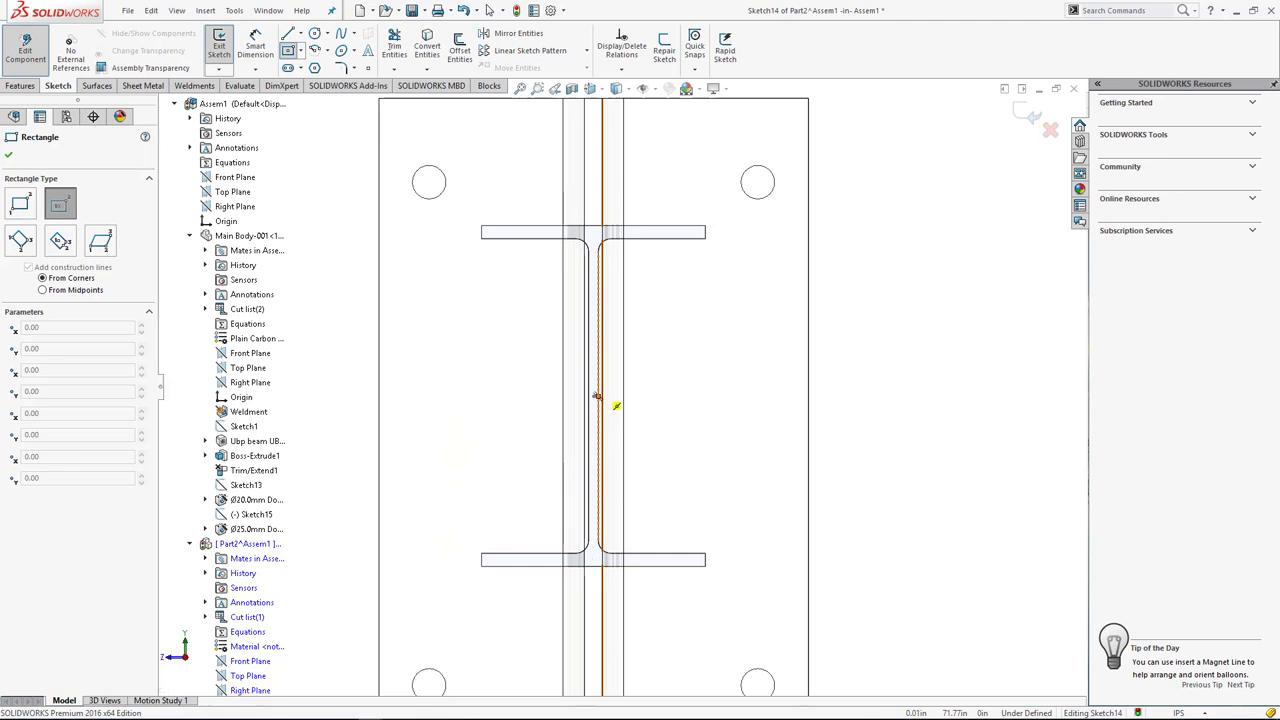
{"action": "scroll", "coordinate": [610, 392], "scroll_direction": "up", "scroll_amount": 2}
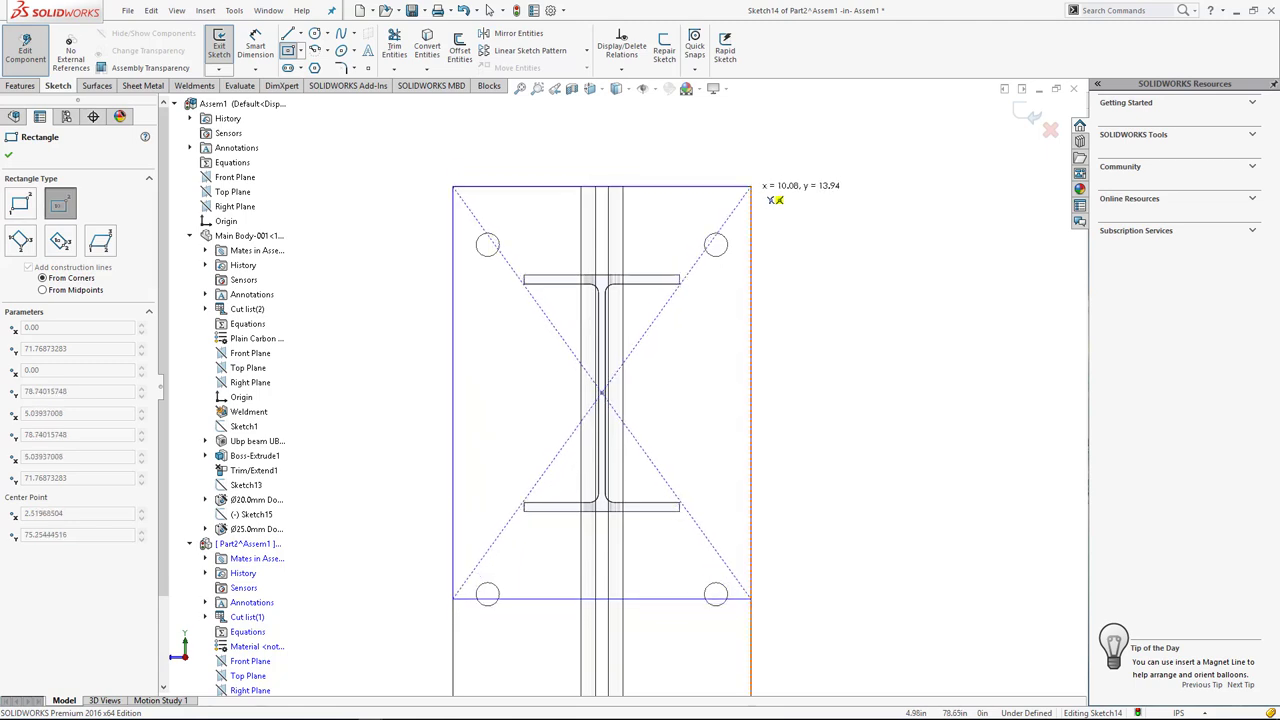
{"action": "left_click", "coordinate": [769, 197]}
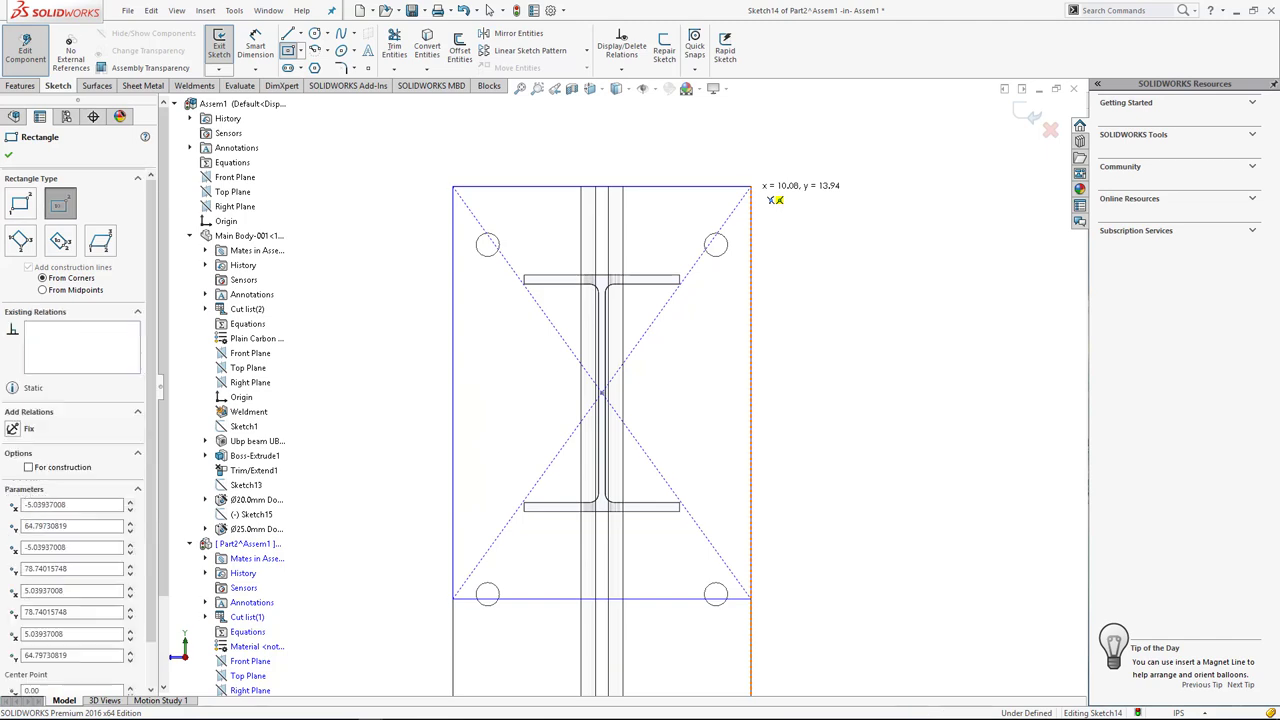
Draw a centre rectangle from the origin around the beam section.
{"action": "left_click", "coordinate": [601, 393]}
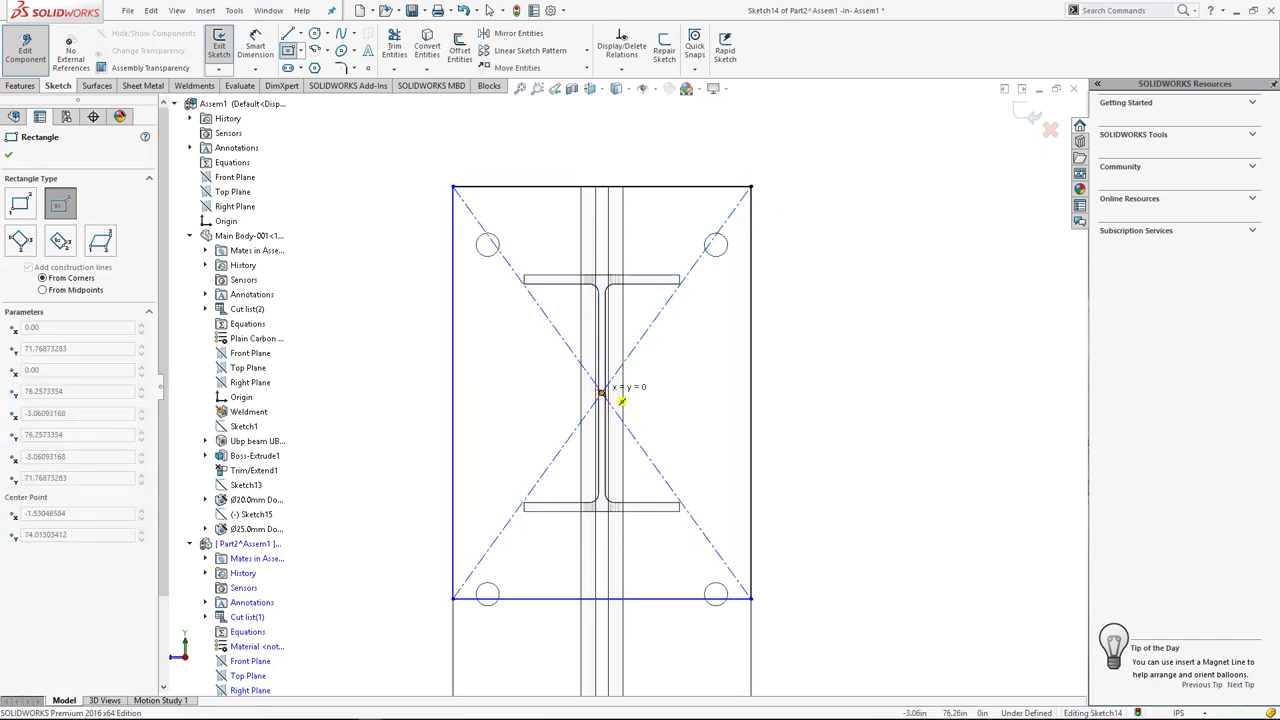
{"action": "left_click", "coordinate": [485, 243]}
{"action": "scroll", "coordinate": [840, 329], "scroll_direction": "down", "scroll_amount": 2}
{"action": "key", "text": "Escape"}
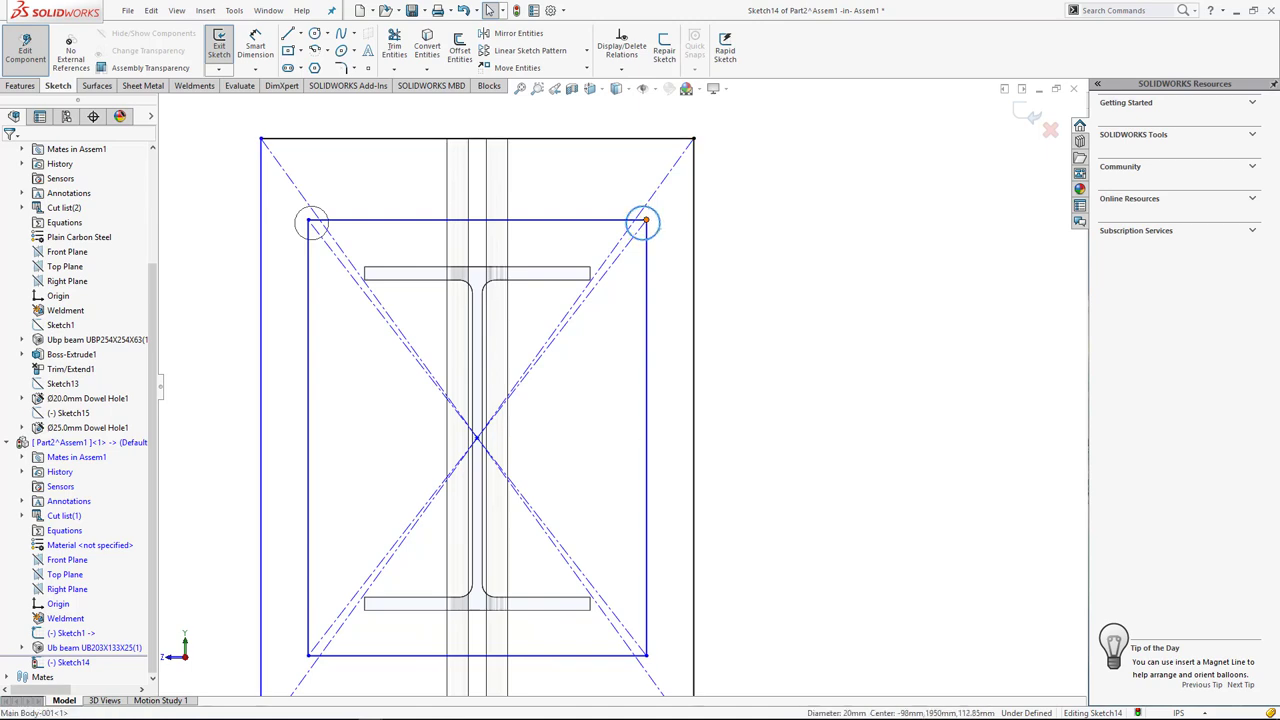
Make the top-right and top-left rectangle corners concentric with their bolt holes.
{"action": "left_click", "coordinate": [476, 219], "text": "ctrl"}
{"action": "left_click", "coordinate": [42, 385]}
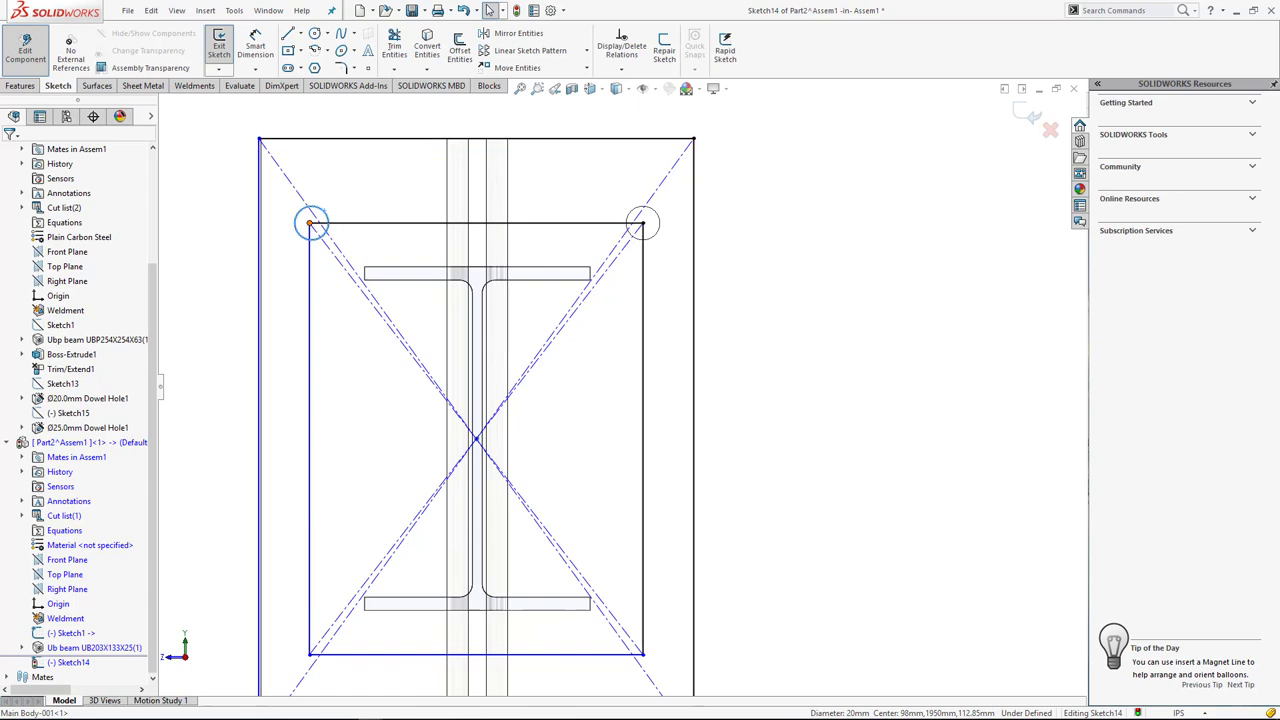
{"action": "left_click", "coordinate": [311, 224], "text": "ctrl"}
{"action": "left_click", "coordinate": [42, 369]}
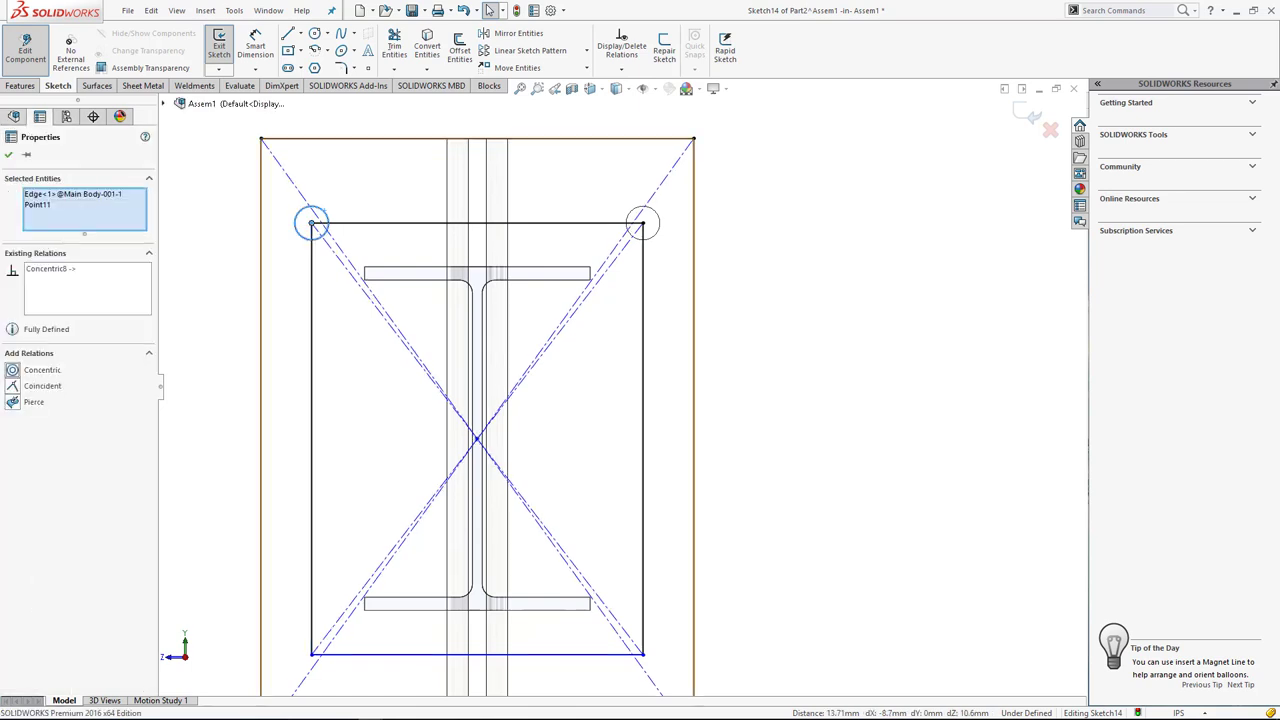
Make the bottom-left corner concentric with its hole, fully defining the sketch.
{"action": "scroll", "coordinate": [620, 384], "scroll_direction": "up", "scroll_amount": 3}
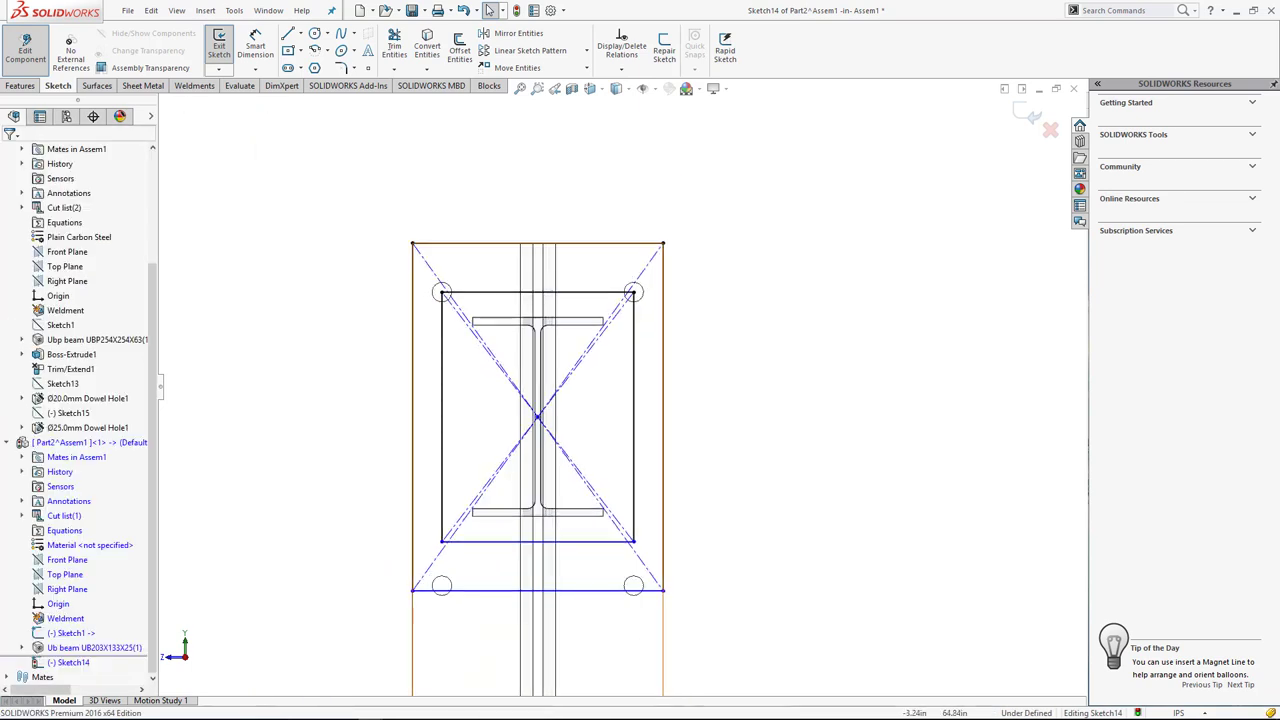
{"action": "left_click", "coordinate": [535, 588]}
{"action": "key", "text": "Escape"}
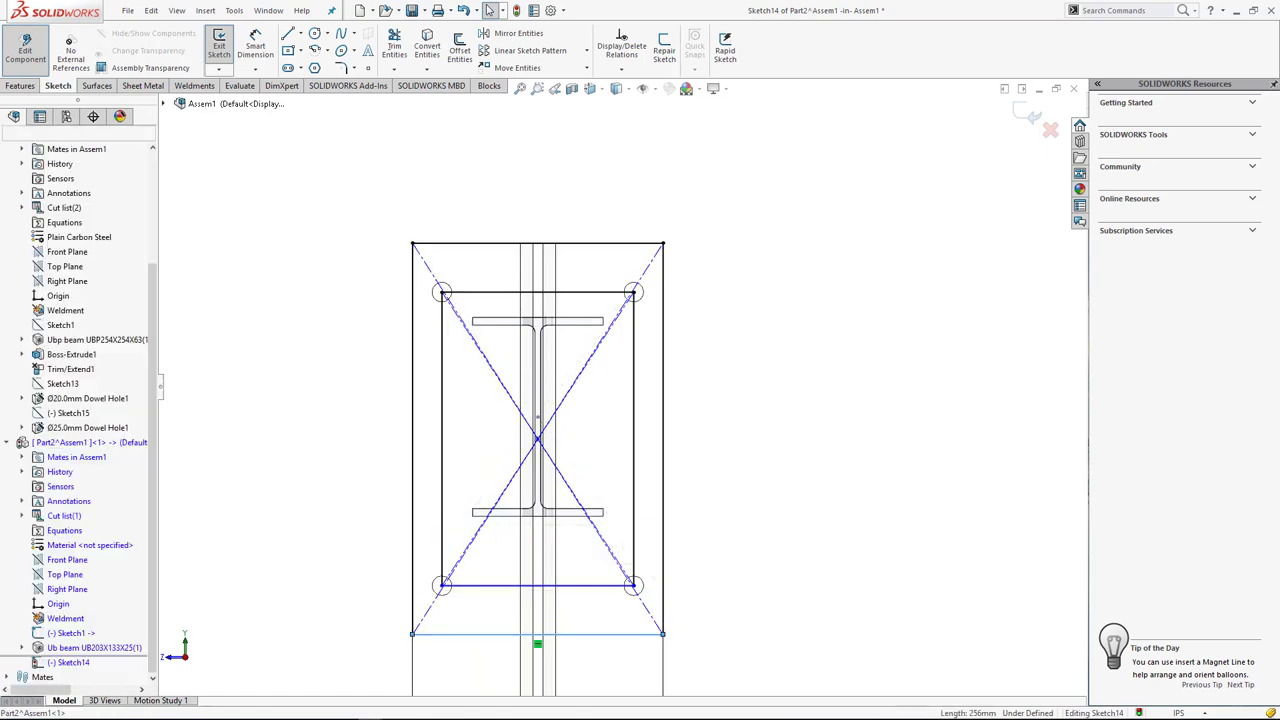
{"action": "scroll", "coordinate": [445, 620], "scroll_direction": "down", "scroll_amount": 2}
{"action": "scroll", "coordinate": [445, 620], "scroll_direction": "down", "scroll_amount": 2}
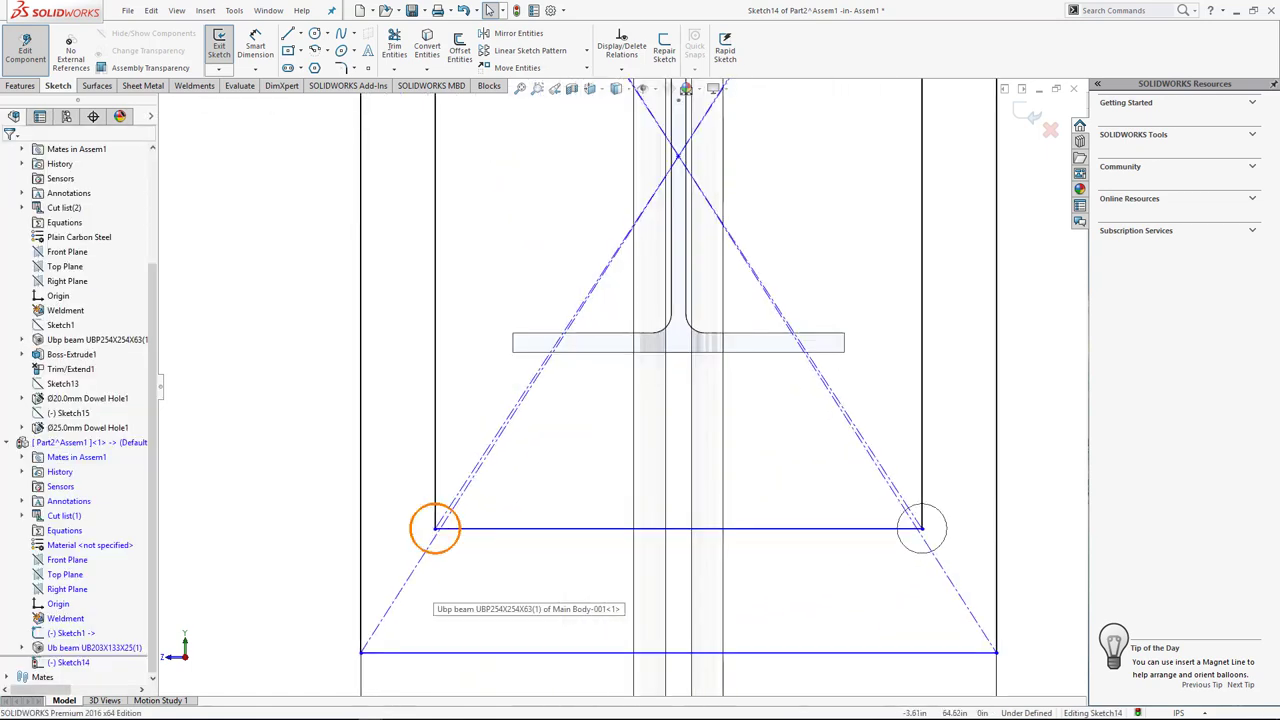
{"action": "left_click", "coordinate": [437, 553]}
{"action": "left_click", "coordinate": [435, 528], "text": "ctrl"}
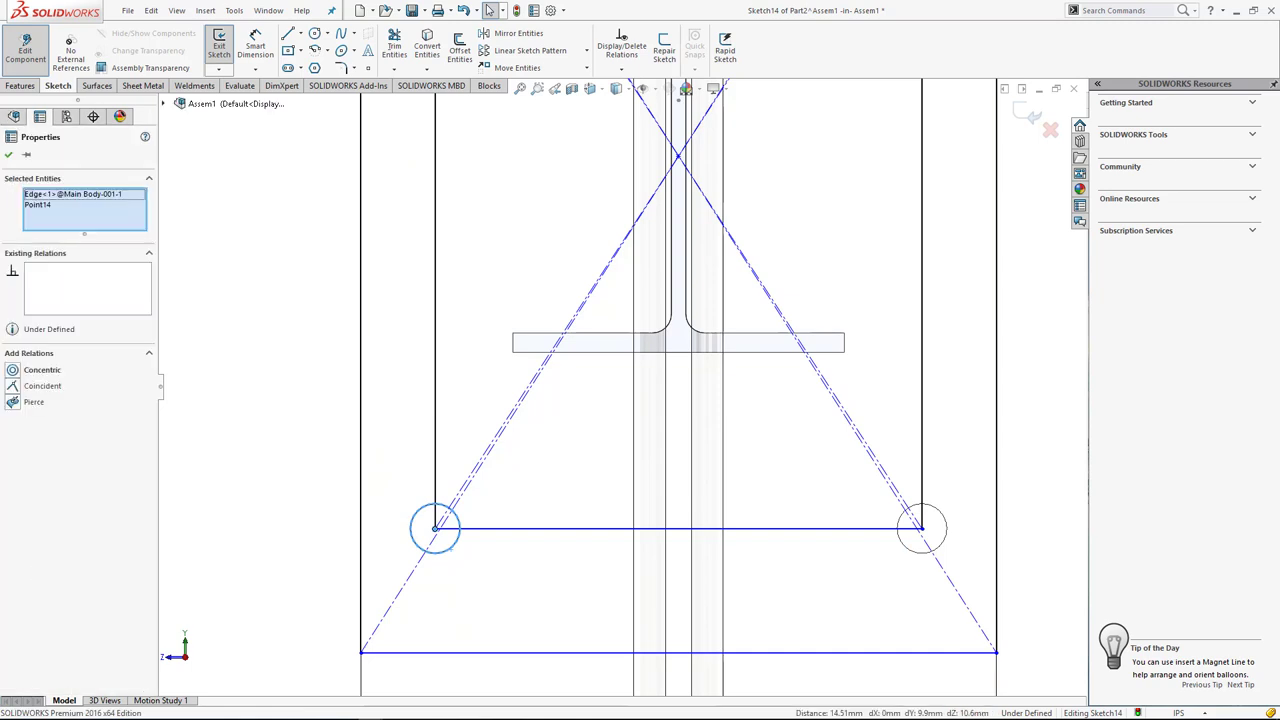
{"action": "left_click", "coordinate": [42, 370]}
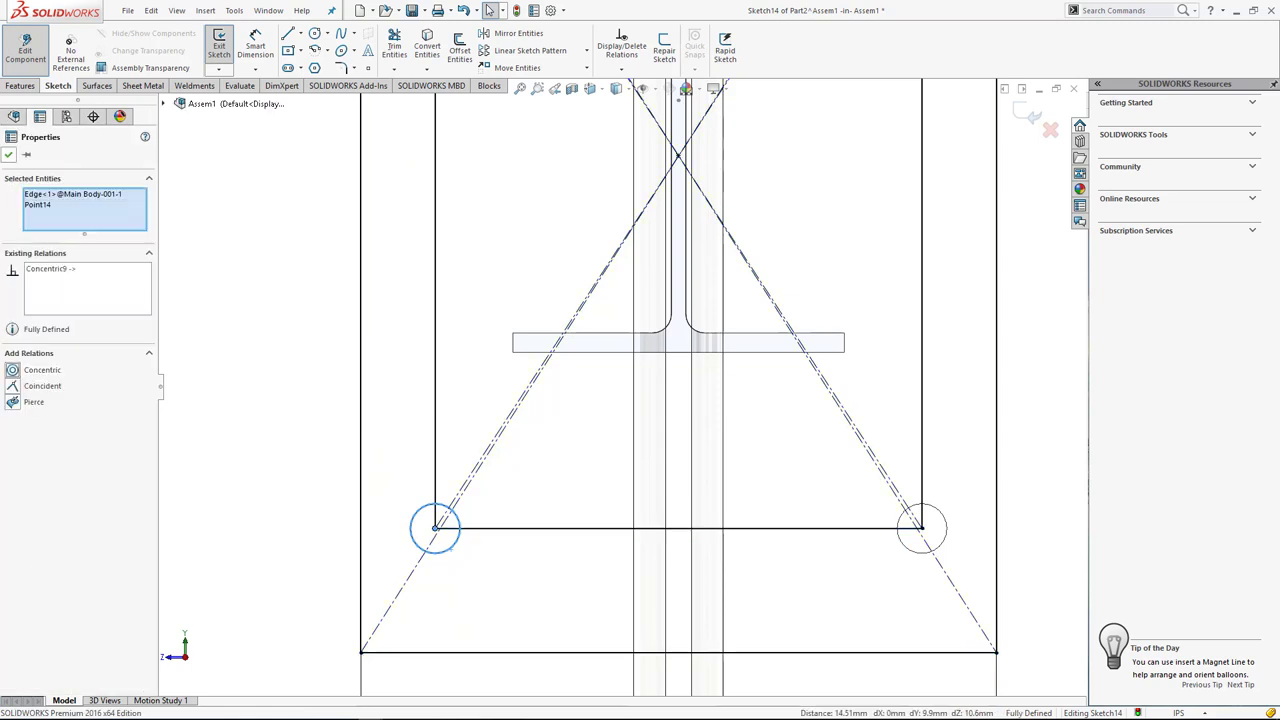
{"action": "left_click", "coordinate": [8, 154]}
Turn the inner rectangle's four sides into construction lines.
{"action": "scroll", "coordinate": [620, 388], "scroll_direction": "up", "scroll_amount": 5}
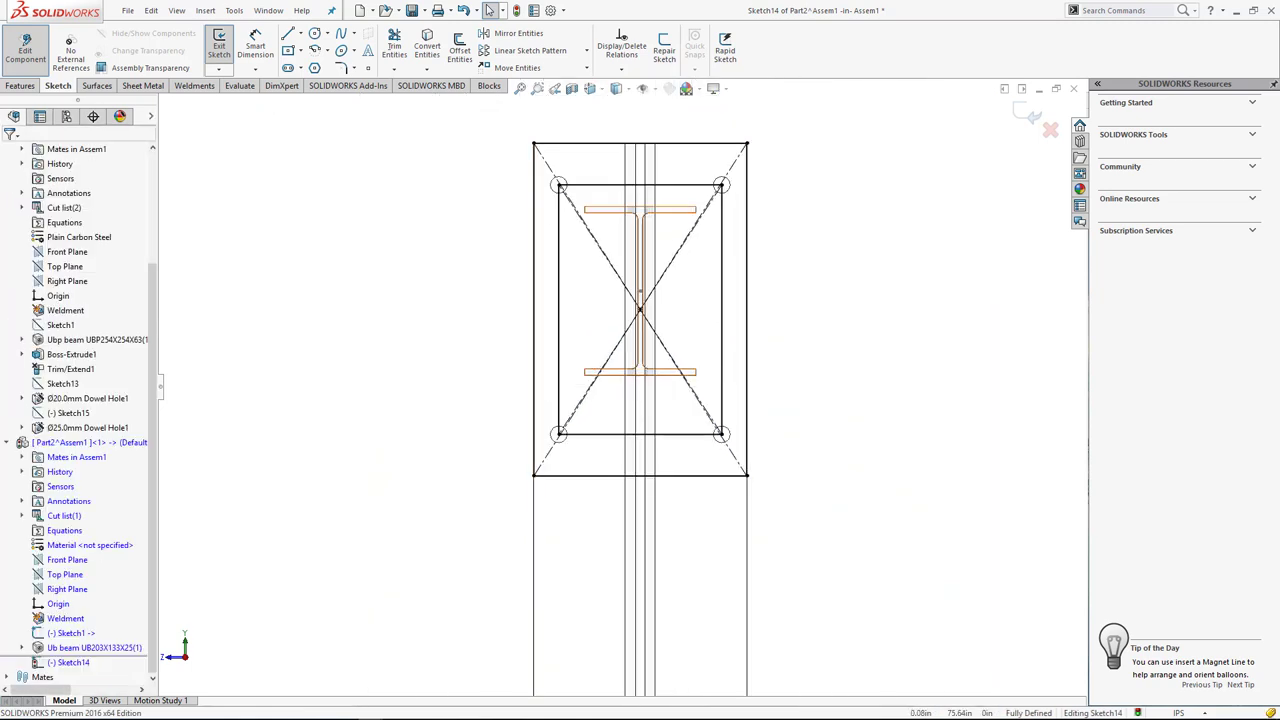
{"action": "left_click", "coordinate": [722, 300]}
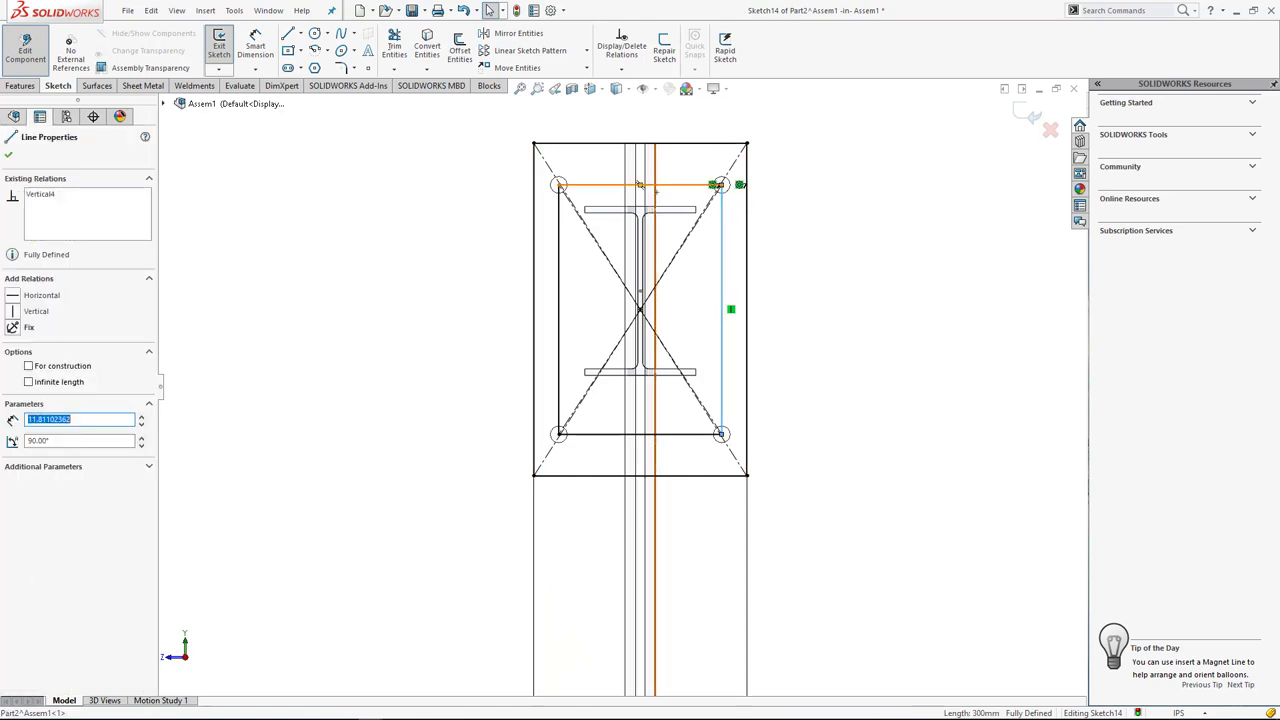
{"action": "left_click", "coordinate": [640, 185], "text": "ctrl"}
{"action": "left_click", "coordinate": [558, 300], "text": "ctrl"}
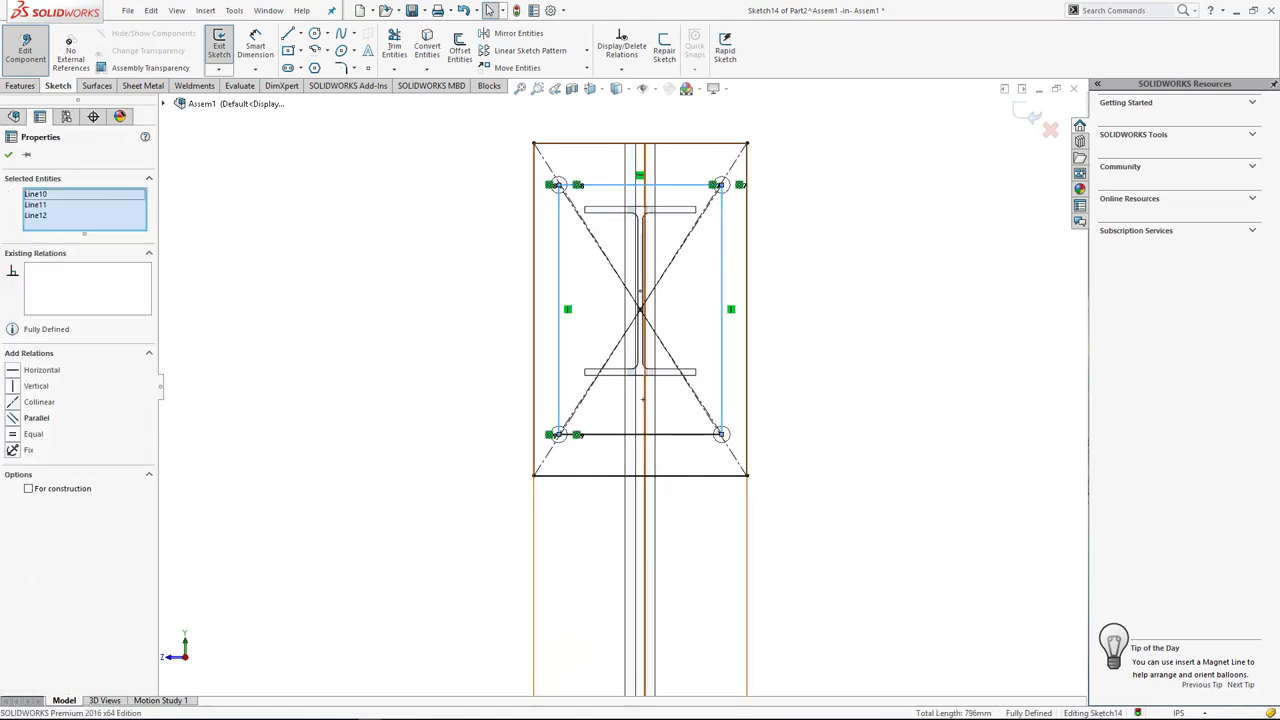
{"action": "left_click", "coordinate": [640, 434], "text": "ctrl"}
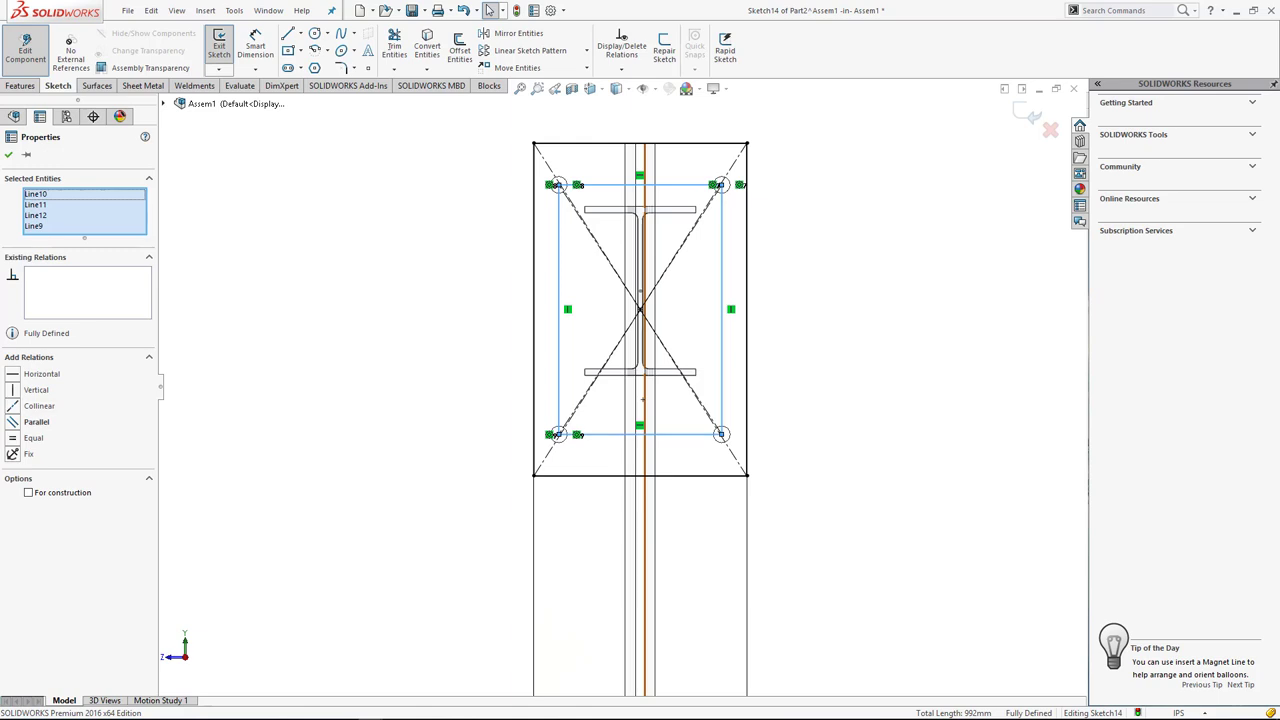
{"action": "left_click", "coordinate": [28, 492]}
{"action": "left_click", "coordinate": [8, 154]}
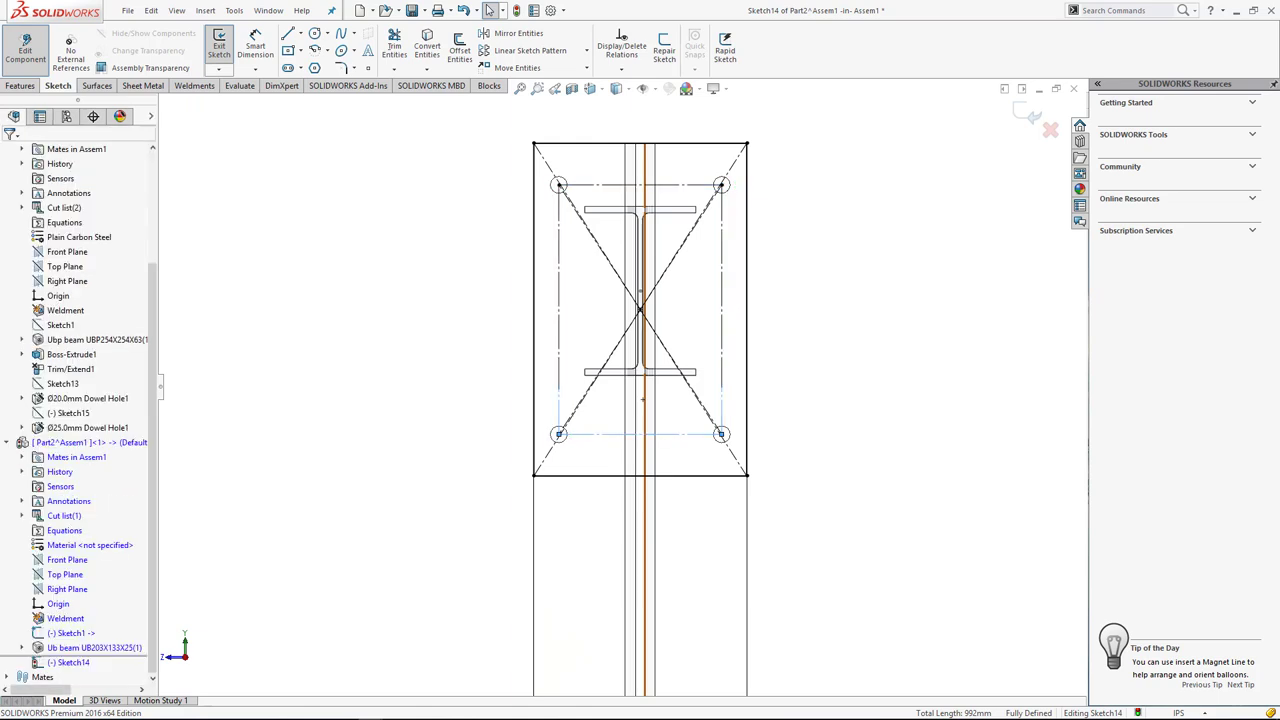
Bring the four Ø20 mm bolt-hole edges into the sketch as circles.
{"action": "scroll", "coordinate": [620, 230], "scroll_direction": "down", "scroll_amount": 1}
{"action": "scroll", "coordinate": [620, 230], "scroll_direction": "down", "scroll_amount": 1}
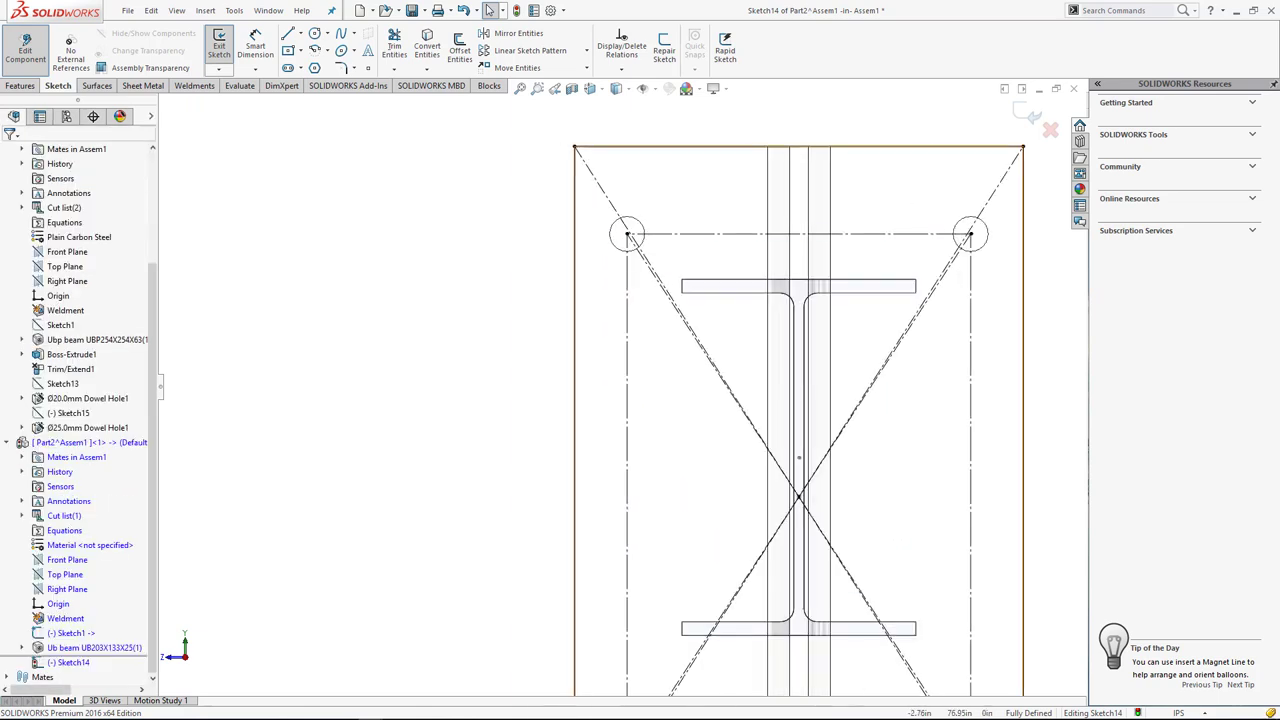
{"action": "left_click", "coordinate": [627, 234]}
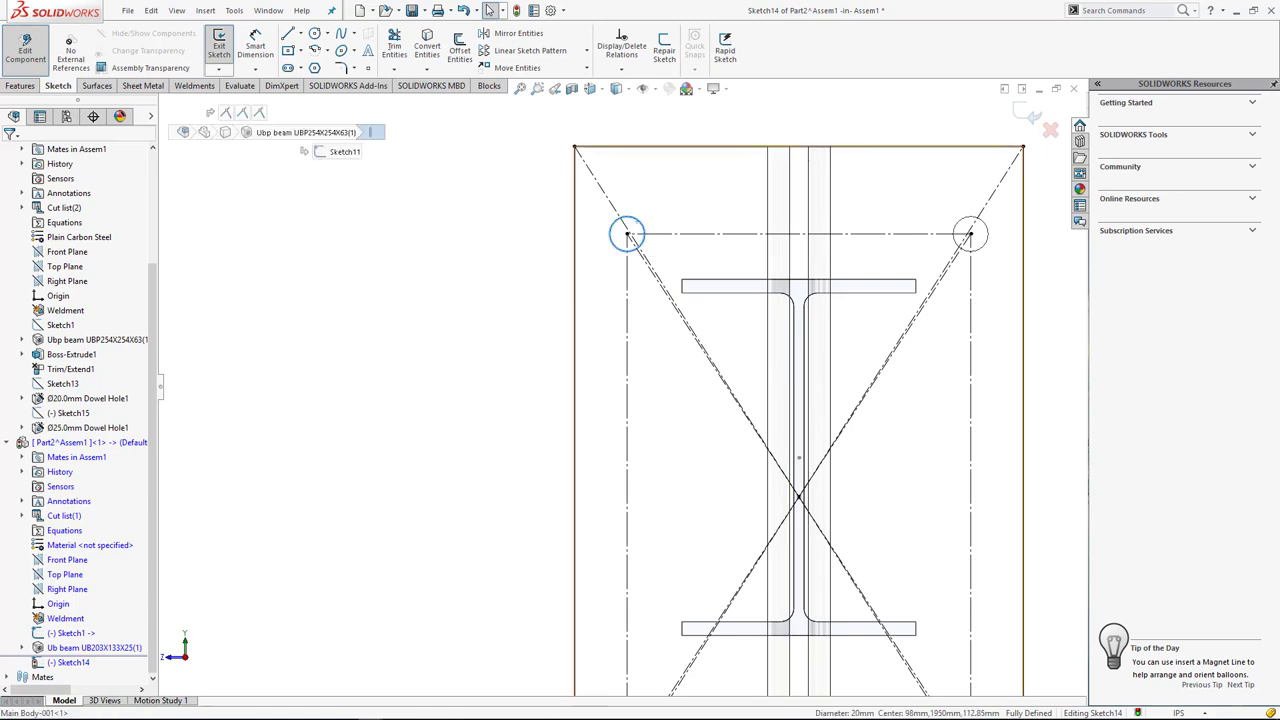
{"action": "left_click", "coordinate": [969, 234], "text": "ctrl"}
{"action": "key", "text": "z"}
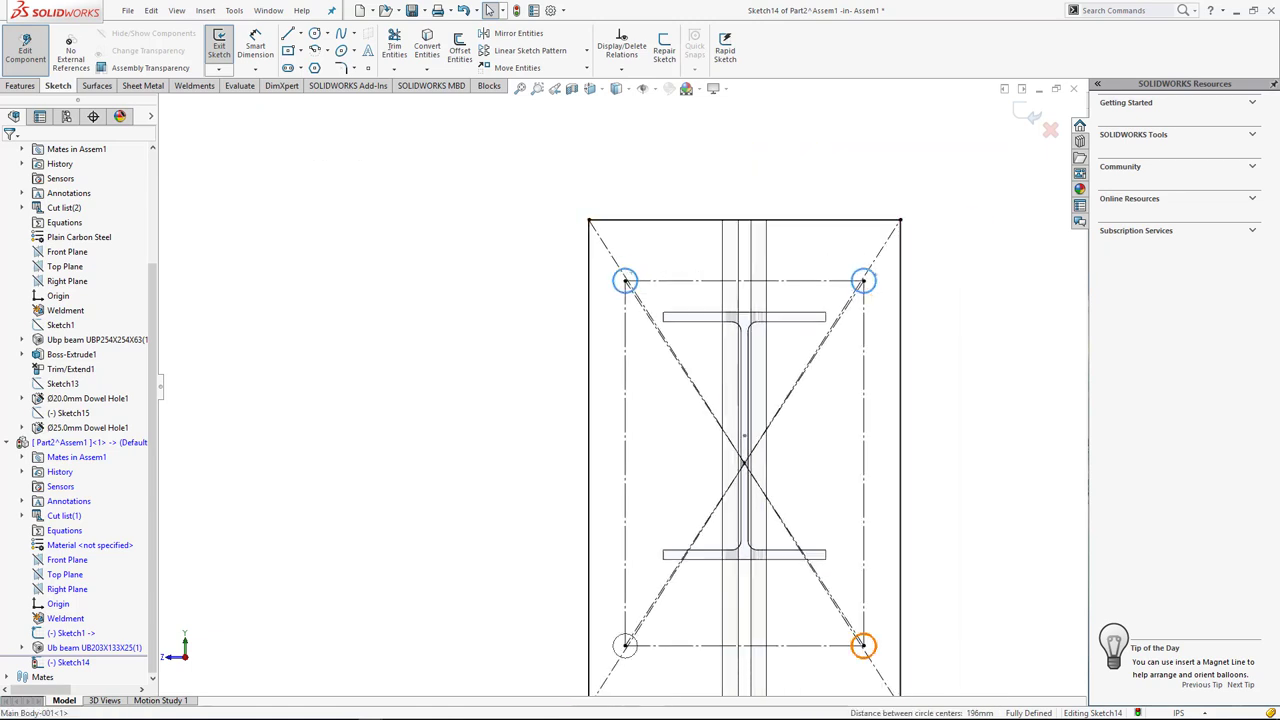
{"action": "left_click", "coordinate": [863, 646], "text": "ctrl"}
{"action": "left_click", "coordinate": [624, 641], "text": "ctrl"}
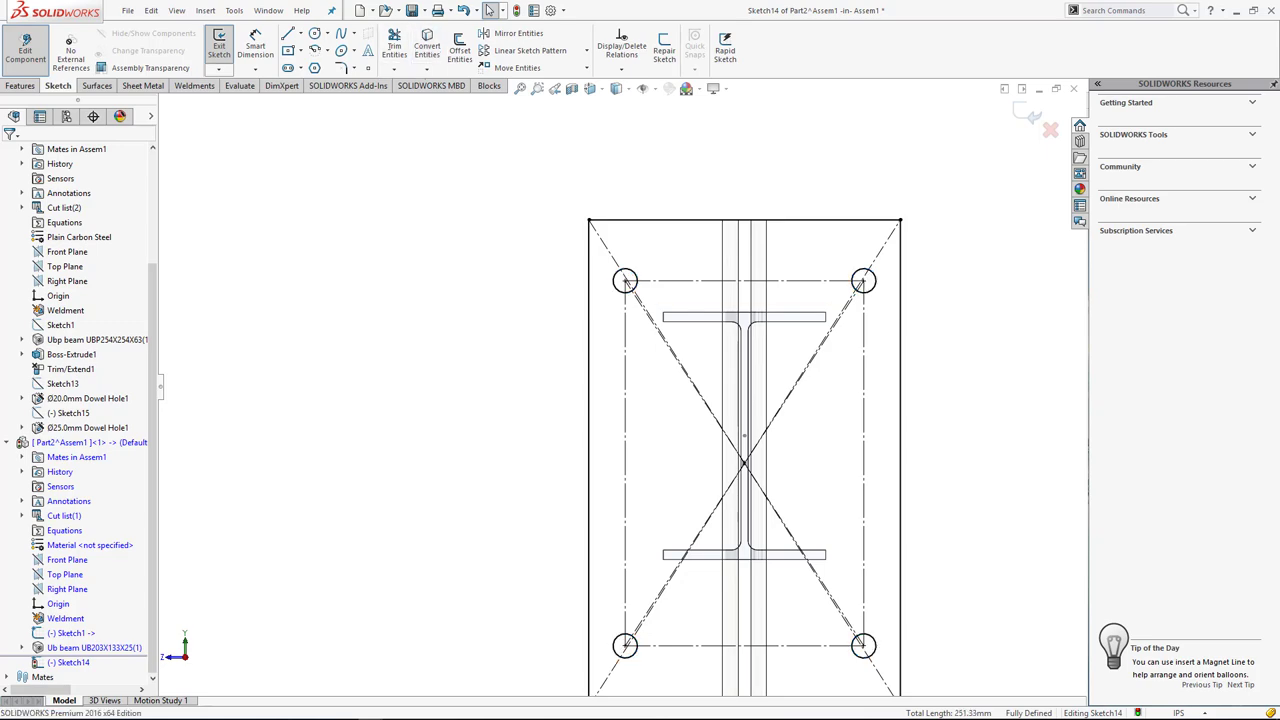
{"action": "key", "text": "Escape"}
Extrude Sketch14 12 mm in the reversed direction as the end plate, then exit part editing.
{"action": "left_click", "coordinate": [1030, 113]}
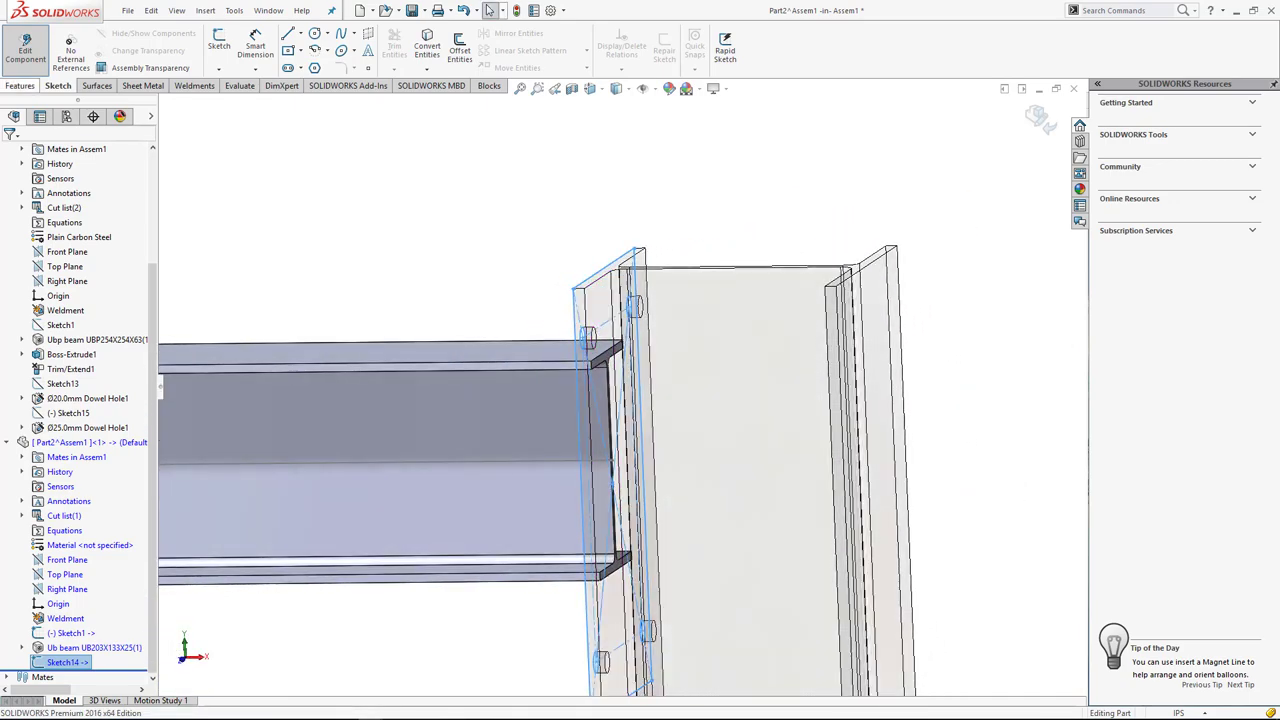
{"action": "left_click", "coordinate": [225, 48]}
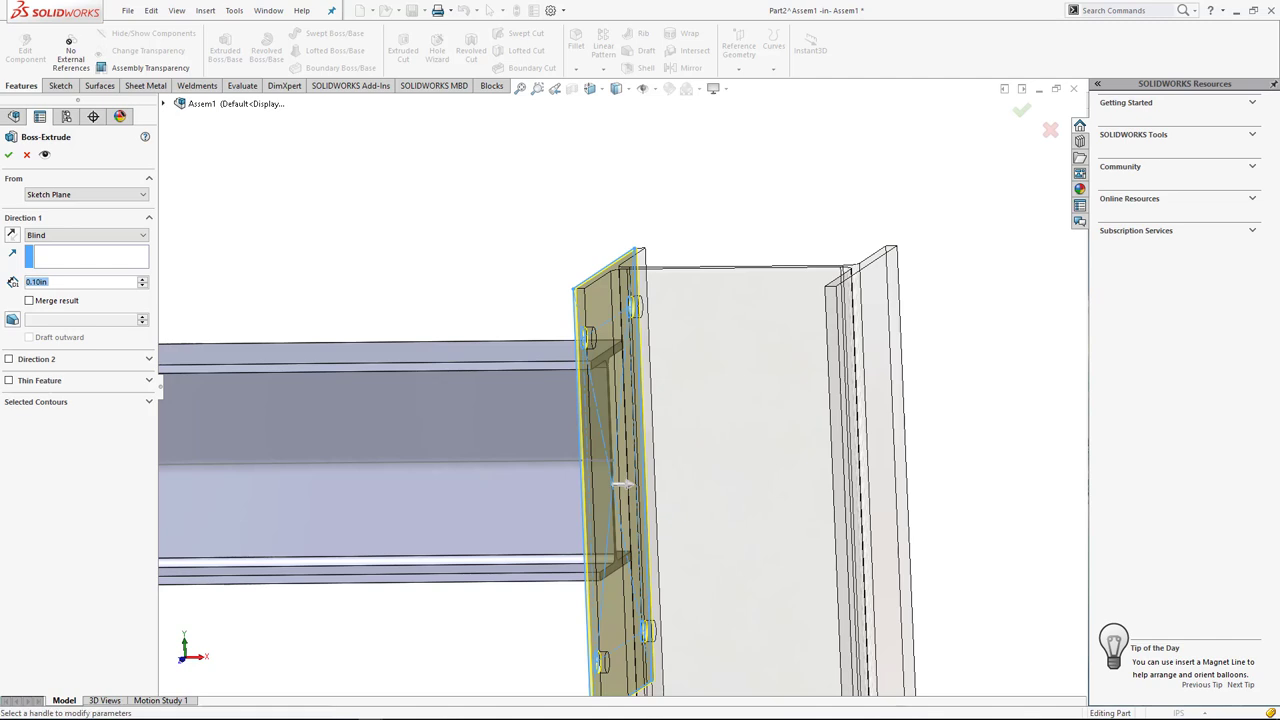
{"action": "left_click", "coordinate": [12, 234]}
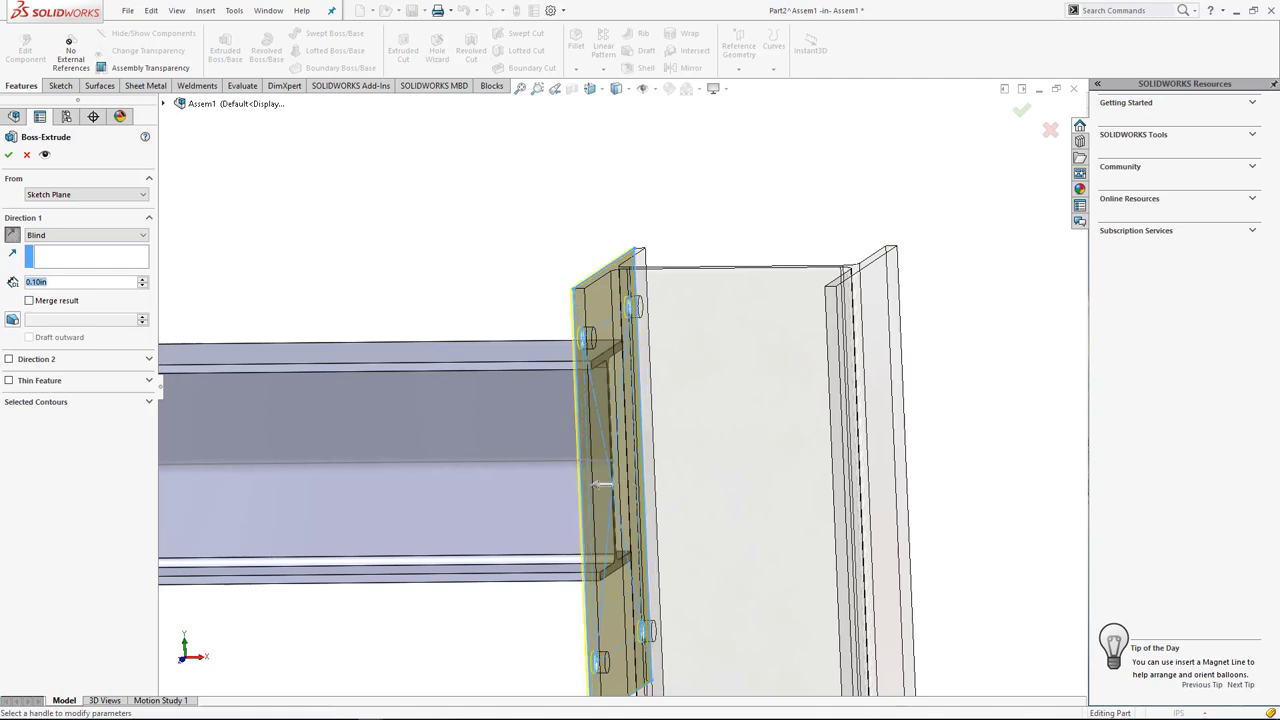
{"action": "type", "text": "12mm"}
{"action": "key", "text": "Return"}
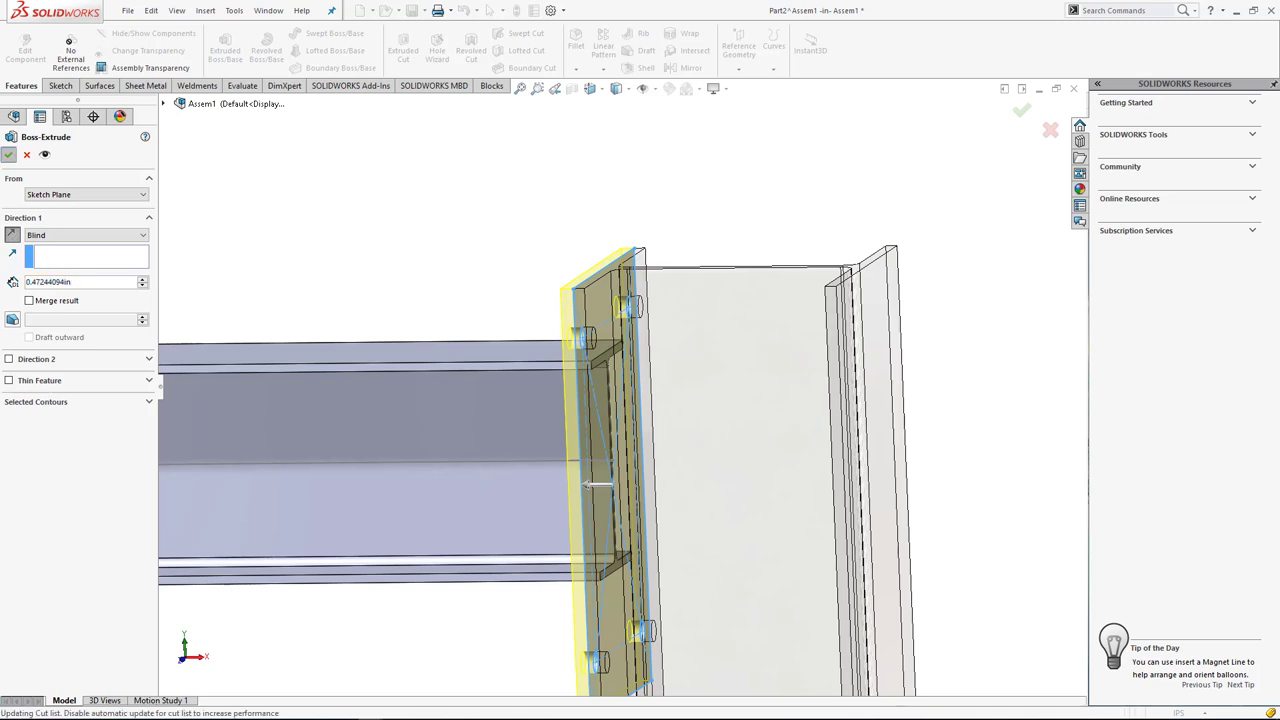
{"action": "left_click", "coordinate": [9, 154]}
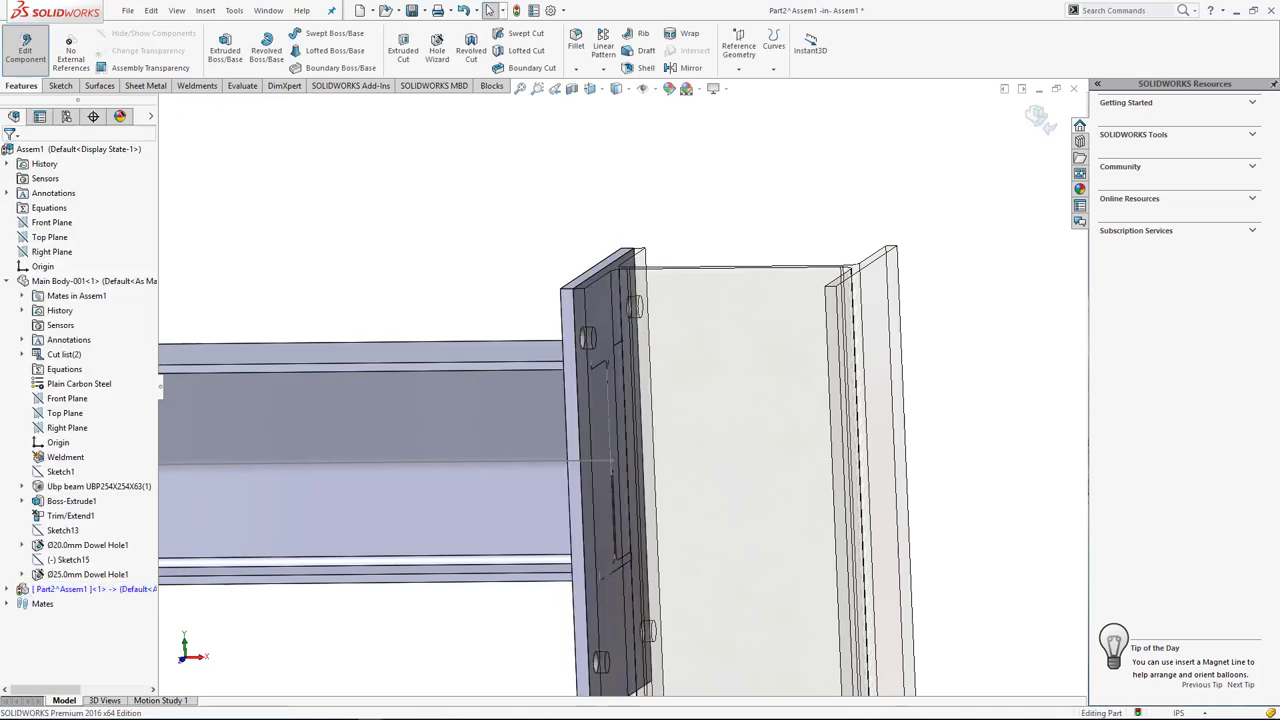
{"action": "left_click", "coordinate": [25, 50]}
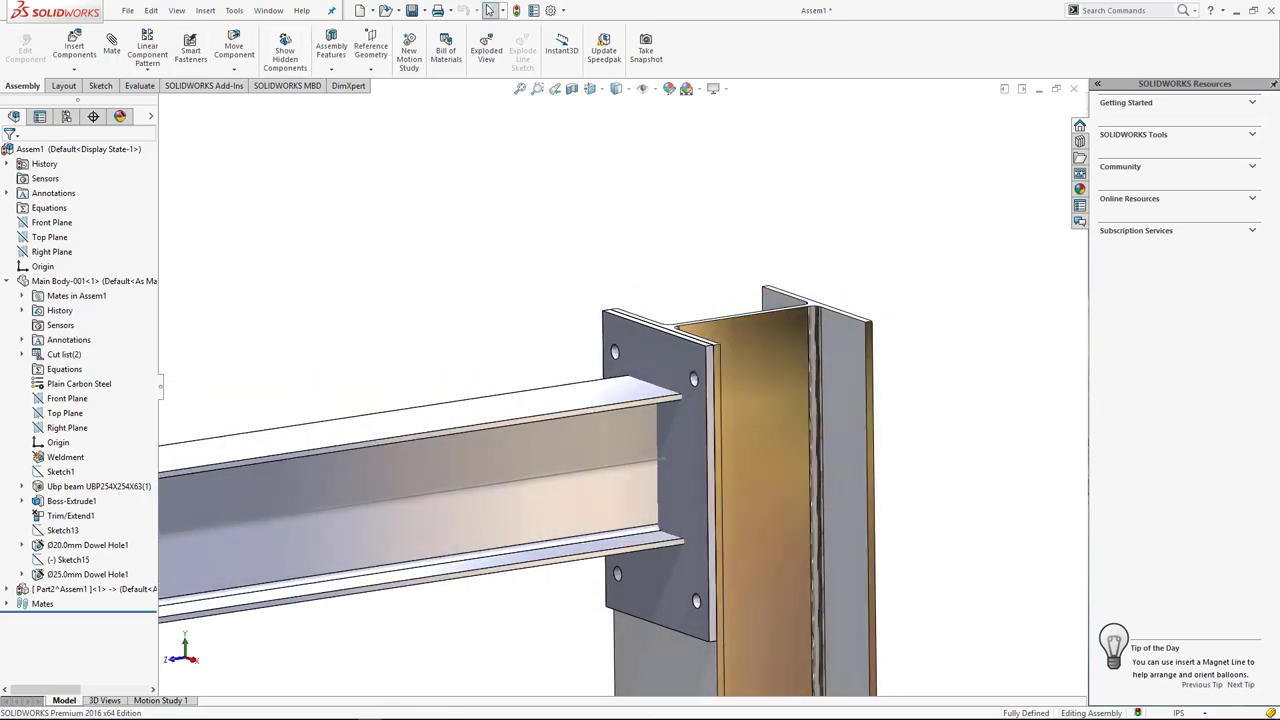
Edit Part2 and use Trim/Extend to cut the UB beam flush at the end plate face.
{"action": "left_click", "coordinate": [90, 589]}
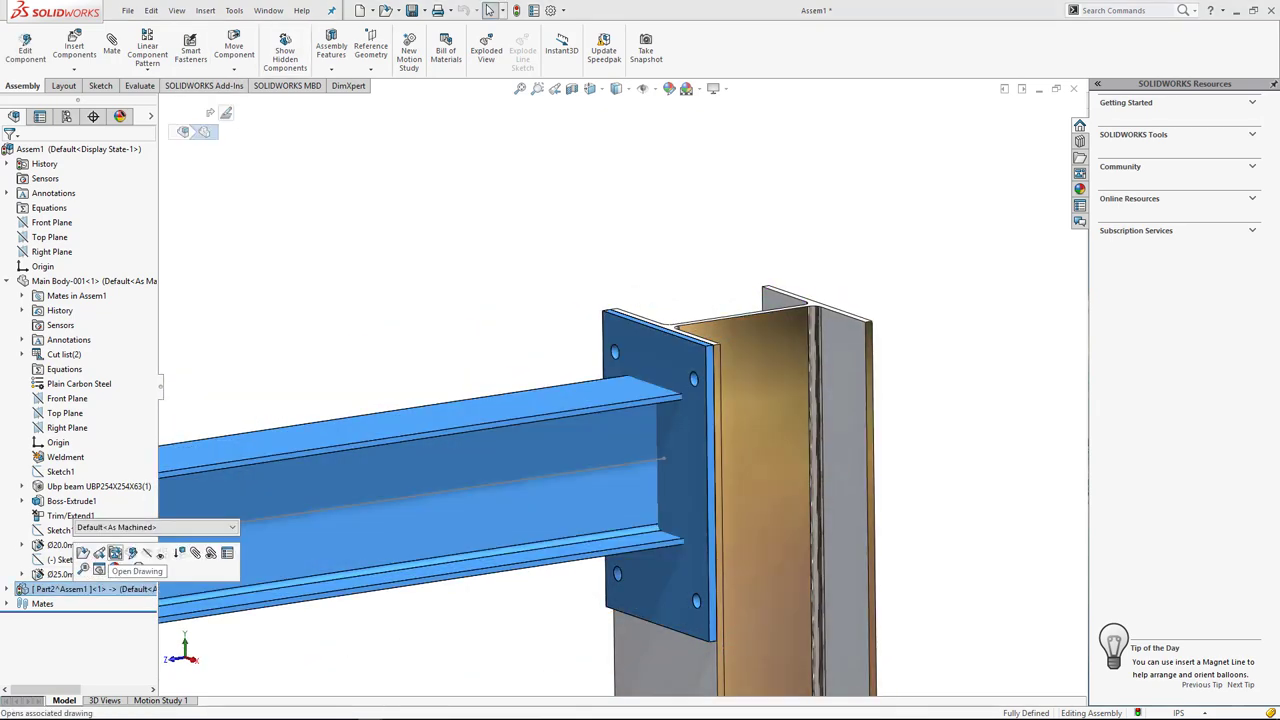
{"action": "left_click", "coordinate": [25, 50]}
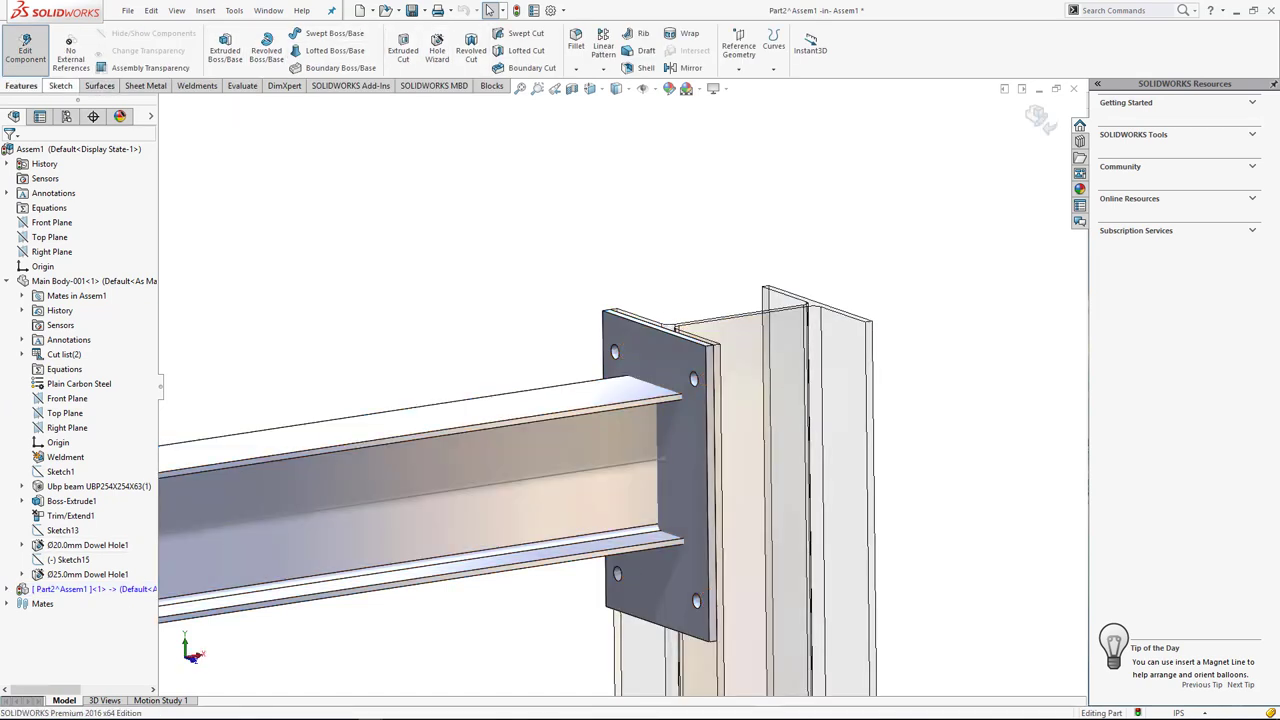
{"action": "left_click", "coordinate": [196, 85]}
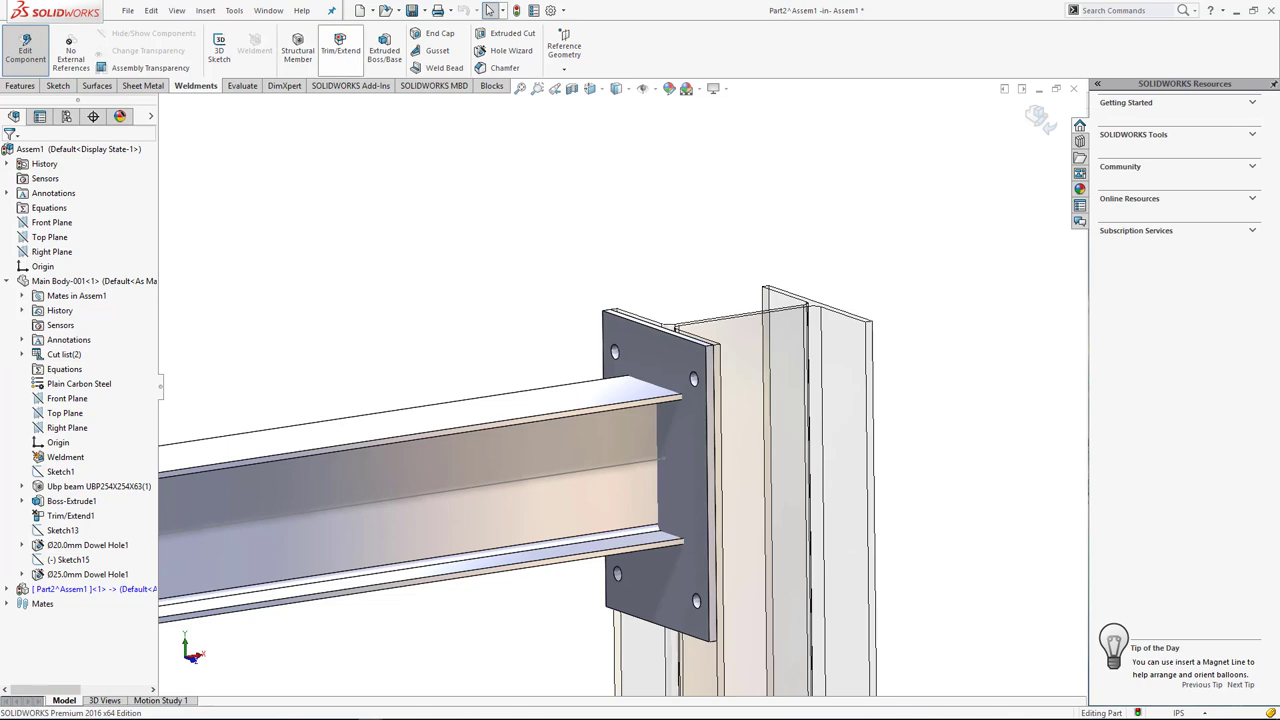
{"action": "left_click", "coordinate": [340, 45]}
{"action": "left_click", "coordinate": [420, 480]}
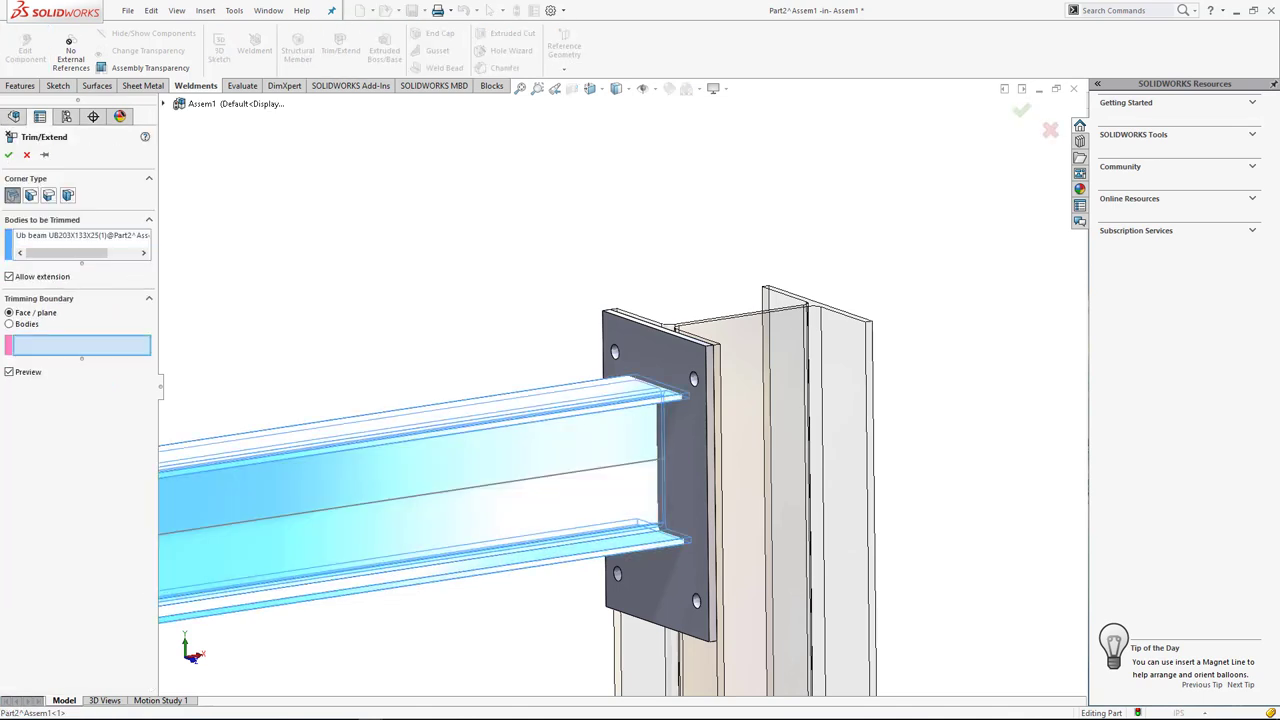
{"action": "left_click", "coordinate": [648, 478]}
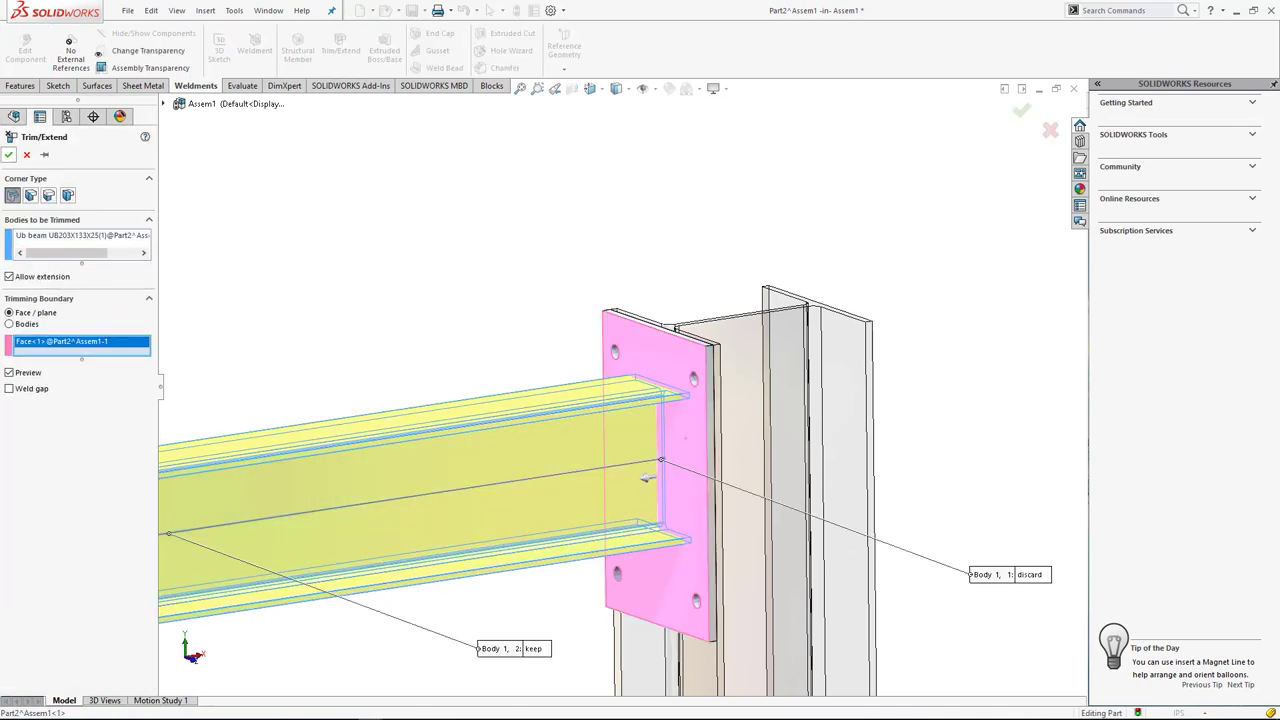
{"action": "key", "text": "Return"}
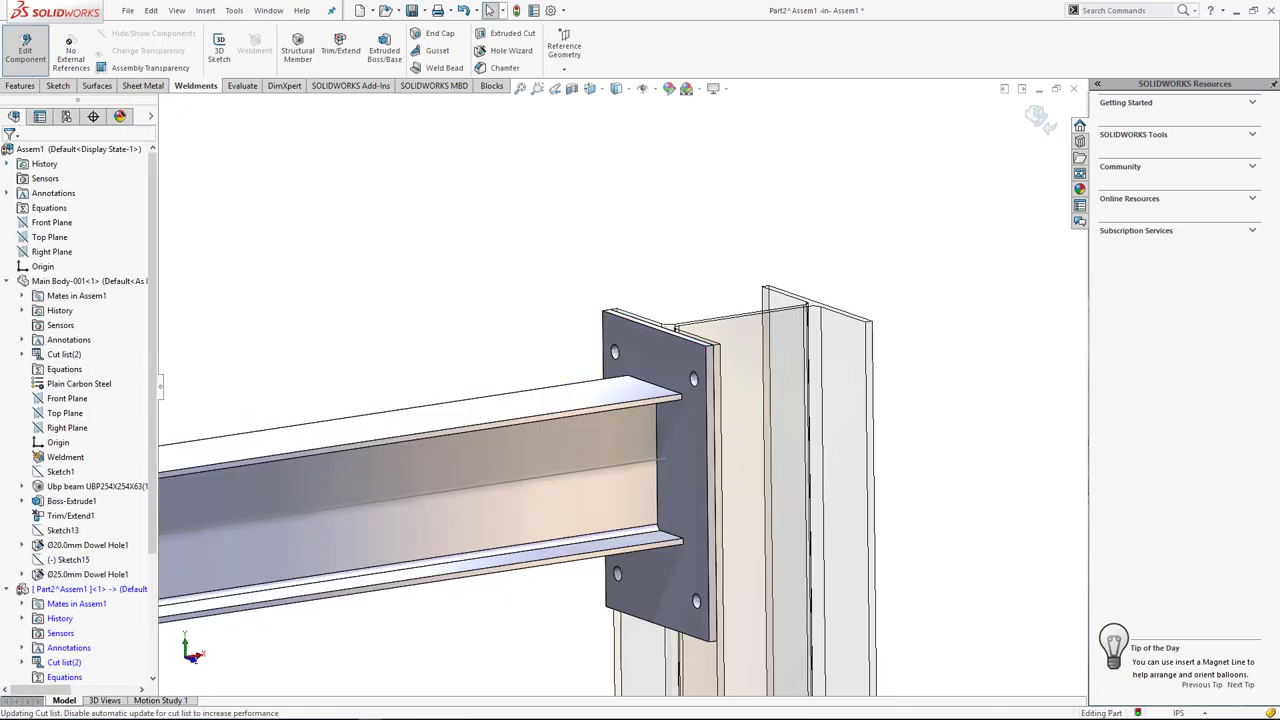
{"action": "scroll", "coordinate": [620, 395], "scroll_direction": "up", "scroll_amount": 3}
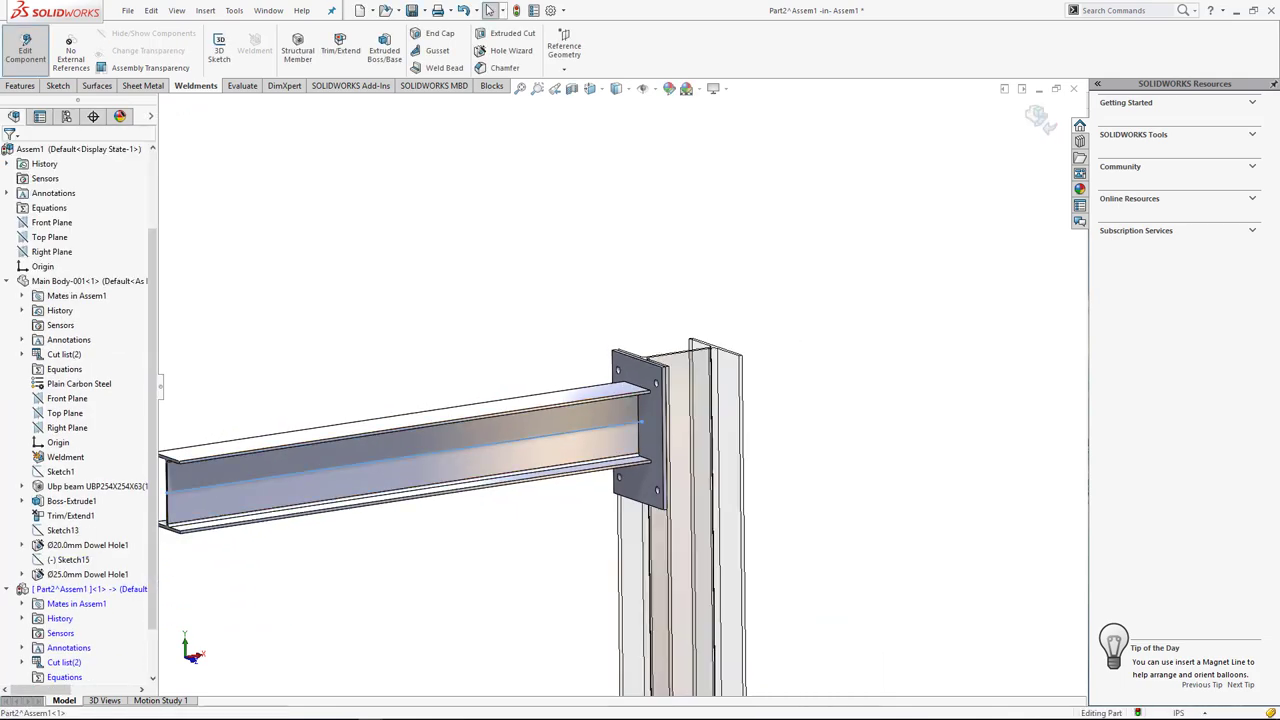
{"action": "left_click", "coordinate": [640, 422]}
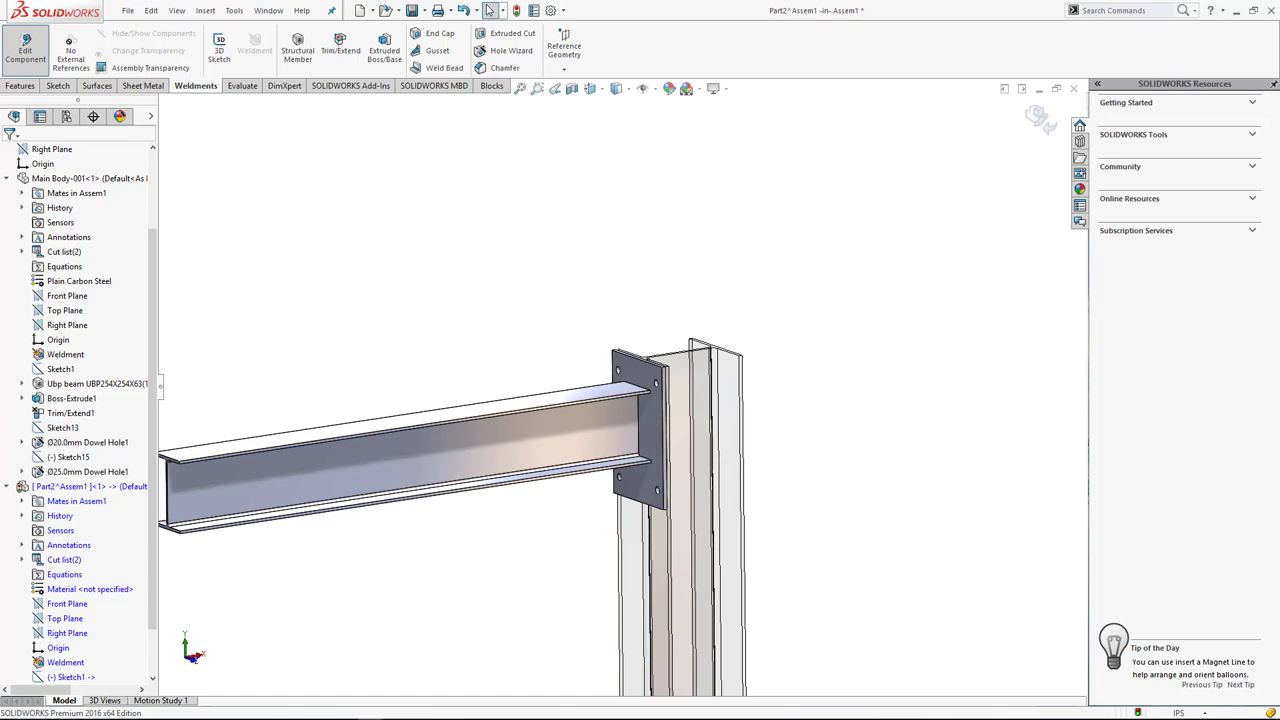
{"action": "scroll", "coordinate": [578, 360], "scroll_direction": "down", "scroll_amount": 2}
Add a chamfered 3.00in gusset between the beam's top flange and the end plate.
{"action": "left_click", "coordinate": [437, 50]}
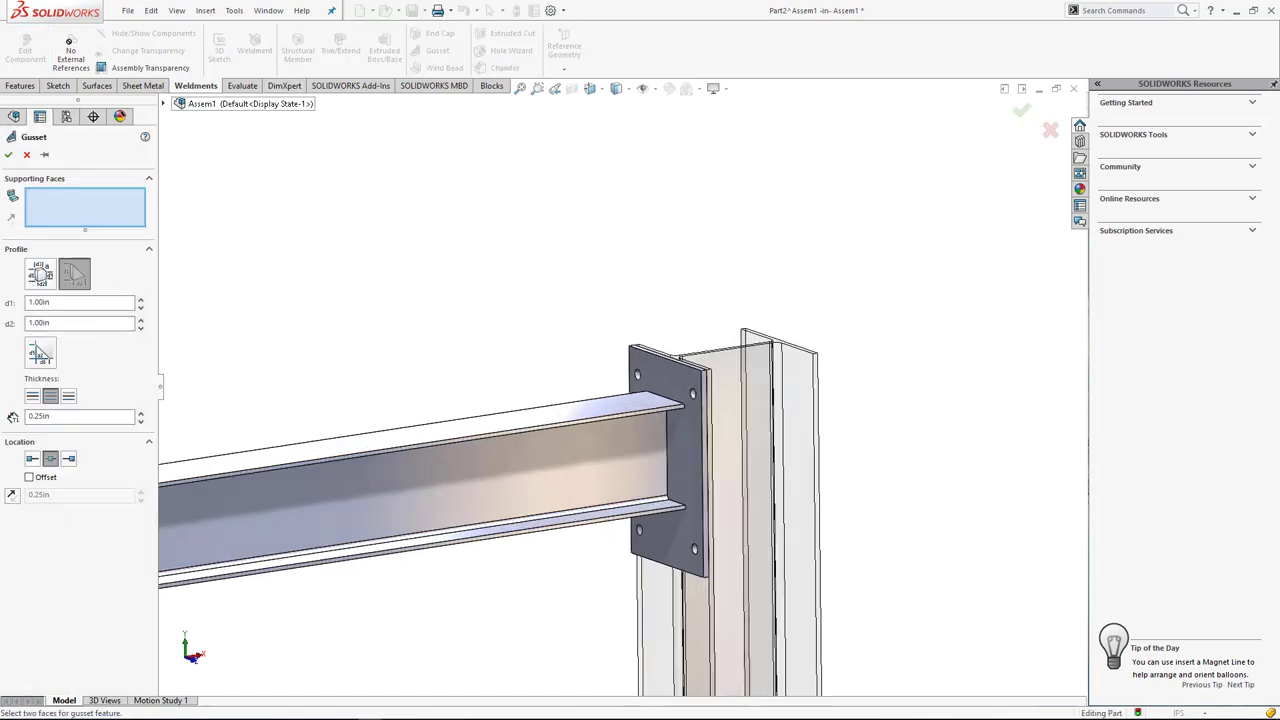
{"action": "left_click", "coordinate": [40, 302]}
{"action": "left_click", "coordinate": [40, 273]}
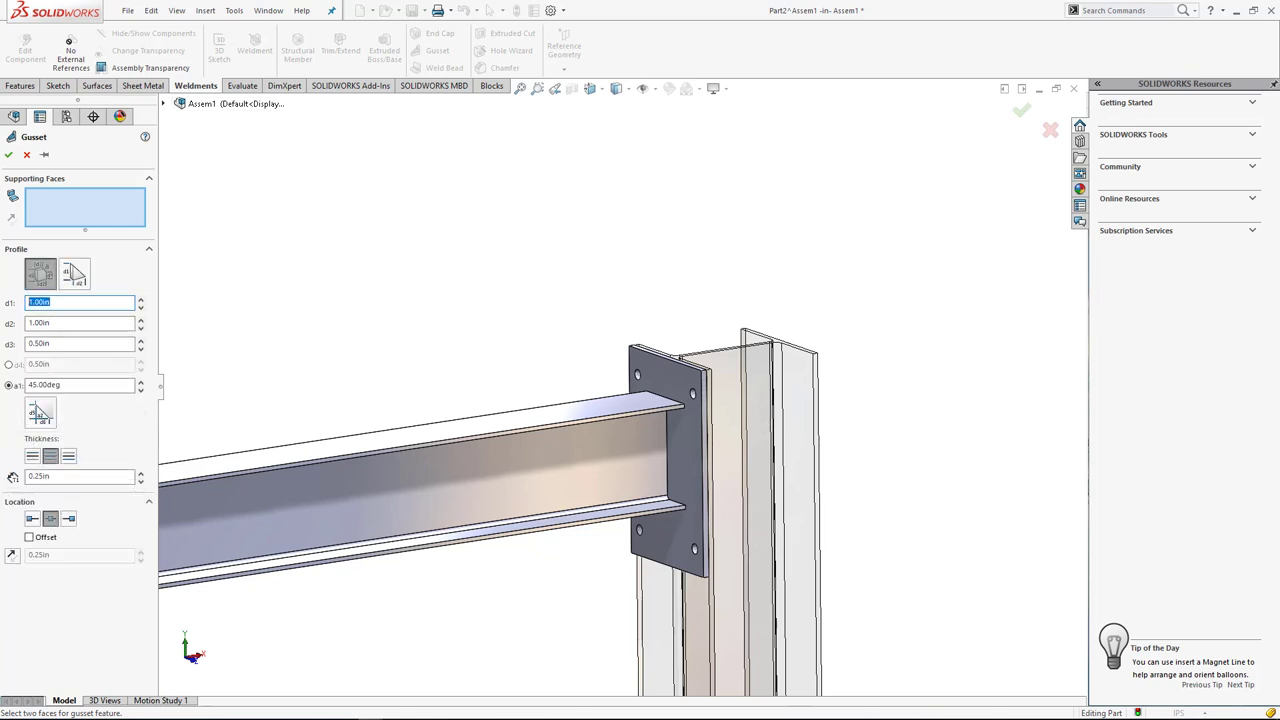
{"action": "type", "text": "2"}
{"action": "key", "text": "BackSpace"}
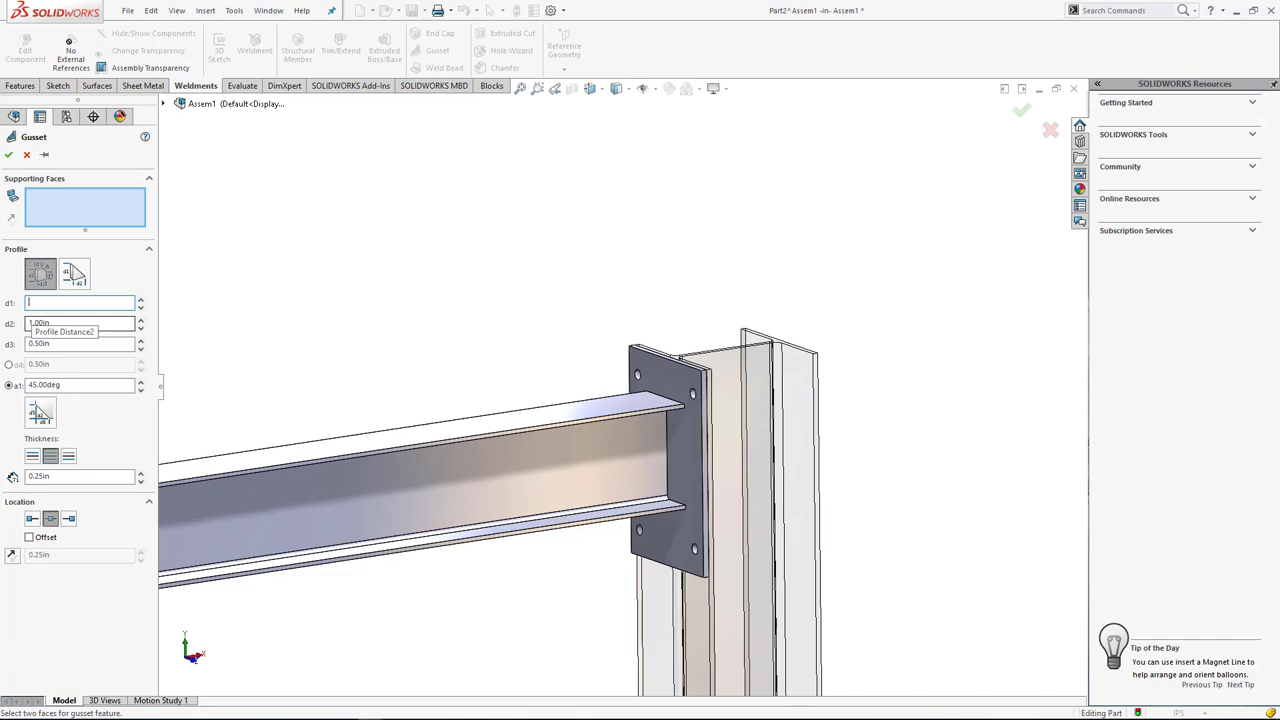
{"action": "type", "text": "3"}
{"action": "key", "text": "Tab"}
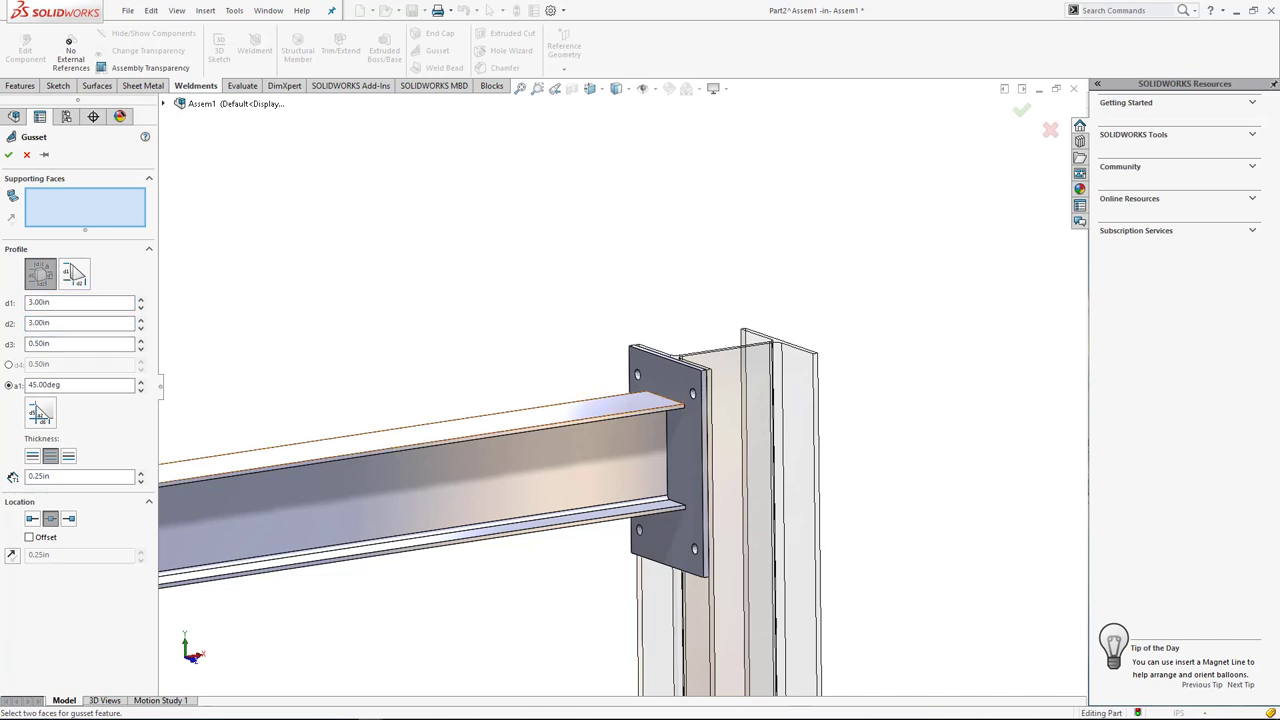
{"action": "left_click", "coordinate": [450, 438]}
{"action": "left_click", "coordinate": [660, 470]}
{"action": "scroll", "coordinate": [676, 384], "scroll_direction": "down", "scroll_amount": 2}
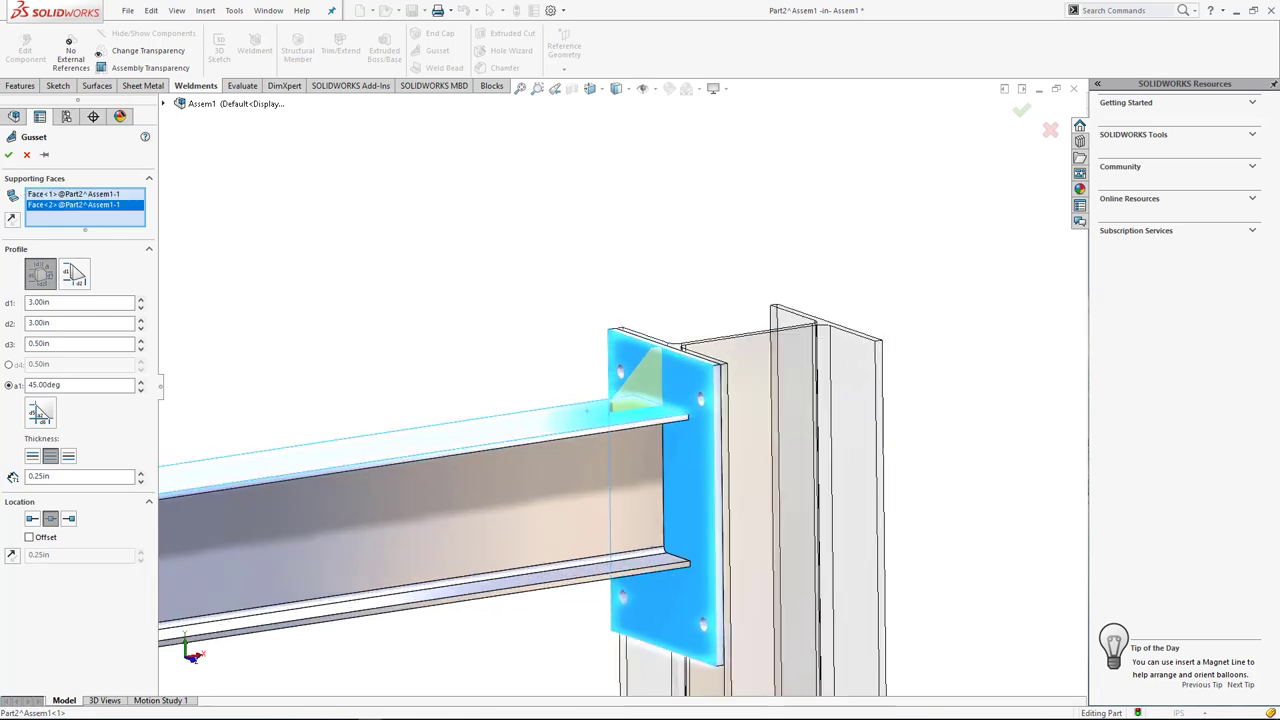
{"action": "mouse_move", "coordinate": [600, 470]}
{"action": "middle_mouse_down"}
{"action": "mouse_move", "coordinate": [545, 571]}
{"action": "mouse_move", "coordinate": [580, 574]}
{"action": "middle_mouse_up"}
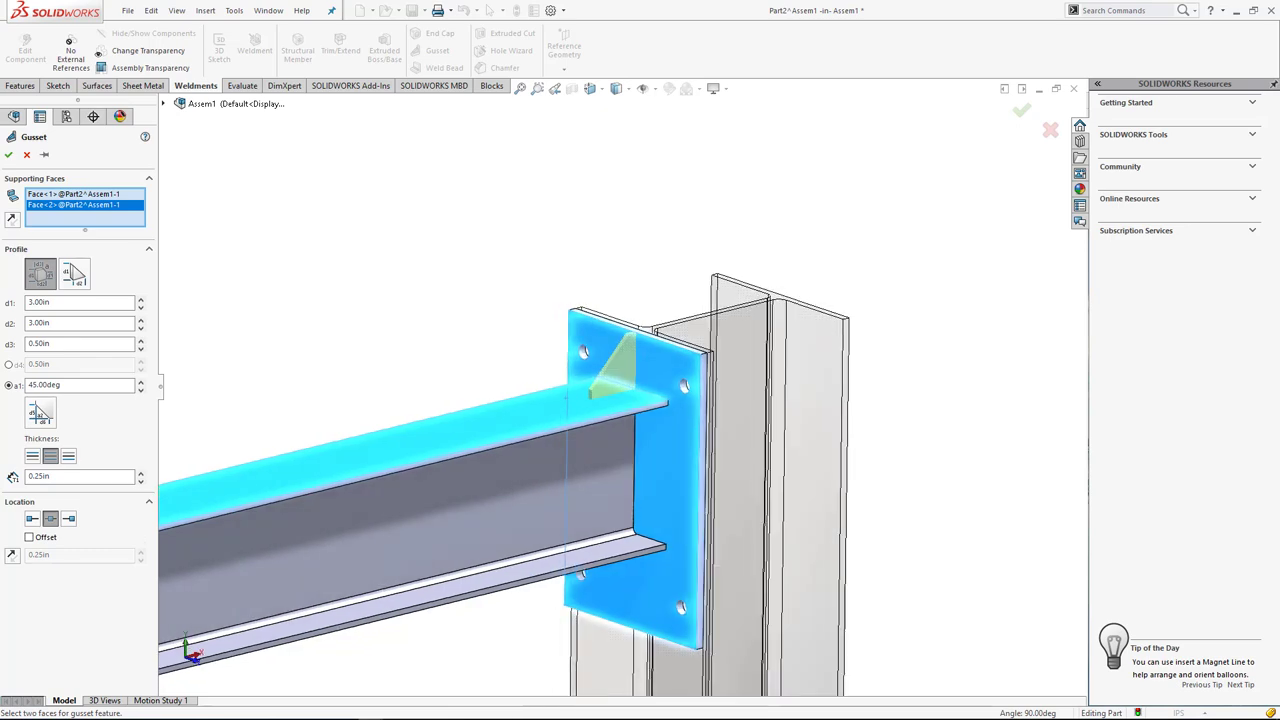
{"action": "left_click", "coordinate": [8, 155]}
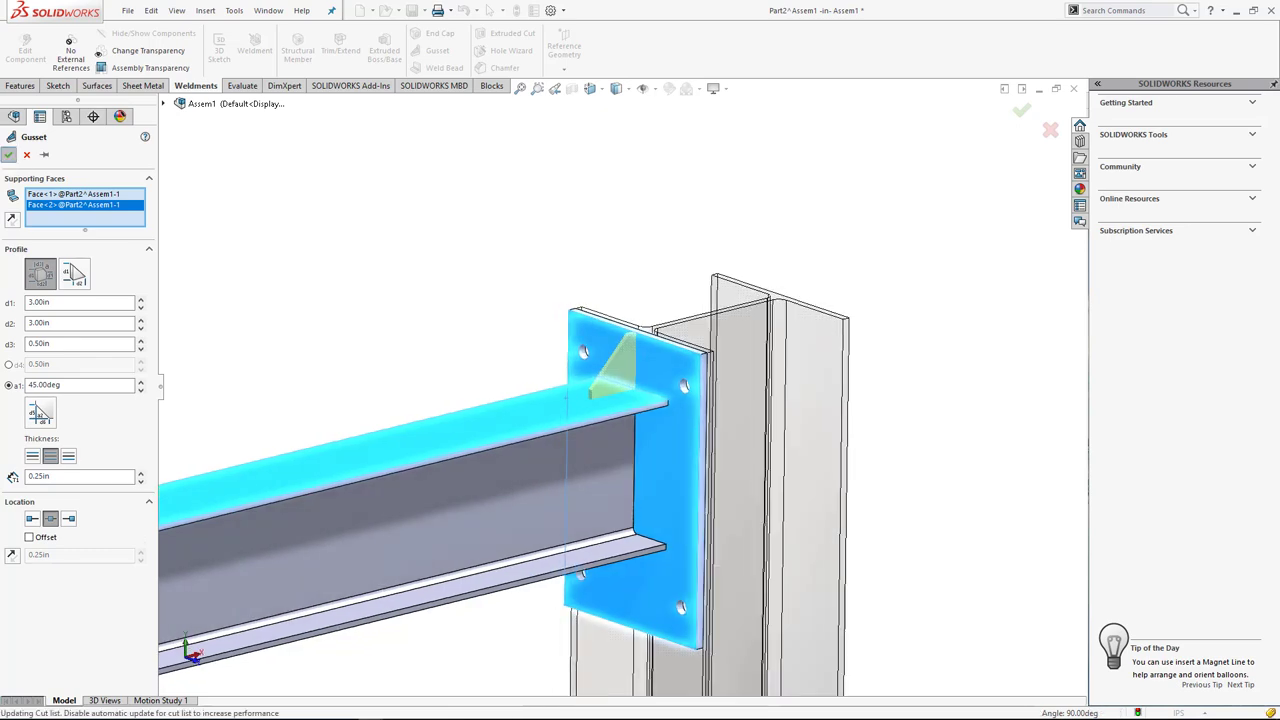
Add gussets against the beam web and under the beam flange to the end plate.
{"action": "left_click", "coordinate": [437, 50]}
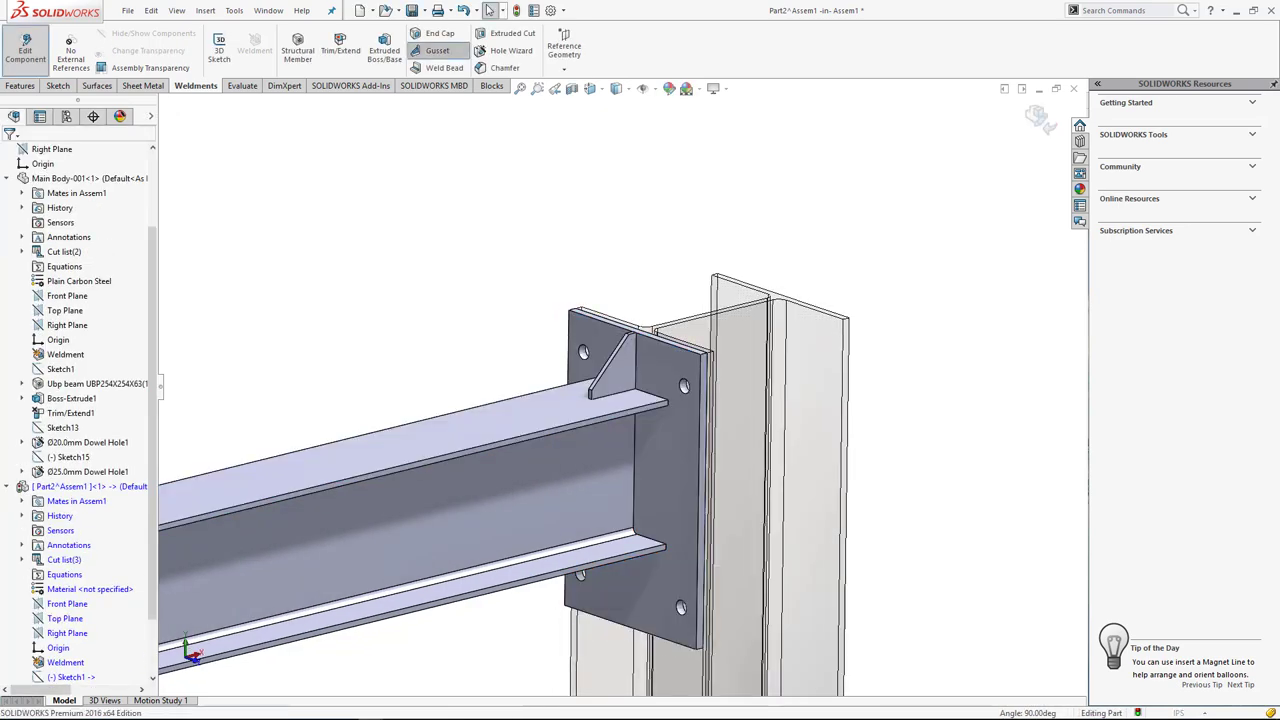
{"action": "left_click", "coordinate": [450, 490]}
{"action": "left_click", "coordinate": [650, 460]}
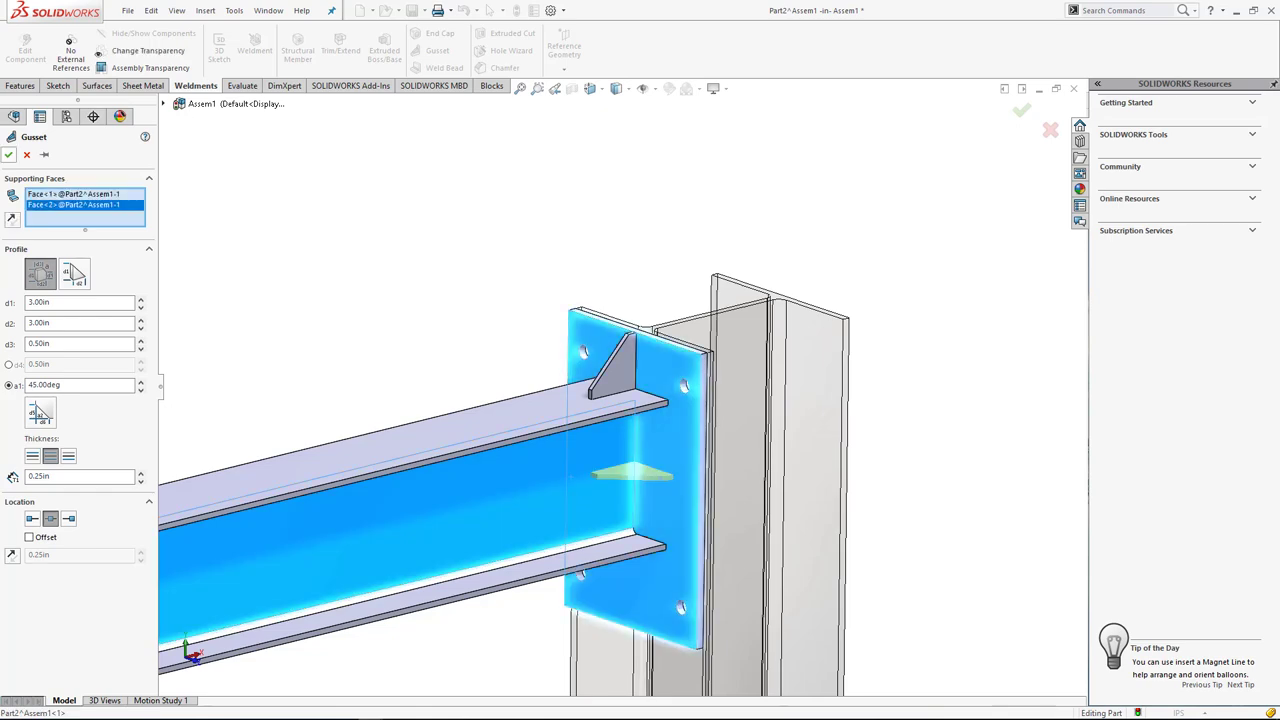
{"action": "key", "text": "Return"}
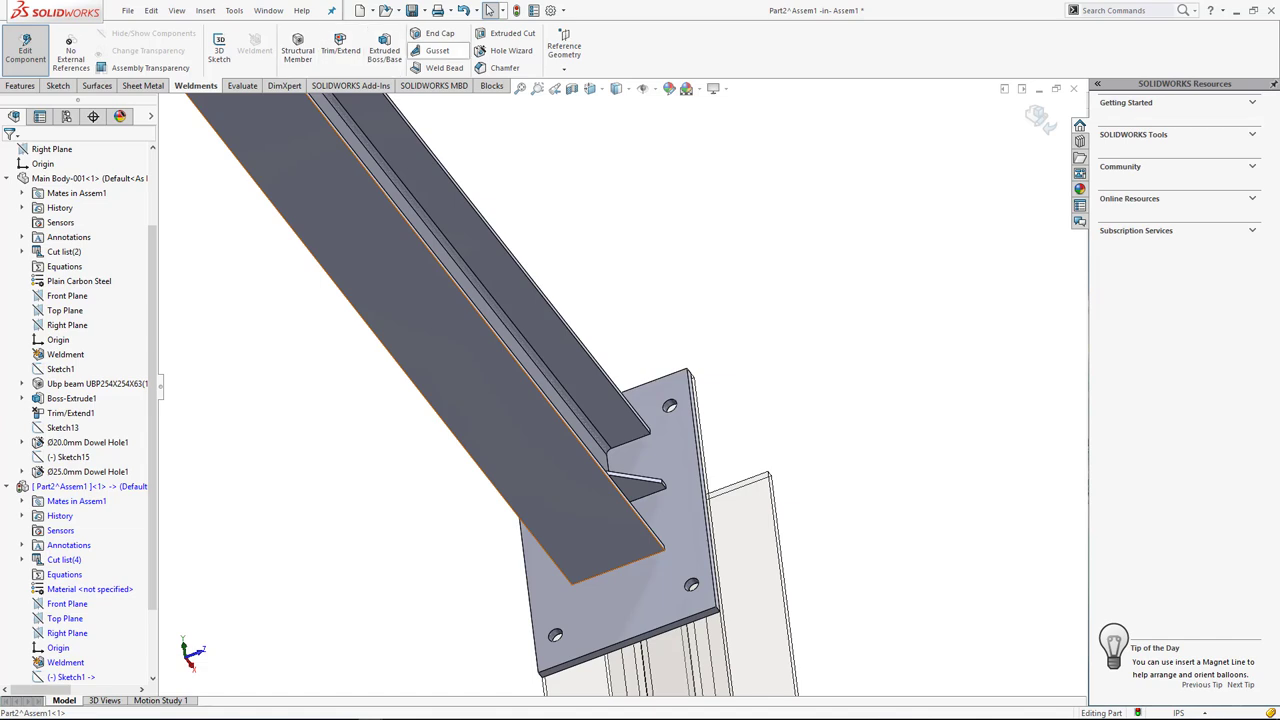
{"action": "left_click", "coordinate": [437, 50]}
{"action": "left_click", "coordinate": [534, 455]}
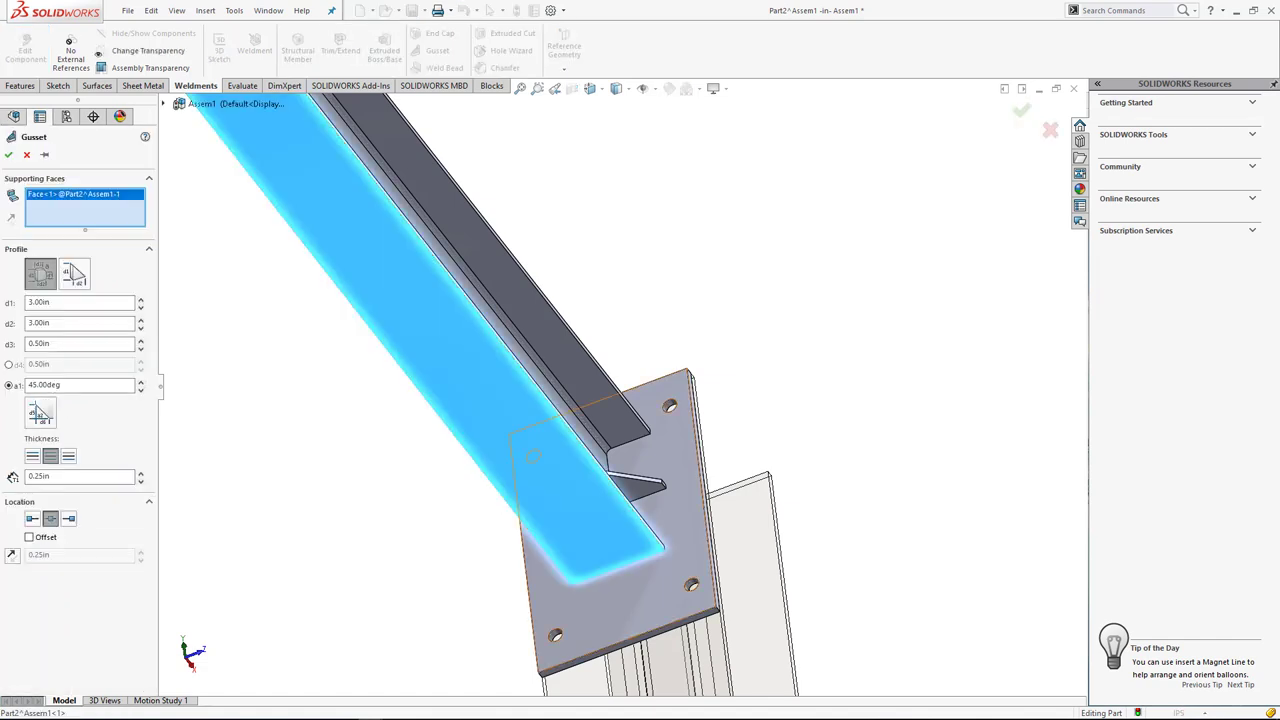
{"action": "left_click", "coordinate": [534, 455]}
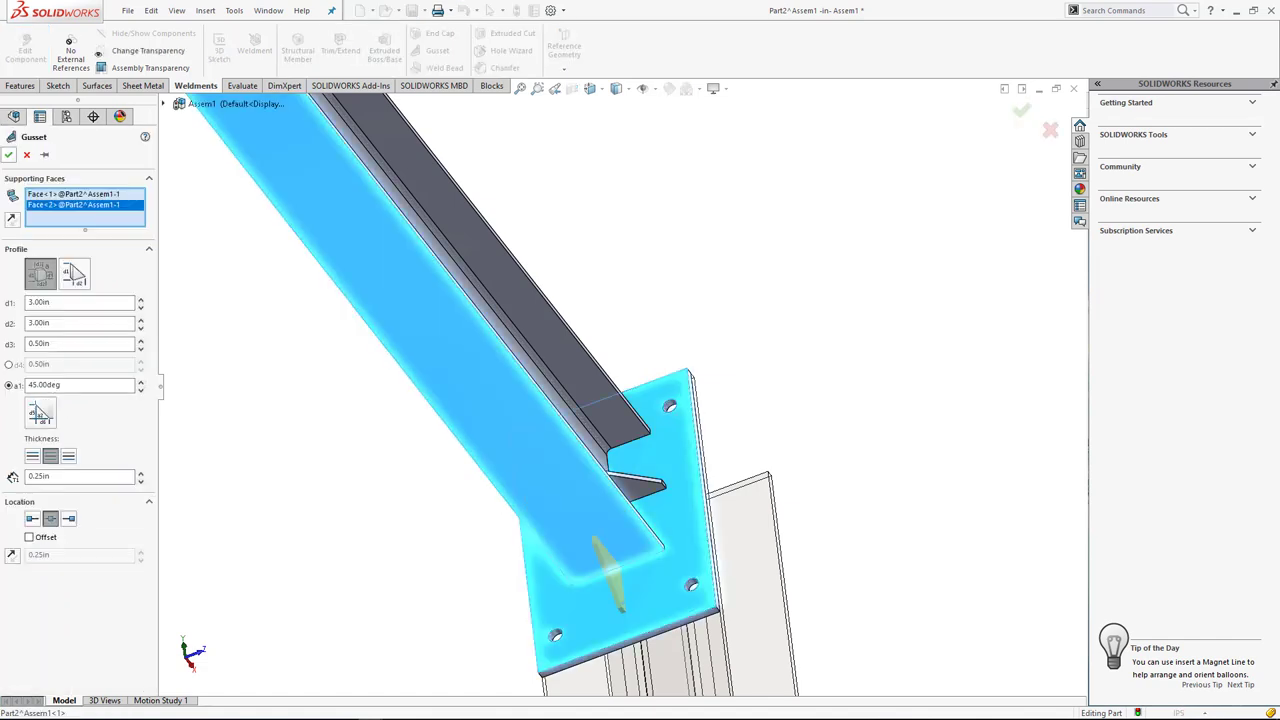
{"action": "key", "text": "Return"}
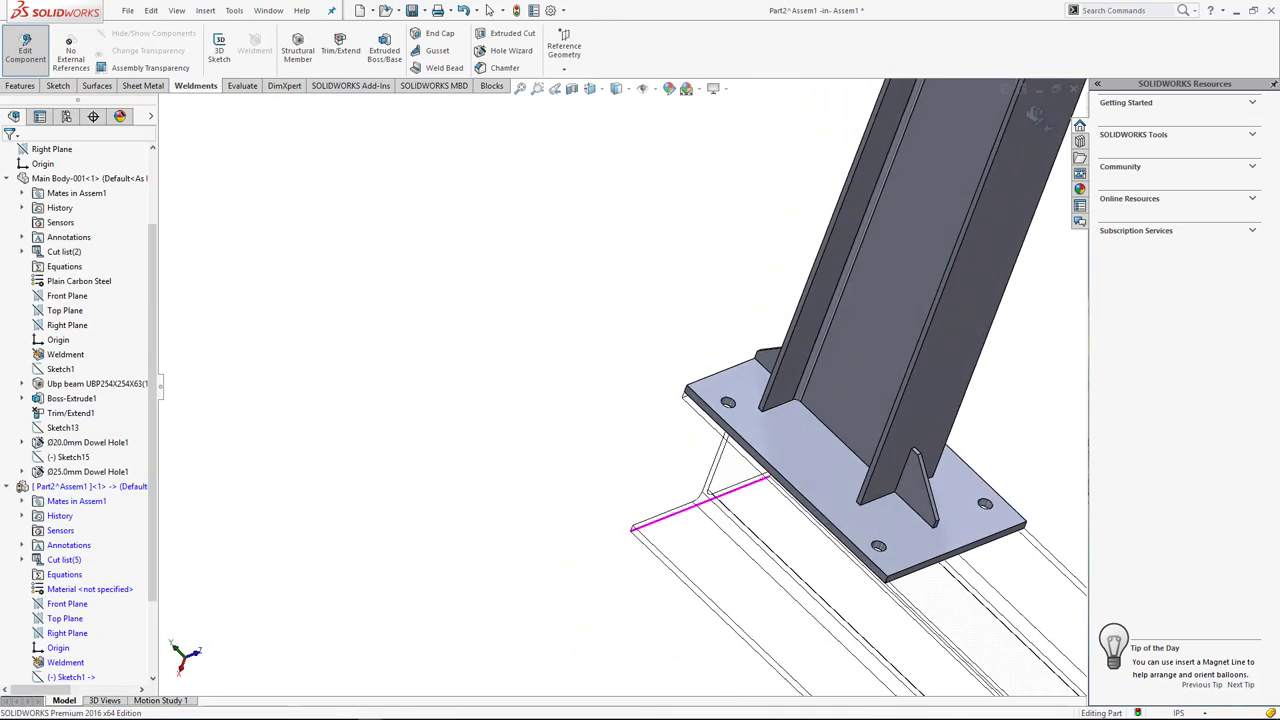
Add a gusset between the column face and its base plate, then view isometrically.
{"action": "middle_click_drag", "start_coordinate": [700, 500], "coordinate": [480, 450]}
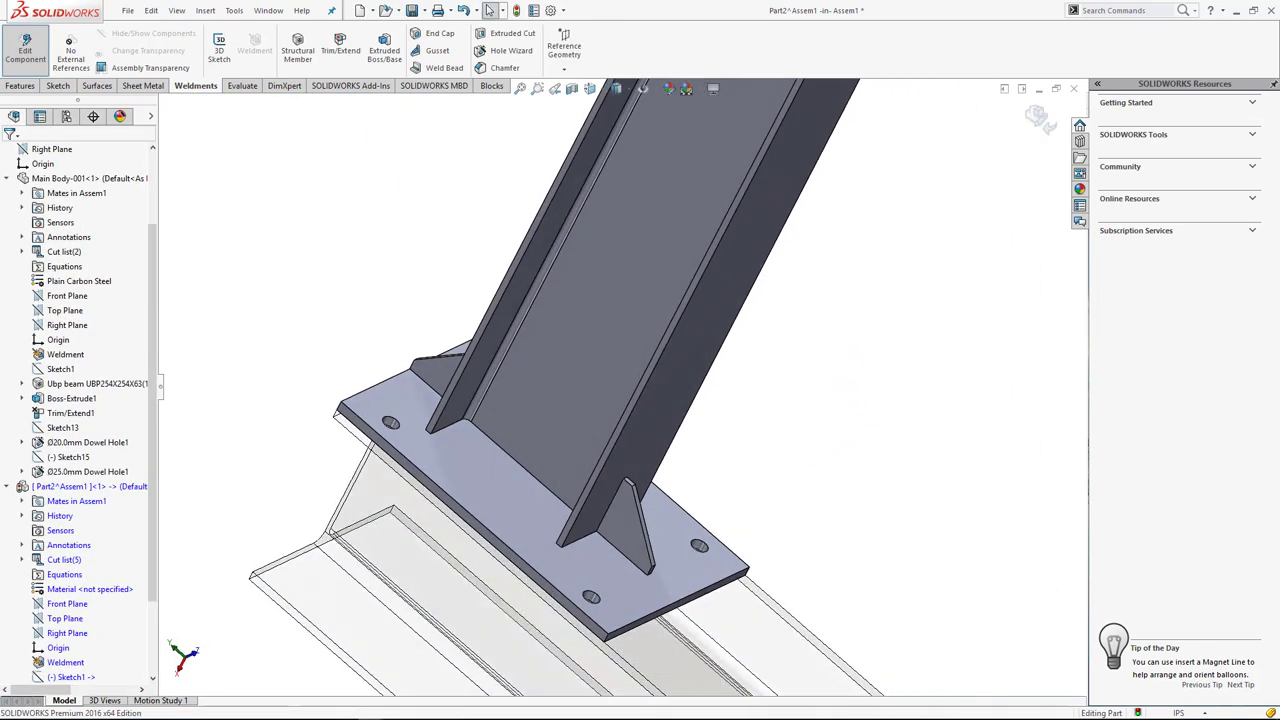
{"action": "left_click", "coordinate": [432, 50]}
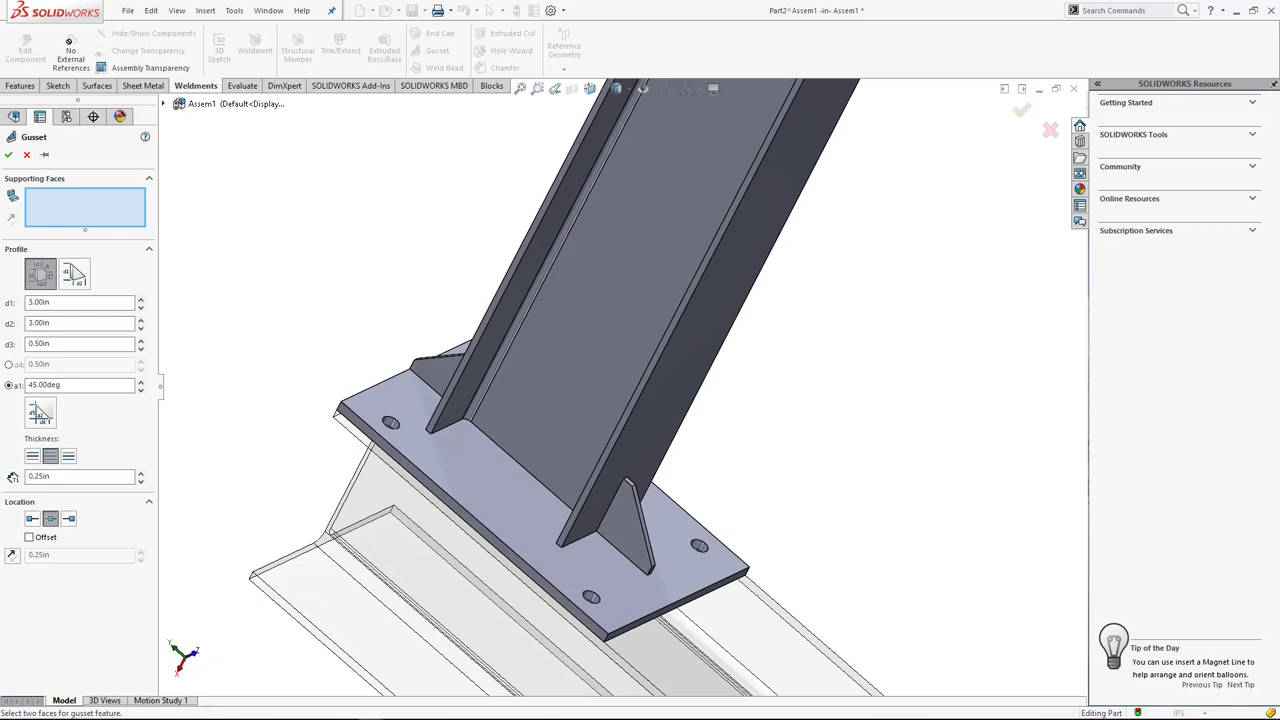
{"action": "left_click", "coordinate": [620, 260]}
{"action": "left_click", "coordinate": [486, 432]}
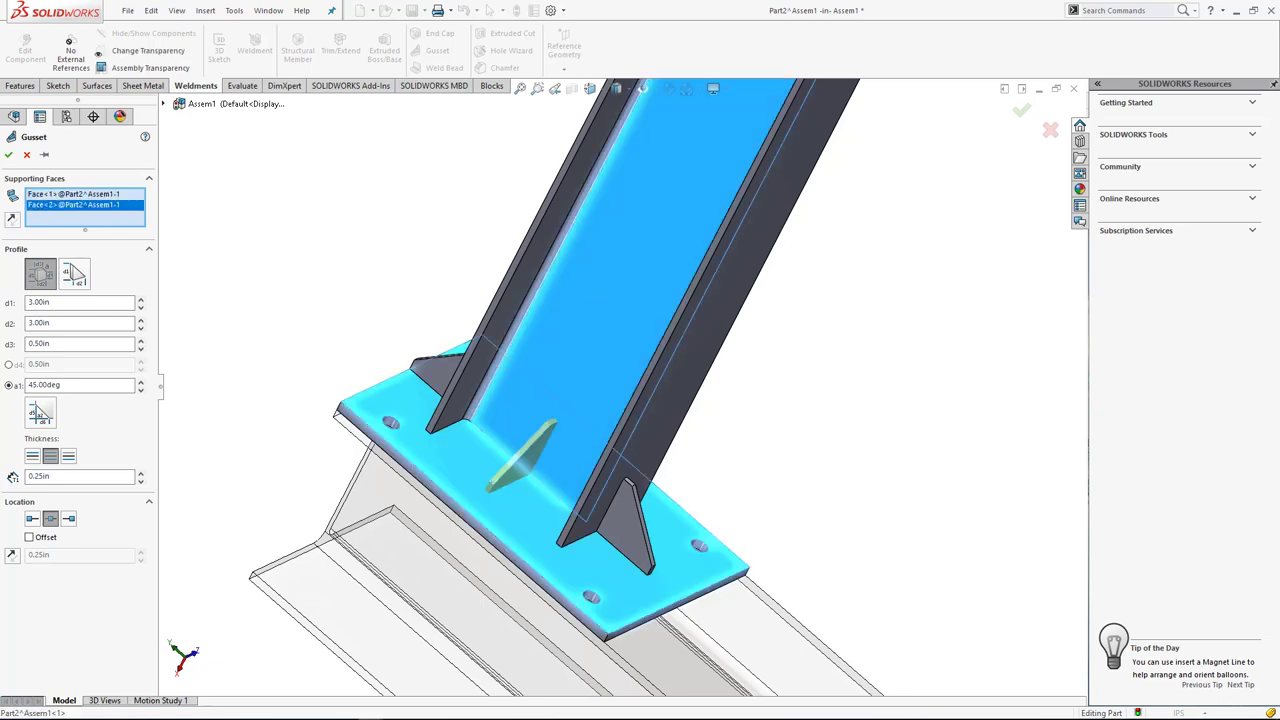
{"action": "scroll", "coordinate": [621, 386], "scroll_direction": "up", "scroll_amount": 3}
{"action": "key", "text": "Return"}
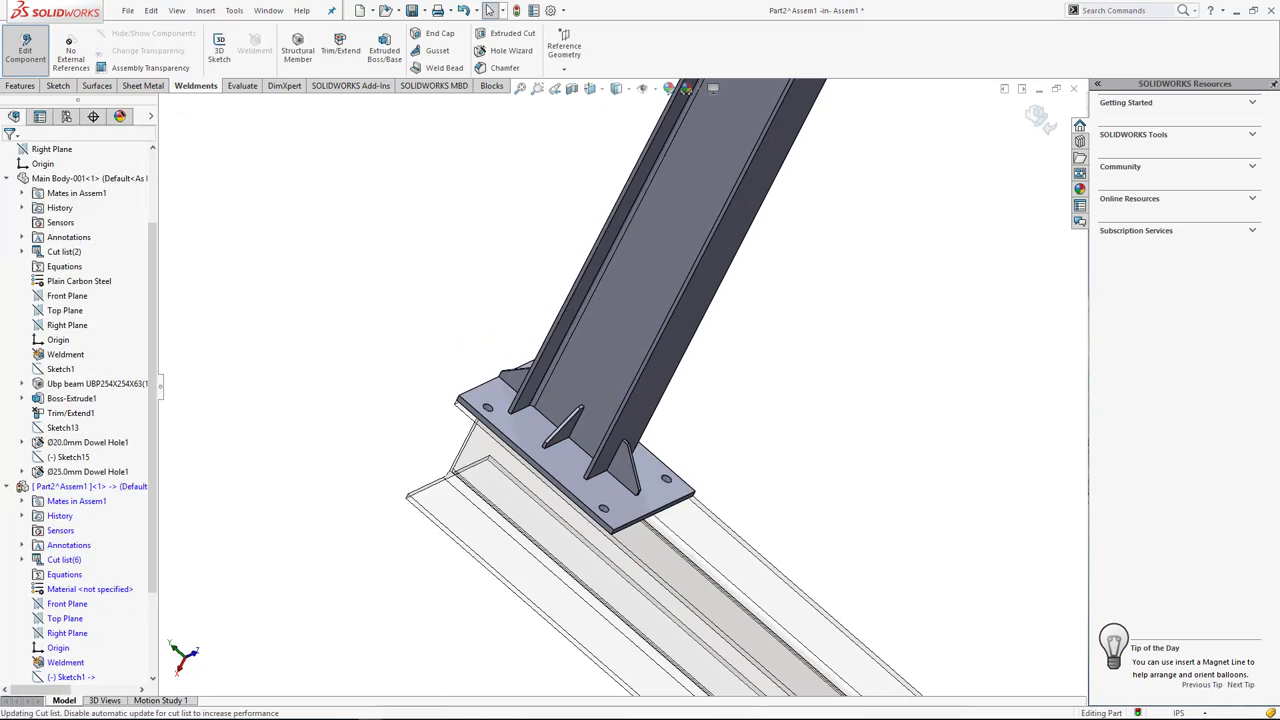
{"action": "key", "text": "ctrl+7"}
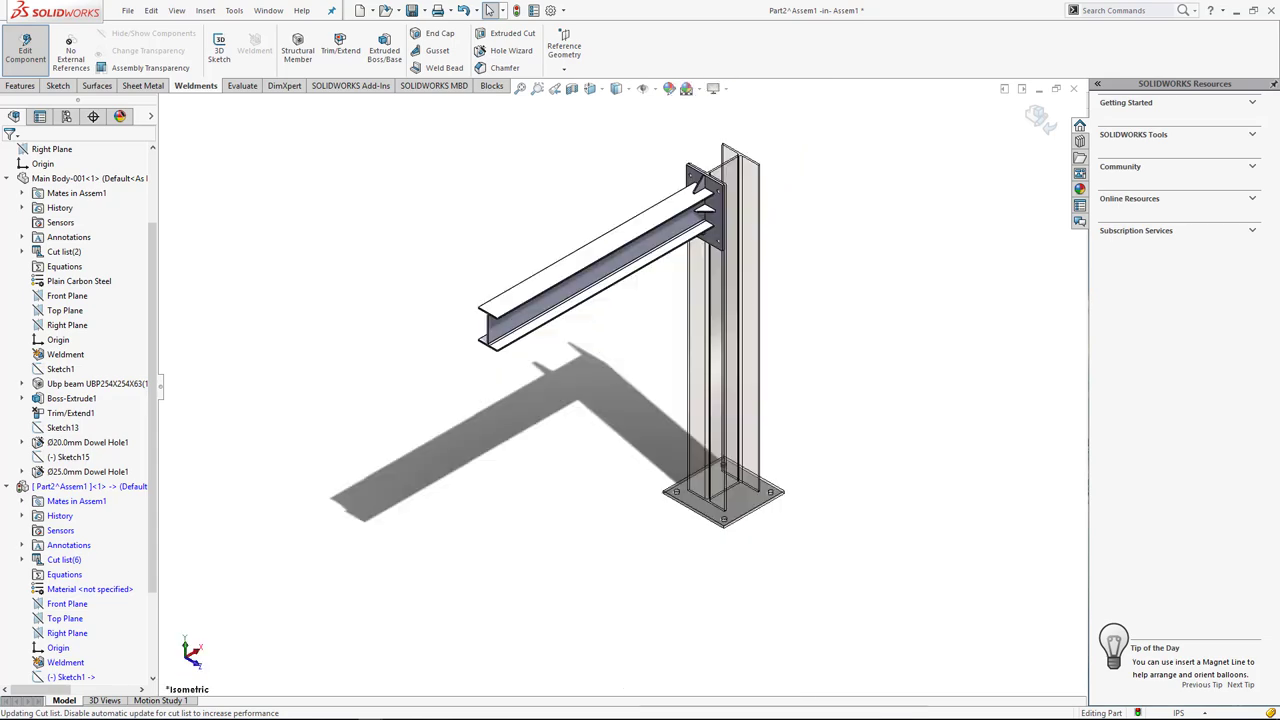
Sketch a corner rectangle on the beam's top flange at its free end.
{"action": "scroll", "coordinate": [480, 305], "scroll_direction": "down", "scroll_amount": 2}
{"action": "scroll", "coordinate": [510, 340], "scroll_direction": "down", "scroll_amount": 3}
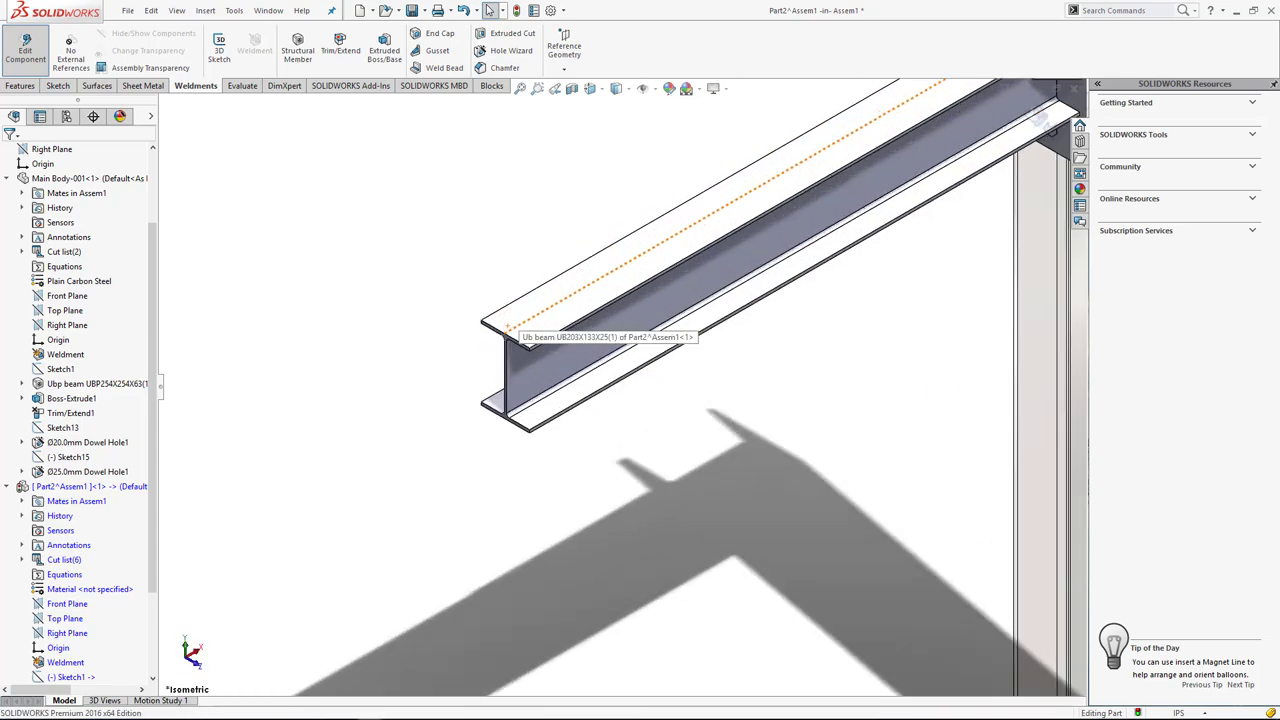
{"action": "scroll", "coordinate": [543, 366], "scroll_direction": "down", "scroll_amount": 3}
{"action": "scroll", "coordinate": [543, 366], "scroll_direction": "down", "scroll_amount": 2}
{"action": "left_click", "coordinate": [590, 318]}
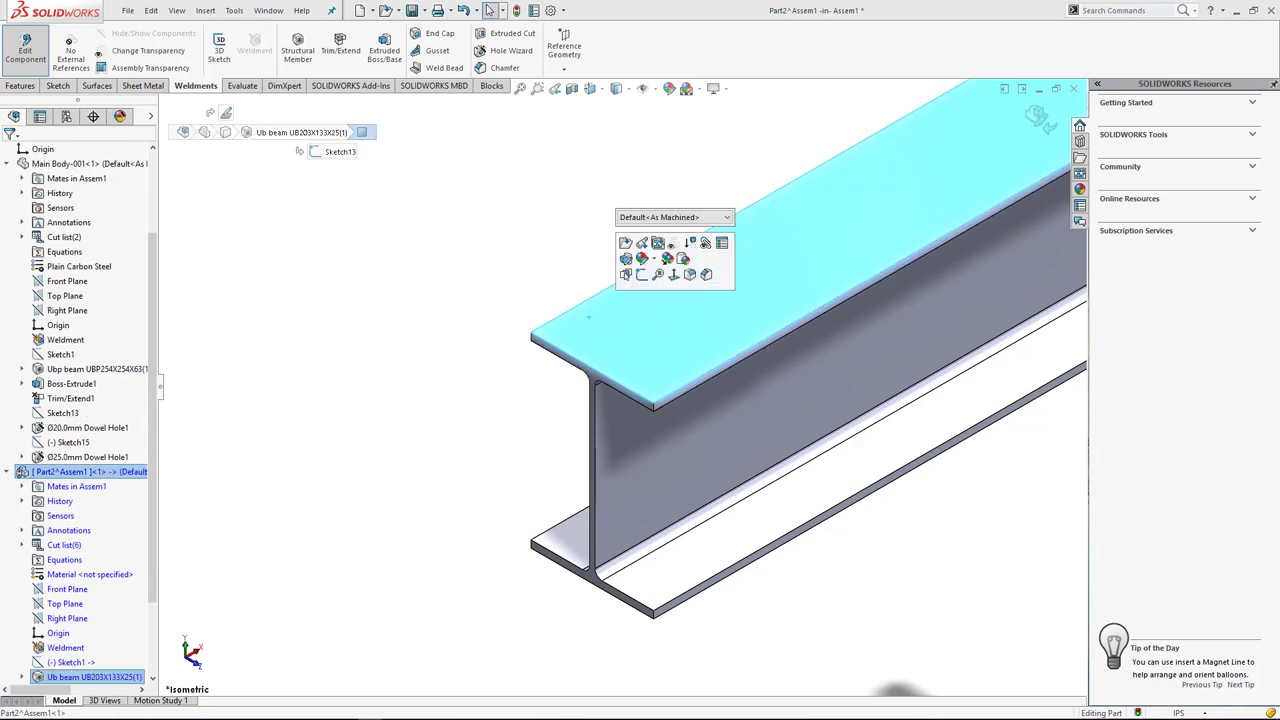
{"action": "left_click", "coordinate": [642, 274]}
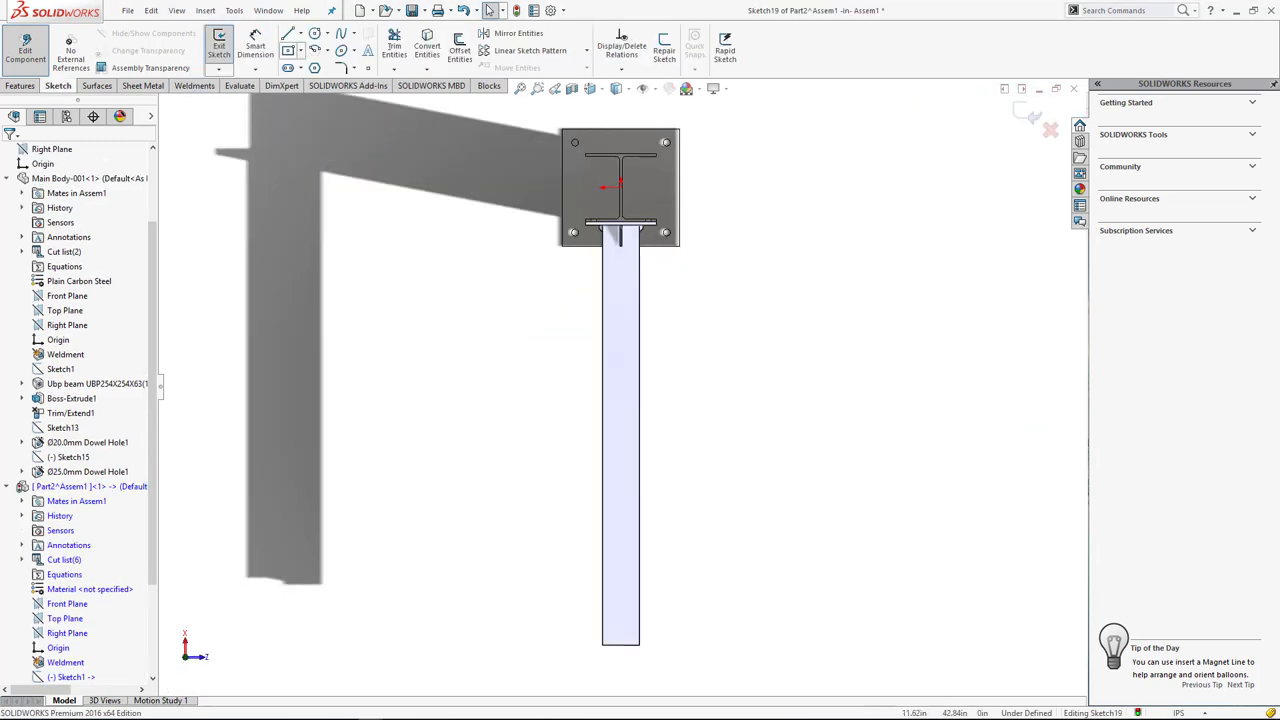
{"action": "left_click", "coordinate": [300, 50]}
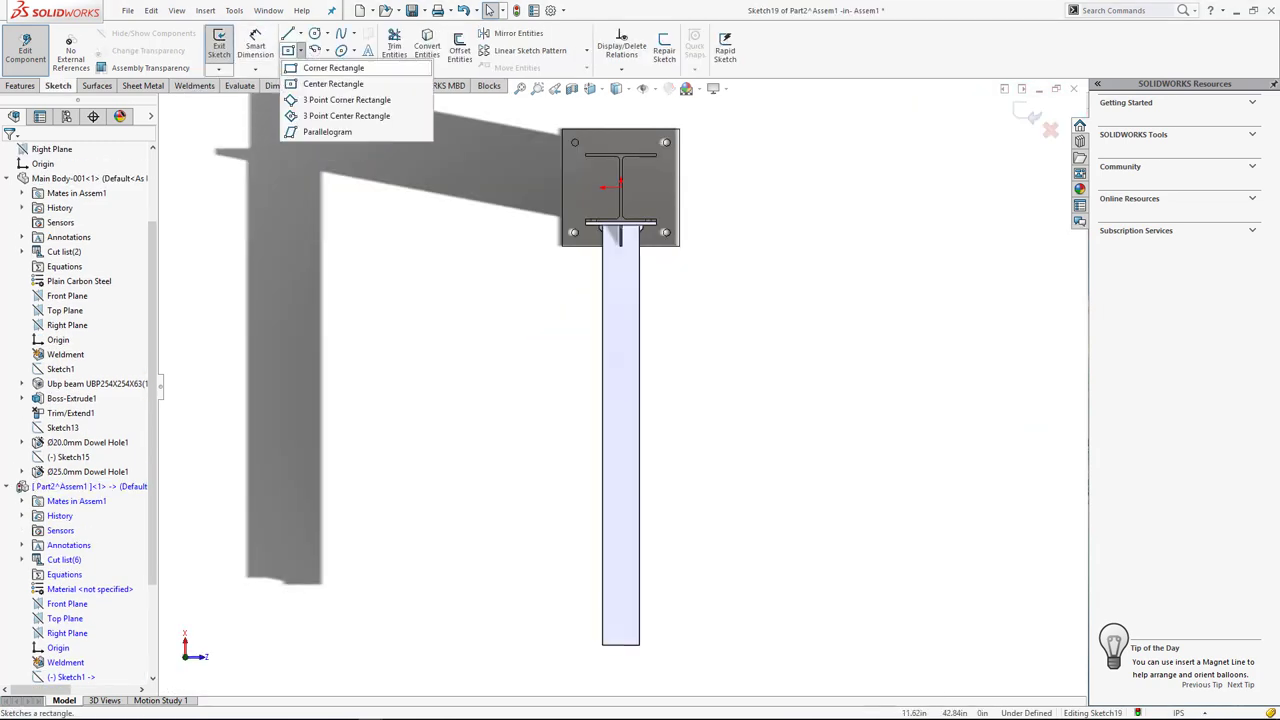
{"action": "left_click", "coordinate": [315, 66]}
{"action": "left_click", "coordinate": [602, 644]}
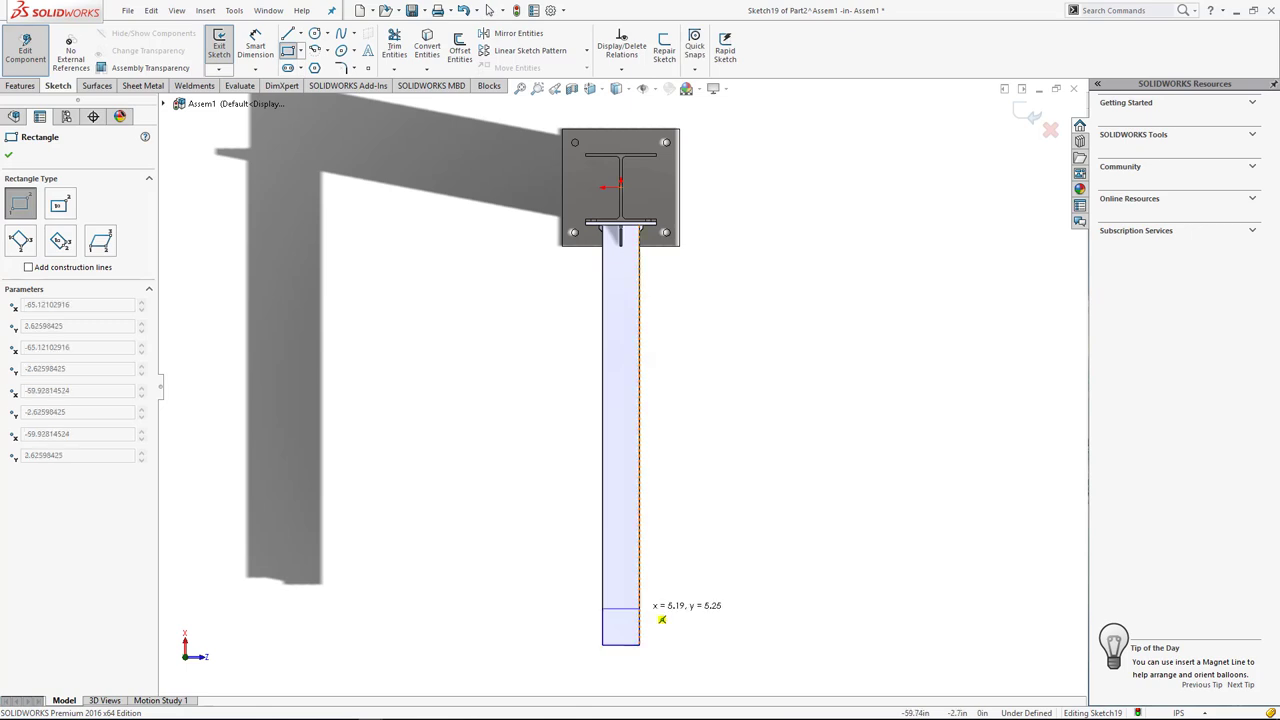
{"action": "left_click", "coordinate": [640, 589]}
{"action": "left_click", "coordinate": [720, 575]}
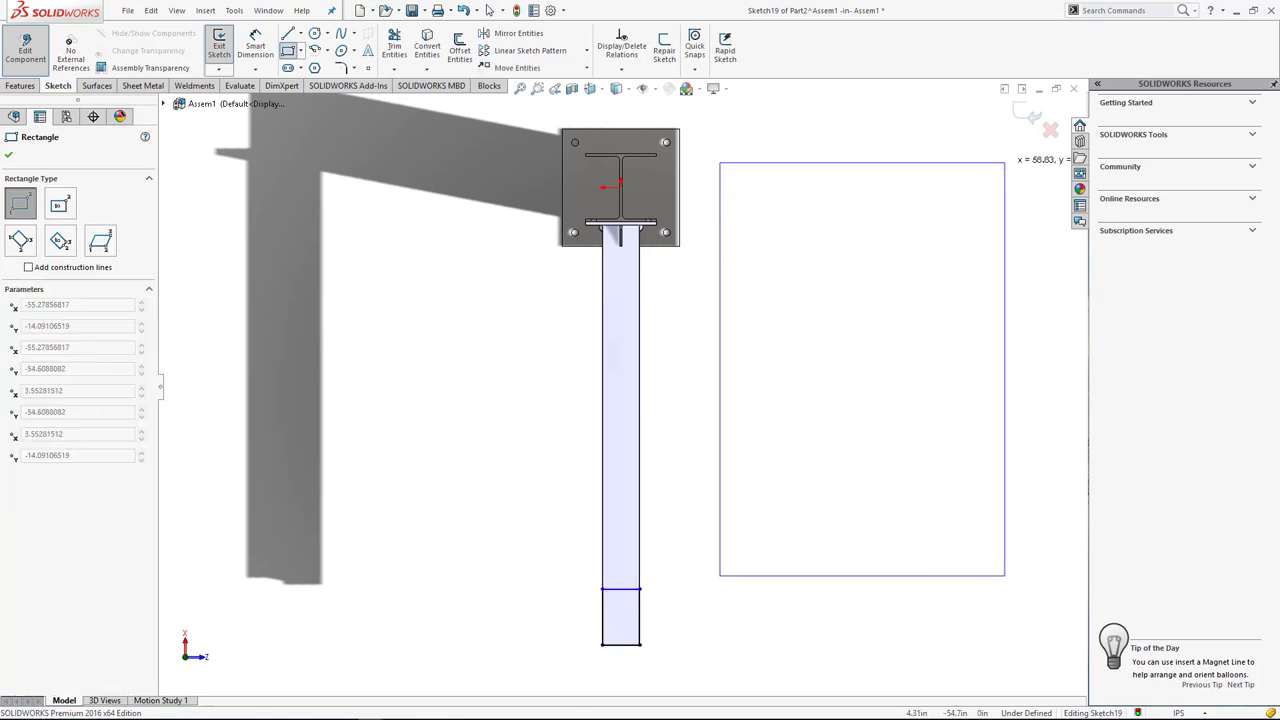
{"action": "key", "text": "Escape"}
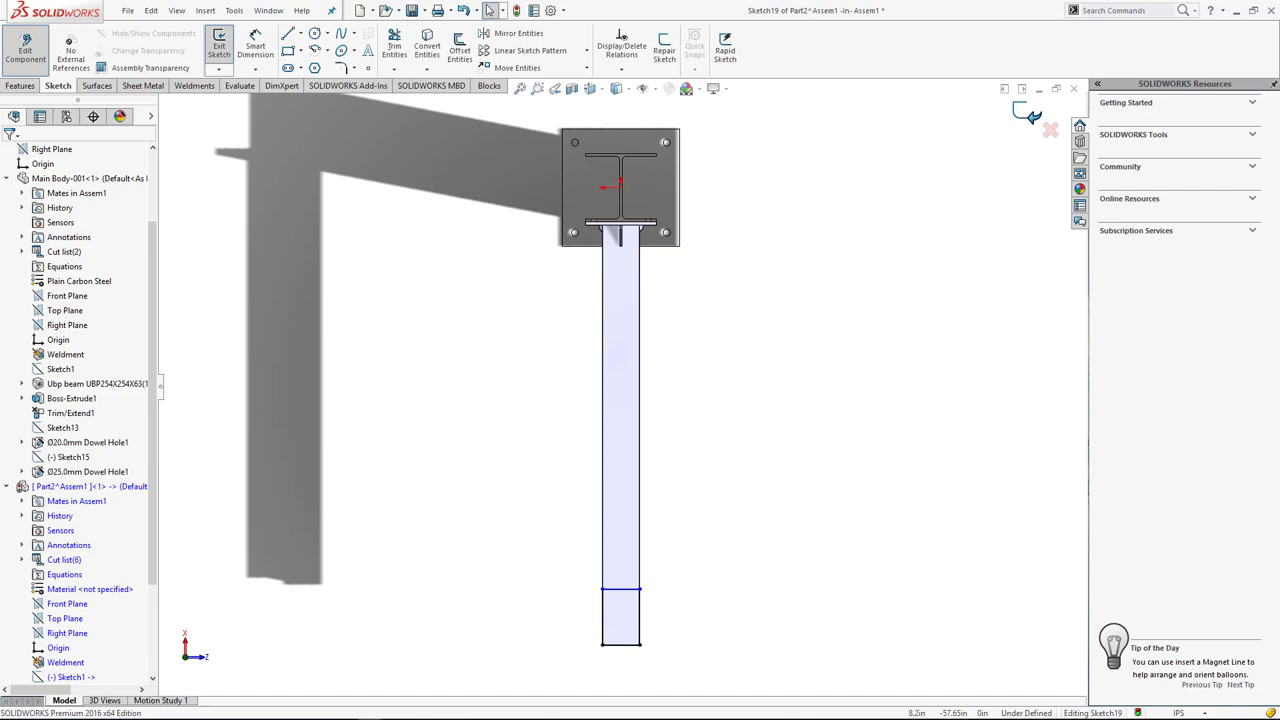
Extrude the rectangle 0.47244094 in into the top plate.
{"action": "key", "text": "ctrl+7"}
{"action": "key", "text": "ctrl+b"}
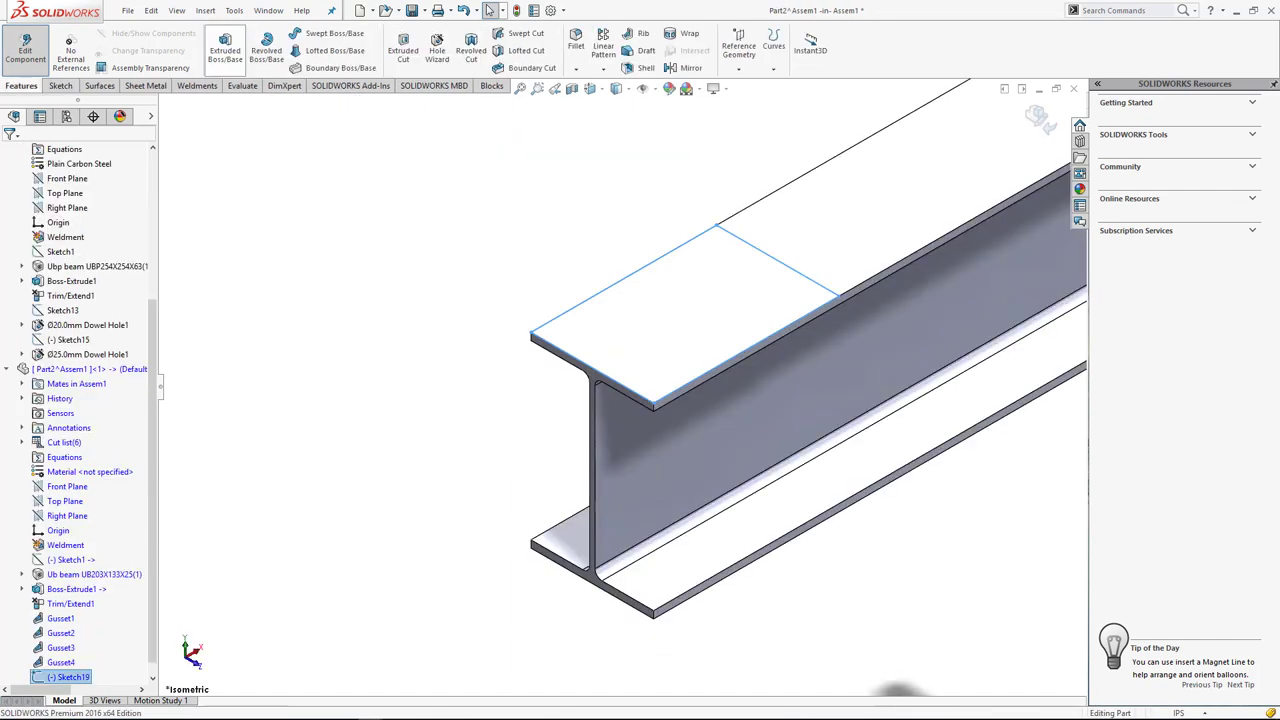
{"action": "left_click", "coordinate": [225, 48]}
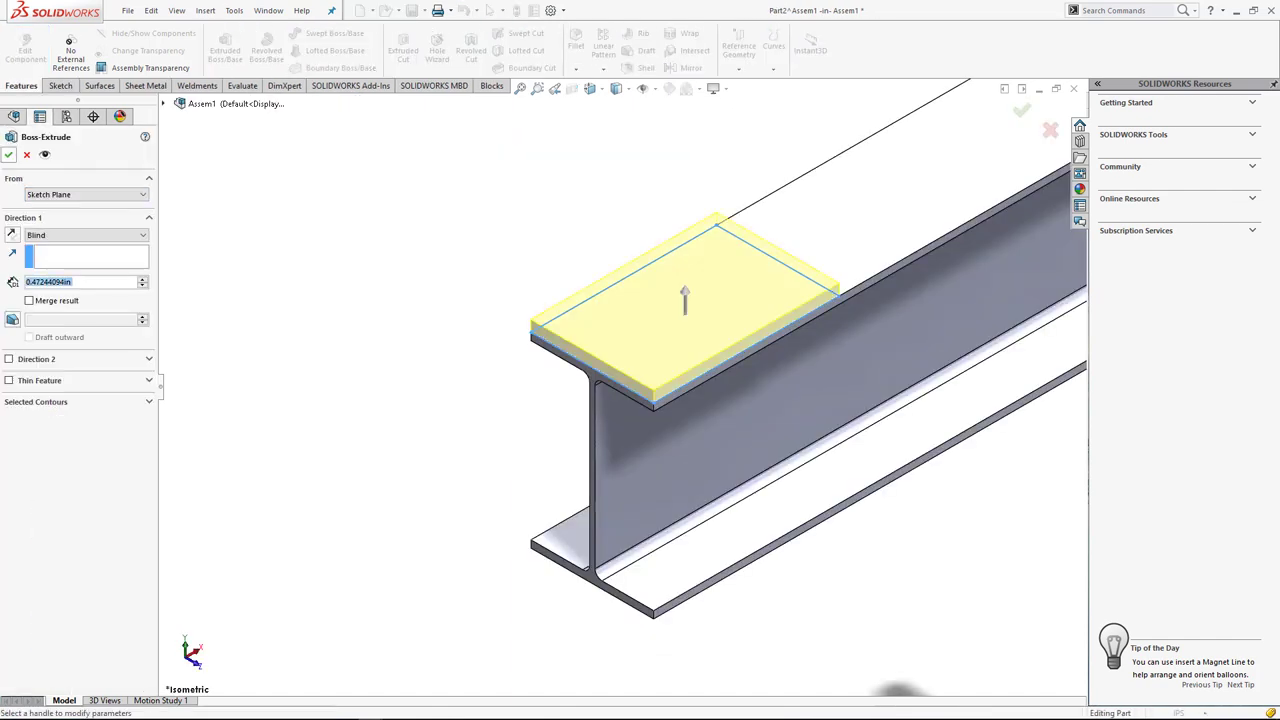
{"action": "left_click", "coordinate": [8, 154]}
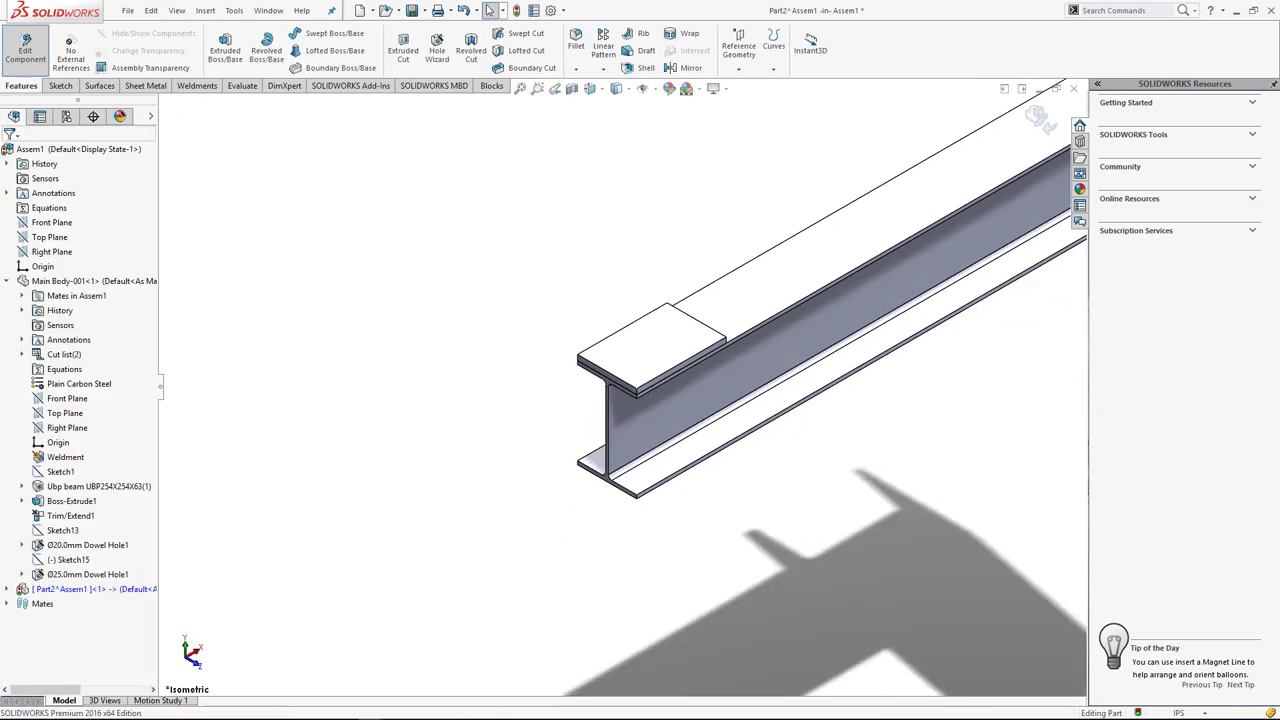
Exit beam part editing and inspect the beam-column joint from the isometric view.
{"action": "left_click", "coordinate": [26, 48]}
{"action": "key", "text": "f"}
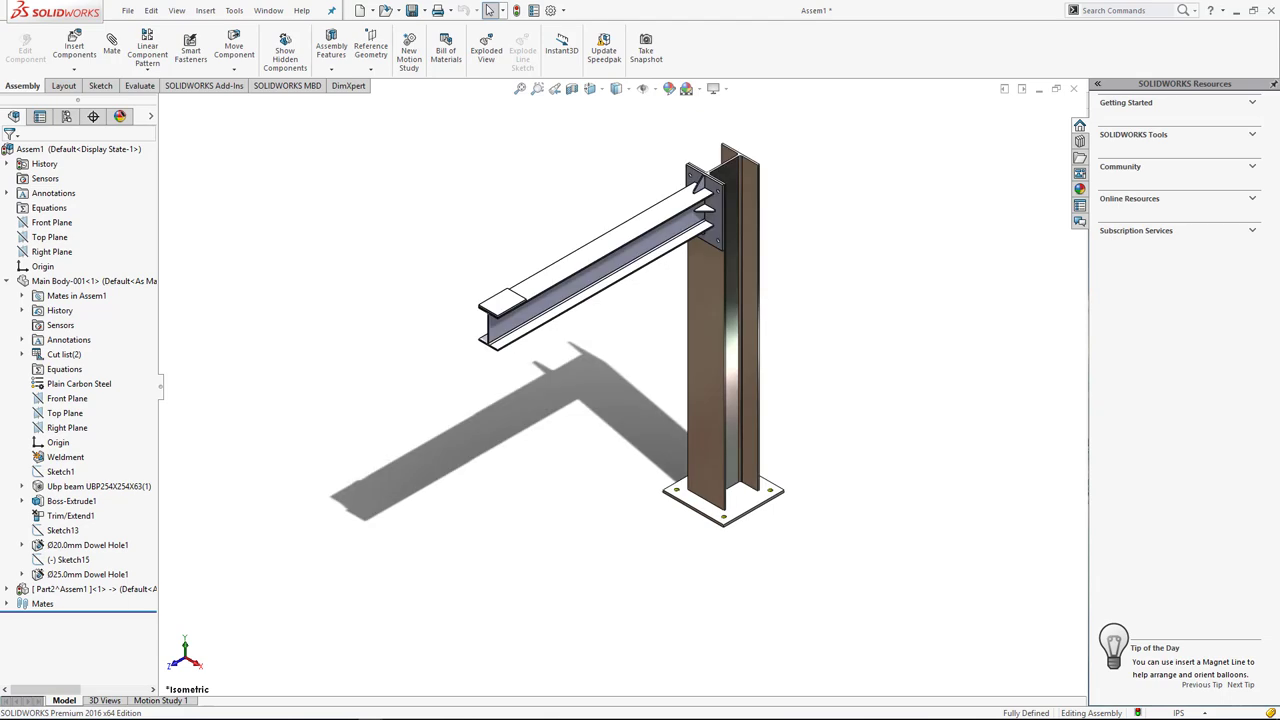
{"action": "middle_click_drag", "start_coordinate": [620, 400], "coordinate": [560, 360]}
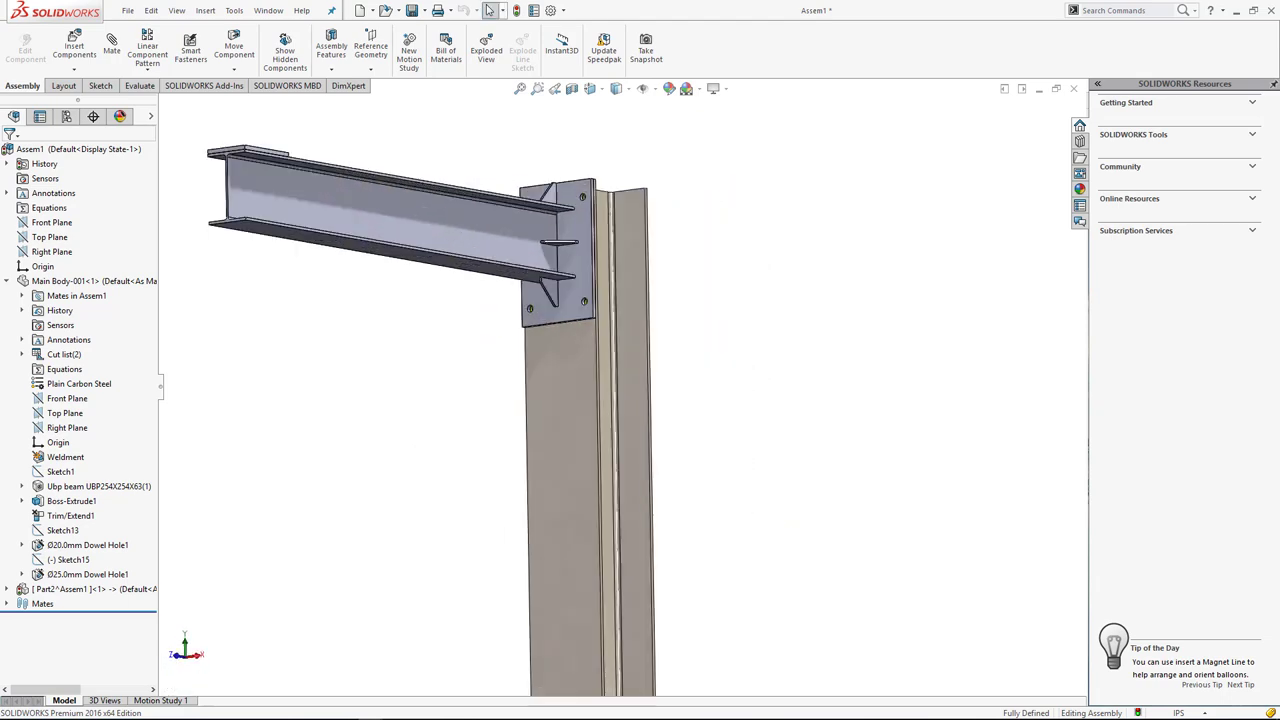
{"action": "scroll", "coordinate": [600, 250], "scroll_direction": "up", "scroll_amount": 5}
{"action": "mouse_move", "coordinate": [600, 400]}
{"action": "middle_mouse_down"}
{"action": "mouse_move", "coordinate": [700, 400]}
{"action": "mouse_move", "coordinate": [640, 400]}
{"action": "mouse_move", "coordinate": [620, 380]}
{"action": "middle_mouse_up"}
{"action": "key", "text": "ctrl+7"}
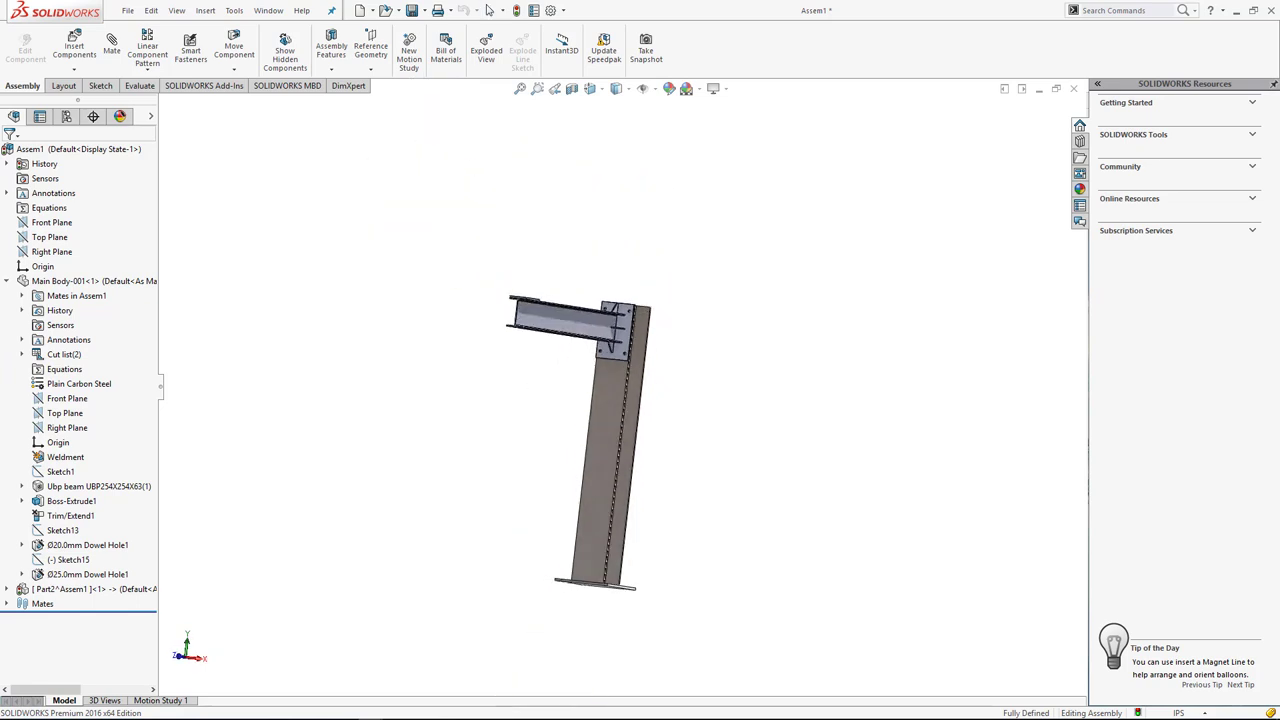
{"action": "scroll", "coordinate": [656, 327], "scroll_direction": "down", "scroll_amount": 5}
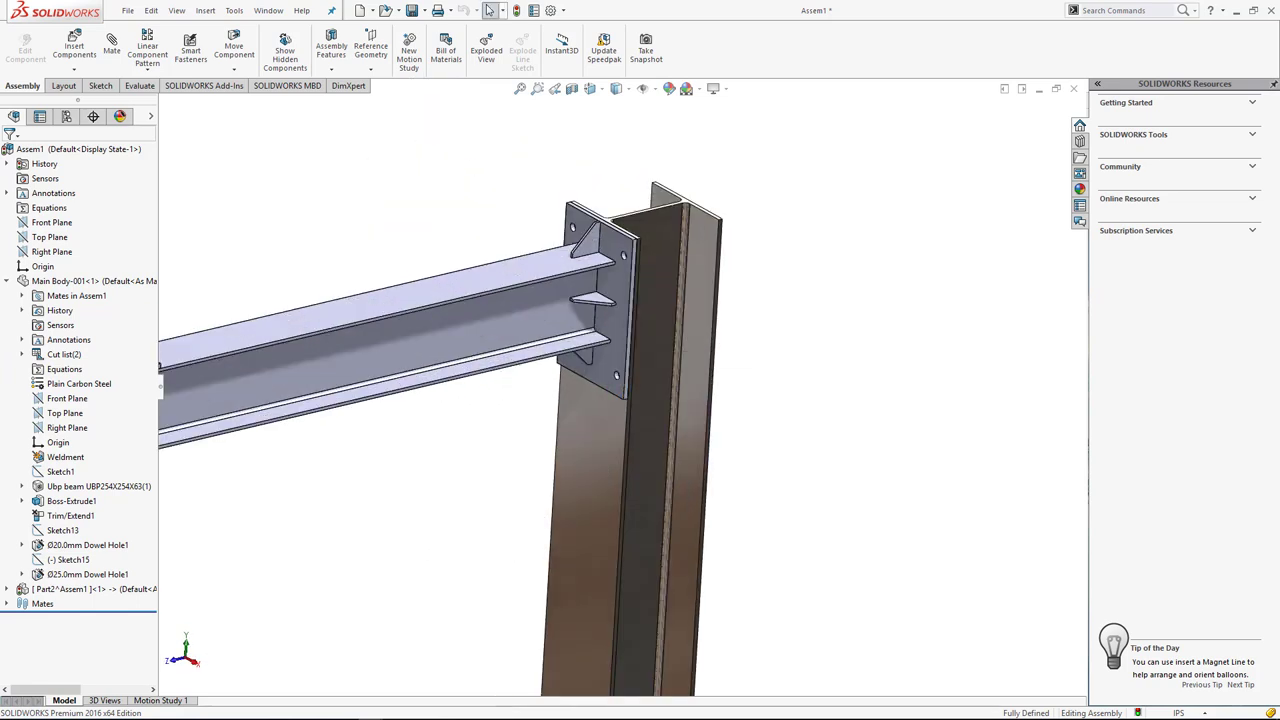
{"action": "key", "text": "ctrl+7"}
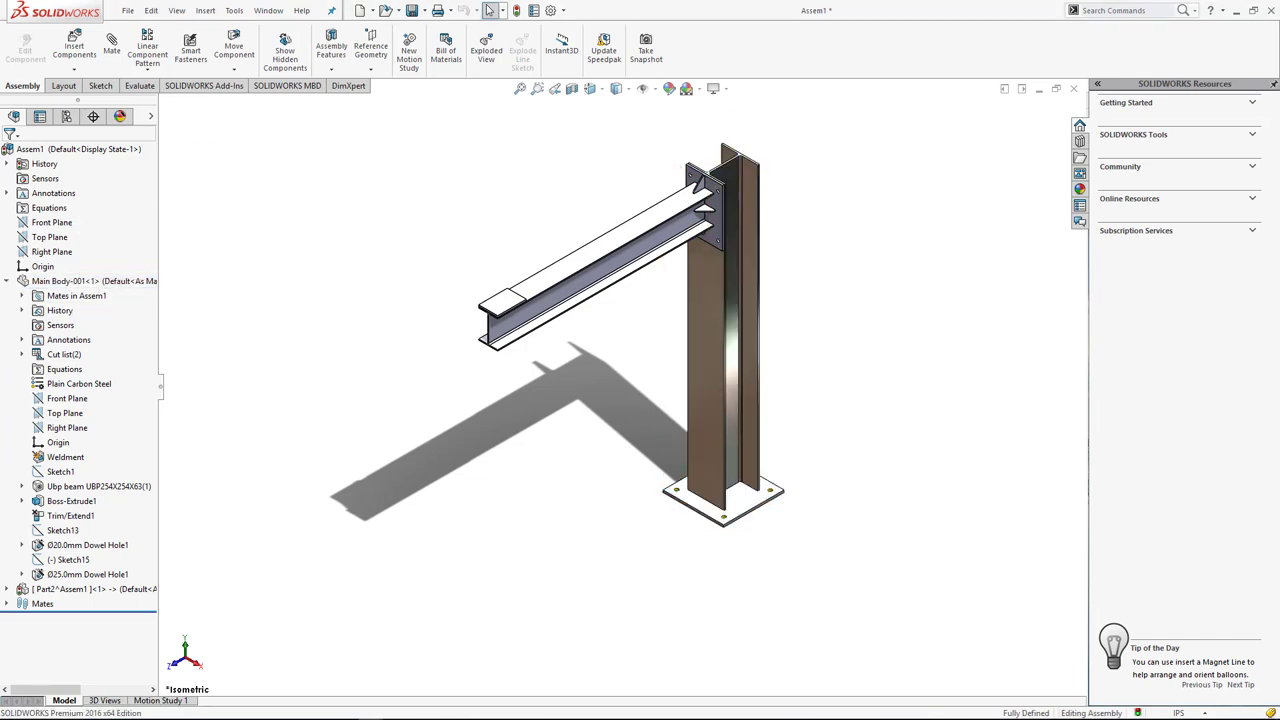
{"action": "left_click", "coordinate": [95, 486]}
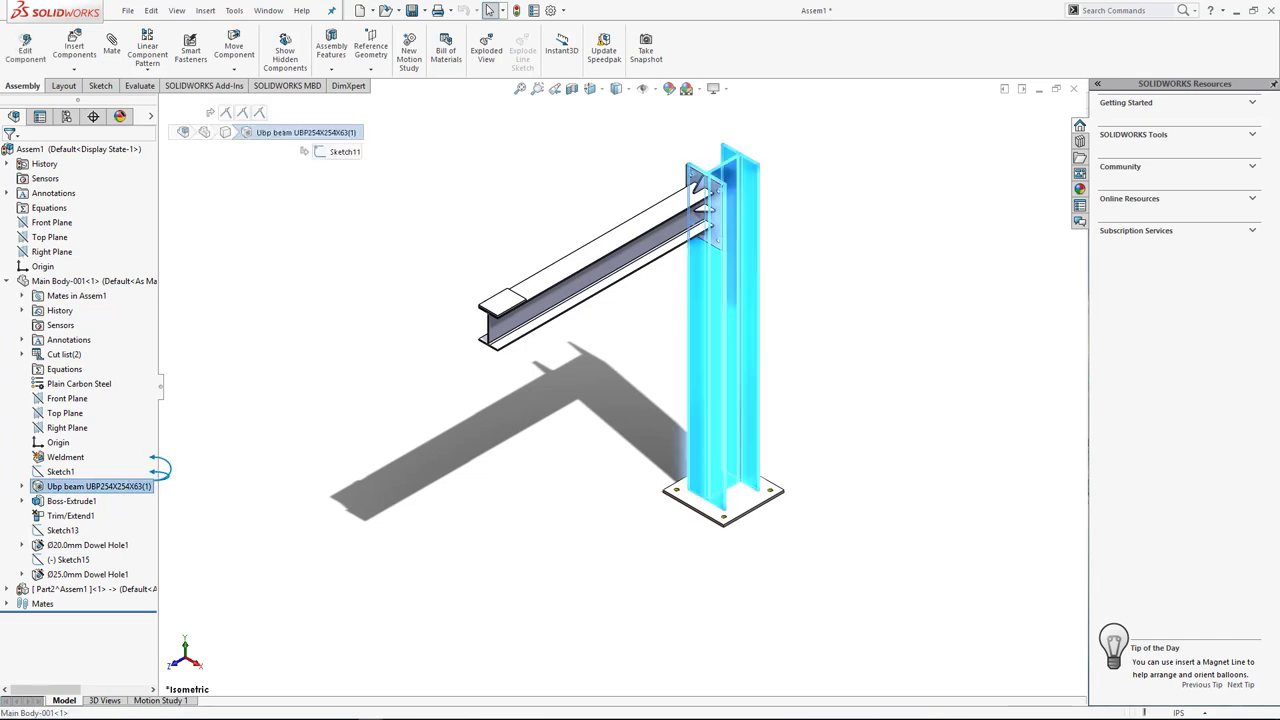
{"action": "key", "text": "Escape"}
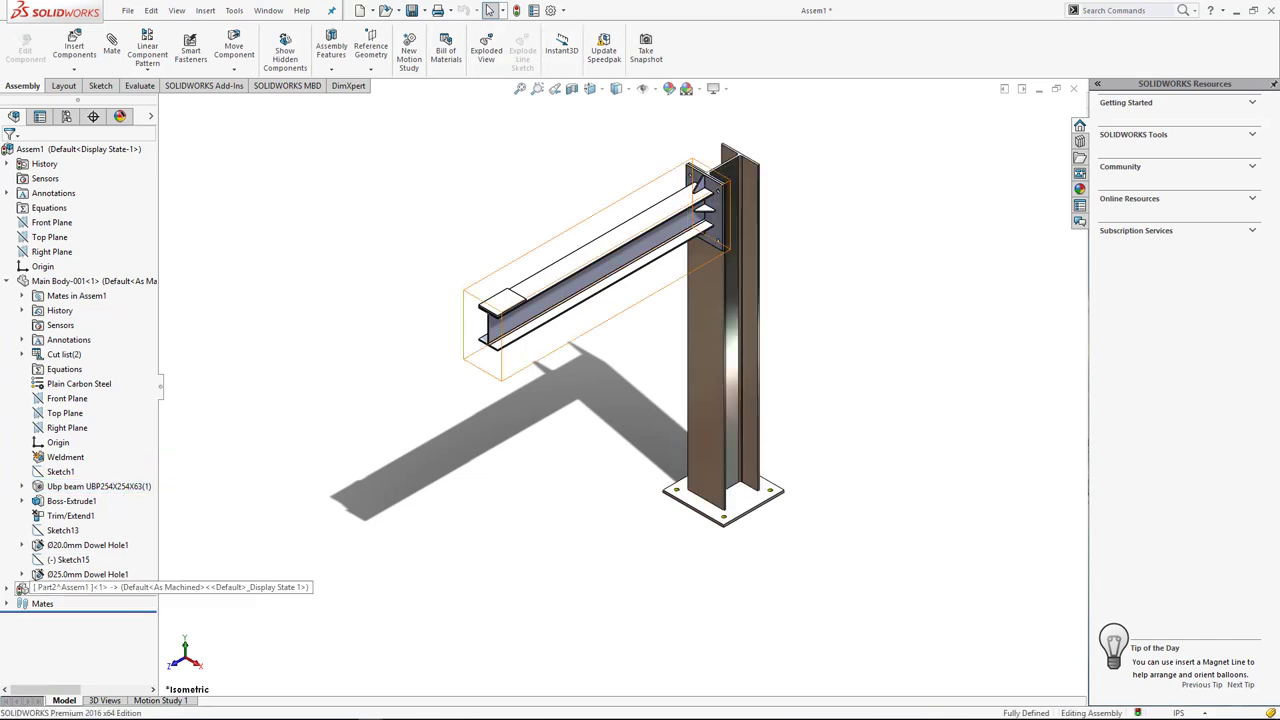
Assign Plain Carbon Steel as the material of the beam part Part2.
{"action": "left_click", "coordinate": [7, 589]}
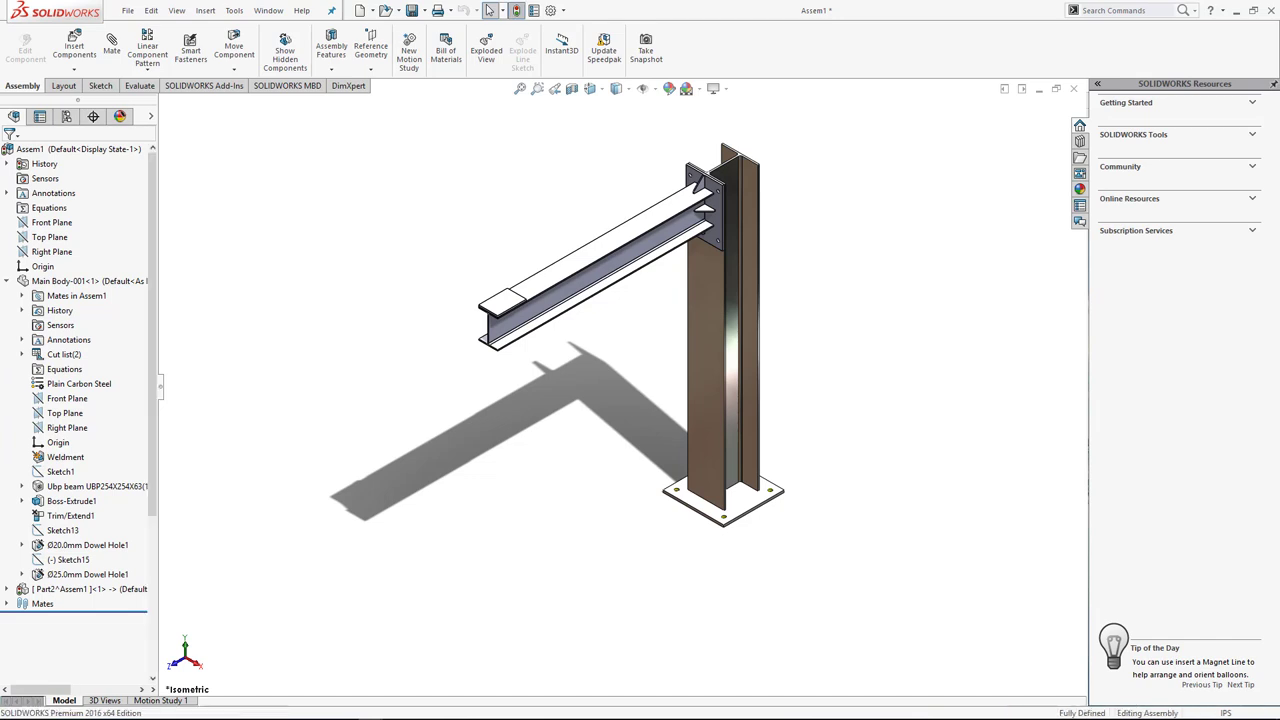
{"action": "right_click", "coordinate": [100, 589]}
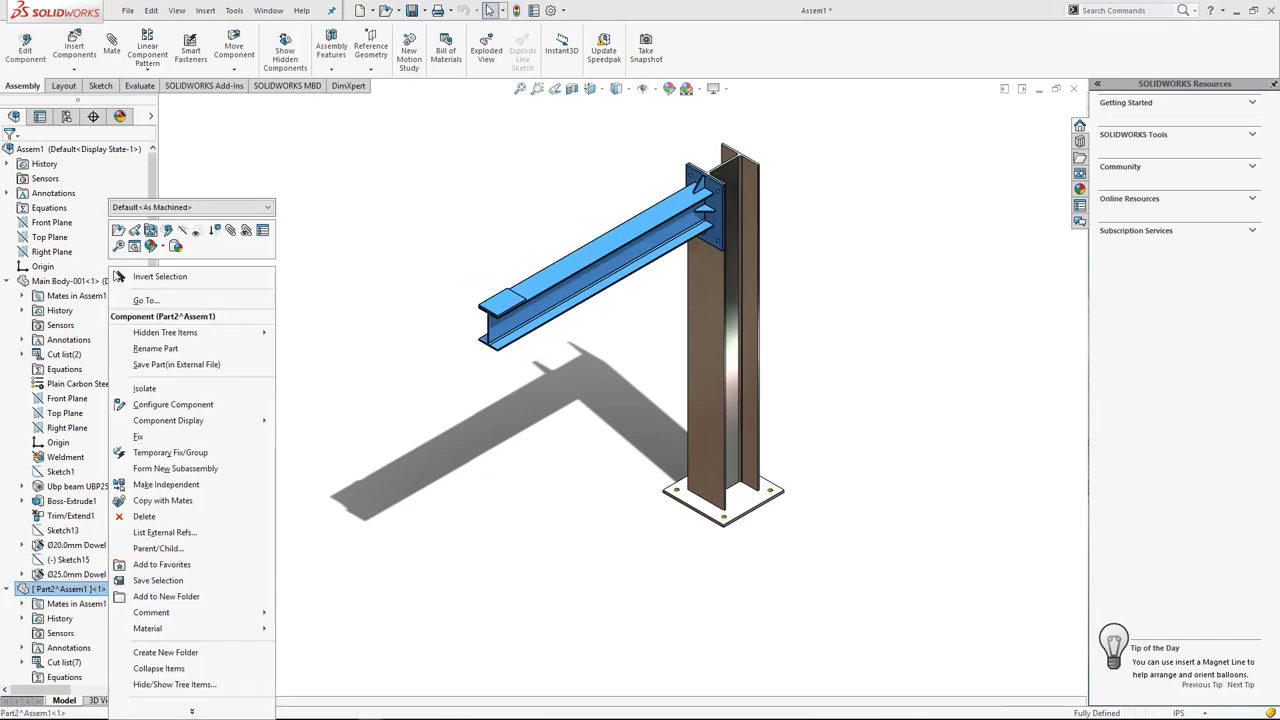
{"action": "key", "text": "Escape"}
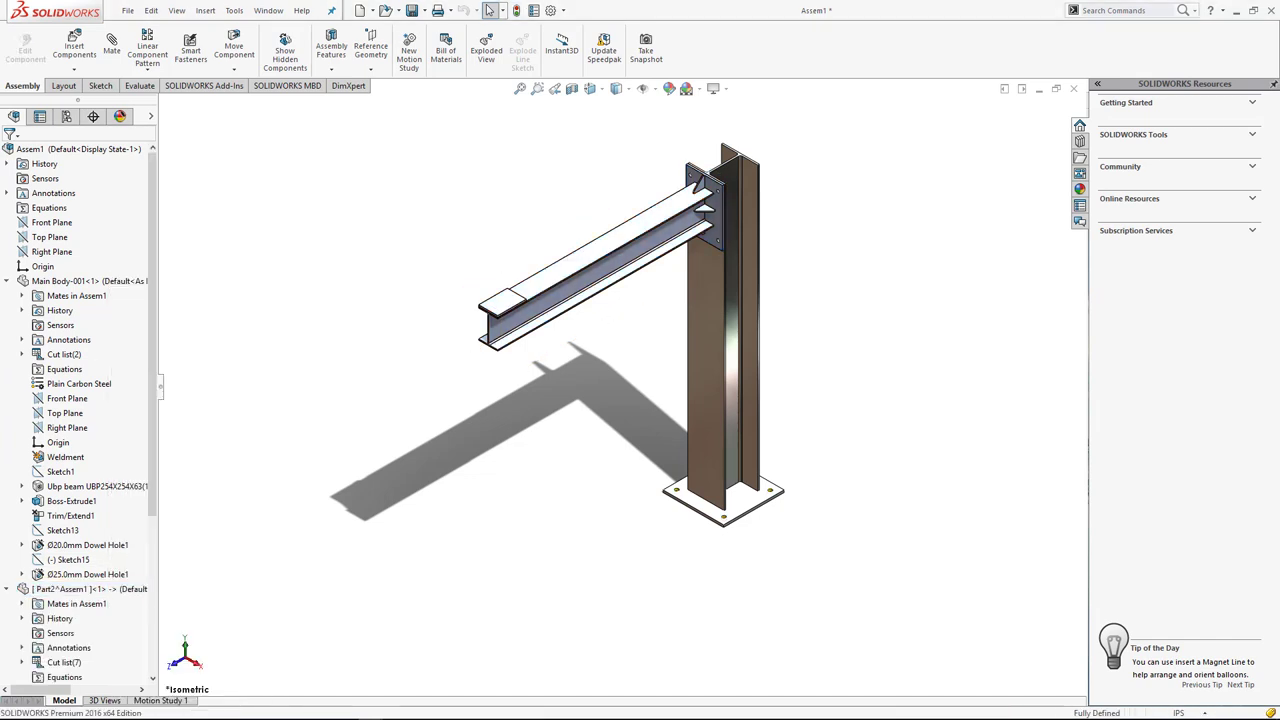
{"action": "scroll", "coordinate": [80, 450], "scroll_direction": "down", "scroll_amount": 1}
{"action": "scroll", "coordinate": [80, 450], "scroll_direction": "down", "scroll_amount": 3}
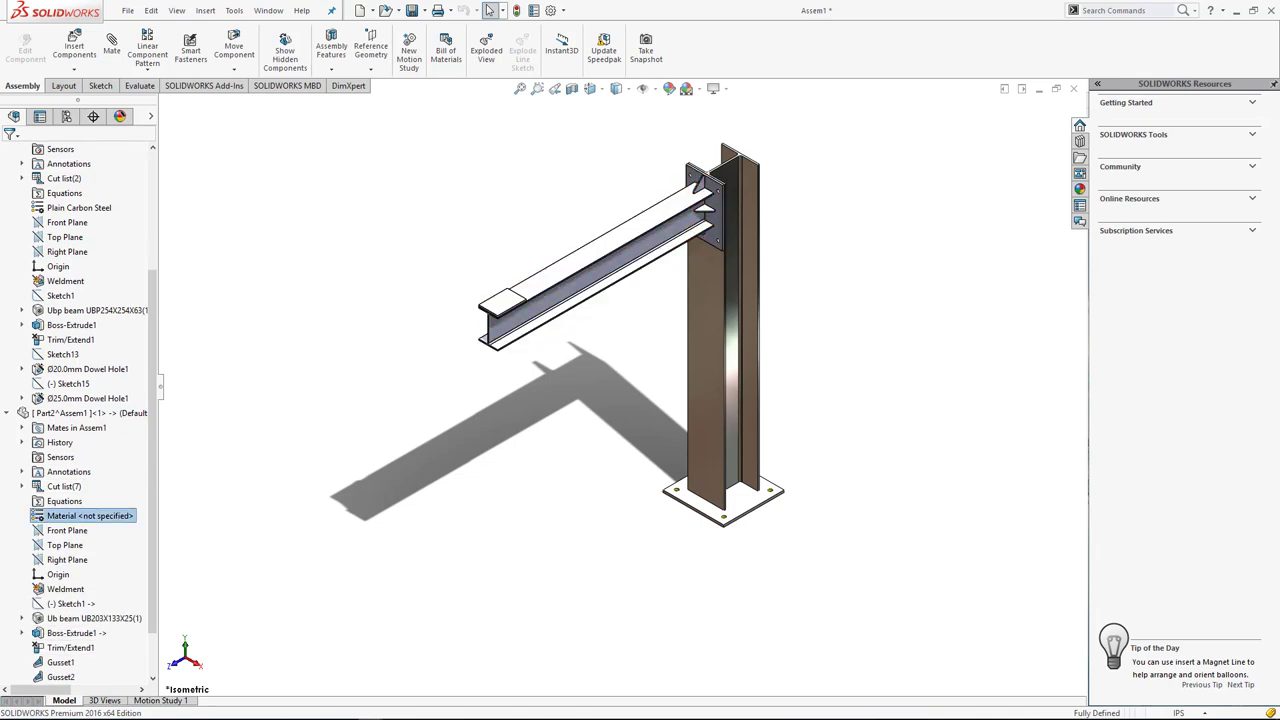
{"action": "right_click", "coordinate": [90, 515]}
{"action": "left_click", "coordinate": [150, 294]}
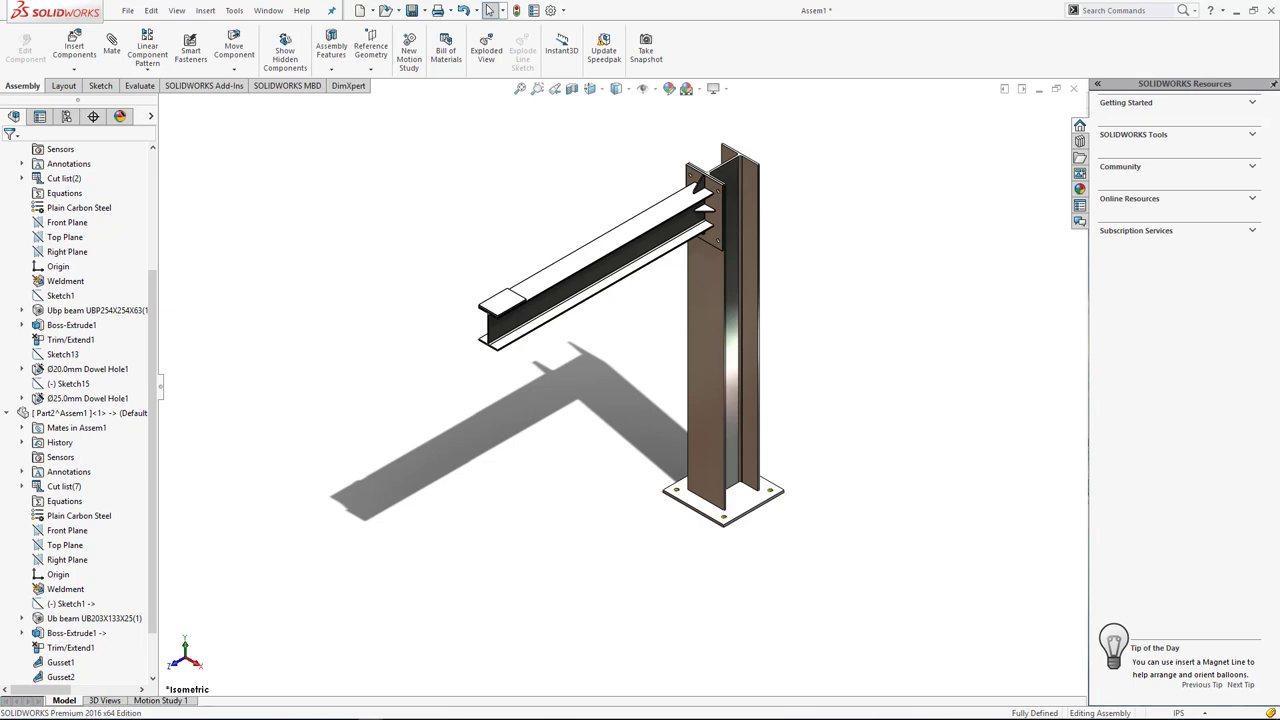
Save all modified documents and start naming the assembly 'Bolt Sim' in the Bolt Simulation folder.
{"action": "left_click", "coordinate": [128, 10]}
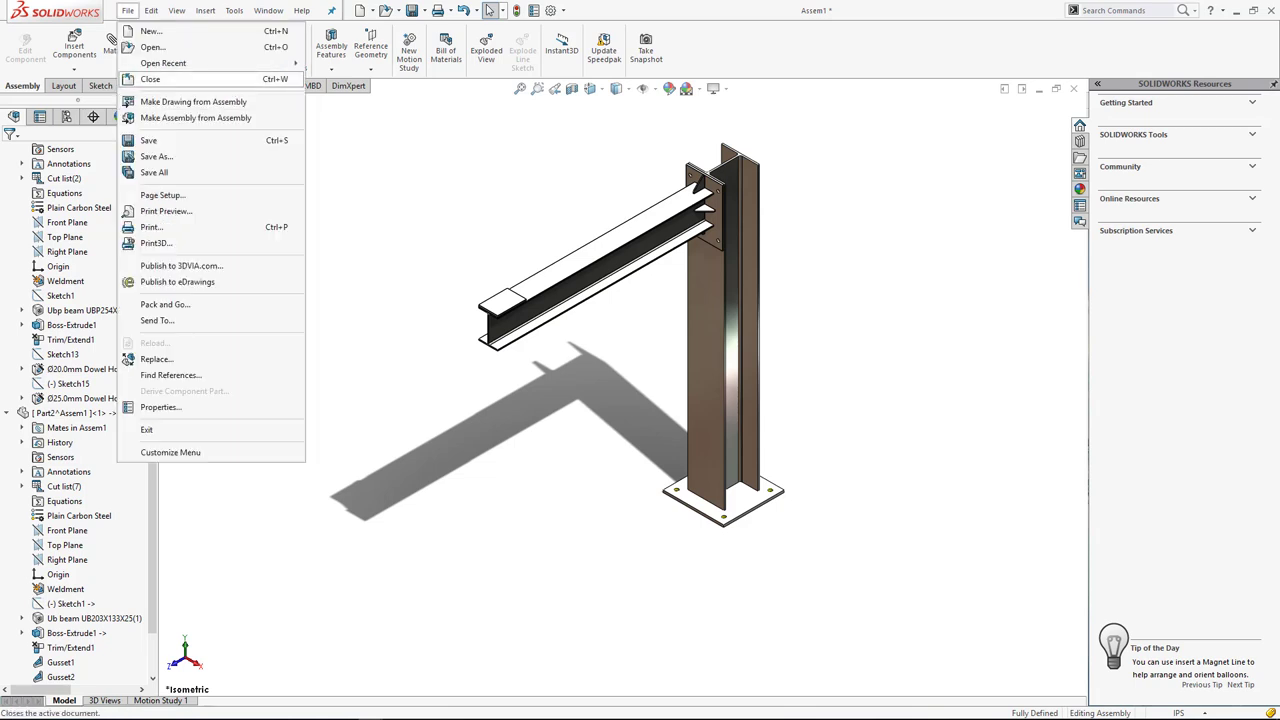
{"action": "left_click", "coordinate": [160, 141]}
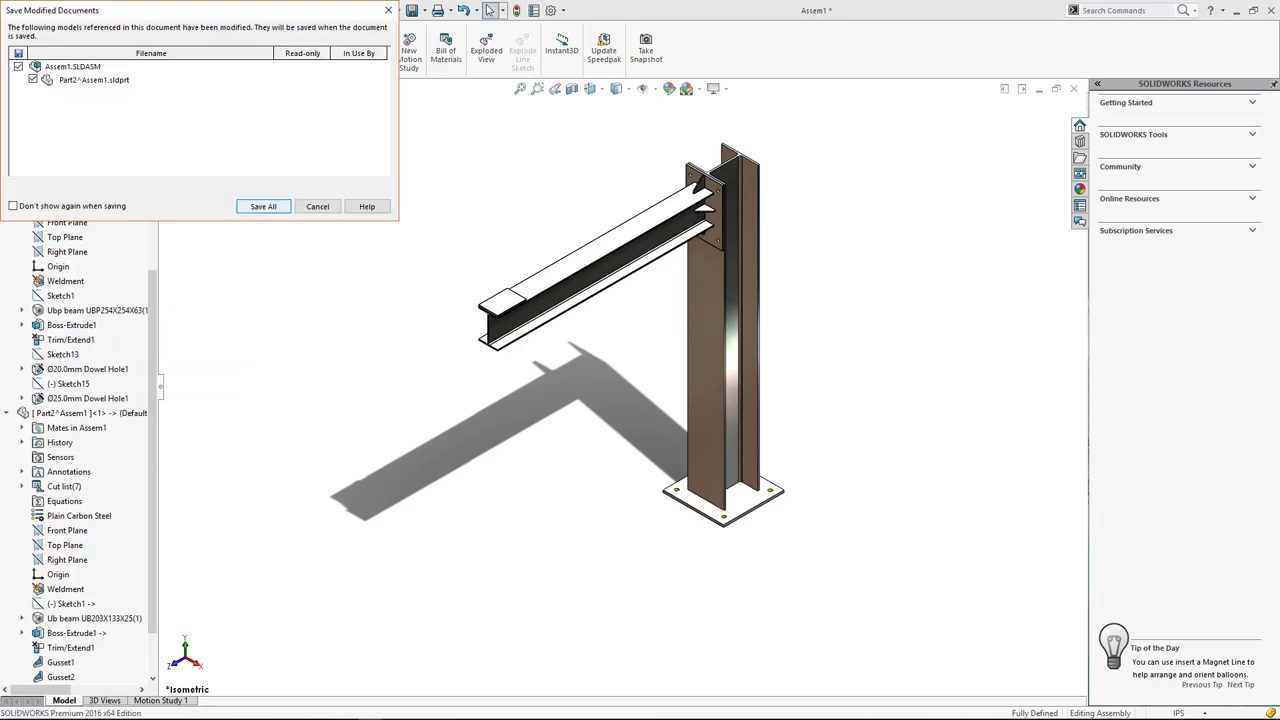
{"action": "left_click", "coordinate": [264, 207]}
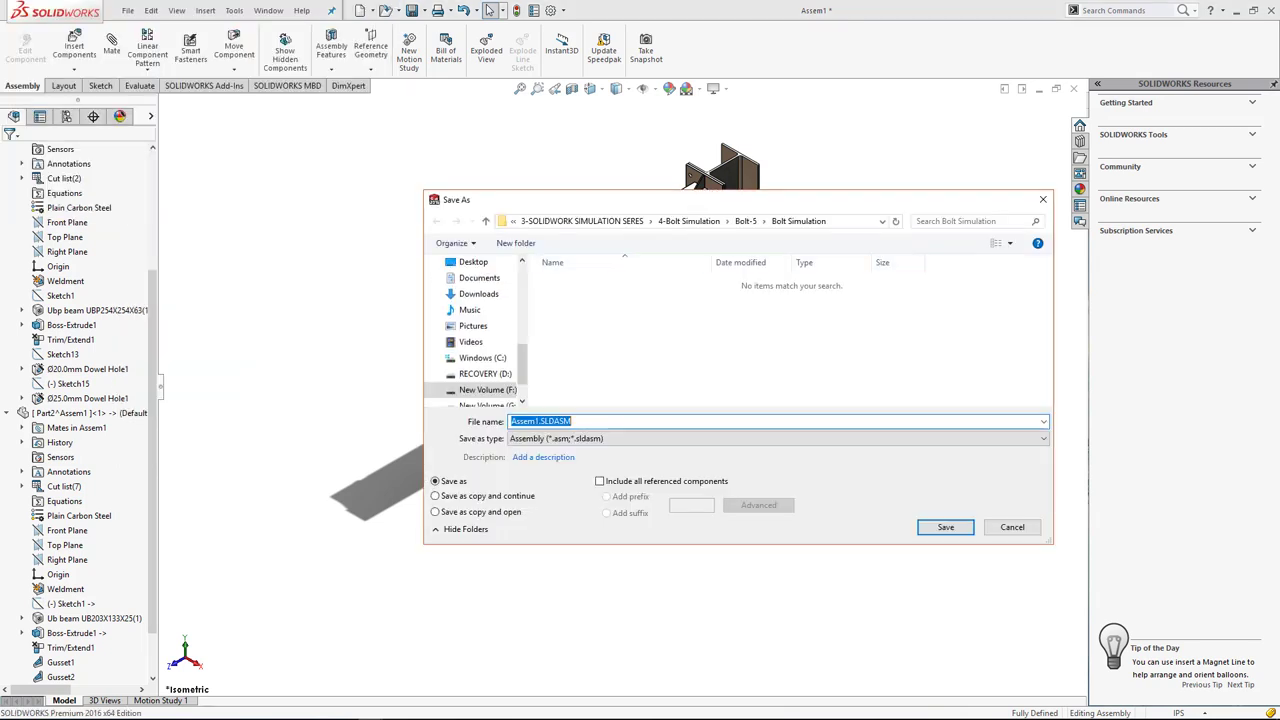
{"action": "type", "text": "Bol"}
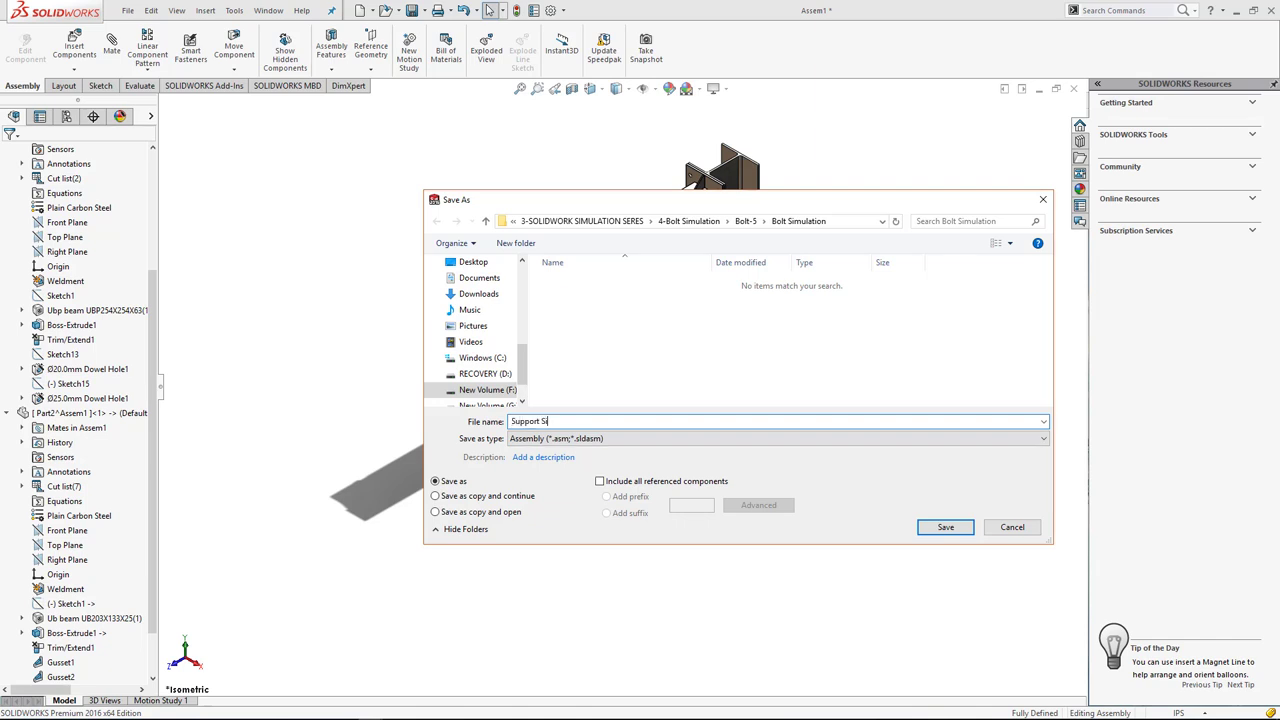
Finish the file name 'Support Simulation' and save the assembly as Support Simulation.SLDASM.
{"action": "type", "text": "tion"}
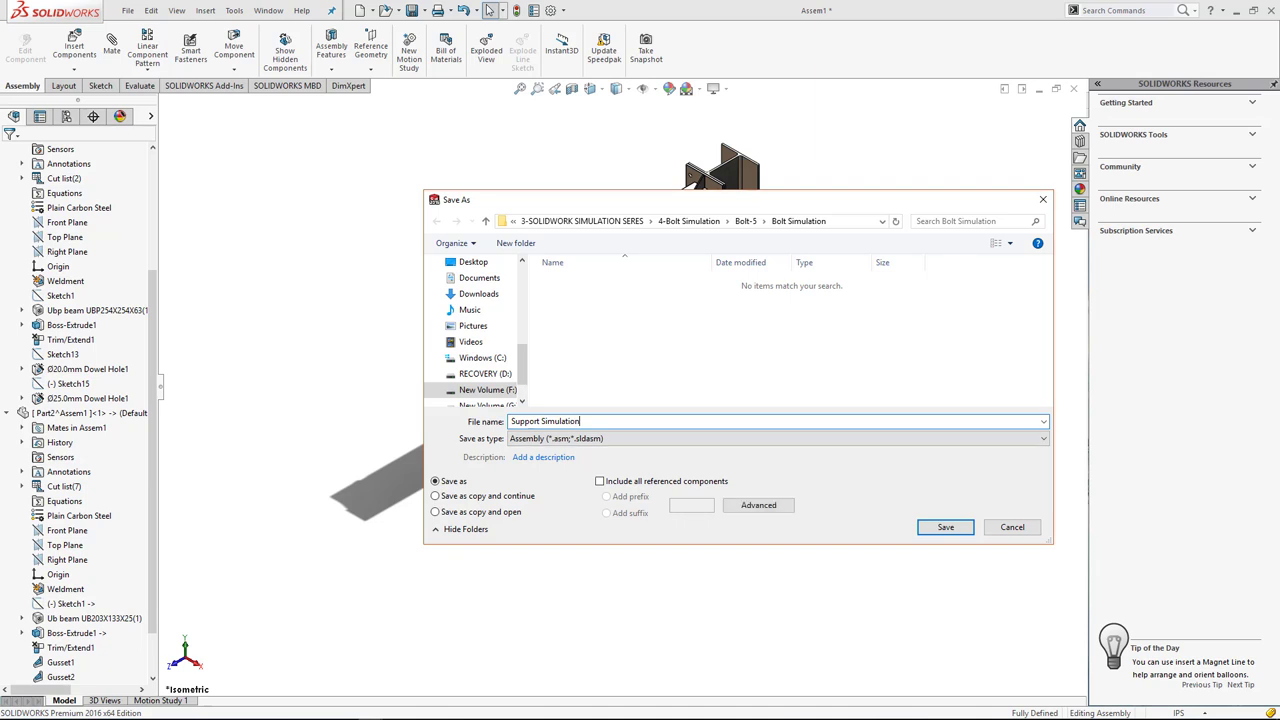
{"action": "key", "text": "Return"}
{"action": "key", "text": "Return"}
{"action": "key", "text": "Return"}
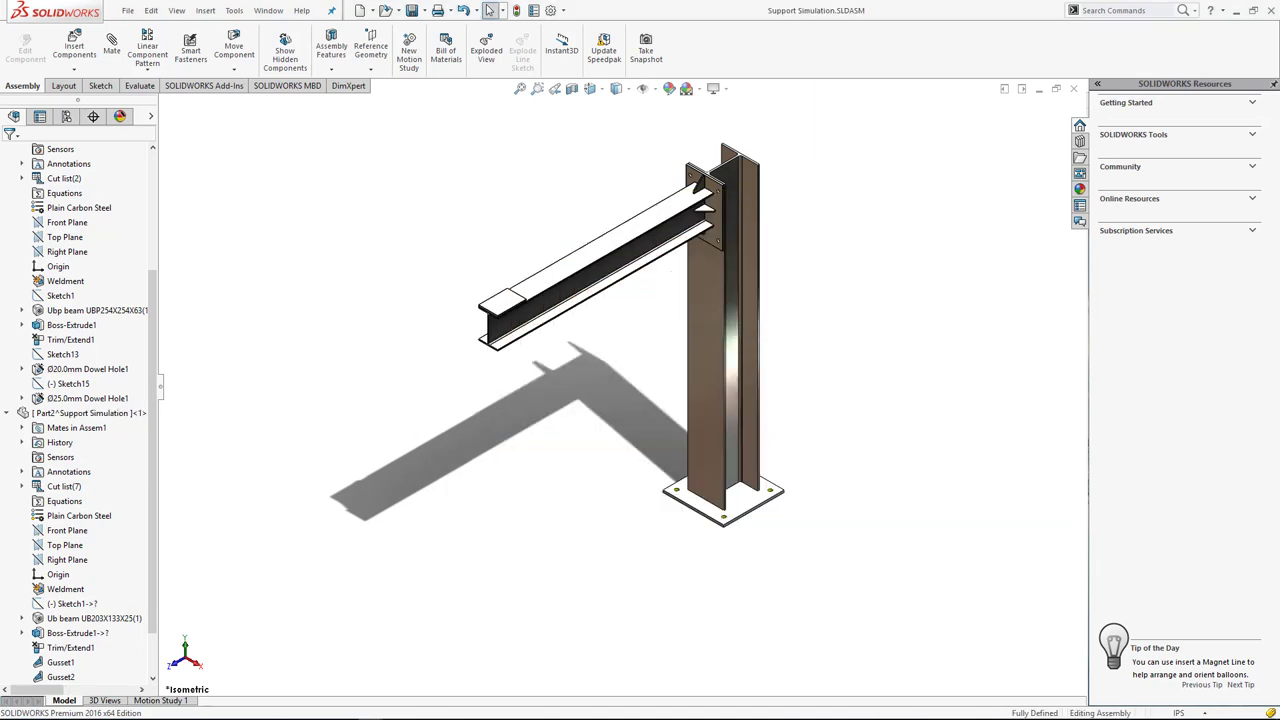
Switch to the bolt simulation study and treat the column body Main Body-001-1 as a solid.
{"action": "left_click", "coordinate": [205, 85]}
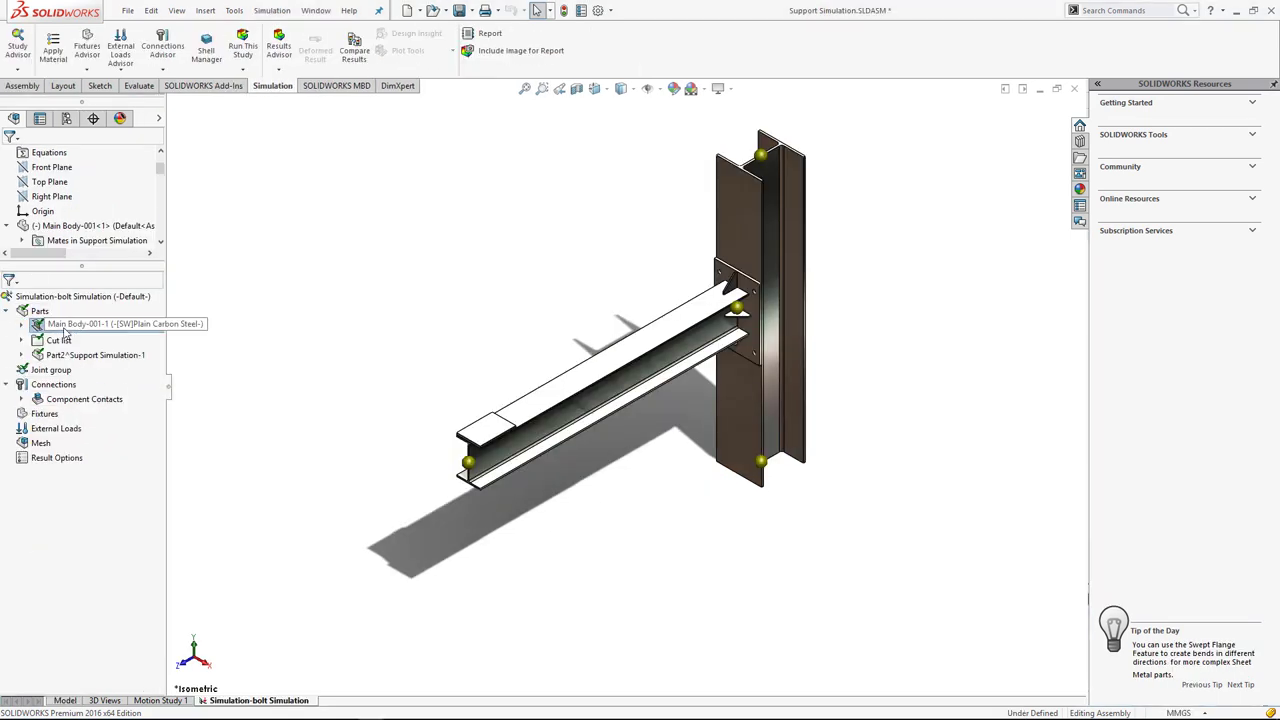
{"action": "left_click", "coordinate": [70, 325]}
{"action": "right_click", "coordinate": [88, 325]}
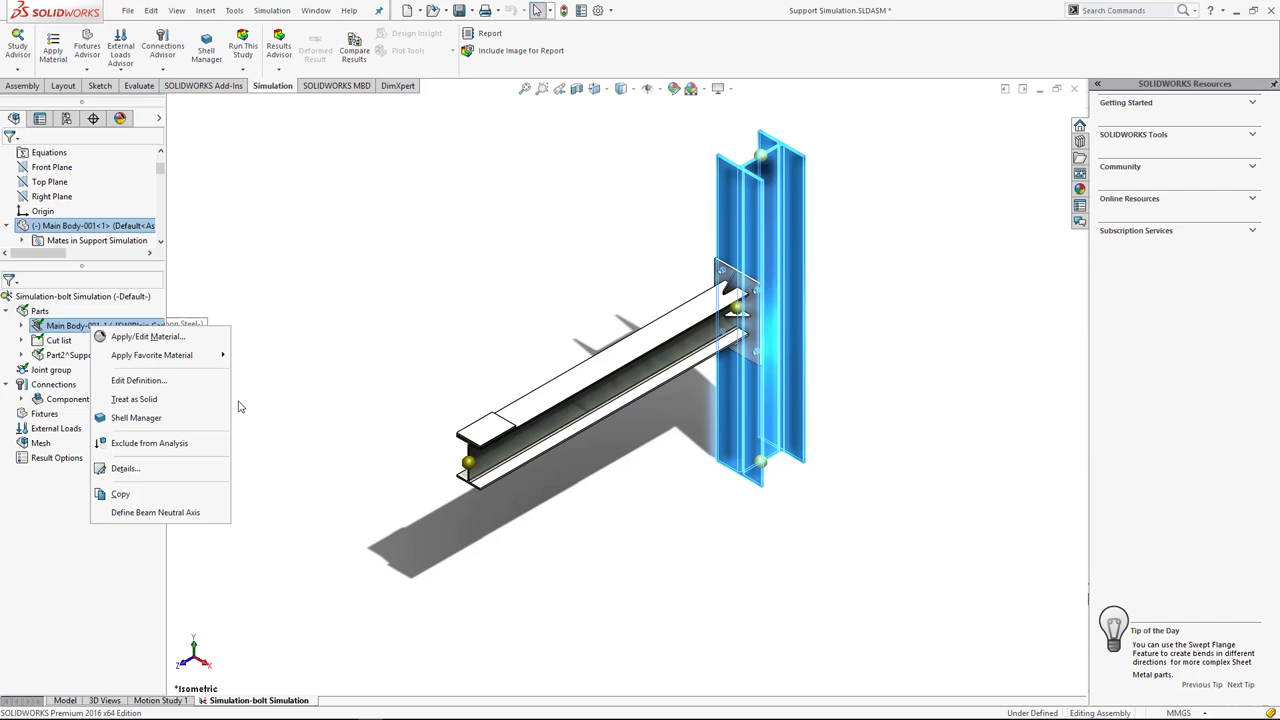
{"action": "left_click", "coordinate": [160, 400]}
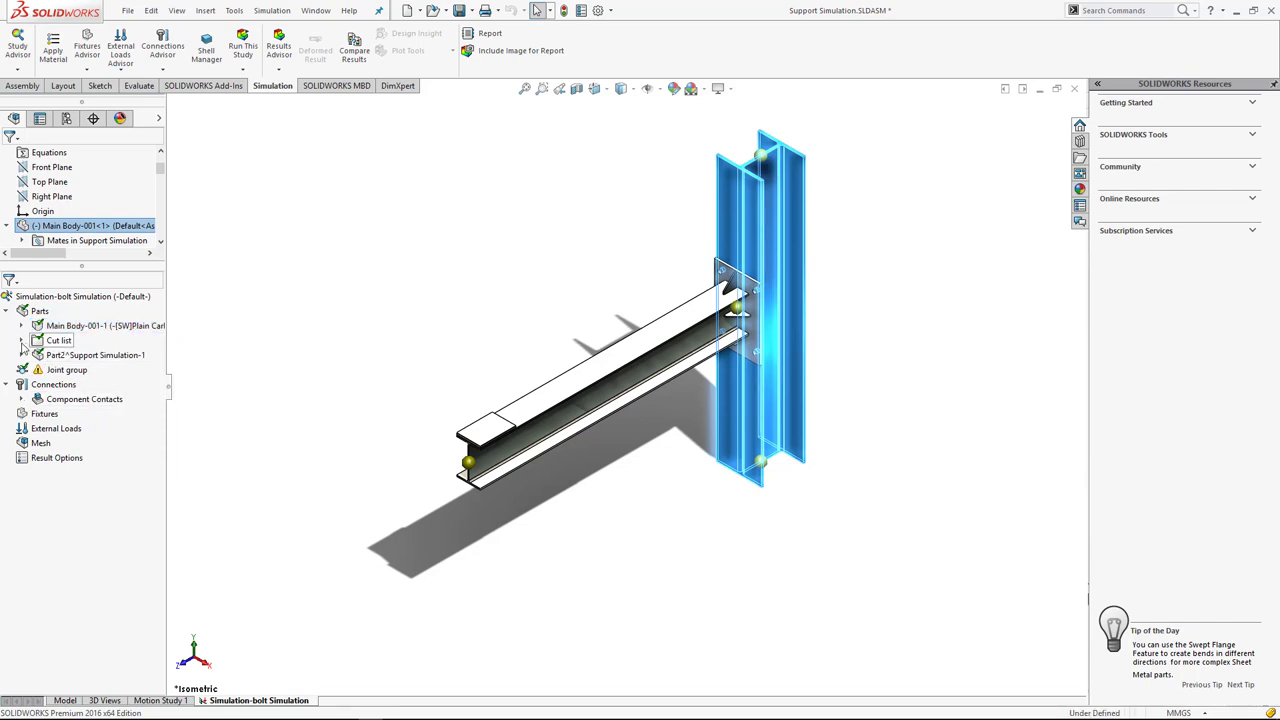
Expand the column's cut list to check the solid body inside UBP254x254x63<1>.
{"action": "left_click", "coordinate": [21, 340]}
{"action": "left_click", "coordinate": [63, 355]}
{"action": "left_click", "coordinate": [36, 356]}
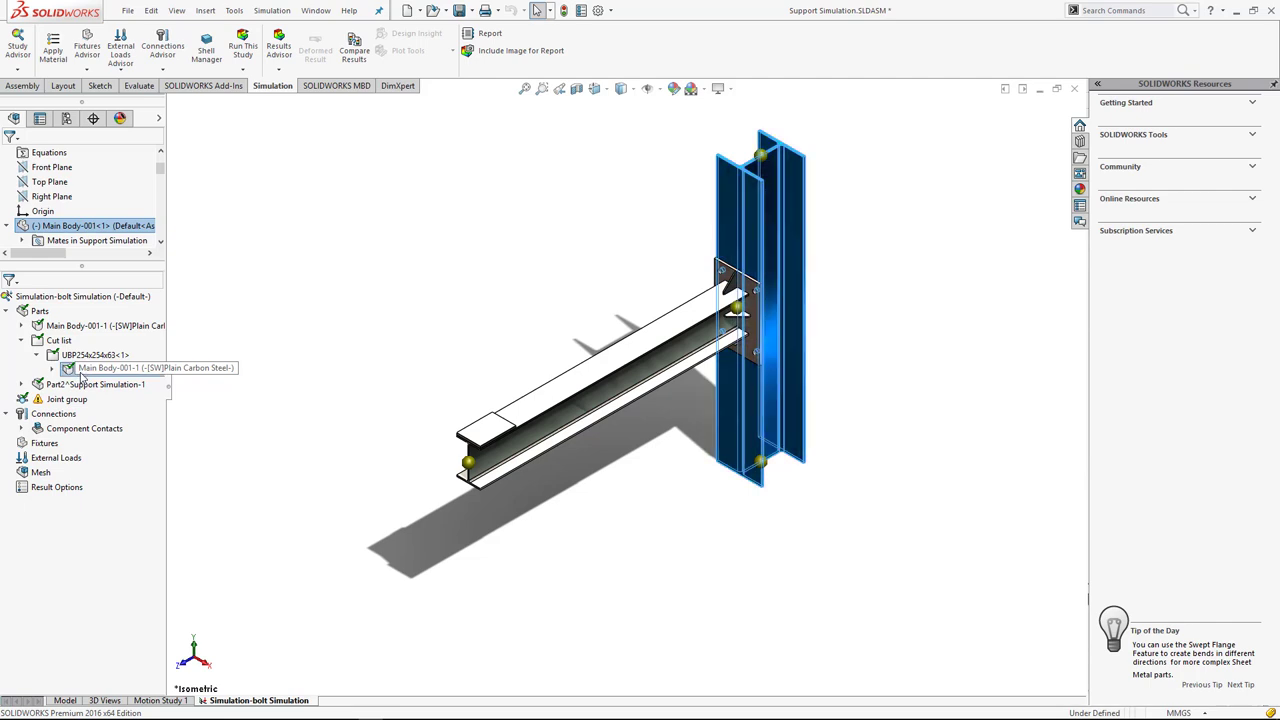
{"action": "left_click", "coordinate": [83, 370]}
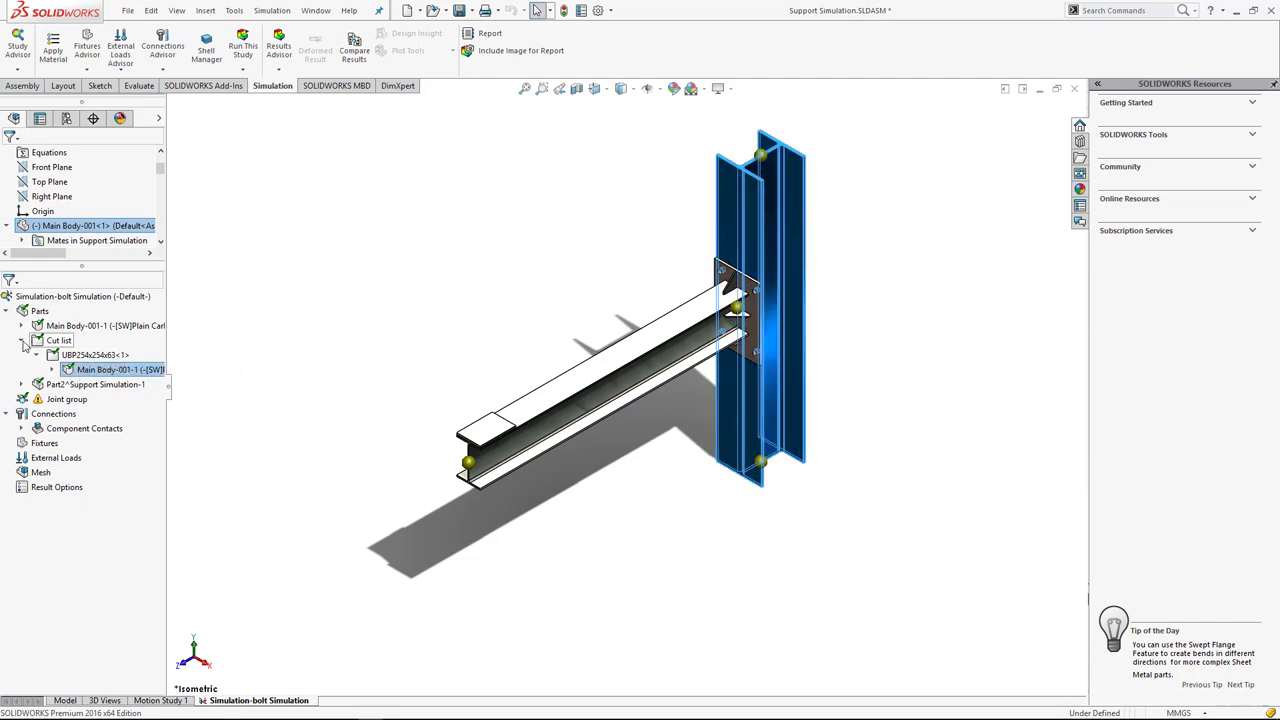
{"action": "left_click", "coordinate": [22, 341]}
Treat the UB203x133x25 beam body under Part2's cut list as a solid.
{"action": "left_click", "coordinate": [21, 355]}
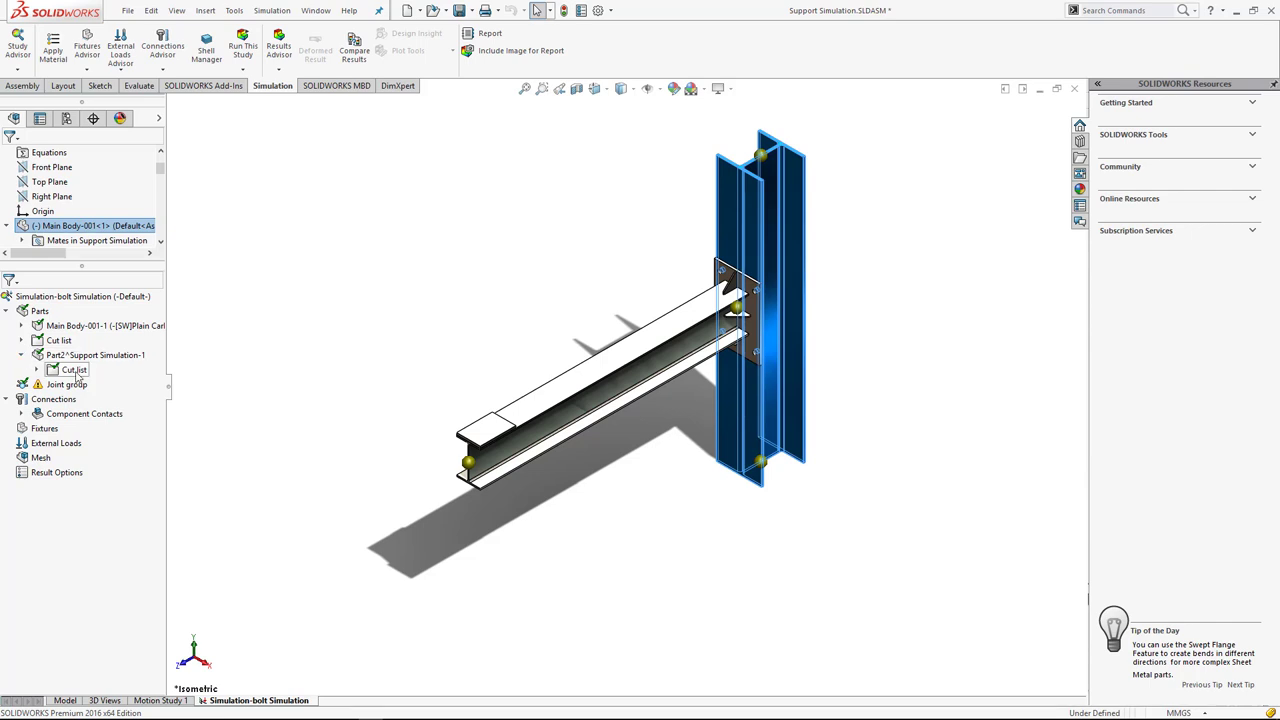
{"action": "left_click", "coordinate": [75, 370]}
{"action": "left_click", "coordinate": [37, 370]}
{"action": "left_click", "coordinate": [88, 386]}
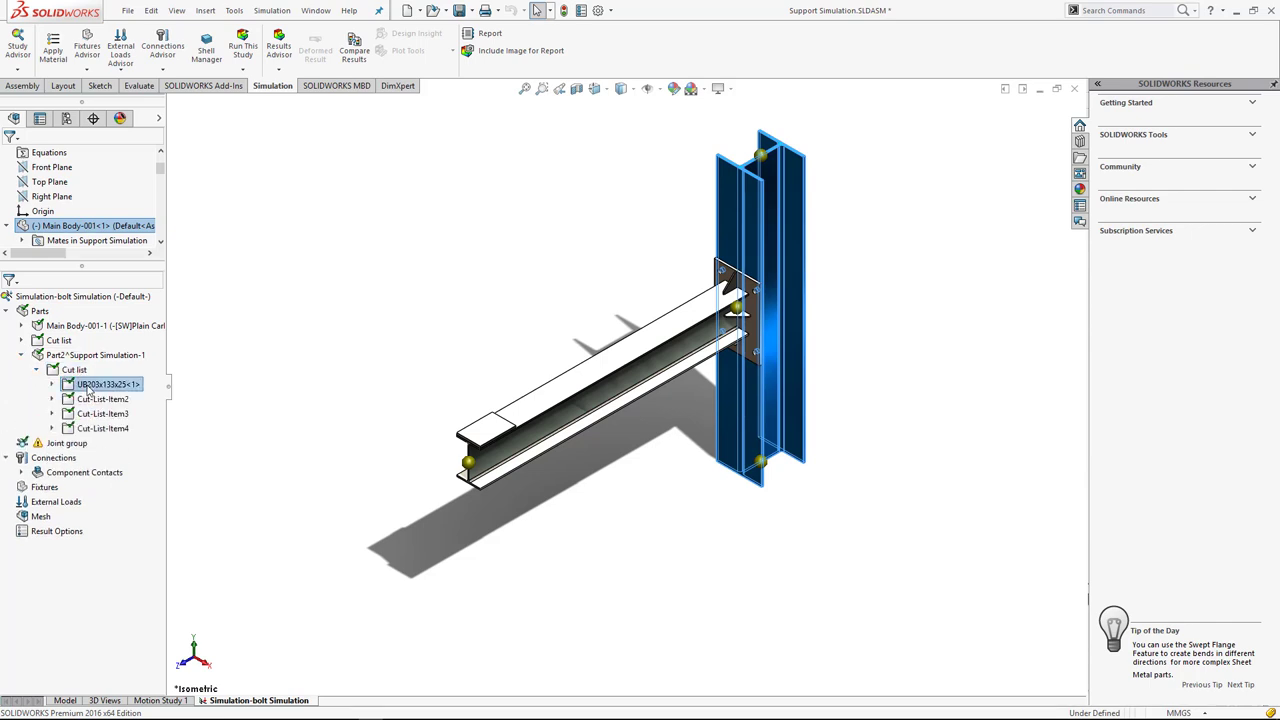
{"action": "left_click", "coordinate": [52, 384]}
{"action": "left_click", "coordinate": [100, 399]}
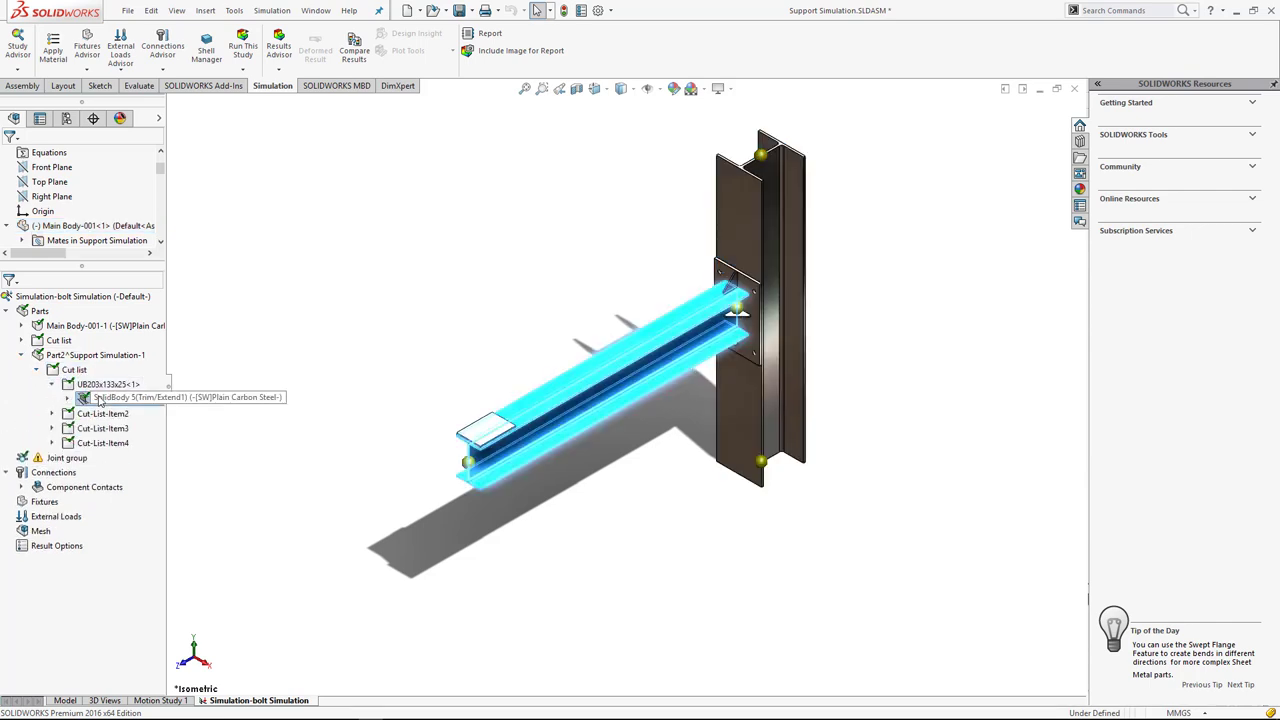
{"action": "right_click", "coordinate": [100, 399]}
{"action": "left_click", "coordinate": [140, 470]}
Review the end plate, beam and column body options without changes, then collapse Connections.
{"action": "left_click", "coordinate": [53, 414]}
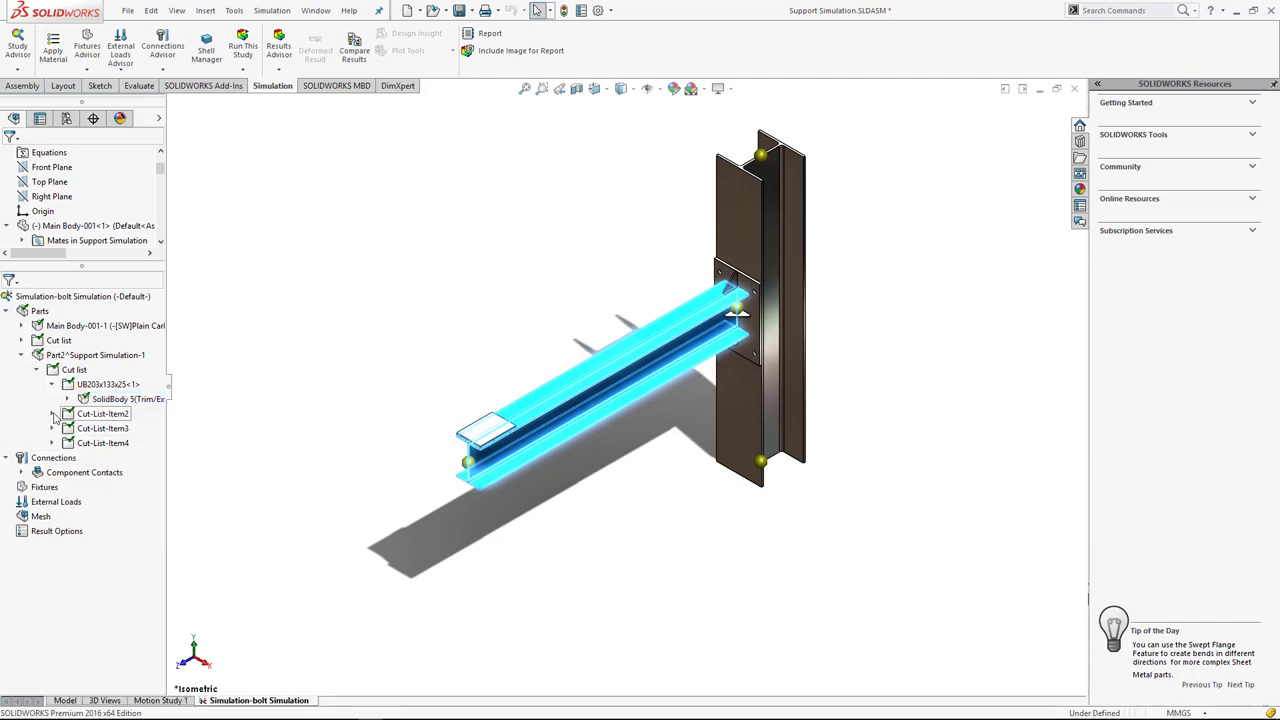
{"action": "left_click", "coordinate": [106, 429]}
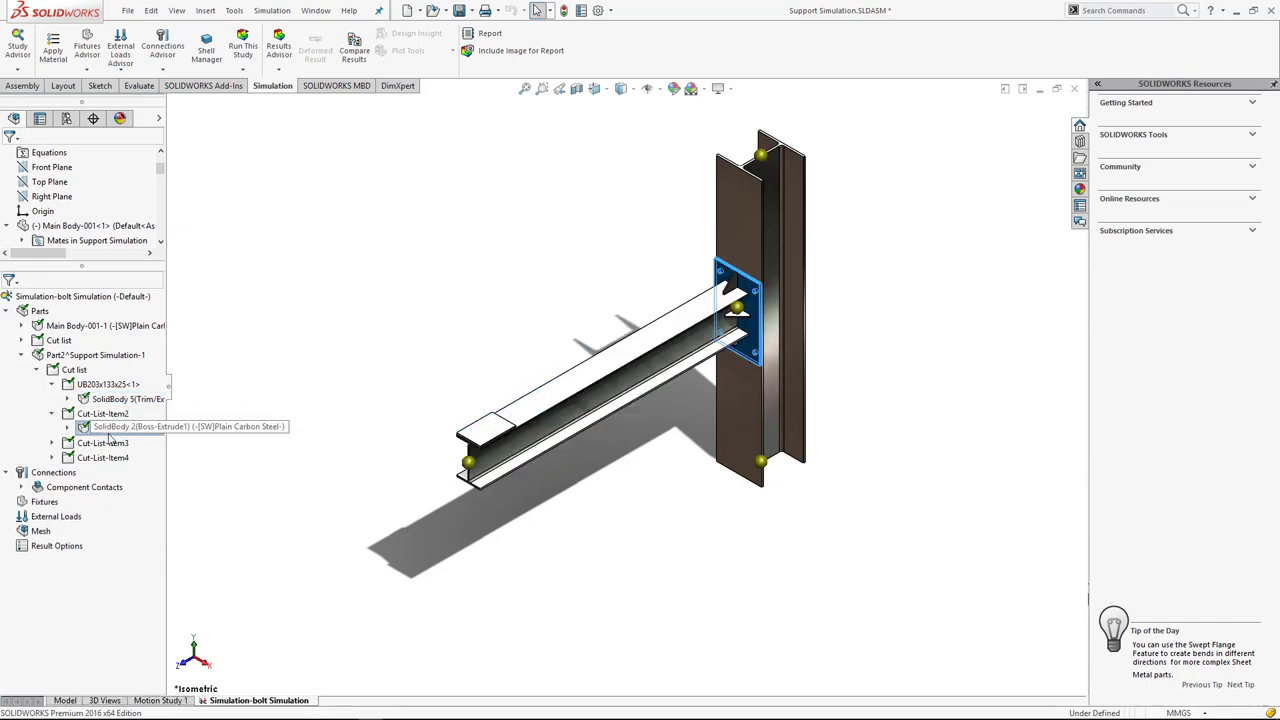
{"action": "right_click", "coordinate": [109, 430]}
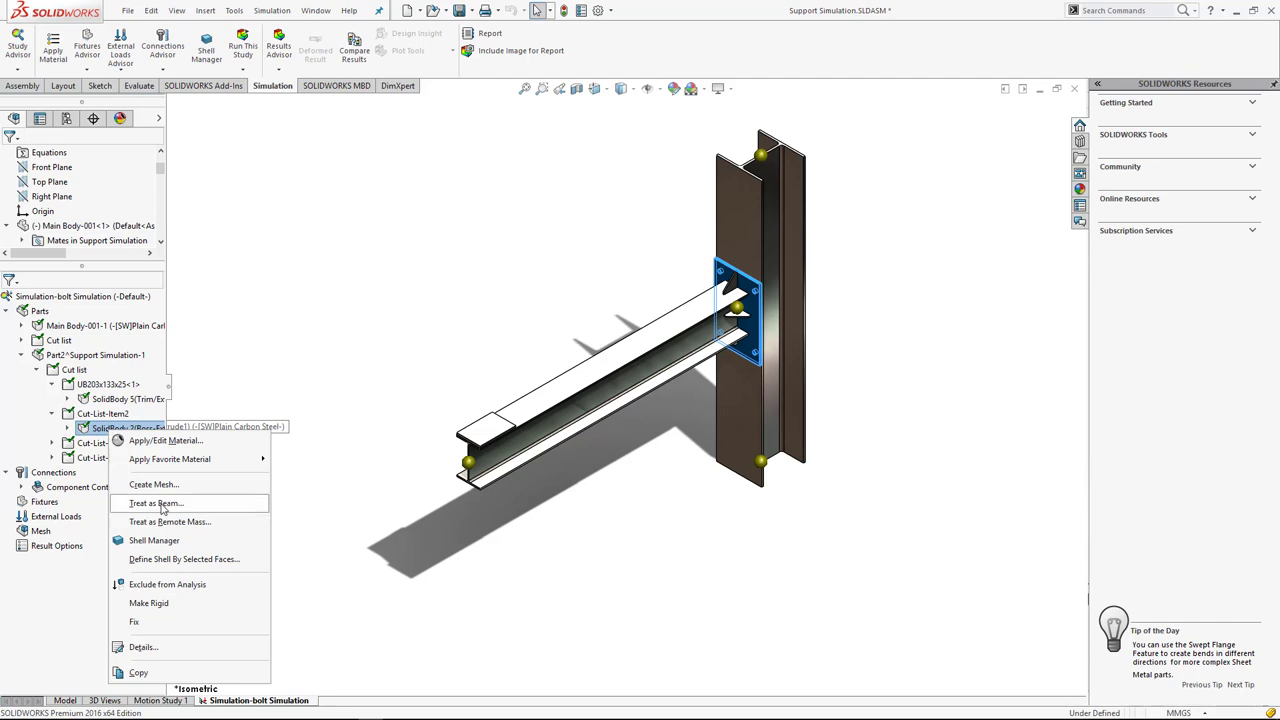
{"action": "left_click", "coordinate": [179, 504]}
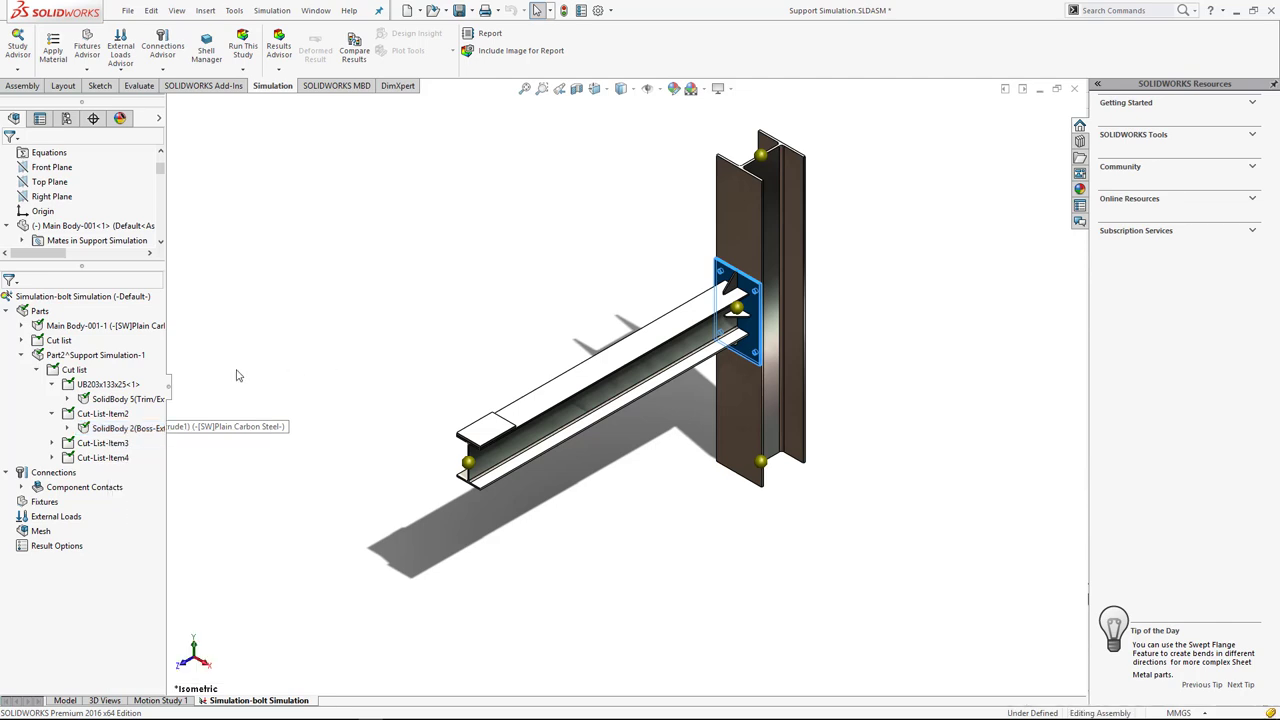
{"action": "right_click", "coordinate": [90, 398]}
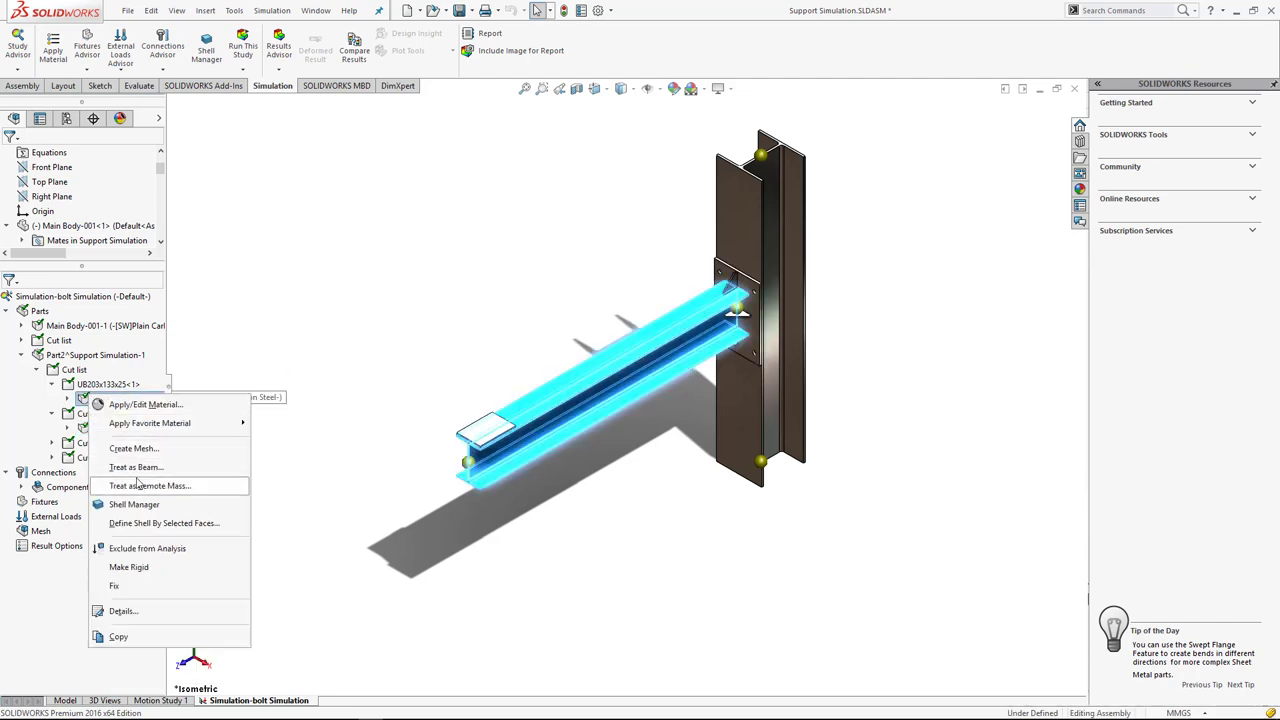
{"action": "left_click", "coordinate": [104, 348]}
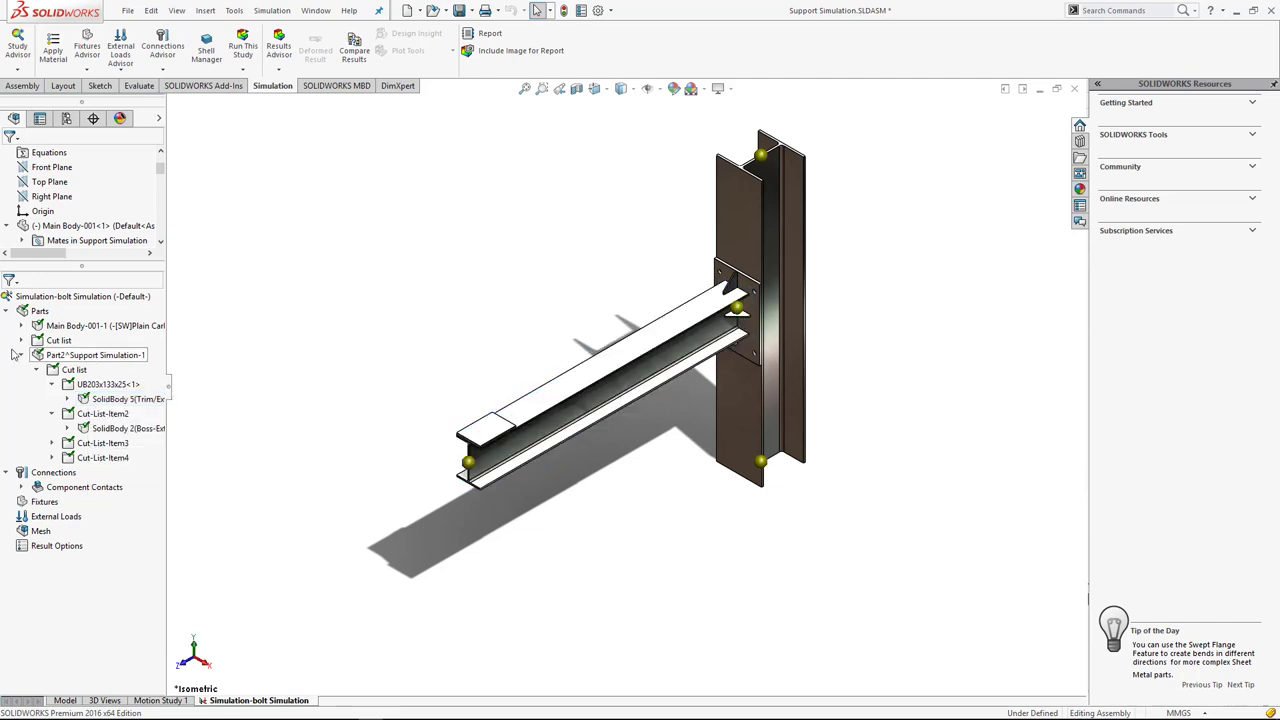
{"action": "left_click", "coordinate": [21, 340]}
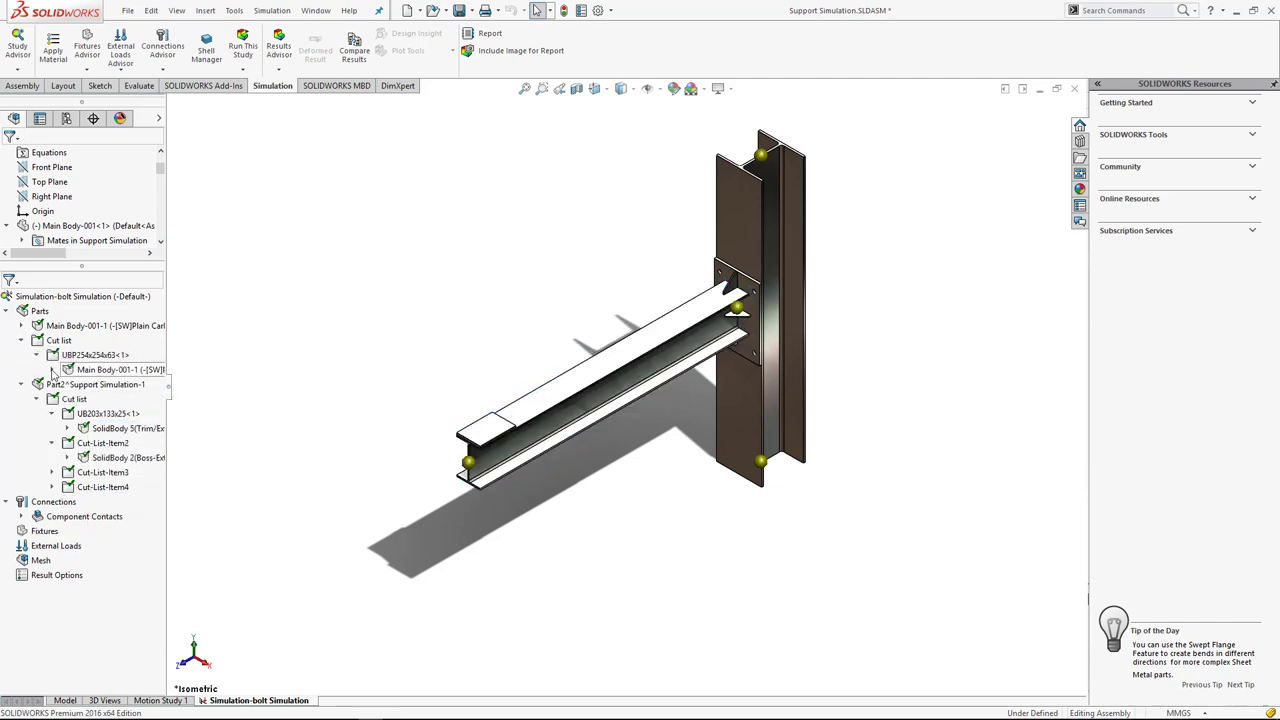
{"action": "left_click", "coordinate": [52, 369]}
{"action": "right_click", "coordinate": [104, 372]}
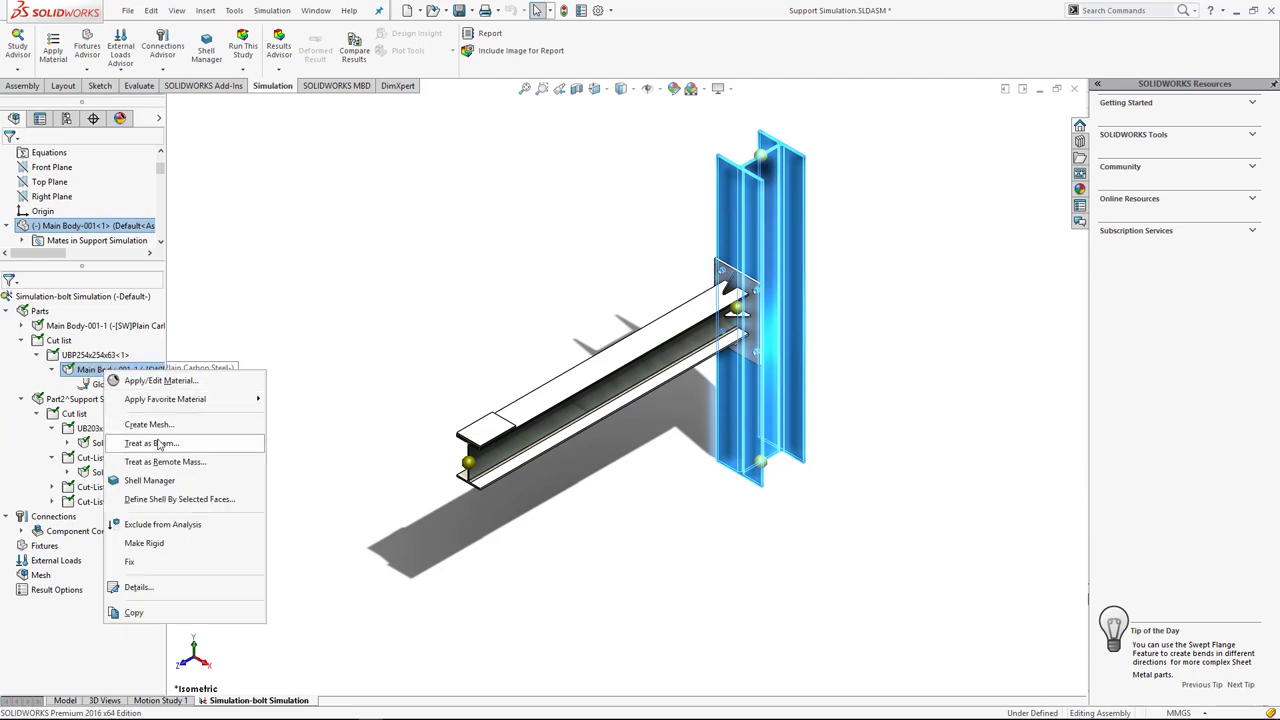
{"action": "left_click", "coordinate": [311, 317]}
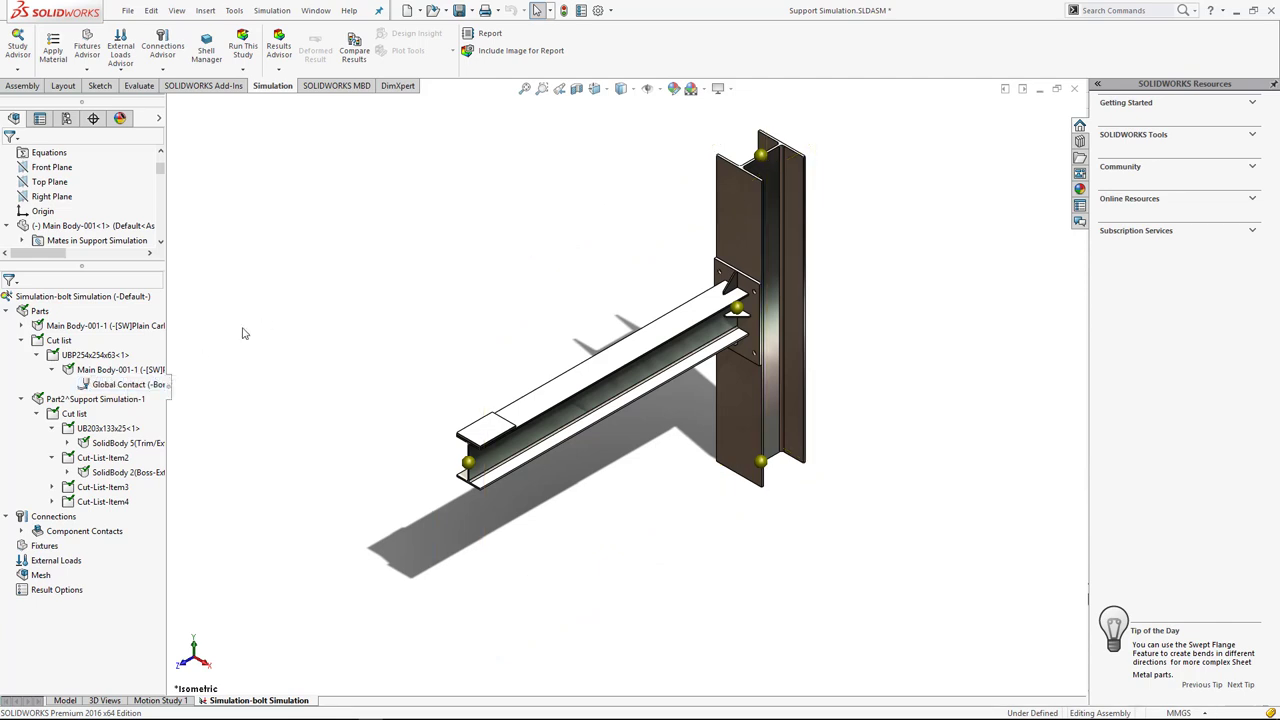
{"action": "left_click", "coordinate": [7, 517]}
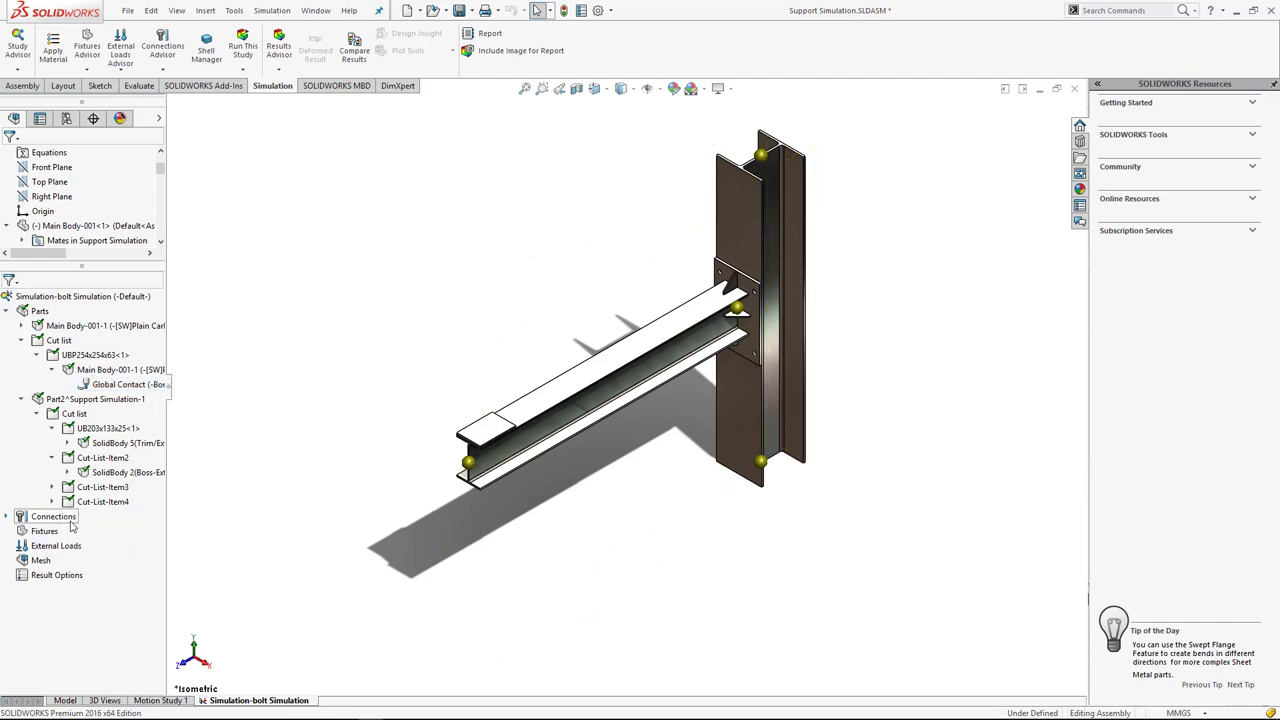
Delete the existing component contacts from the study's Connections.
{"action": "left_click", "coordinate": [7, 517]}
{"action": "right_click", "coordinate": [56, 535]}
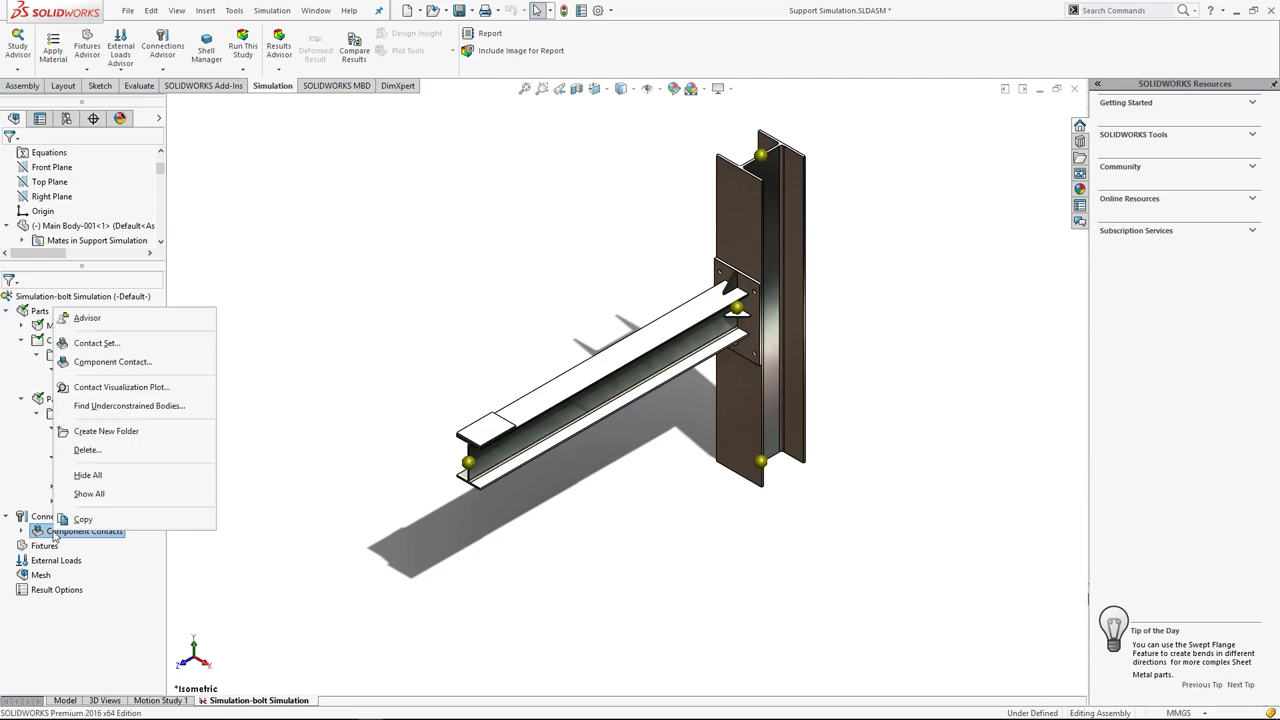
{"action": "left_click", "coordinate": [108, 452]}
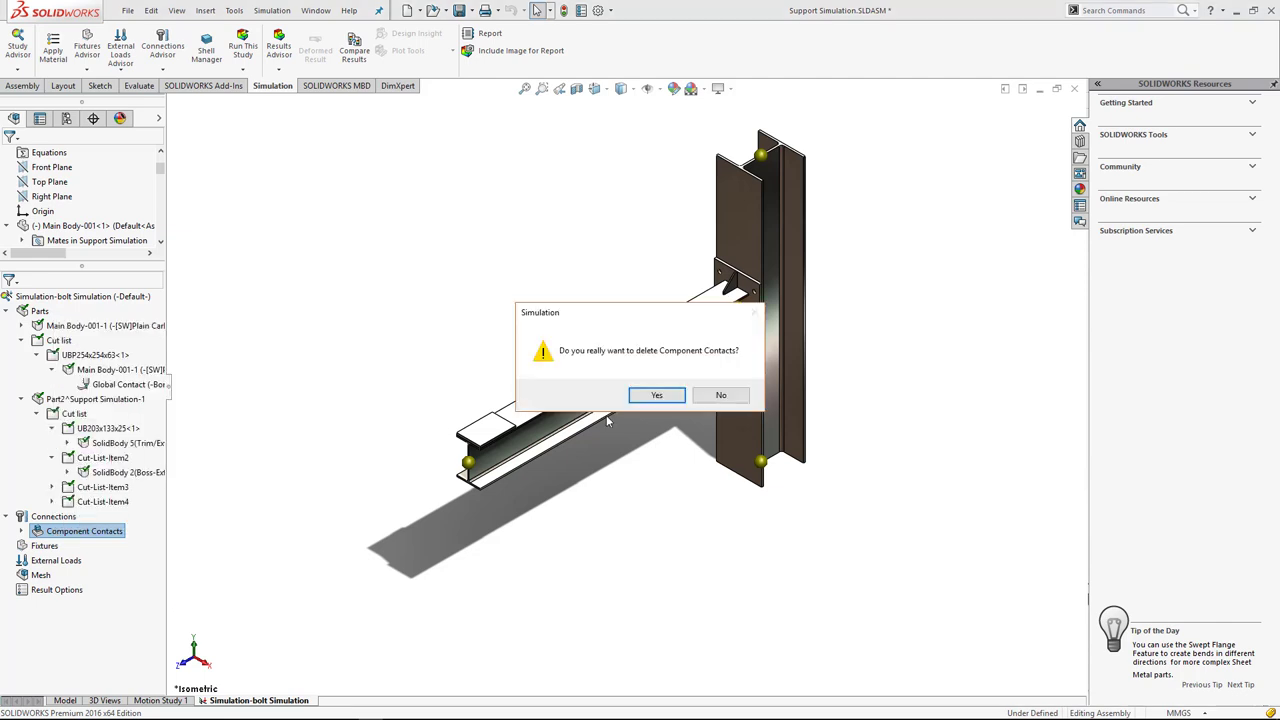
{"action": "left_click", "coordinate": [656, 395]}
Start a new component contact with the beam, a gusset, the back plate and upper gusset.
{"action": "right_click", "coordinate": [40, 502]}
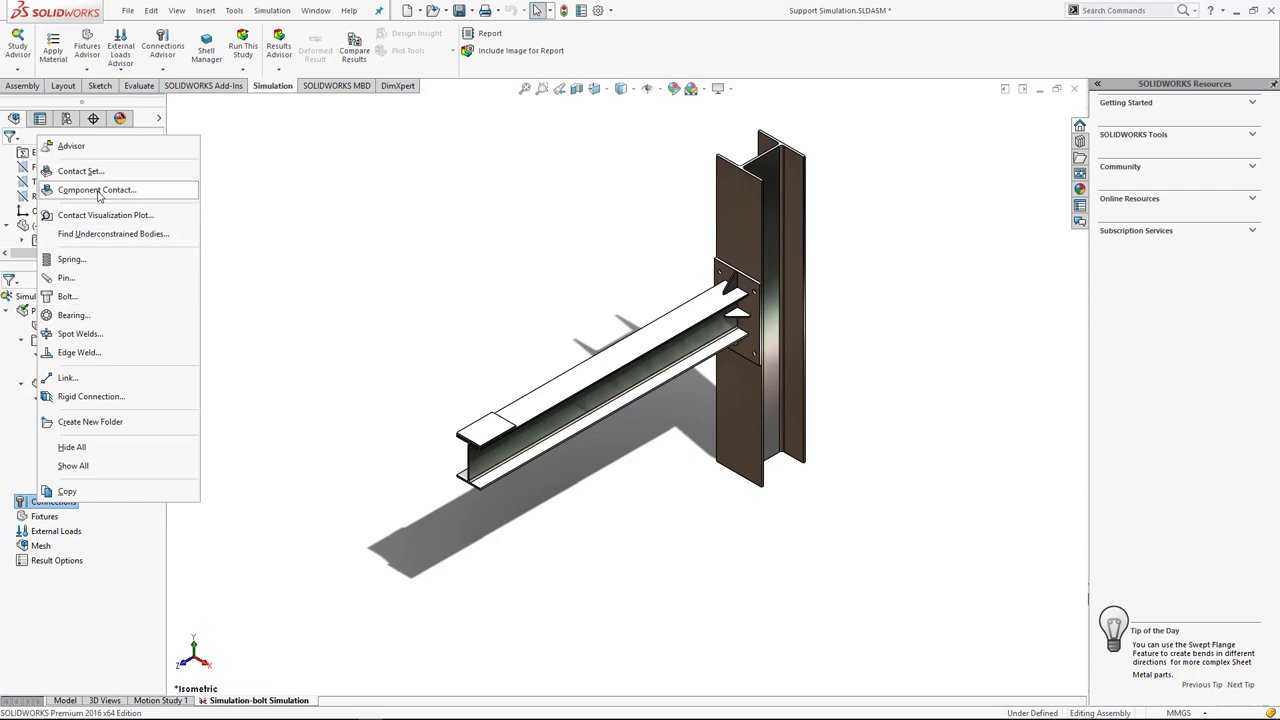
{"action": "left_click", "coordinate": [98, 190]}
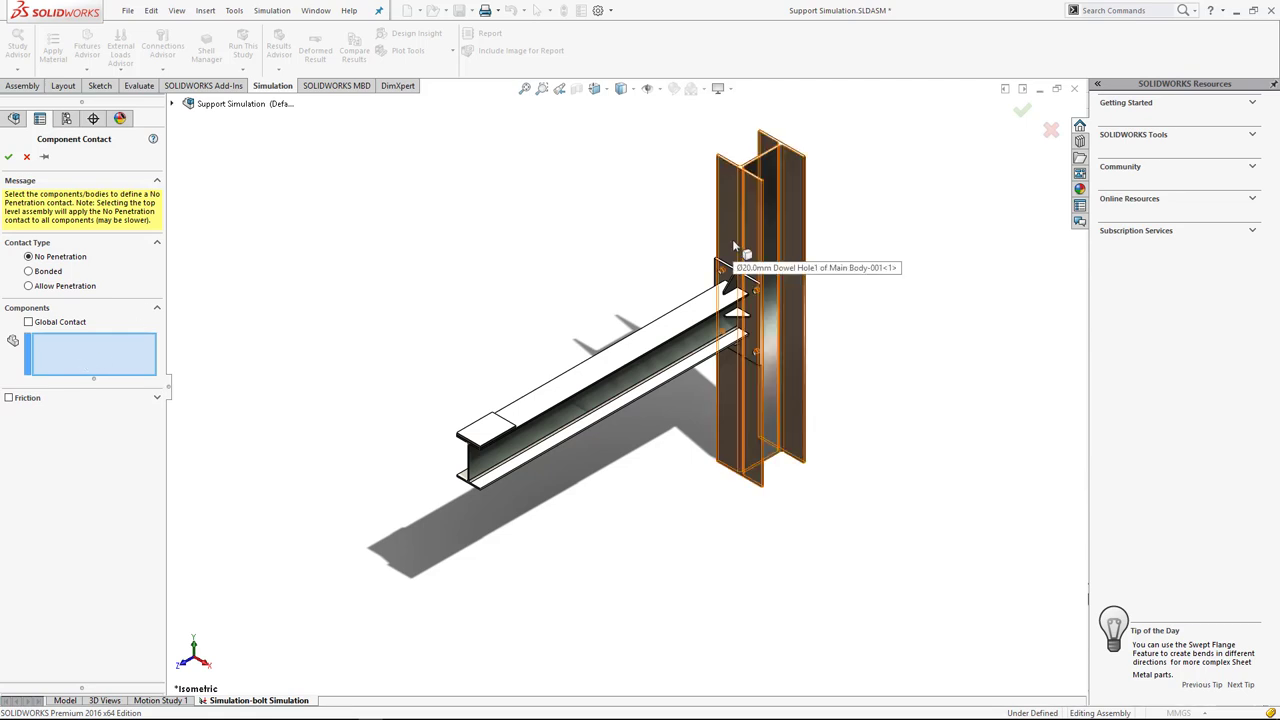
{"action": "left_click", "coordinate": [640, 340]}
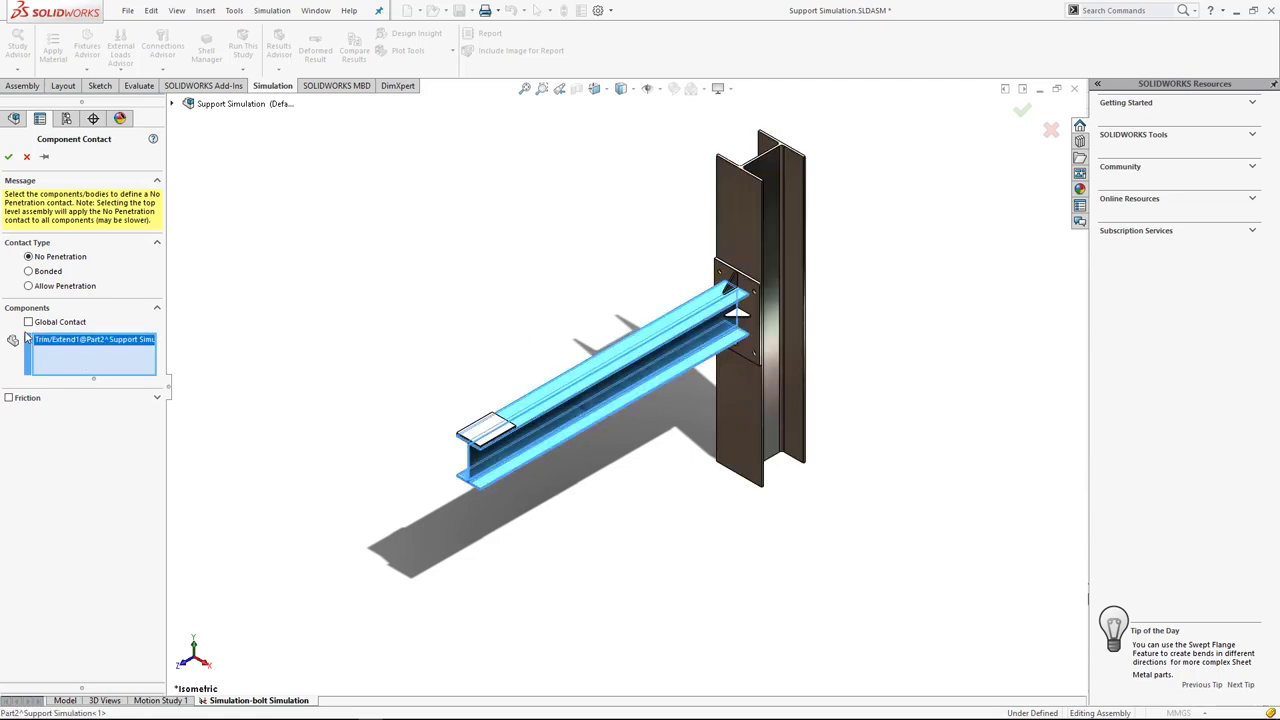
{"action": "scroll", "coordinate": [698, 306], "scroll_direction": "down", "scroll_amount": 3}
{"action": "scroll", "coordinate": [698, 306], "scroll_direction": "down", "scroll_amount": 3}
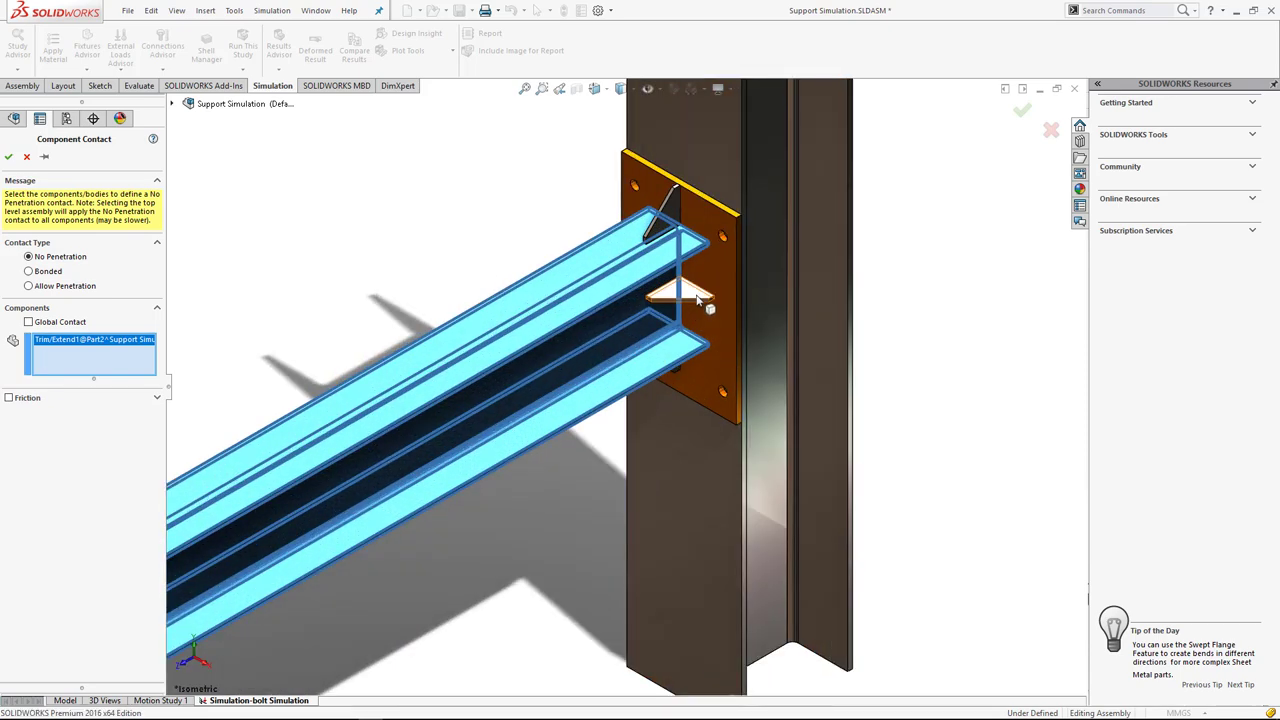
{"action": "left_click", "coordinate": [698, 306]}
{"action": "left_click", "coordinate": [721, 249]}
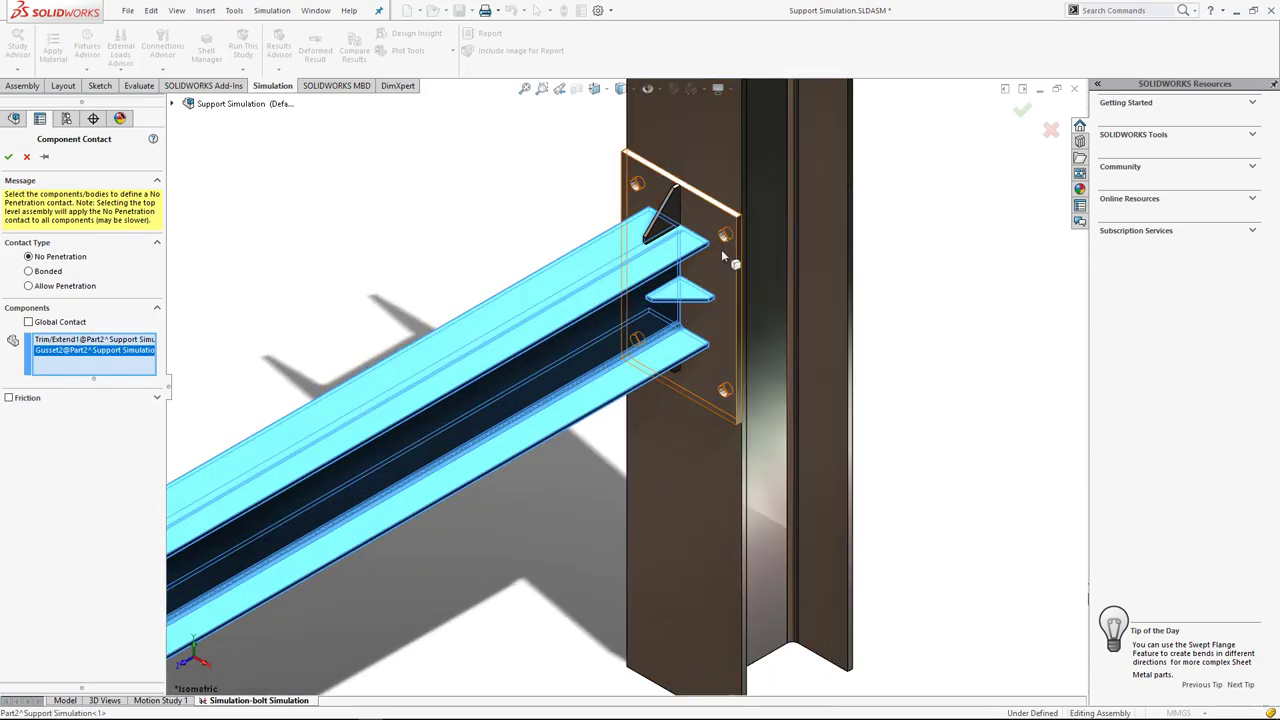
{"action": "left_click", "coordinate": [681, 213]}
Add Gusset3, Gusset4 and another joint part, set the contact to Bonded, and accept.
{"action": "mouse_move", "coordinate": [676, 212]}
{"action": "middle_mouse_down"}
{"action": "mouse_move", "coordinate": [628, 287]}
{"action": "mouse_move", "coordinate": [608, 363]}
{"action": "middle_mouse_up"}
{"action": "left_click", "coordinate": [604, 372]}
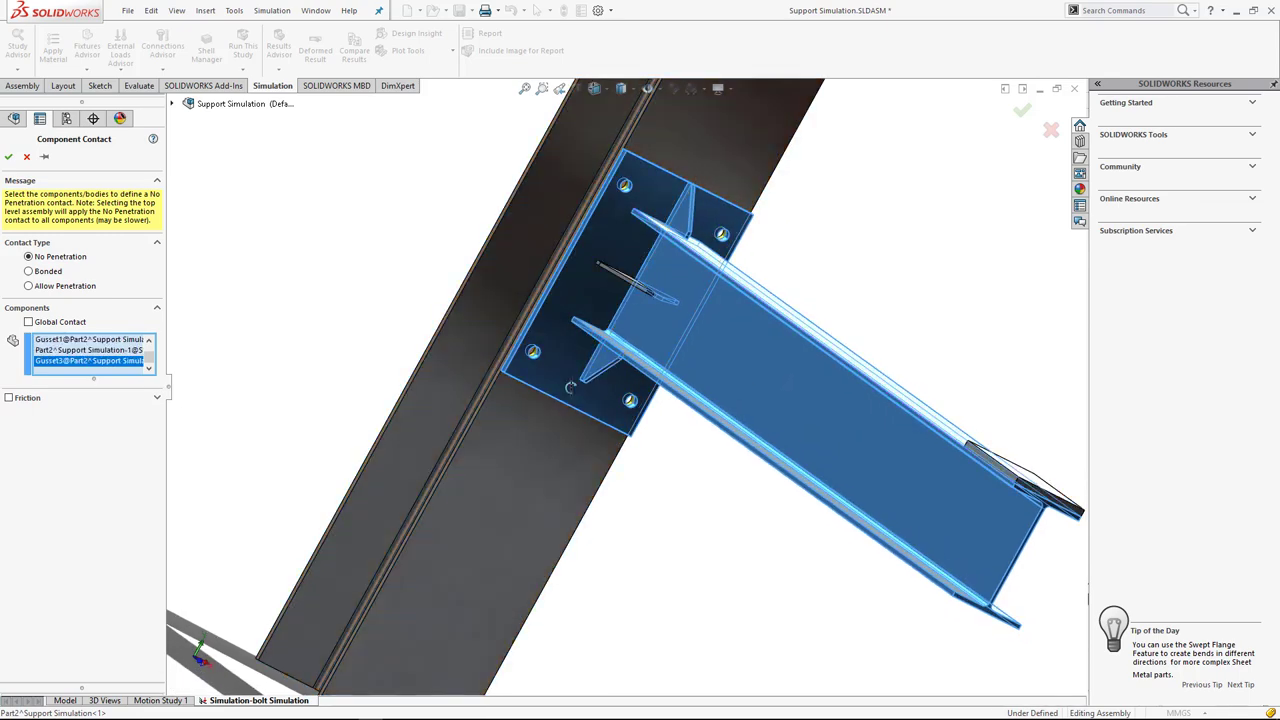
{"action": "left_click", "coordinate": [612, 292]}
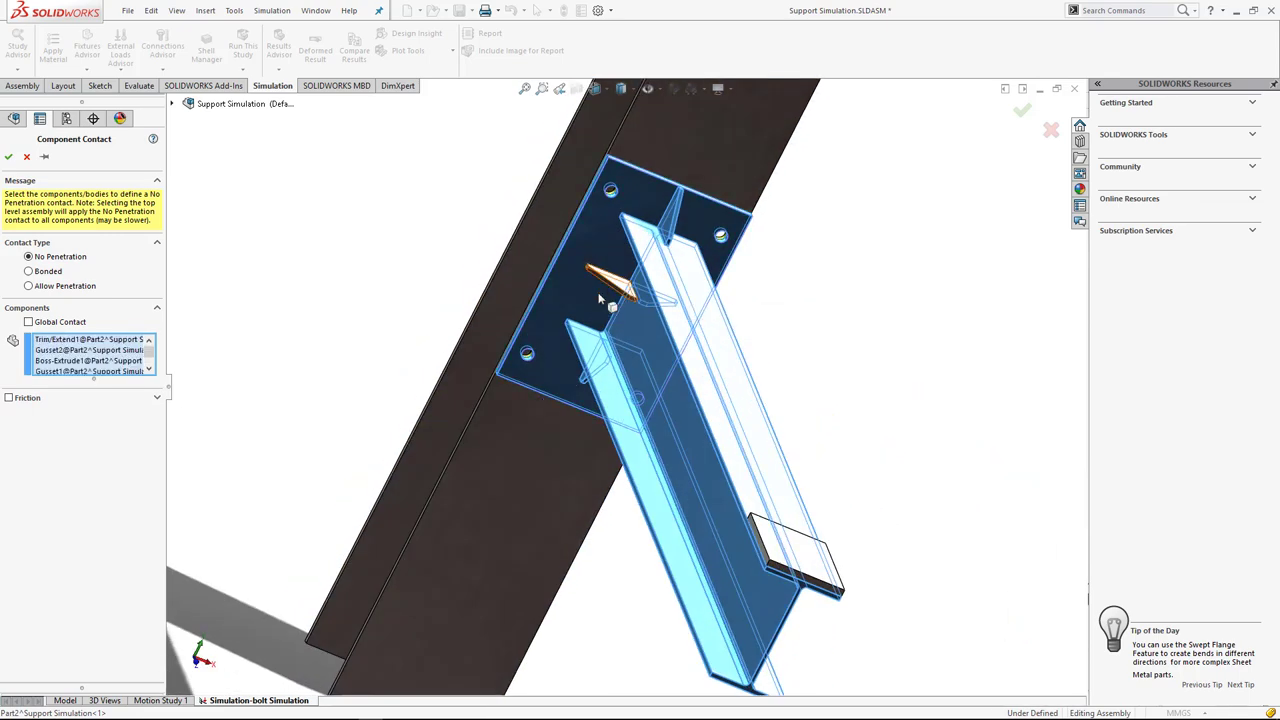
{"action": "middle_click_drag", "start_coordinate": [555, 332], "coordinate": [629, 258]}
{"action": "scroll", "coordinate": [588, 333], "scroll_direction": "down", "scroll_amount": 3}
{"action": "scroll", "coordinate": [574, 321], "scroll_direction": "down", "scroll_amount": 3}
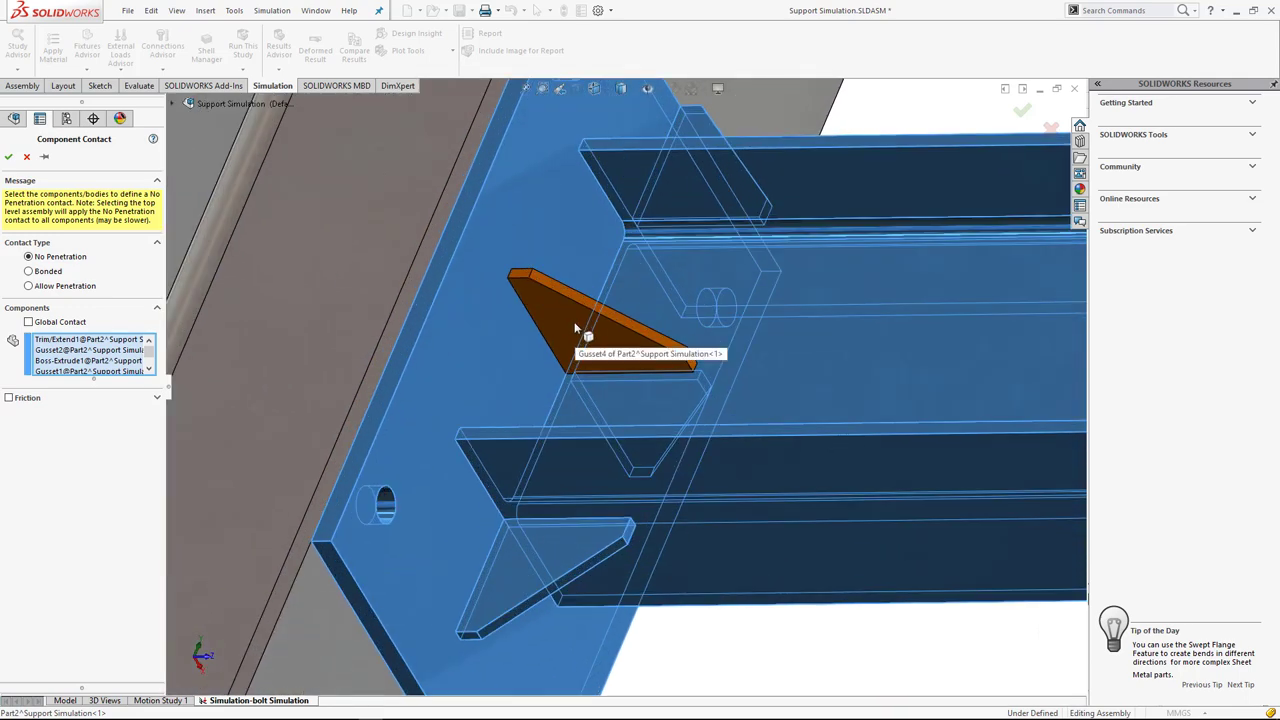
{"action": "left_click", "coordinate": [574, 322]}
{"action": "scroll", "coordinate": [577, 330], "scroll_direction": "up", "scroll_amount": 3}
{"action": "scroll", "coordinate": [575, 338], "scroll_direction": "up", "scroll_amount": 3}
{"action": "scroll", "coordinate": [575, 340], "scroll_direction": "up", "scroll_amount": 2}
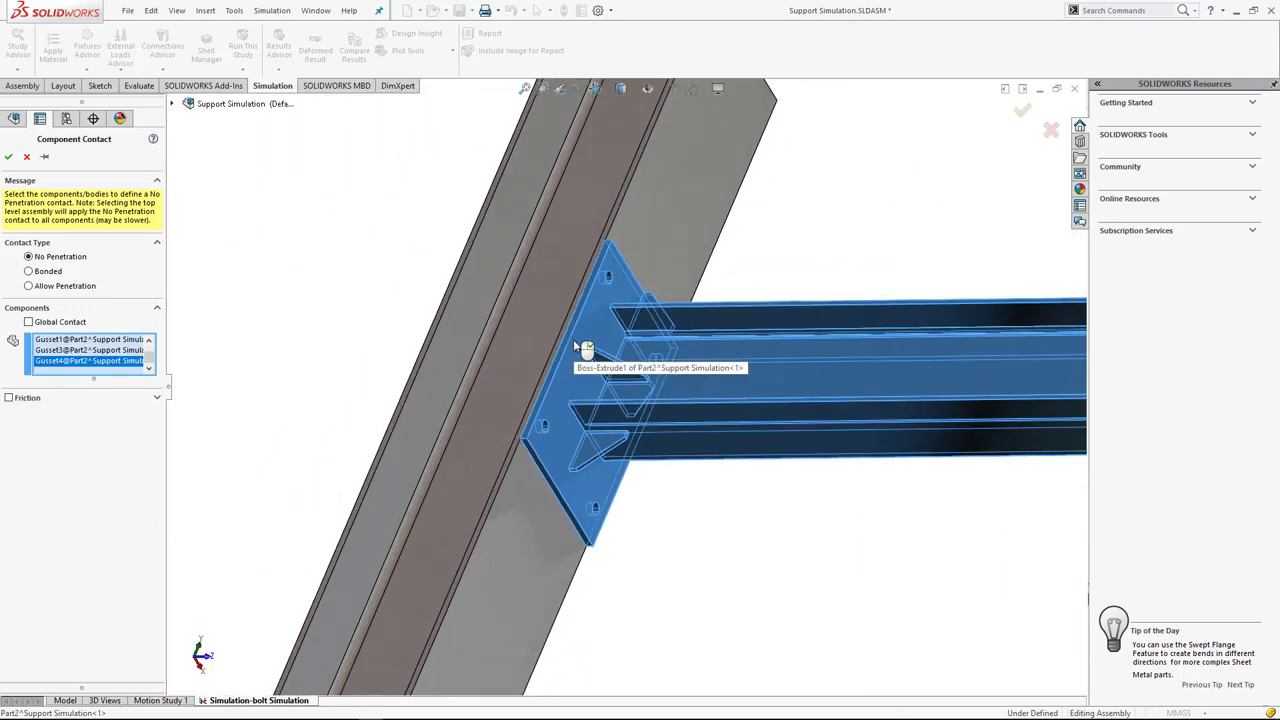
{"action": "key", "text": "ctrl+7"}
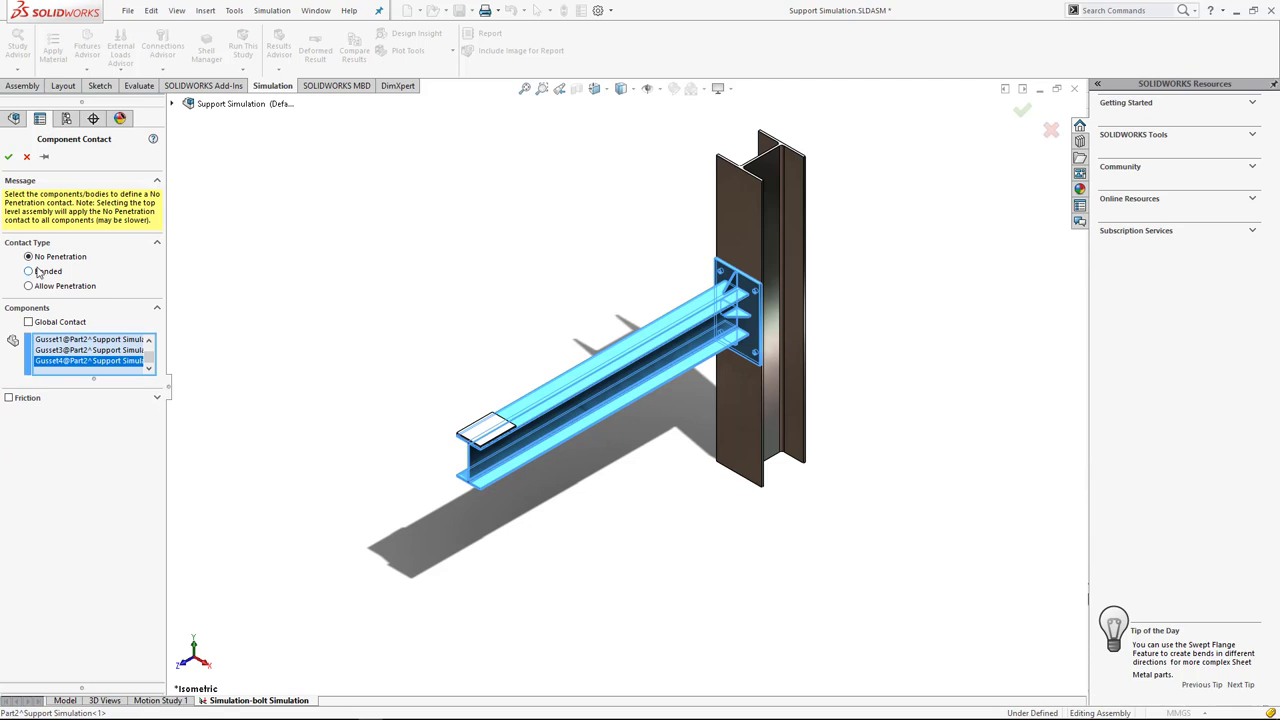
{"action": "left_click", "coordinate": [38, 271]}
{"action": "left_click", "coordinate": [8, 157]}
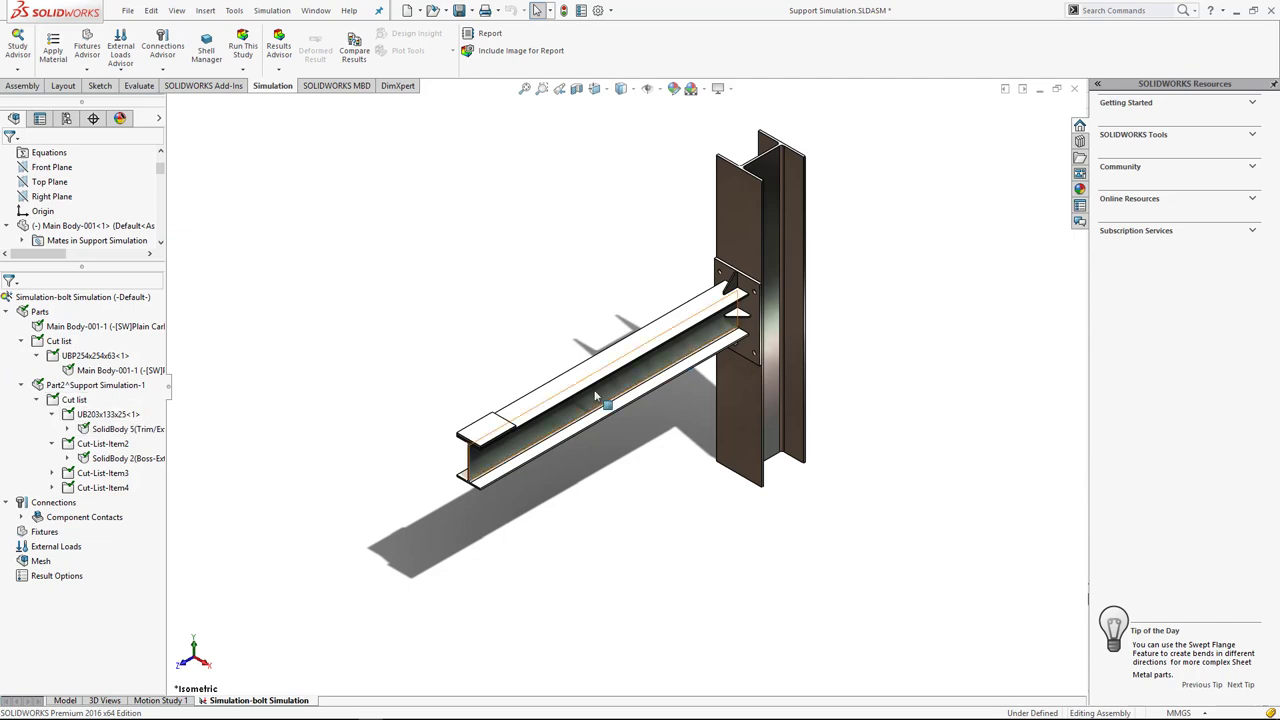
Edit Component Contact-1's definition to add the beam's end plate to the bonded contact.
{"action": "left_click", "coordinate": [55, 515]}
{"action": "left_click", "coordinate": [22, 517]}
{"action": "left_click", "coordinate": [97, 530]}
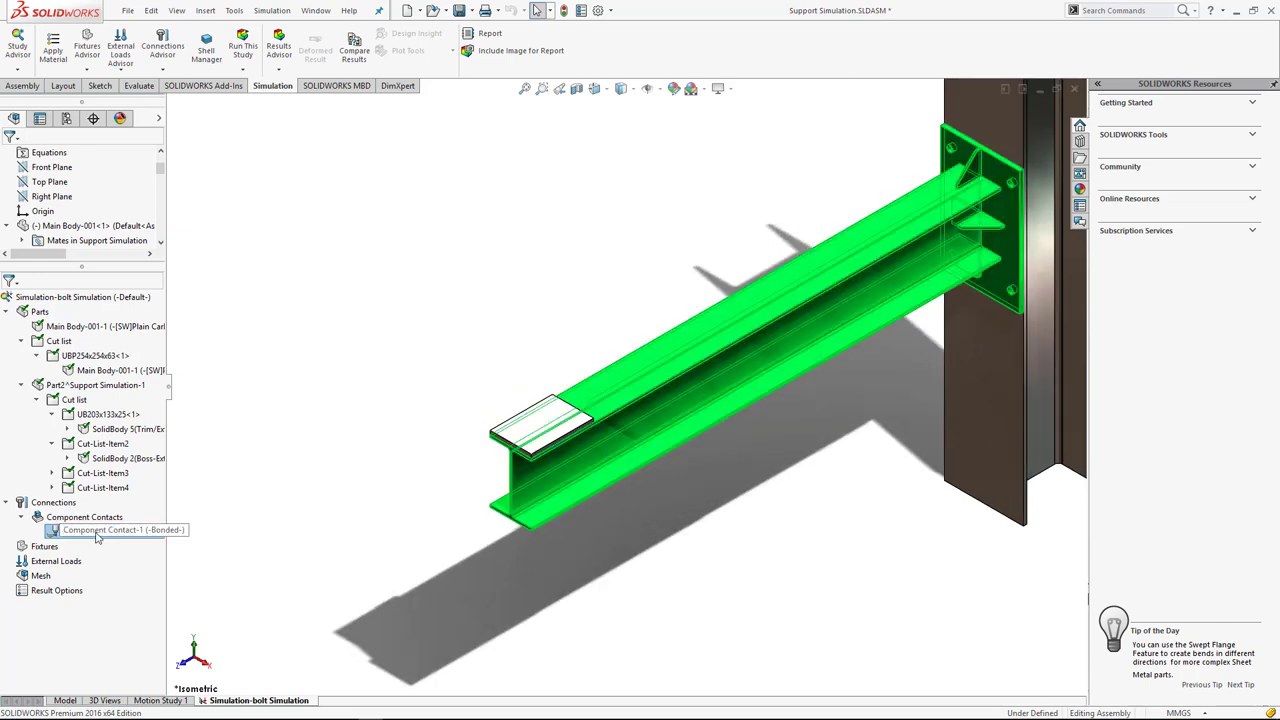
{"action": "left_click", "coordinate": [103, 552]}
{"action": "right_click", "coordinate": [108, 538]}
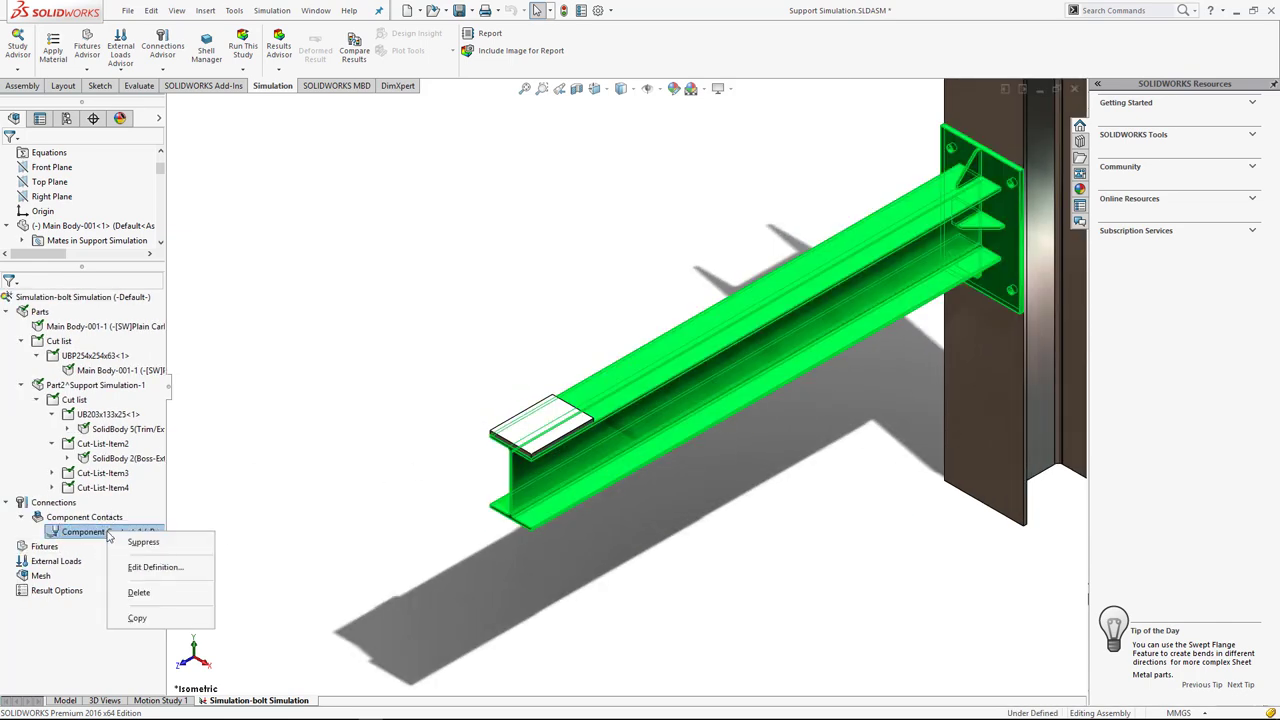
{"action": "left_click", "coordinate": [152, 566]}
{"action": "left_click", "coordinate": [535, 443]}
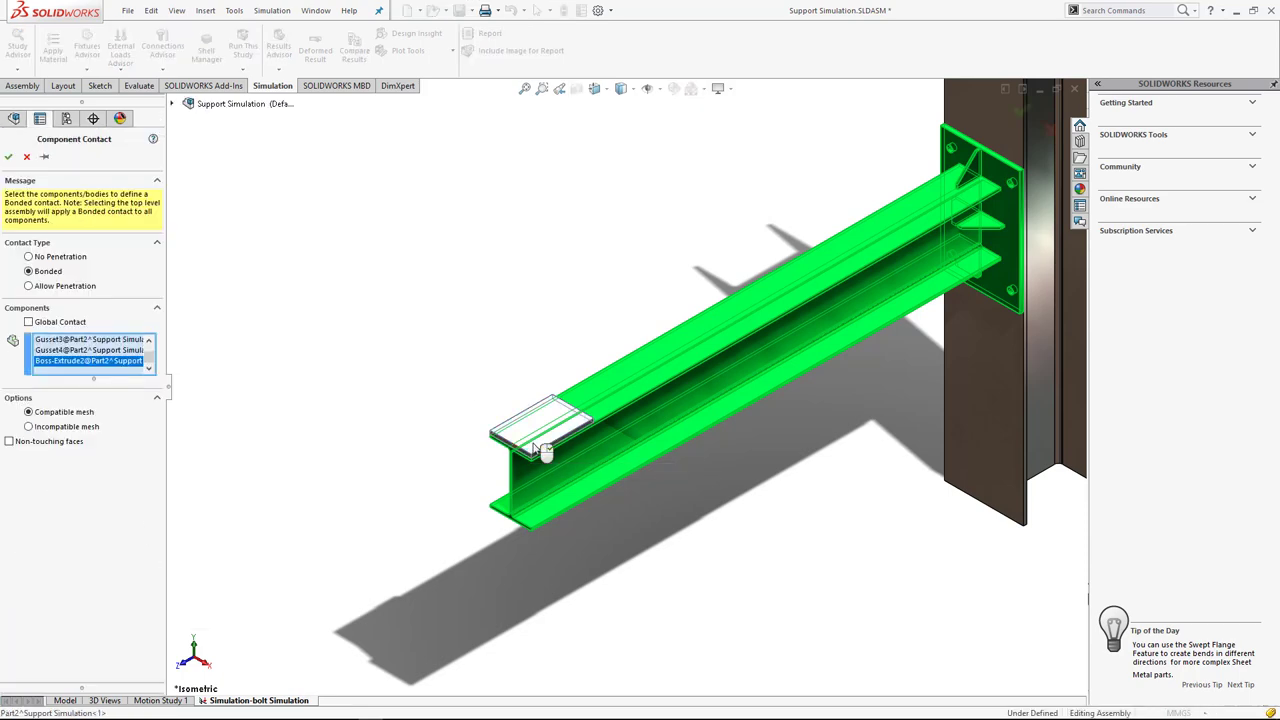
{"action": "left_click", "coordinate": [8, 155]}
{"action": "key", "text": "f"}
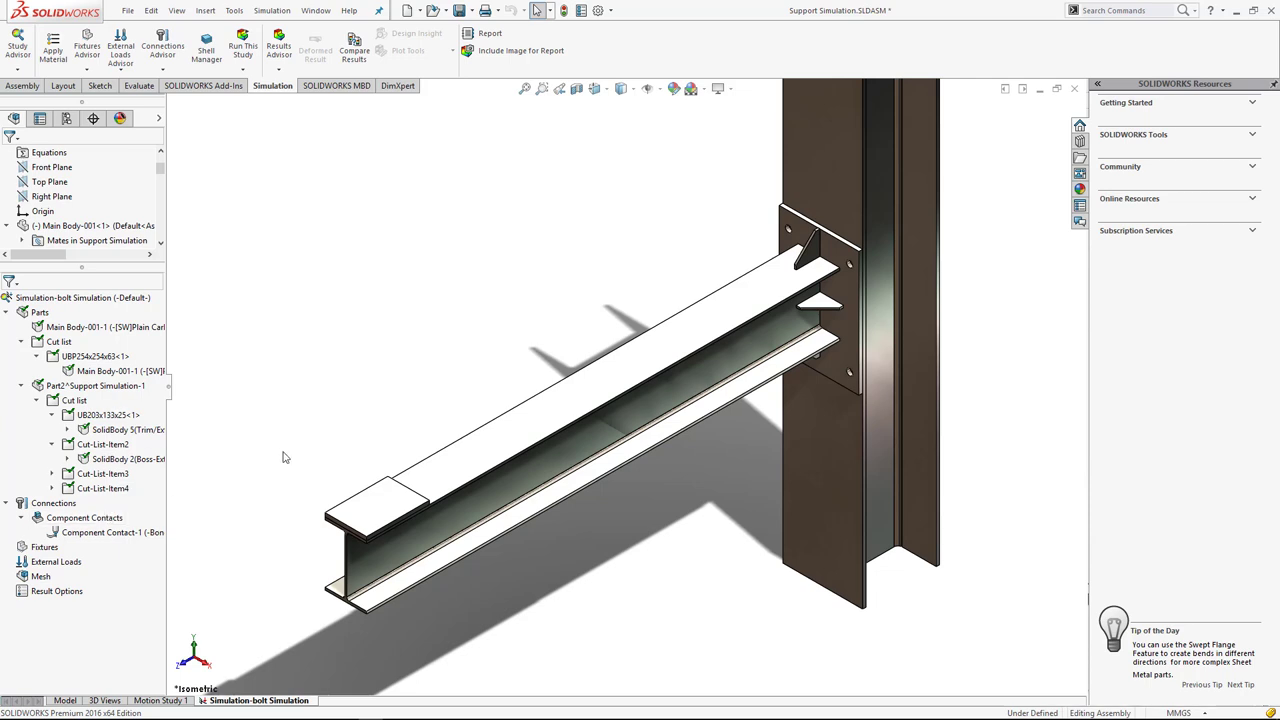
Start a contact set, picking the column flange face and, via Select Other, the end plate face.
{"action": "right_click", "coordinate": [52, 502]}
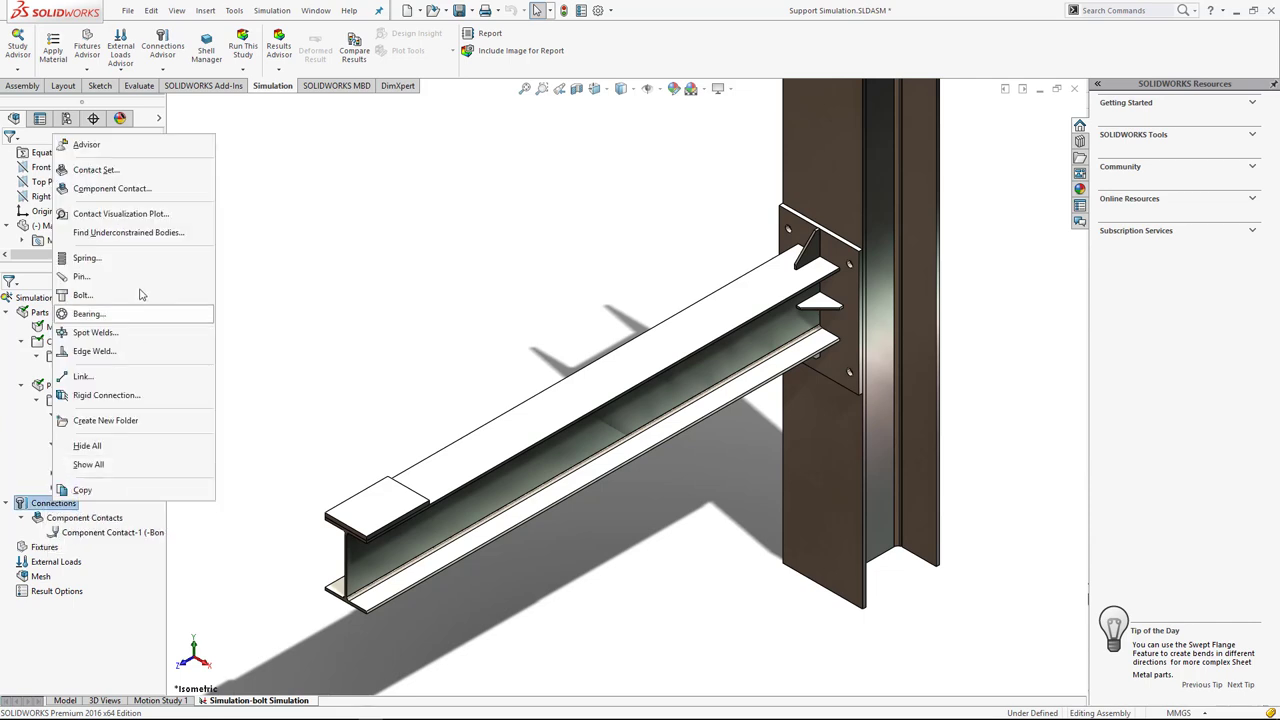
{"action": "left_click", "coordinate": [117, 174]}
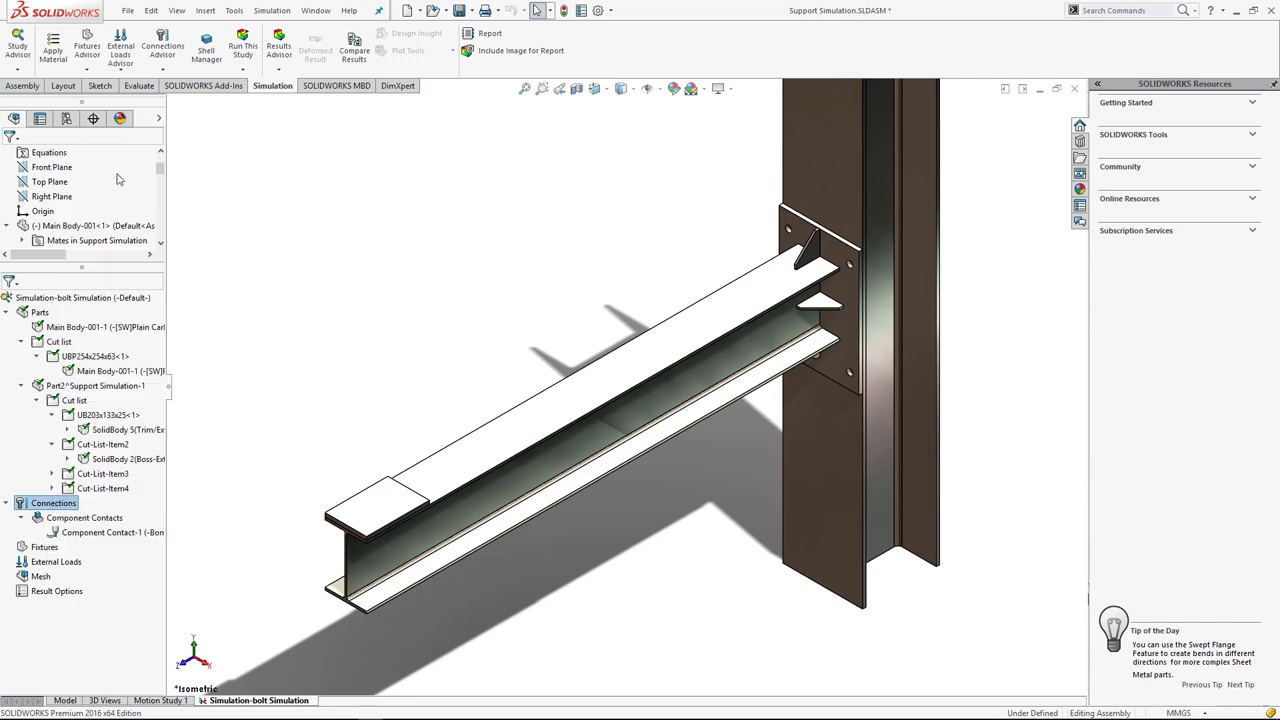
{"action": "left_click", "coordinate": [836, 177]}
{"action": "mouse_move", "coordinate": [836, 177]}
{"action": "middle_mouse_down"}
{"action": "mouse_move", "coordinate": [818, 285]}
{"action": "mouse_move", "coordinate": [798, 319]}
{"action": "mouse_move", "coordinate": [918, 278]}
{"action": "middle_mouse_up"}
{"action": "right_click", "coordinate": [922, 281]}
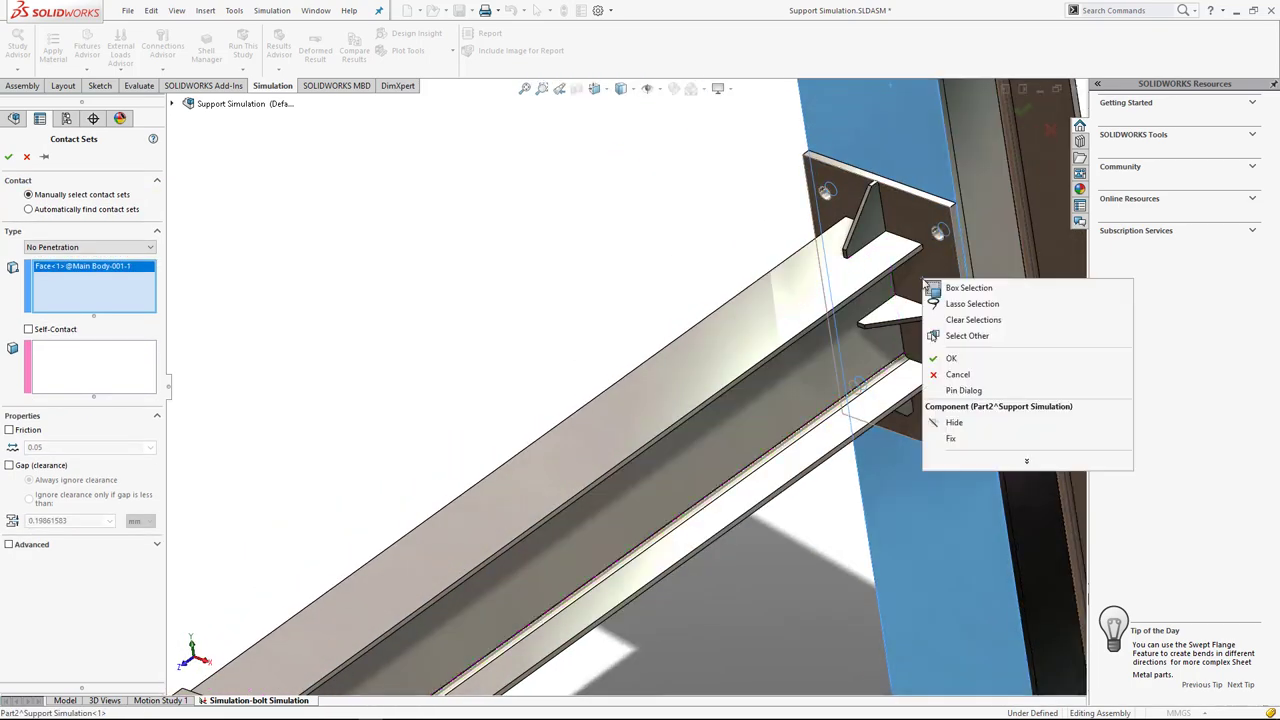
{"action": "left_click", "coordinate": [962, 336]}
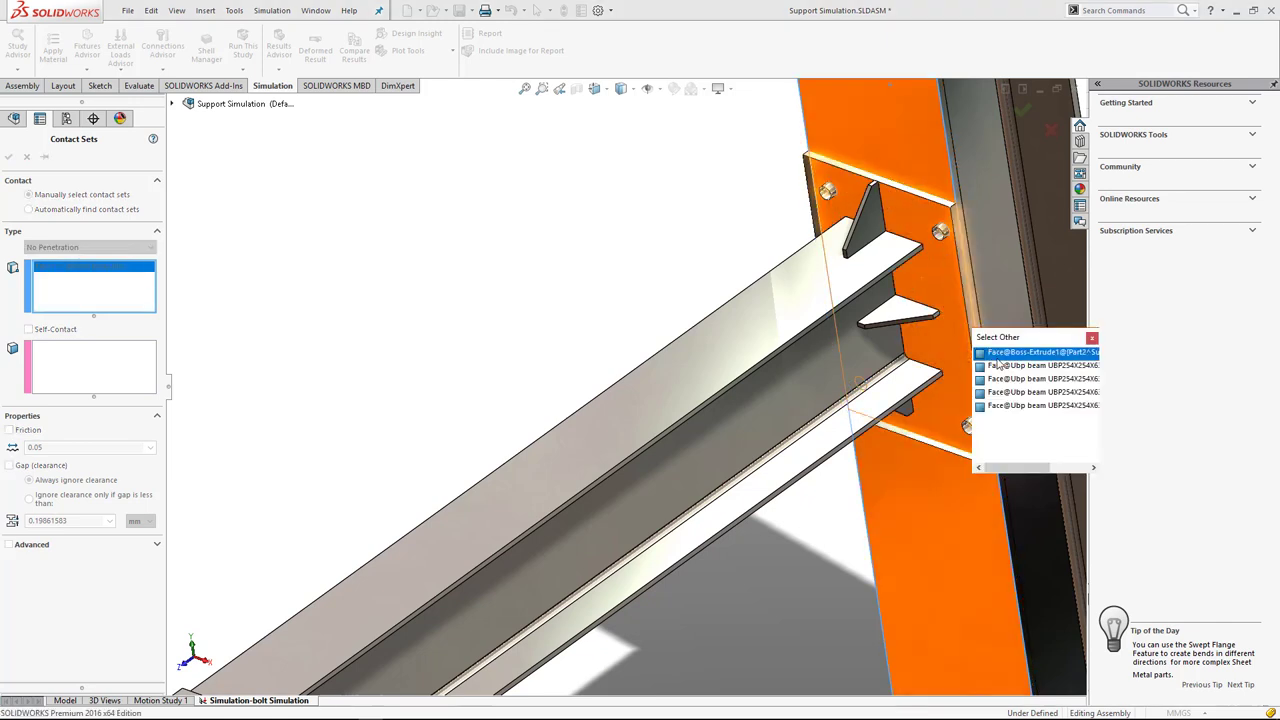
{"action": "left_click", "coordinate": [1040, 352]}
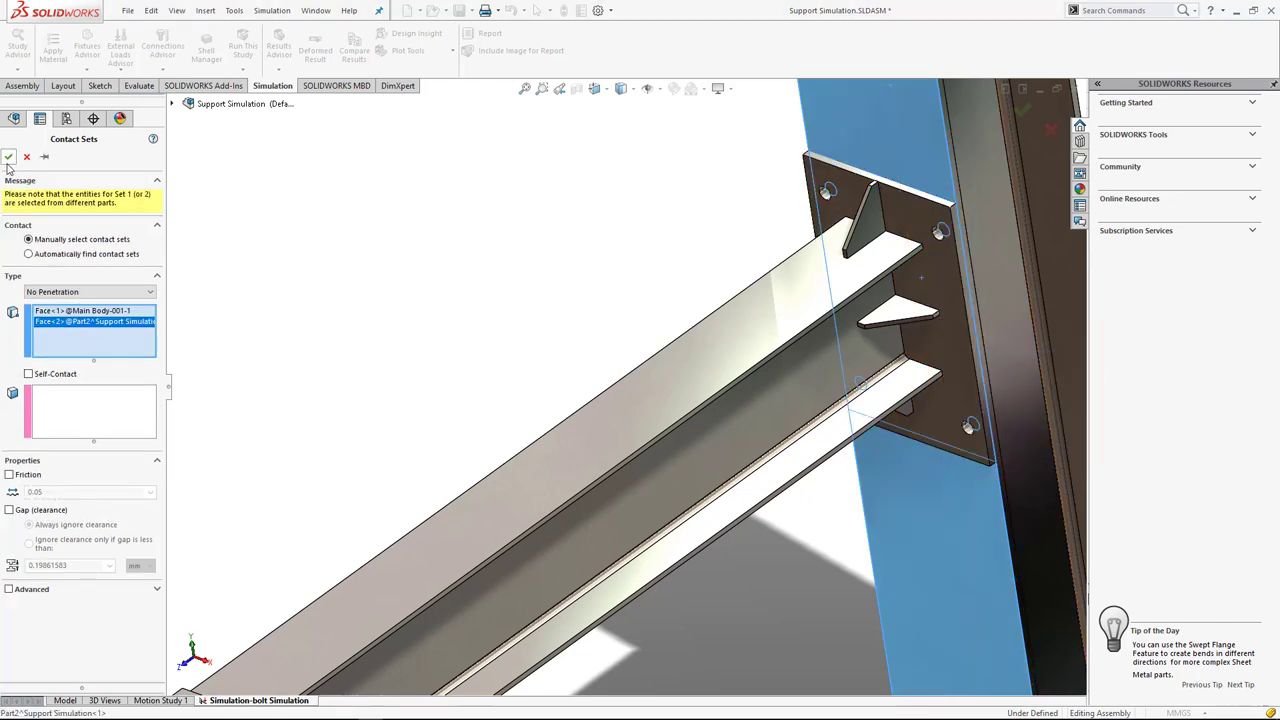
Move the end plate face from Set 1 into Set 2 and accept the No Penetration contact set.
{"action": "right_click", "coordinate": [109, 327]}
{"action": "left_click", "coordinate": [140, 346]}
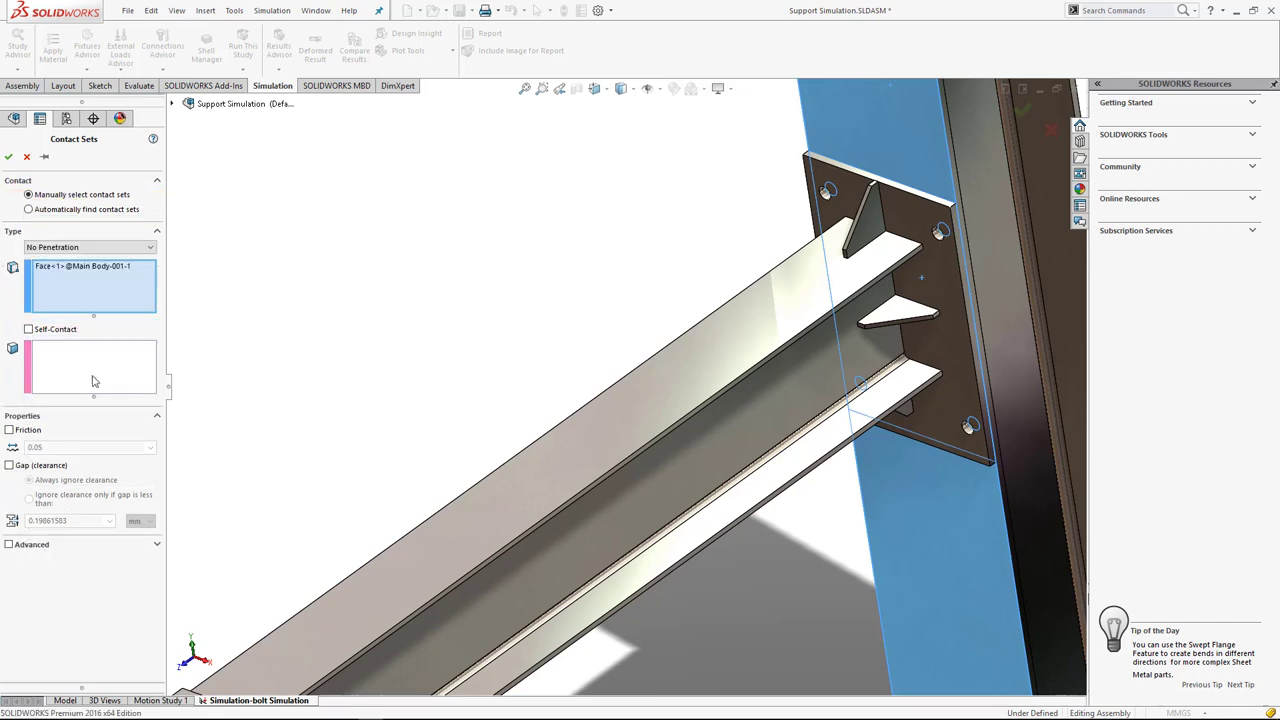
{"action": "left_click", "coordinate": [86, 380]}
{"action": "right_click", "coordinate": [916, 202]}
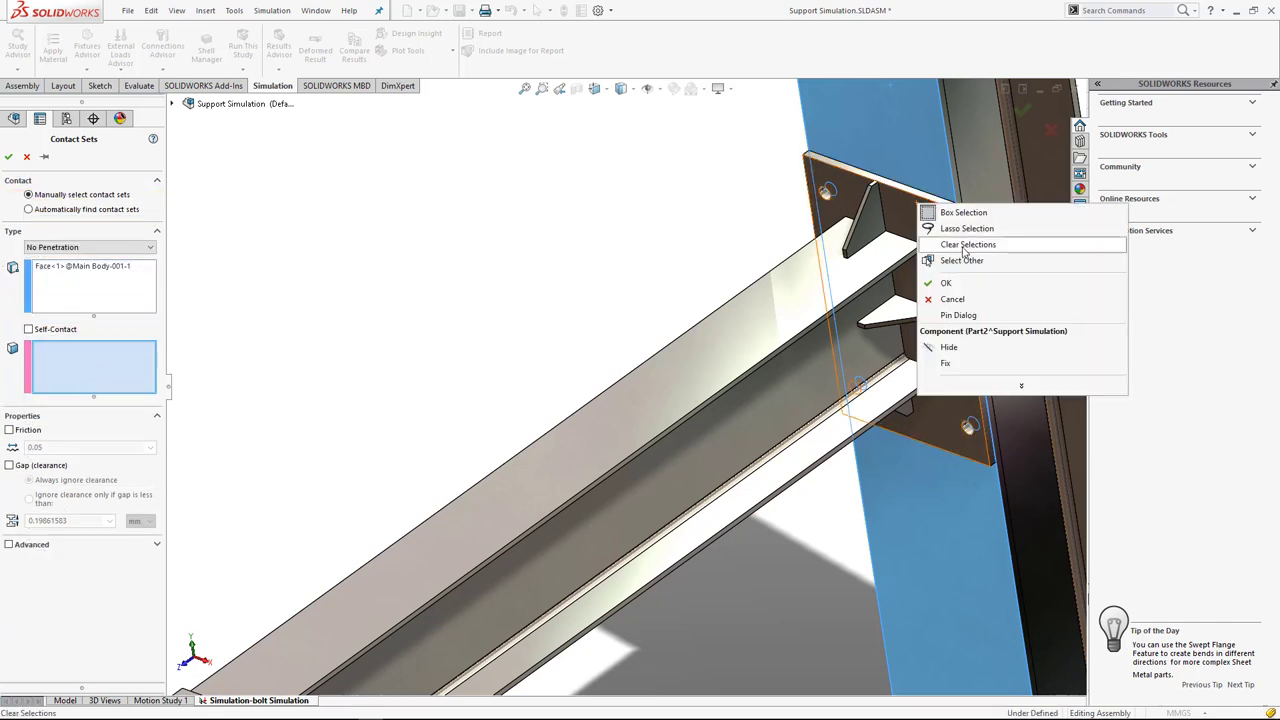
{"action": "left_click", "coordinate": [962, 260]}
{"action": "left_click", "coordinate": [998, 283]}
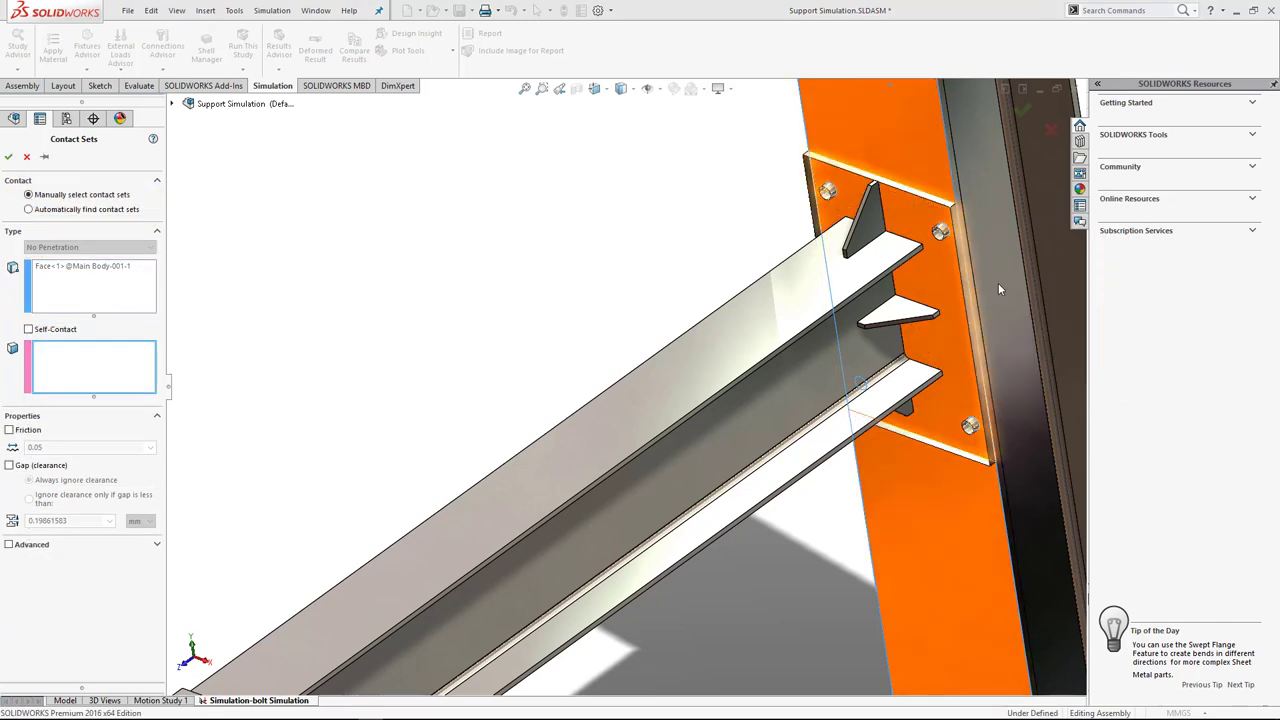
{"action": "left_click", "coordinate": [8, 158]}
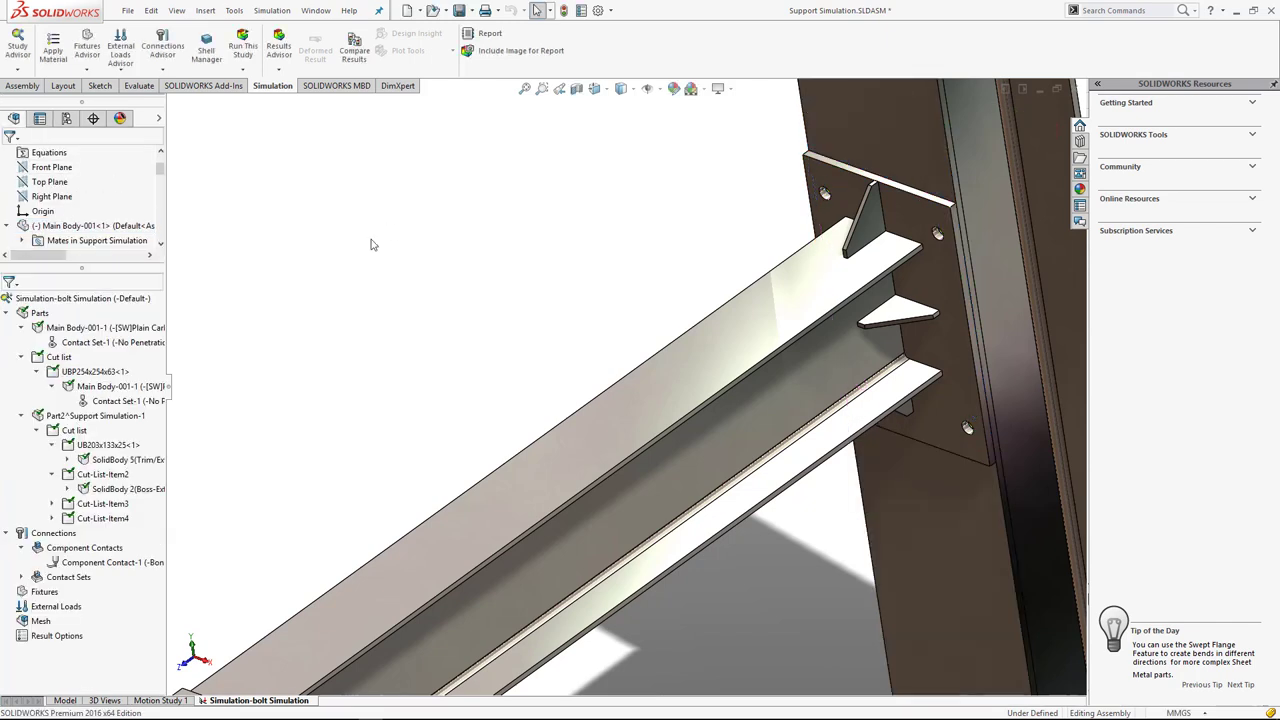
{"action": "key", "text": "ctrl+7"}
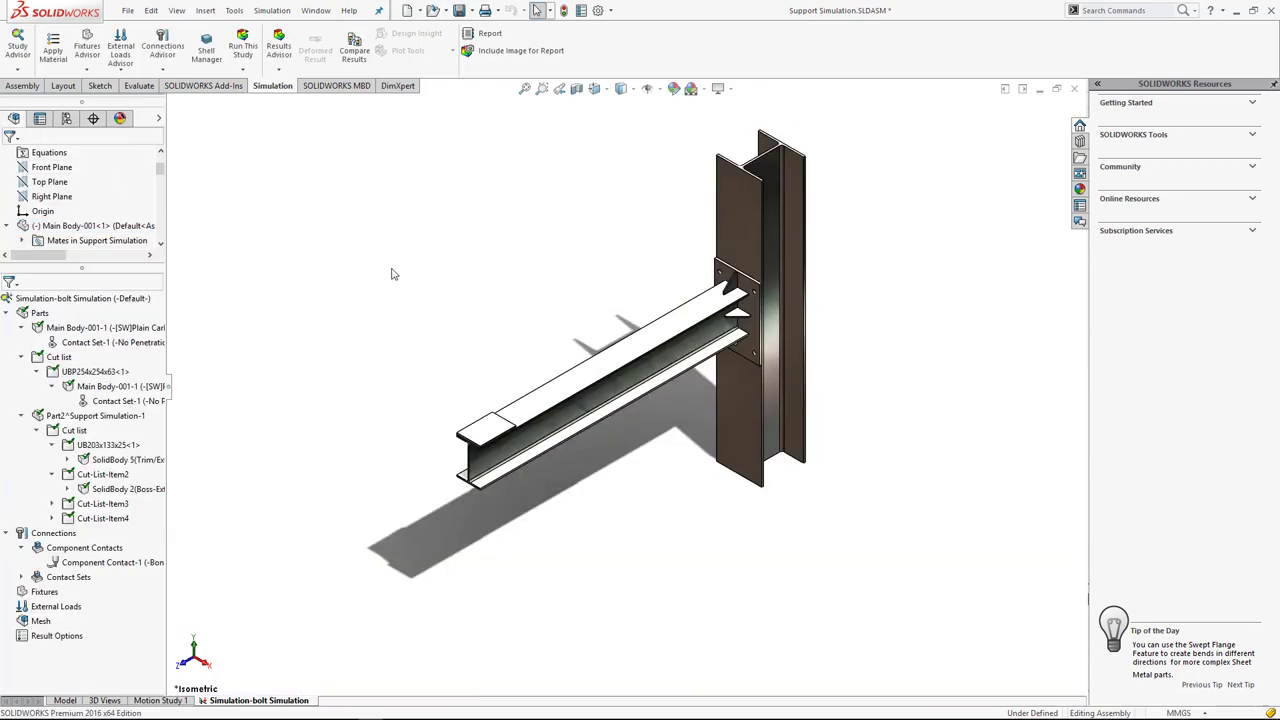
Apply Force-1, 1000 N normal, to the top face of the end plate at the beam's free end.
{"action": "right_click", "coordinate": [52, 607]}
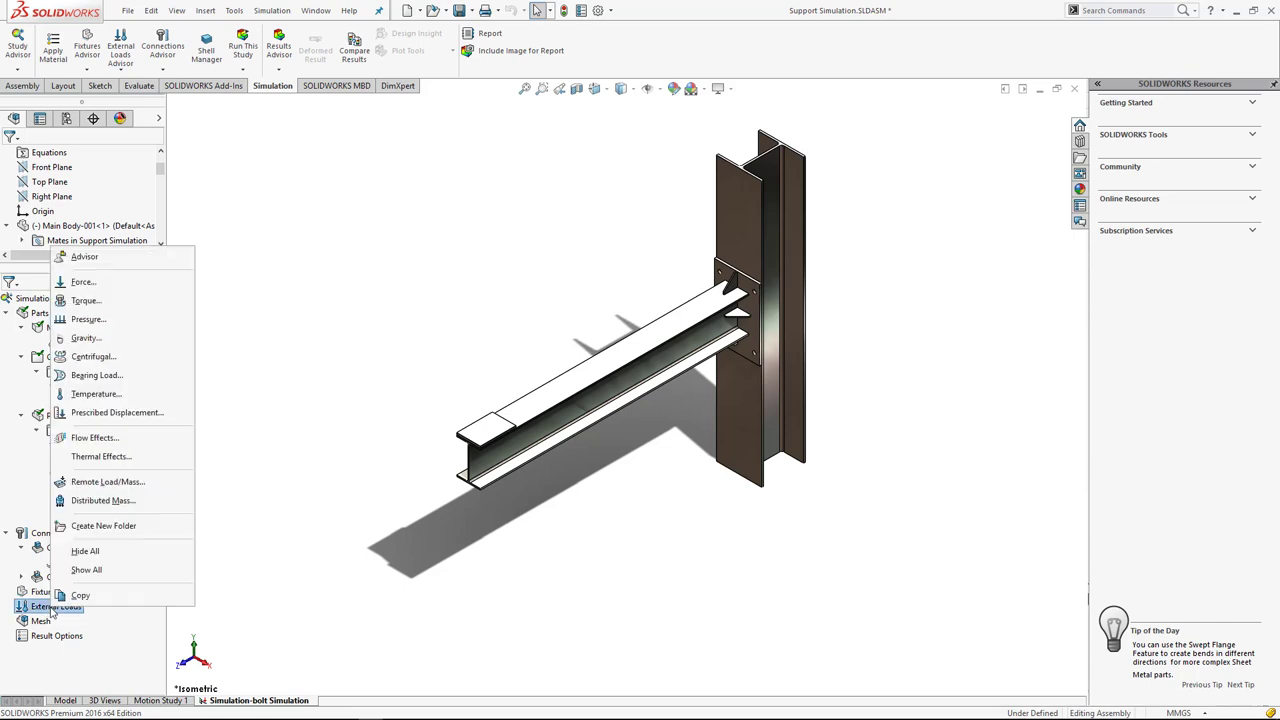
{"action": "left_click", "coordinate": [84, 282]}
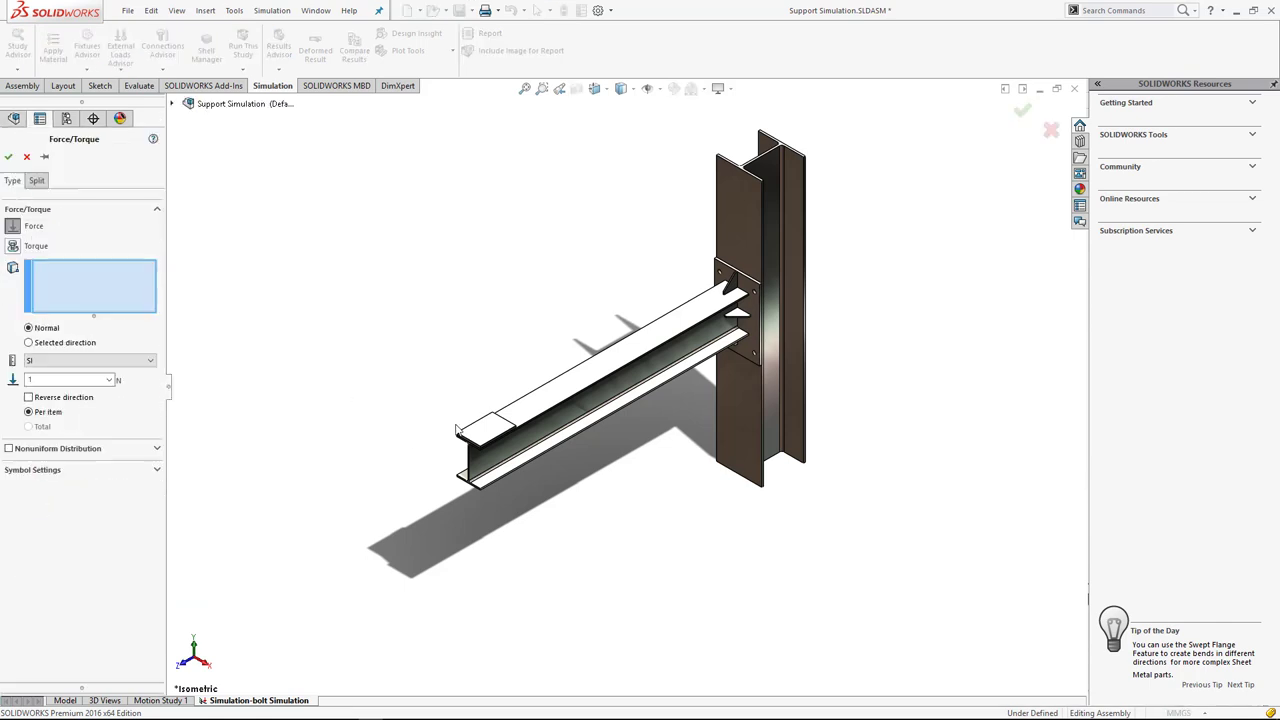
{"action": "left_click", "coordinate": [490, 432]}
{"action": "type", "text": "000"}
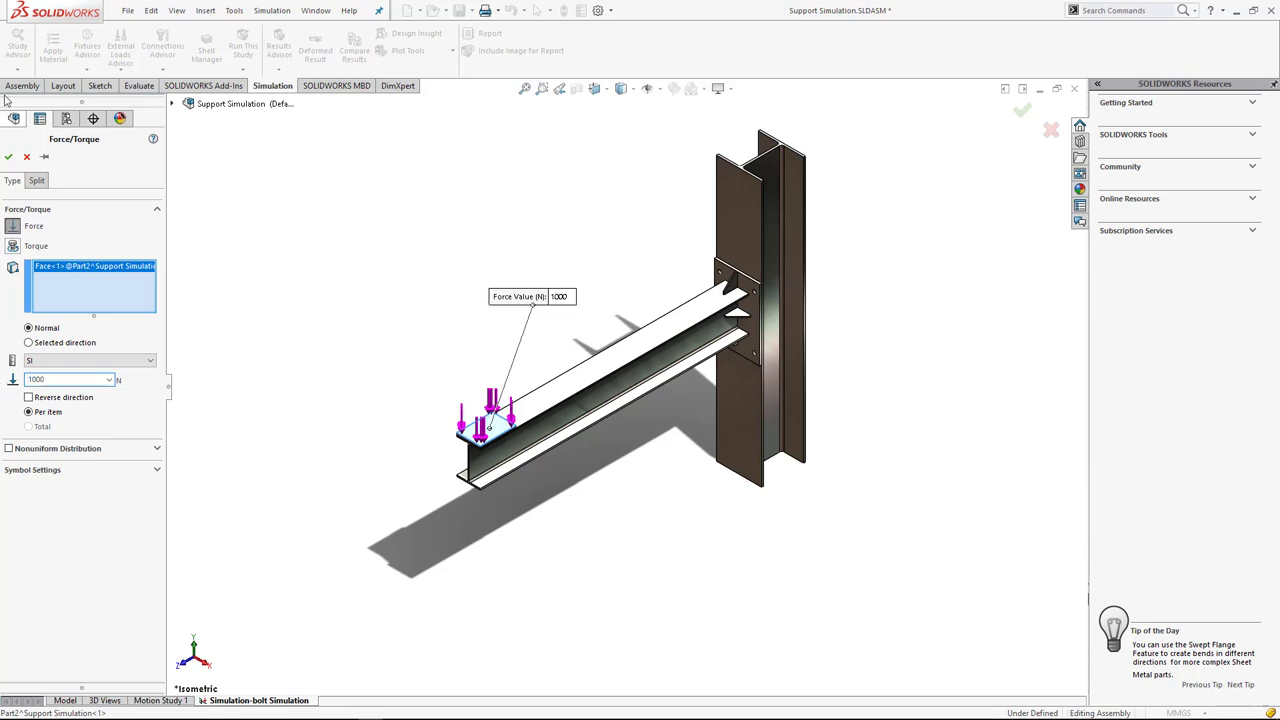
{"action": "left_click", "coordinate": [9, 158]}
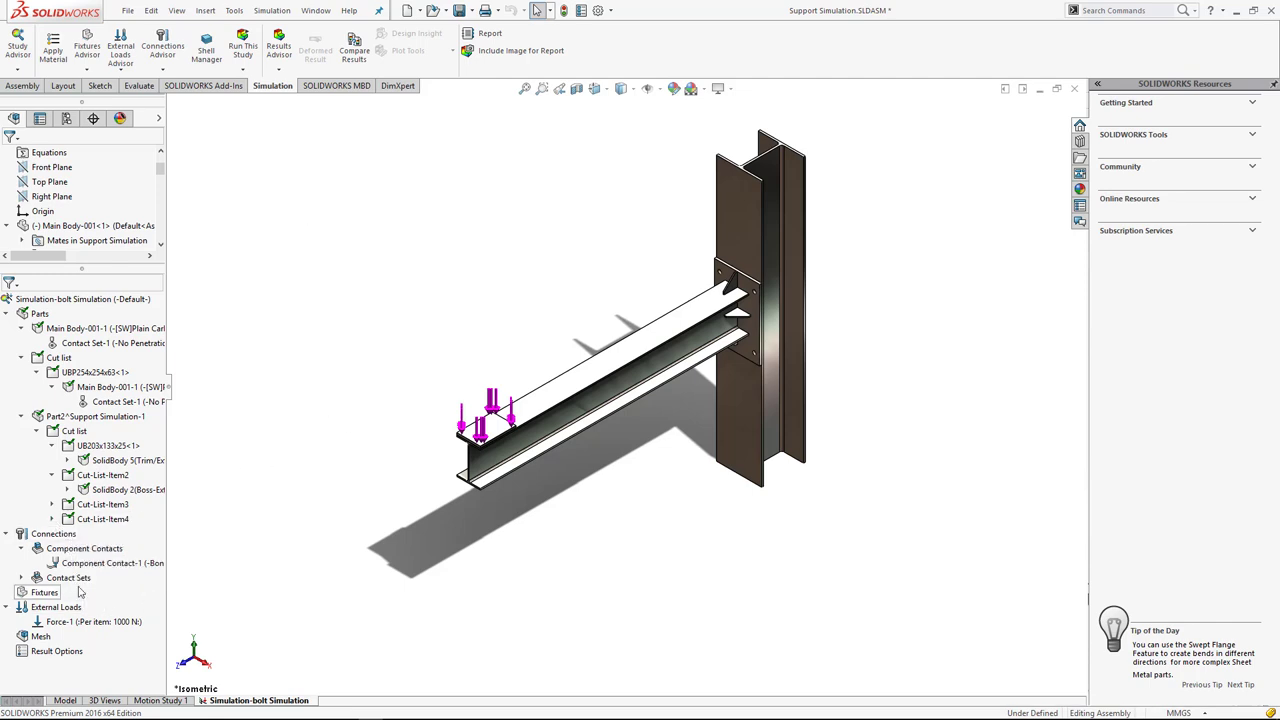
Start a fixed geometry support on the column's top face.
{"action": "right_click", "coordinate": [38, 598]}
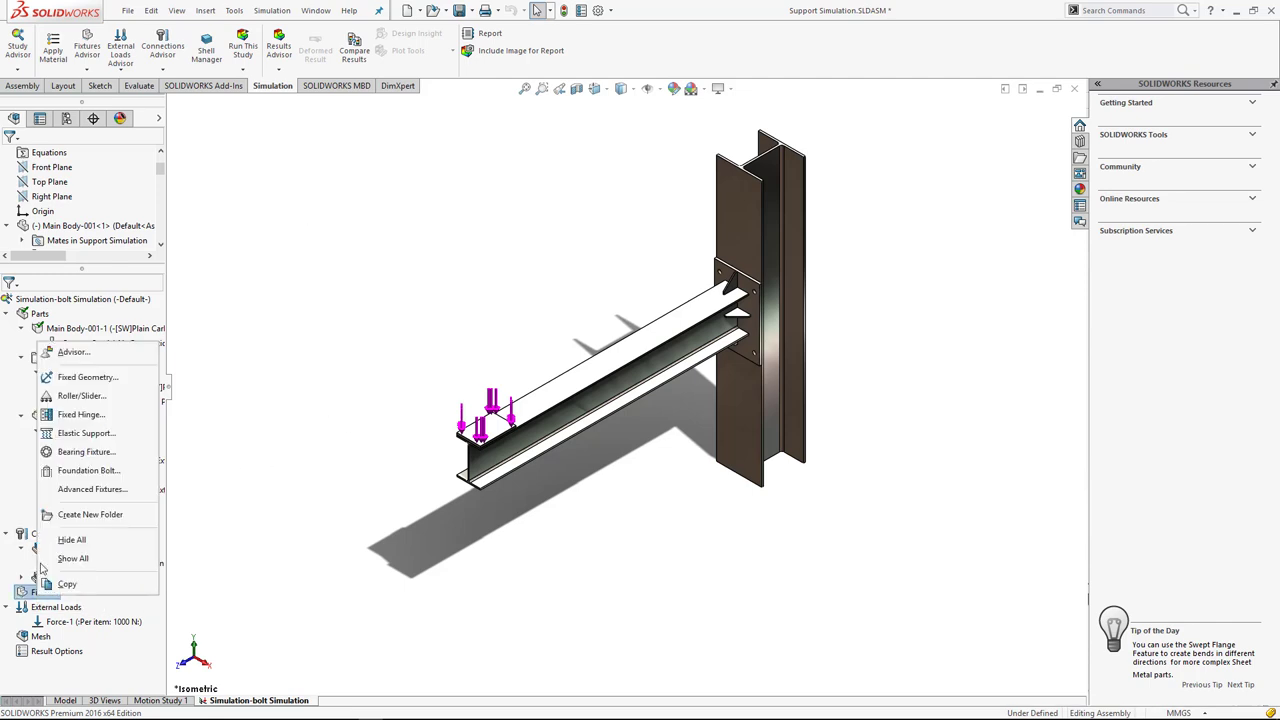
{"action": "left_click", "coordinate": [100, 376]}
{"action": "scroll", "coordinate": [720, 240], "scroll_direction": "down", "scroll_amount": 3}
{"action": "scroll", "coordinate": [720, 240], "scroll_direction": "down", "scroll_amount": 2}
{"action": "scroll", "coordinate": [725, 232], "scroll_direction": "down", "scroll_amount": 2}
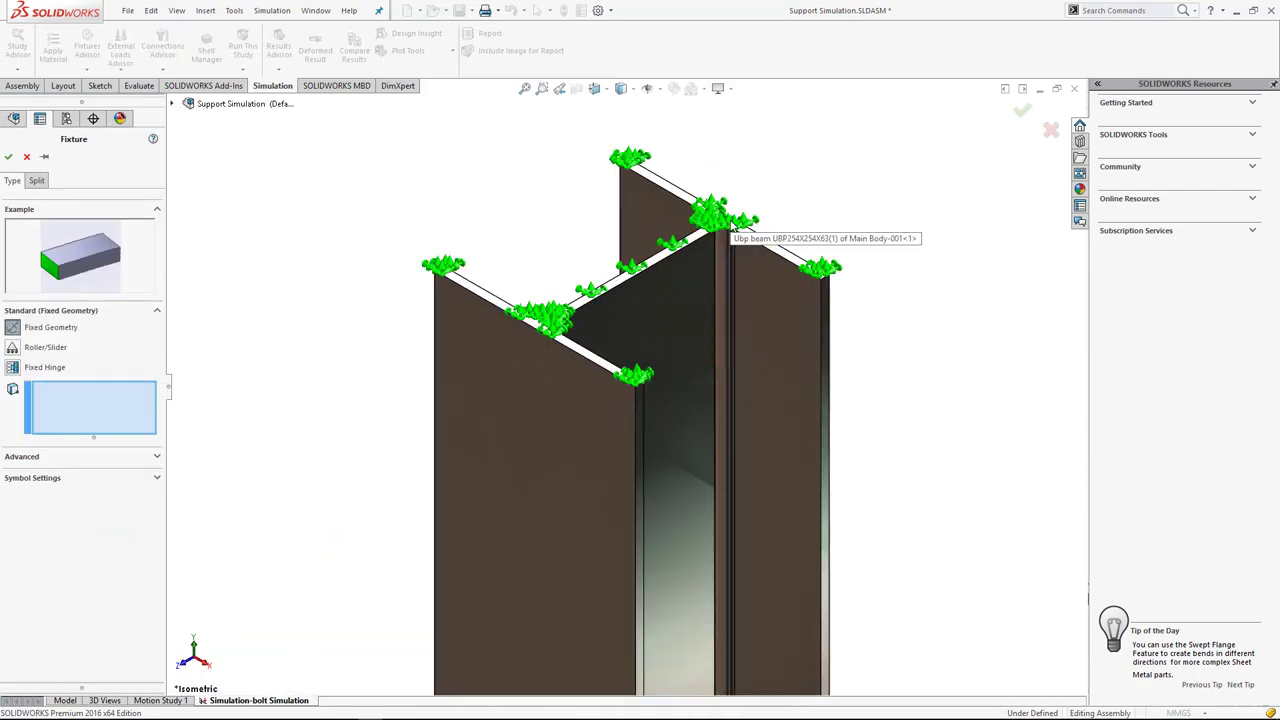
{"action": "left_click", "coordinate": [728, 235]}
{"action": "scroll", "coordinate": [741, 259], "scroll_direction": "up", "scroll_amount": 3}
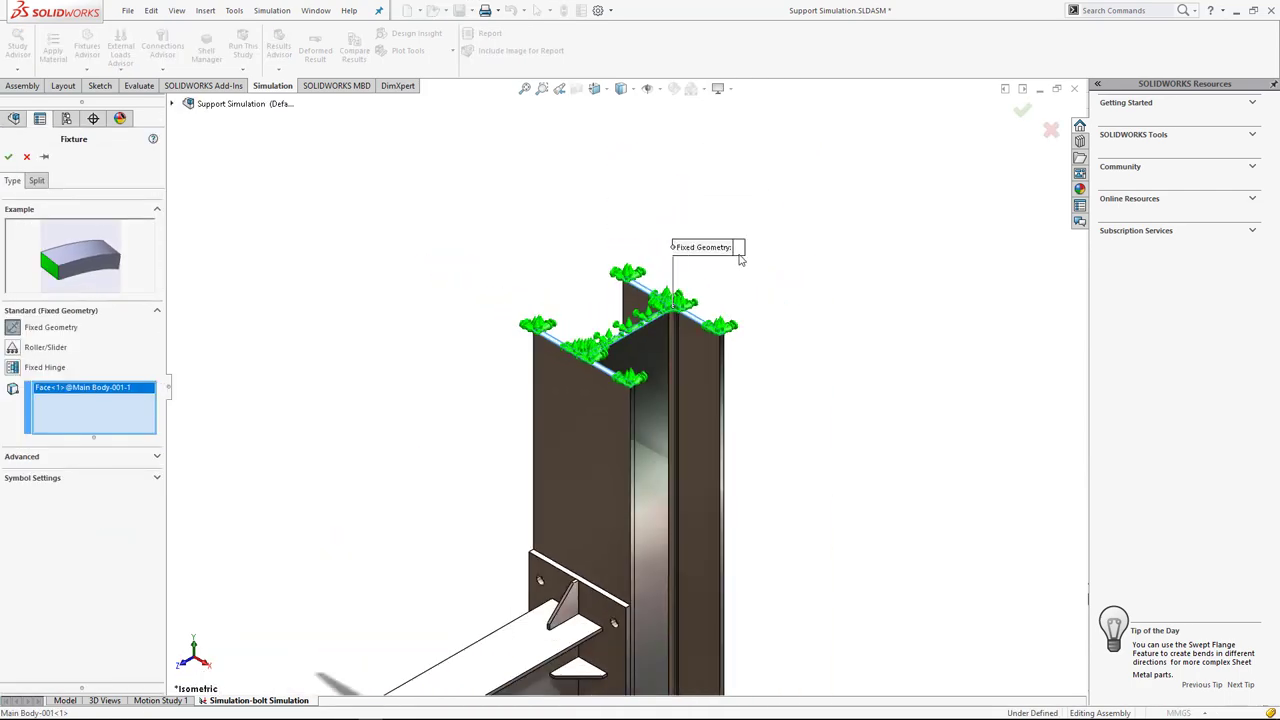
{"action": "scroll", "coordinate": [741, 259], "scroll_direction": "up", "scroll_amount": 2}
{"action": "scroll", "coordinate": [737, 271], "scroll_direction": "up", "scroll_amount": 2}
Add the column's bottom face to the fixed support and accept it.
{"action": "middle_click_drag", "start_coordinate": [737, 271], "coordinate": [626, 537]}
{"action": "scroll", "coordinate": [626, 537], "scroll_direction": "down", "scroll_amount": 4}
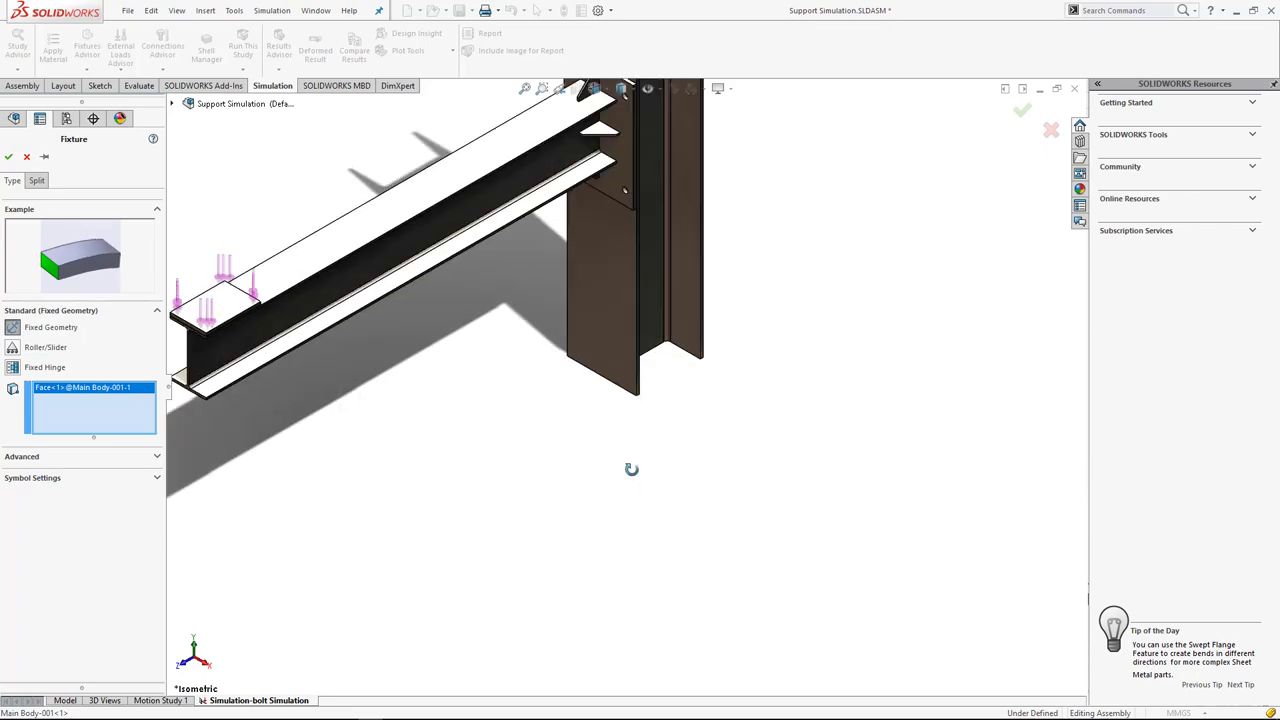
{"action": "middle_click_drag", "start_coordinate": [631, 469], "coordinate": [657, 300]}
{"action": "scroll", "coordinate": [657, 300], "scroll_direction": "down", "scroll_amount": 3}
{"action": "scroll", "coordinate": [514, 550], "scroll_direction": "down", "scroll_amount": 3}
{"action": "scroll", "coordinate": [513, 412], "scroll_direction": "down", "scroll_amount": 3}
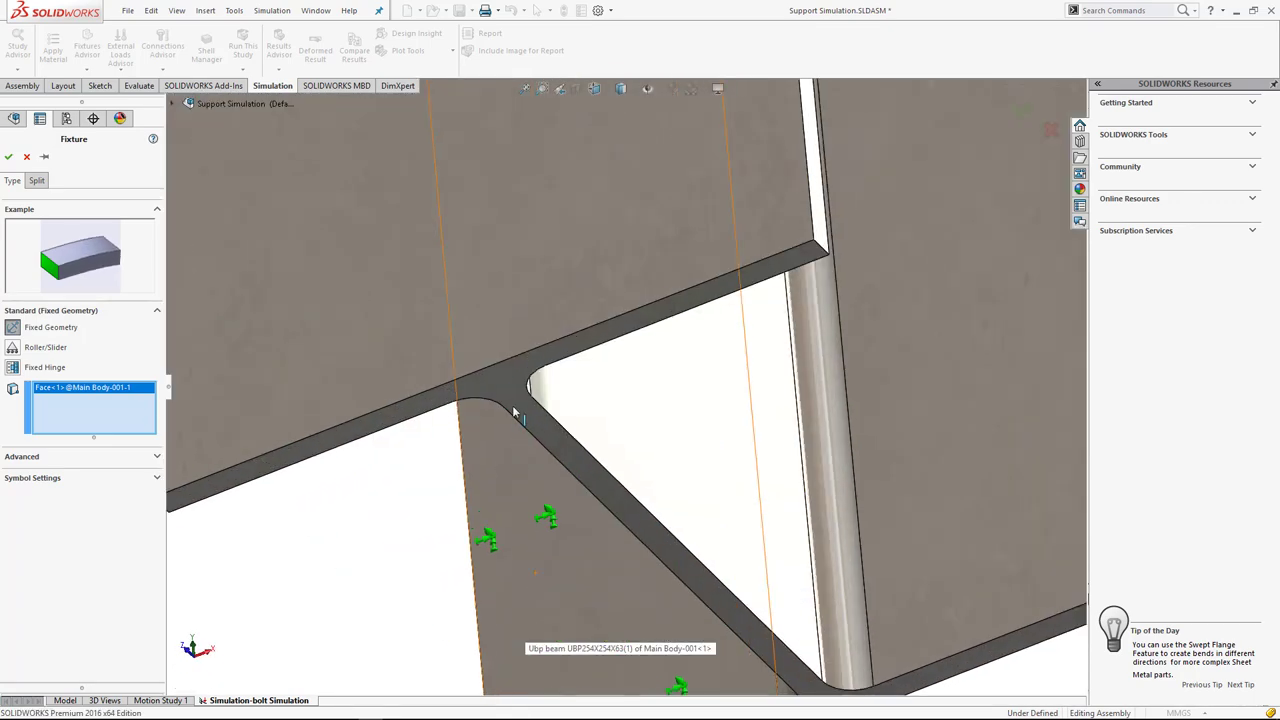
{"action": "left_click", "coordinate": [513, 412]}
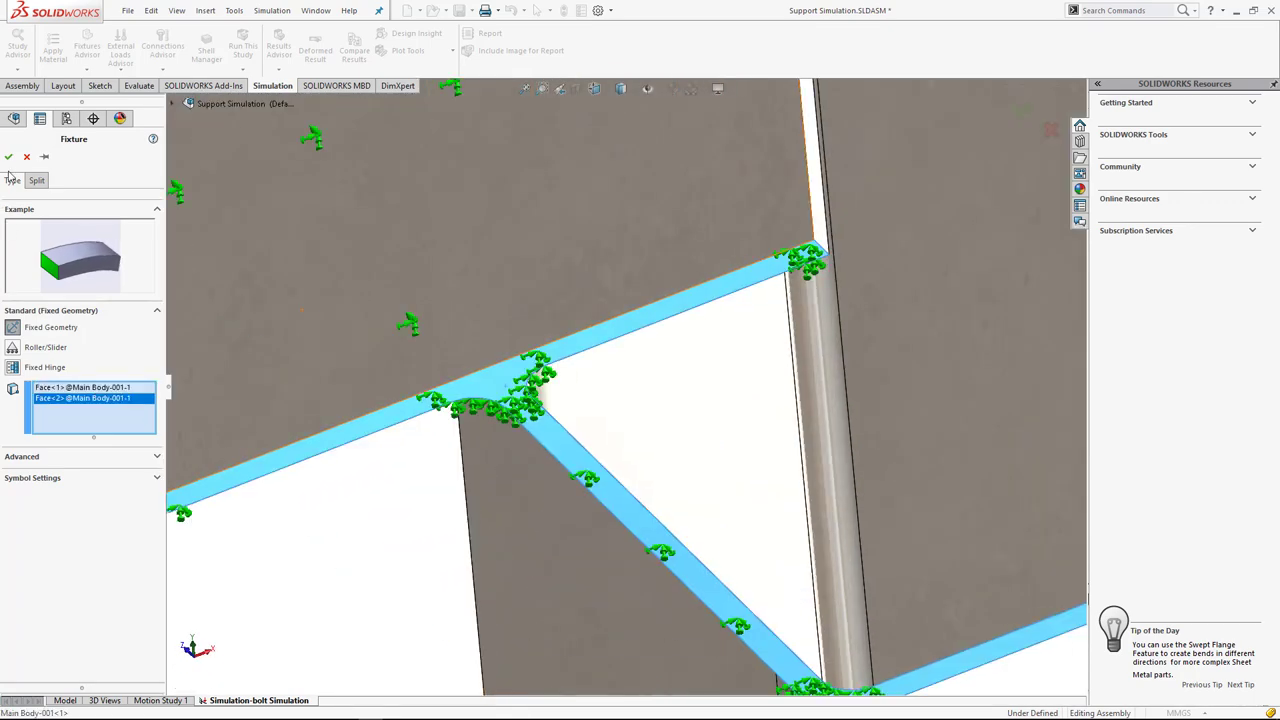
{"action": "left_click", "coordinate": [8, 157]}
{"action": "scroll", "coordinate": [240, 370], "scroll_direction": "up", "scroll_amount": 2}
{"action": "scroll", "coordinate": [285, 413], "scroll_direction": "up", "scroll_amount": 2}
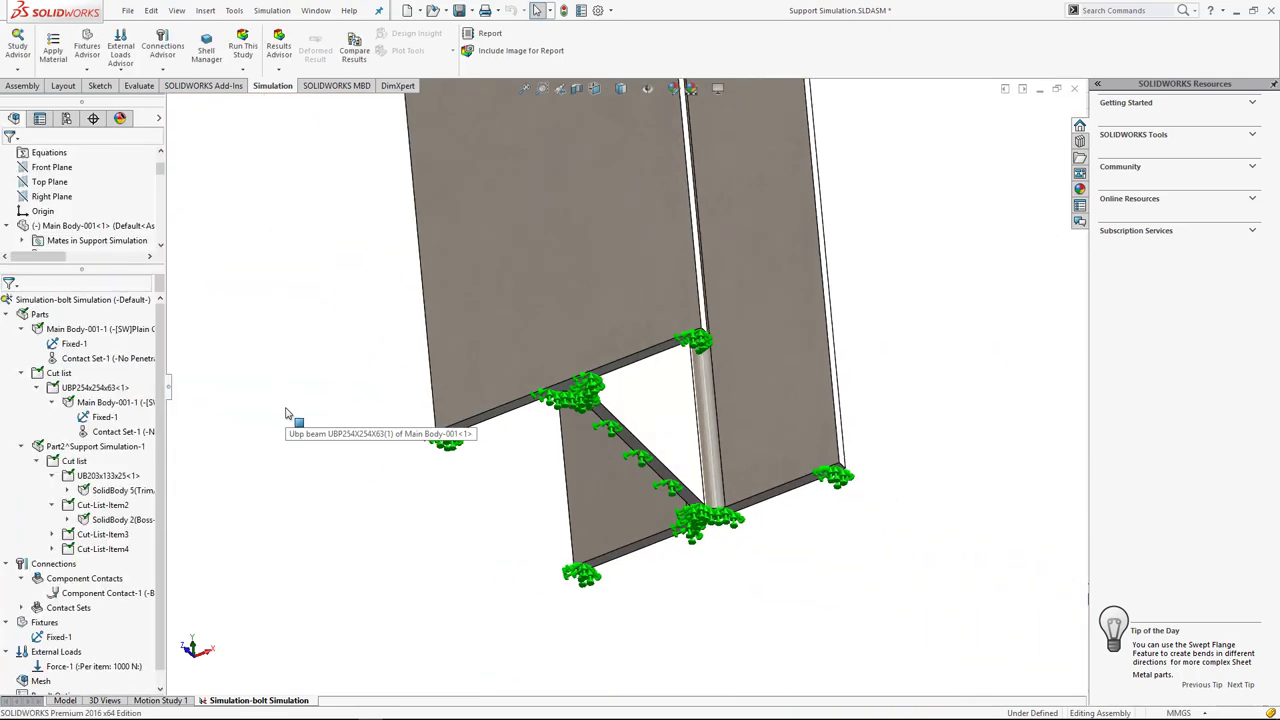
{"action": "key", "text": "ctrl+7"}
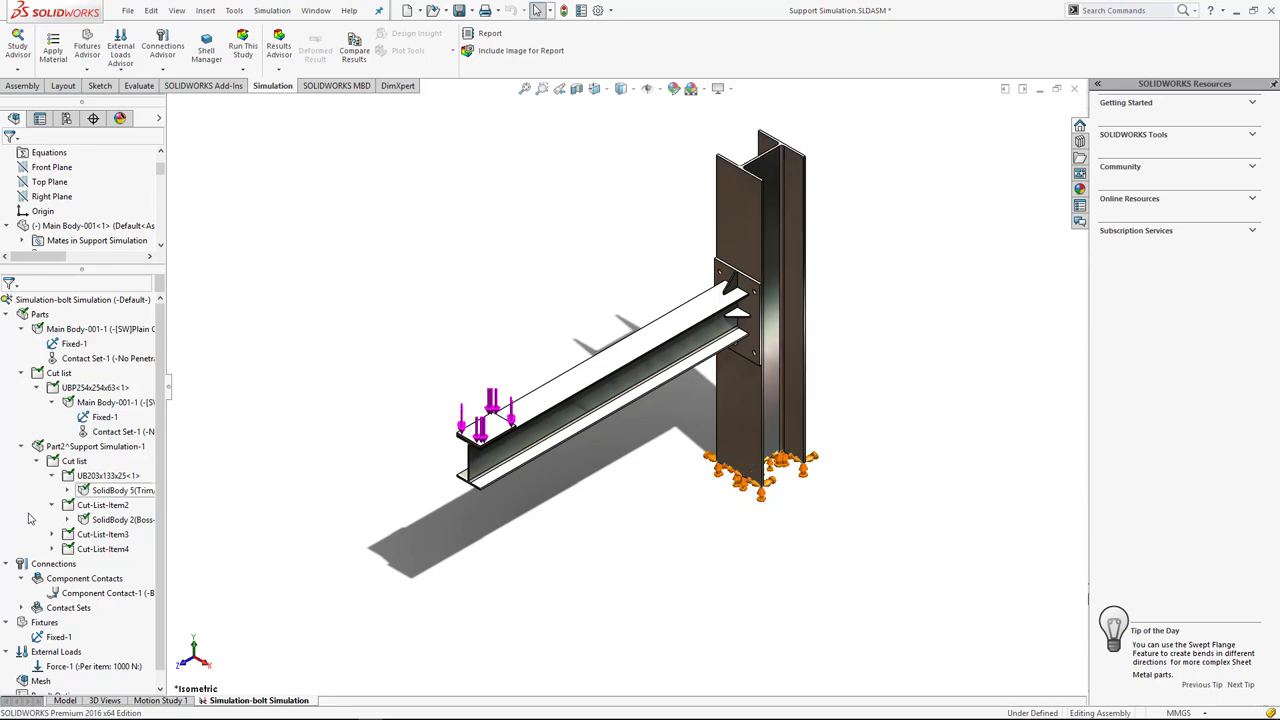
{"action": "scroll", "coordinate": [40, 613], "scroll_direction": "down", "scroll_amount": 1}
Add a second fixed support, Fixed-2, on the column top, then collapse Parts and Connections.
{"action": "right_click", "coordinate": [40, 613]}
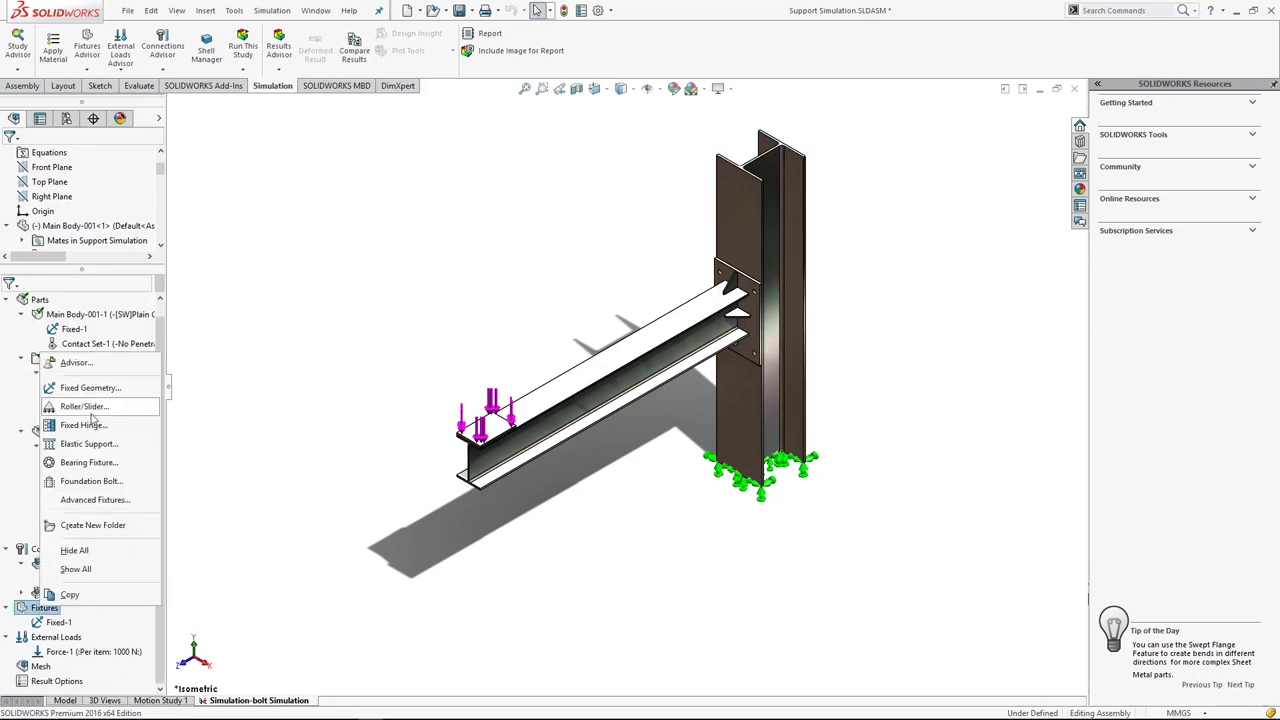
{"action": "left_click", "coordinate": [85, 385]}
{"action": "scroll", "coordinate": [760, 160], "scroll_direction": "down", "scroll_amount": 2}
{"action": "scroll", "coordinate": [723, 251], "scroll_direction": "down", "scroll_amount": 5}
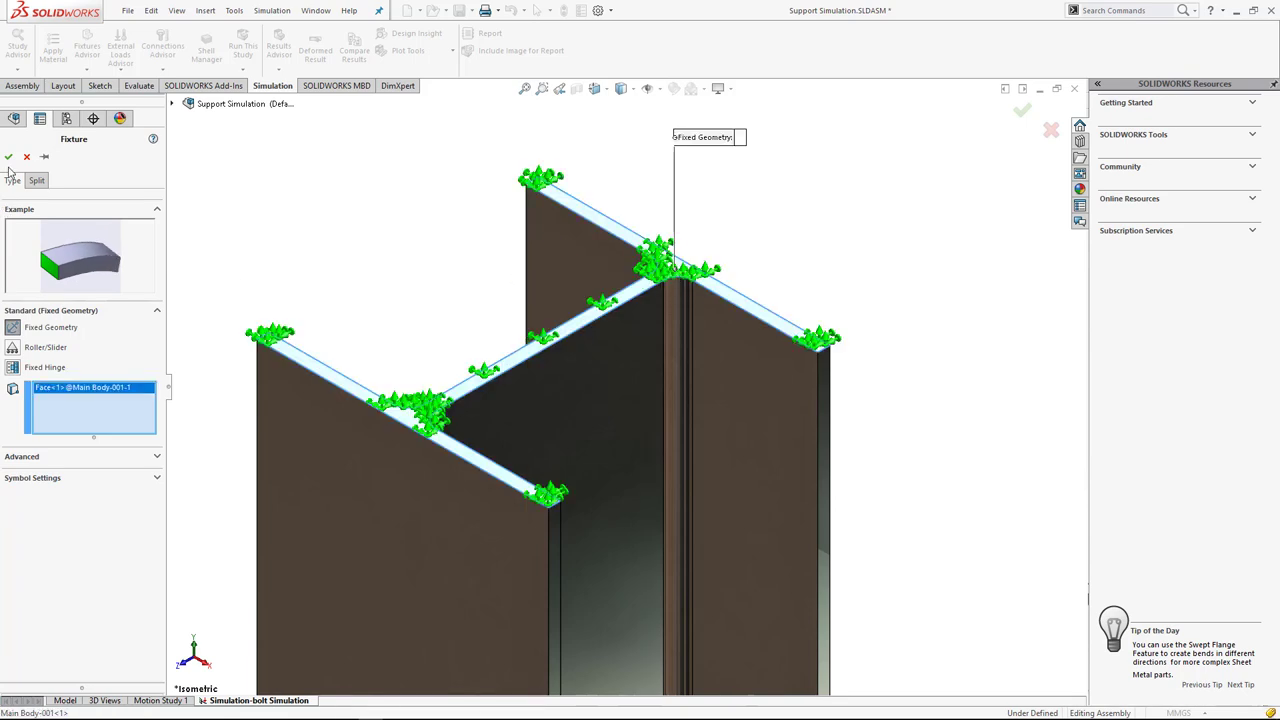
{"action": "key", "text": "Escape"}
{"action": "scroll", "coordinate": [625, 383], "scroll_direction": "up", "scroll_amount": 3}
{"action": "scroll", "coordinate": [842, 340], "scroll_direction": "up", "scroll_amount": 2}
{"action": "scroll", "coordinate": [845, 352], "scroll_direction": "up", "scroll_amount": 2}
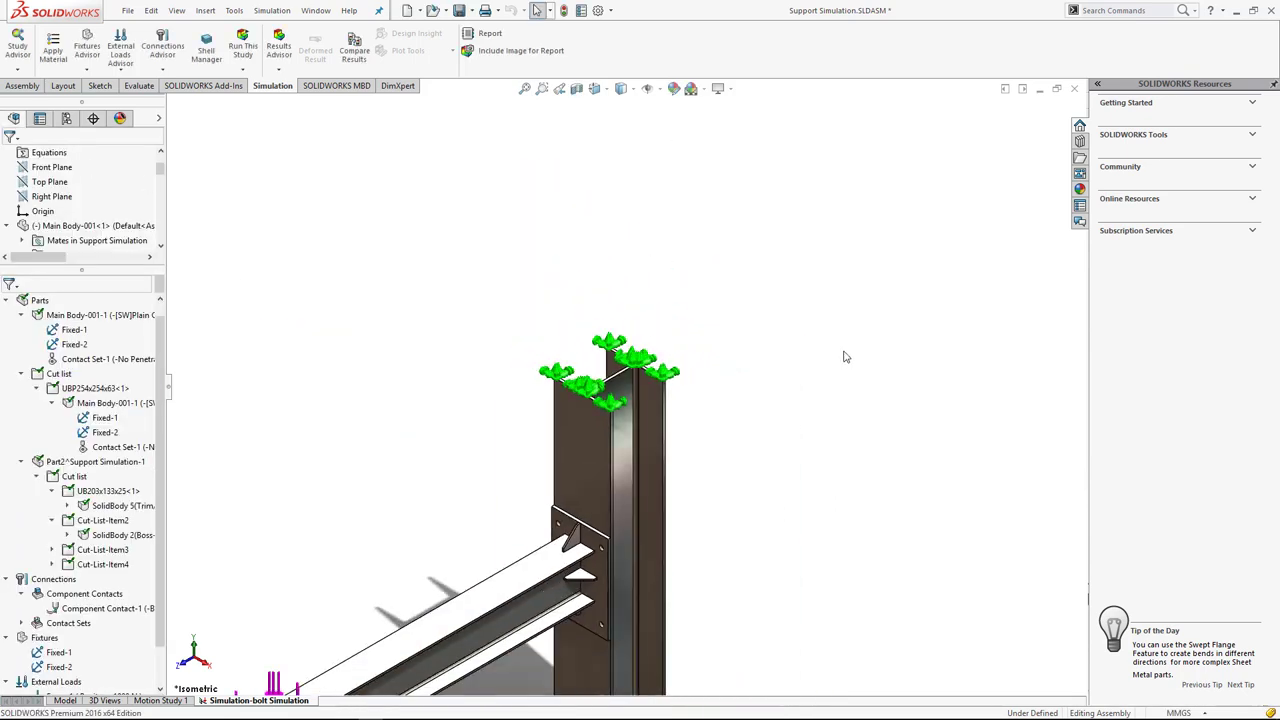
{"action": "scroll", "coordinate": [847, 356], "scroll_direction": "up", "scroll_amount": 2}
{"action": "scroll", "coordinate": [408, 648], "scroll_direction": "down", "scroll_amount": 3}
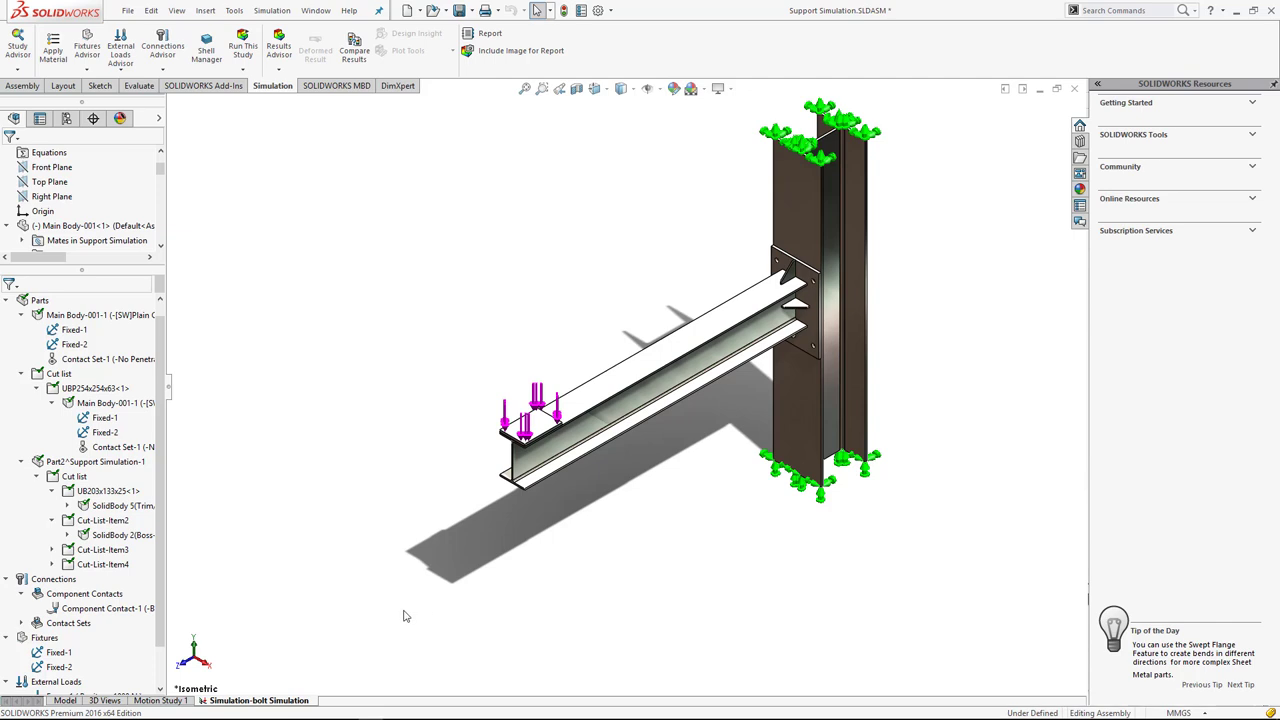
{"action": "left_click", "coordinate": [7, 300]}
{"action": "left_click", "coordinate": [7, 329]}
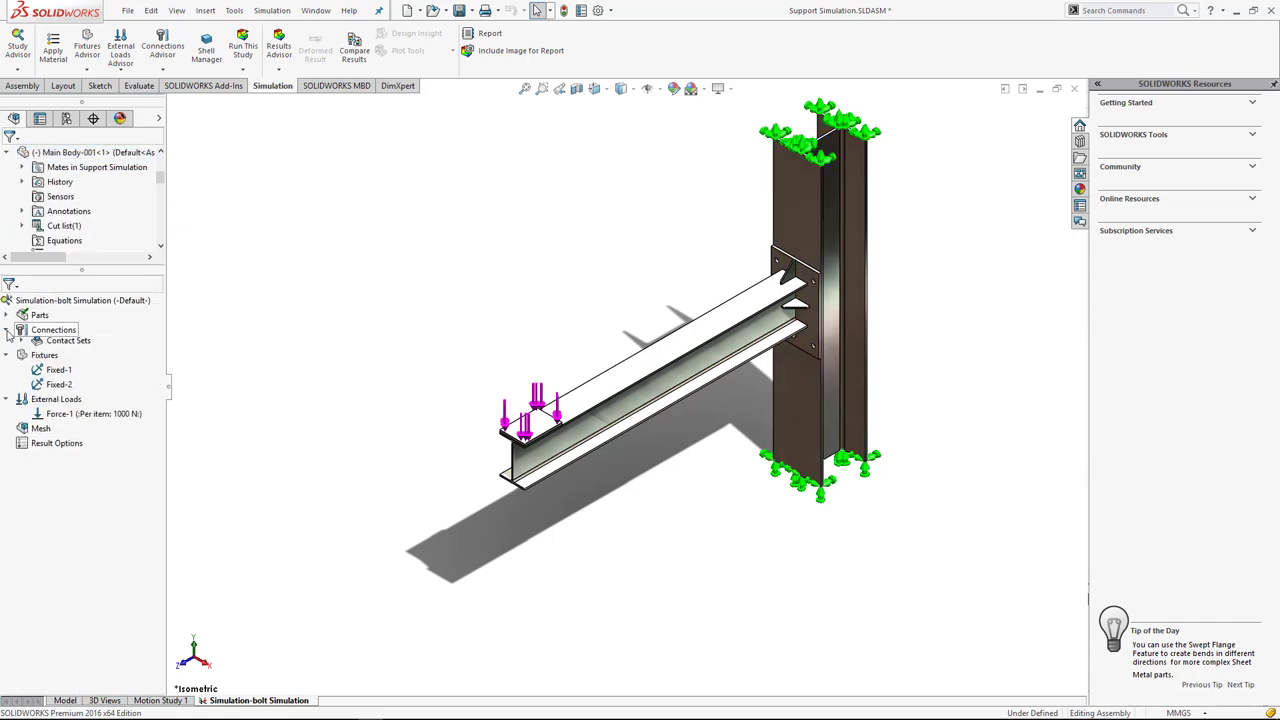
Start a bolt connector (30 mm head, 20 mm shank) through the head-side and nut-side hole edges.
{"action": "right_click", "coordinate": [57, 328]}
{"action": "left_click", "coordinate": [80, 490]}
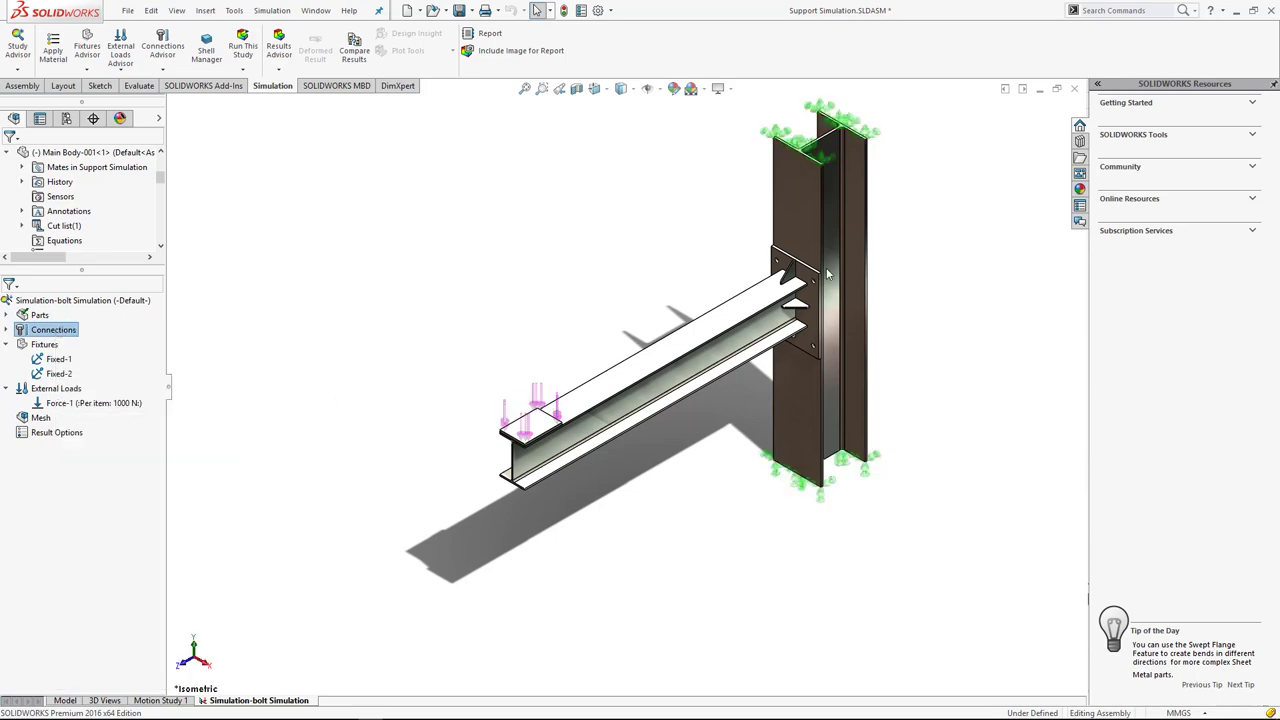
{"action": "scroll", "coordinate": [800, 292], "scroll_direction": "down", "scroll_amount": 3}
{"action": "scroll", "coordinate": [747, 296], "scroll_direction": "down", "scroll_amount": 3}
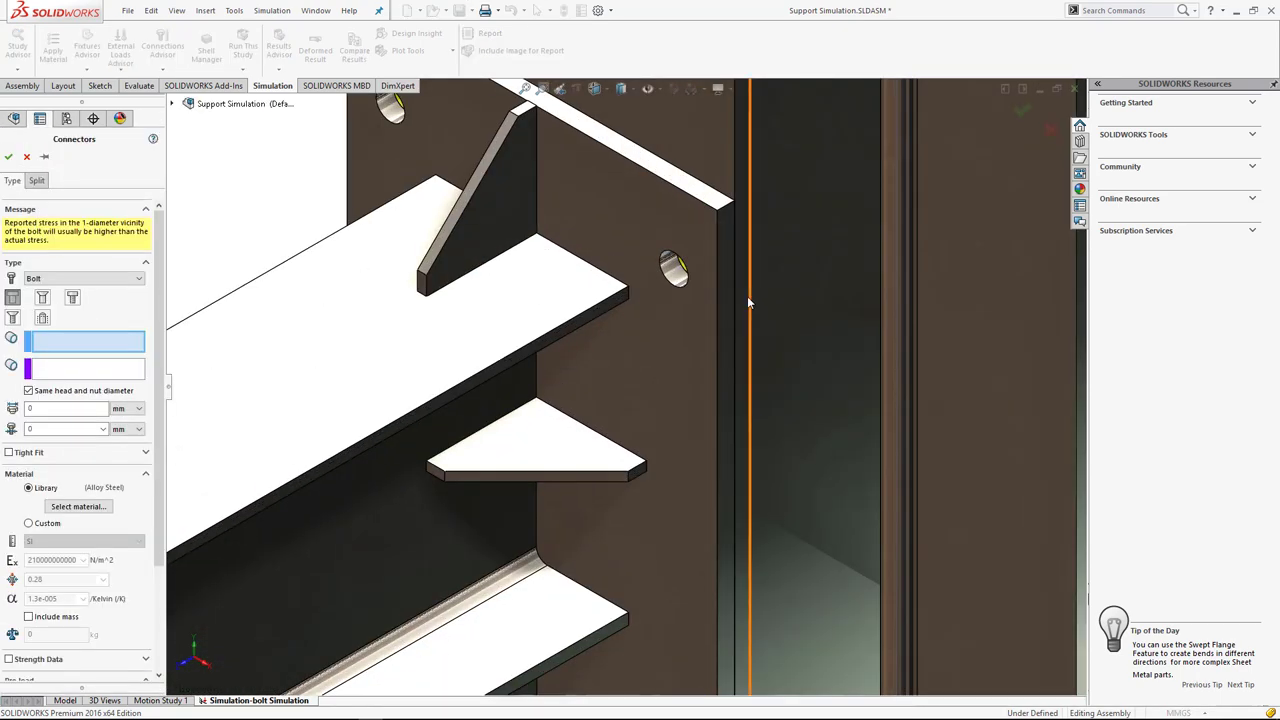
{"action": "left_click", "coordinate": [688, 272]}
{"action": "middle_click_drag", "start_coordinate": [678, 266], "coordinate": [294, 357]}
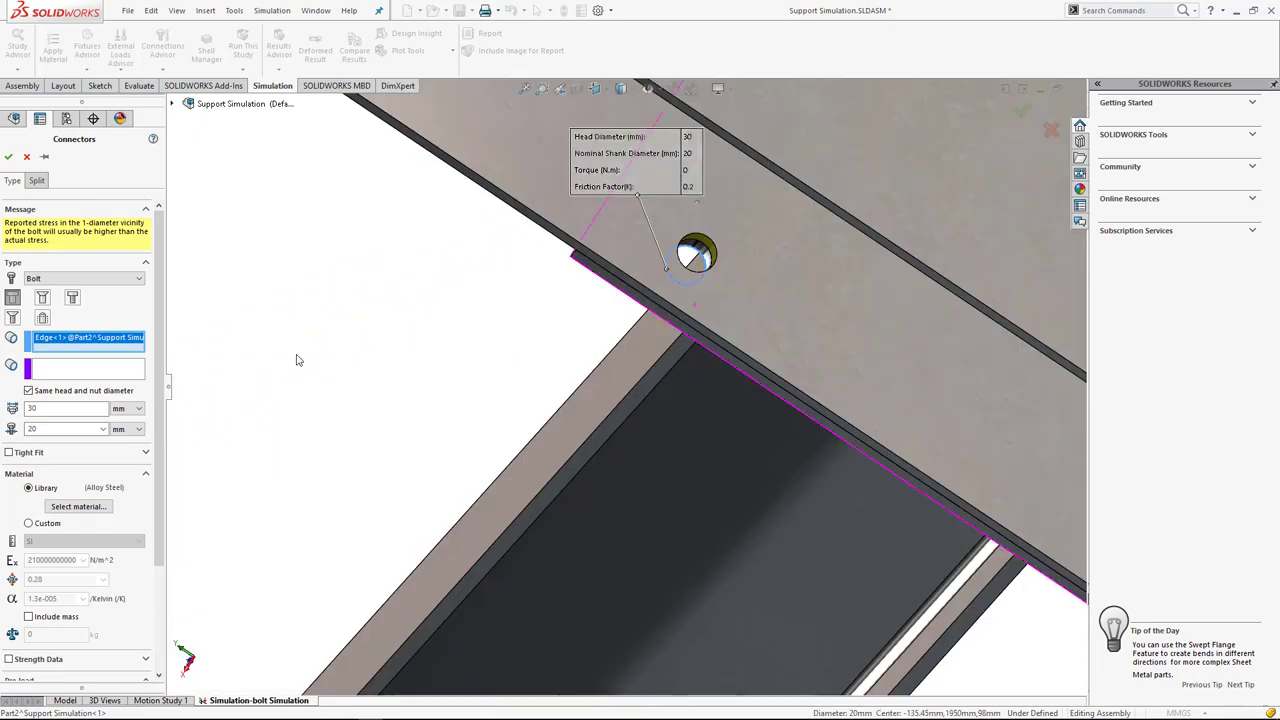
{"action": "left_click", "coordinate": [80, 376]}
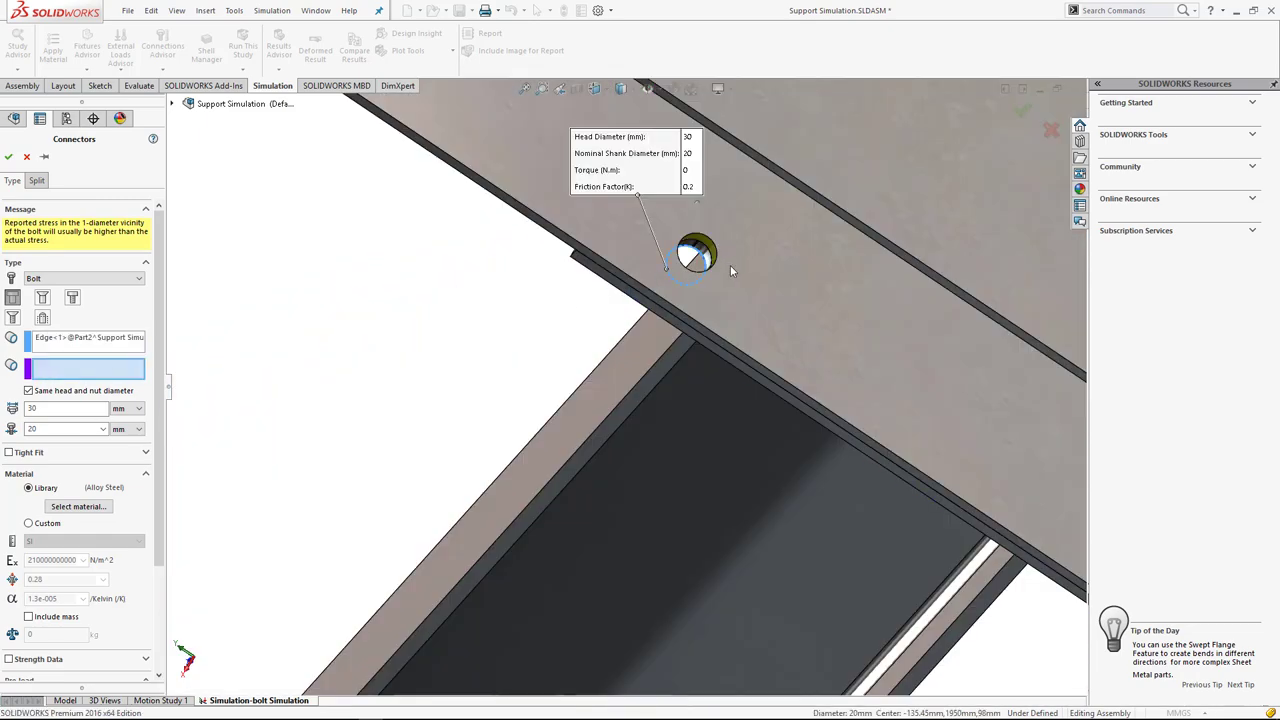
{"action": "left_click", "coordinate": [716, 258]}
{"action": "scroll", "coordinate": [615, 350], "scroll_direction": "up", "scroll_amount": 3}
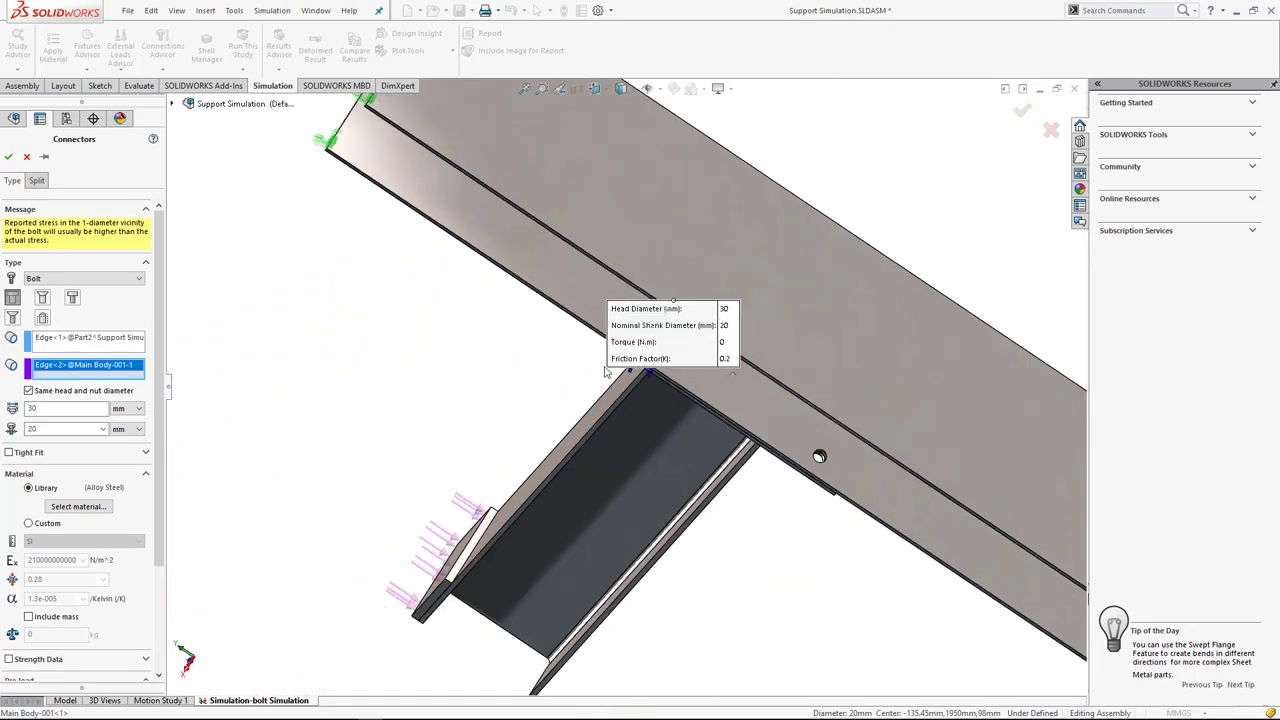
{"action": "middle_click_drag", "start_coordinate": [605, 372], "coordinate": [759, 266]}
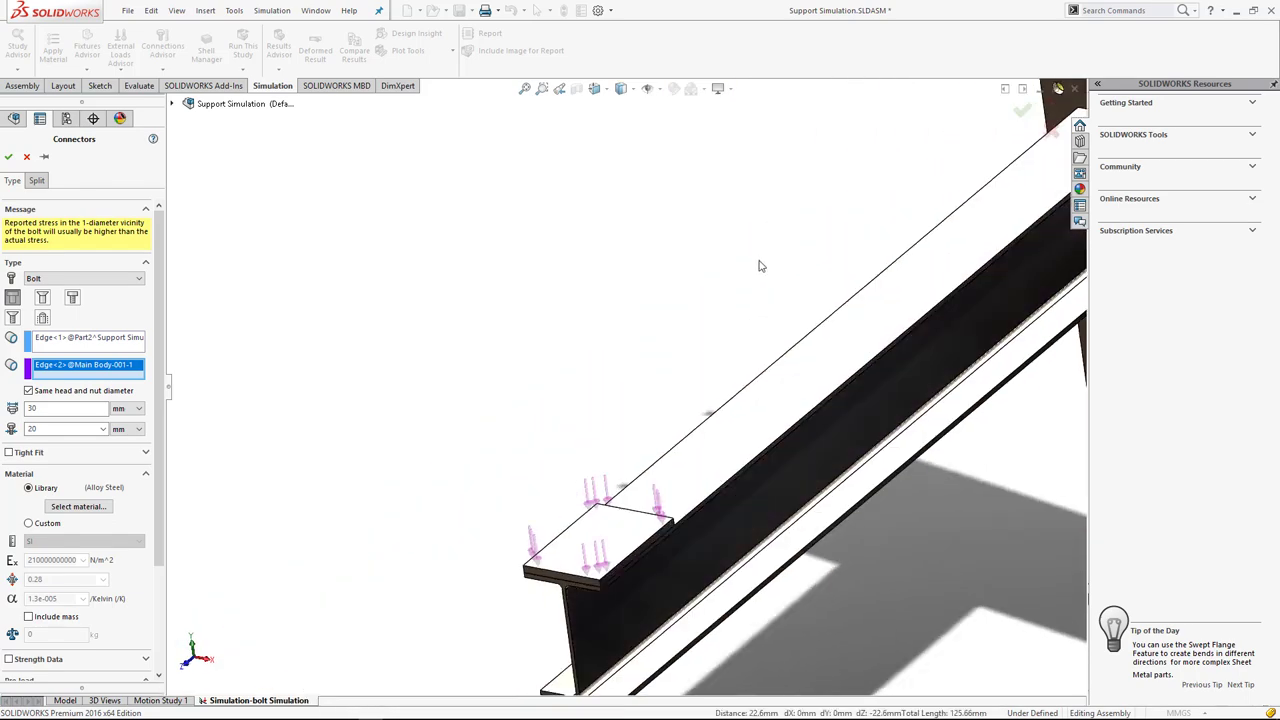
Enable bolt strength data at 1.5 threads/mm, set a 145 N axial pre-load, and create the bolt.
{"action": "scroll", "coordinate": [759, 266], "scroll_direction": "up", "scroll_amount": 5}
{"action": "scroll", "coordinate": [720, 300], "scroll_direction": "down", "scroll_amount": 3}
{"action": "scroll", "coordinate": [726, 316], "scroll_direction": "down", "scroll_amount": 3}
{"action": "scroll", "coordinate": [686, 214], "scroll_direction": "down", "scroll_amount": 3}
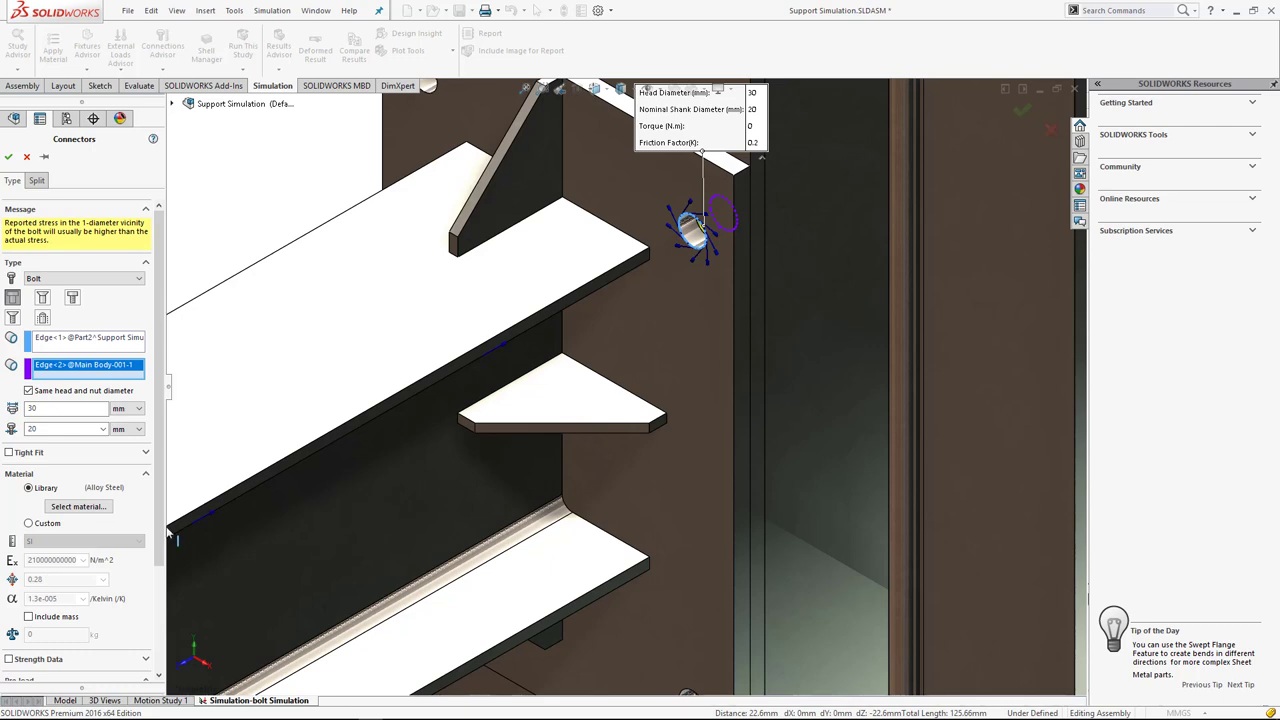
{"action": "scroll", "coordinate": [165, 596], "scroll_direction": "down", "scroll_amount": 2}
{"action": "scroll", "coordinate": [90, 580], "scroll_direction": "down", "scroll_amount": 1}
{"action": "left_click", "coordinate": [9, 550]}
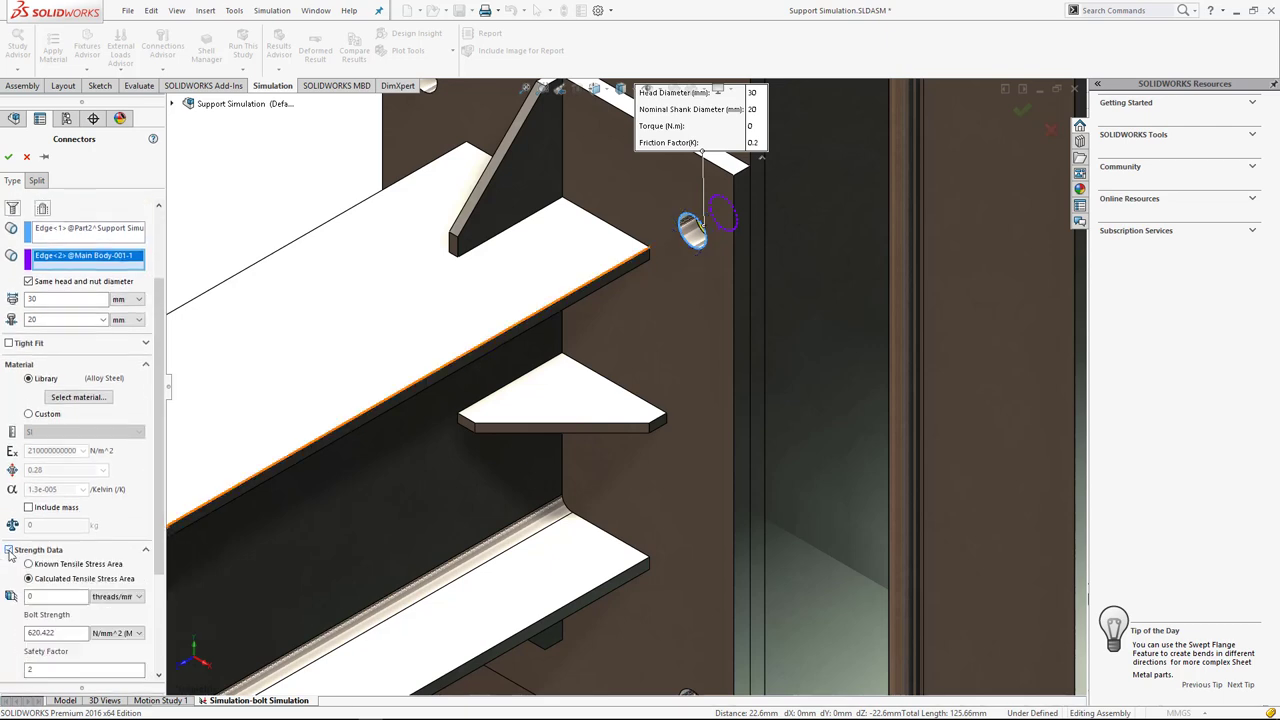
{"action": "type", "text": "1.5"}
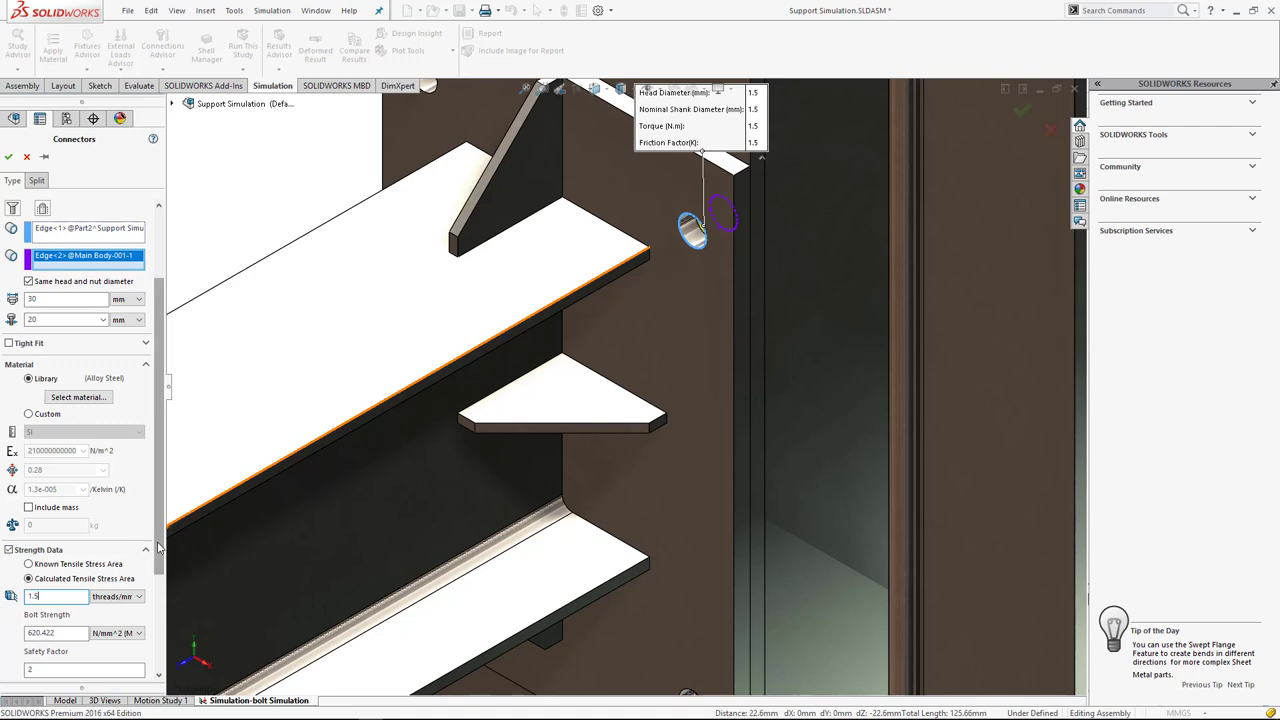
{"action": "scroll", "coordinate": [100, 590], "scroll_direction": "down", "scroll_amount": 2}
{"action": "scroll", "coordinate": [60, 610], "scroll_direction": "down", "scroll_amount": 2}
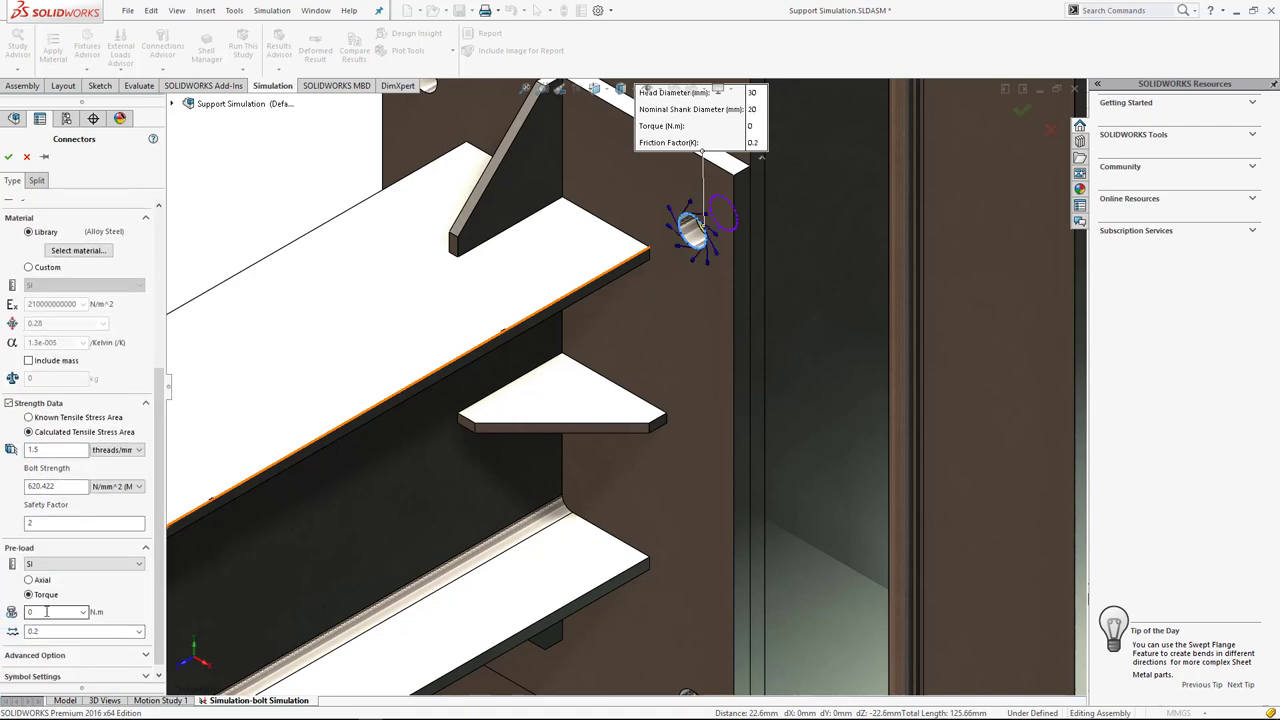
{"action": "left_click", "coordinate": [44, 581]}
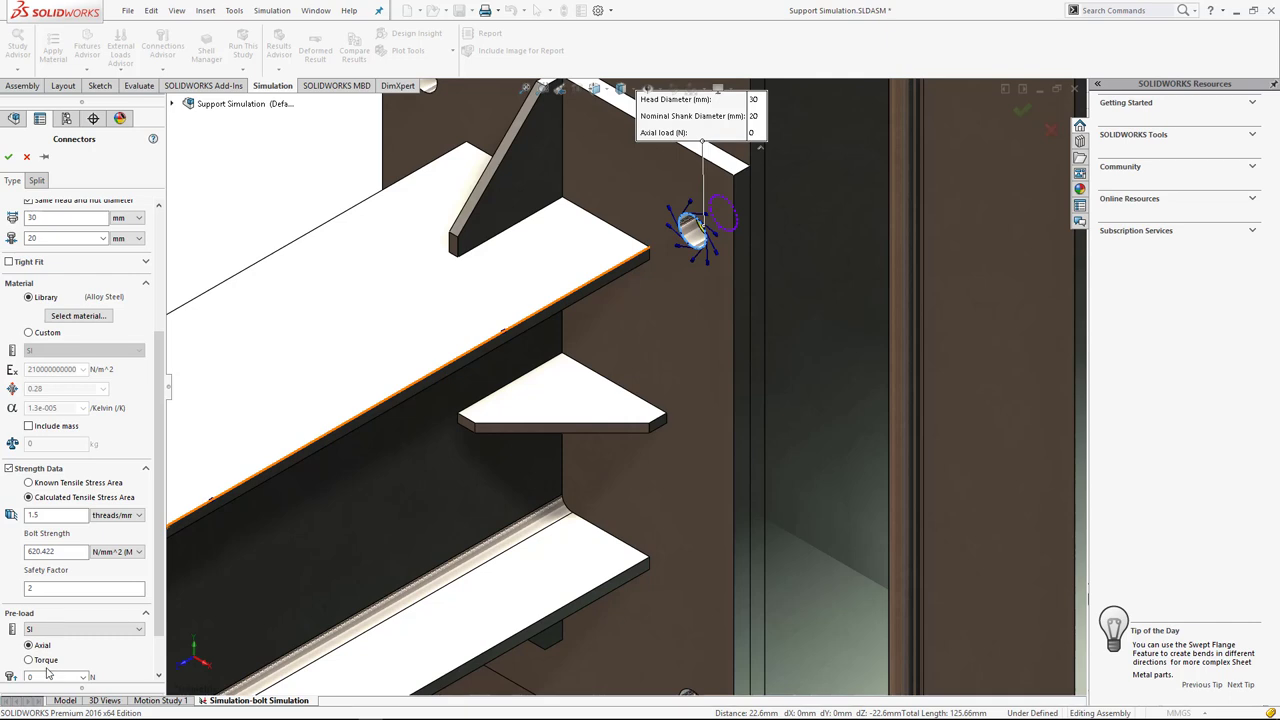
{"action": "scroll", "coordinate": [150, 636], "scroll_direction": "down", "scroll_amount": 1}
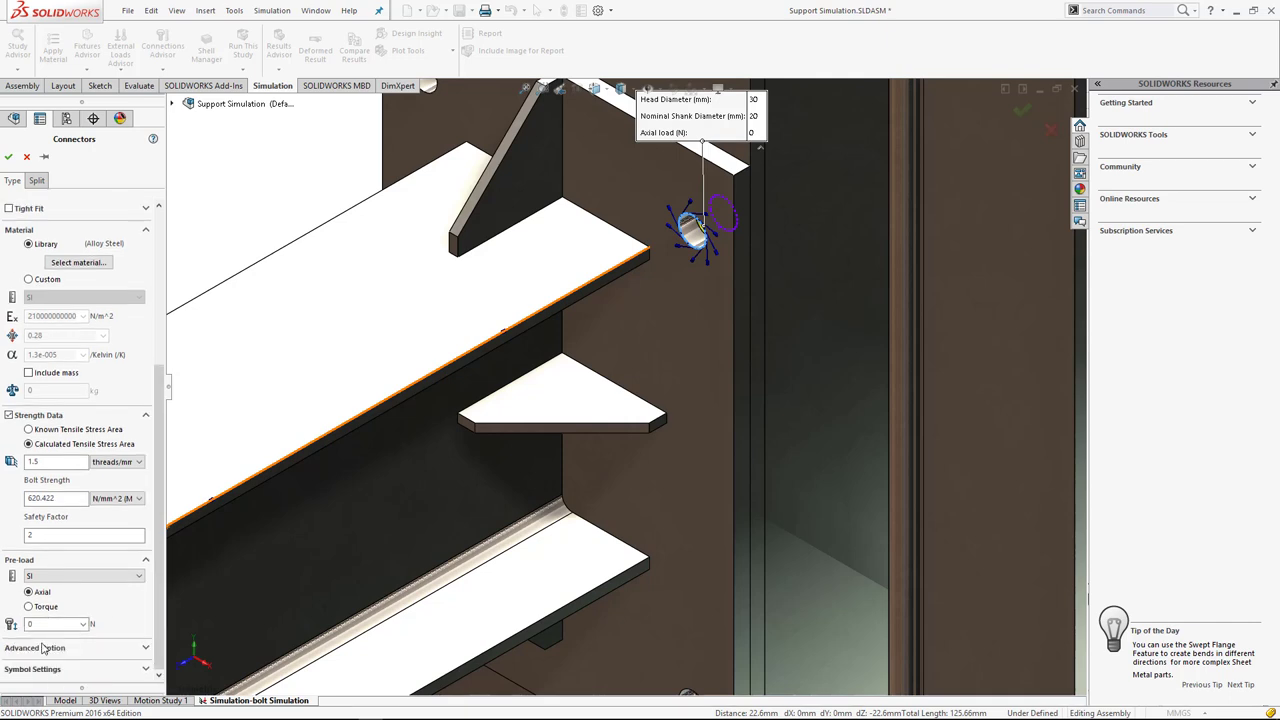
{"action": "type", "text": "145"}
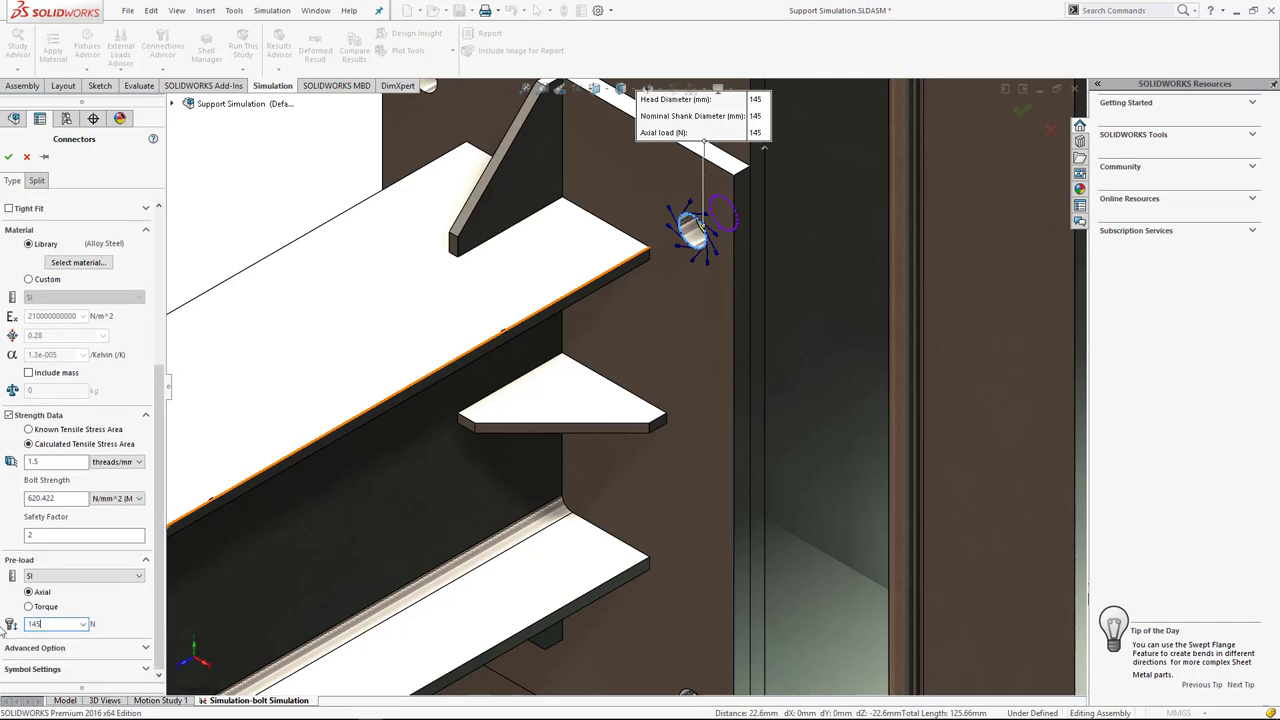
{"action": "left_click", "coordinate": [9, 158]}
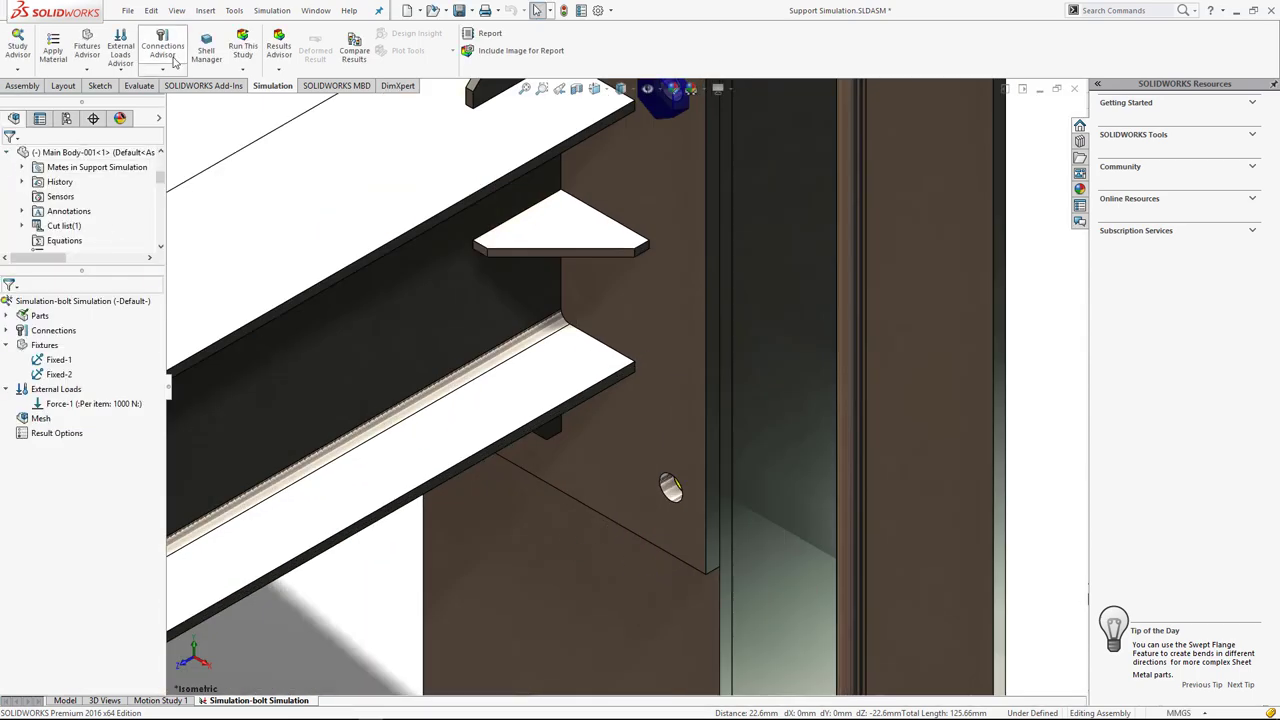
Start a second bolt connector and pick its matching head-side and nut-side hole edges.
{"action": "right_click", "coordinate": [55, 332]}
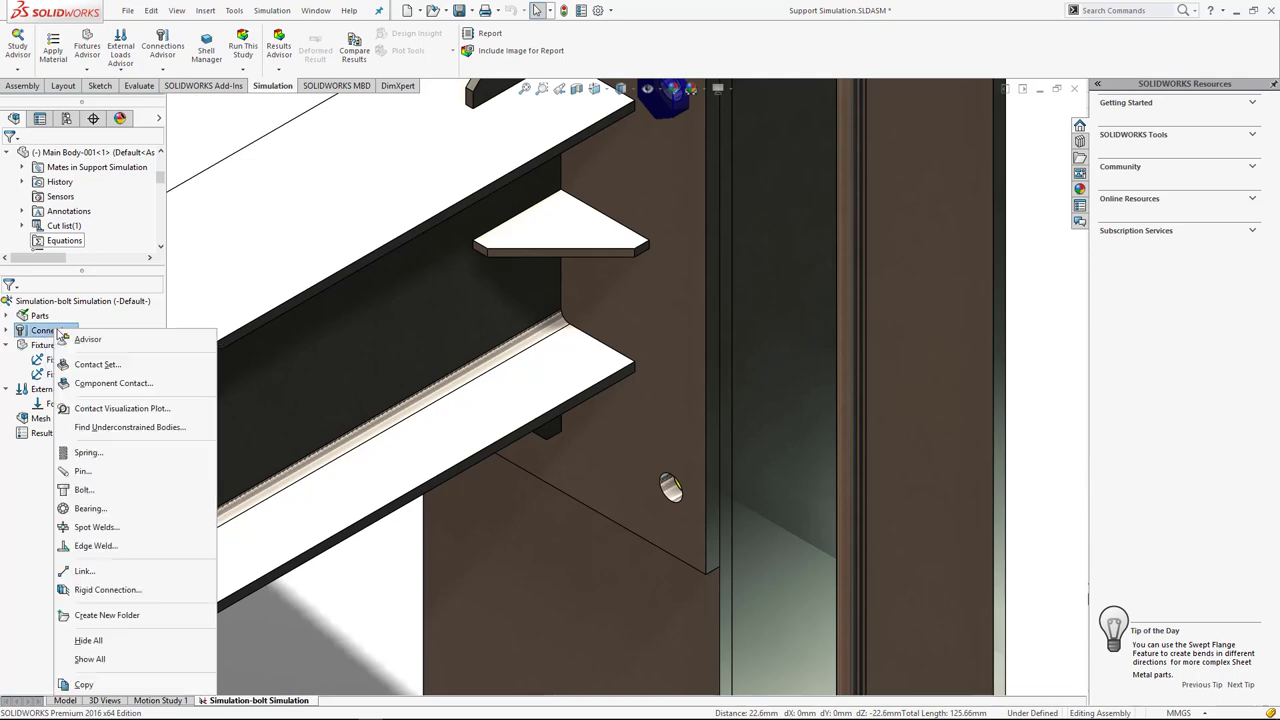
{"action": "left_click", "coordinate": [546, 548]}
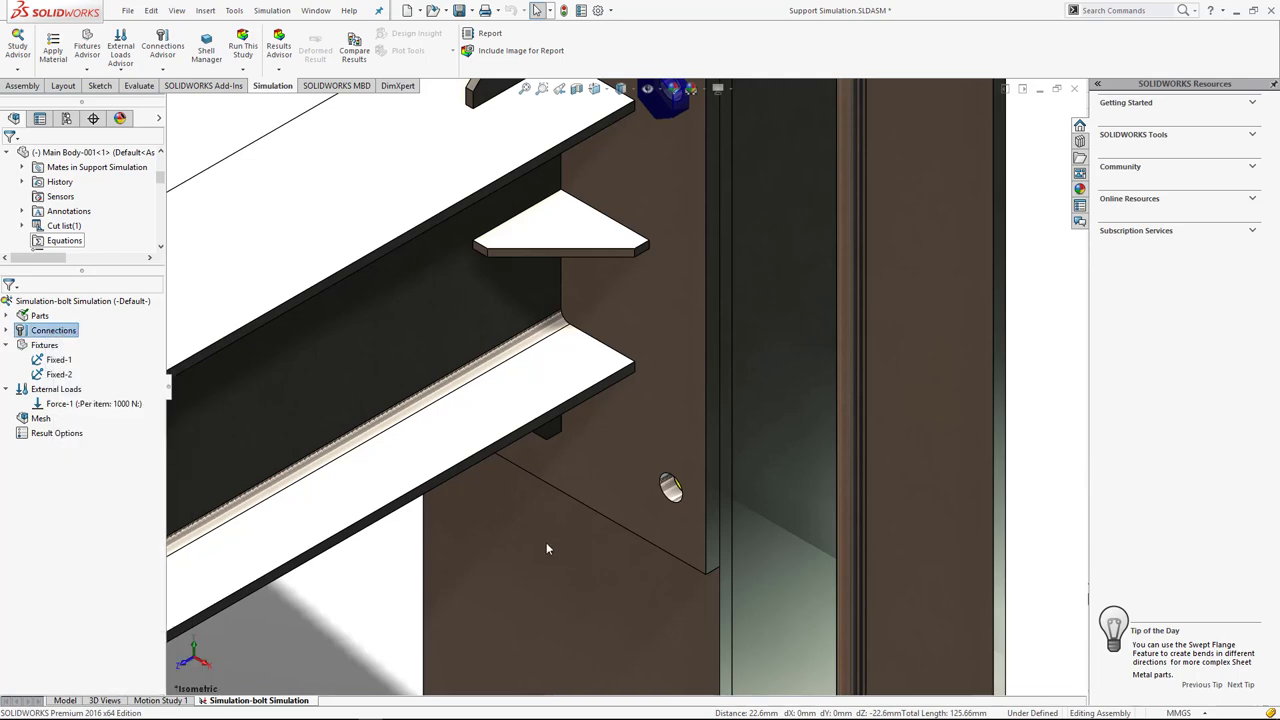
{"action": "left_click", "coordinate": [667, 494]}
{"action": "middle_click_drag", "start_coordinate": [668, 486], "coordinate": [568, 528]}
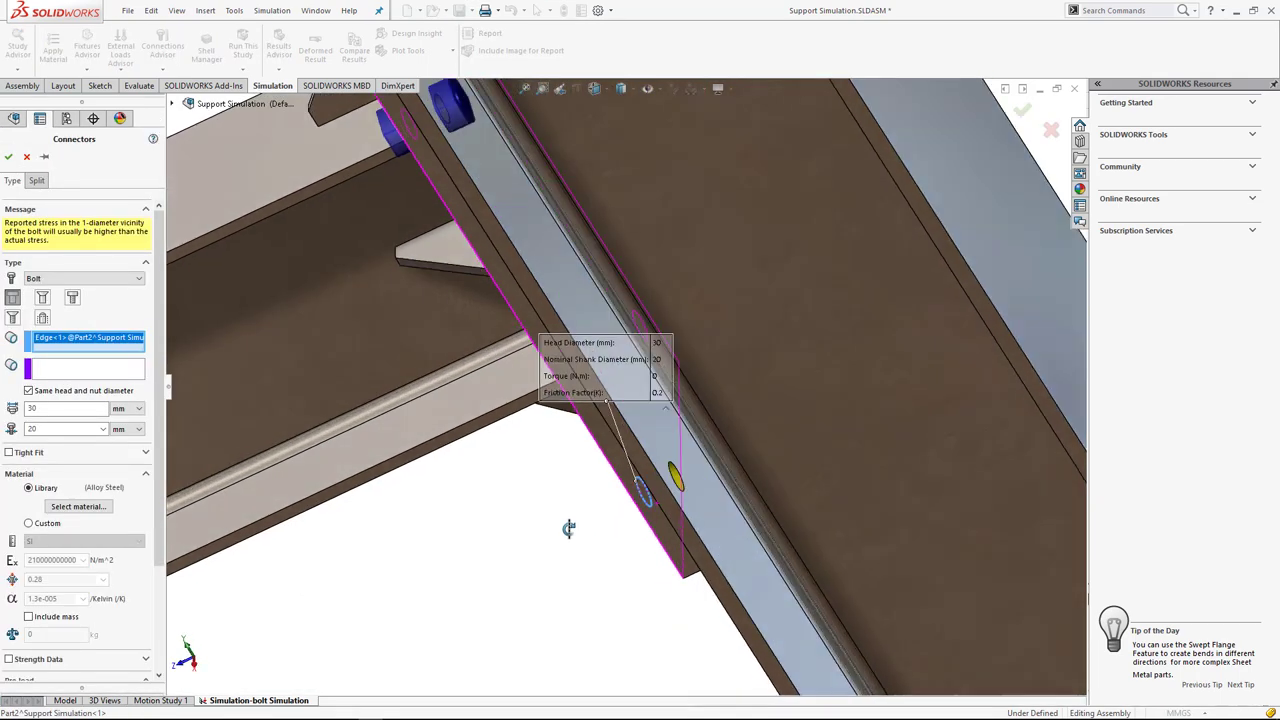
{"action": "left_click", "coordinate": [57, 371]}
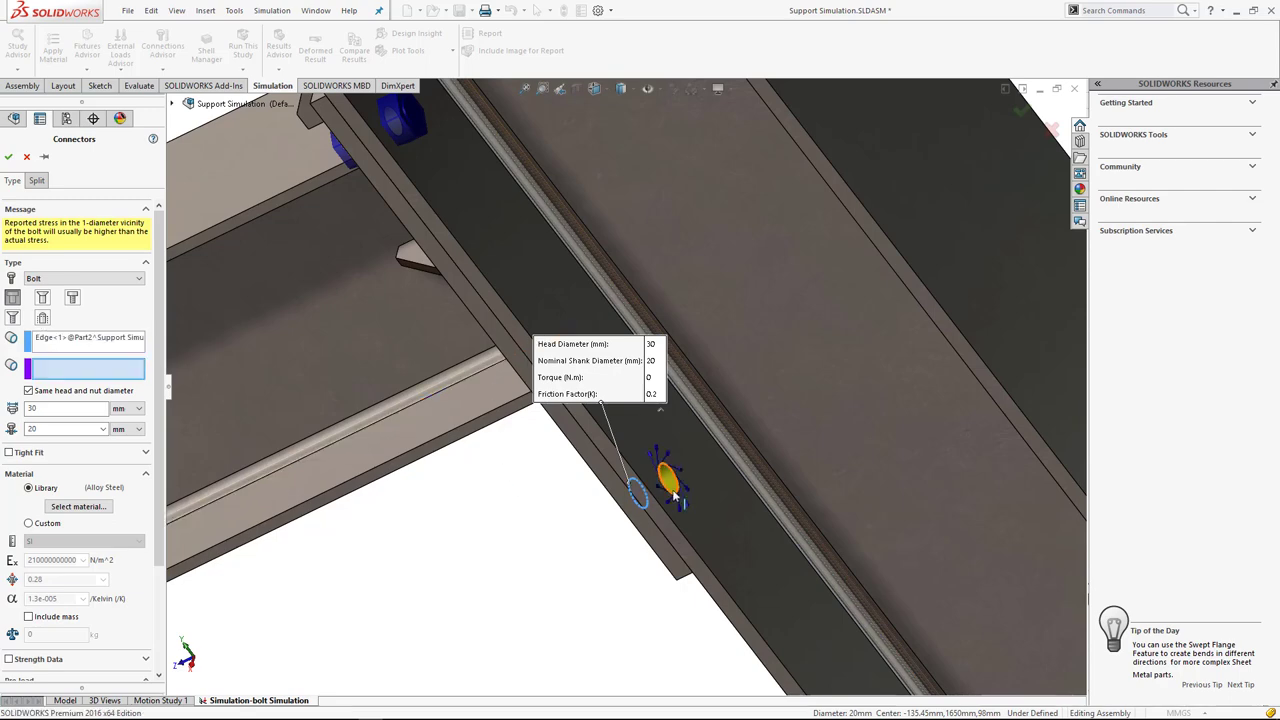
{"action": "left_click", "coordinate": [665, 500]}
{"action": "mouse_move", "coordinate": [660, 490]}
{"action": "middle_mouse_down"}
{"action": "mouse_move", "coordinate": [660, 417]}
{"action": "mouse_move", "coordinate": [502, 515]}
{"action": "middle_mouse_up"}
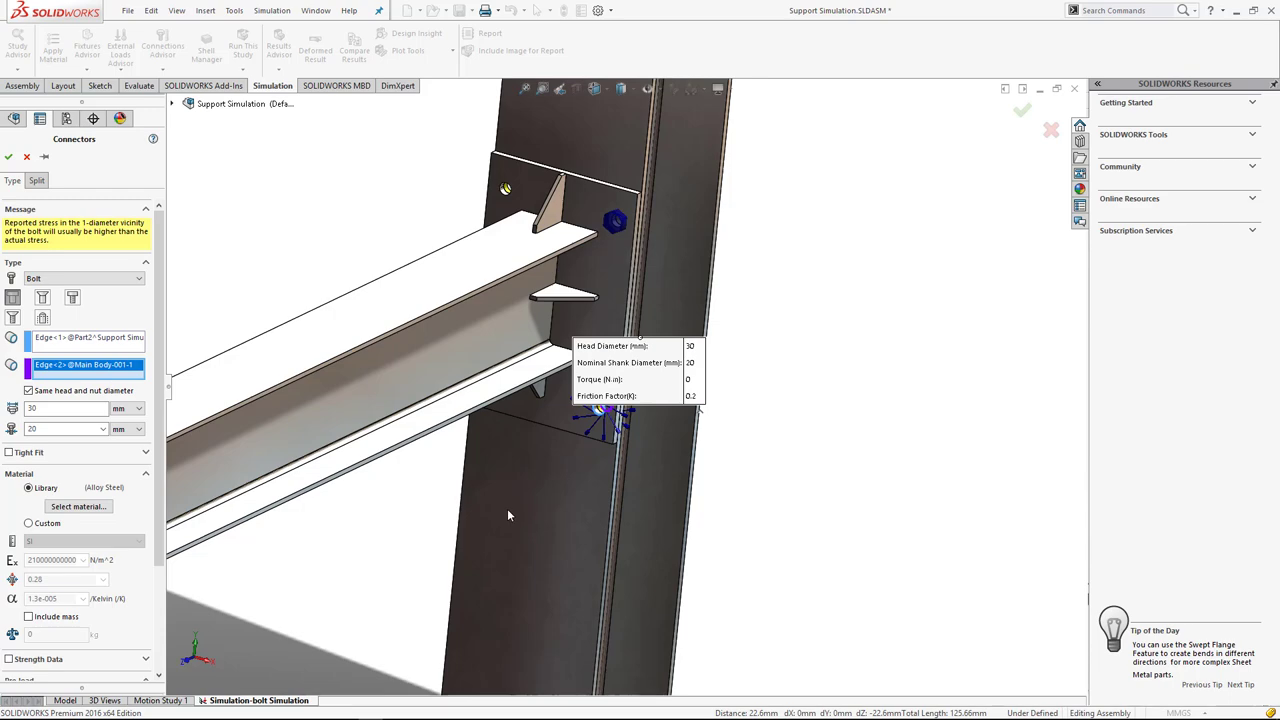
{"action": "key", "text": "ctrl+7"}
Give the second bolt a 145 N axial pre-load and 1.5 threads/mm strength data, and create it.
{"action": "scroll", "coordinate": [786, 361], "scroll_direction": "down", "scroll_amount": 5}
{"action": "scroll", "coordinate": [912, 261], "scroll_direction": "down", "scroll_amount": 5}
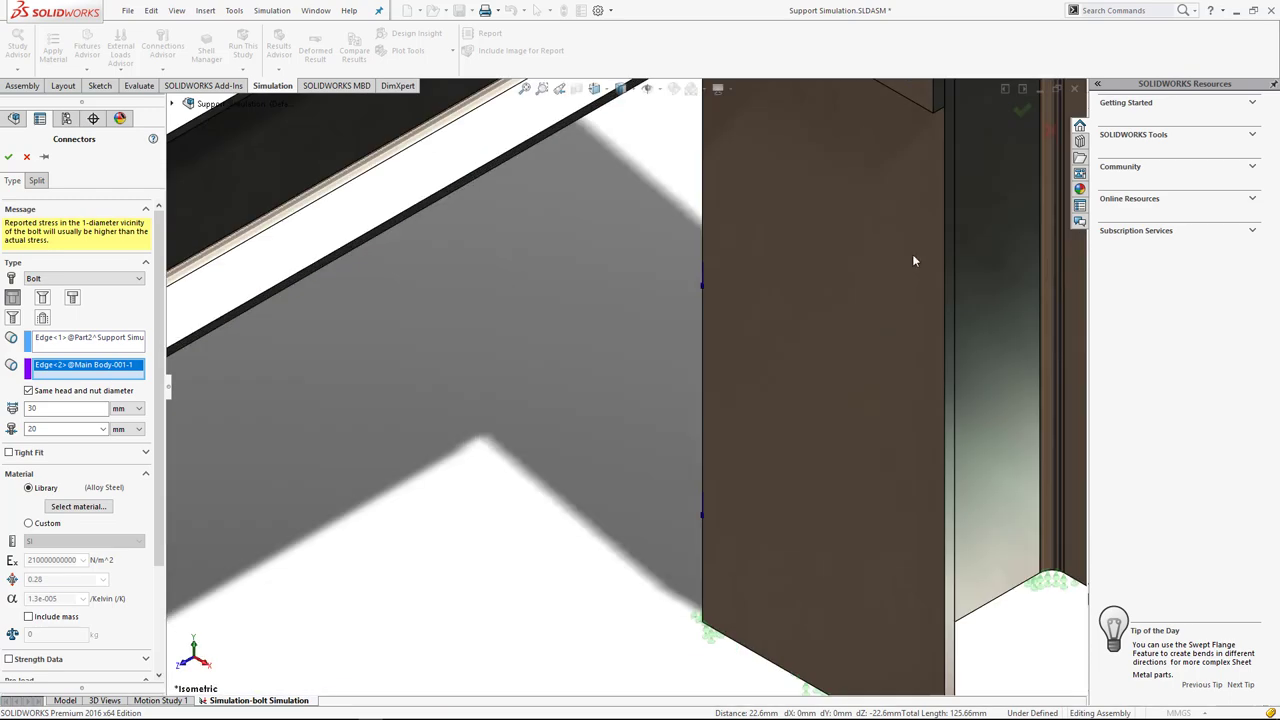
{"action": "scroll", "coordinate": [890, 263], "scroll_direction": "up", "scroll_amount": 3}
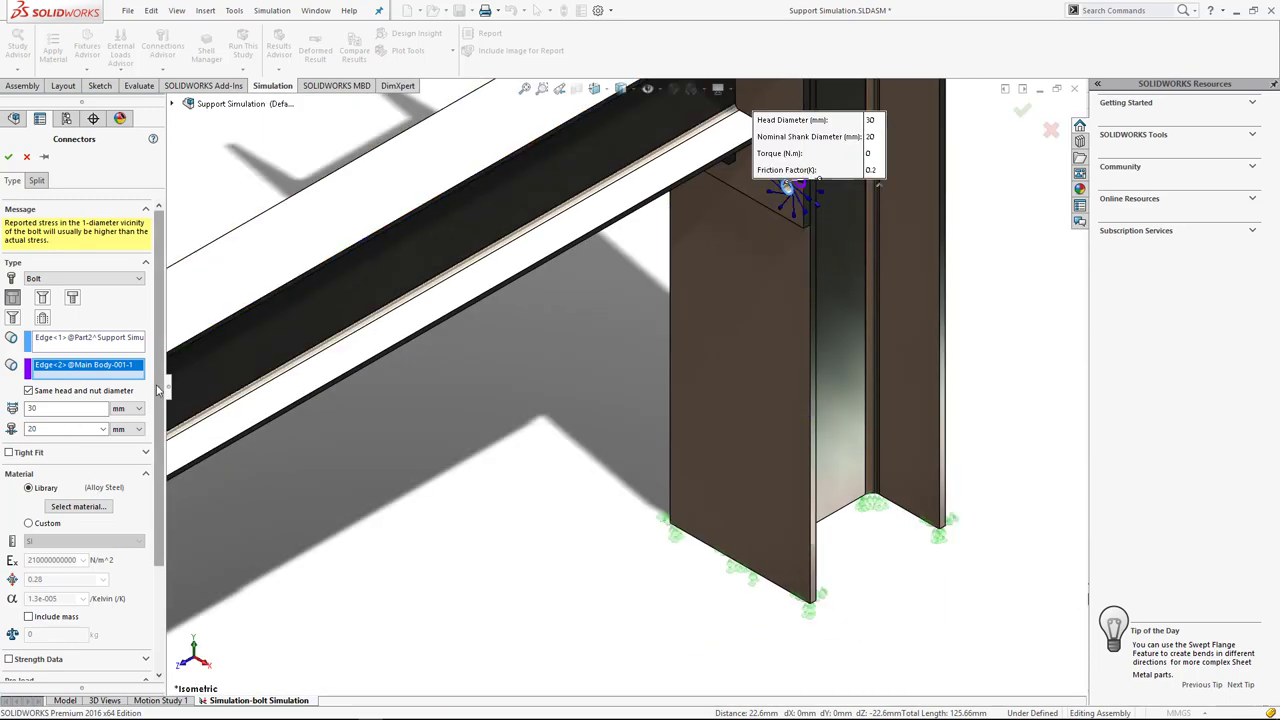
{"action": "scroll", "coordinate": [38, 598], "scroll_direction": "down", "scroll_amount": 3}
{"action": "left_click", "coordinate": [29, 573]}
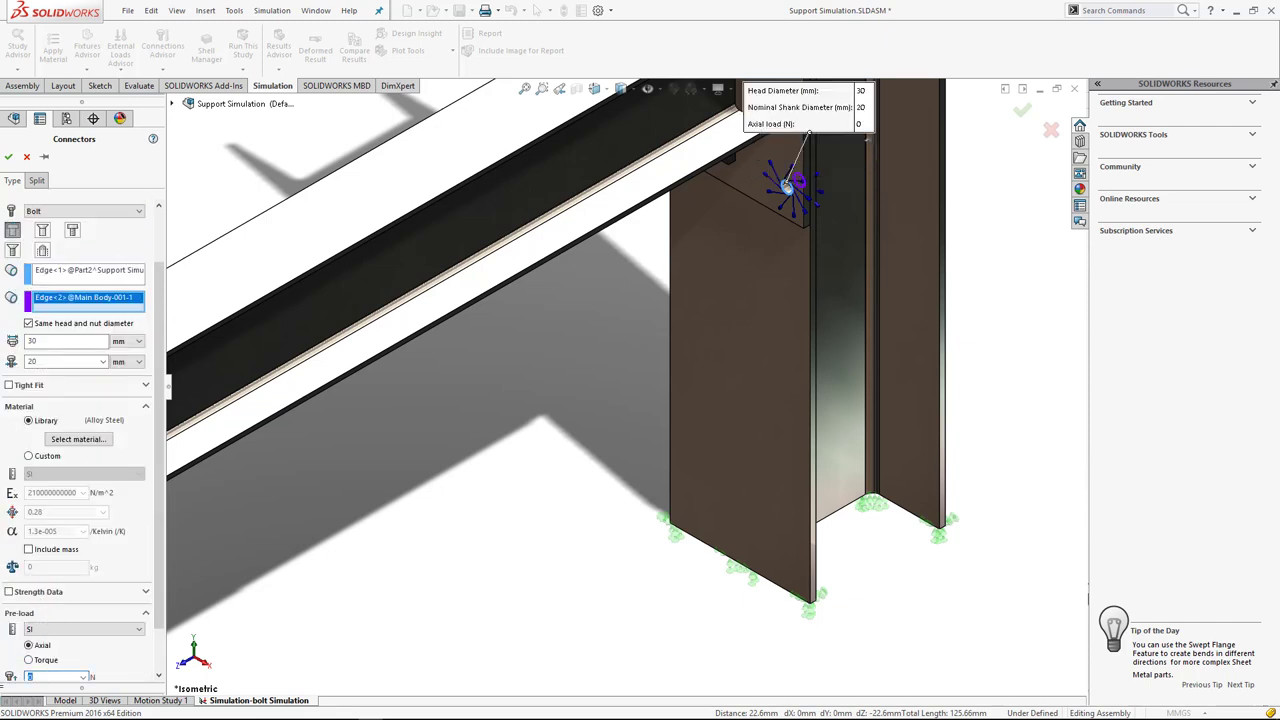
{"action": "type", "text": "145"}
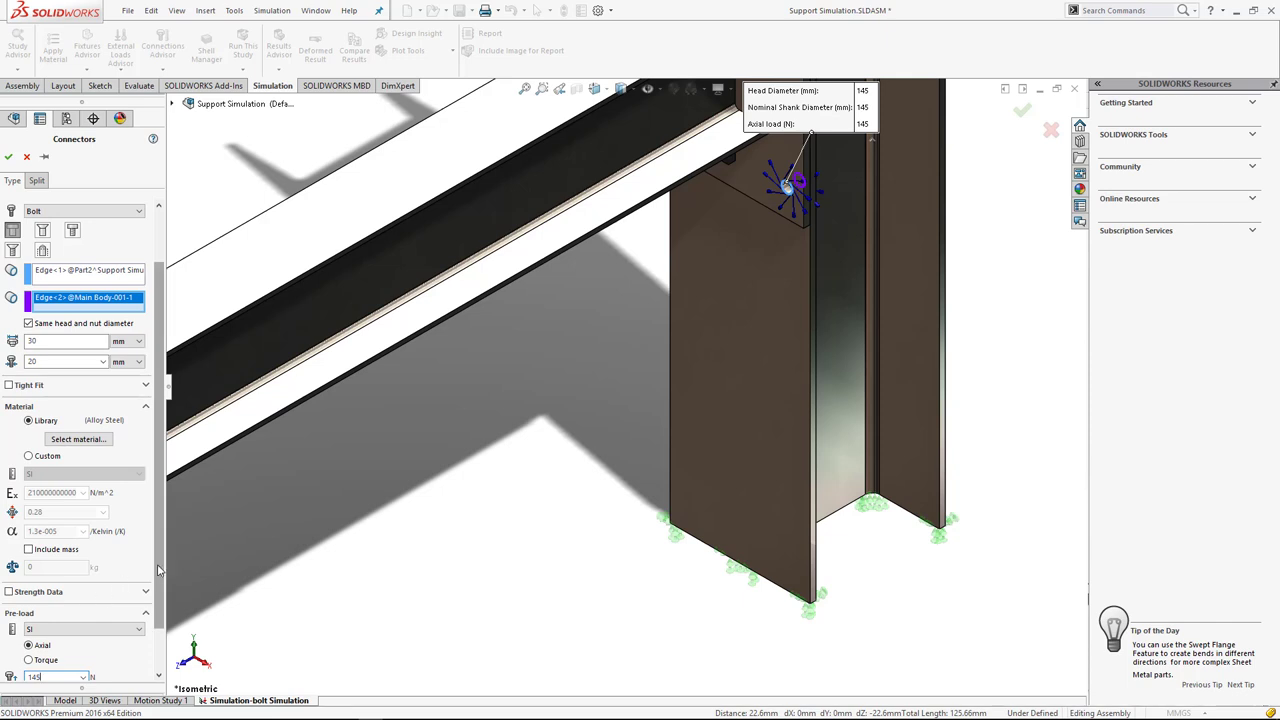
{"action": "scroll", "coordinate": [160, 572], "scroll_direction": "down", "scroll_amount": 1}
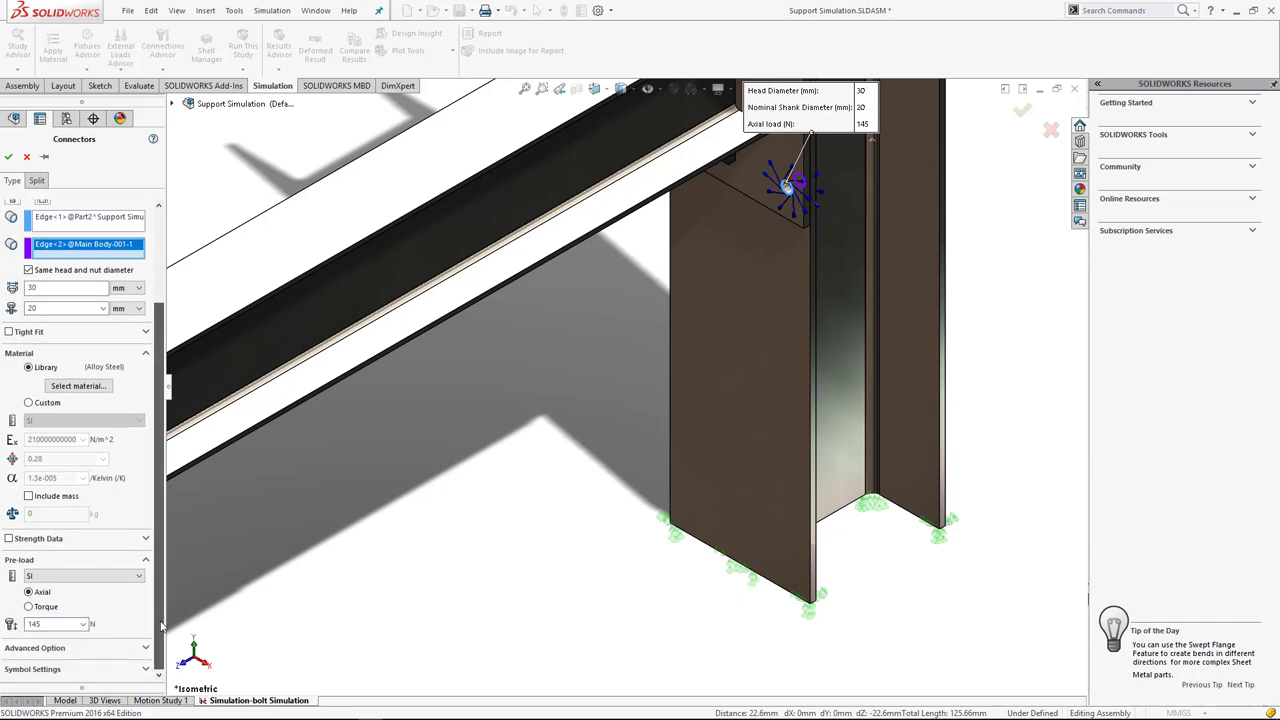
{"action": "left_click", "coordinate": [9, 540]}
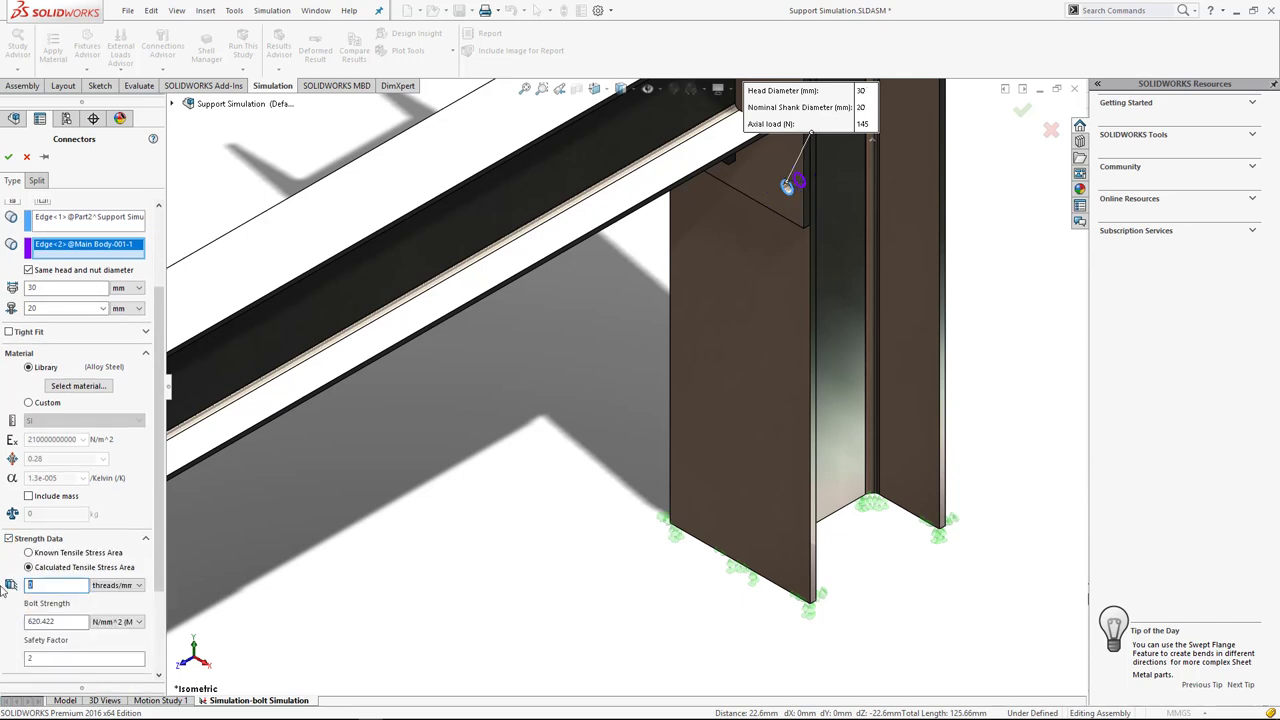
{"action": "type", "text": "1.5"}
{"action": "scroll", "coordinate": [164, 417], "scroll_direction": "down", "scroll_amount": 2}
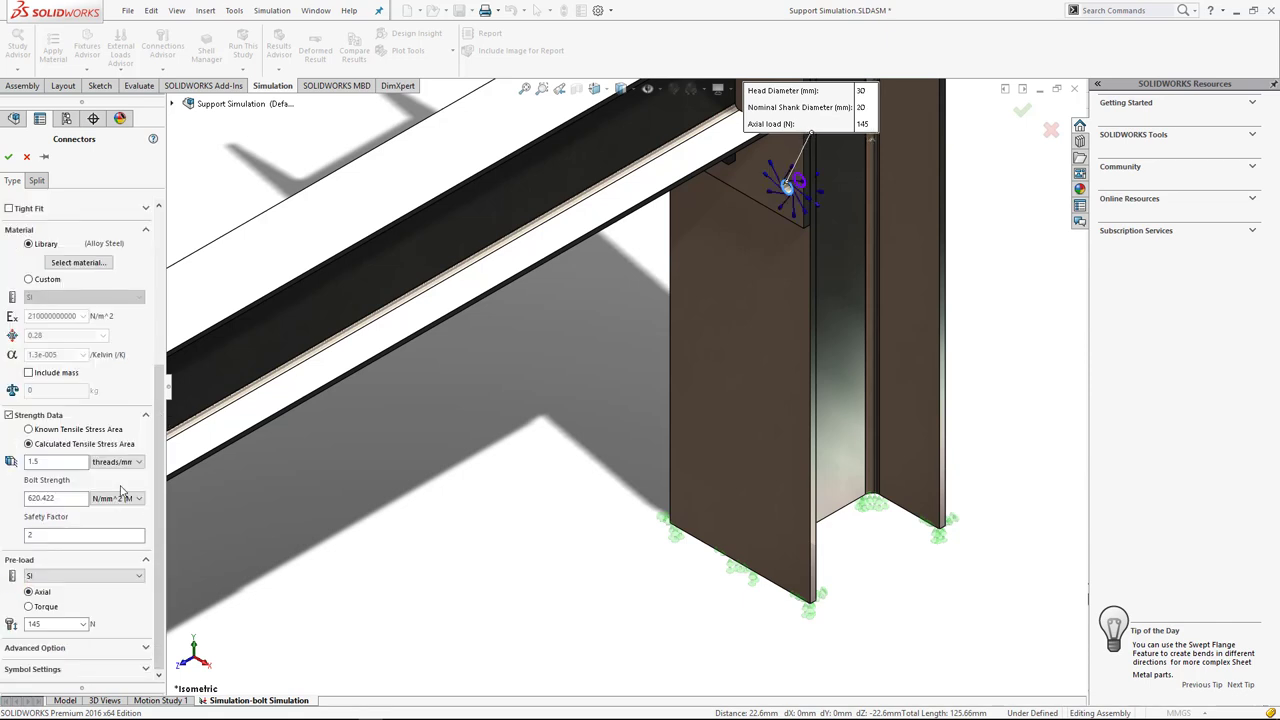
{"action": "left_click", "coordinate": [8, 157]}
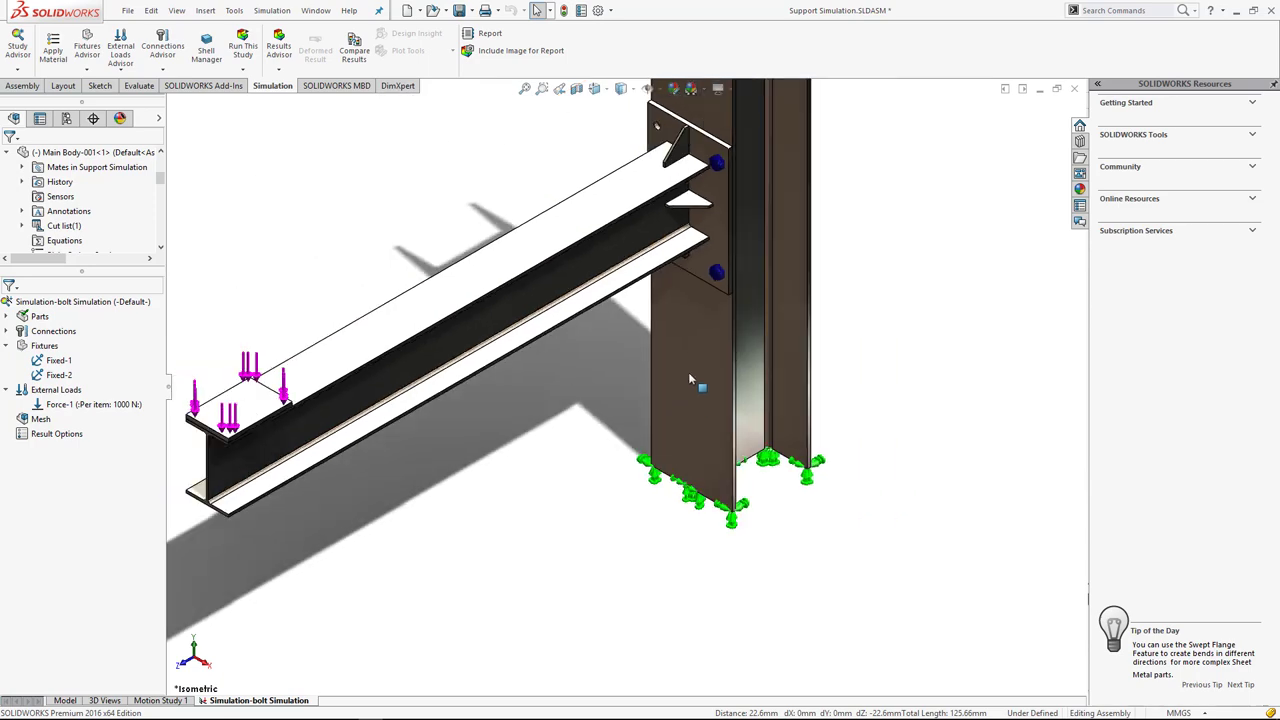
{"action": "scroll", "coordinate": [647, 246], "scroll_direction": "down", "scroll_amount": 5}
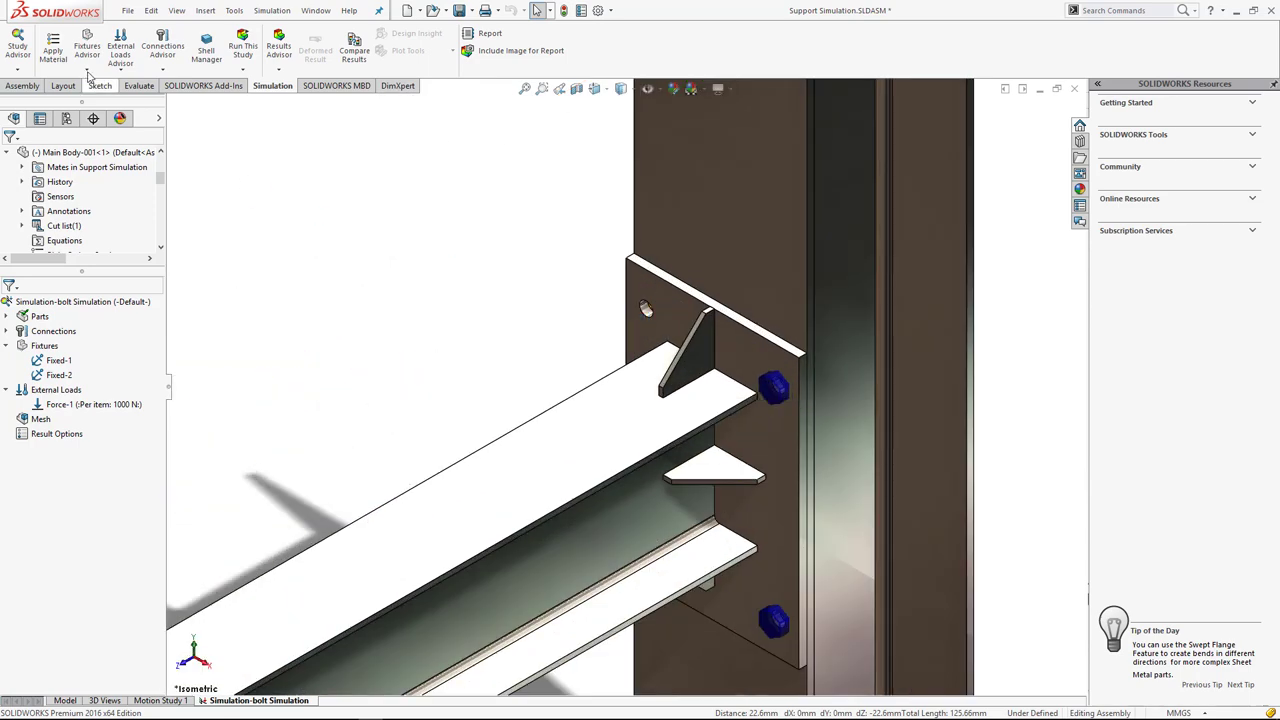
Start a third bolt connector and pick its head-side and nut-side hole edges on the column plate.
{"action": "right_click", "coordinate": [42, 331]}
{"action": "left_click", "coordinate": [87, 497]}
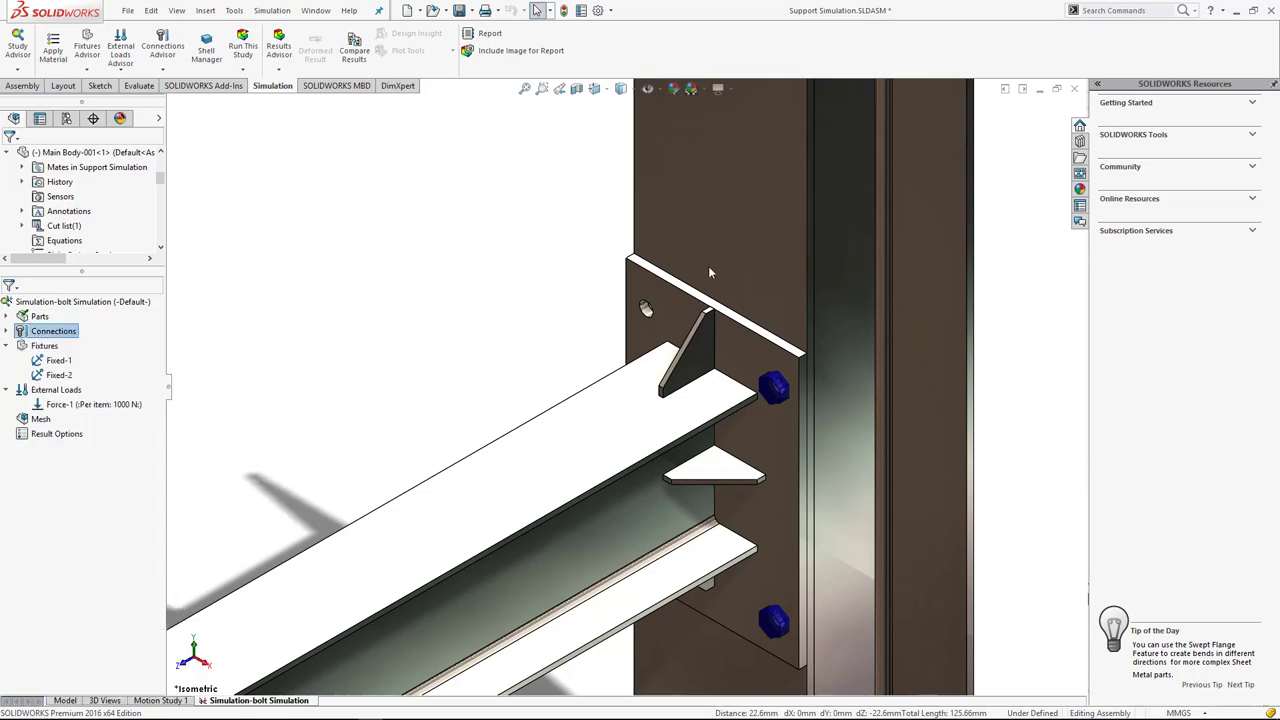
{"action": "left_click", "coordinate": [648, 308]}
{"action": "middle_click_drag", "start_coordinate": [648, 339], "coordinate": [847, 462]}
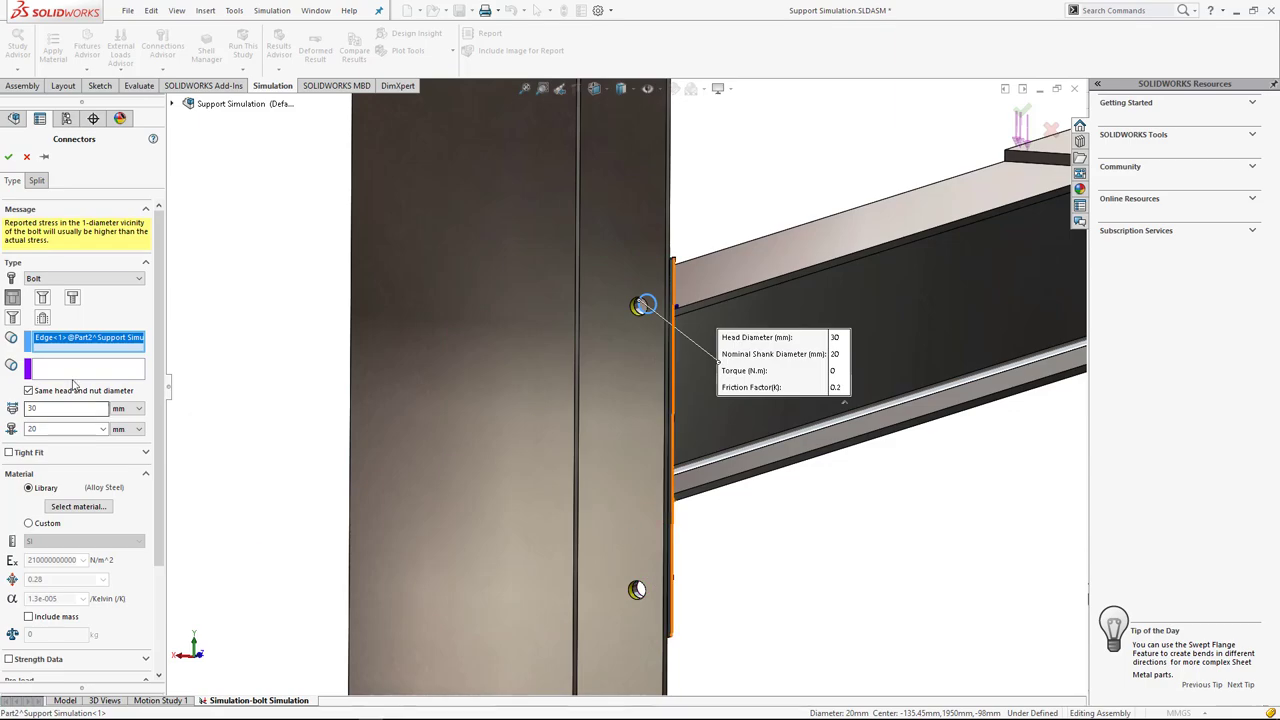
{"action": "left_click", "coordinate": [75, 369]}
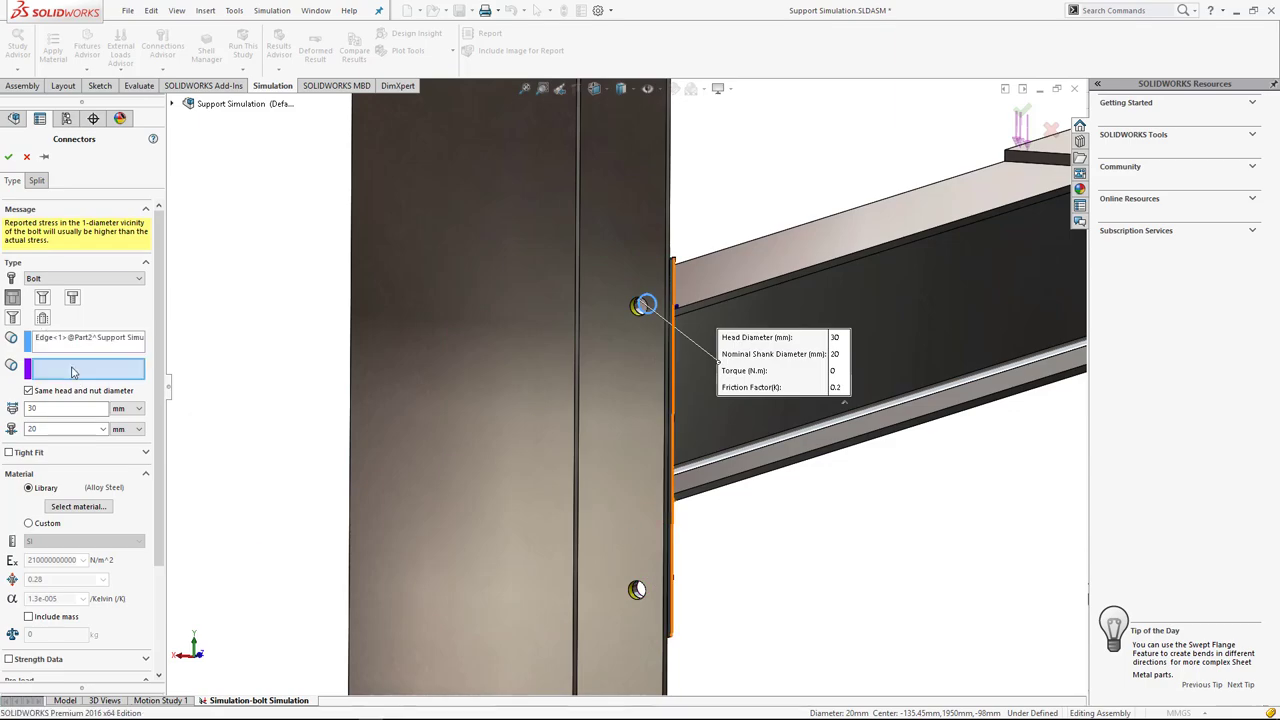
{"action": "left_click", "coordinate": [641, 305]}
{"action": "mouse_move", "coordinate": [640, 363]}
{"action": "middle_mouse_down"}
{"action": "mouse_move", "coordinate": [514, 409]}
{"action": "mouse_move", "coordinate": [449, 497]}
{"action": "mouse_move", "coordinate": [366, 520]}
{"action": "middle_mouse_up"}
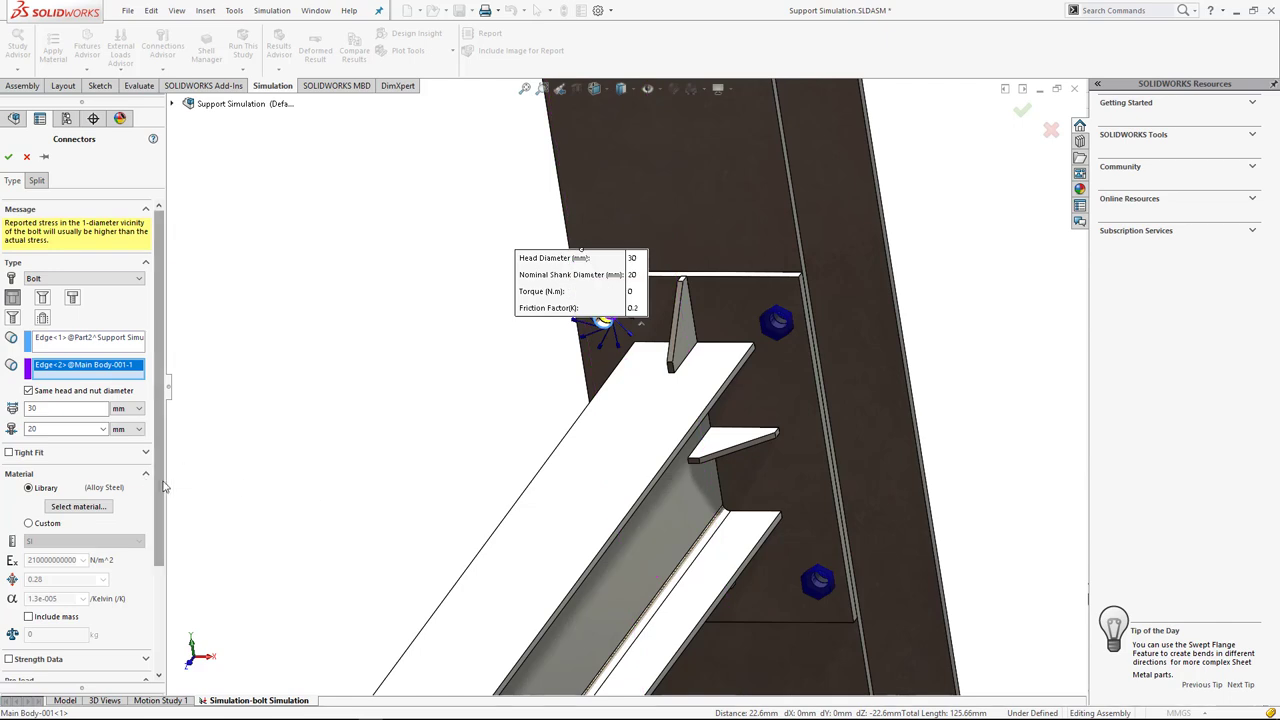
Give the third bolt 1.5 threads/mm strength data and a 145 N axial pre-load, and confirm it.
{"action": "scroll", "coordinate": [166, 491], "scroll_direction": "down", "scroll_amount": 3}
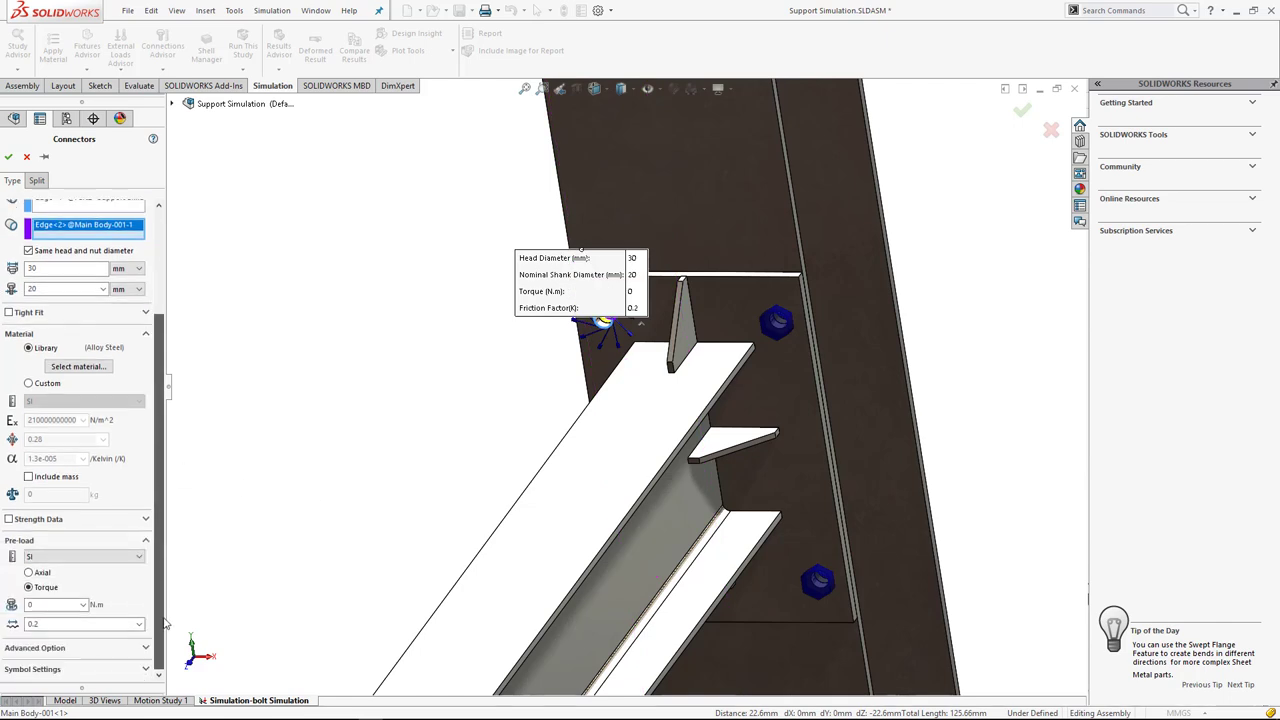
{"action": "left_click", "coordinate": [9, 520]}
{"action": "left_click", "coordinate": [36, 566]}
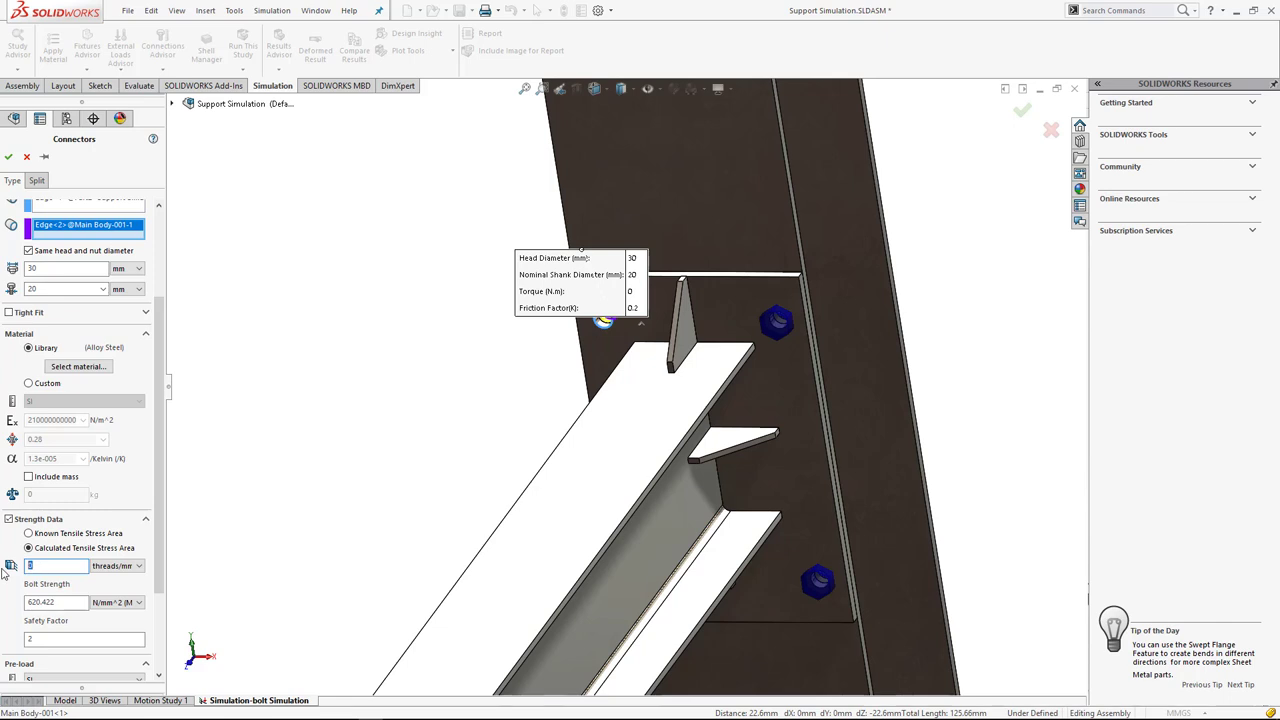
{"action": "type", "text": "1.5"}
{"action": "scroll", "coordinate": [161, 505], "scroll_direction": "down", "scroll_amount": 3}
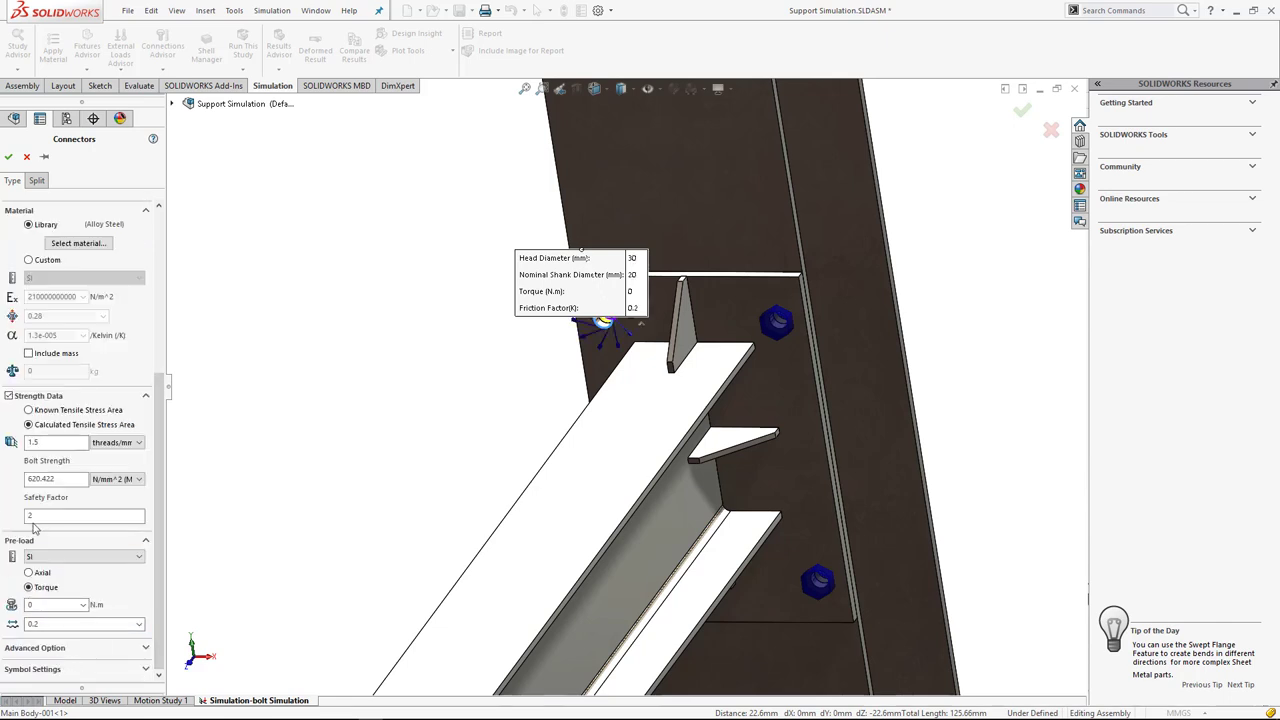
{"action": "left_click", "coordinate": [28, 587]}
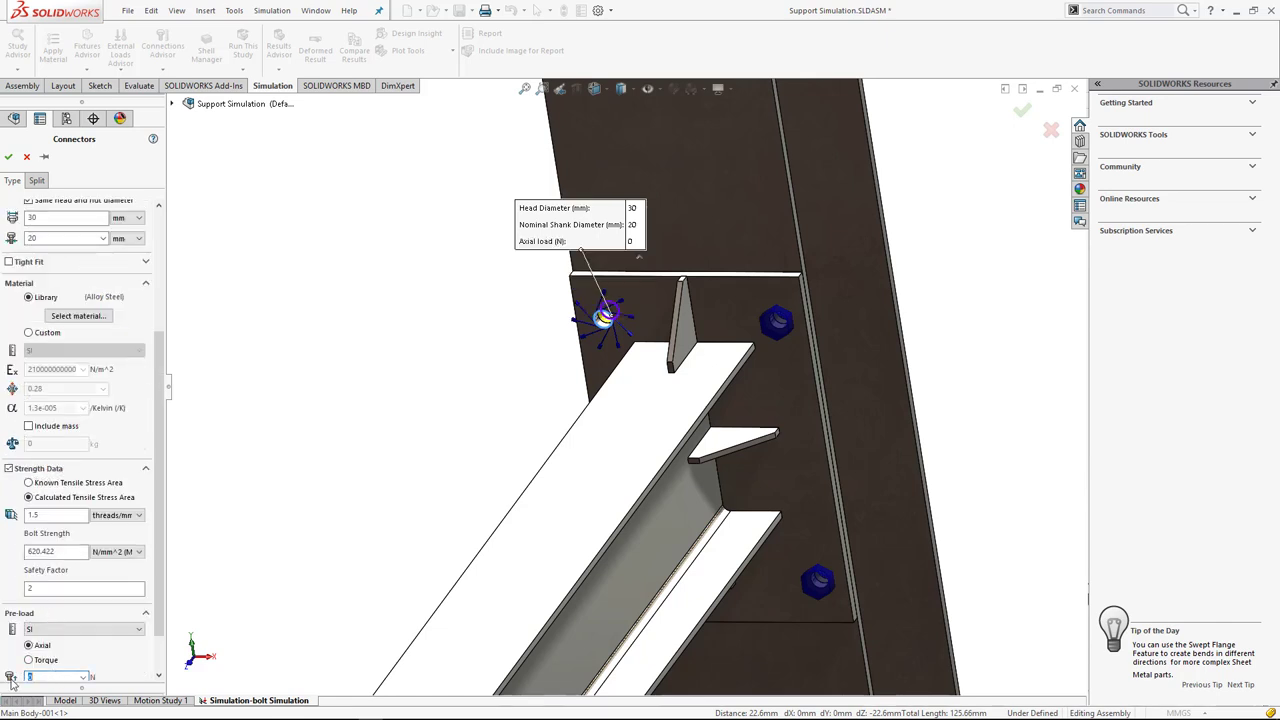
{"action": "scroll", "coordinate": [162, 612], "scroll_direction": "down", "scroll_amount": 2}
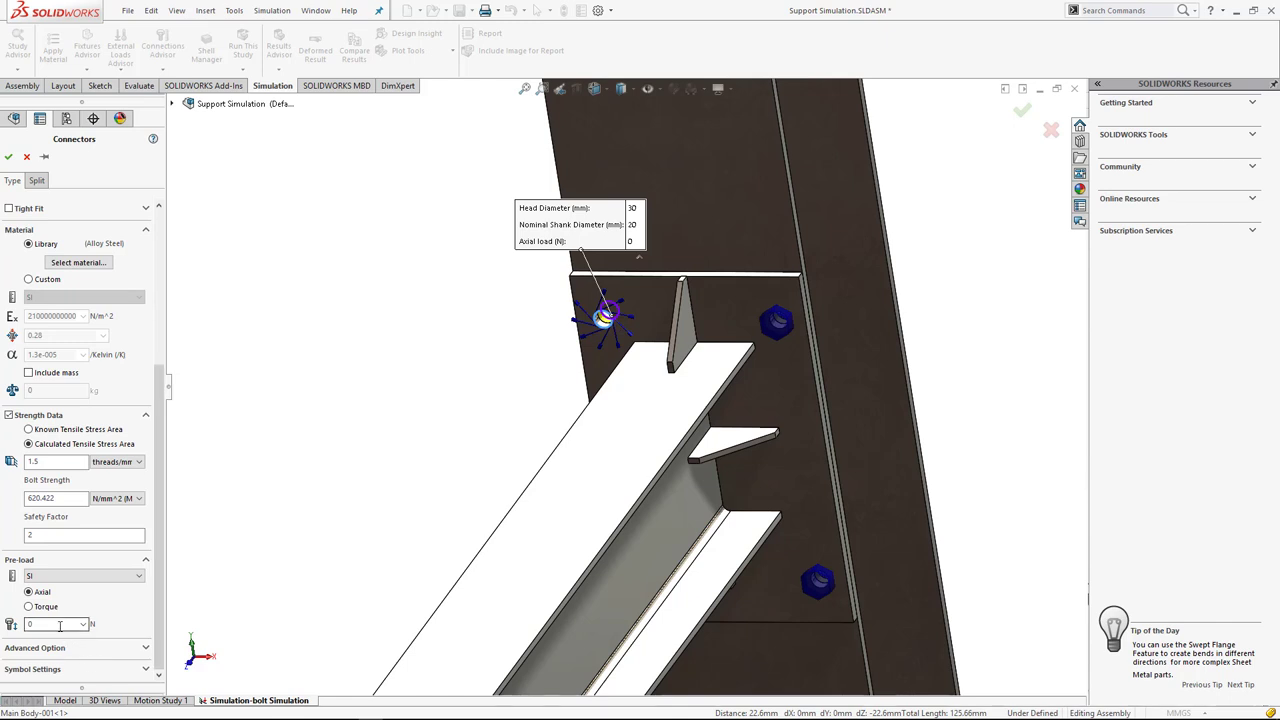
{"action": "type", "text": "145"}
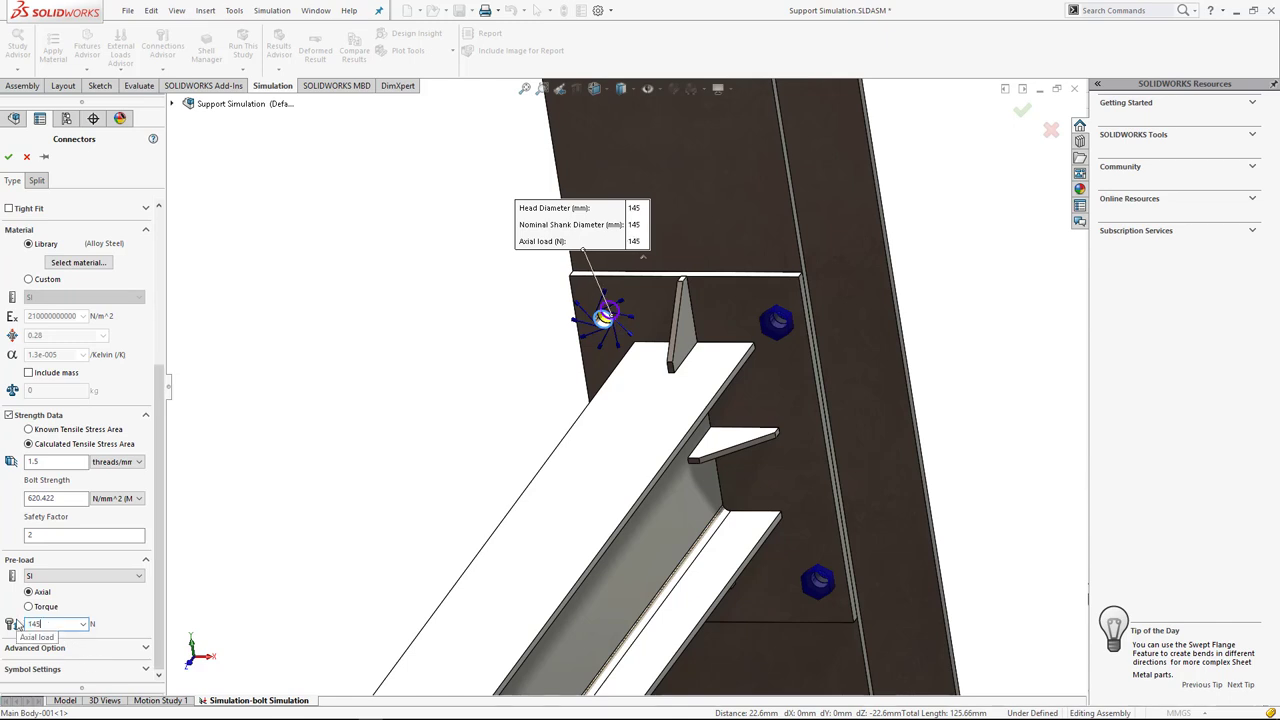
{"action": "left_click", "coordinate": [8, 160]}
Review the External Loads, Fixtures and Parts entries in the study tree.
{"action": "scroll", "coordinate": [449, 365], "scroll_direction": "up", "scroll_amount": 3}
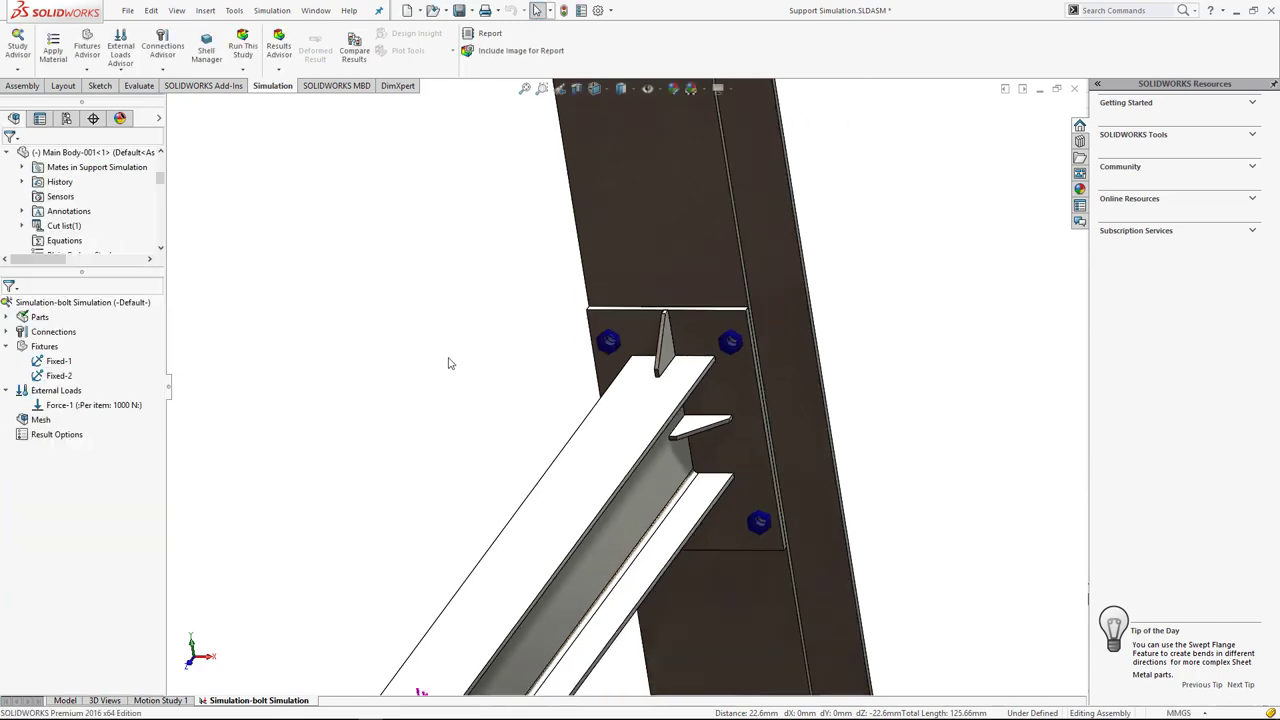
{"action": "scroll", "coordinate": [449, 367], "scroll_direction": "up", "scroll_amount": 3}
{"action": "mouse_move", "coordinate": [449, 368]}
{"action": "middle_mouse_down"}
{"action": "mouse_move", "coordinate": [569, 342]}
{"action": "mouse_move", "coordinate": [402, 476]}
{"action": "middle_mouse_up"}
{"action": "scroll", "coordinate": [356, 466], "scroll_direction": "down", "scroll_amount": 3}
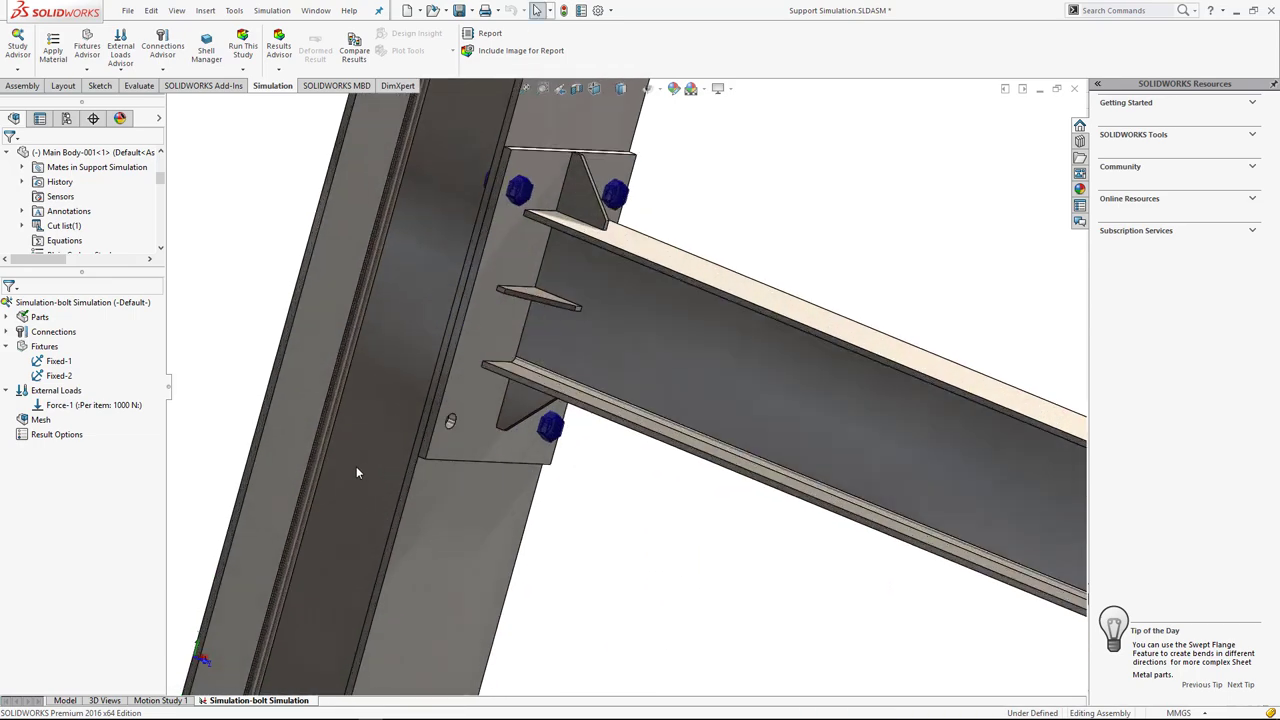
{"action": "scroll", "coordinate": [402, 453], "scroll_direction": "down", "scroll_amount": 2}
{"action": "scroll", "coordinate": [370, 446], "scroll_direction": "down", "scroll_amount": 2}
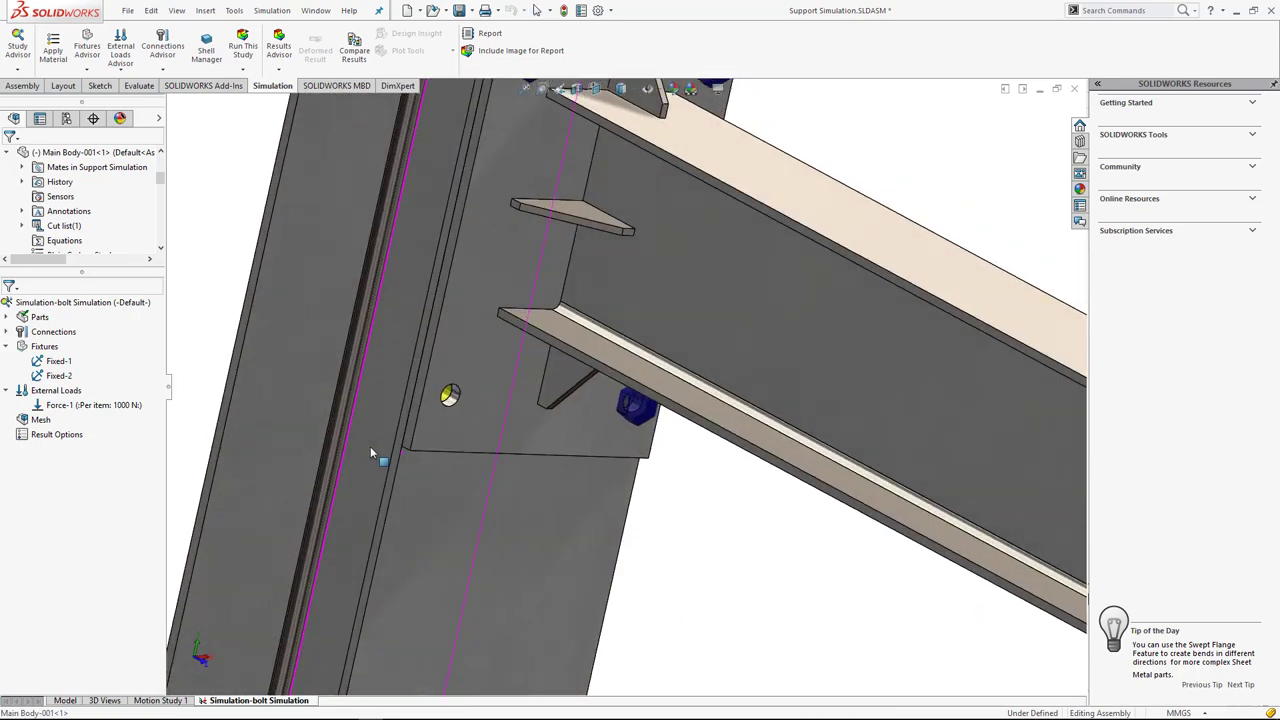
{"action": "right_click", "coordinate": [50, 391]}
{"action": "left_click", "coordinate": [178, 407]}
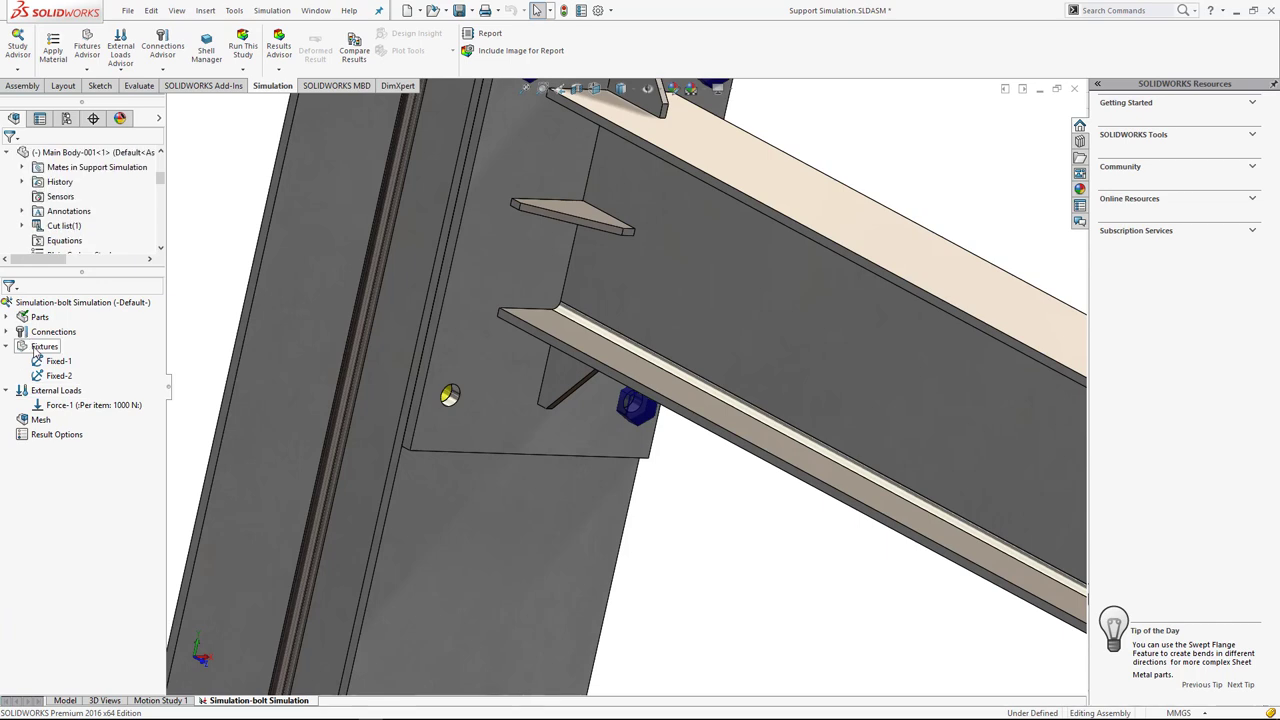
{"action": "right_click", "coordinate": [38, 346]}
{"action": "left_click", "coordinate": [188, 335]}
{"action": "left_click", "coordinate": [7, 317]}
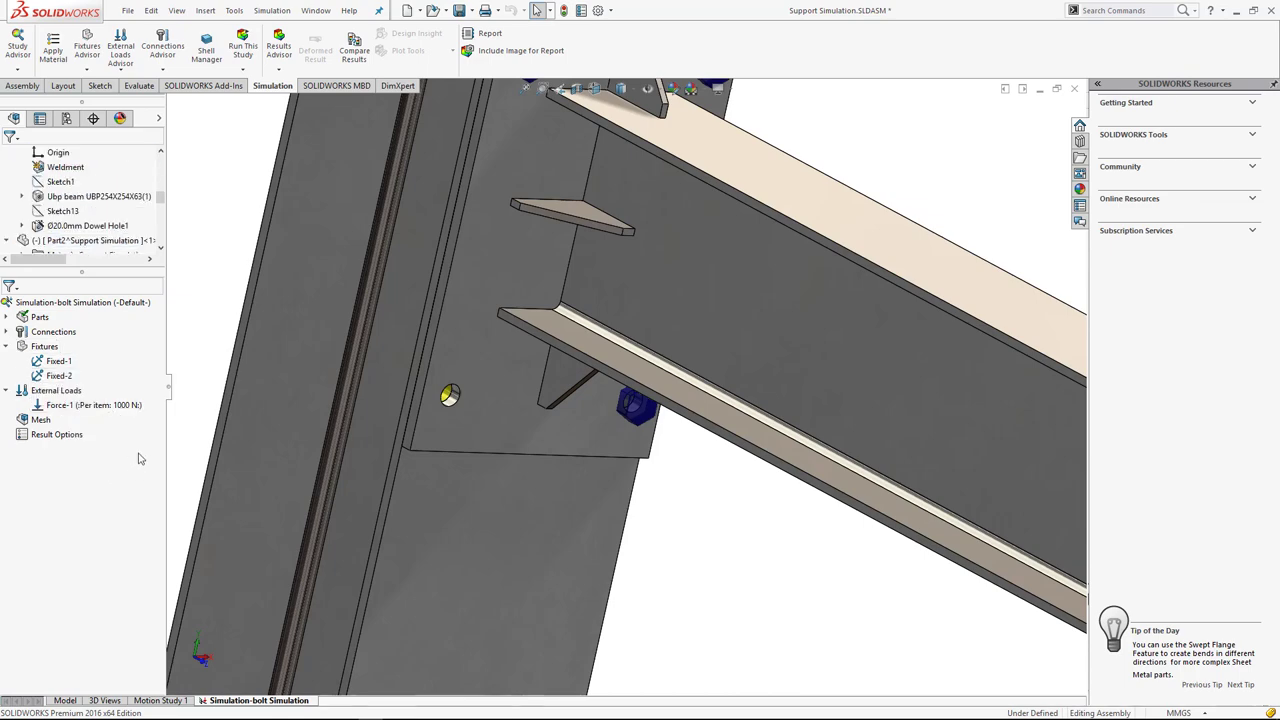
{"action": "key", "text": "z"}
{"action": "key", "text": "z"}
{"action": "key", "text": "z"}
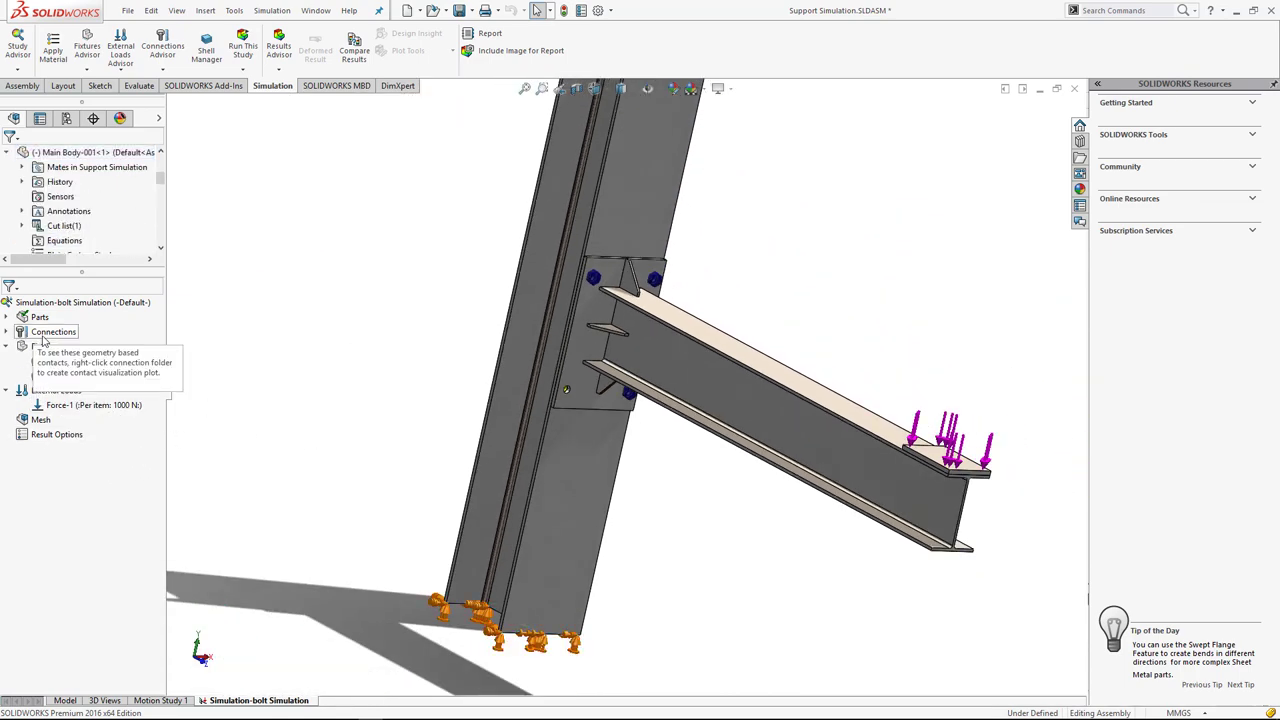
Begin a new Bolt connector from the Connections menu.
{"action": "right_click", "coordinate": [47, 332]}
{"action": "left_click", "coordinate": [72, 496]}
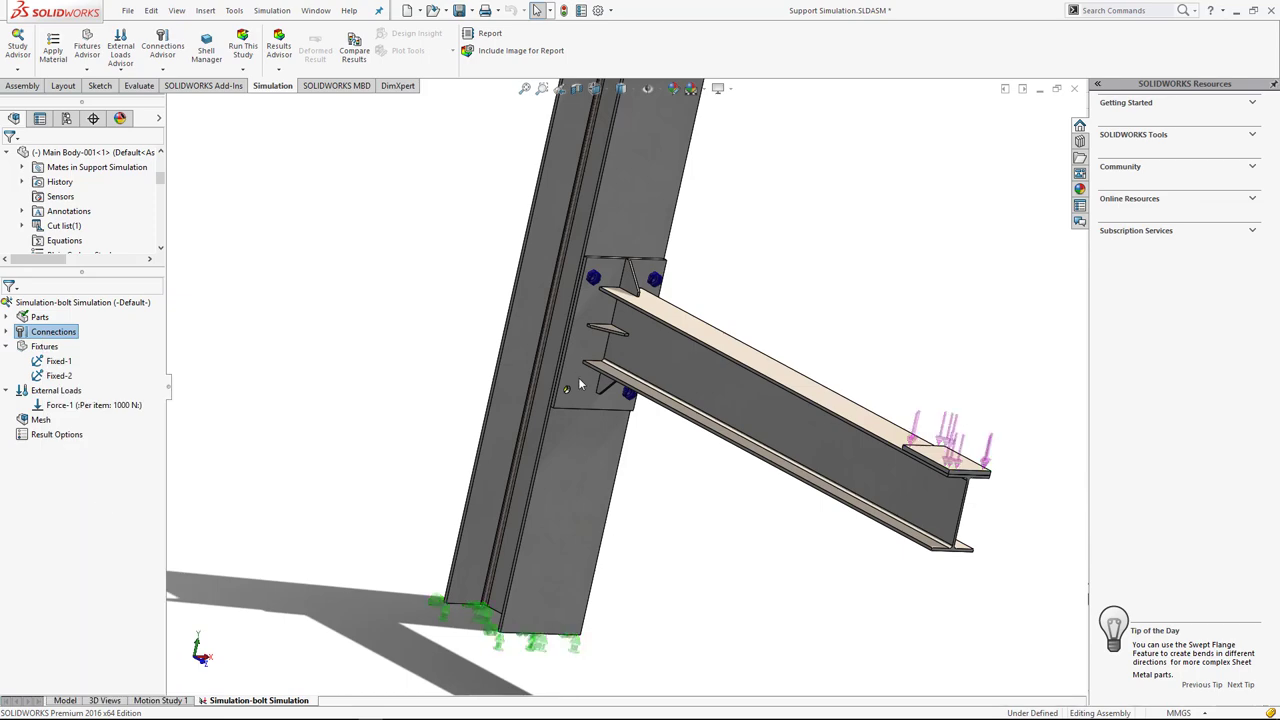
{"action": "scroll", "coordinate": [568, 398], "scroll_direction": "down", "scroll_amount": 2}
{"action": "scroll", "coordinate": [568, 398], "scroll_direction": "down", "scroll_amount": 2}
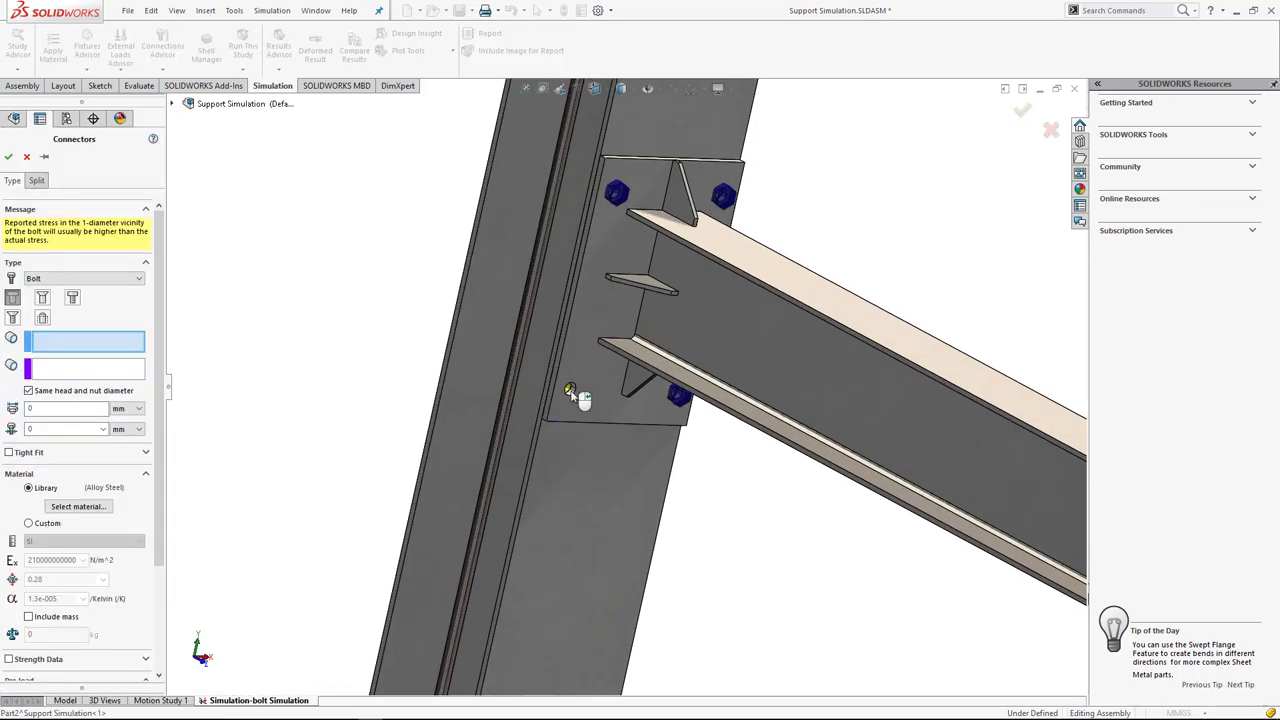
Pick the lower plate hole edge and its matching hole edge on Main Body-001-1.
{"action": "left_click", "coordinate": [572, 392]}
{"action": "middle_click_drag", "start_coordinate": [586, 431], "coordinate": [760, 491]}
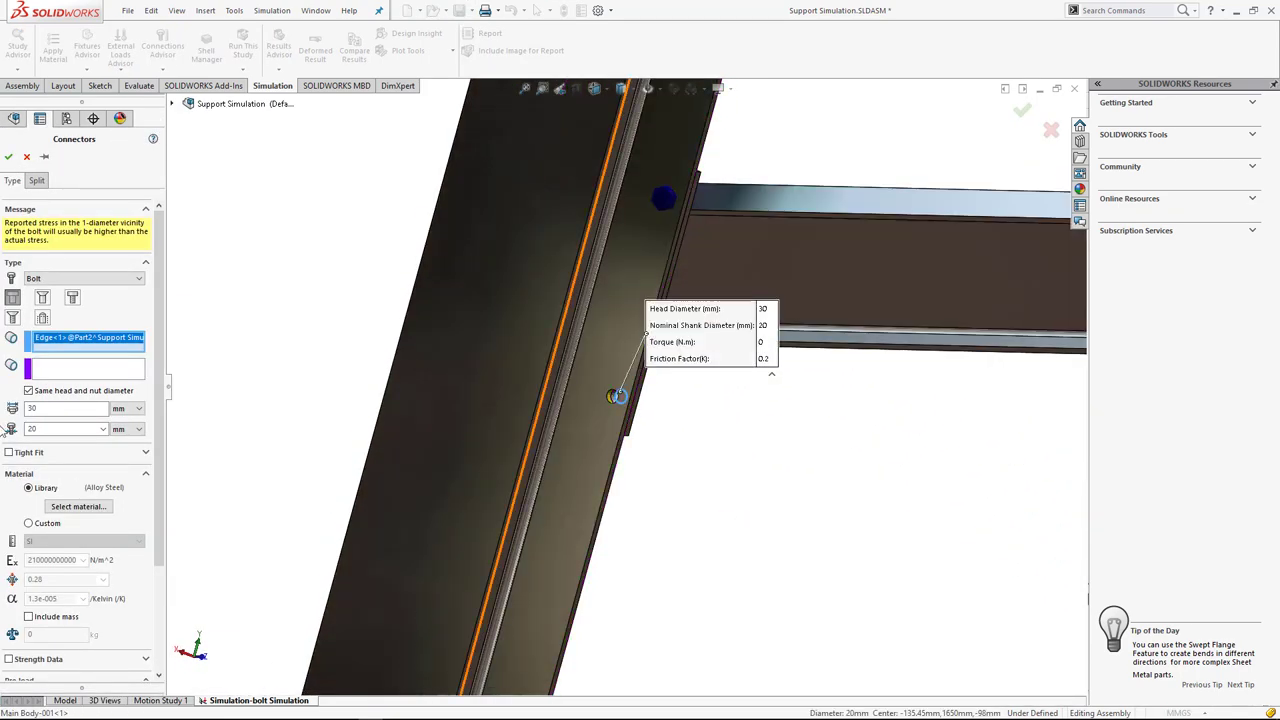
{"action": "left_click", "coordinate": [608, 402]}
{"action": "middle_click_drag", "start_coordinate": [729, 494], "coordinate": [613, 488]}
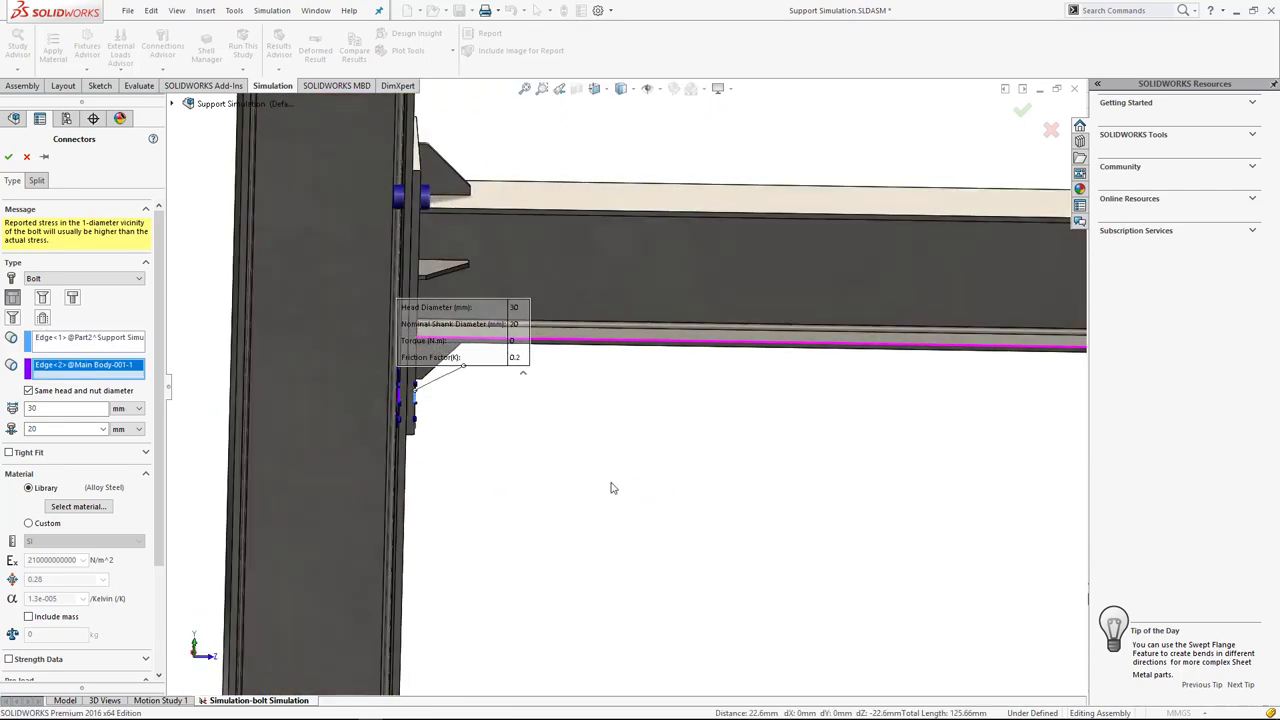
{"action": "scroll", "coordinate": [560, 478], "scroll_direction": "up", "scroll_amount": 3}
{"action": "mouse_move", "coordinate": [505, 467]}
{"action": "middle_mouse_down"}
{"action": "mouse_move", "coordinate": [606, 471]}
{"action": "mouse_move", "coordinate": [491, 448]}
{"action": "mouse_move", "coordinate": [532, 445]}
{"action": "mouse_move", "coordinate": [586, 386]}
{"action": "middle_mouse_up"}
Set a 145 N axial pre-load and 1.5 threads/mm strength data, then accept the bolt.
{"action": "scroll", "coordinate": [586, 386], "scroll_direction": "down", "scroll_amount": 3}
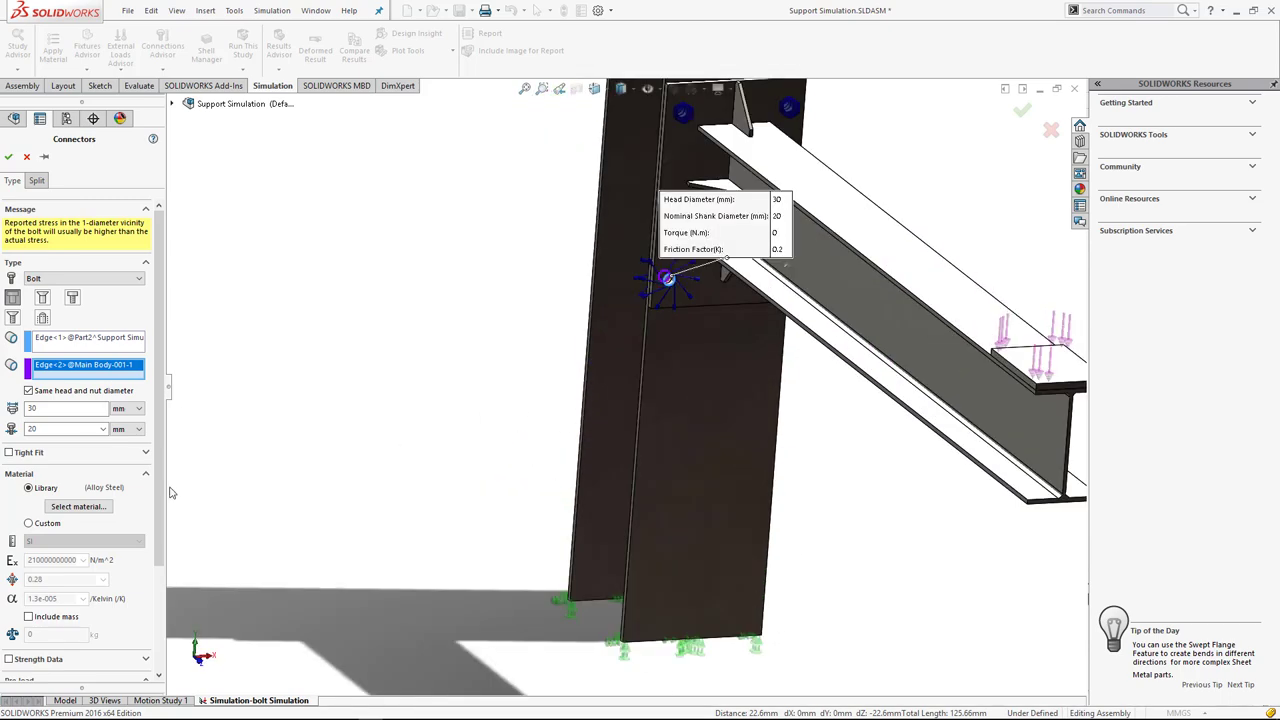
{"action": "scroll", "coordinate": [120, 480], "scroll_direction": "down", "scroll_amount": 3}
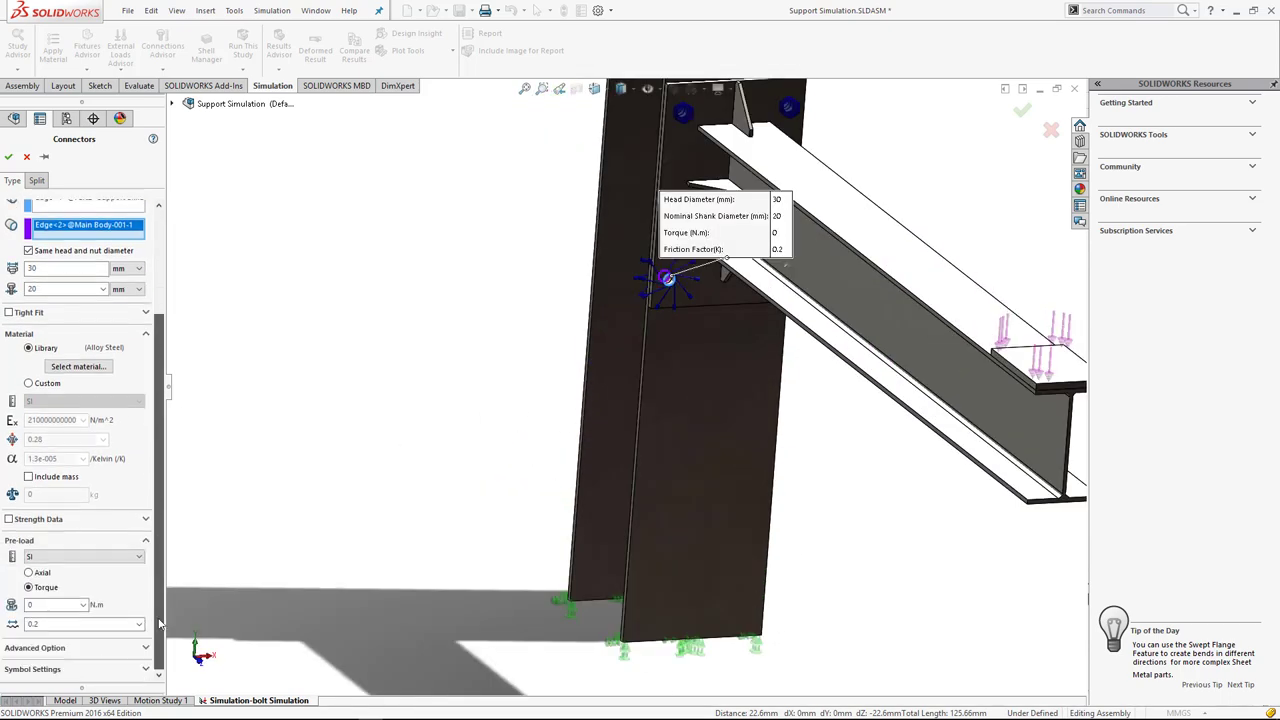
{"action": "left_click", "coordinate": [35, 574]}
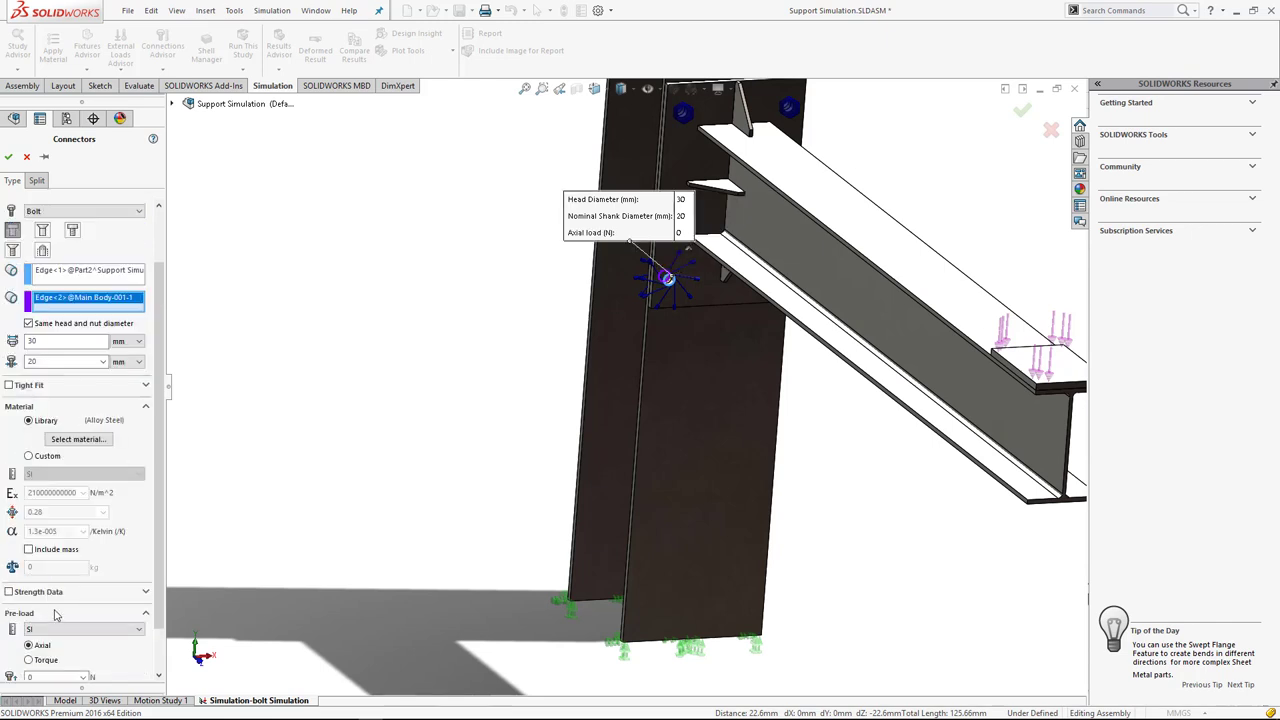
{"action": "left_click", "coordinate": [9, 591]}
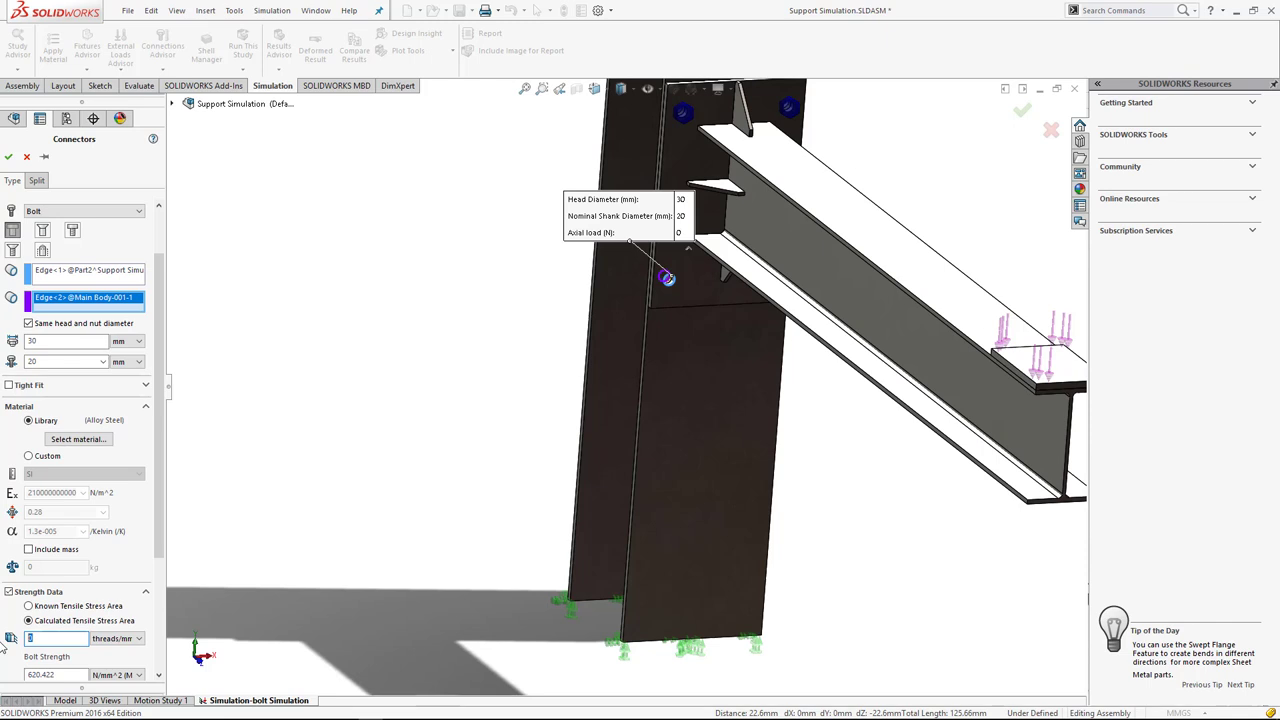
{"action": "type", "text": "1.5"}
{"action": "scroll", "coordinate": [165, 505], "scroll_direction": "down", "scroll_amount": 3}
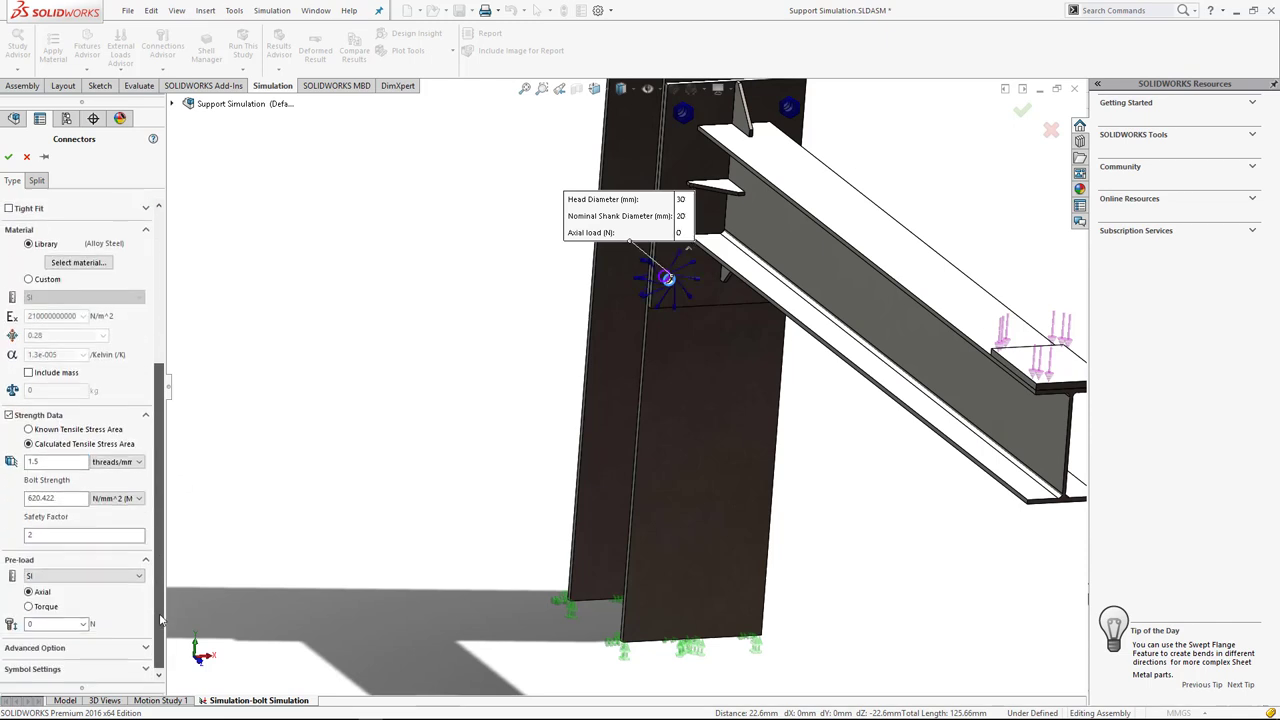
{"action": "double_click", "coordinate": [47, 623]}
{"action": "type", "text": "145"}
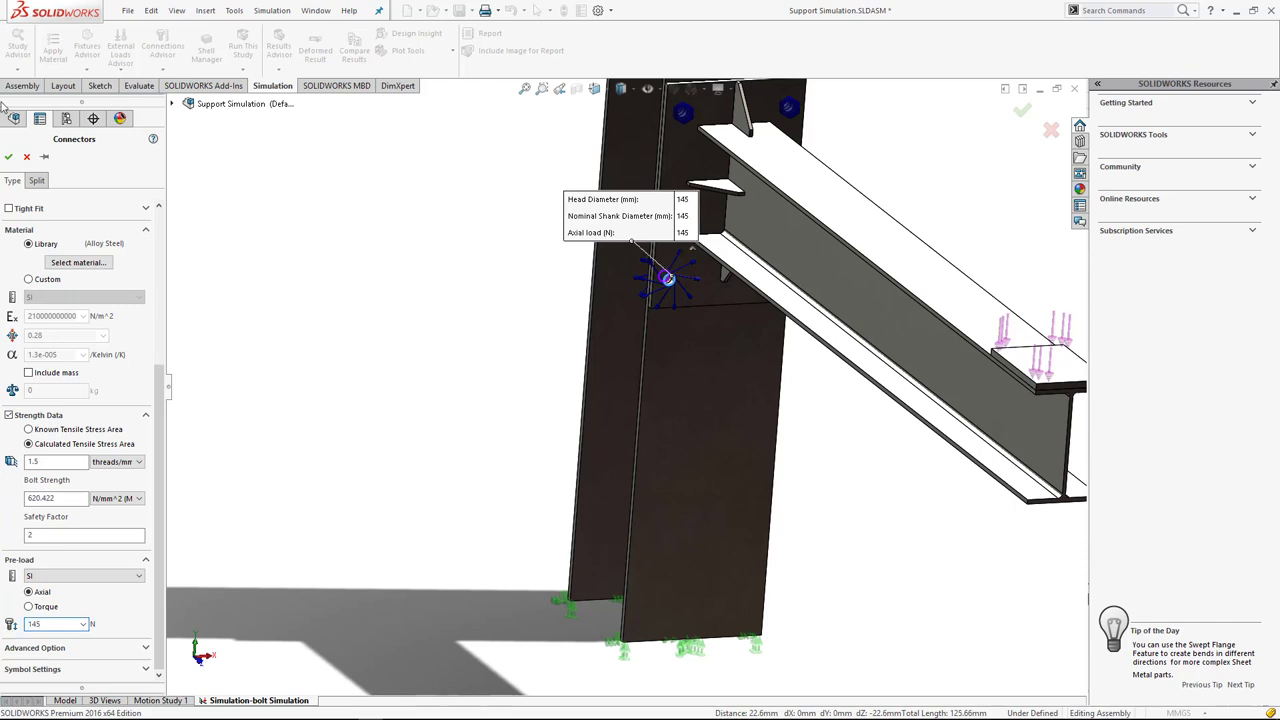
{"action": "left_click", "coordinate": [8, 157]}
{"action": "middle_click_drag", "start_coordinate": [350, 397], "coordinate": [352, 336]}
{"action": "key", "text": "ctrl+7"}
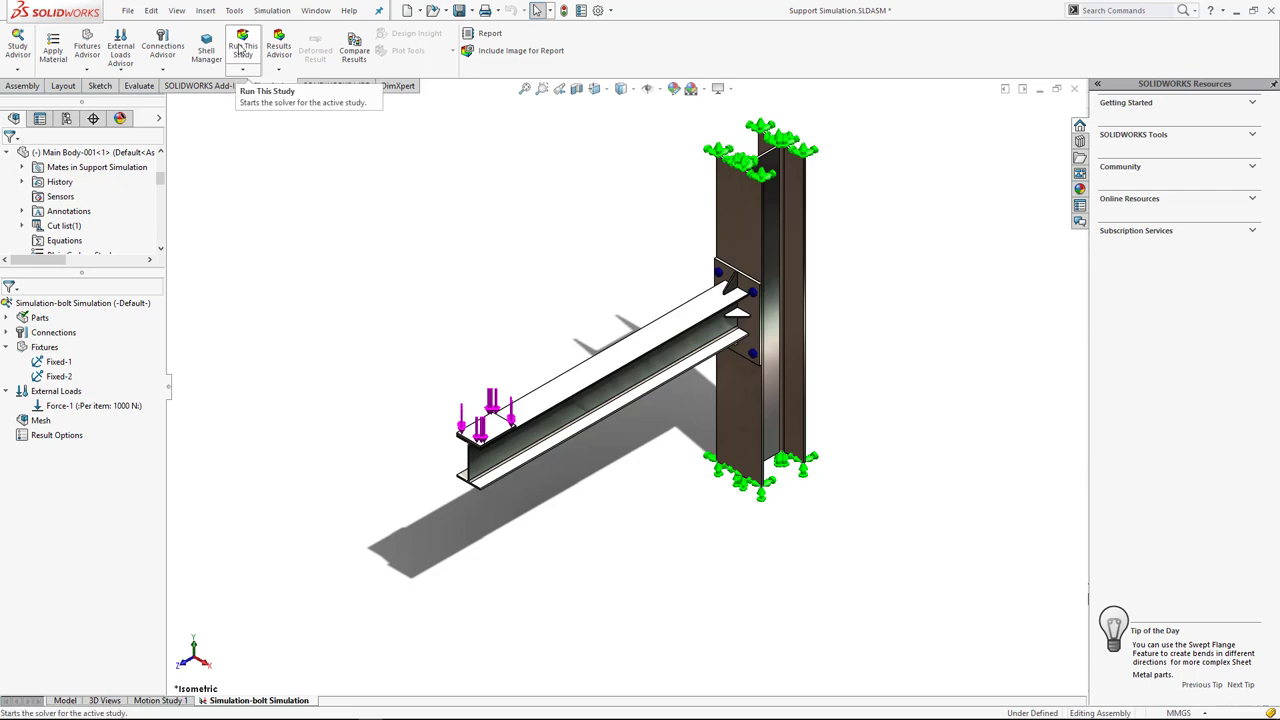
Run the study with the new bolts, giving a 34.05 MPa peak von Mises stress.
{"action": "left_click", "coordinate": [241, 49]}
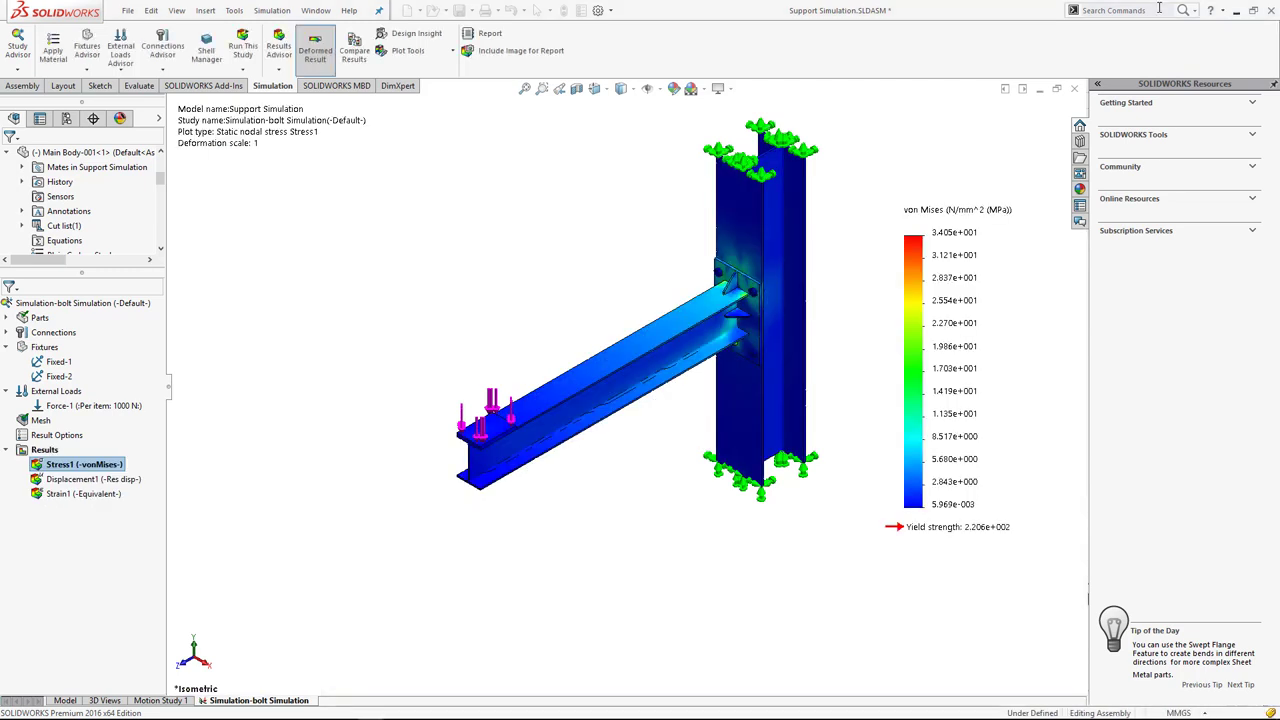
View the stress result from the front, then the right side, zoomed into the joint.
{"action": "key", "text": "ctrl+1"}
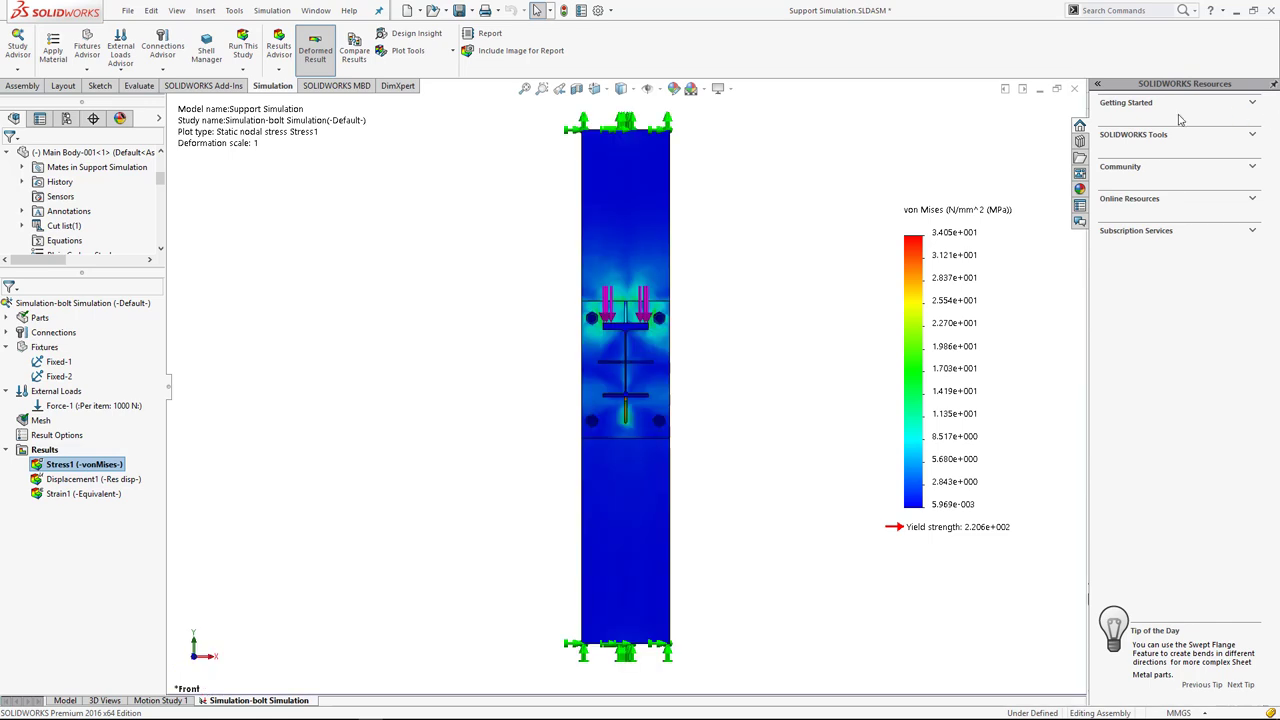
{"action": "key", "text": "ctrl+4"}
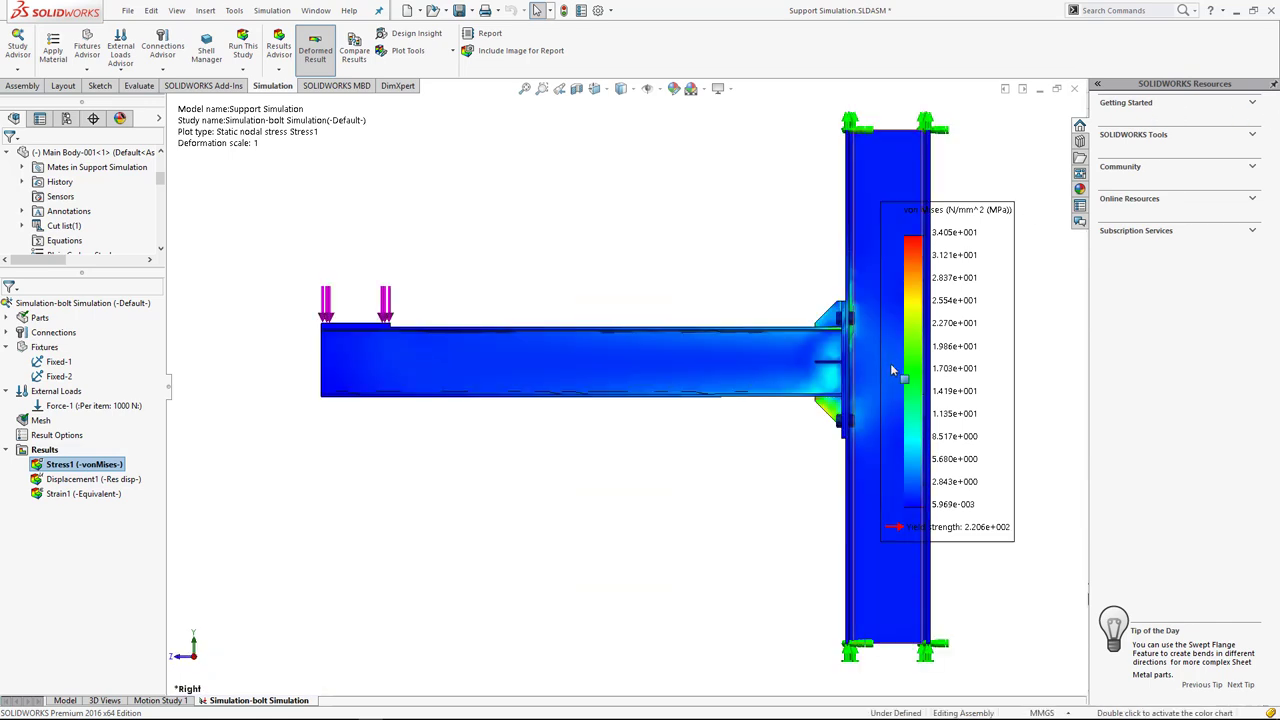
{"action": "scroll", "coordinate": [890, 363], "scroll_direction": "down", "scroll_amount": 3}
{"action": "scroll", "coordinate": [825, 377], "scroll_direction": "down", "scroll_amount": 2}
{"action": "scroll", "coordinate": [825, 377], "scroll_direction": "down", "scroll_amount": 1}
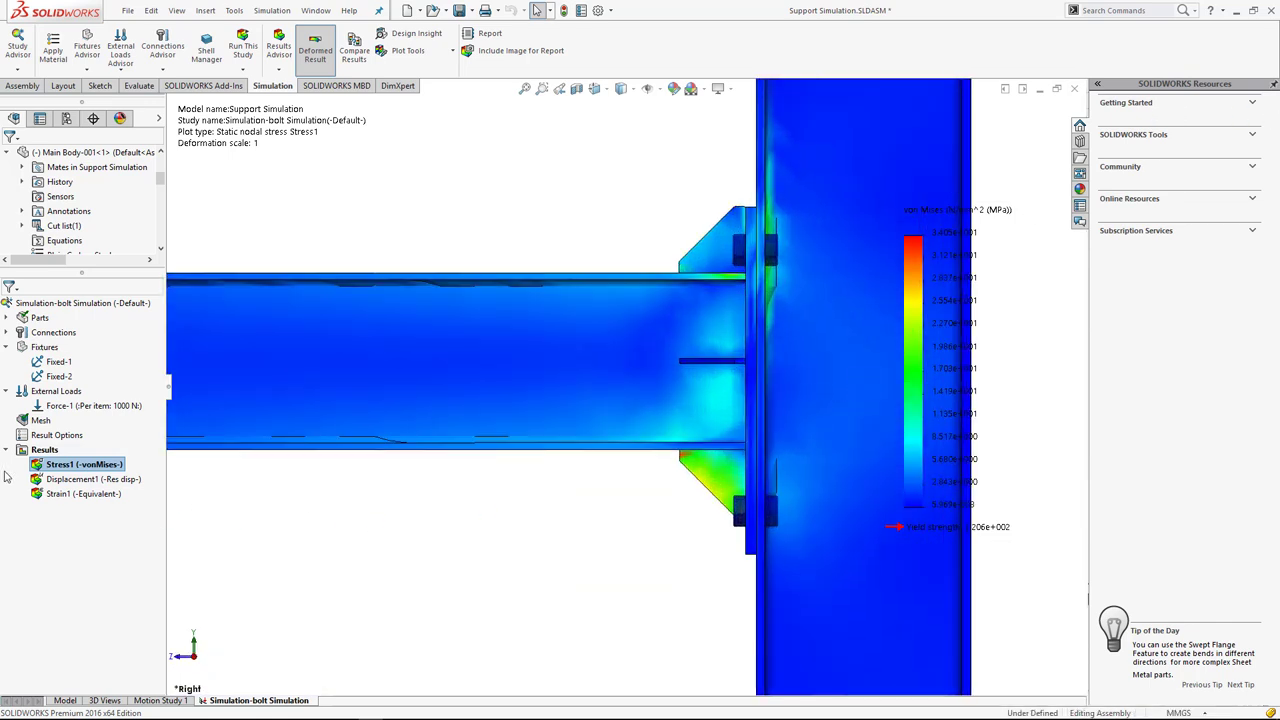
Animate the Stress1 plot, watch it, then close the animation.
{"action": "right_click", "coordinate": [62, 466]}
{"action": "left_click", "coordinate": [110, 181]}
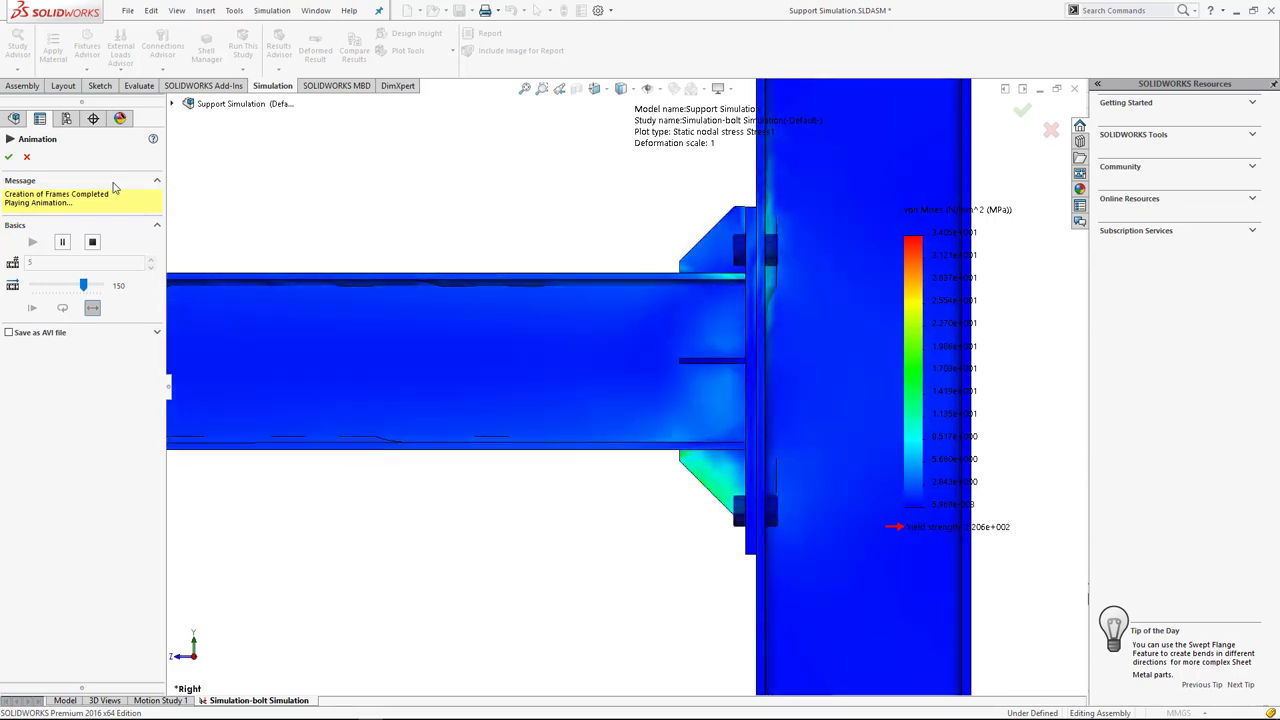
{"action": "scroll", "coordinate": [627, 389], "scroll_direction": "up", "scroll_amount": 2}
{"action": "scroll", "coordinate": [871, 453], "scroll_direction": "up", "scroll_amount": 2}
{"action": "scroll", "coordinate": [866, 490], "scroll_direction": "up", "scroll_amount": 2}
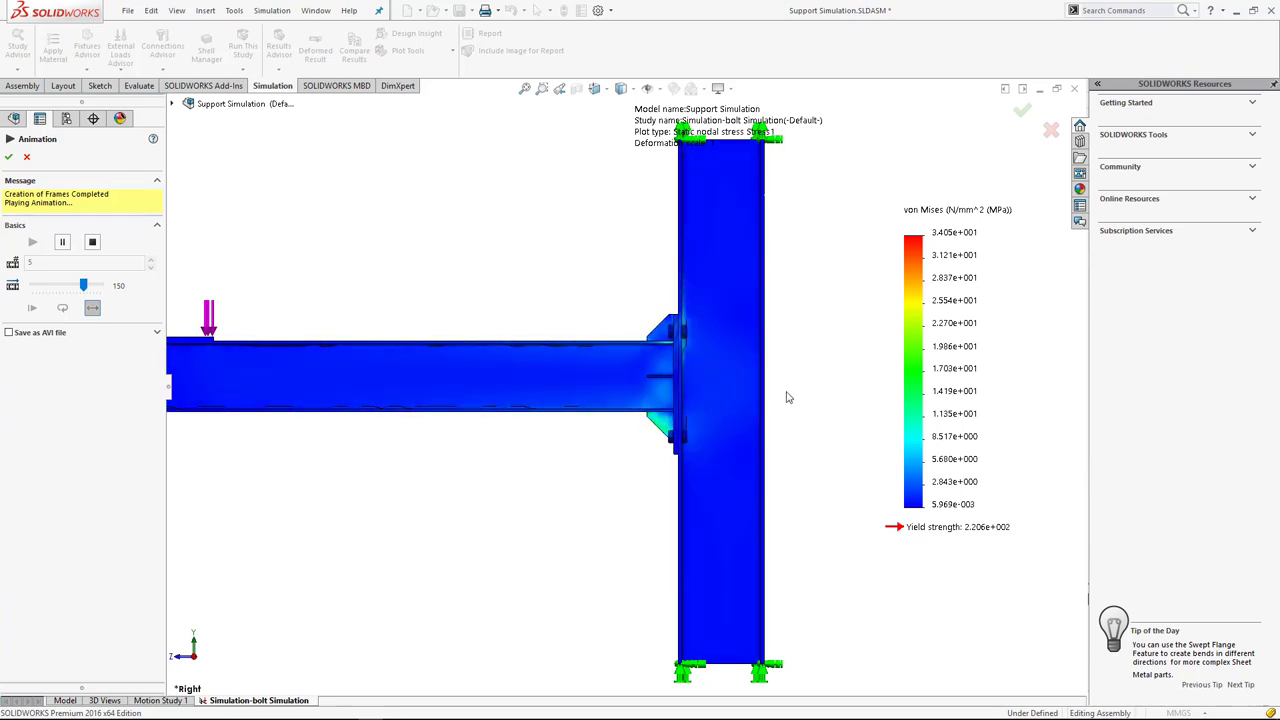
{"action": "left_click", "coordinate": [9, 158]}
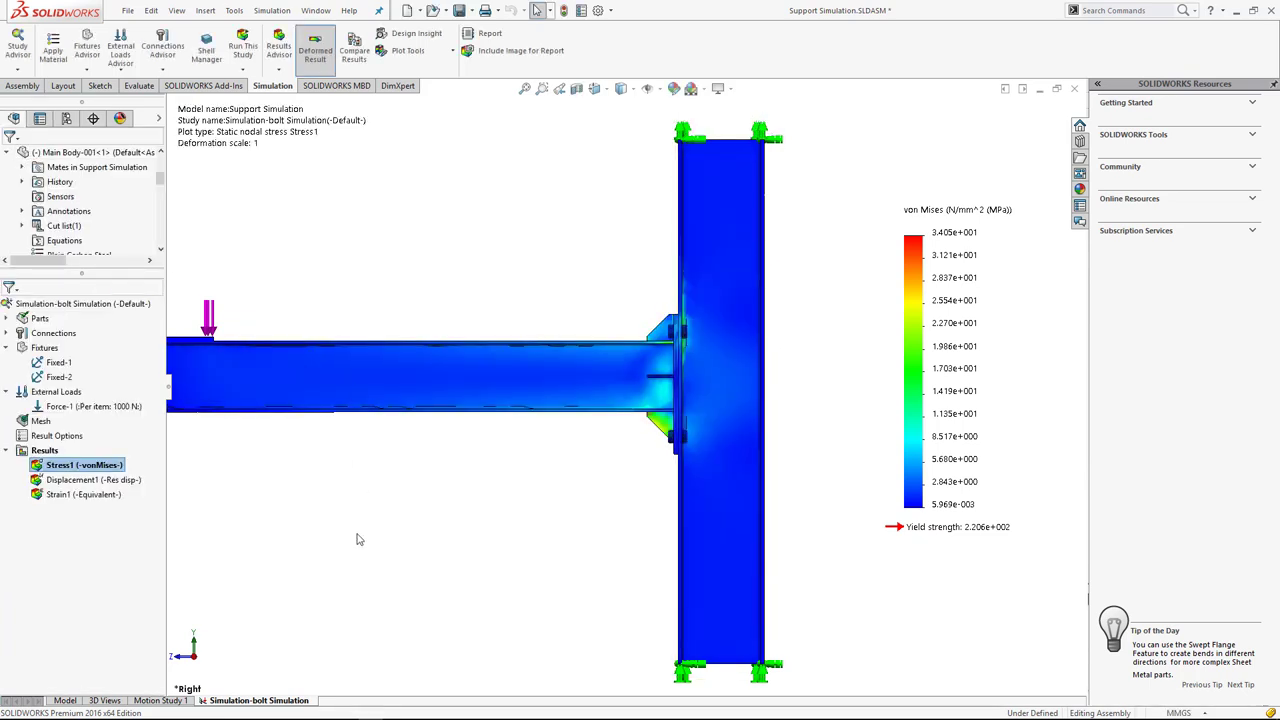
Preview the Stress1 plot animation and close it.
{"action": "right_click", "coordinate": [91, 471]}
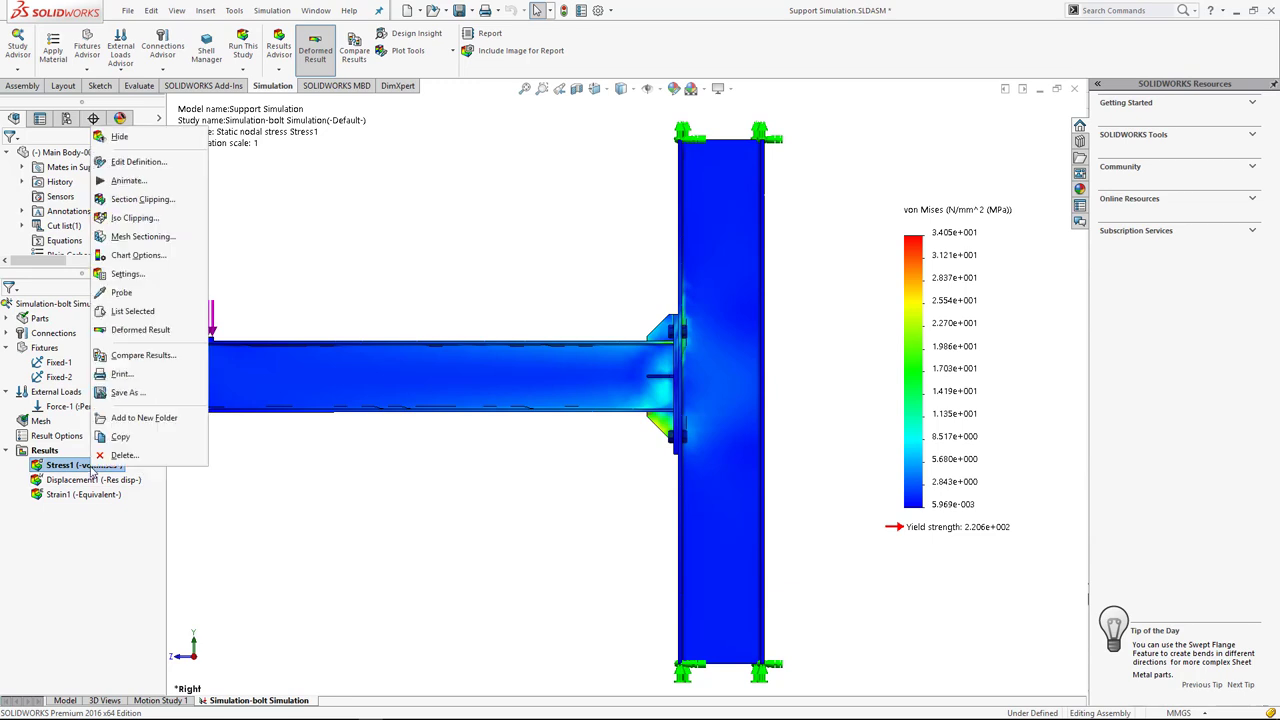
{"action": "left_click", "coordinate": [140, 182]}
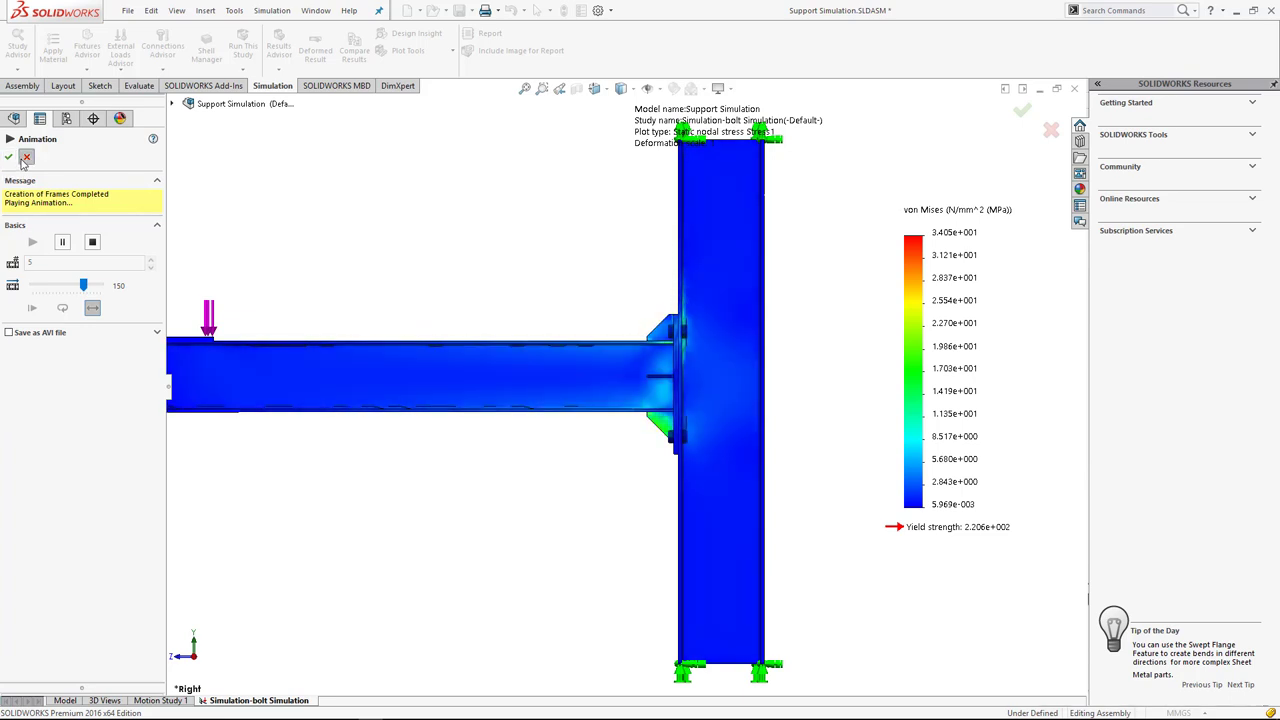
{"action": "left_click", "coordinate": [9, 158]}
Show Stress1 on the deformed shape with automatic scale 265.934.
{"action": "right_click", "coordinate": [55, 466]}
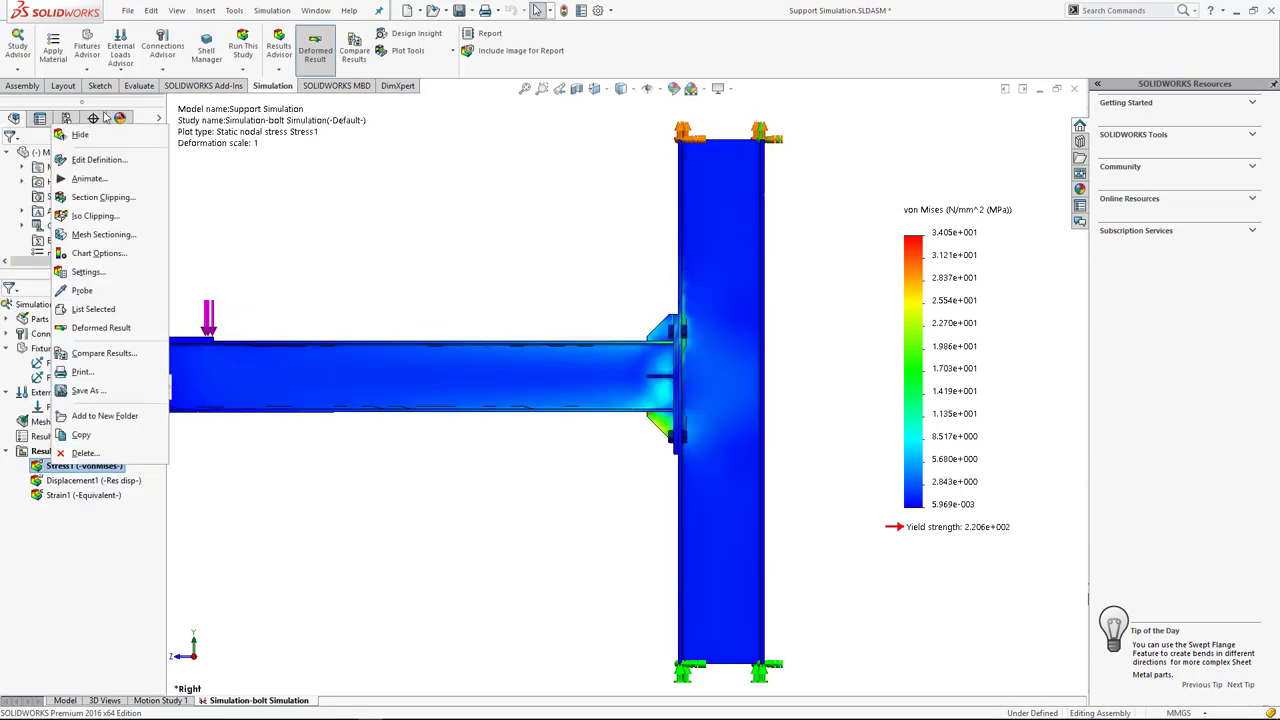
{"action": "left_click", "coordinate": [97, 160]}
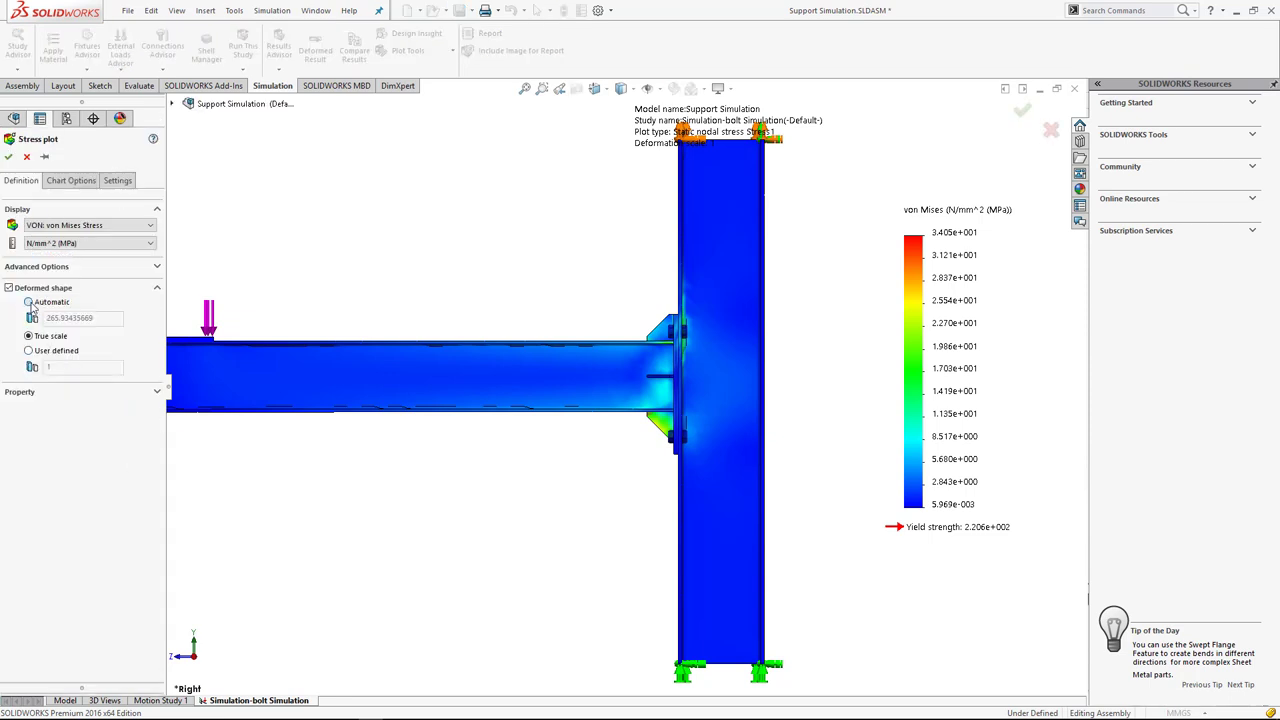
{"action": "left_click", "coordinate": [9, 158]}
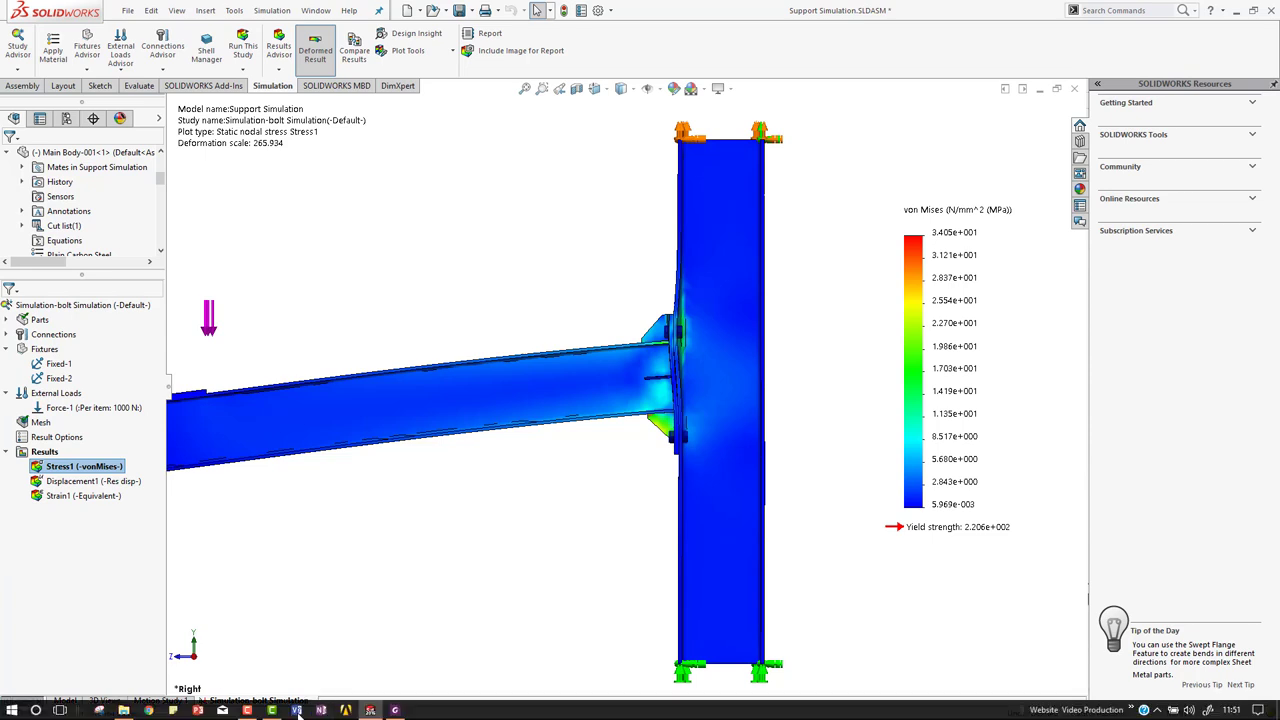
Start the deformation animation of the Stress1 plot.
{"action": "left_click", "coordinate": [260, 710]}
{"action": "left_click", "coordinate": [1217, 675]}
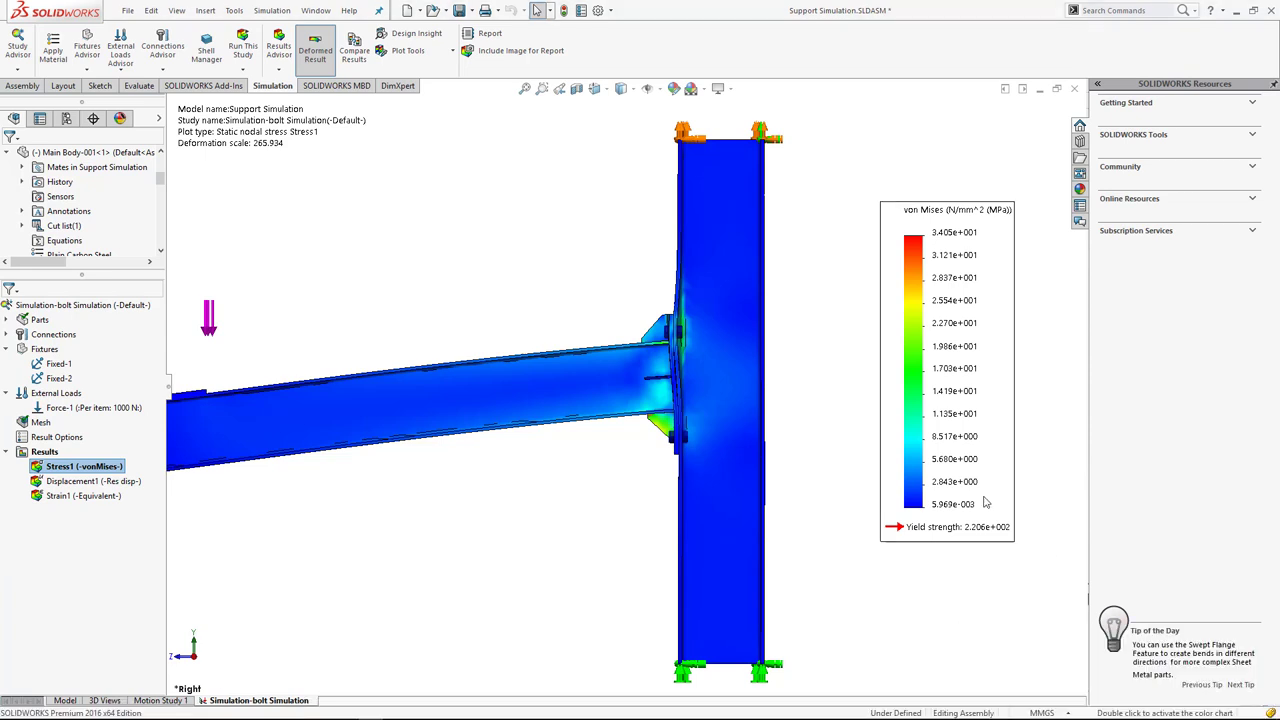
{"action": "right_click", "coordinate": [88, 474]}
{"action": "left_click", "coordinate": [125, 194]}
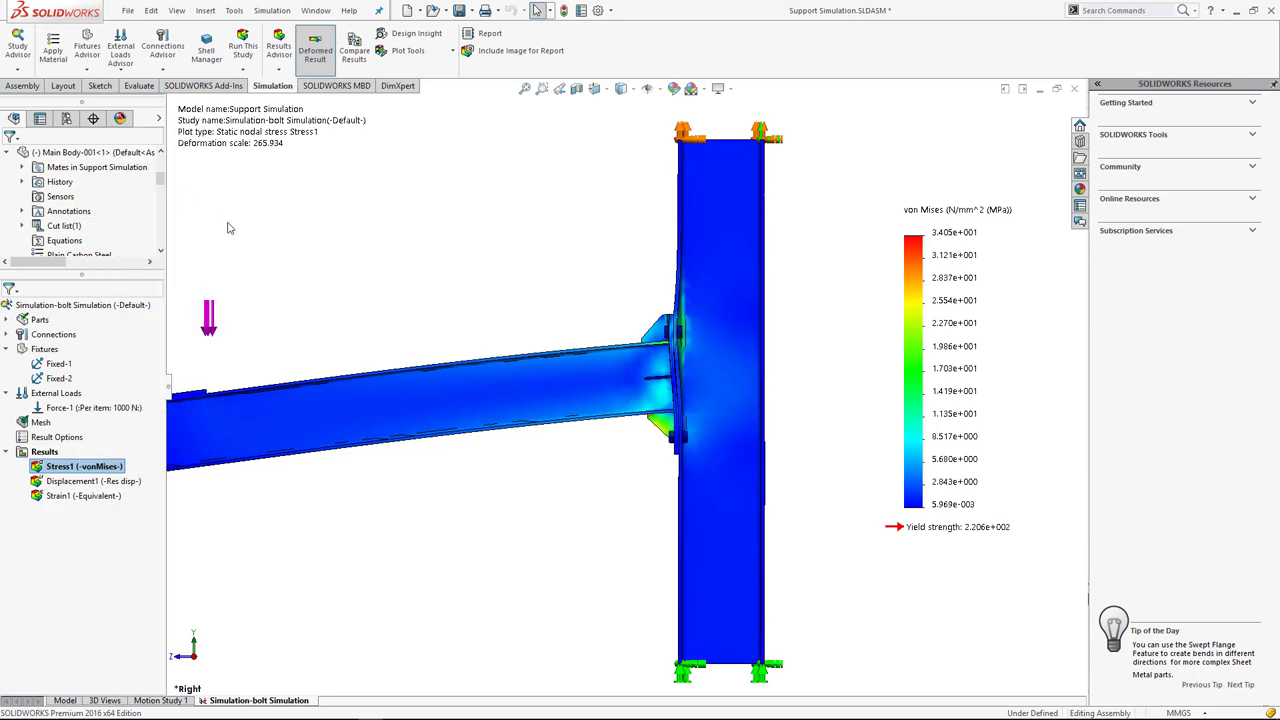
Orbit and zoom around the animating bolted joint, returning to the isometric view.
{"action": "scroll", "coordinate": [680, 355], "scroll_direction": "down", "scroll_amount": 3}
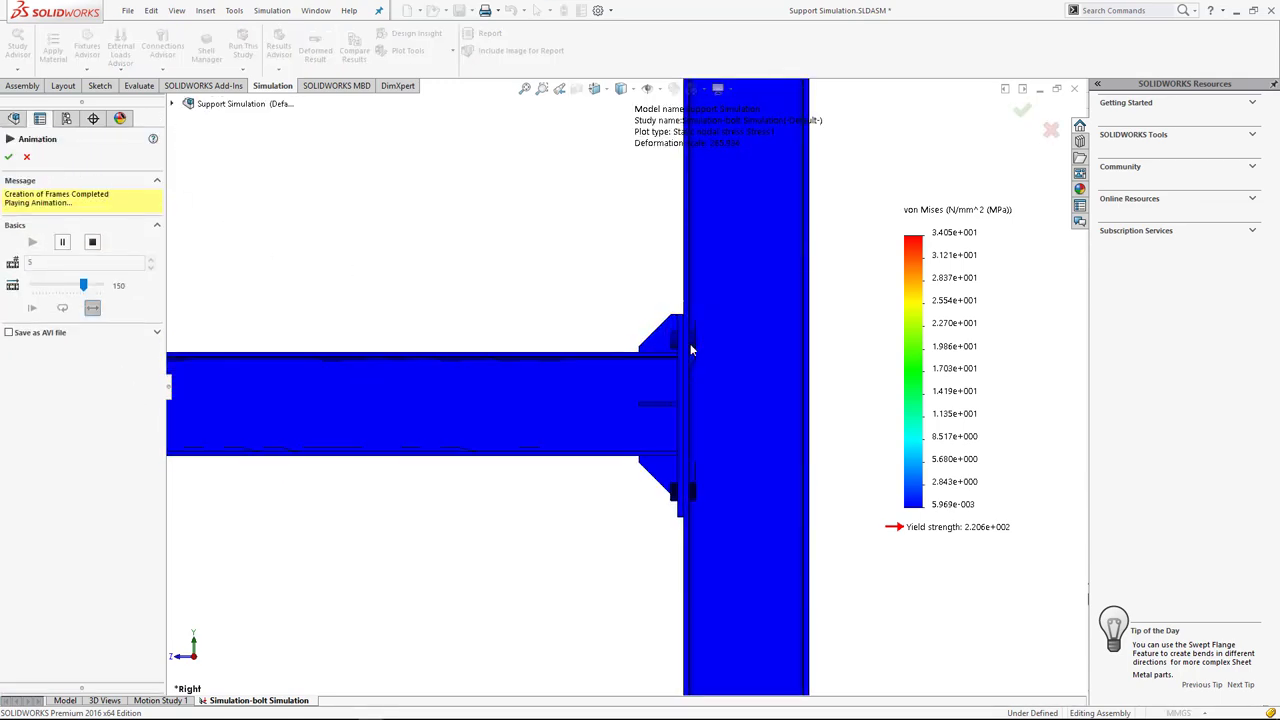
{"action": "mouse_move", "coordinate": [714, 379]}
{"action": "middle_mouse_down"}
{"action": "mouse_move", "coordinate": [688, 380]}
{"action": "mouse_move", "coordinate": [662, 358]}
{"action": "middle_mouse_up"}
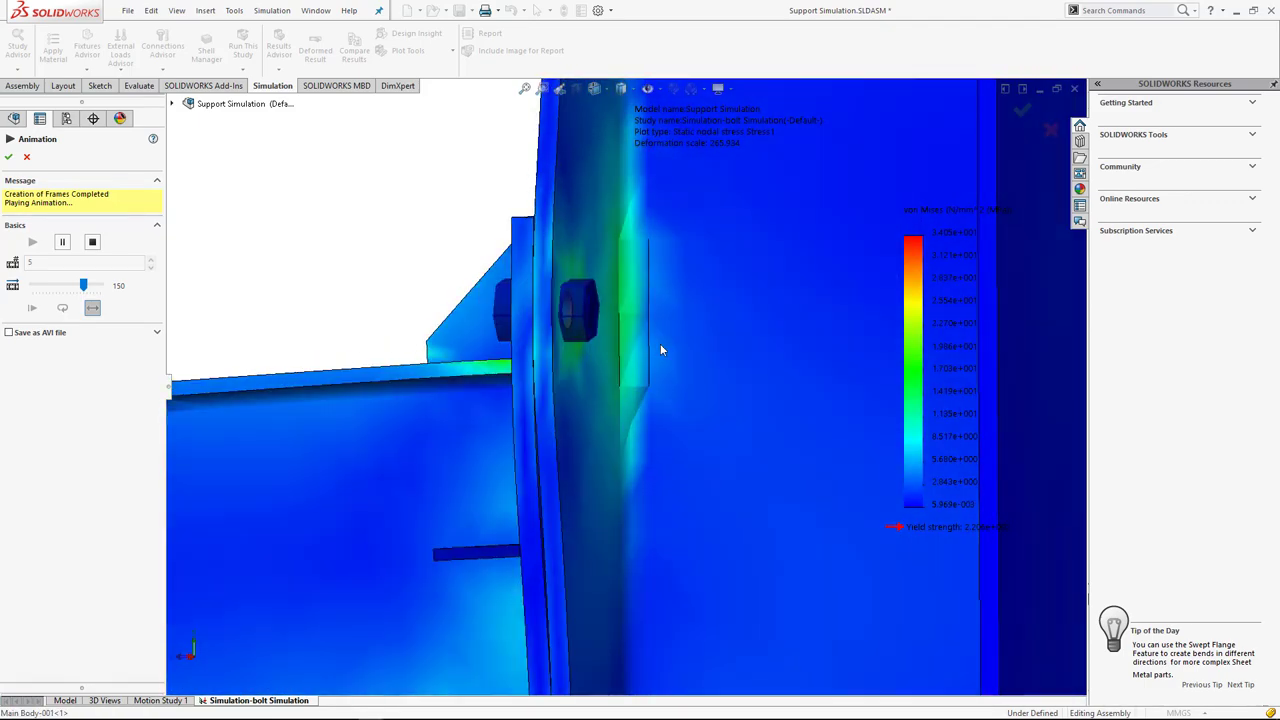
{"action": "scroll", "coordinate": [662, 358], "scroll_direction": "up", "scroll_amount": 3}
{"action": "scroll", "coordinate": [655, 390], "scroll_direction": "up", "scroll_amount": 3}
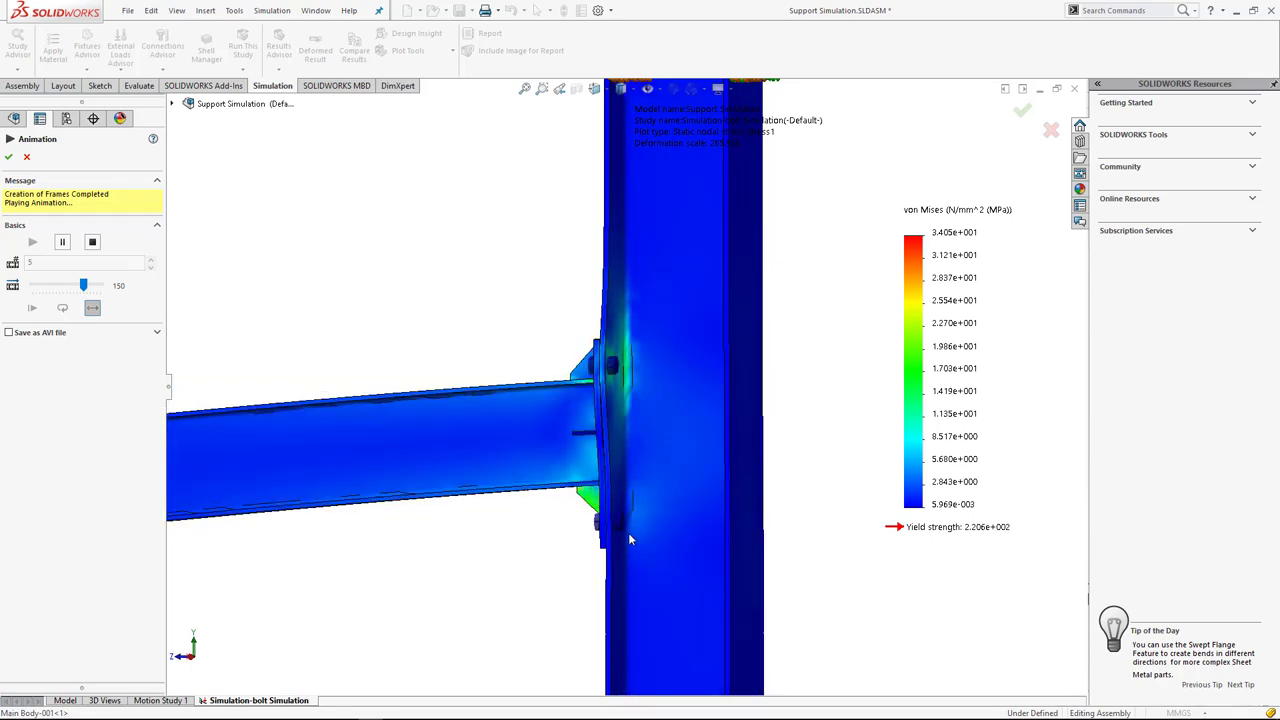
{"action": "scroll", "coordinate": [630, 470], "scroll_direction": "down", "scroll_amount": 5}
{"action": "scroll", "coordinate": [651, 417], "scroll_direction": "down", "scroll_amount": 3}
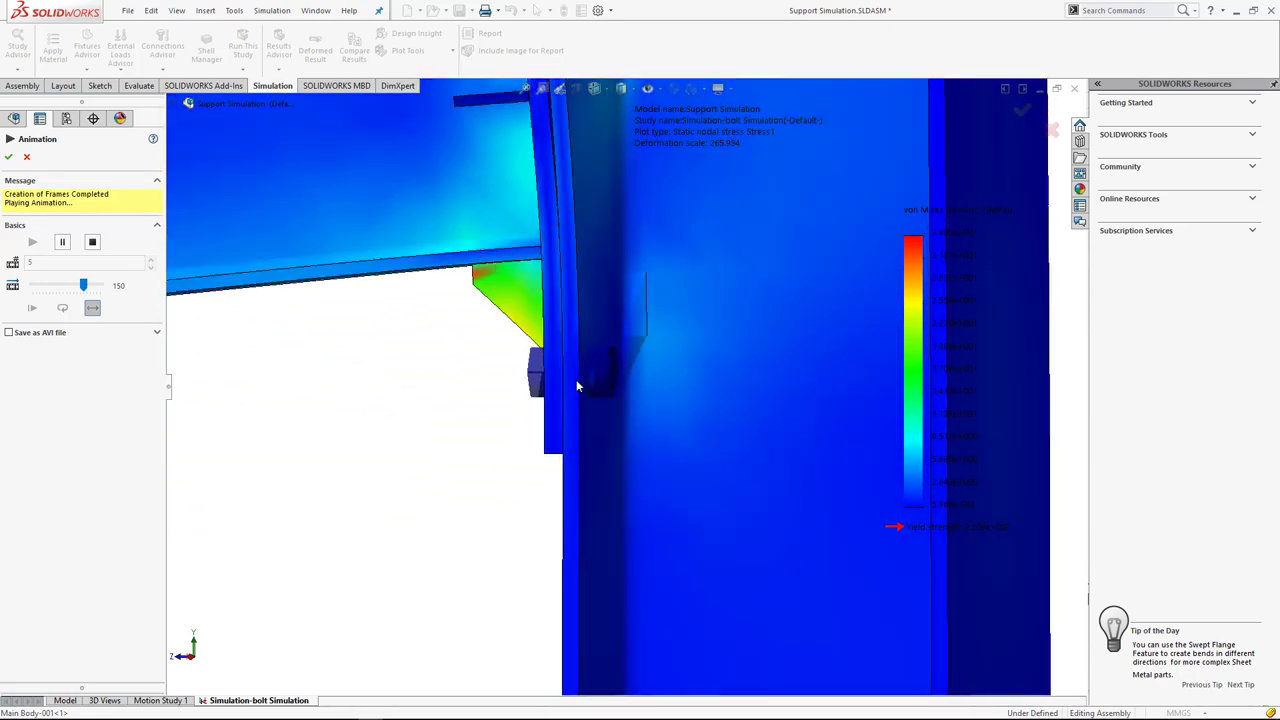
{"action": "scroll", "coordinate": [706, 384], "scroll_direction": "up", "scroll_amount": 5}
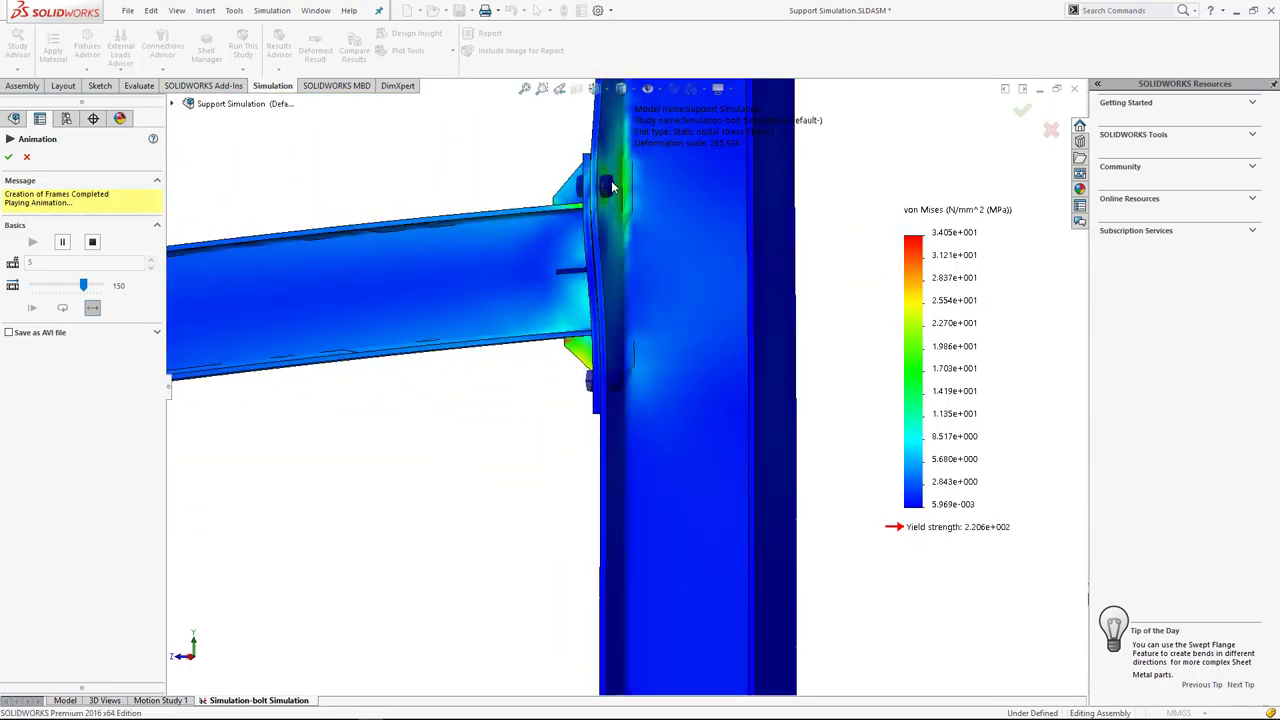
{"action": "scroll", "coordinate": [632, 214], "scroll_direction": "up", "scroll_amount": 5}
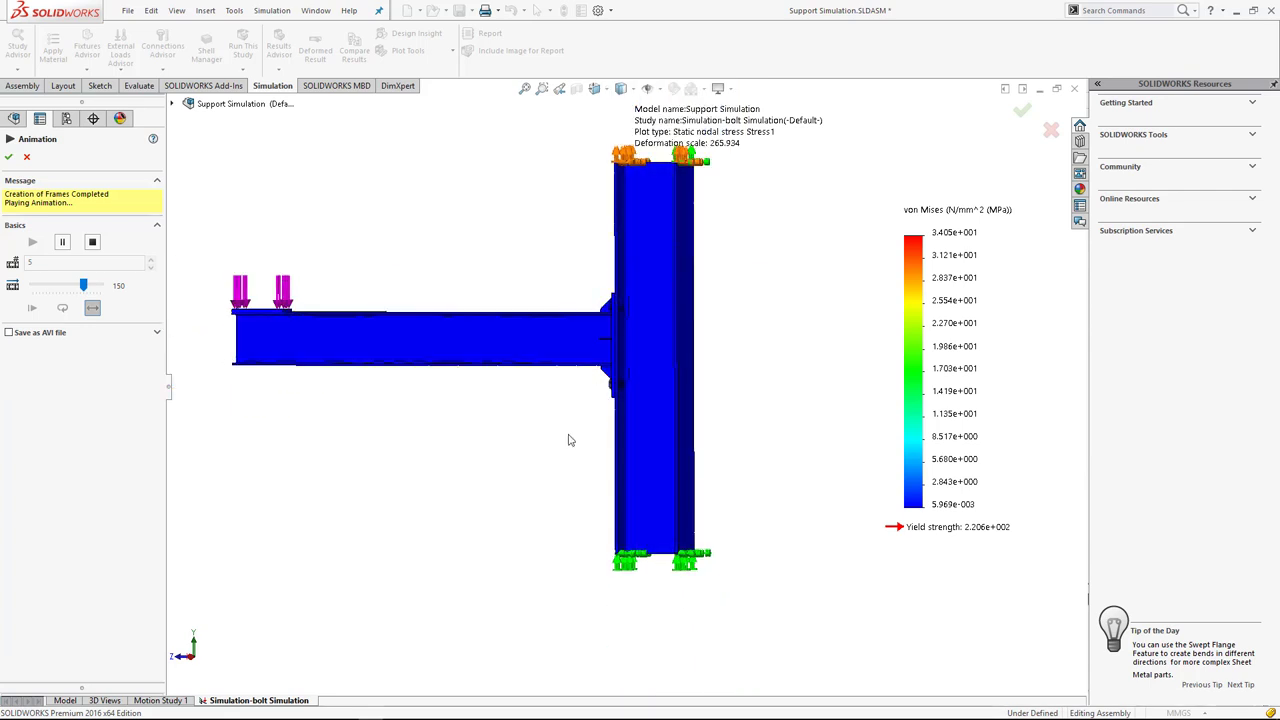
{"action": "middle_click_drag", "start_coordinate": [593, 432], "coordinate": [790, 434]}
{"action": "scroll", "coordinate": [539, 402], "scroll_direction": "down", "scroll_amount": 2}
{"action": "scroll", "coordinate": [539, 402], "scroll_direction": "down", "scroll_amount": 3}
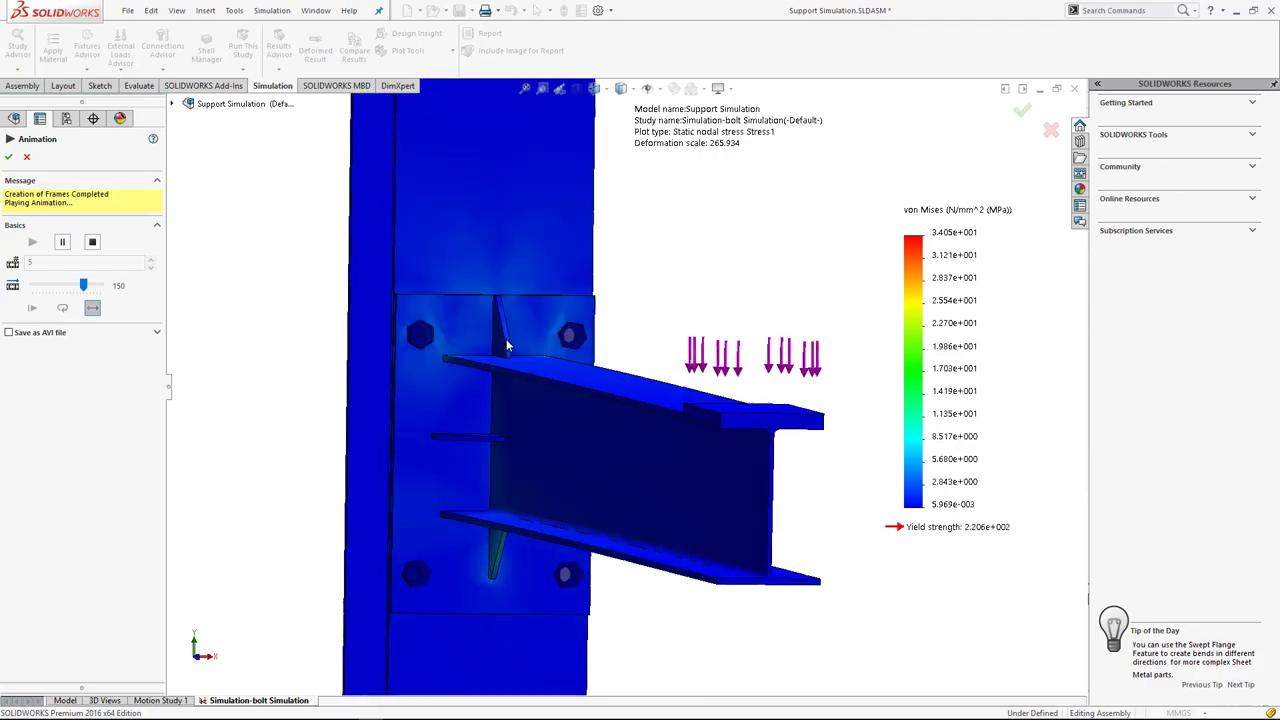
{"action": "scroll", "coordinate": [539, 402], "scroll_direction": "down", "scroll_amount": 3}
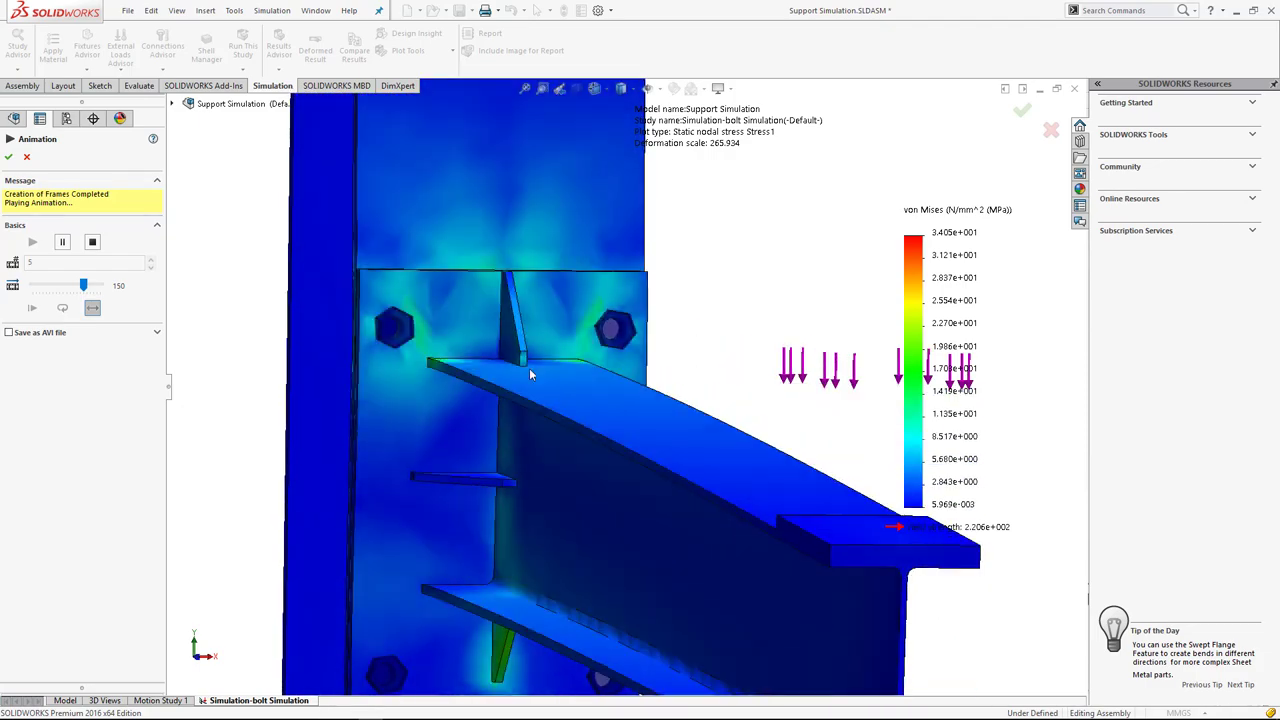
{"action": "scroll", "coordinate": [529, 368], "scroll_direction": "up", "scroll_amount": 2}
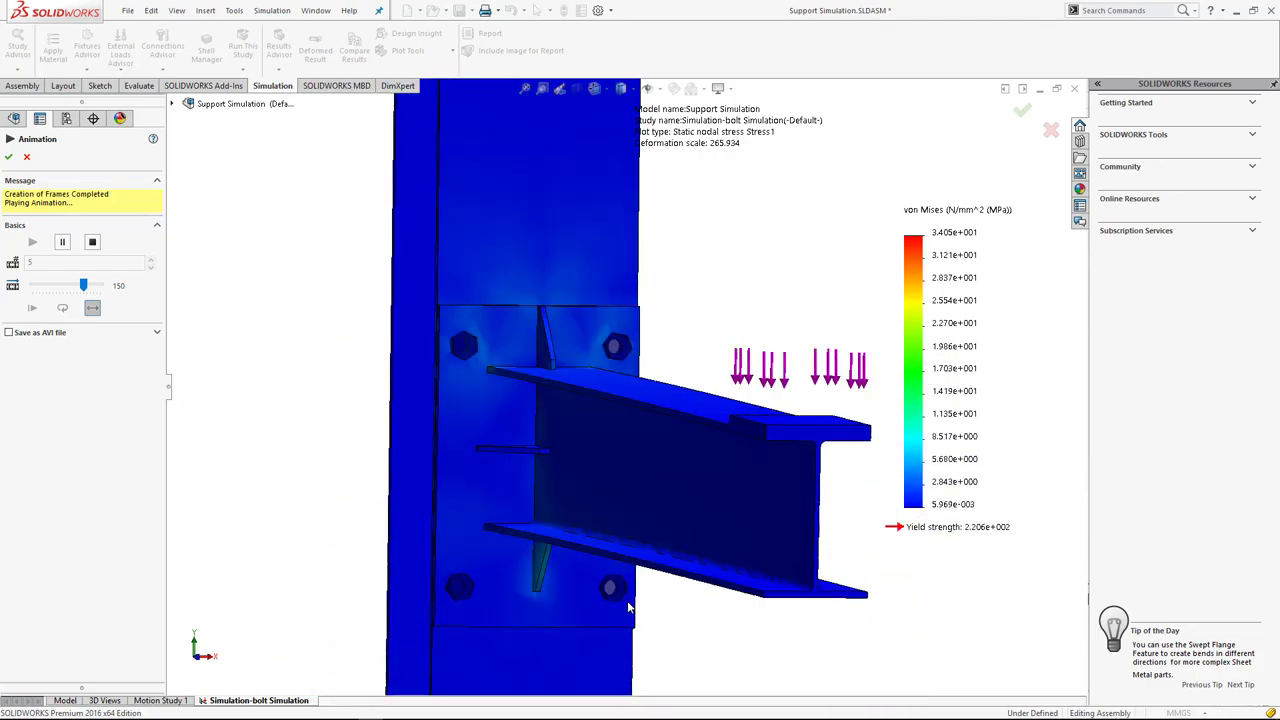
{"action": "key", "text": "ctrl+7"}
{"action": "scroll", "coordinate": [694, 337], "scroll_direction": "down", "scroll_amount": 2}
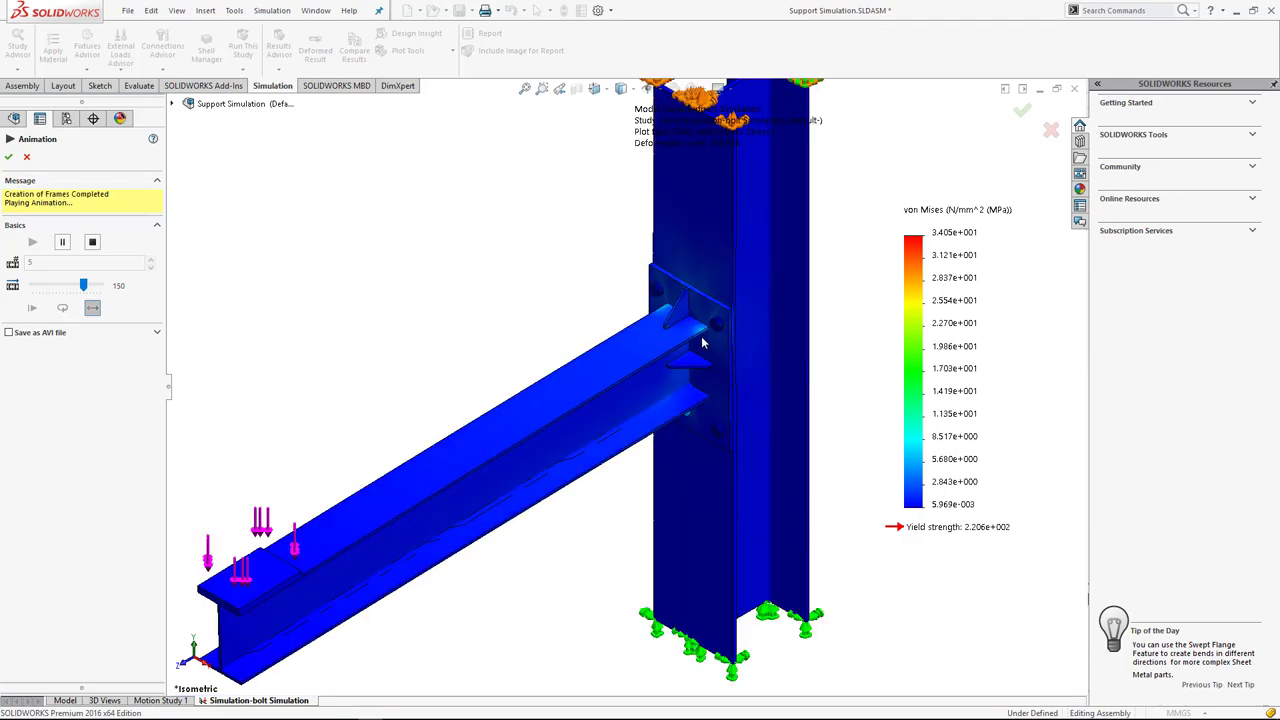
{"action": "scroll", "coordinate": [694, 337], "scroll_direction": "down", "scroll_amount": 4}
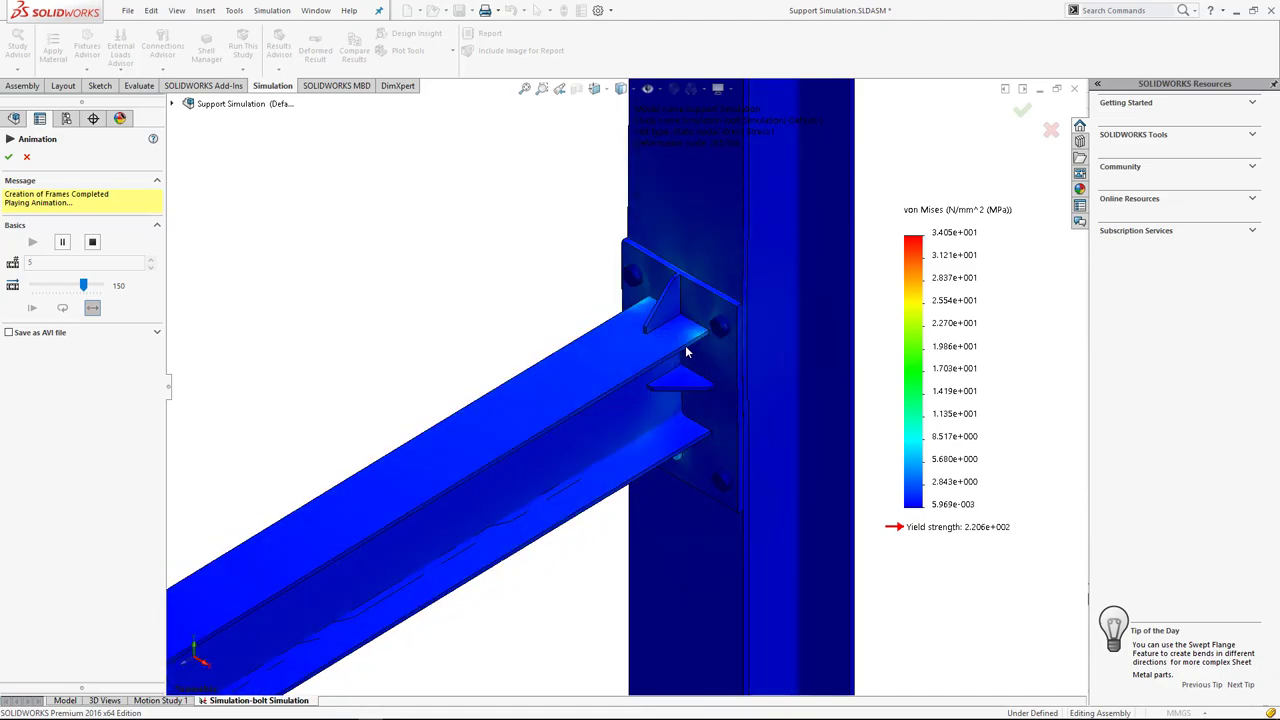
{"action": "scroll", "coordinate": [685, 345], "scroll_direction": "down", "scroll_amount": 2}
{"action": "scroll", "coordinate": [688, 355], "scroll_direction": "down", "scroll_amount": 2}
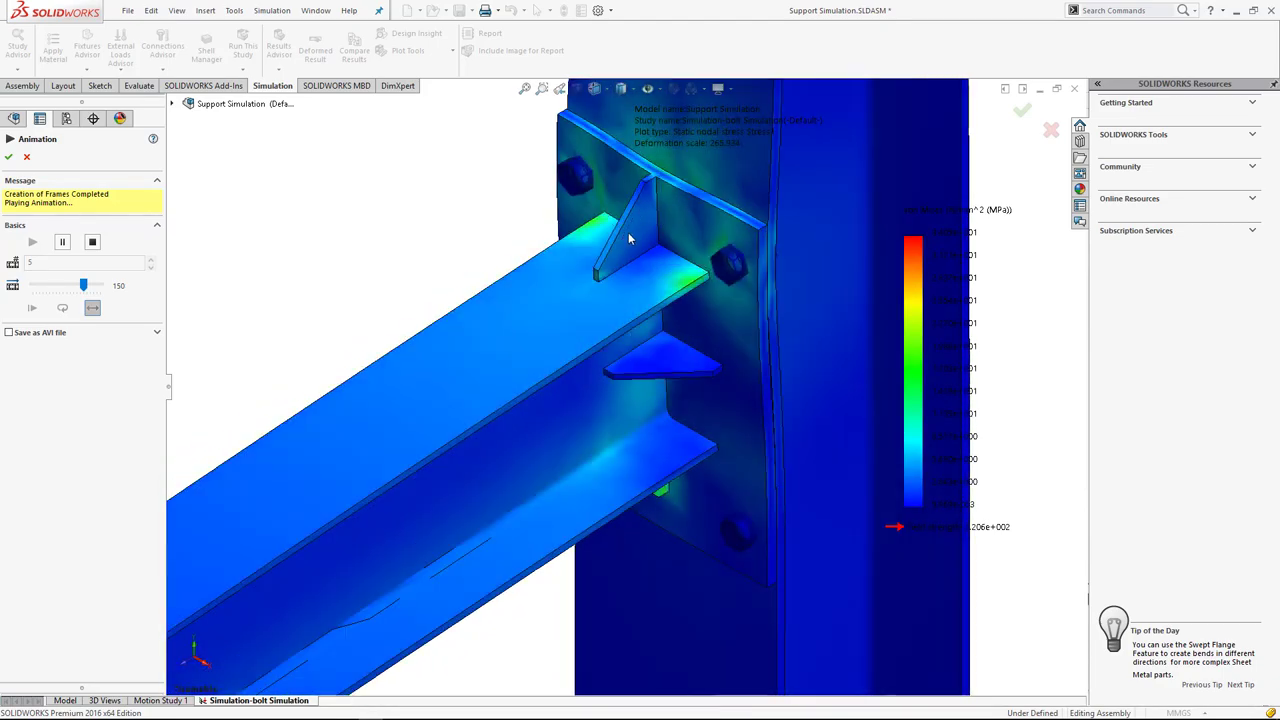
{"action": "scroll", "coordinate": [638, 290], "scroll_direction": "down", "scroll_amount": 2}
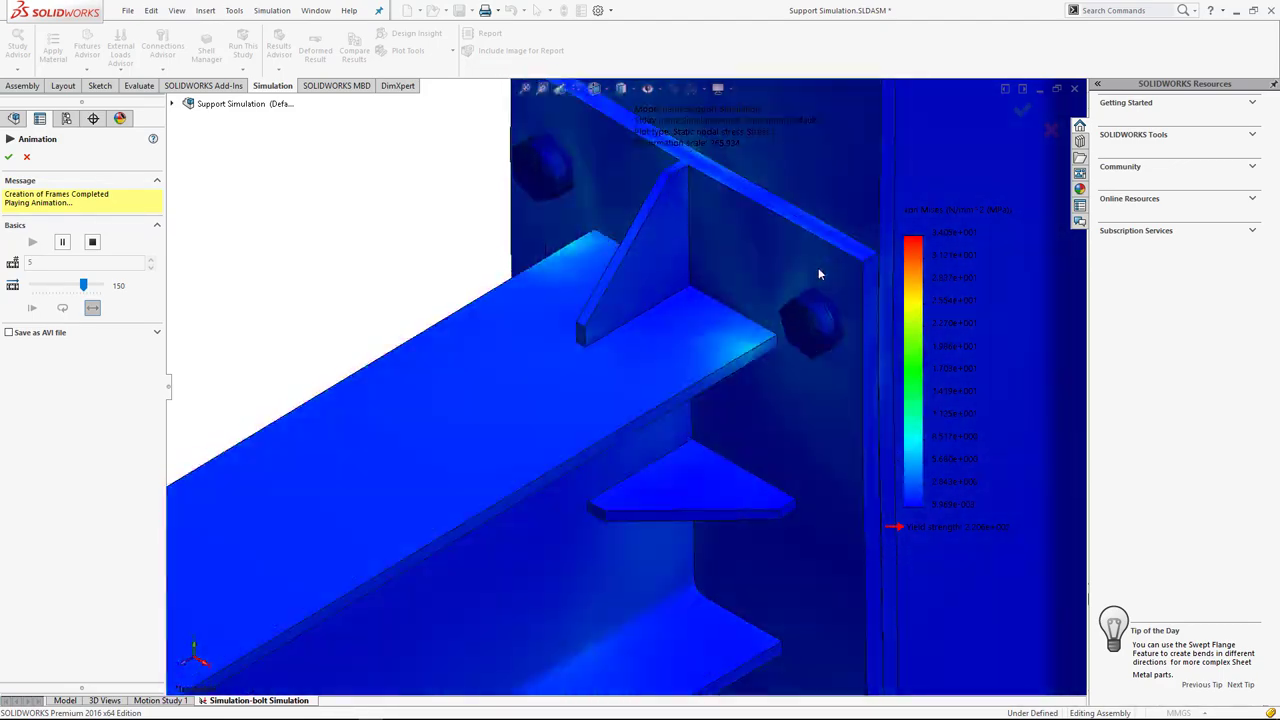
{"action": "scroll", "coordinate": [815, 268], "scroll_direction": "up", "scroll_amount": 2}
{"action": "scroll", "coordinate": [812, 267], "scroll_direction": "up", "scroll_amount": 3}
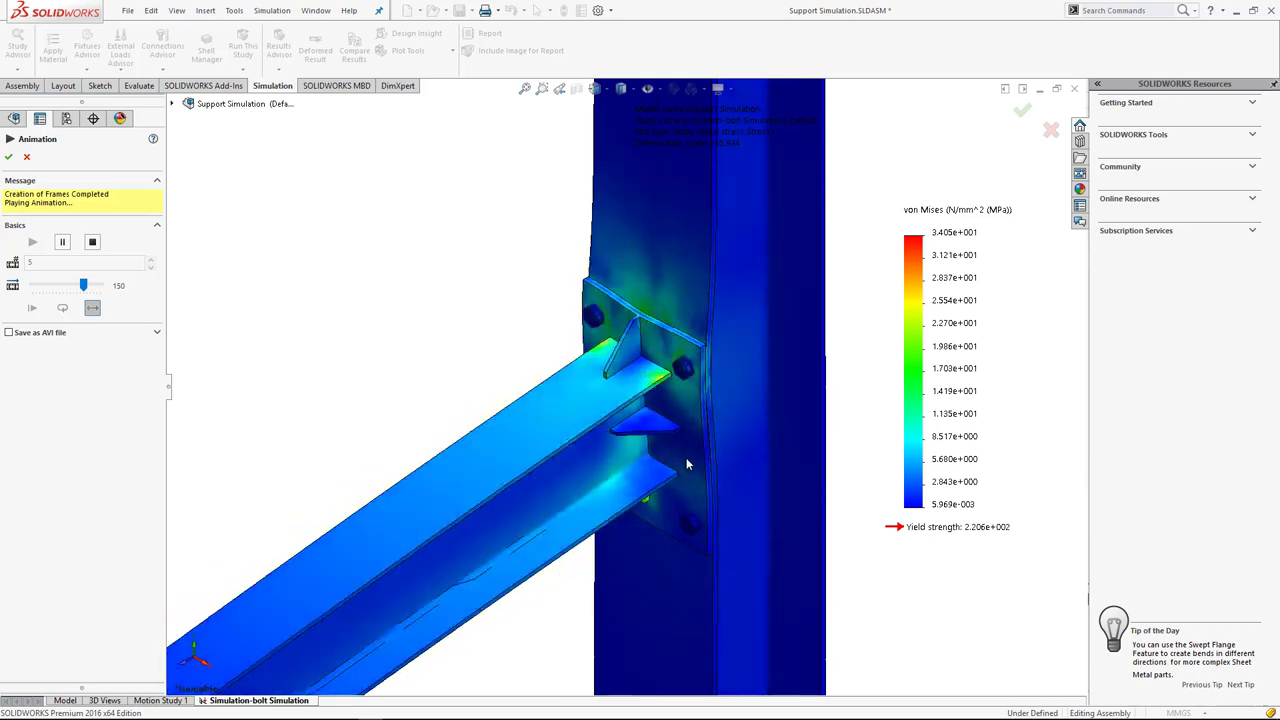
{"action": "scroll", "coordinate": [686, 457], "scroll_direction": "up", "scroll_amount": 2}
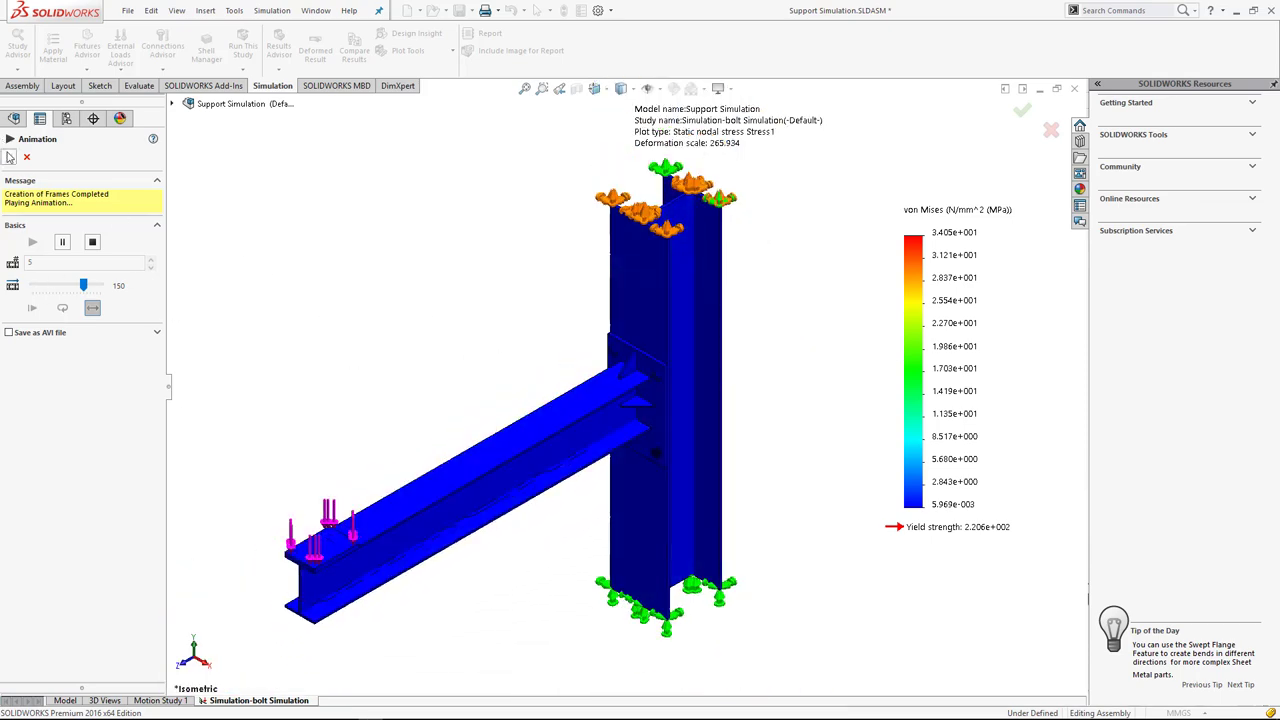
Close the animation and create a Pin/Bolt Check plot rating all four bolts OK.
{"action": "key", "text": "Escape"}
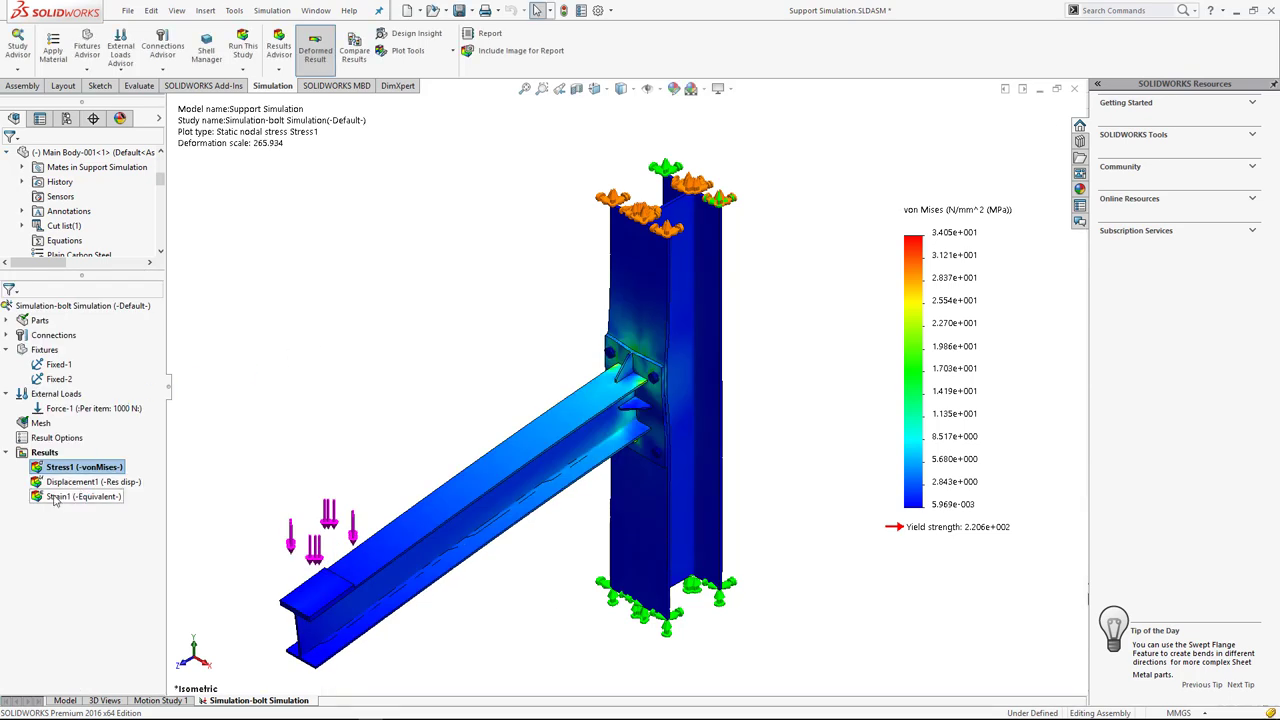
{"action": "right_click", "coordinate": [44, 452]}
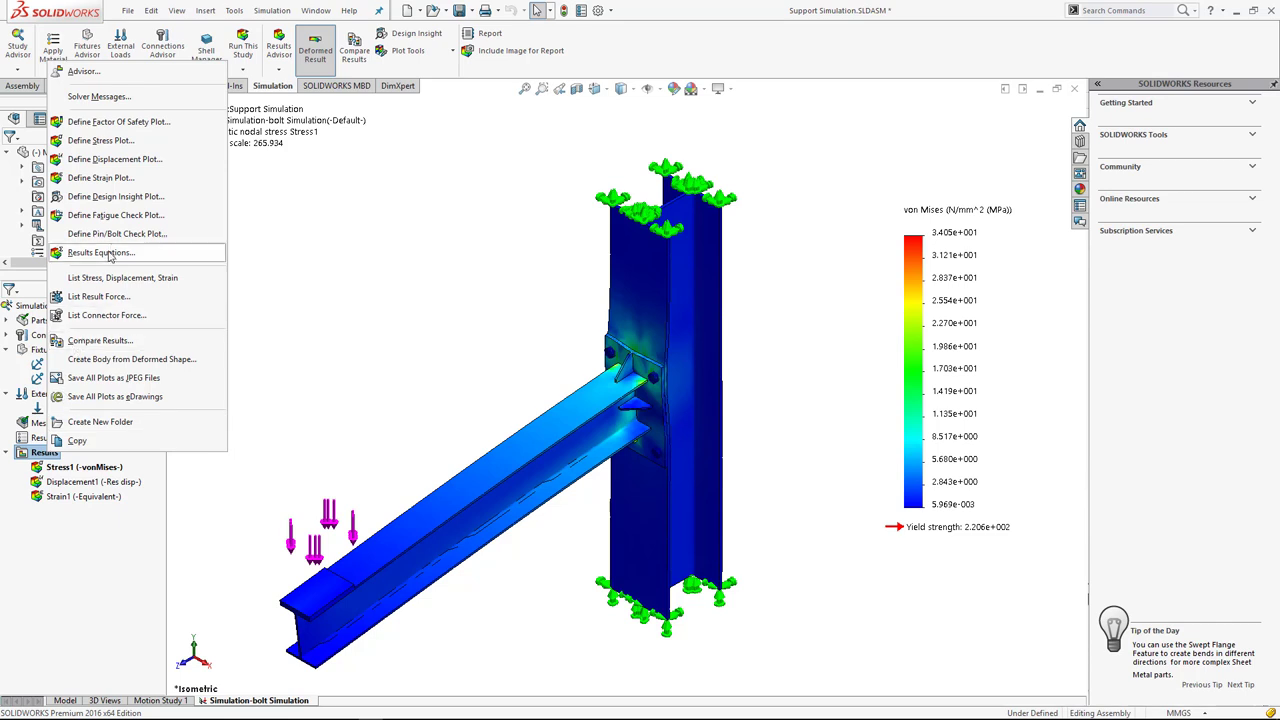
{"action": "left_click", "coordinate": [112, 238]}
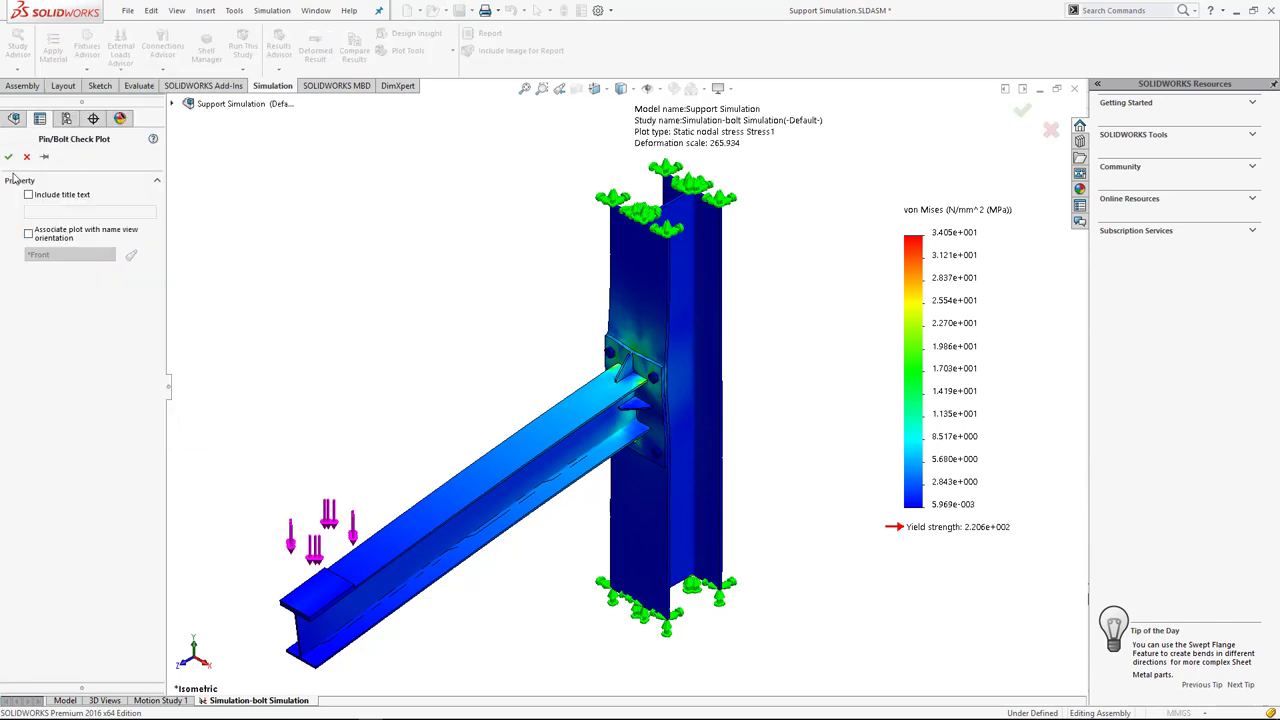
{"action": "left_click", "coordinate": [8, 158]}
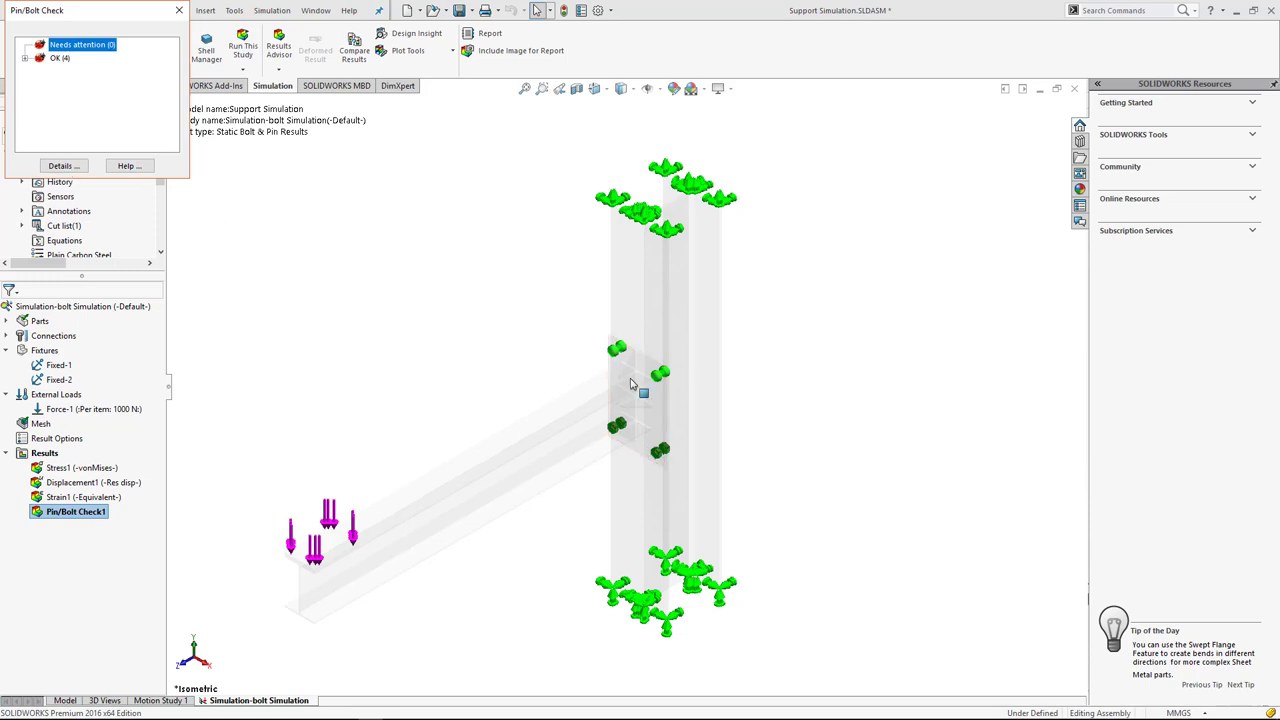
{"action": "scroll", "coordinate": [636, 382], "scroll_direction": "down", "scroll_amount": 2}
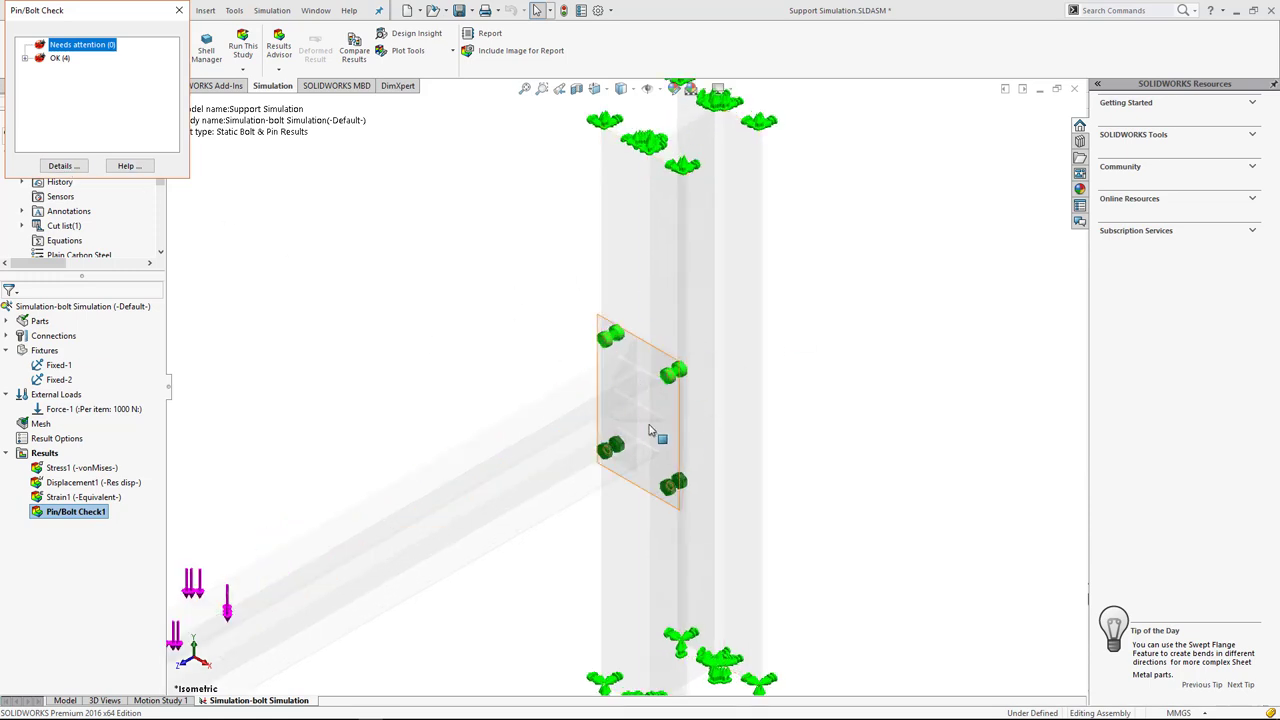
{"action": "scroll", "coordinate": [633, 395], "scroll_direction": "up", "scroll_amount": 2}
Review the safety factors of Counterbore with Nut-1 through Nut-4, then list connector forces.
{"action": "left_click", "coordinate": [25, 58]}
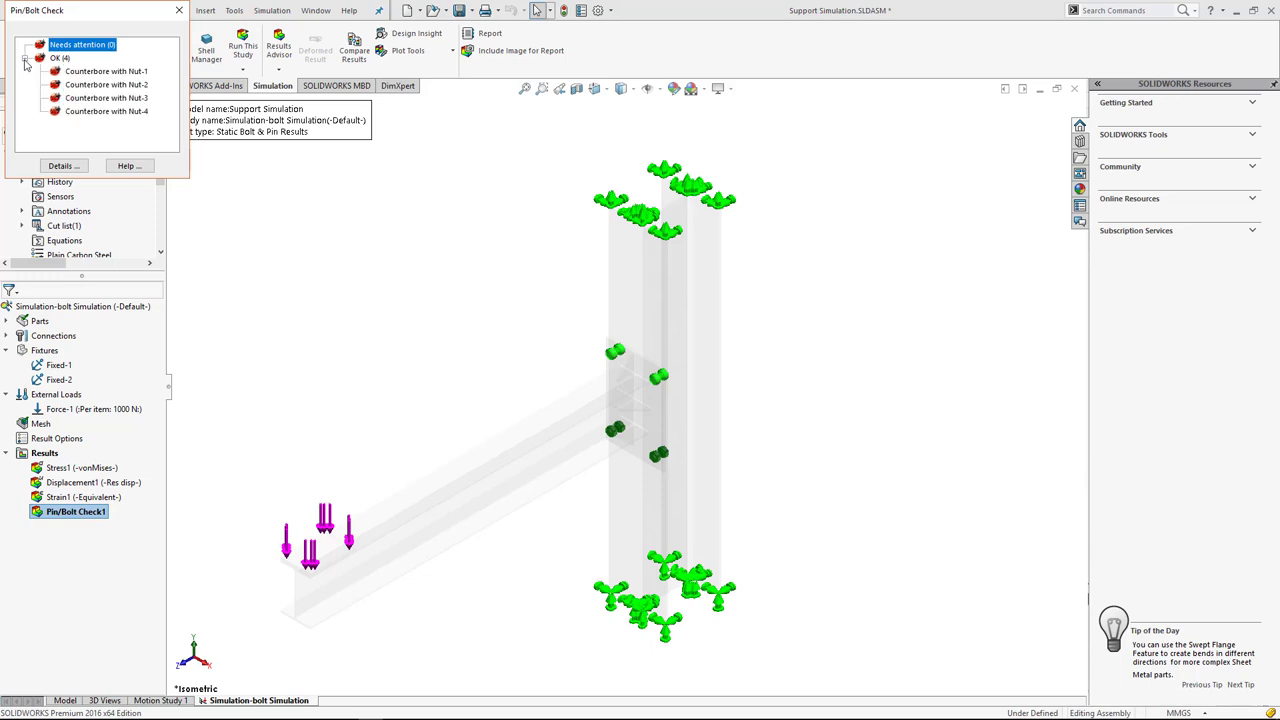
{"action": "left_click", "coordinate": [81, 73]}
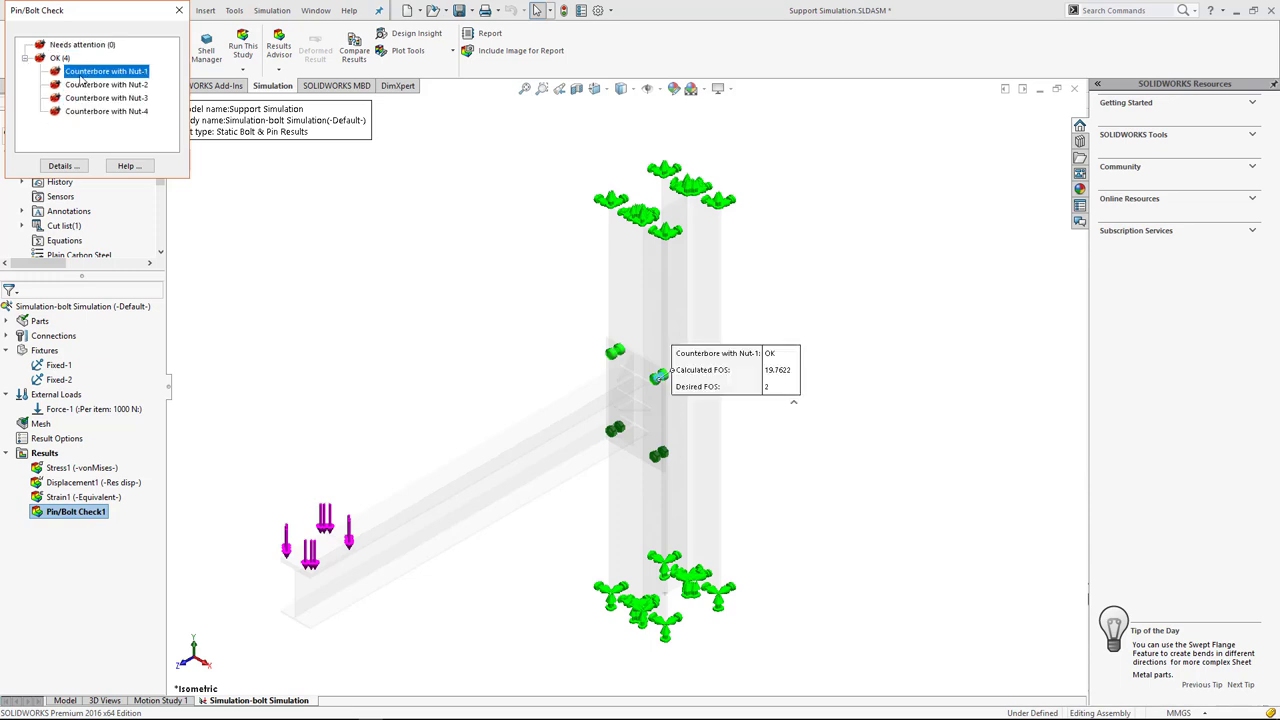
{"action": "left_click", "coordinate": [90, 86]}
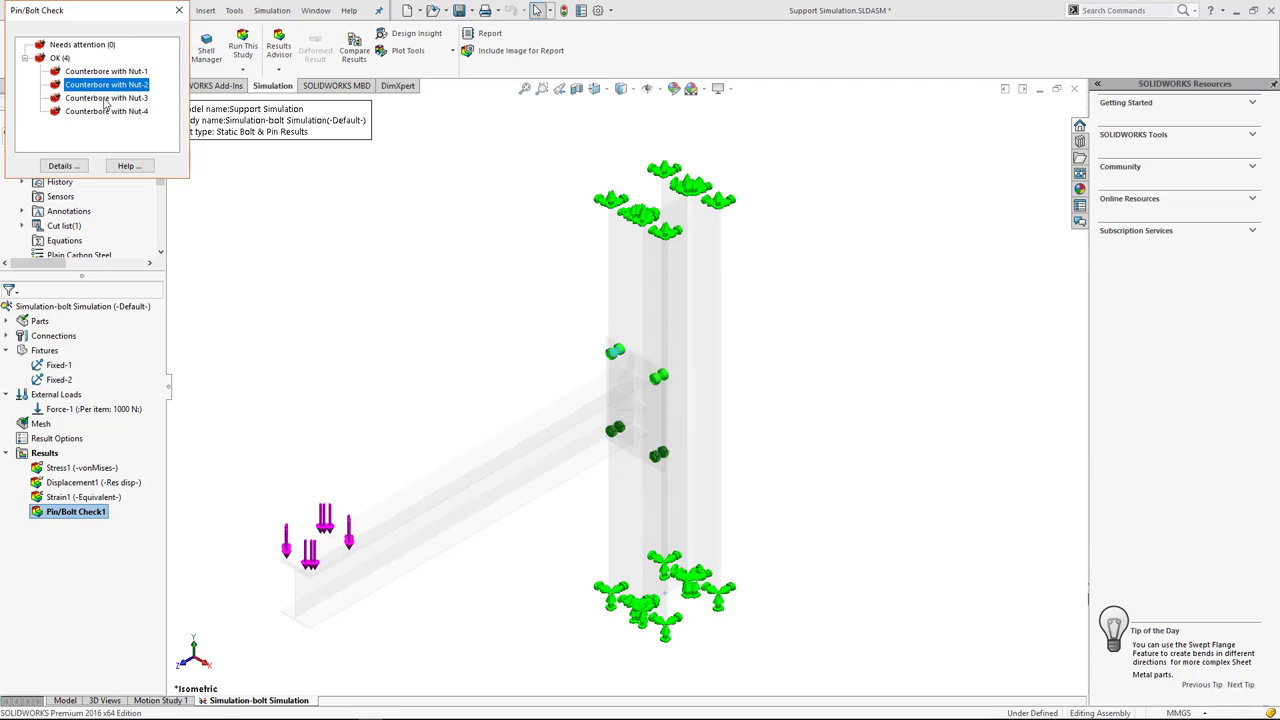
{"action": "left_click", "coordinate": [104, 99]}
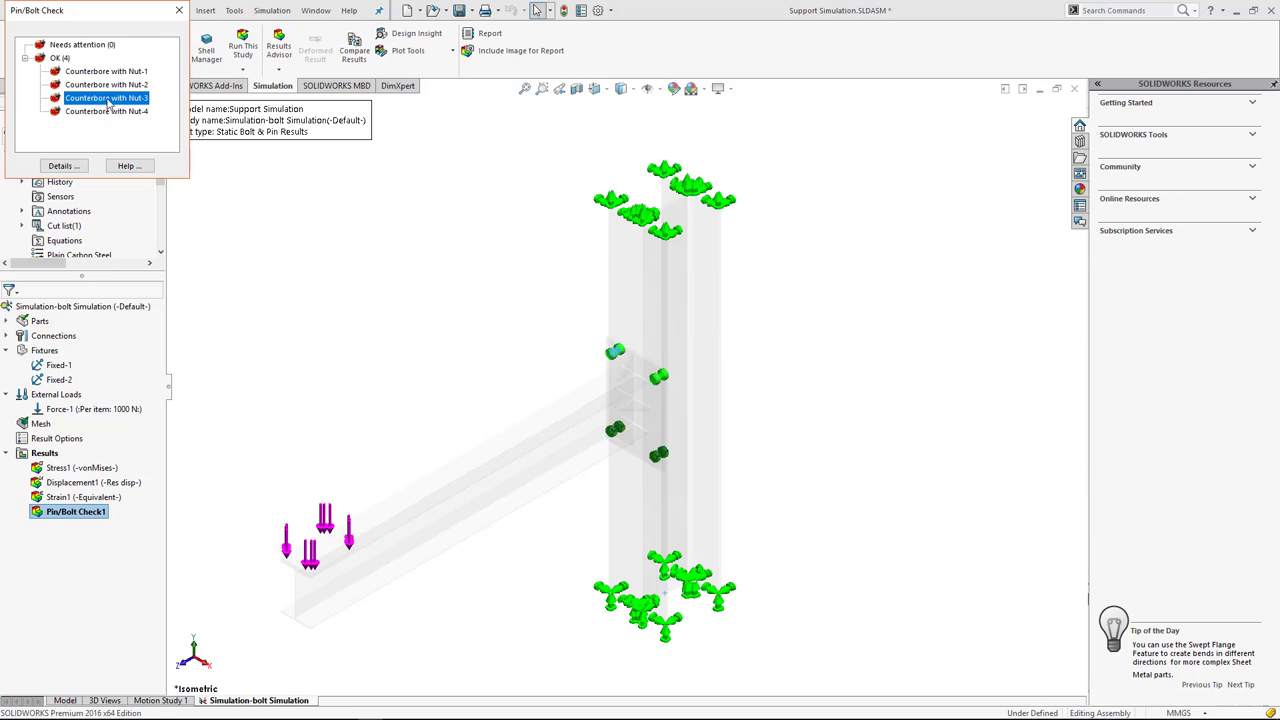
{"action": "left_click", "coordinate": [106, 111]}
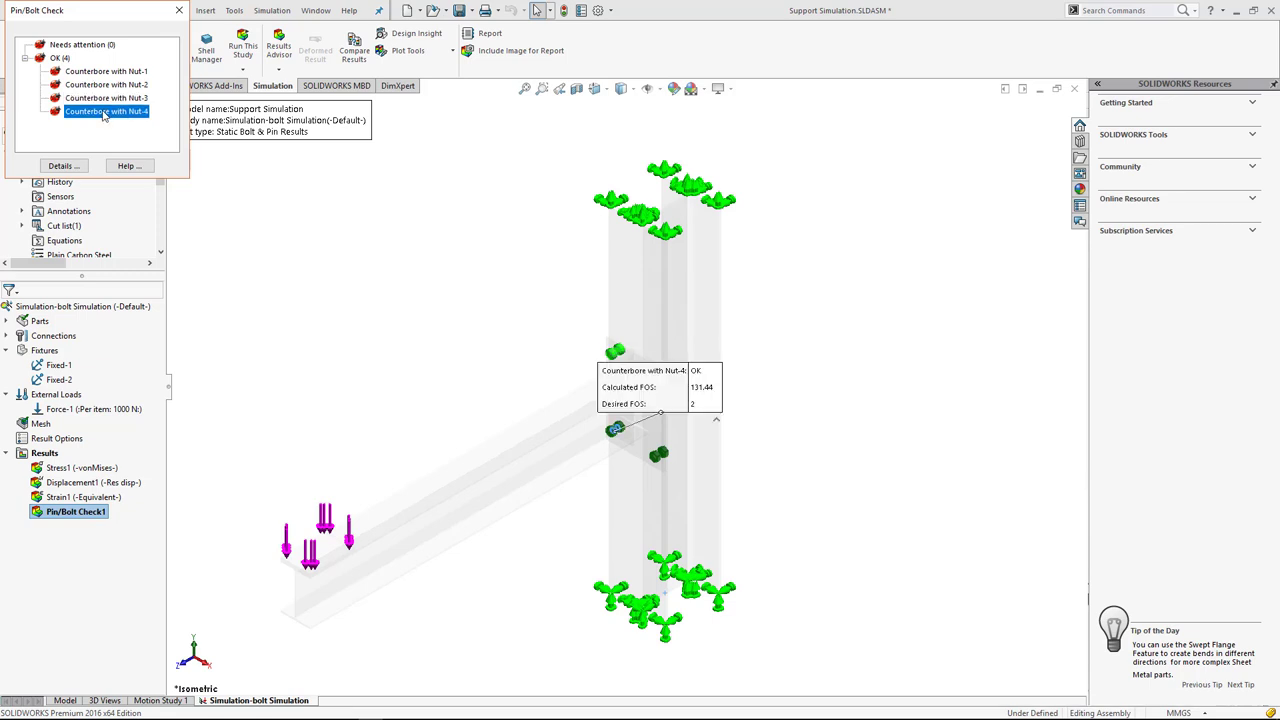
{"action": "left_click", "coordinate": [62, 166]}
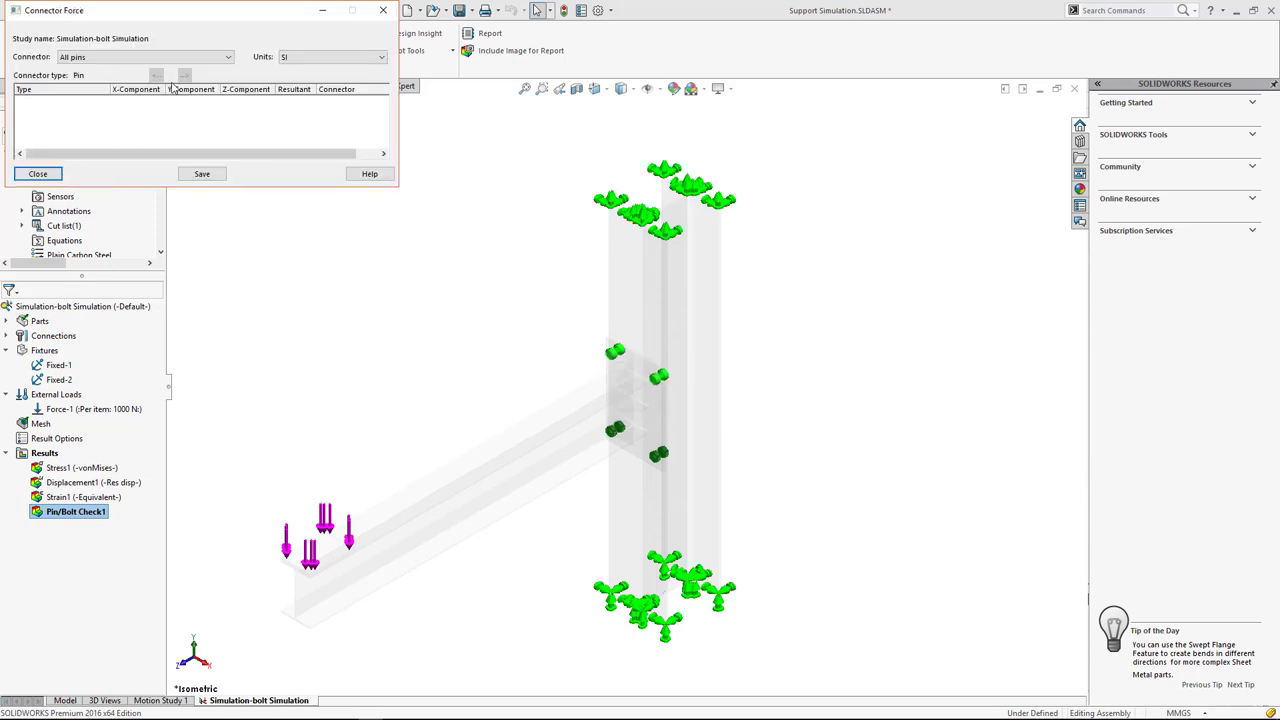
List connector forces for all connectors, then for Counterbore with Nut-1 only.
{"action": "left_click_drag", "start_coordinate": [193, 17], "coordinate": [350, 200]}
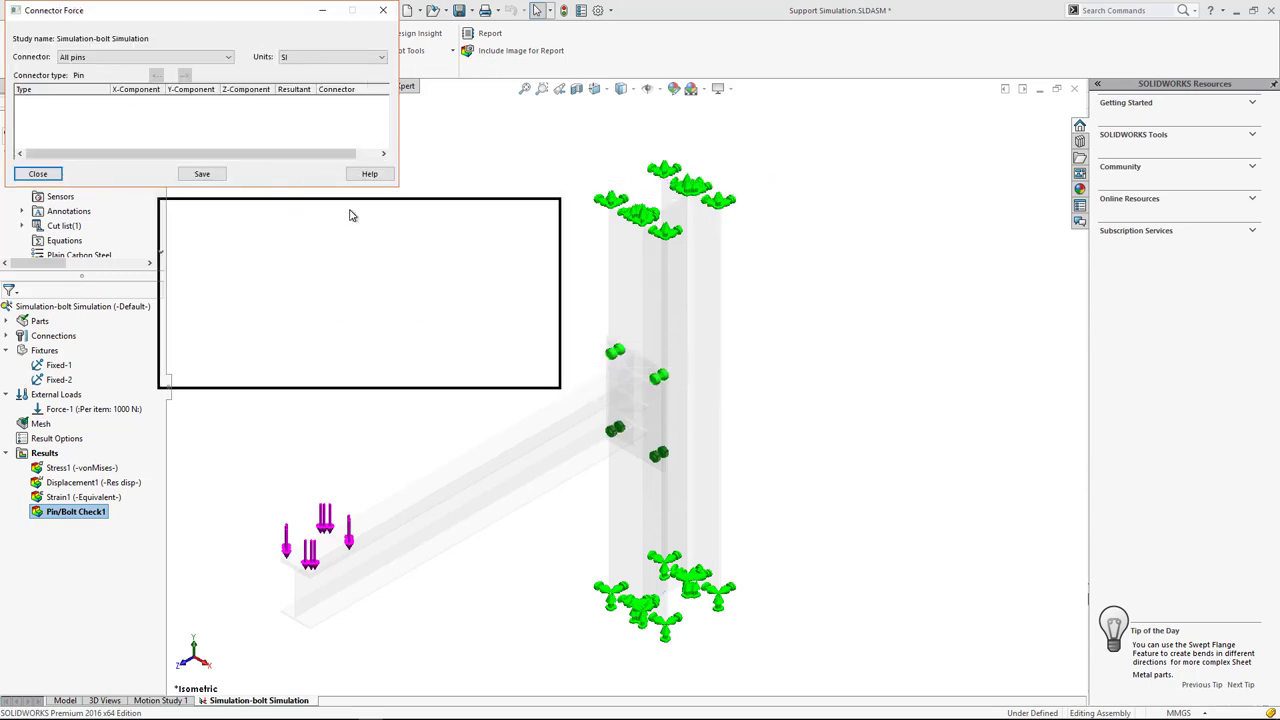
{"action": "left_click", "coordinate": [236, 240]}
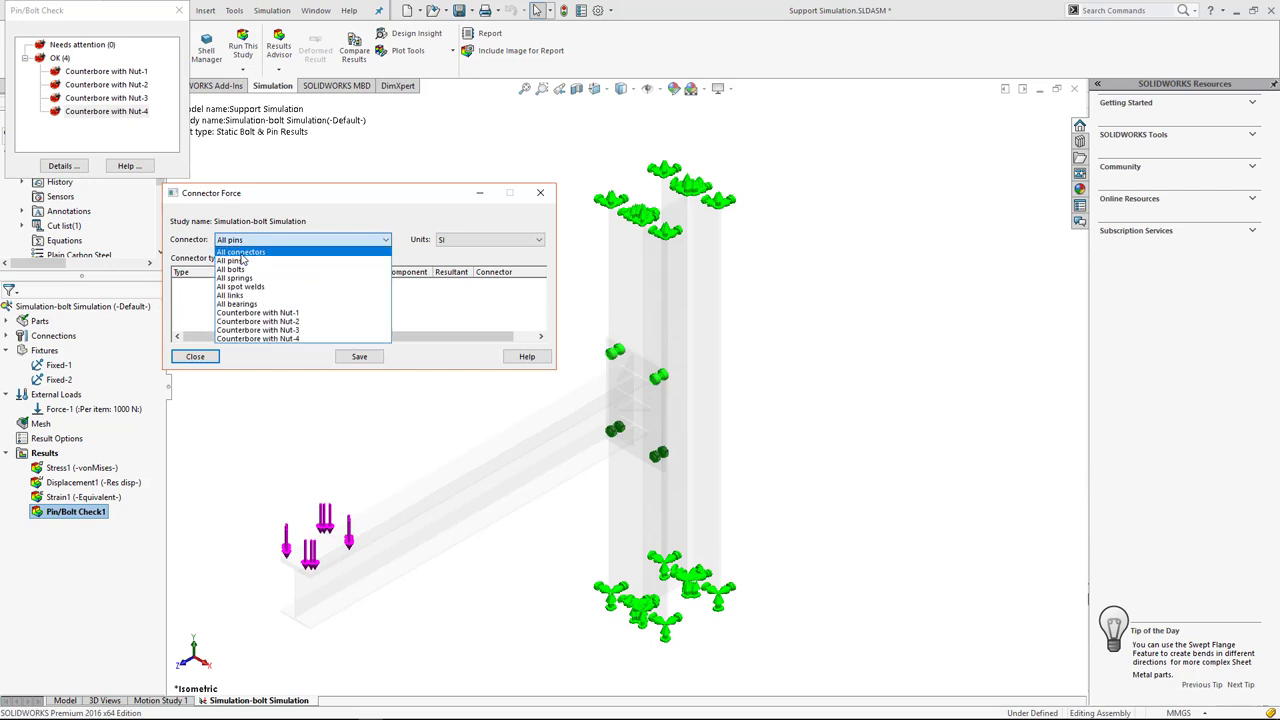
{"action": "left_click", "coordinate": [240, 252]}
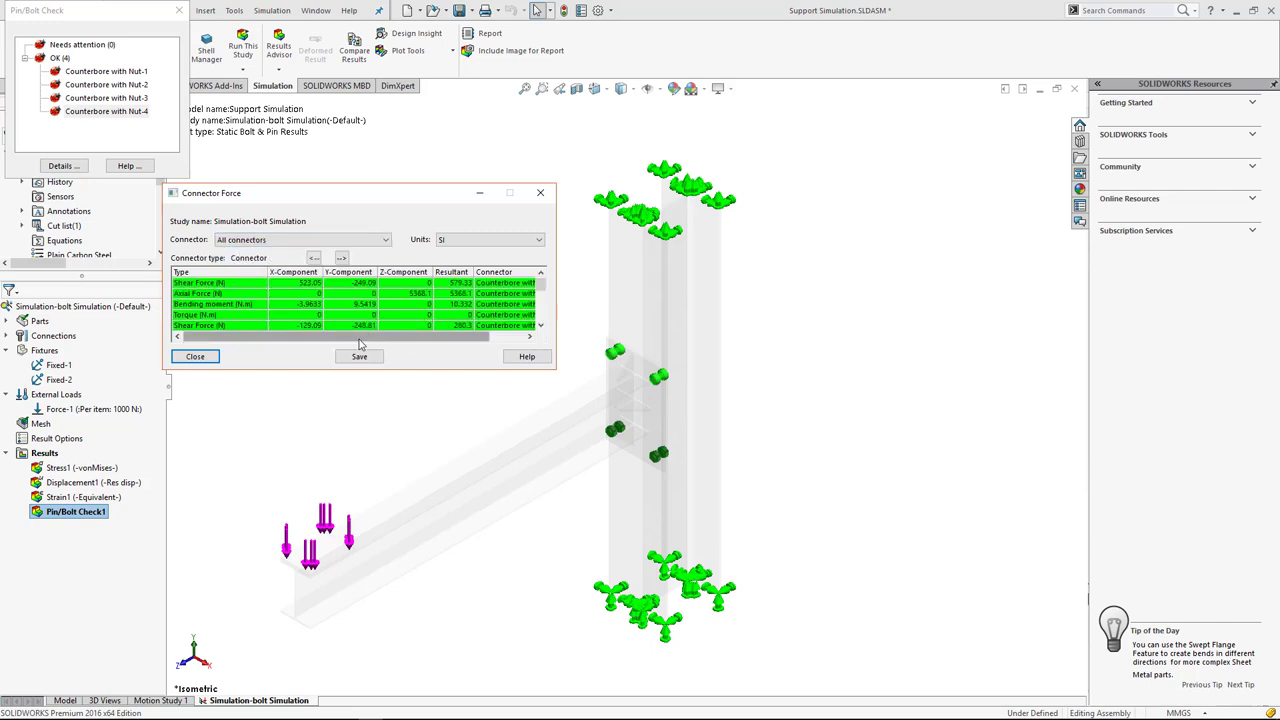
{"action": "left_click_drag", "start_coordinate": [360, 344], "coordinate": [428, 345]}
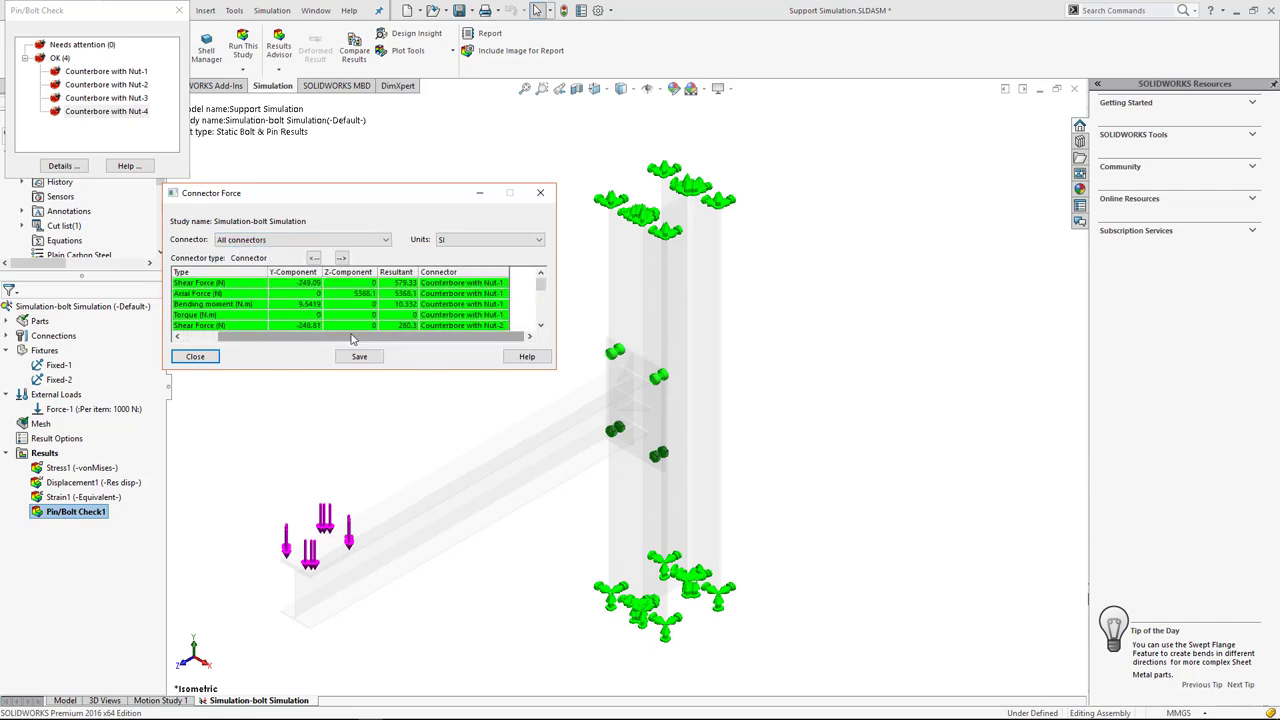
{"action": "left_click_drag", "start_coordinate": [318, 343], "coordinate": [292, 343]}
{"action": "left_click", "coordinate": [300, 240]}
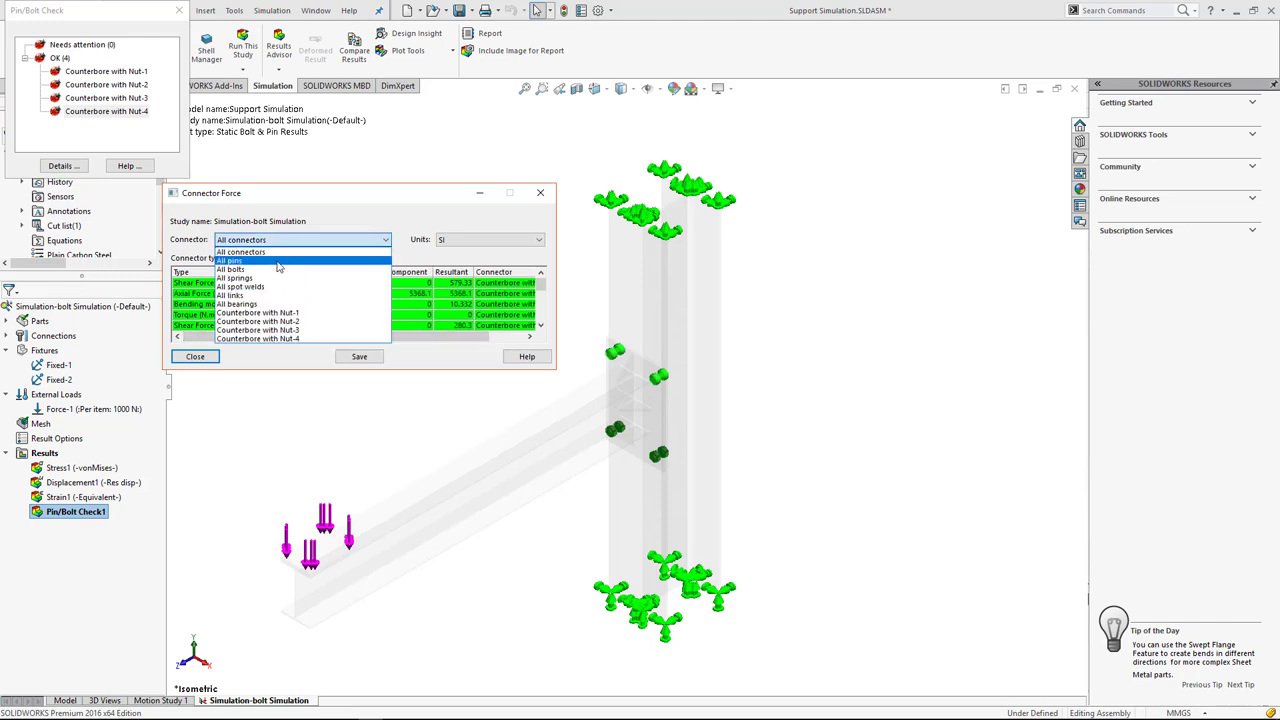
{"action": "left_click", "coordinate": [330, 313]}
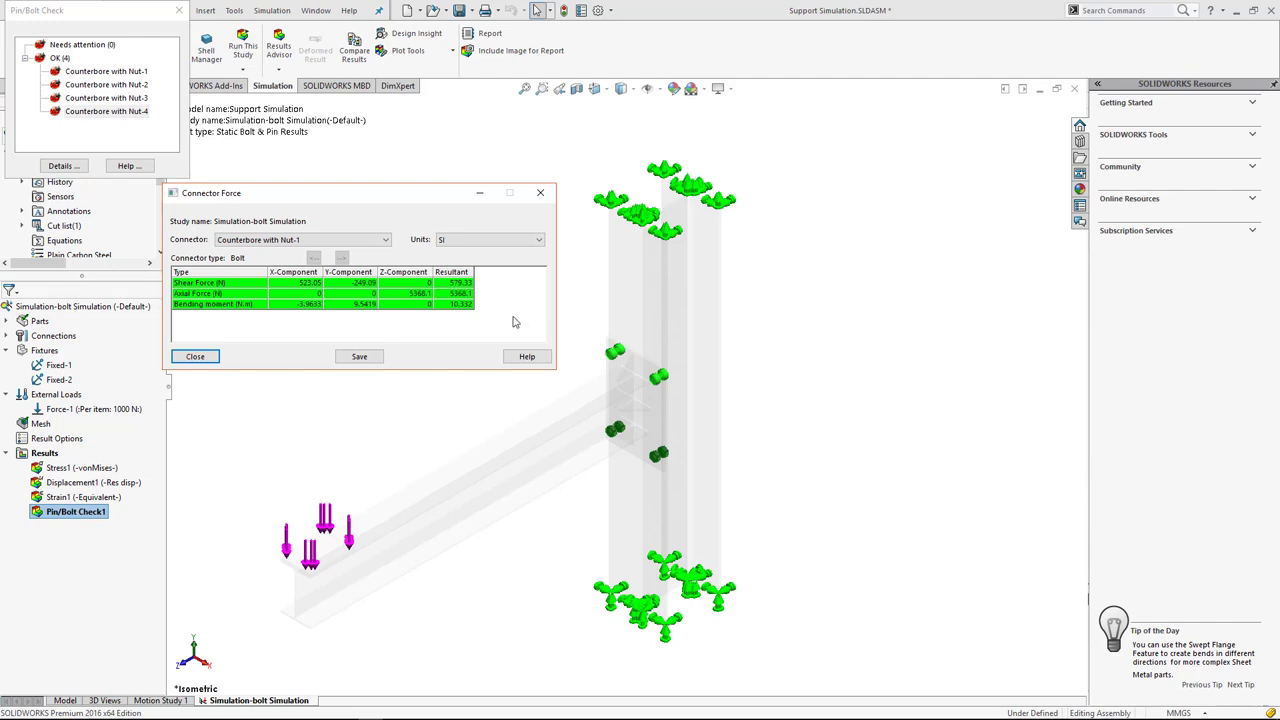
Check each bolt's safety factor, ending on Counterbore with Nut-1, and cancel the CSV export.
{"action": "left_click", "coordinate": [108, 72]}
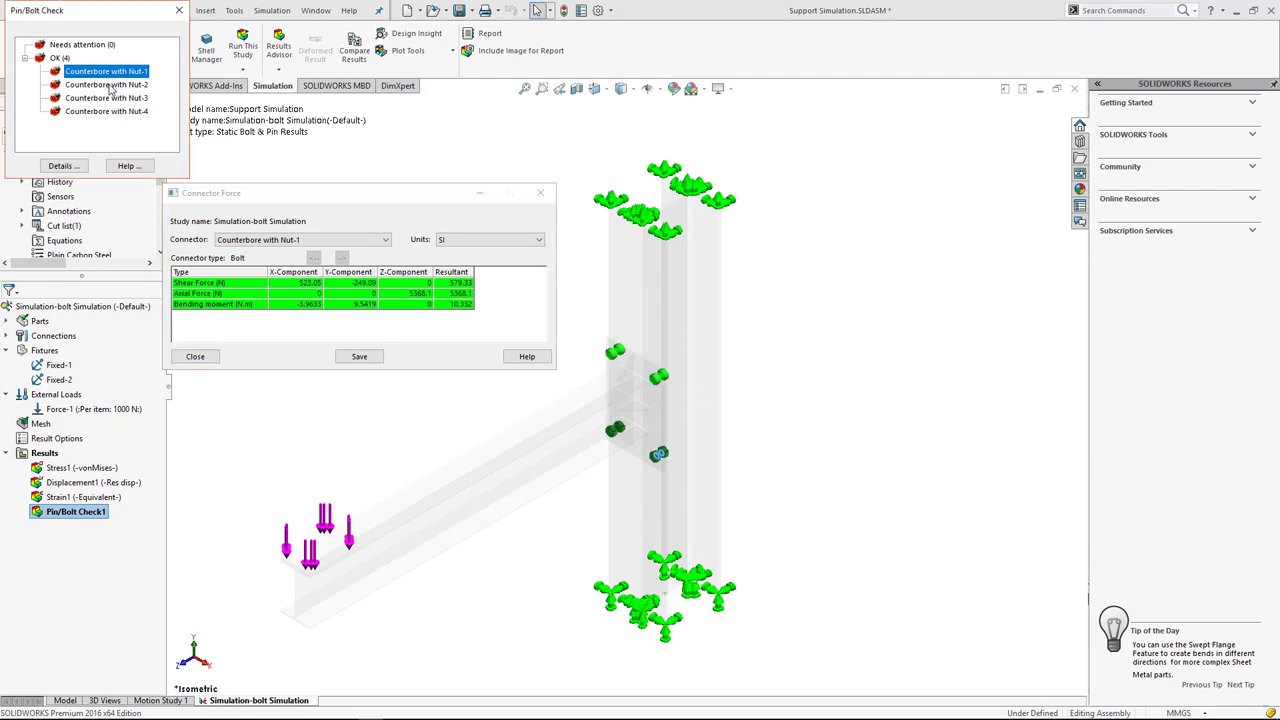
{"action": "left_click", "coordinate": [110, 86]}
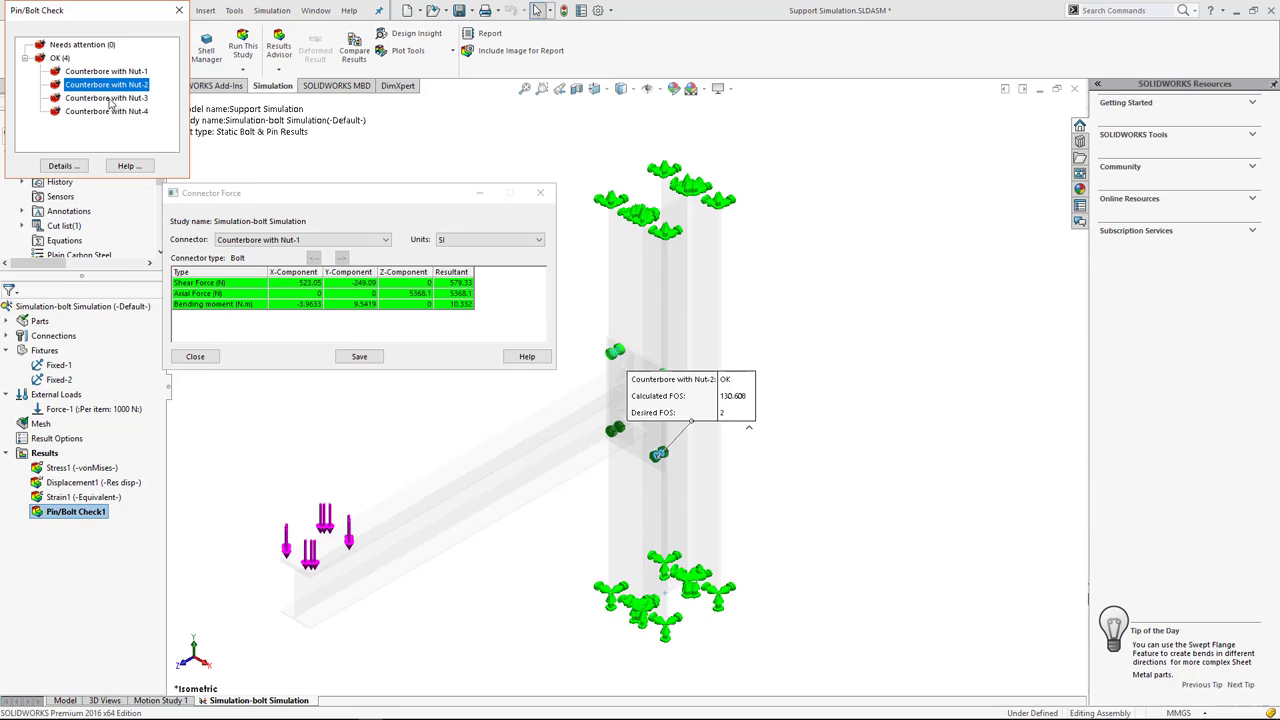
{"action": "left_click", "coordinate": [110, 98]}
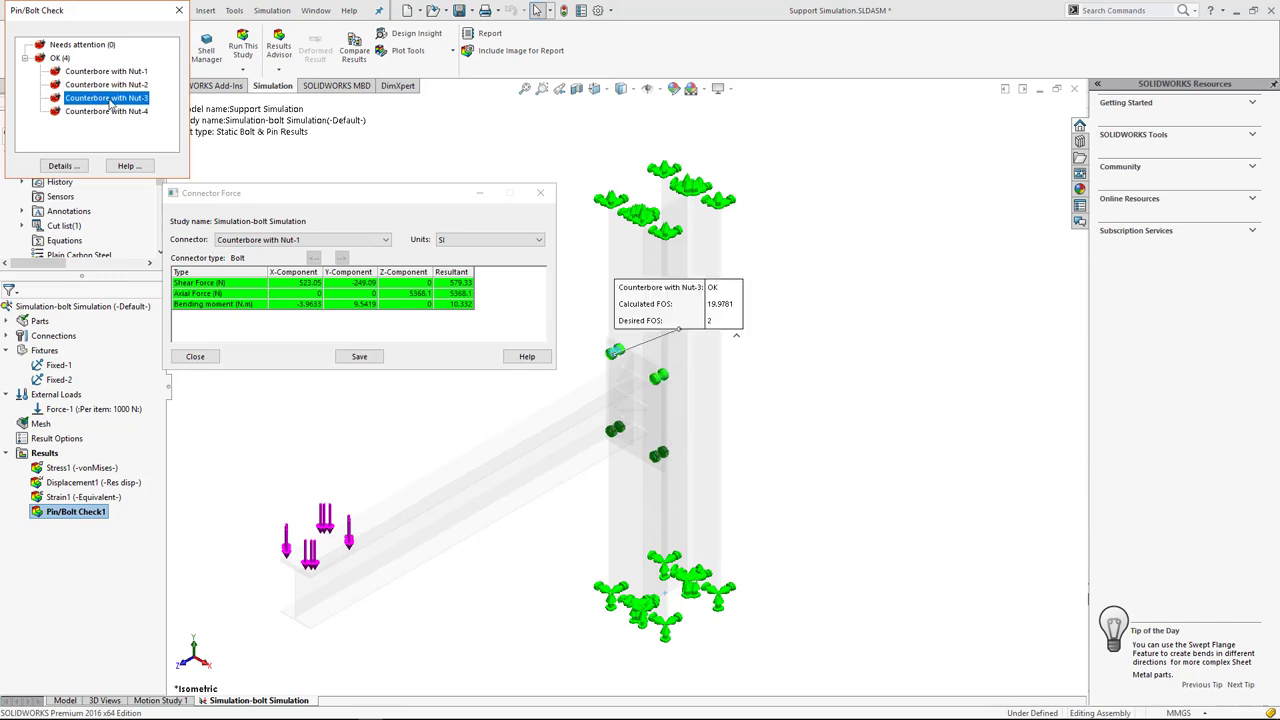
{"action": "left_click", "coordinate": [103, 72]}
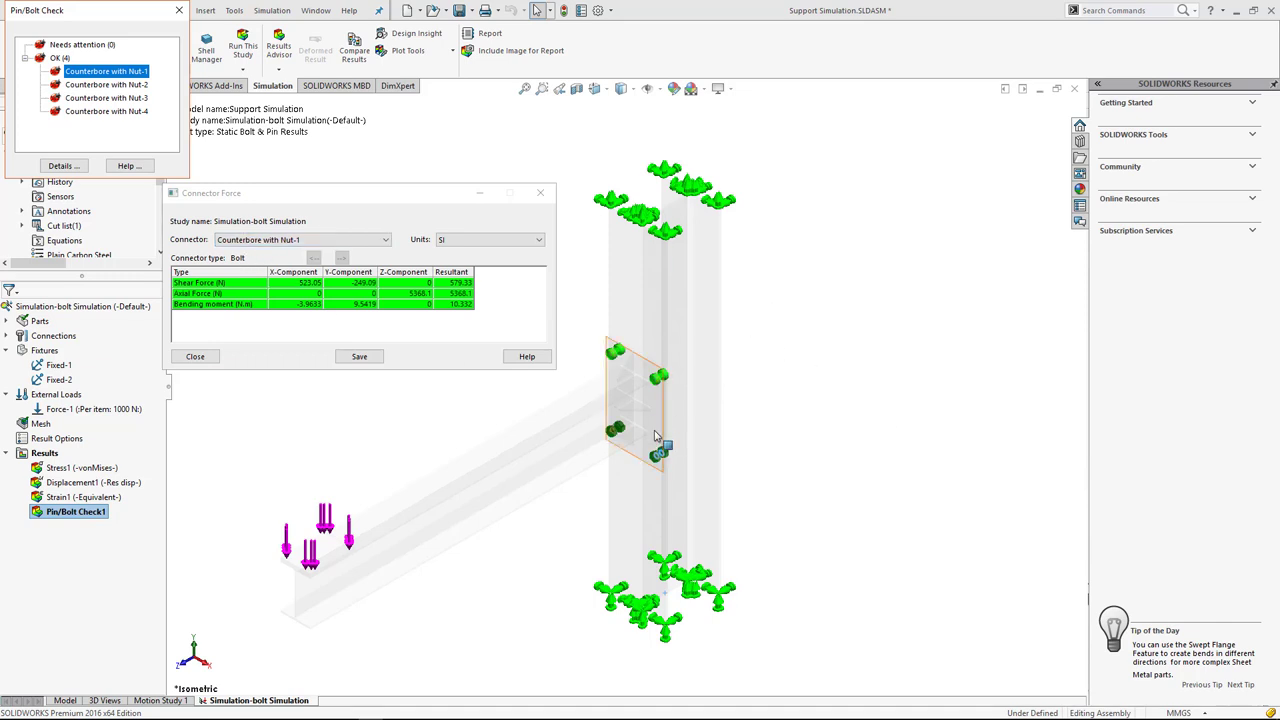
{"action": "left_click", "coordinate": [112, 75]}
{"action": "left_click", "coordinate": [359, 356]}
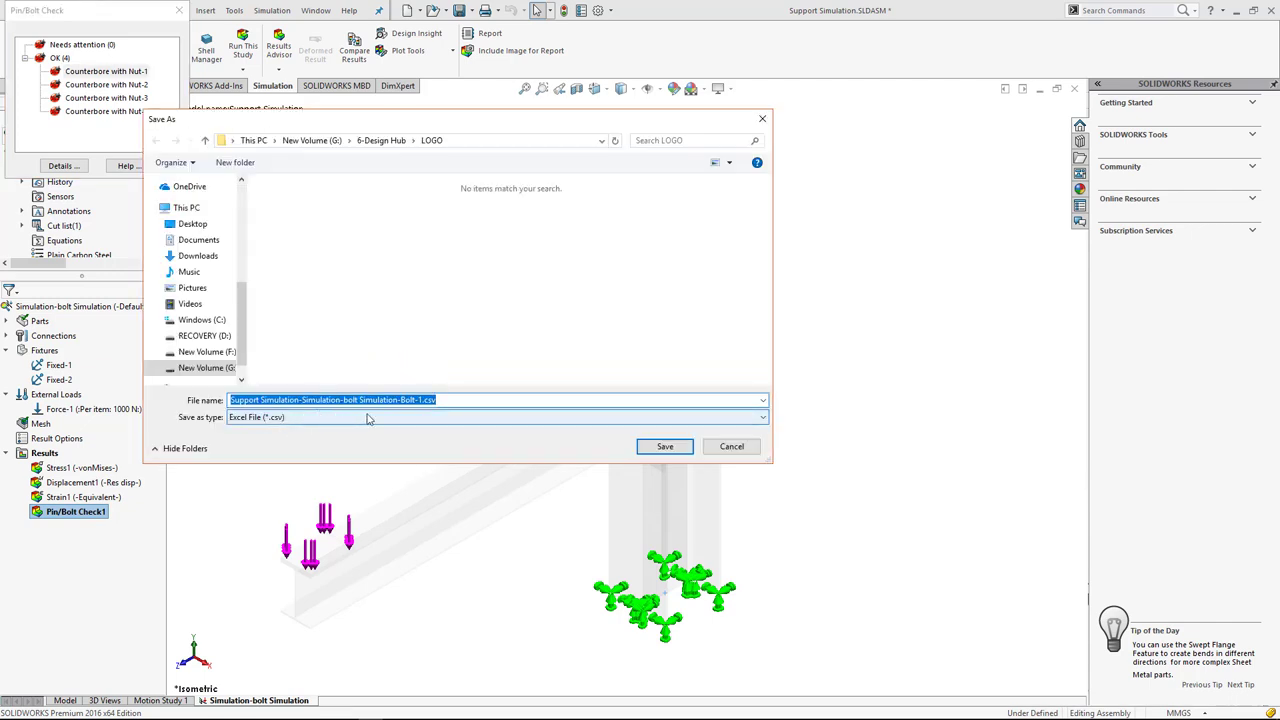
{"action": "left_click", "coordinate": [710, 448]}
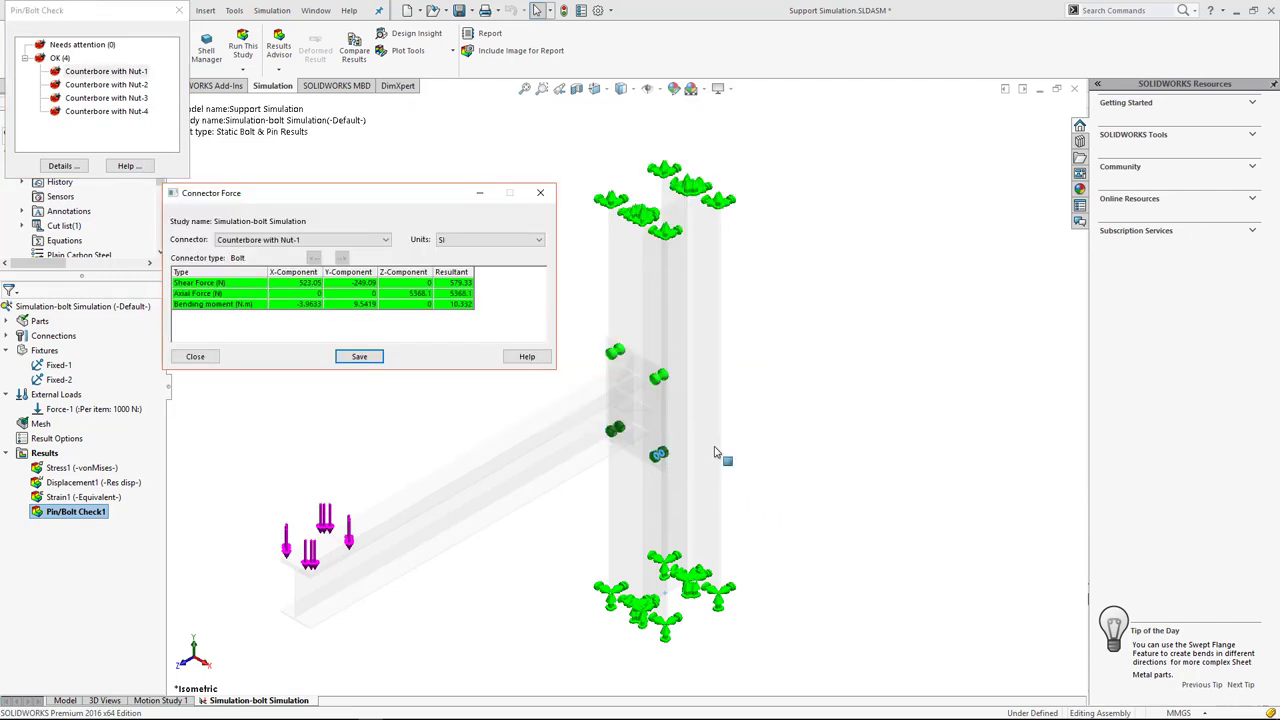
Close the bolt check summary and connector force results, then show the Stress1 von Mises plot.
{"action": "left_click", "coordinate": [180, 12]}
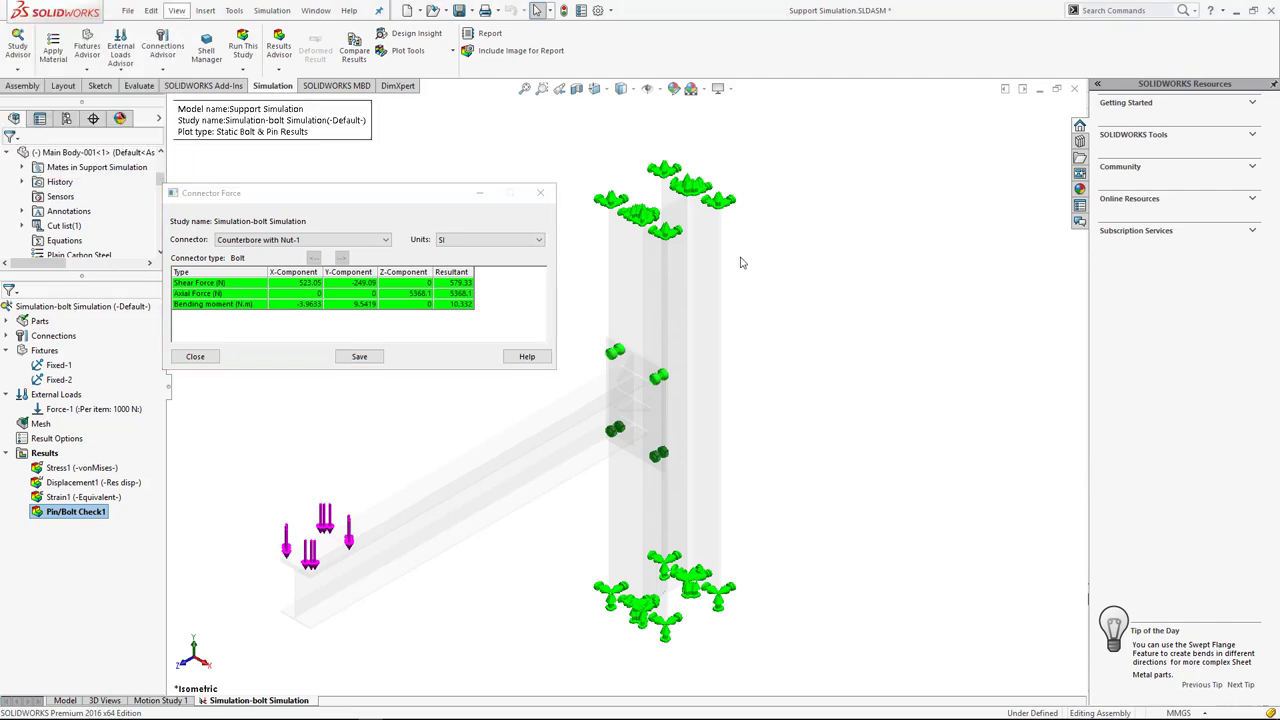
{"action": "left_click", "coordinate": [537, 199]}
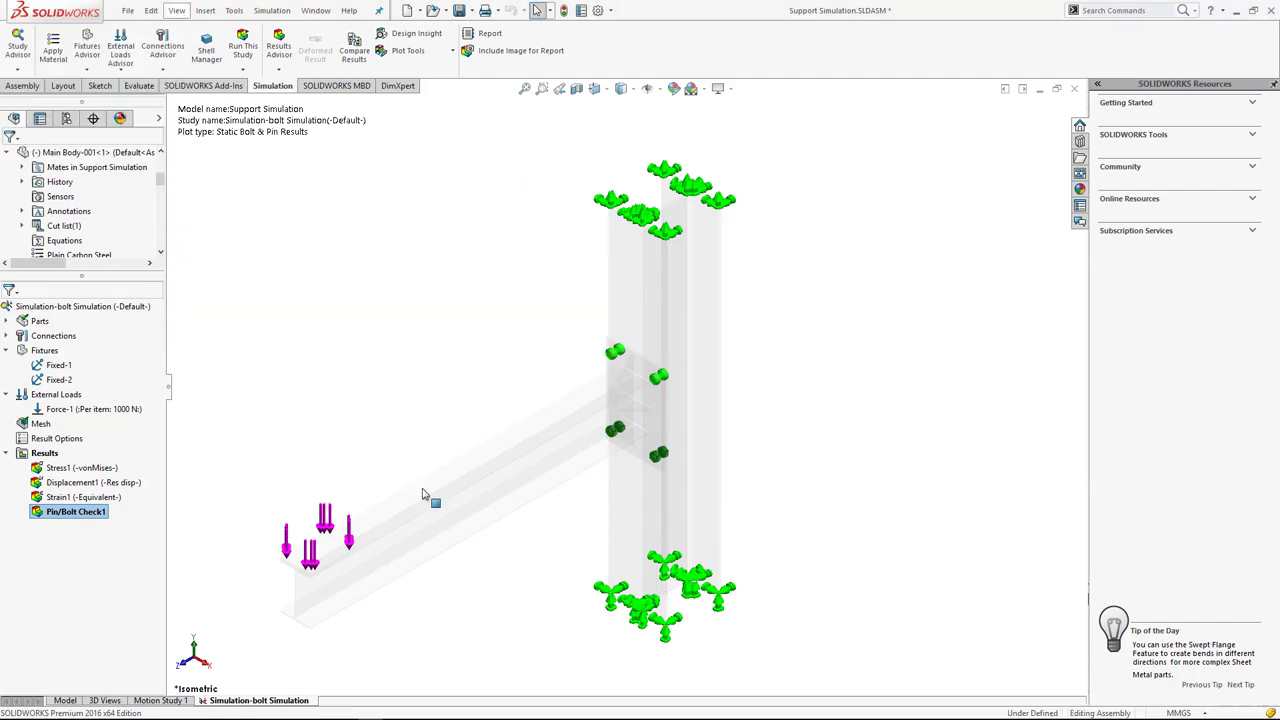
{"action": "double_click", "coordinate": [68, 470]}
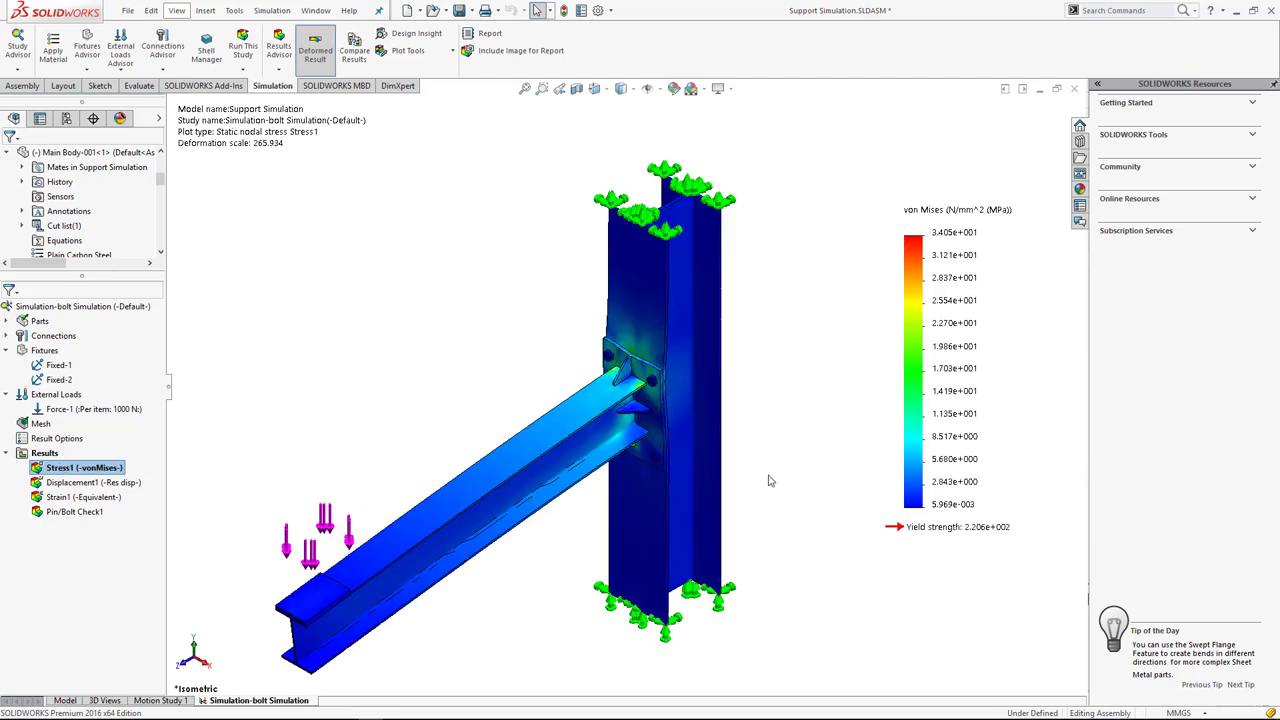
Check the stress plot from the Front and Left views, then return to a 3D view.
{"action": "key", "text": "ctrl+1"}
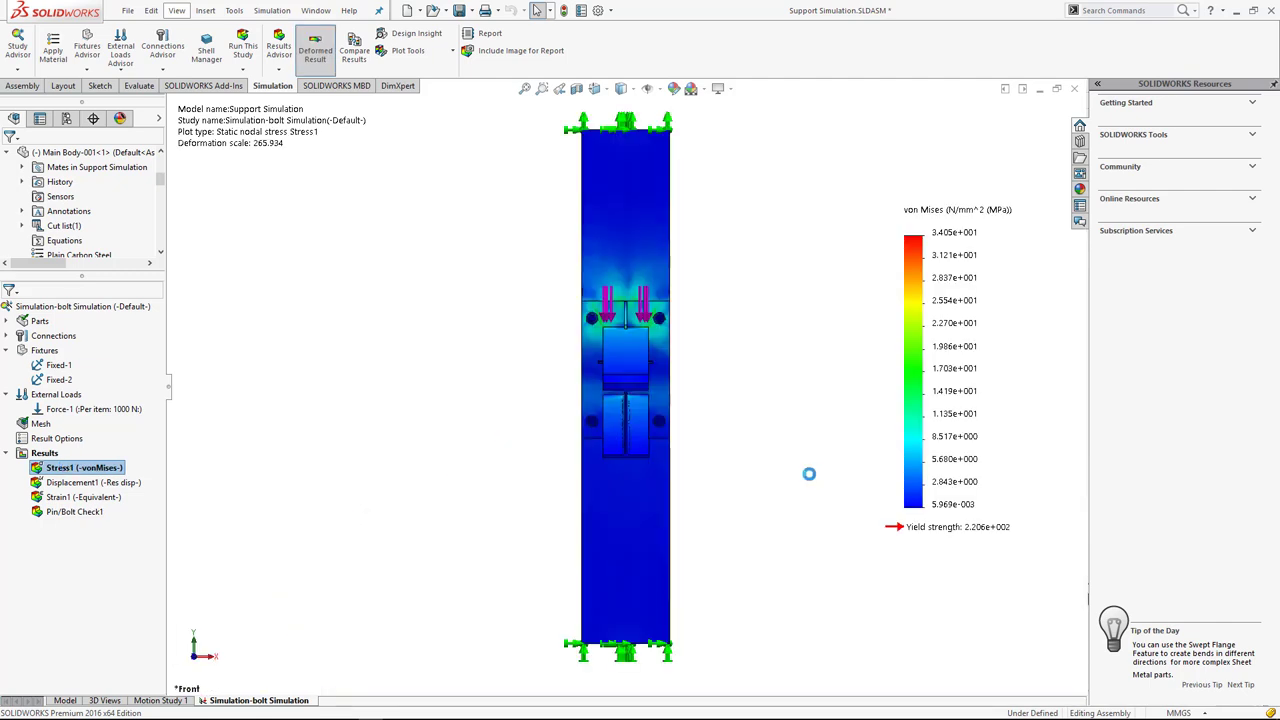
{"action": "key", "text": "ctrl+3"}
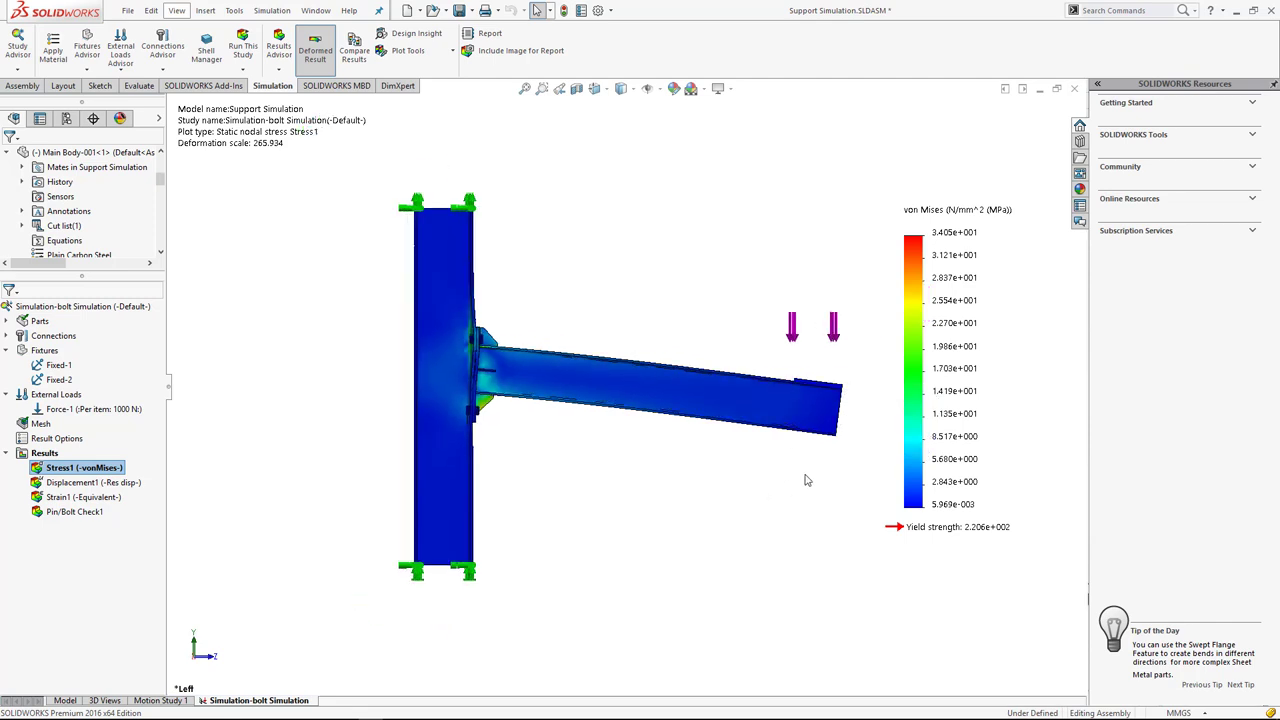
{"action": "middle_click_drag", "start_coordinate": [806, 480], "coordinate": [686, 466]}
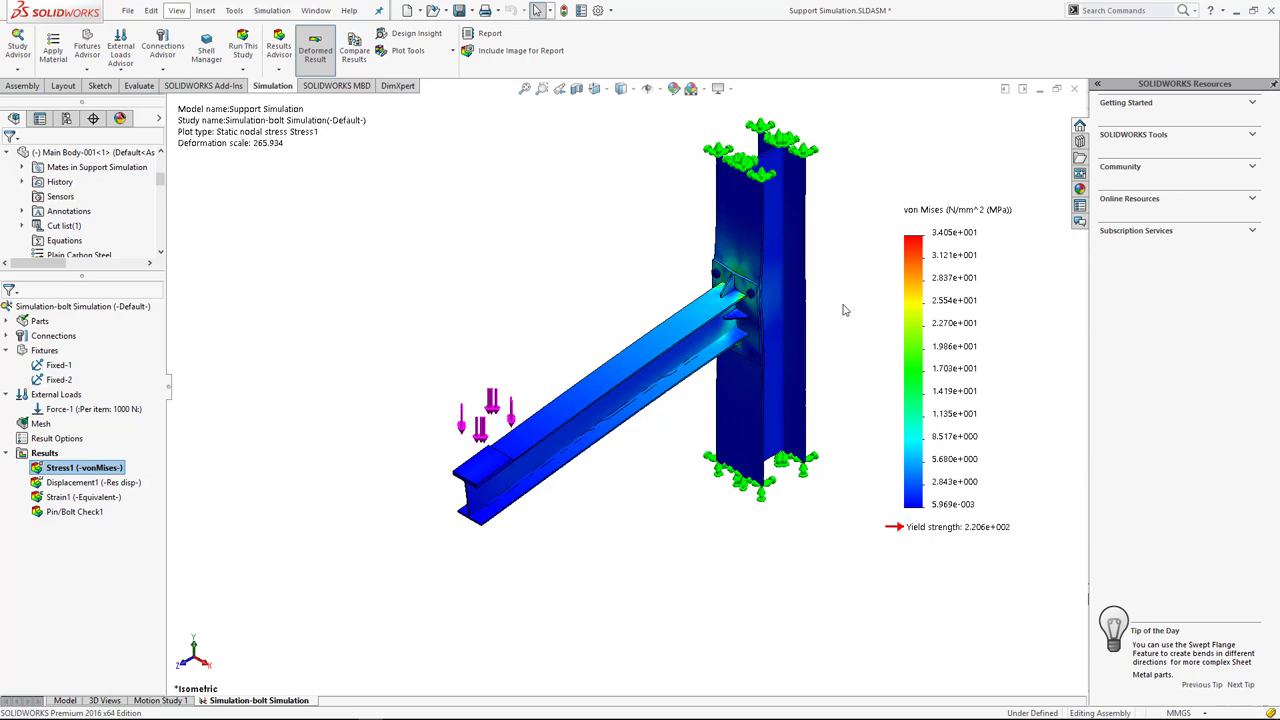
{"action": "scroll", "coordinate": [843, 320], "scroll_direction": "down", "scroll_amount": 2}
{"action": "middle_click_drag", "start_coordinate": [843, 320], "coordinate": [839, 370], "text": "ctrl"}
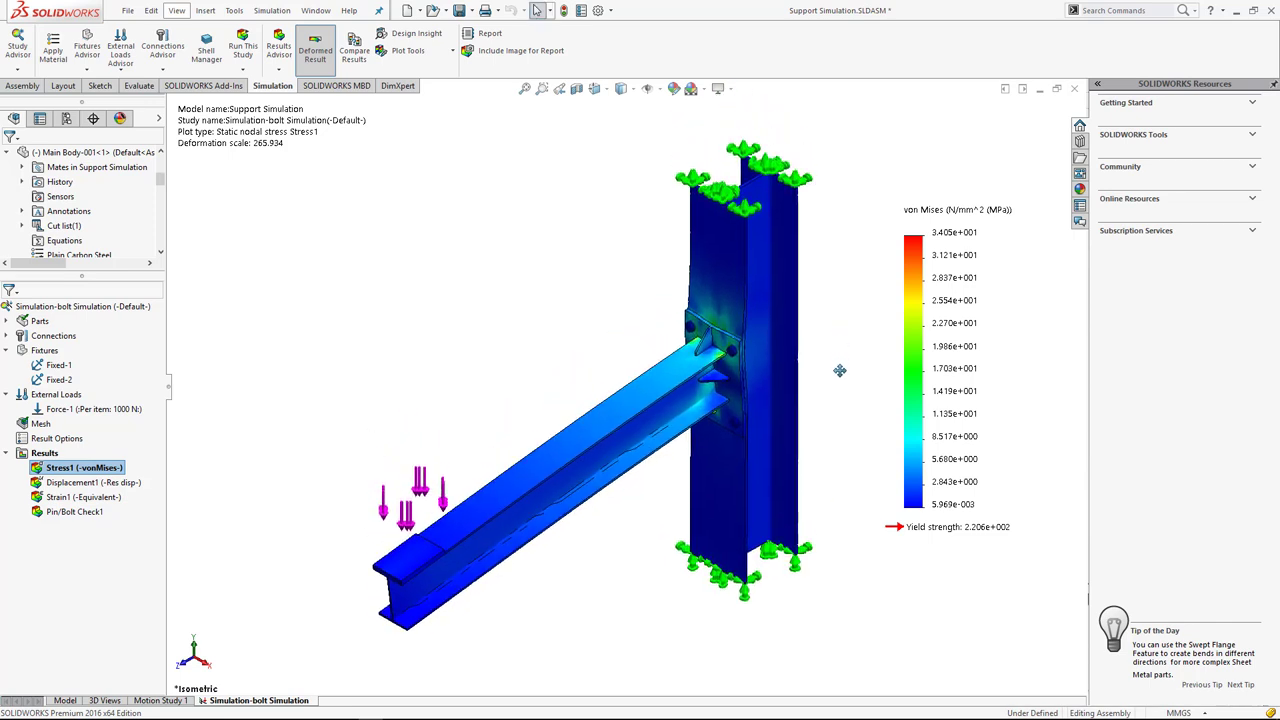
Apply an iso clip to the stress plot with the threshold raised to about 20 MPa.
{"action": "left_click", "coordinate": [410, 53]}
{"action": "left_click", "coordinate": [414, 85]}
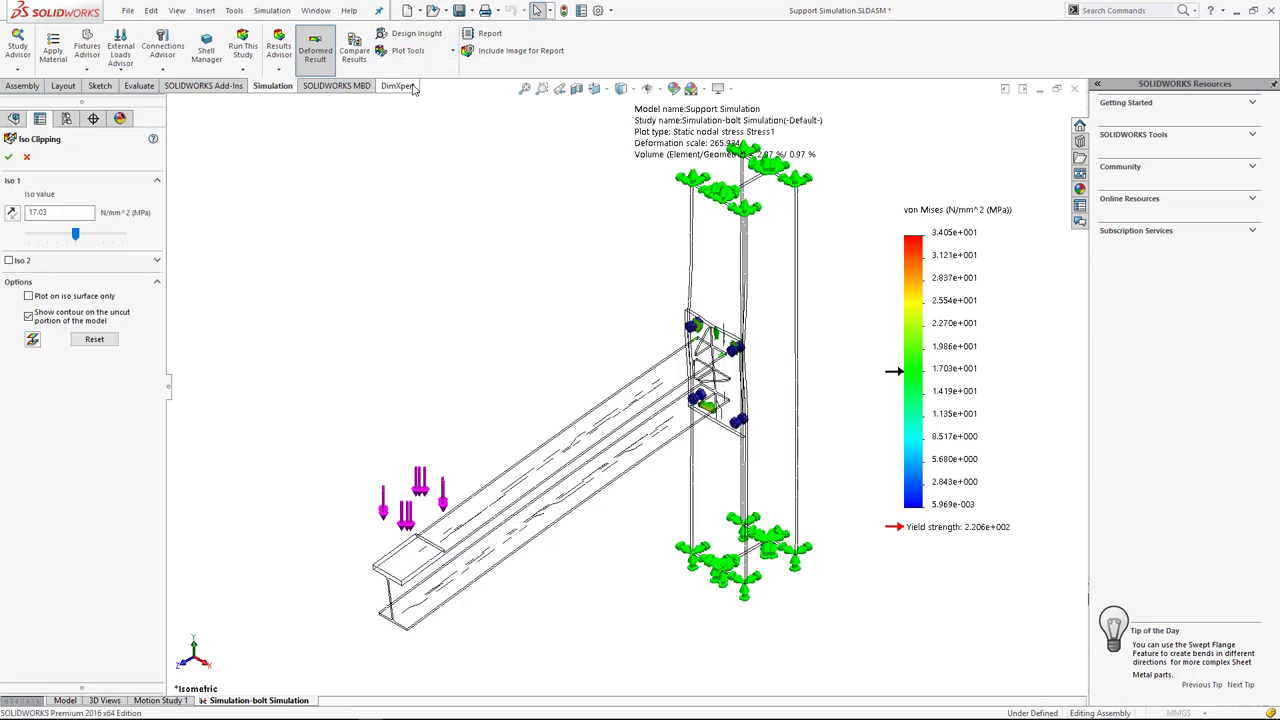
{"action": "mouse_move", "coordinate": [75, 234]}
{"action": "left_mouse_down"}
{"action": "mouse_move", "coordinate": [16, 245]}
{"action": "mouse_move", "coordinate": [37, 243]}
{"action": "left_mouse_up"}
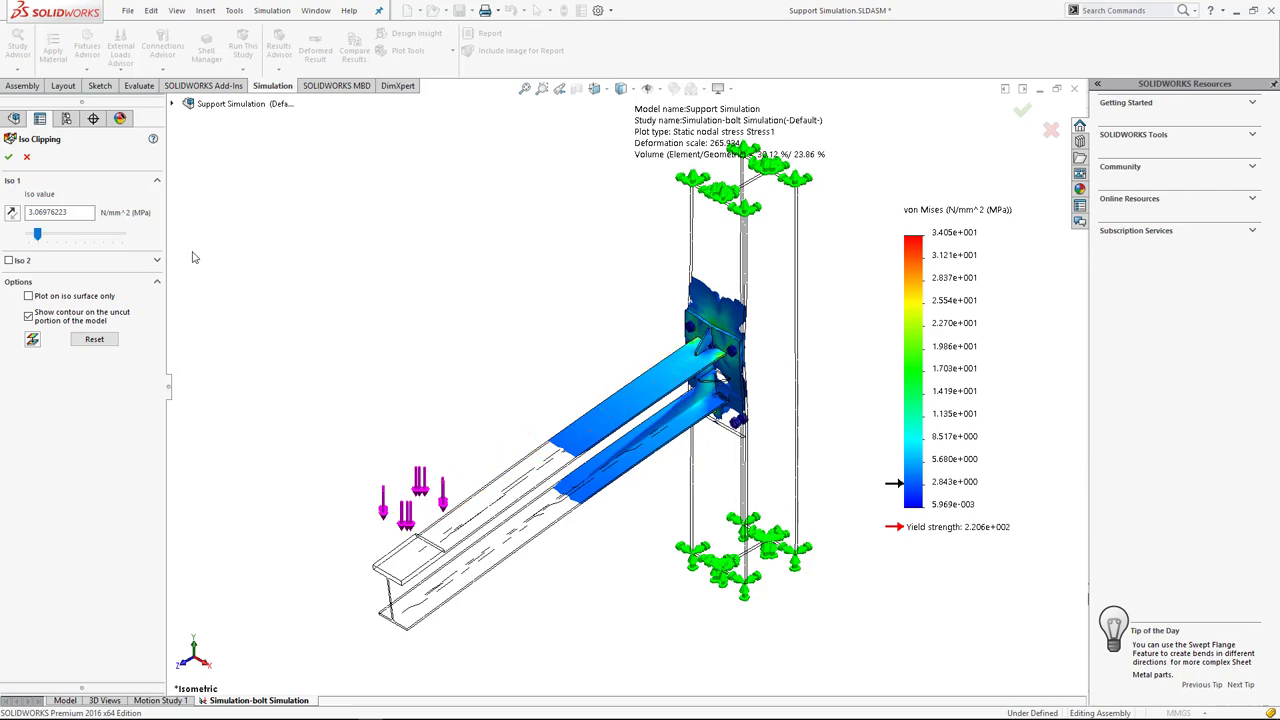
{"action": "scroll", "coordinate": [703, 358], "scroll_direction": "down", "scroll_amount": 3}
{"action": "scroll", "coordinate": [703, 358], "scroll_direction": "down", "scroll_amount": 2}
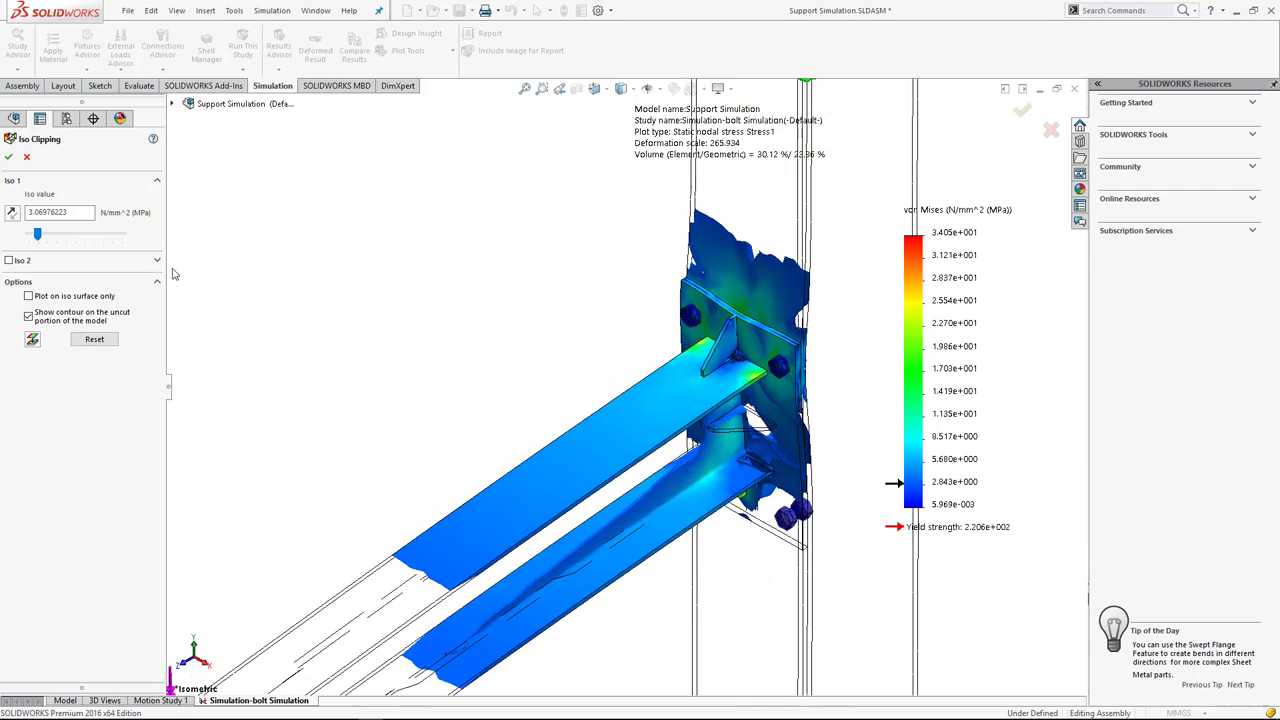
{"action": "left_click", "coordinate": [8, 157]}
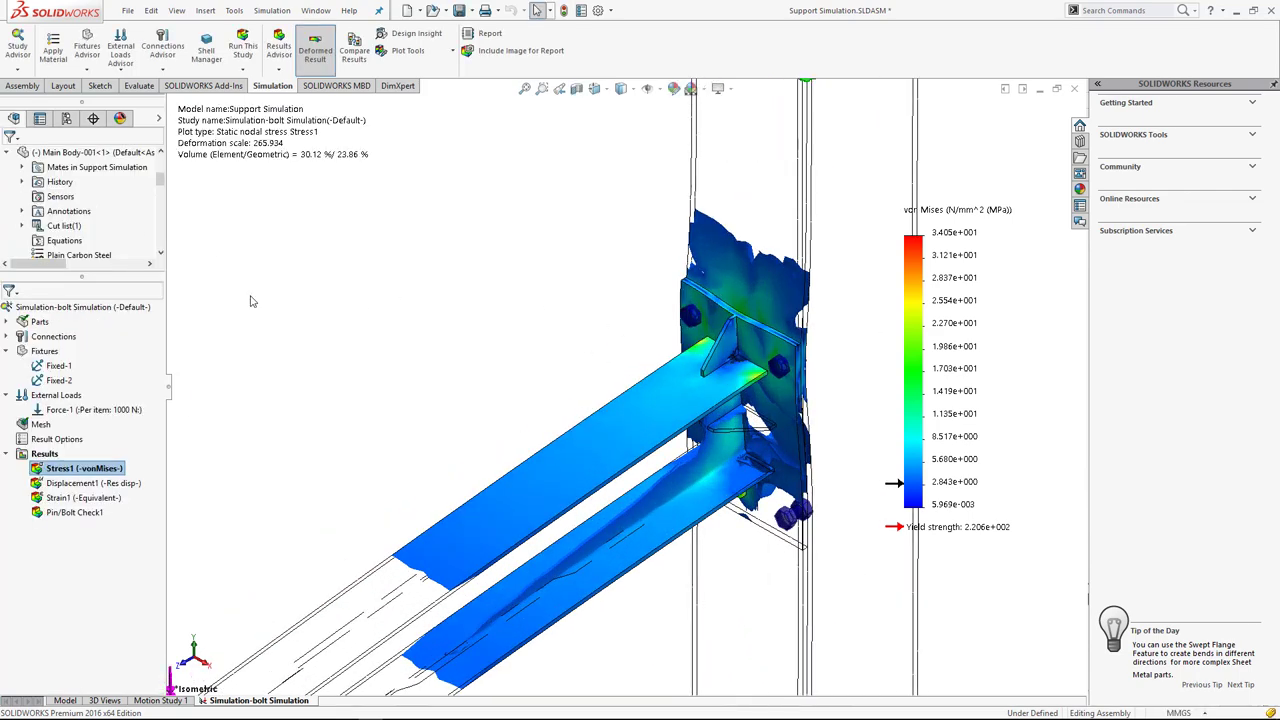
Play the Stress1 plot animation and then stop it.
{"action": "right_click", "coordinate": [75, 474]}
{"action": "left_click", "coordinate": [100, 181]}
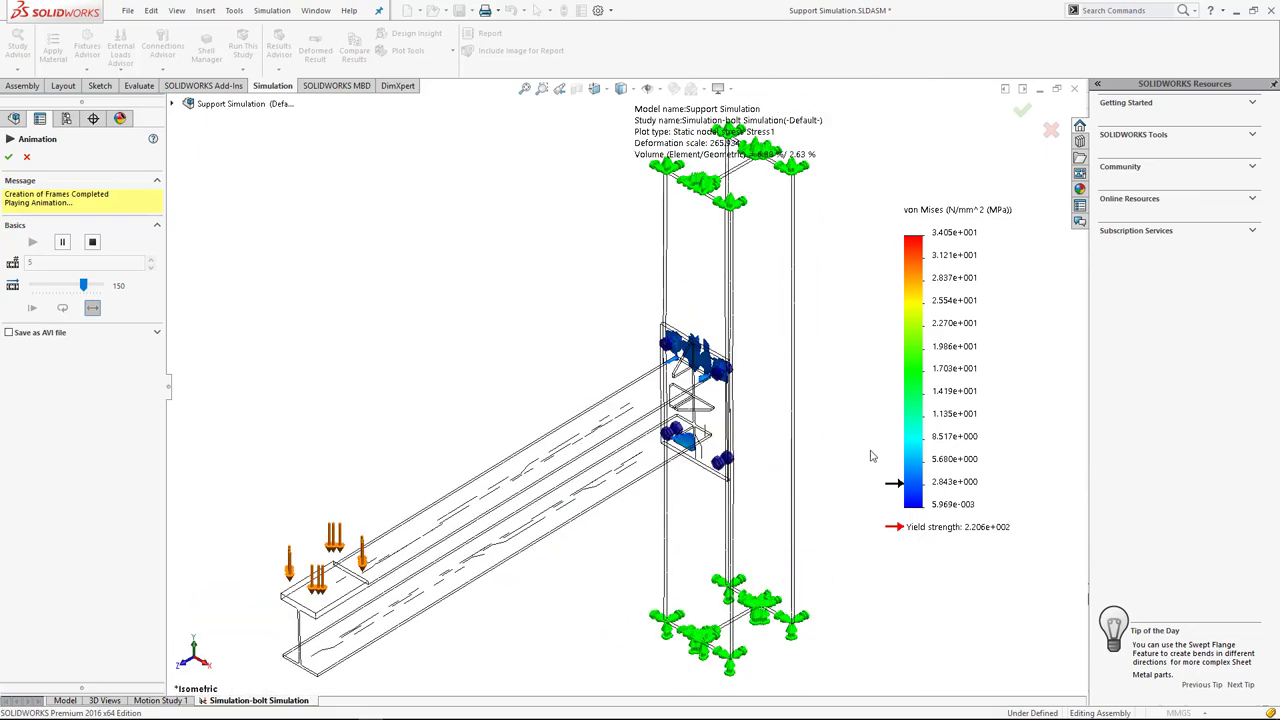
{"action": "left_click", "coordinate": [8, 157]}
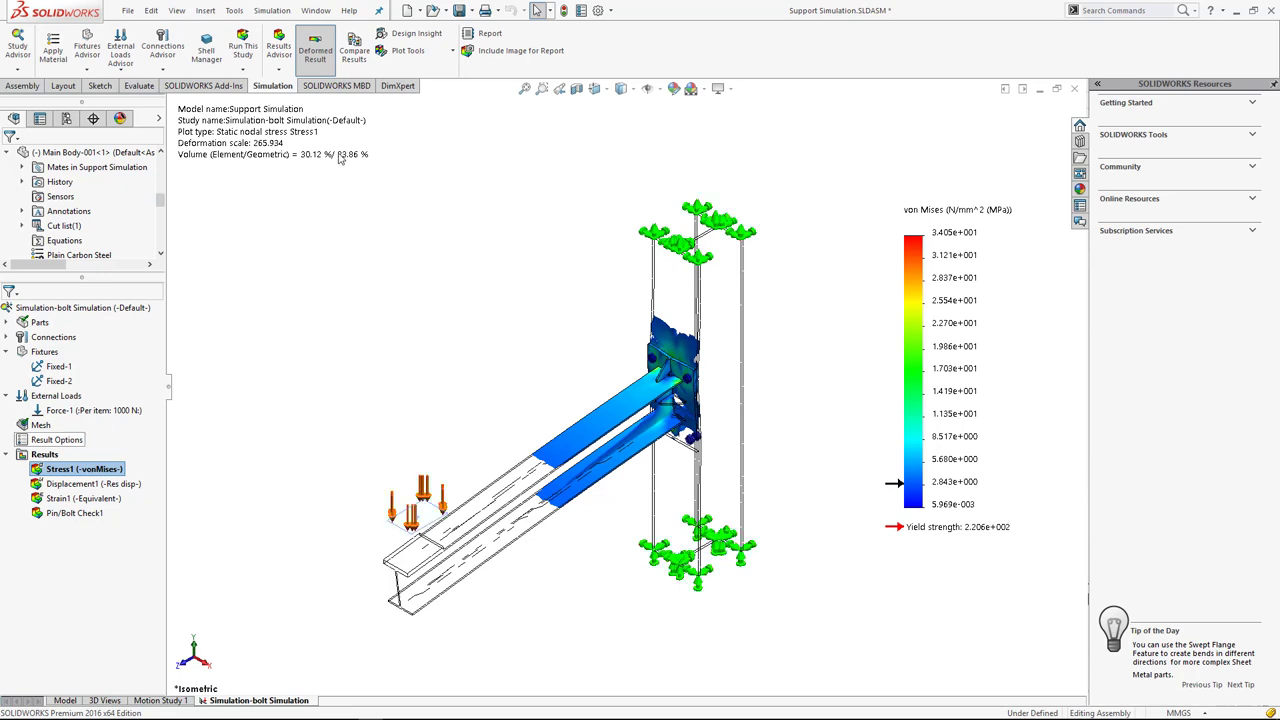
Try the iso-surface-only and greyed-uncut display options, then turn clipping off to show the whole model.
{"action": "left_click", "coordinate": [408, 50]}
{"action": "left_click", "coordinate": [420, 78]}
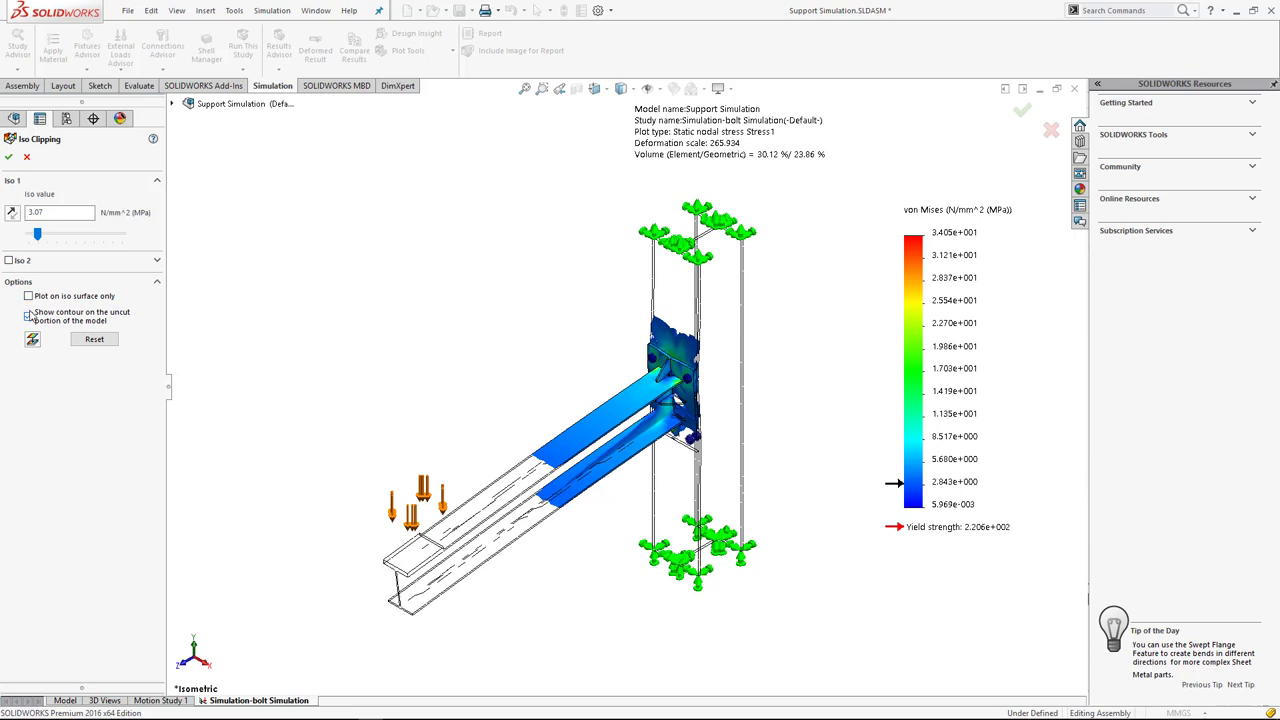
{"action": "left_click", "coordinate": [29, 297]}
{"action": "left_click", "coordinate": [29, 297]}
{"action": "left_click", "coordinate": [28, 316]}
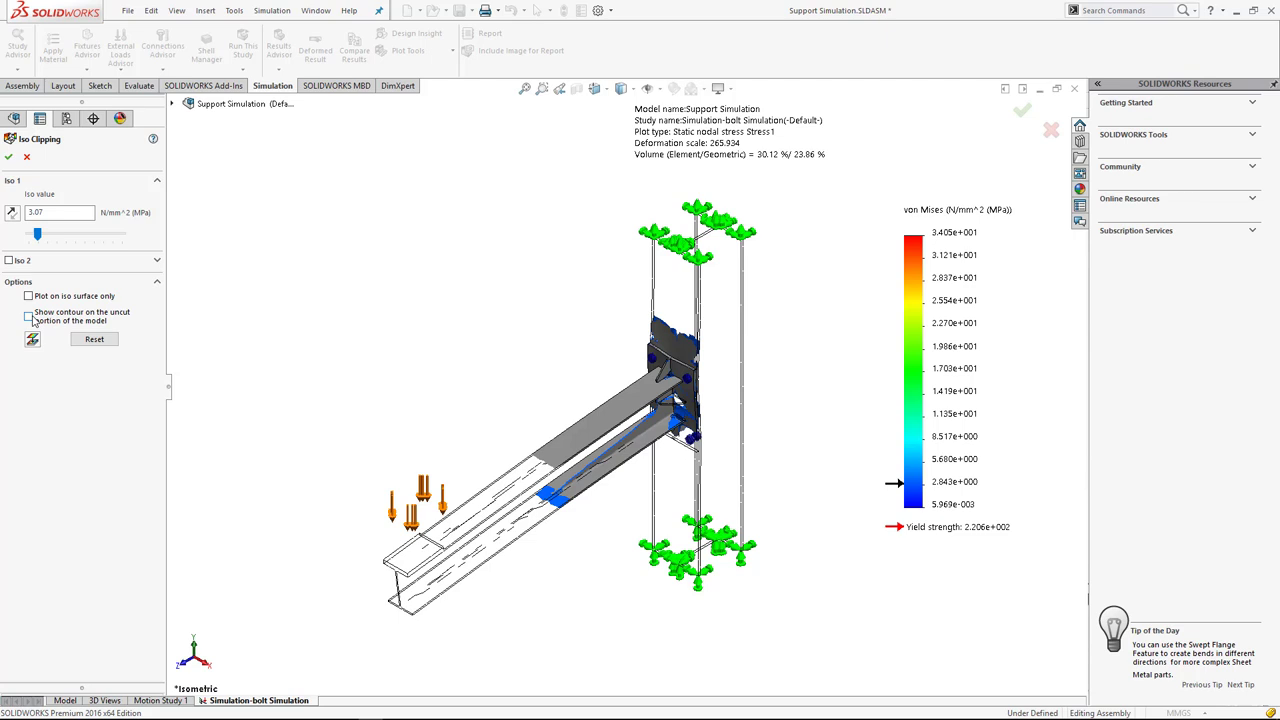
{"action": "left_click", "coordinate": [88, 342]}
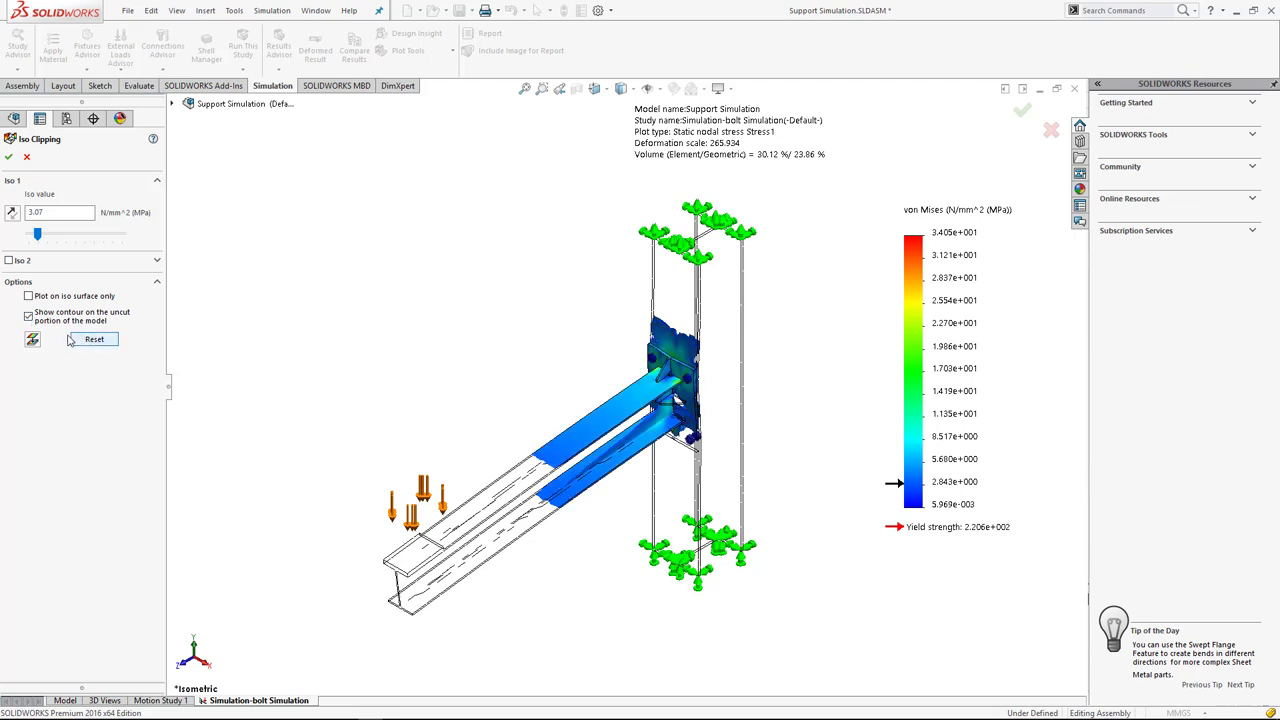
{"action": "left_click", "coordinate": [32, 340]}
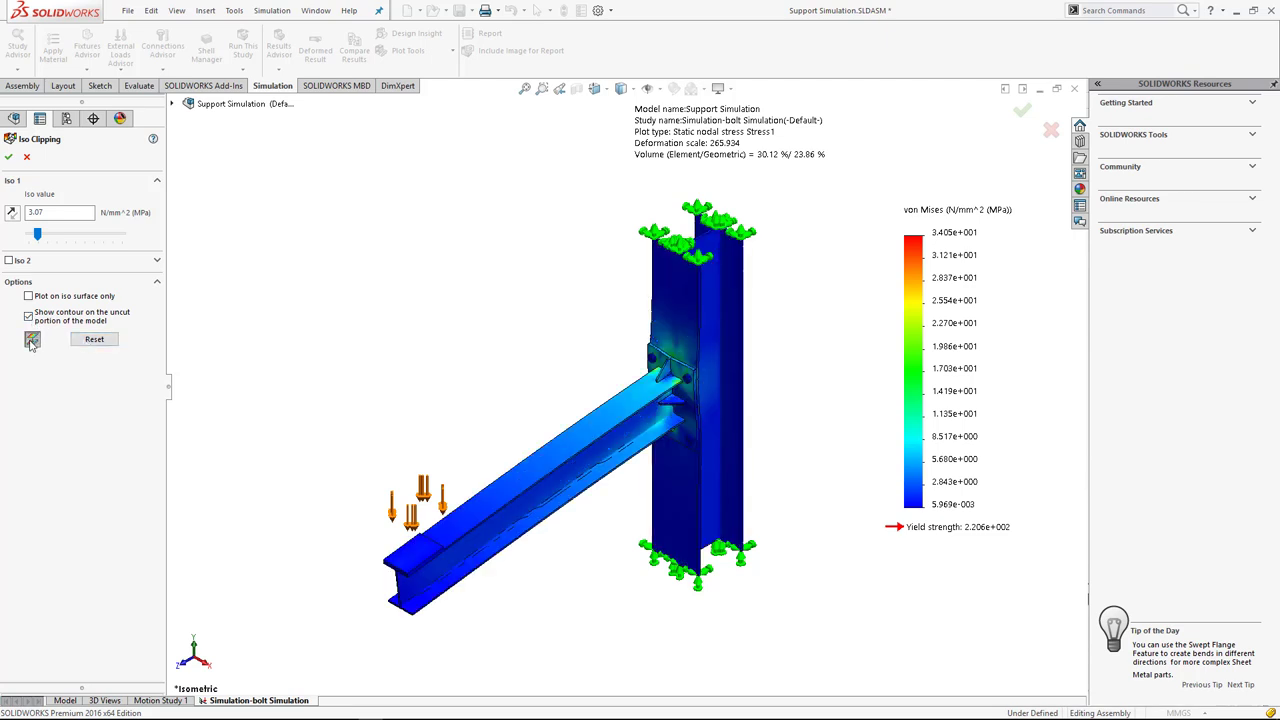
{"action": "left_click", "coordinate": [27, 157]}
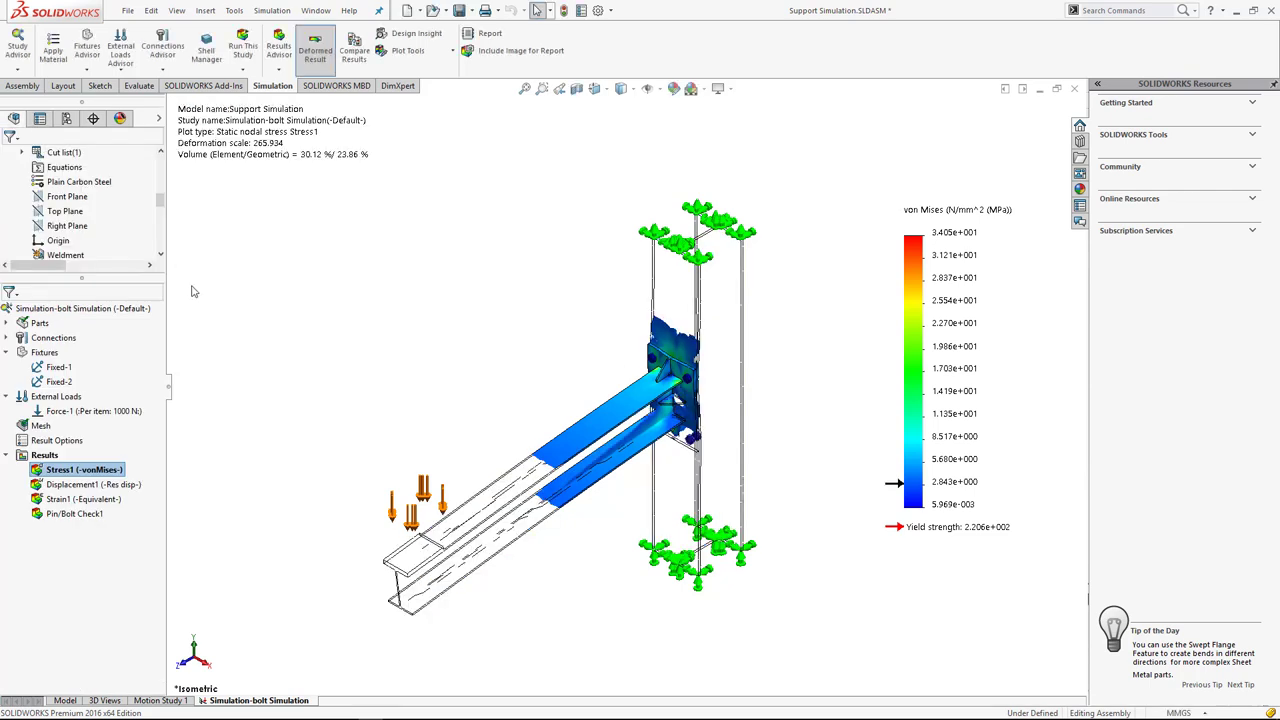
{"action": "left_click", "coordinate": [420, 50]}
{"action": "left_click", "coordinate": [417, 84]}
{"action": "left_click", "coordinate": [31, 341]}
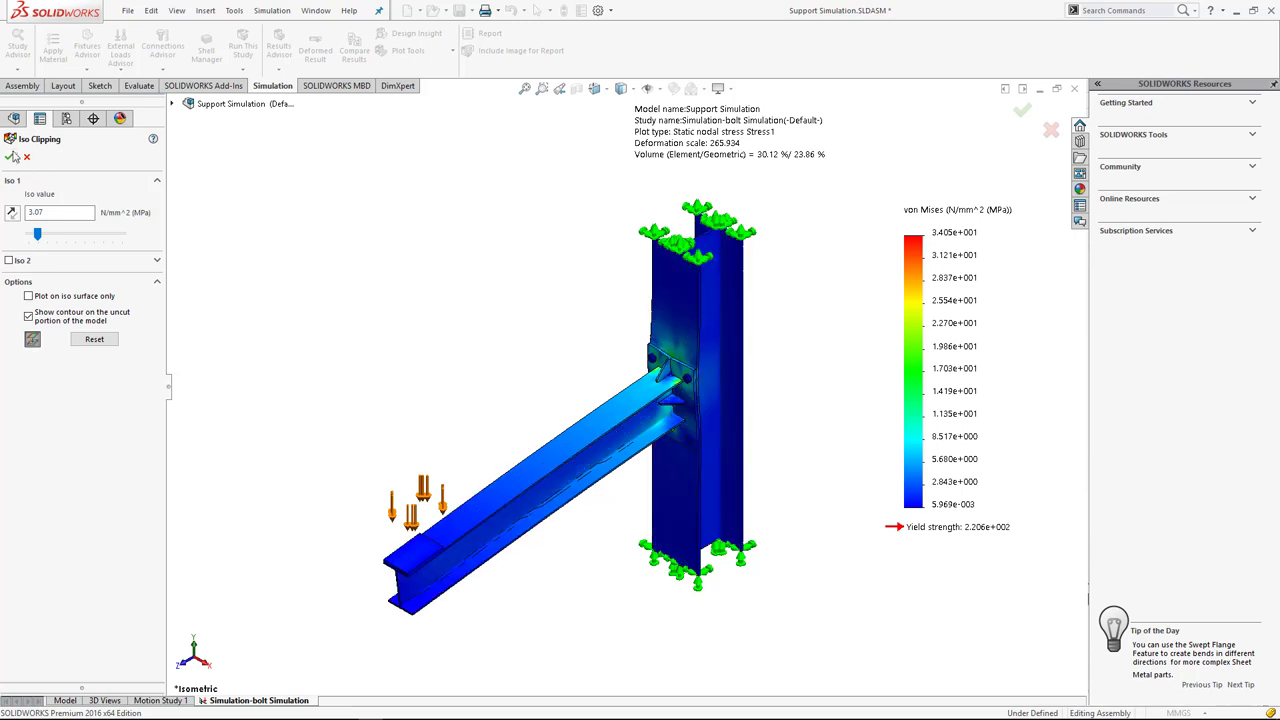
{"action": "left_click", "coordinate": [9, 157]}
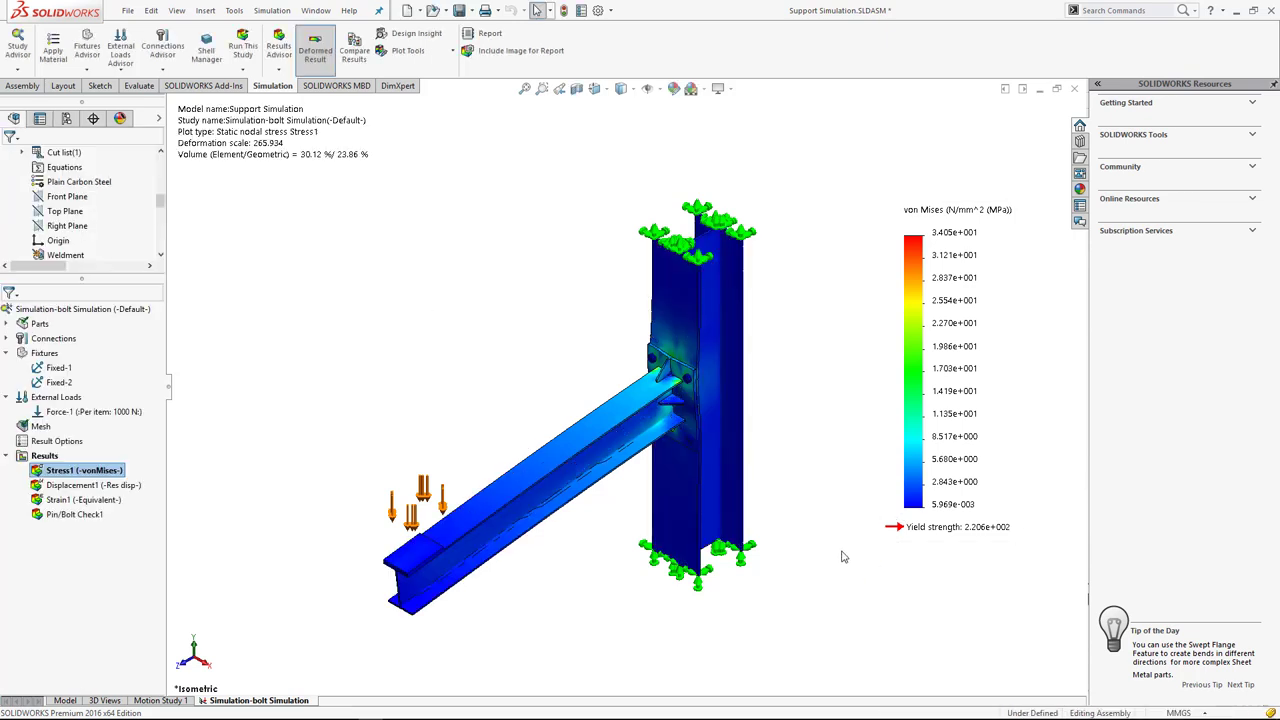
Set the stress plot legend's number format to floating.
{"action": "right_click", "coordinate": [965, 228]}
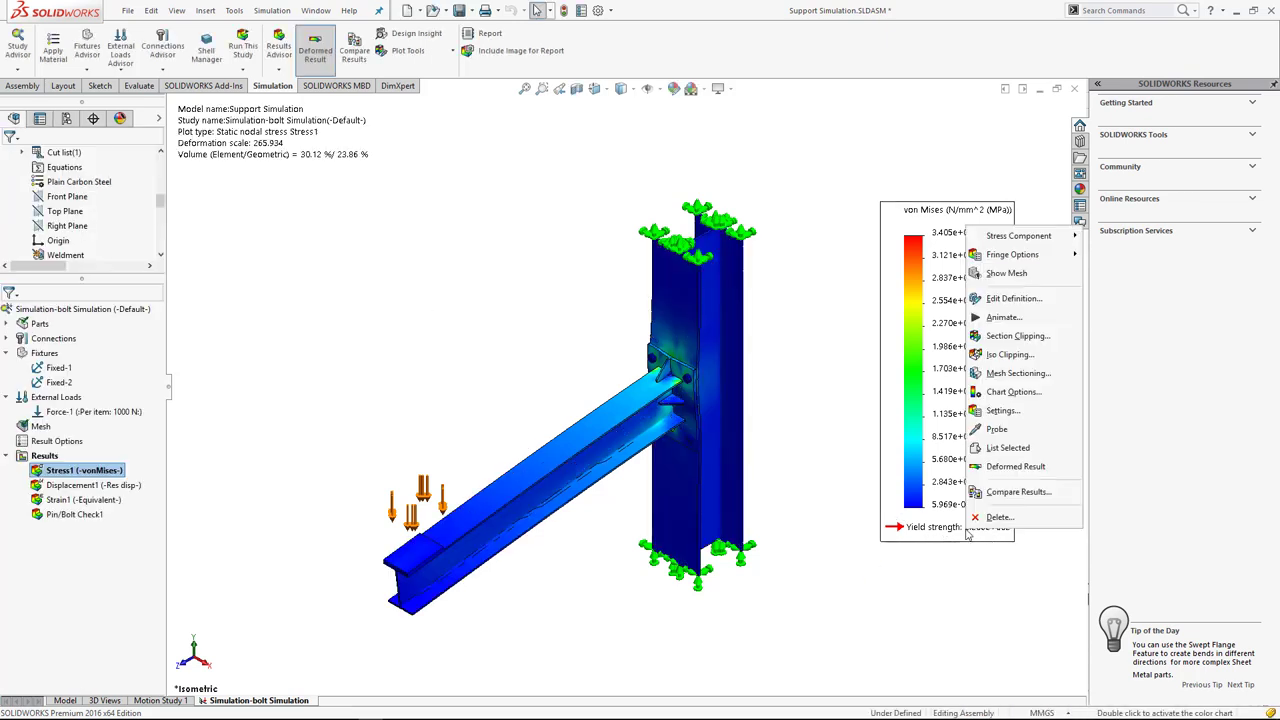
{"action": "left_click", "coordinate": [1013, 298]}
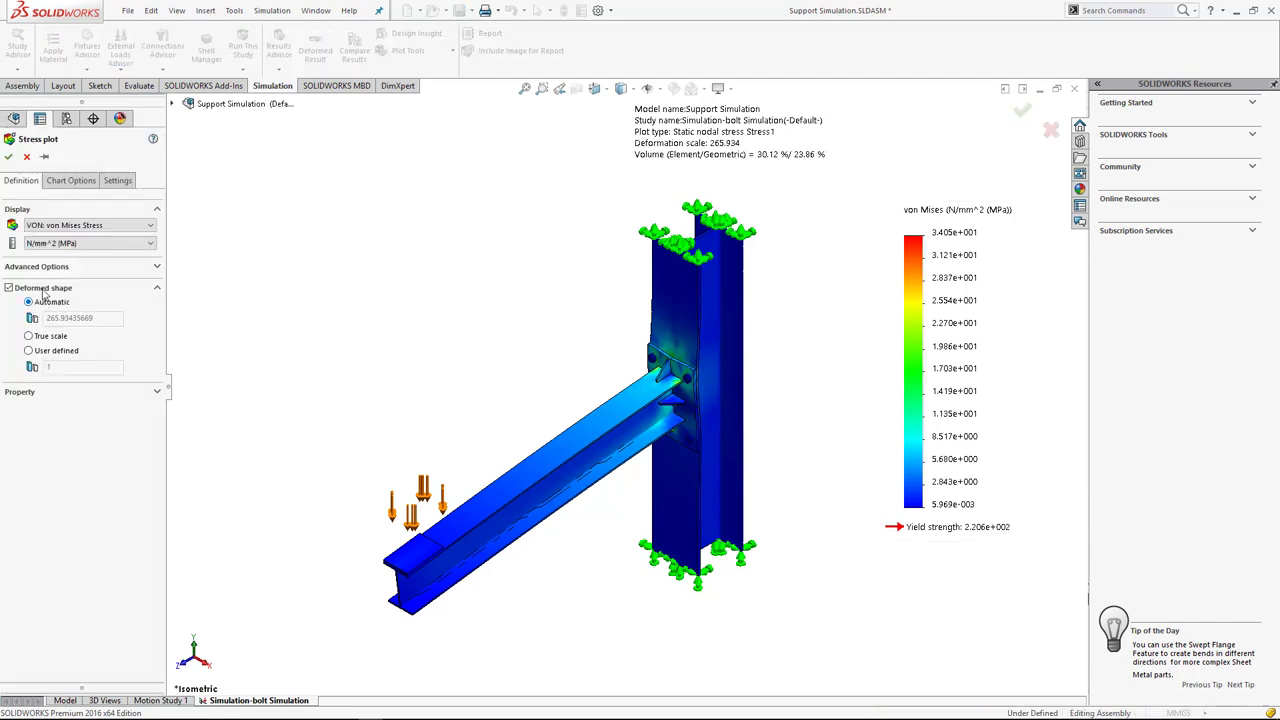
{"action": "left_click", "coordinate": [66, 182]}
{"action": "left_click", "coordinate": [85, 517]}
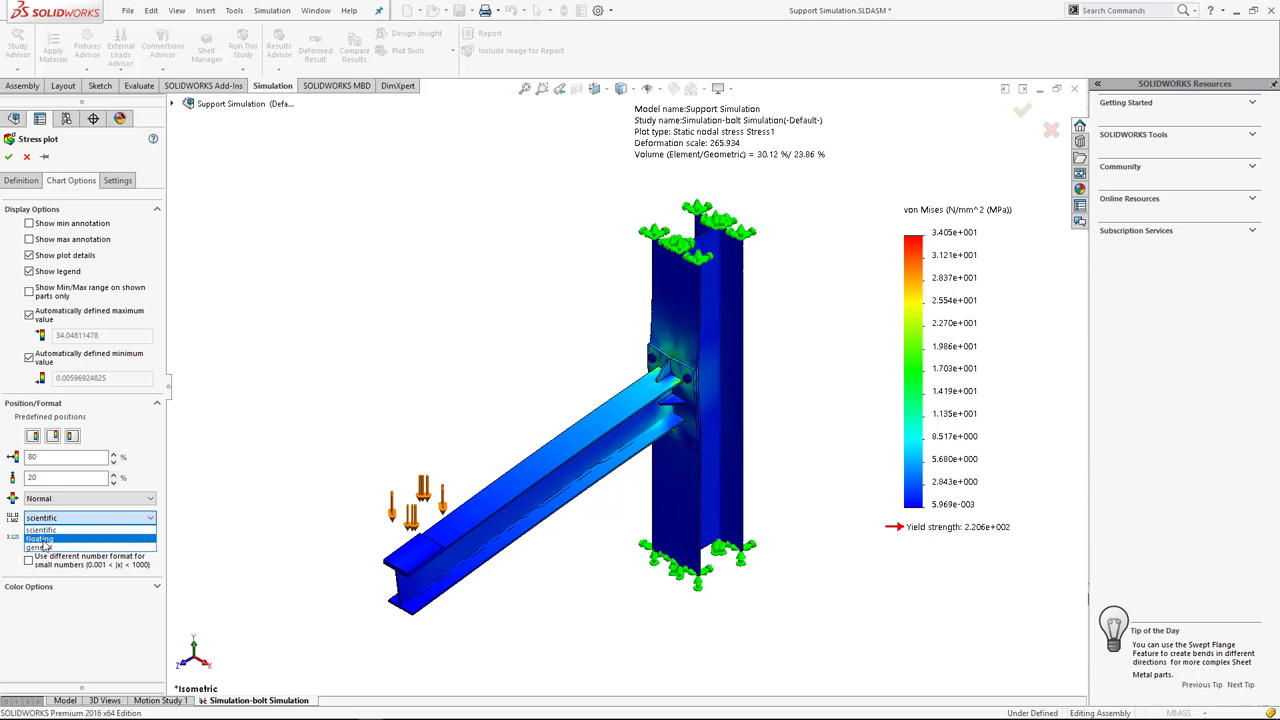
{"action": "left_click", "coordinate": [44, 541]}
{"action": "left_click", "coordinate": [8, 157]}
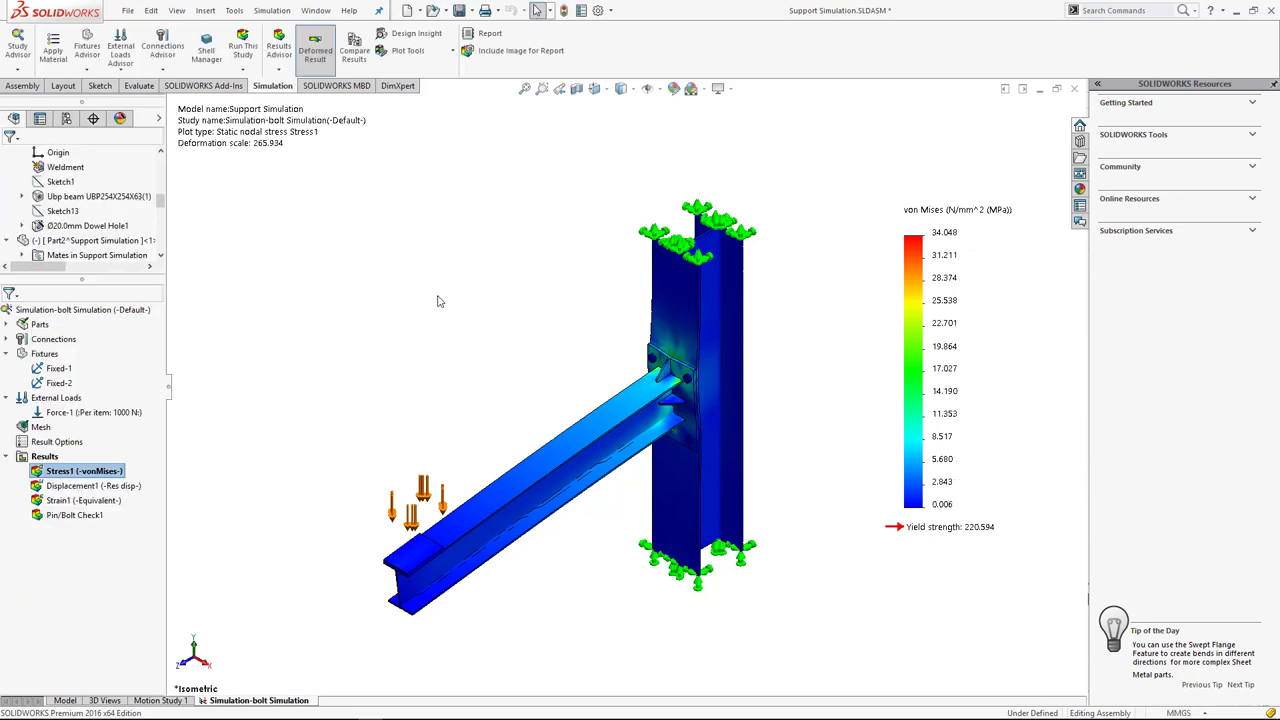
Show Displacement1 and set its URES legend to floating format as well.
{"action": "double_click", "coordinate": [63, 485]}
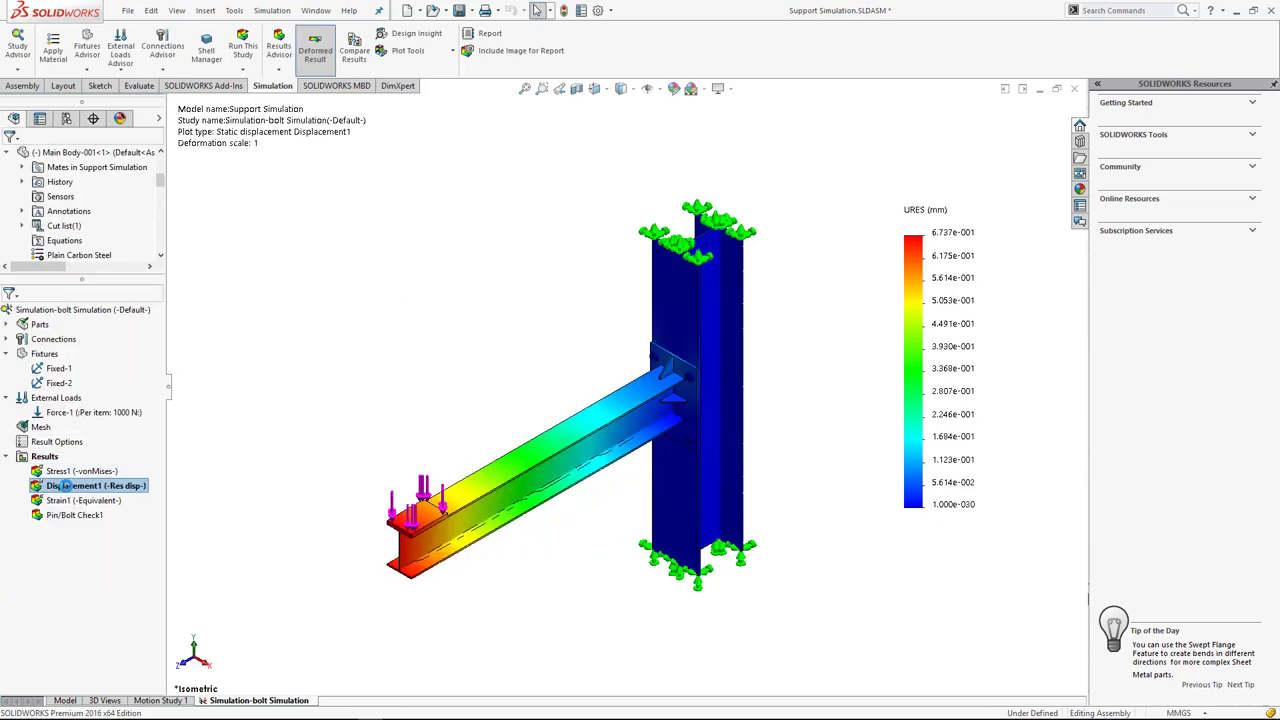
{"action": "right_click", "coordinate": [935, 294]}
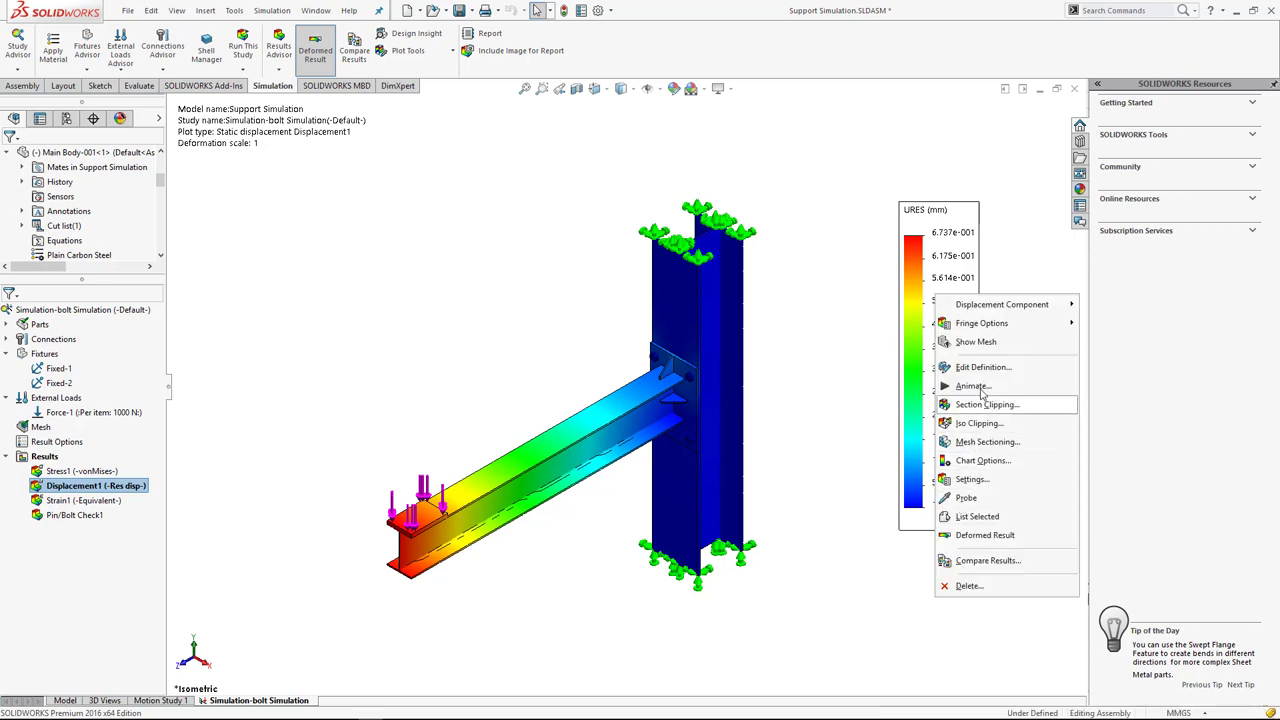
{"action": "left_click", "coordinate": [975, 367]}
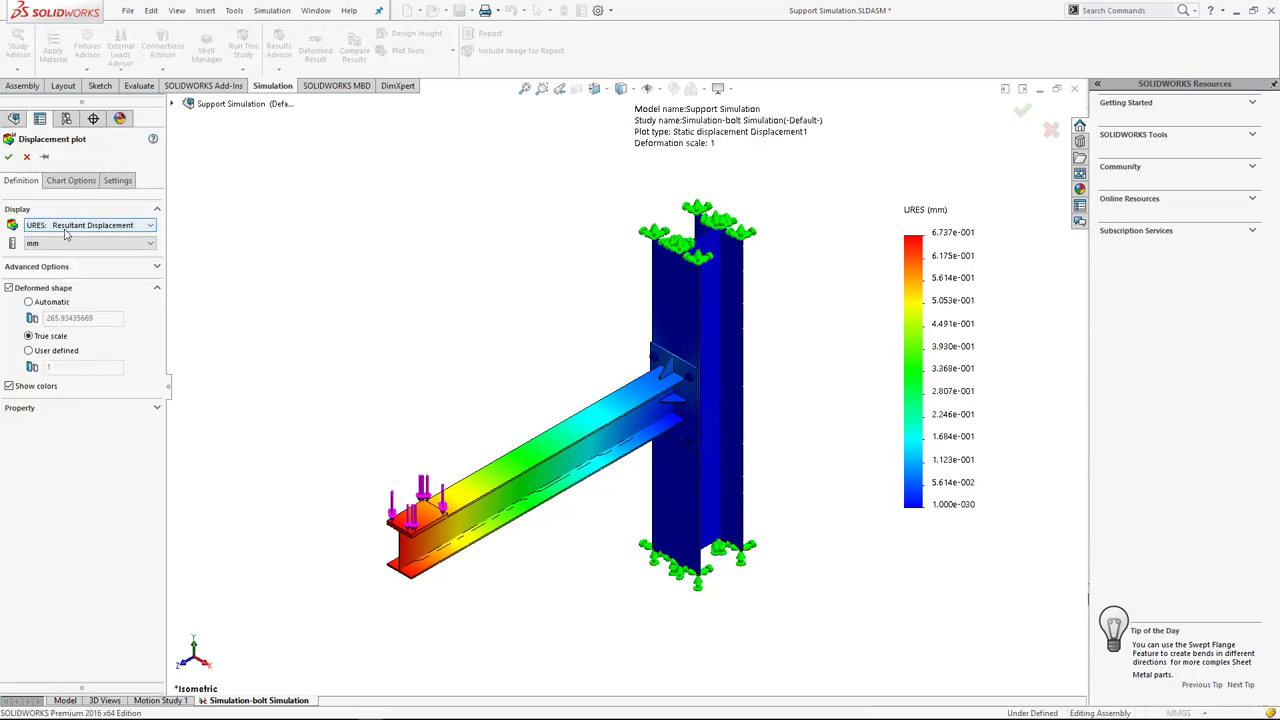
{"action": "left_click", "coordinate": [60, 185]}
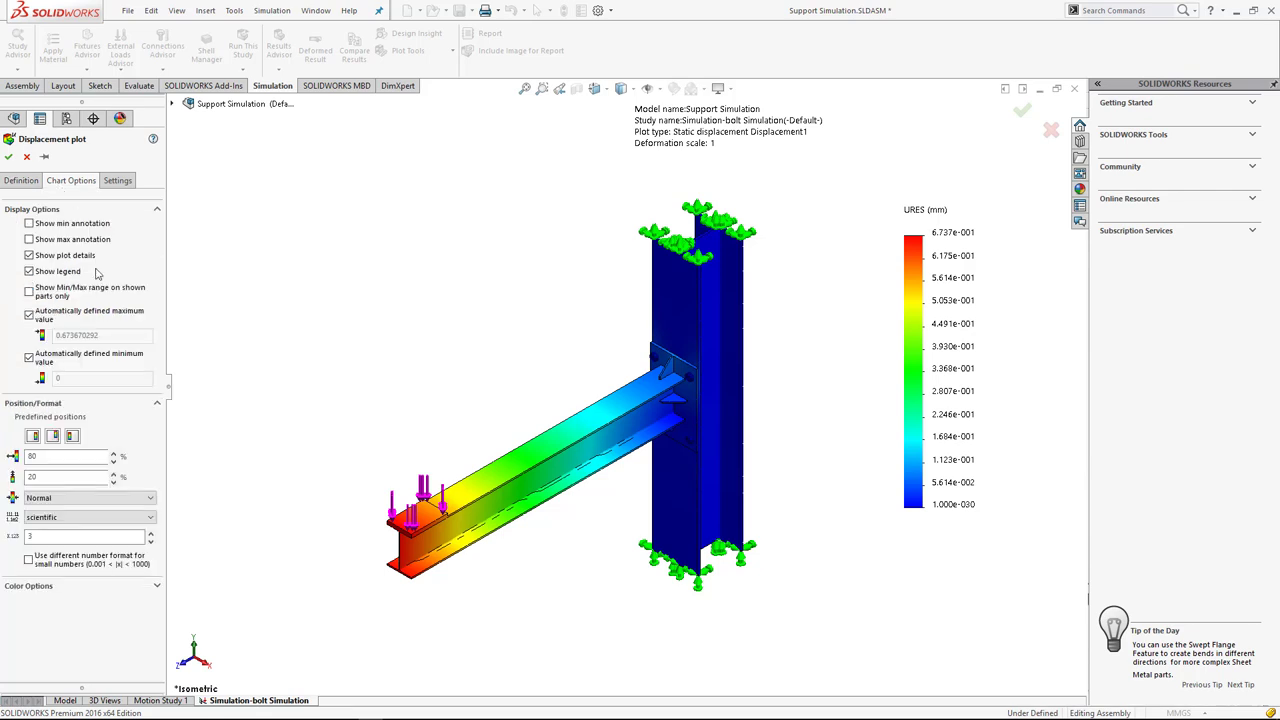
{"action": "left_click", "coordinate": [68, 517]}
{"action": "left_click", "coordinate": [62, 538]}
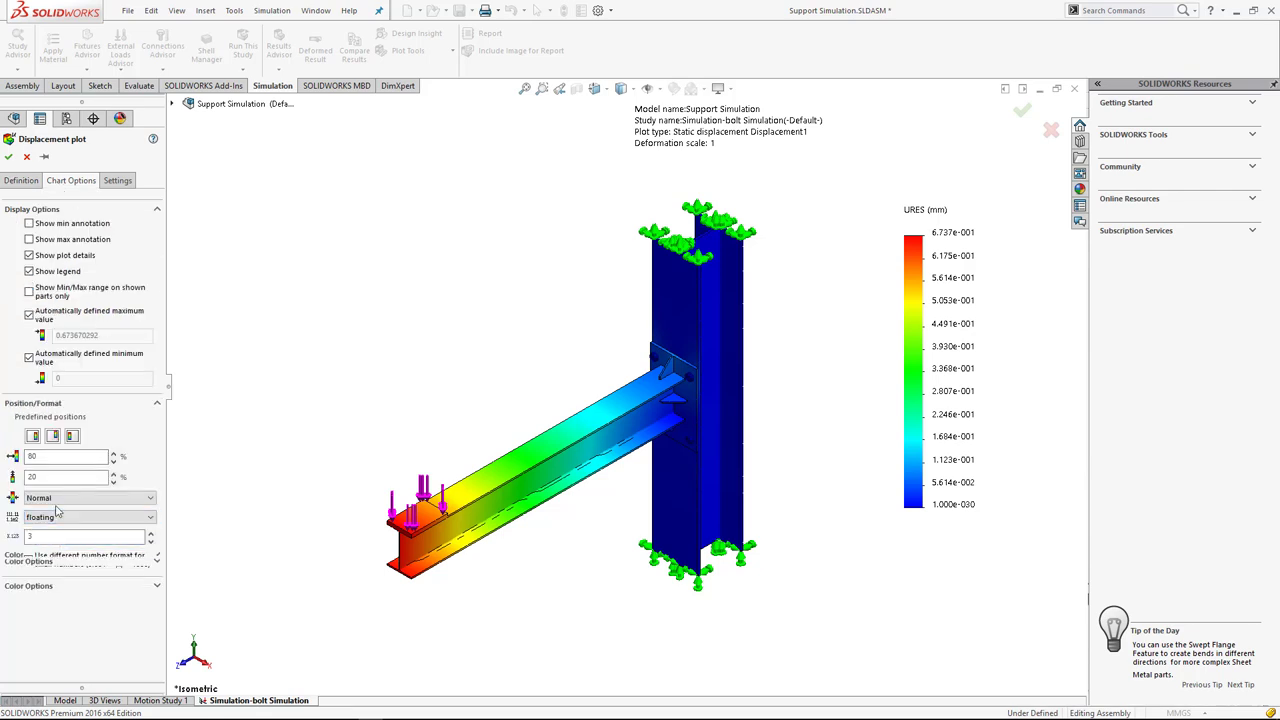
{"action": "left_click", "coordinate": [8, 157]}
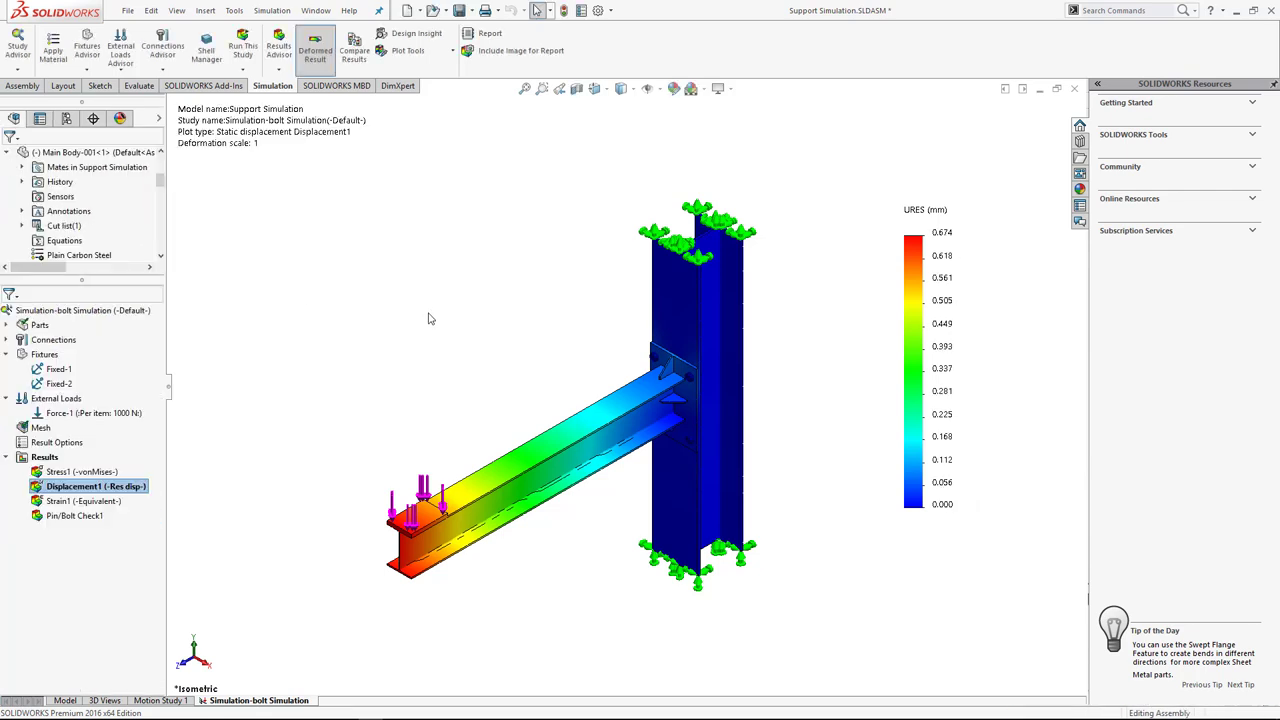
View the displacement plot from Front then Right, and play the deformation animation.
{"action": "key", "text": "ctrl+1"}
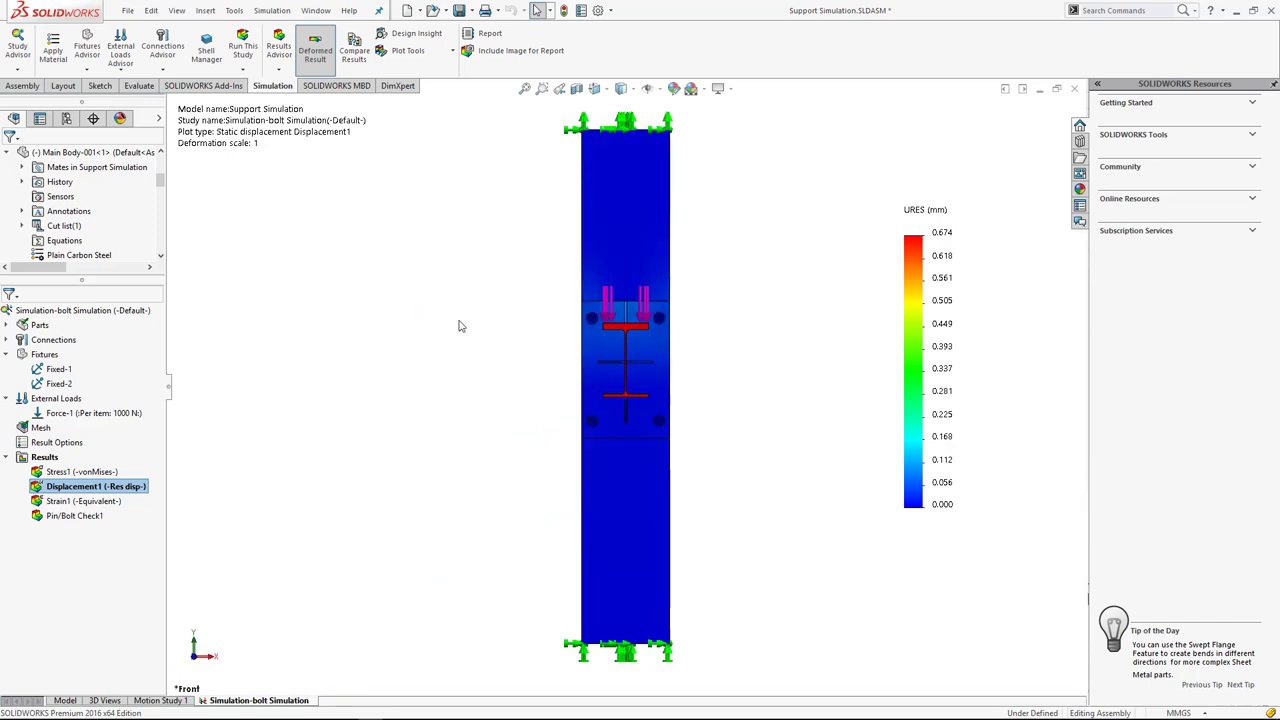
{"action": "key", "text": "ctrl+4"}
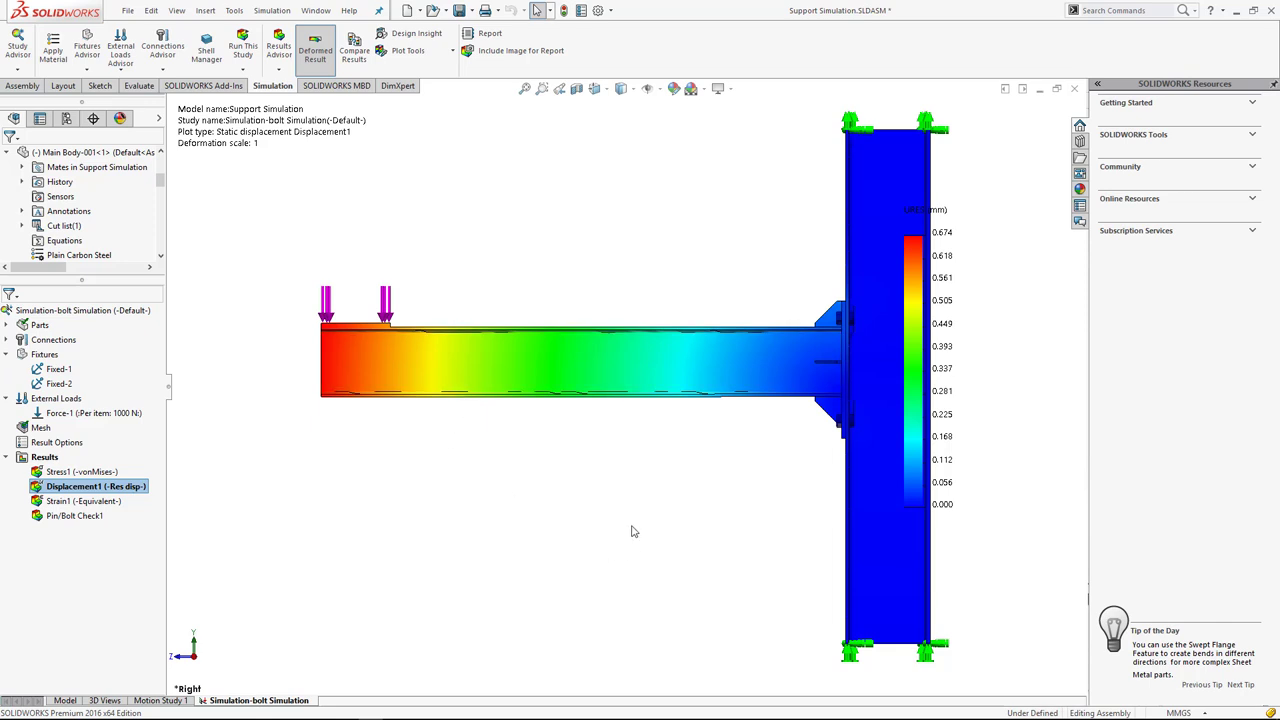
{"action": "right_click", "coordinate": [67, 488]}
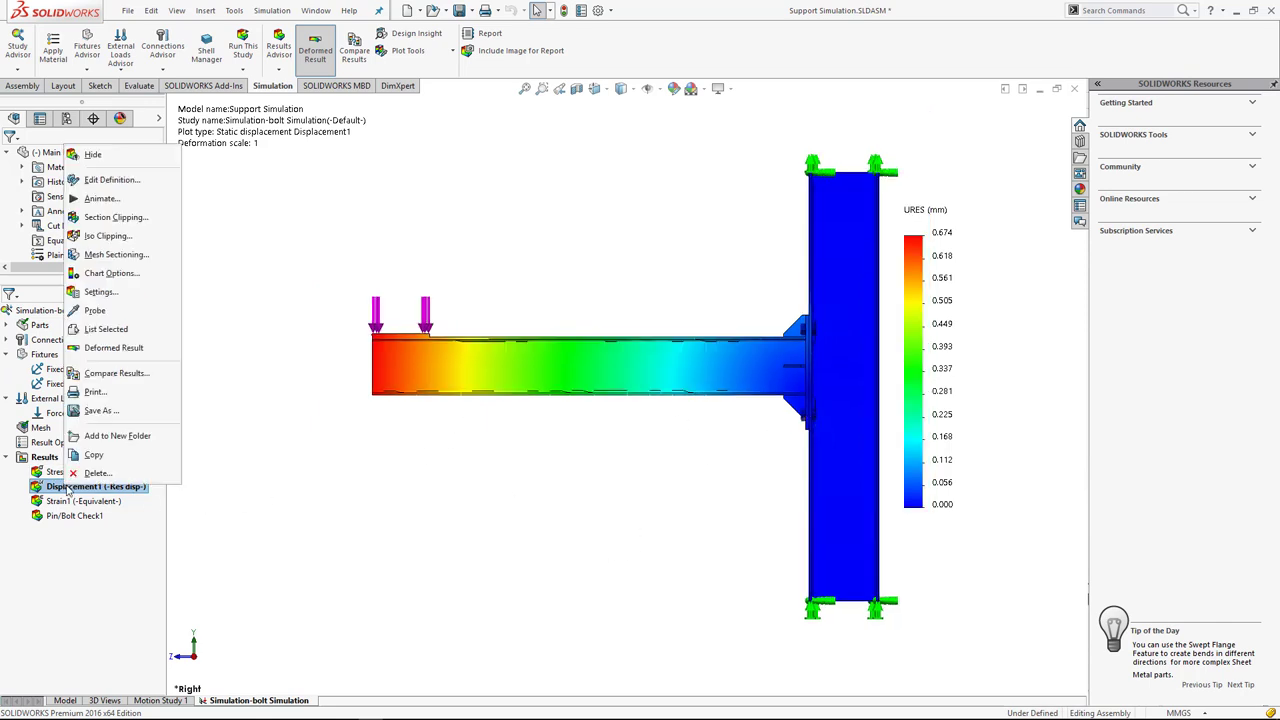
{"action": "left_click", "coordinate": [100, 198]}
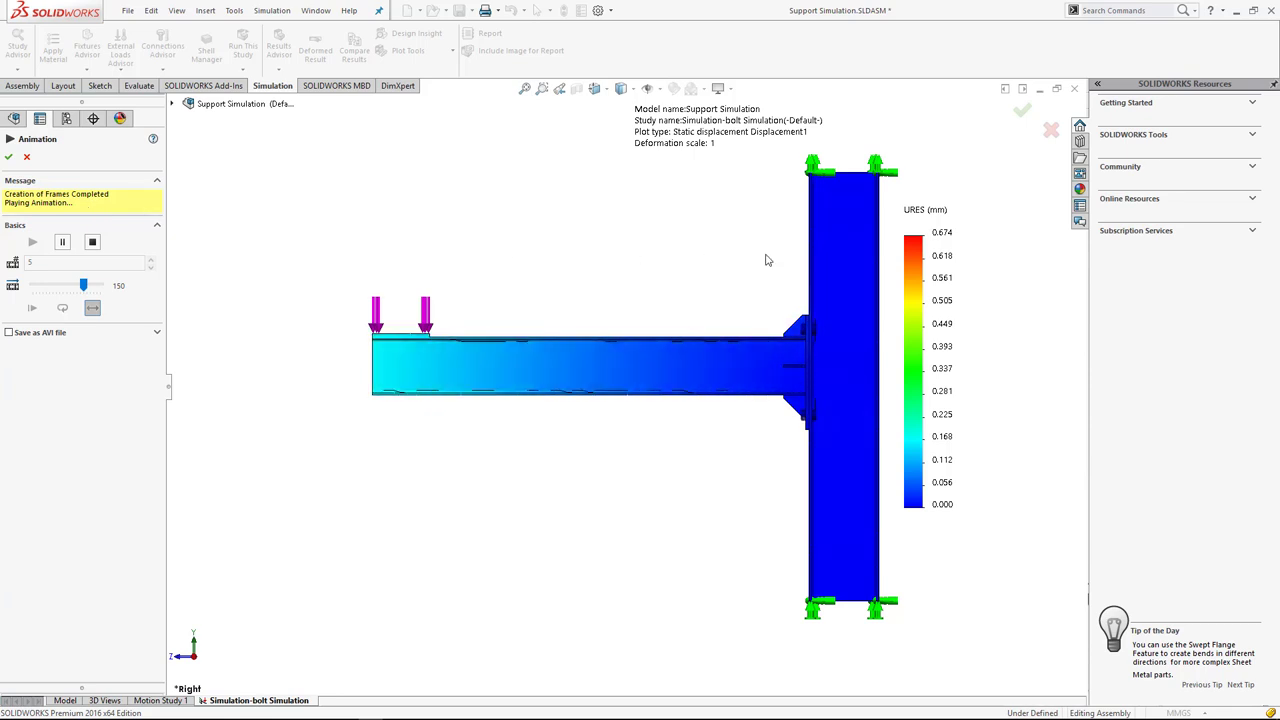
{"action": "left_click", "coordinate": [8, 157]}
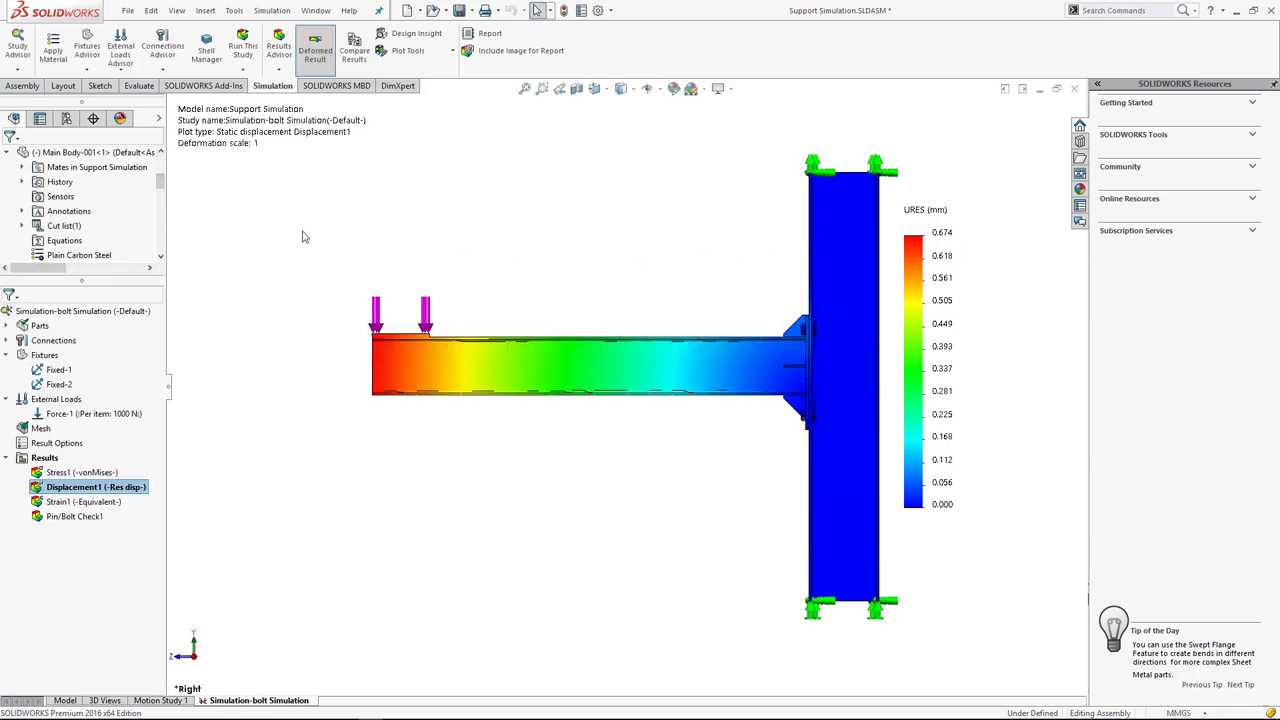
{"action": "right_click", "coordinate": [68, 416]}
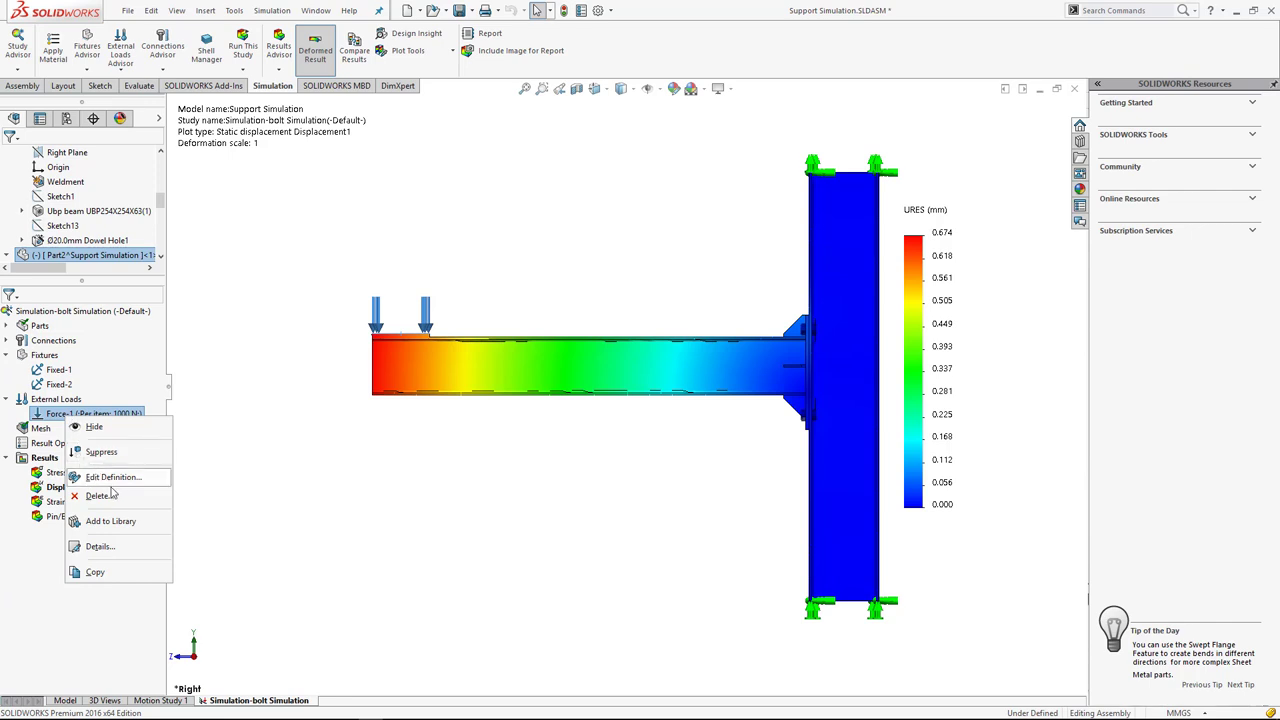
Change Force-1 from 1000 N to 4905 N and re-run the study.
{"action": "left_click", "coordinate": [113, 480]}
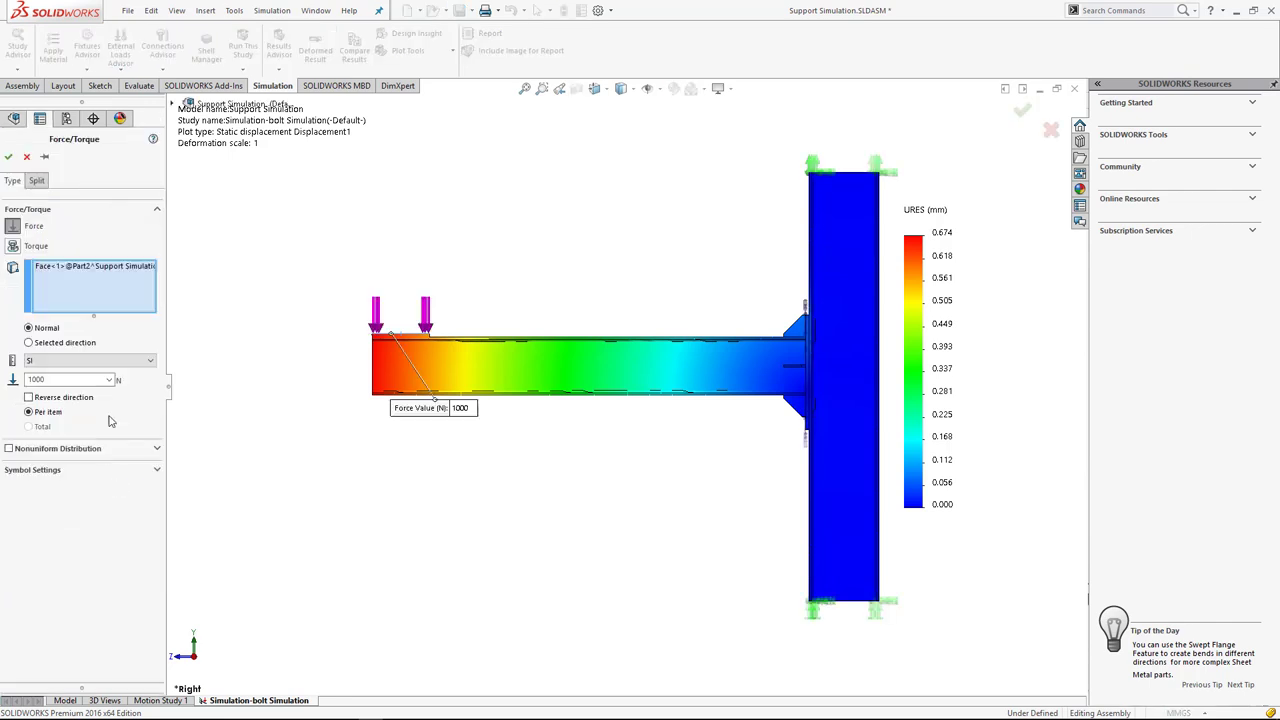
{"action": "left_click_drag", "start_coordinate": [47, 379], "coordinate": [29, 383]}
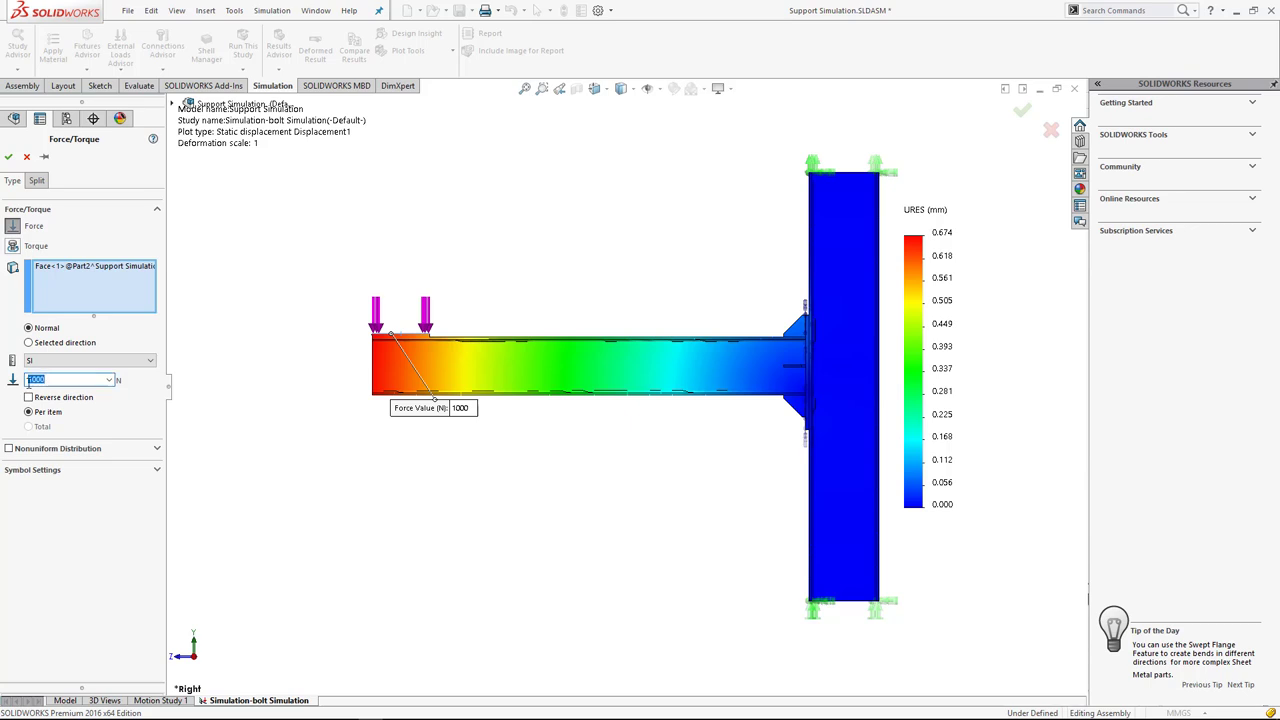
{"action": "type", "text": "10"}
{"action": "left_click", "coordinate": [8, 156]}
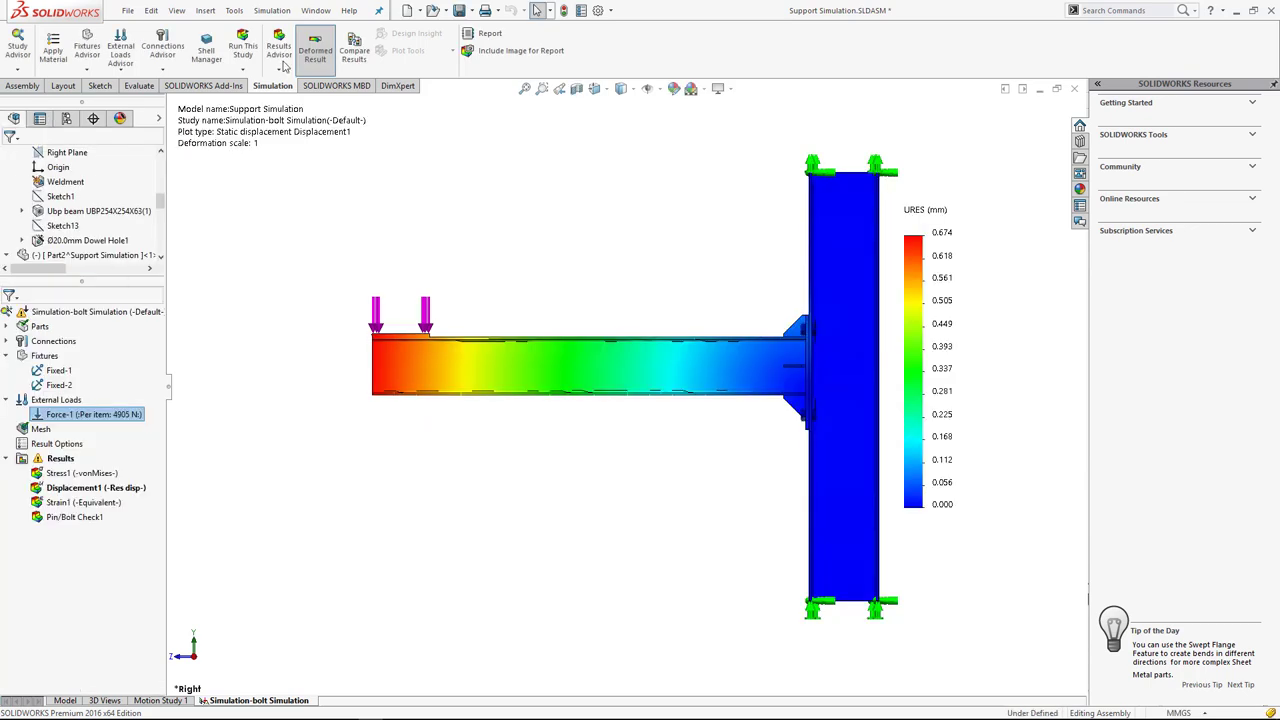
{"action": "left_click", "coordinate": [242, 45]}
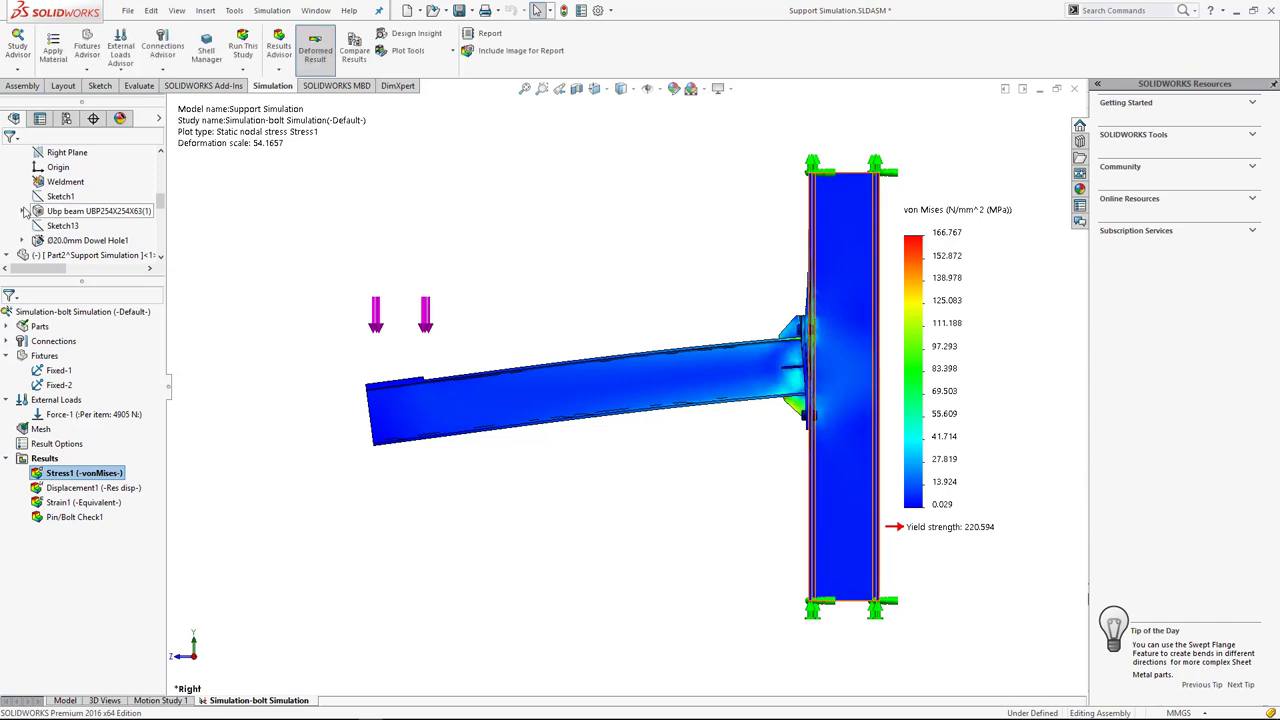
Create a Factor of Safety plot from Results, accepting defaults on all three pages.
{"action": "scroll", "coordinate": [820, 372], "scroll_direction": "down", "scroll_amount": 2}
{"action": "scroll", "coordinate": [822, 368], "scroll_direction": "down", "scroll_amount": 2}
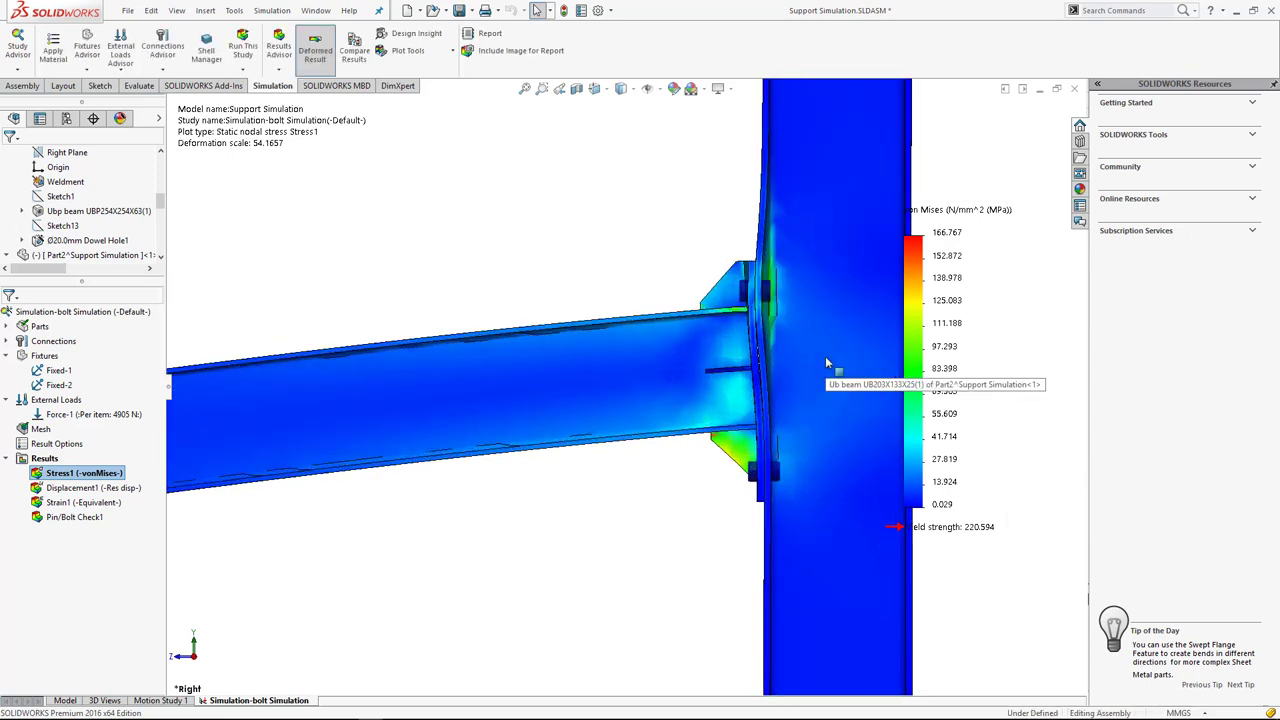
{"action": "scroll", "coordinate": [826, 364], "scroll_direction": "down", "scroll_amount": 1}
{"action": "scroll", "coordinate": [623, 381], "scroll_direction": "up", "scroll_amount": 5}
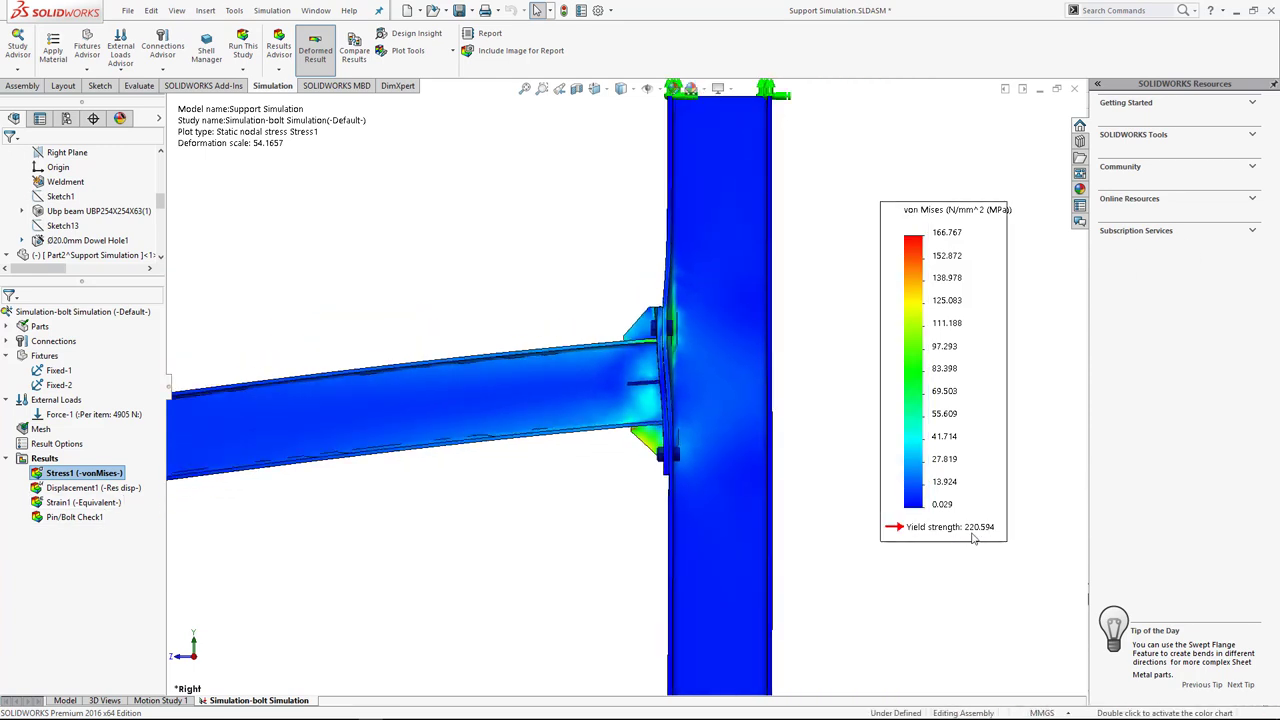
{"action": "scroll", "coordinate": [620, 398], "scroll_direction": "up", "scroll_amount": 3}
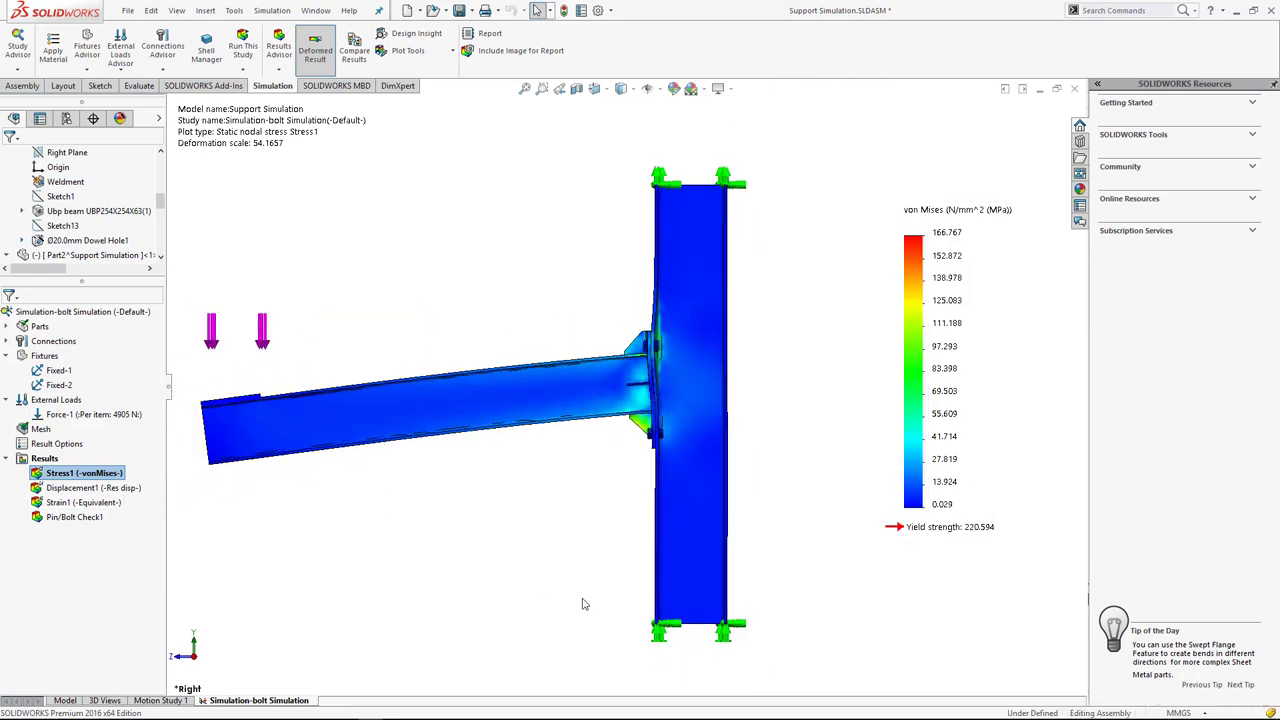
{"action": "right_click", "coordinate": [43, 470]}
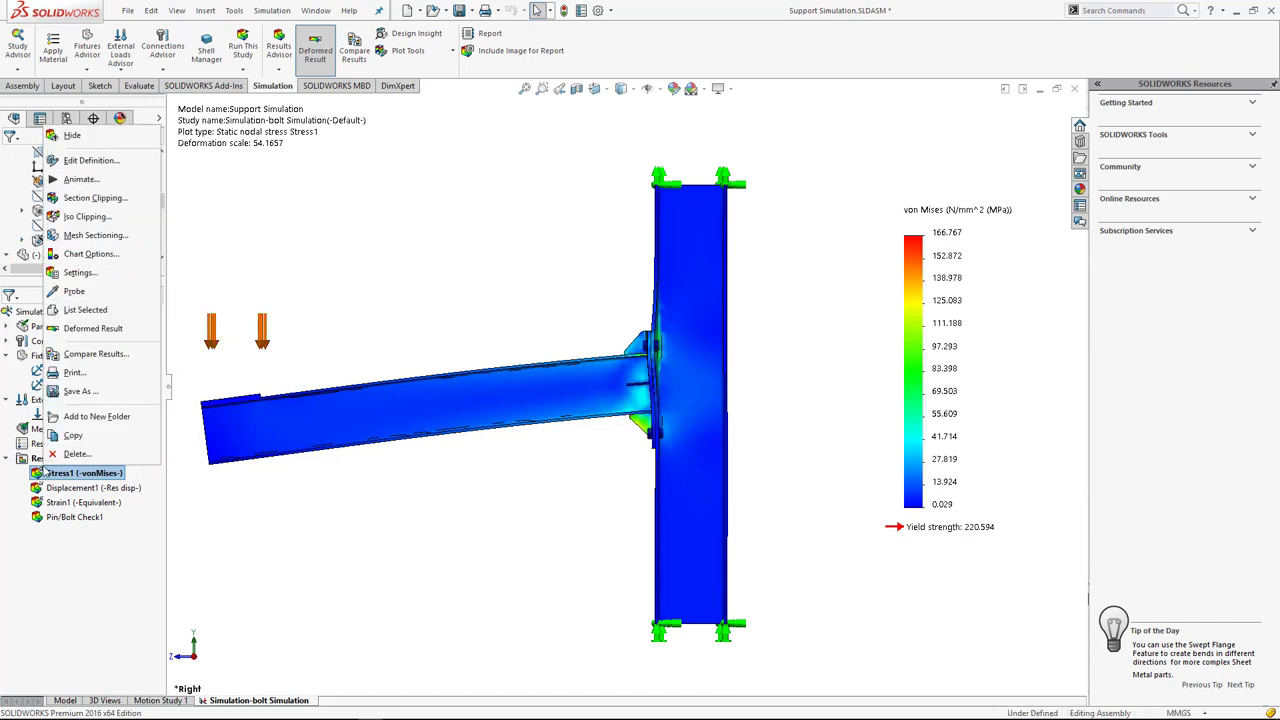
{"action": "right_click", "coordinate": [41, 458]}
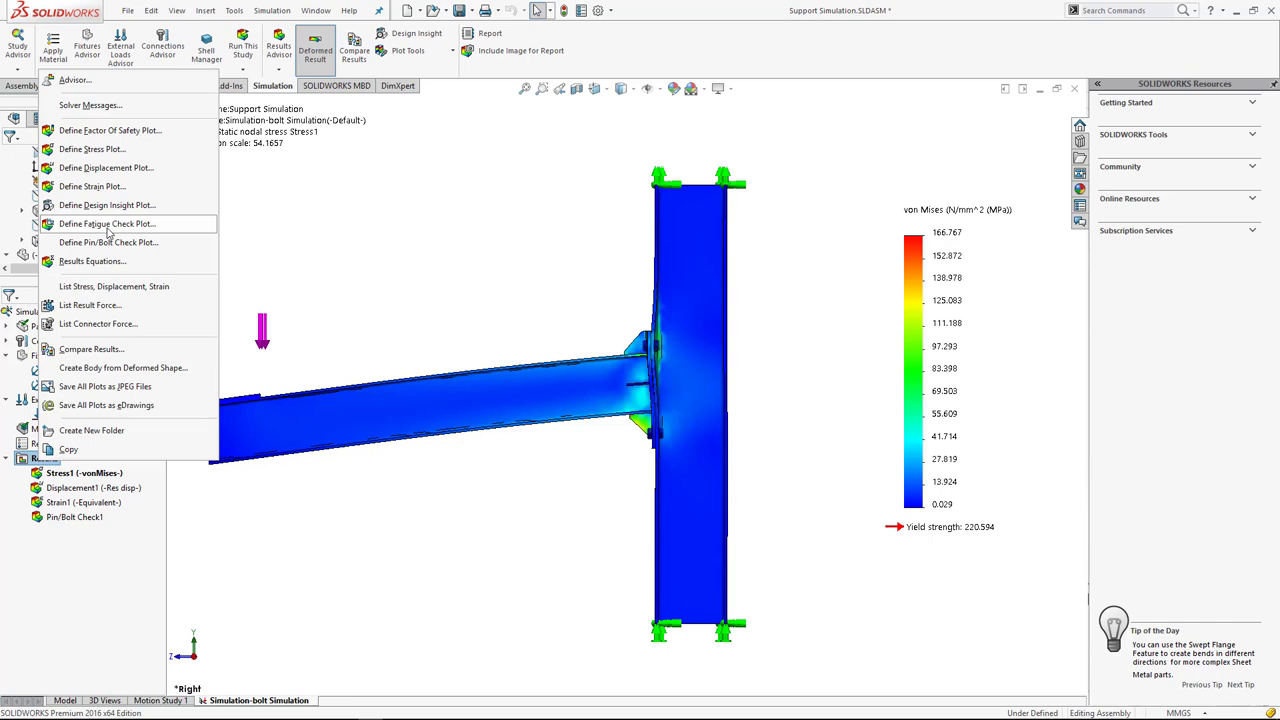
{"action": "left_click", "coordinate": [90, 143]}
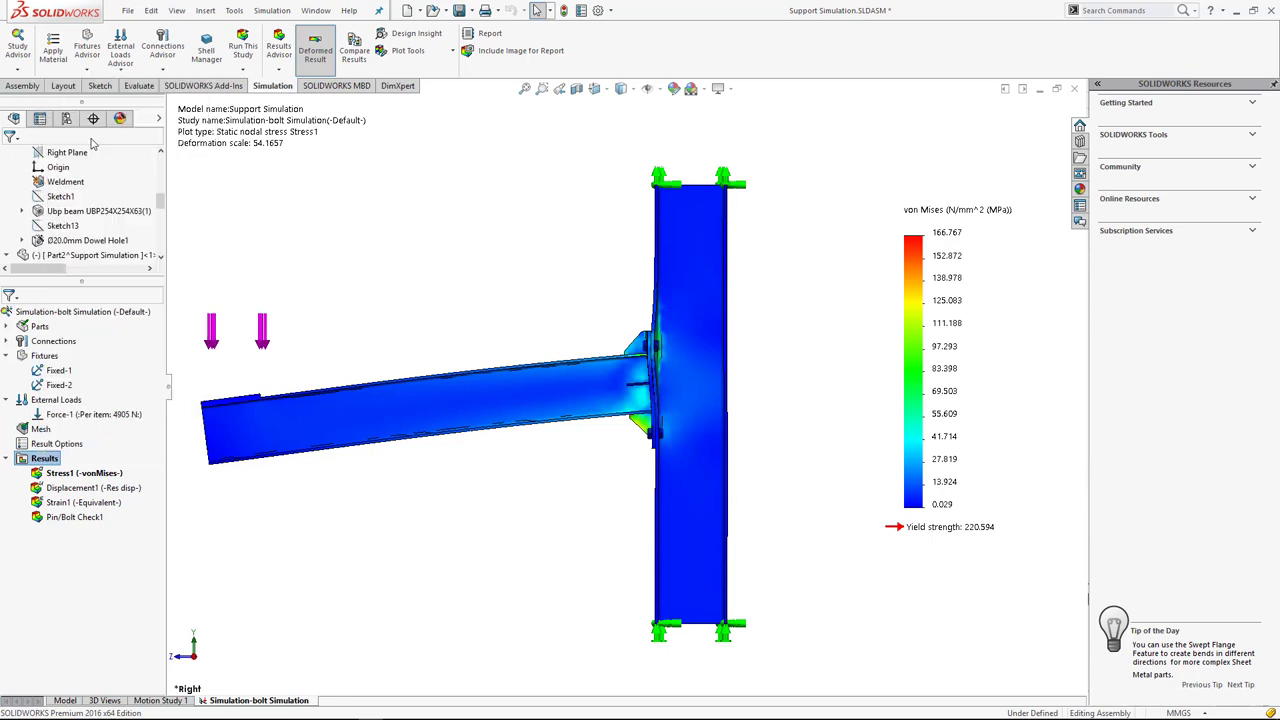
{"action": "left_click", "coordinate": [158, 156]}
{"action": "type", "text": "2"}
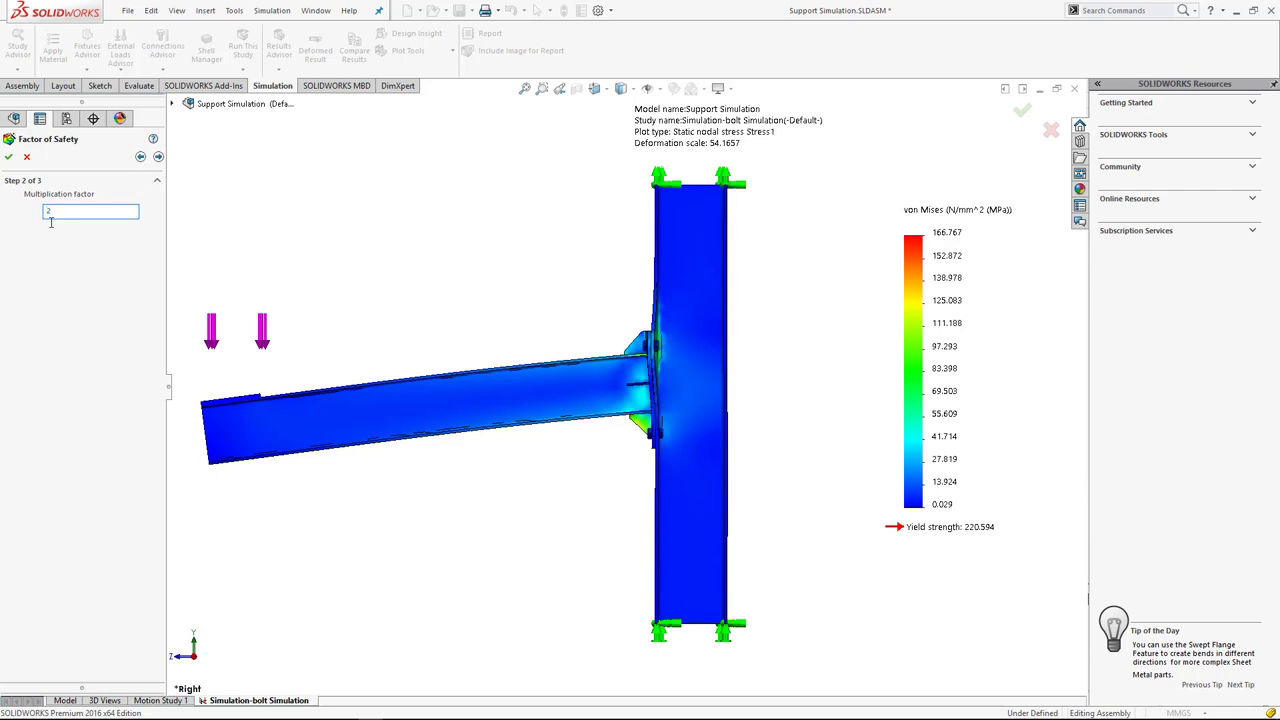
{"action": "left_click", "coordinate": [158, 157]}
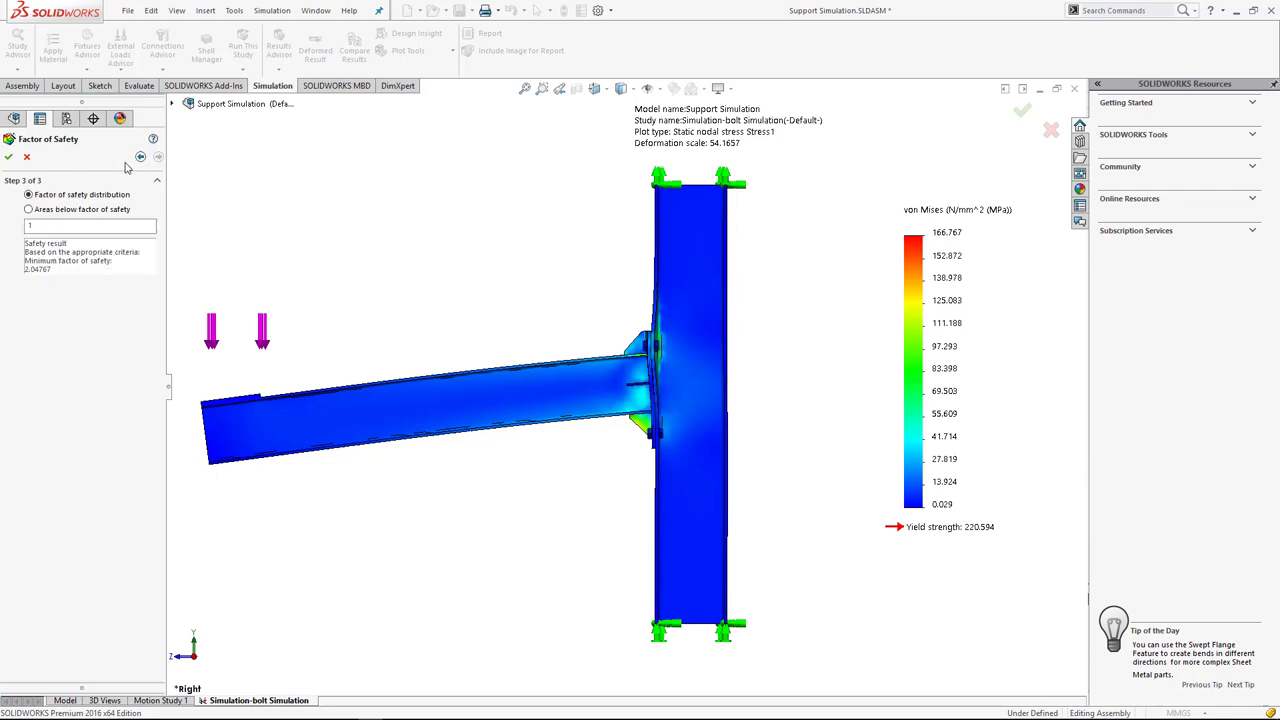
{"action": "left_click", "coordinate": [8, 157]}
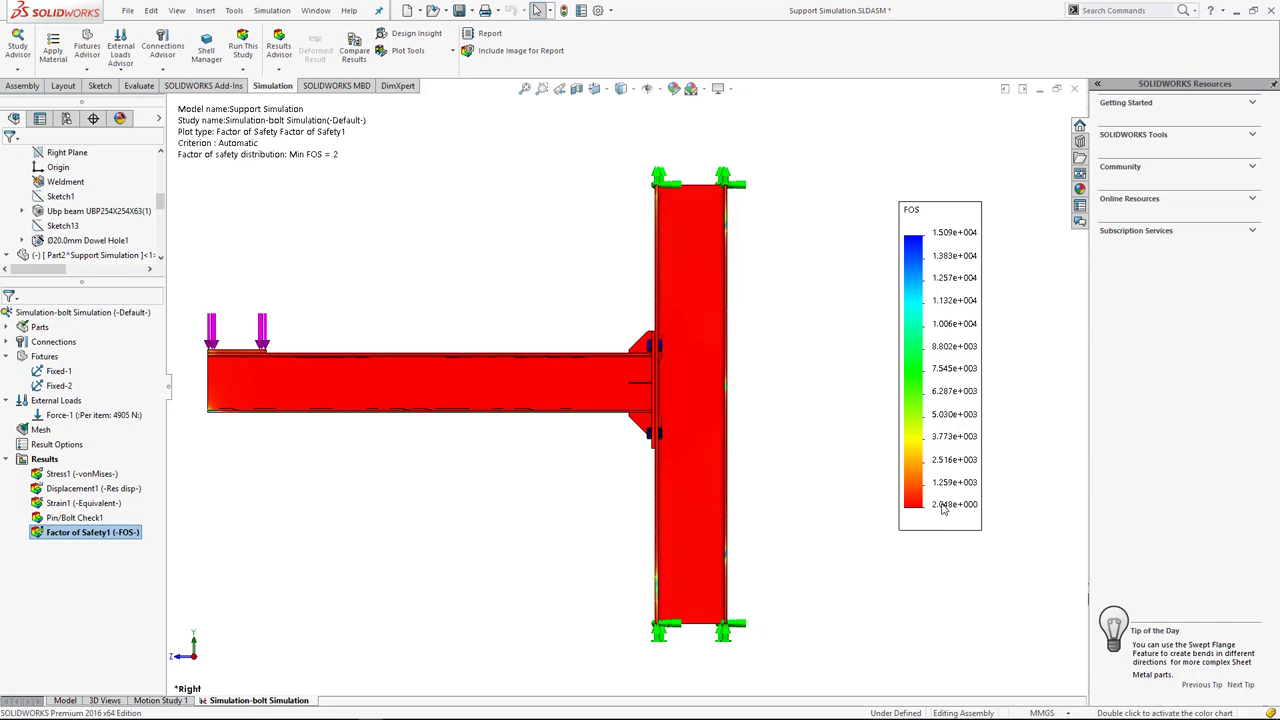
{"action": "mouse_move", "coordinate": [268, 716]}
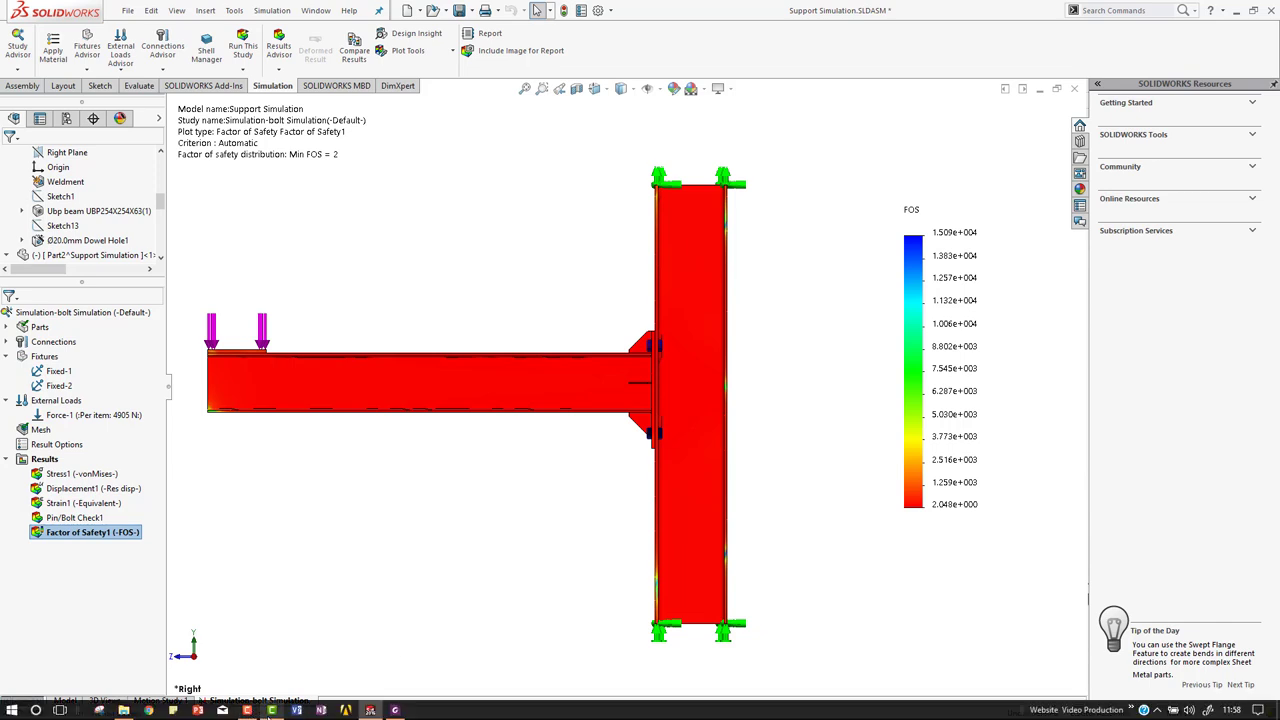
Show Pin/Bolt Check1, inspect a counterbore bolt's OK result, close it and orbit the model.
{"action": "double_click", "coordinate": [90, 518]}
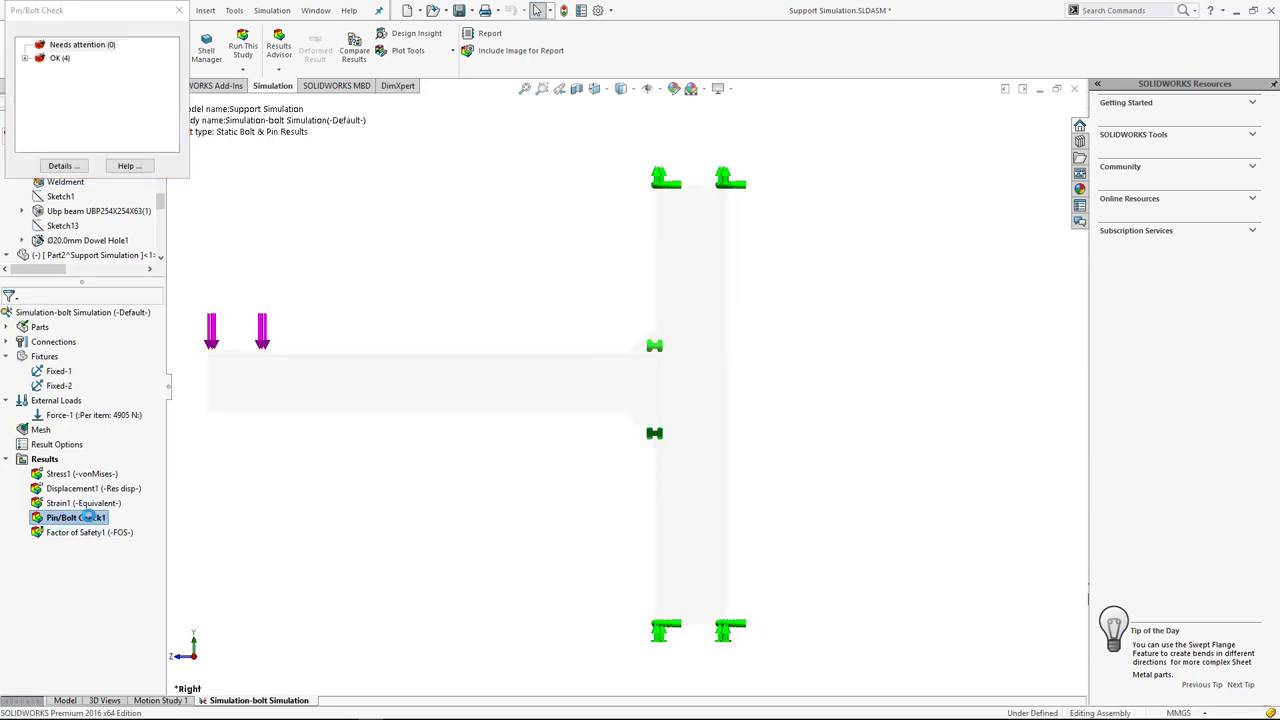
{"action": "left_click", "coordinate": [25, 58]}
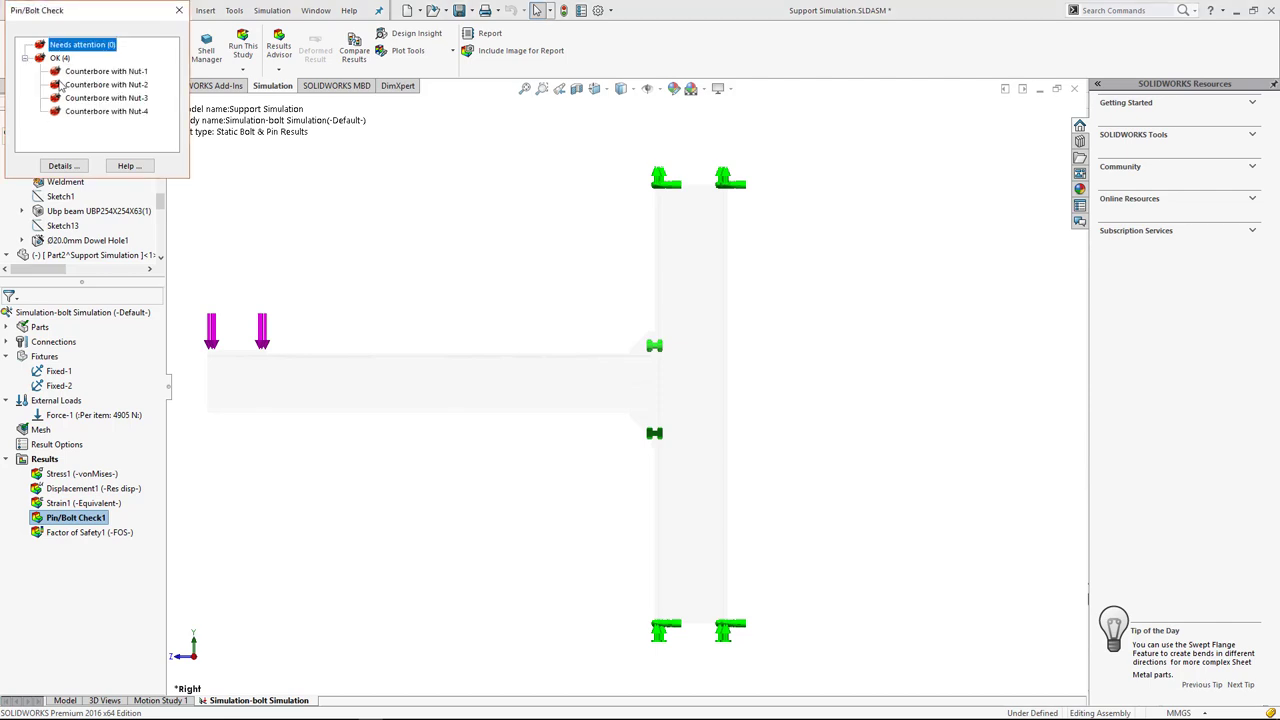
{"action": "middle_click_drag", "start_coordinate": [480, 243], "coordinate": [569, 257]}
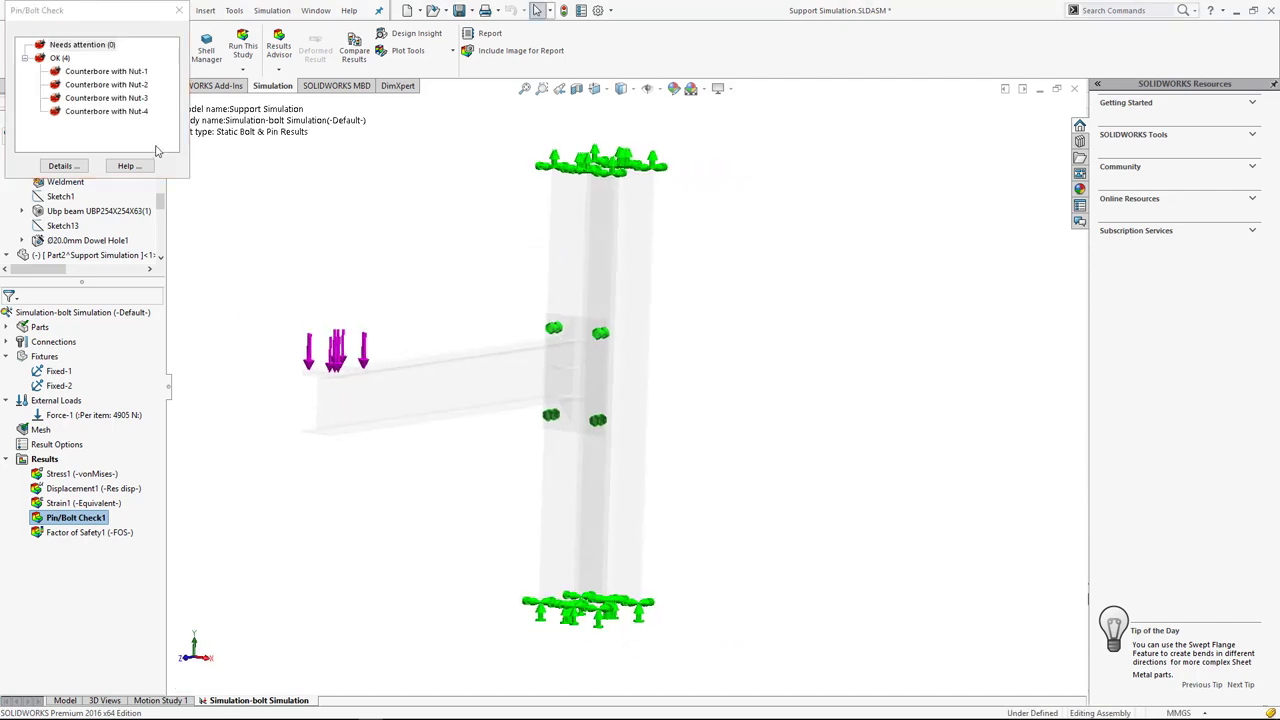
{"action": "left_click", "coordinate": [135, 75]}
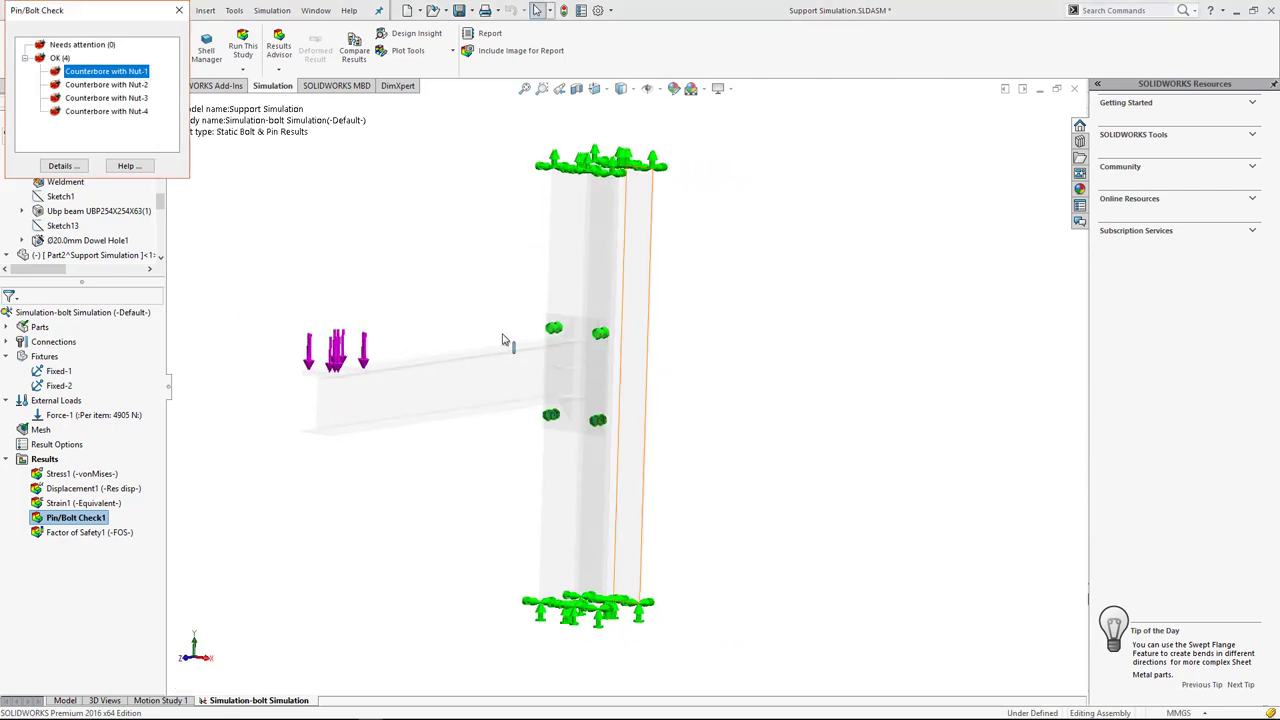
{"action": "left_click", "coordinate": [179, 10]}
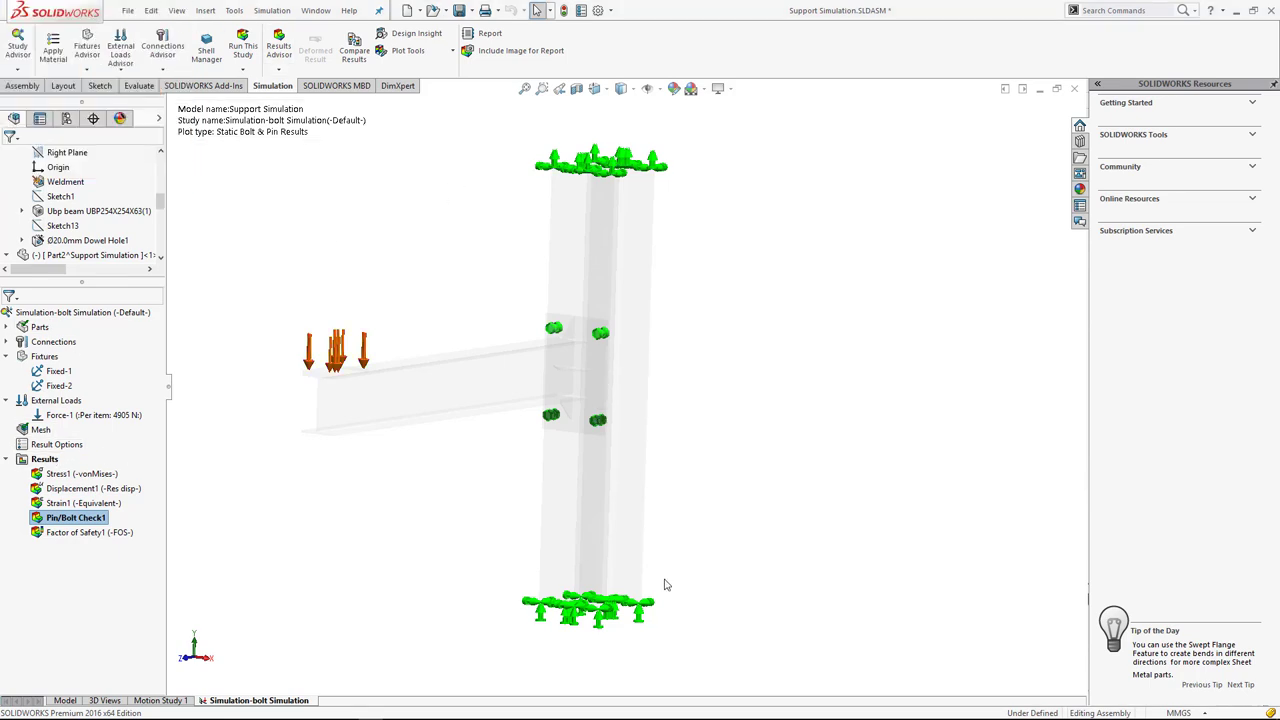
{"action": "middle_click_drag", "start_coordinate": [768, 543], "coordinate": [534, 462]}
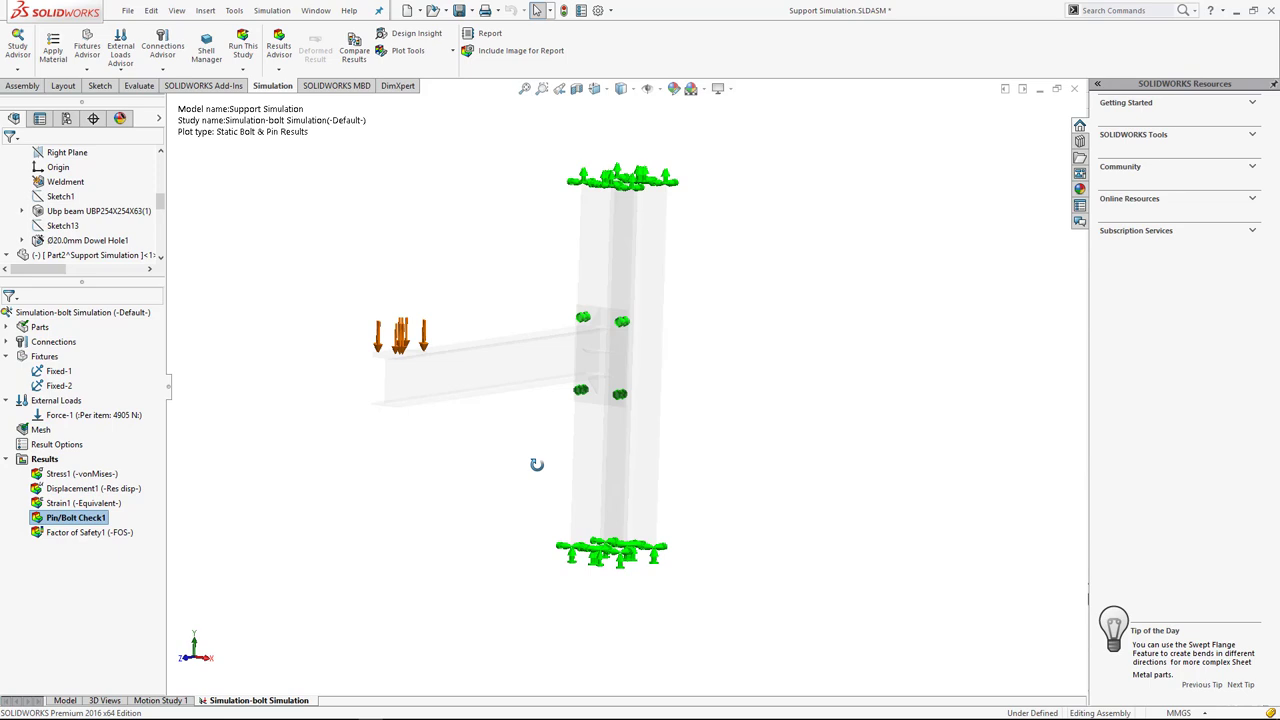
Enter 1000*9.81 to set Force-1 to 9810 N, then re-run the study.
{"action": "right_click", "coordinate": [48, 402]}
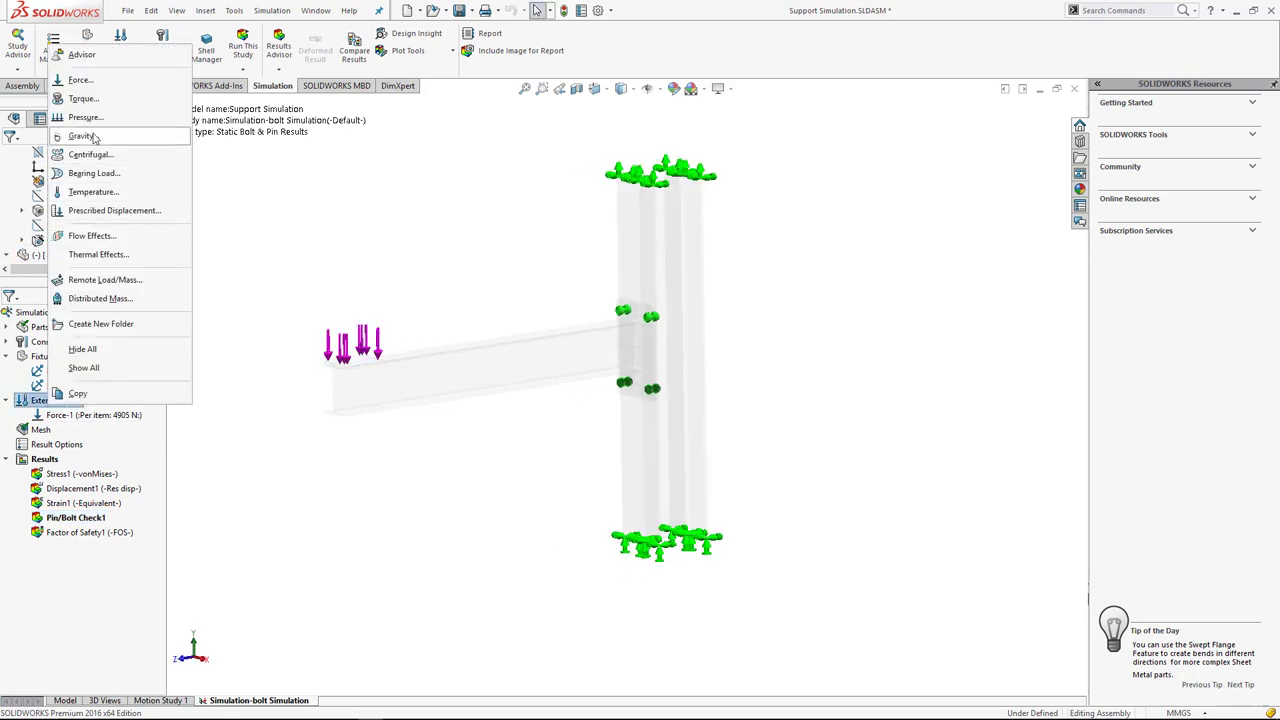
{"action": "left_click", "coordinate": [306, 532]}
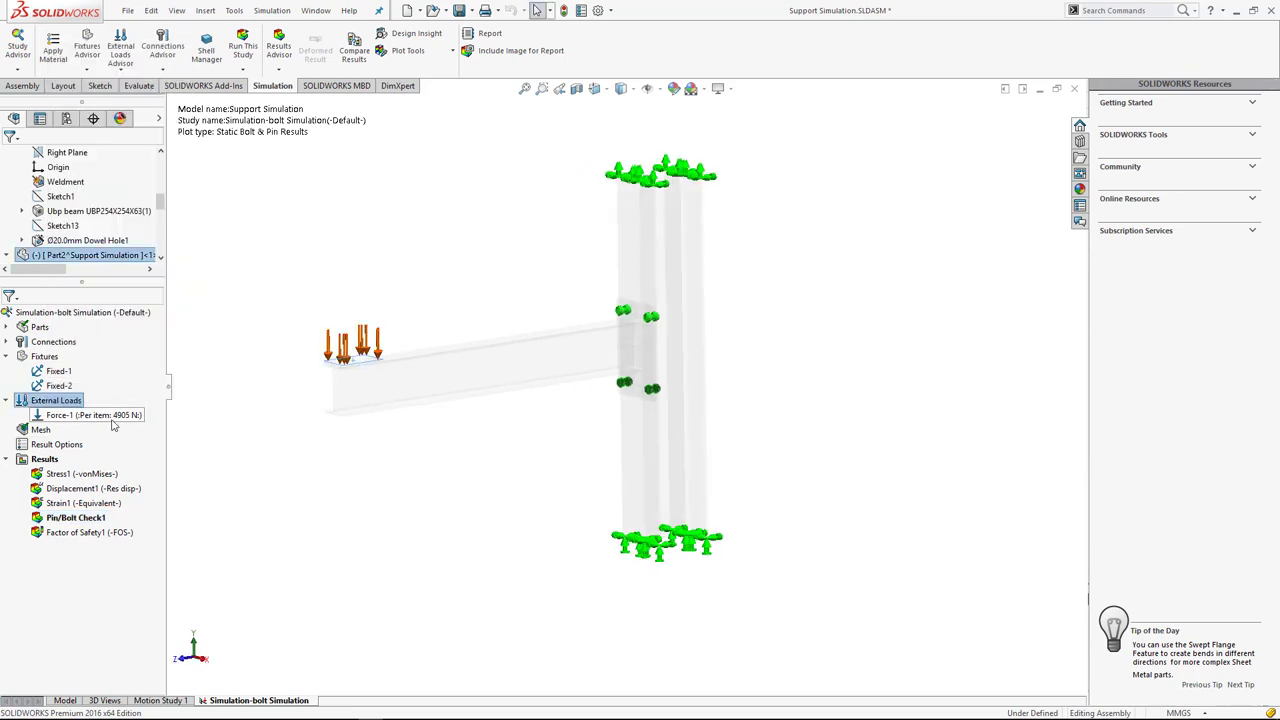
{"action": "right_click", "coordinate": [113, 420]}
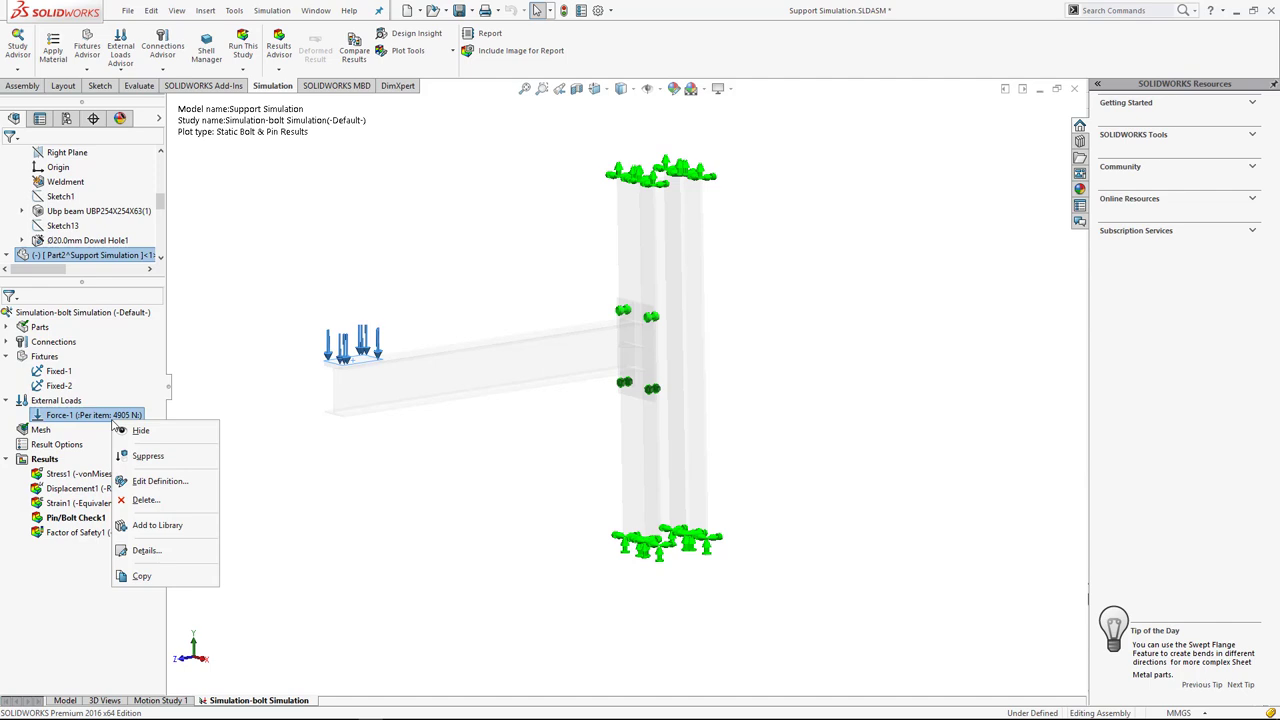
{"action": "left_click", "coordinate": [181, 486]}
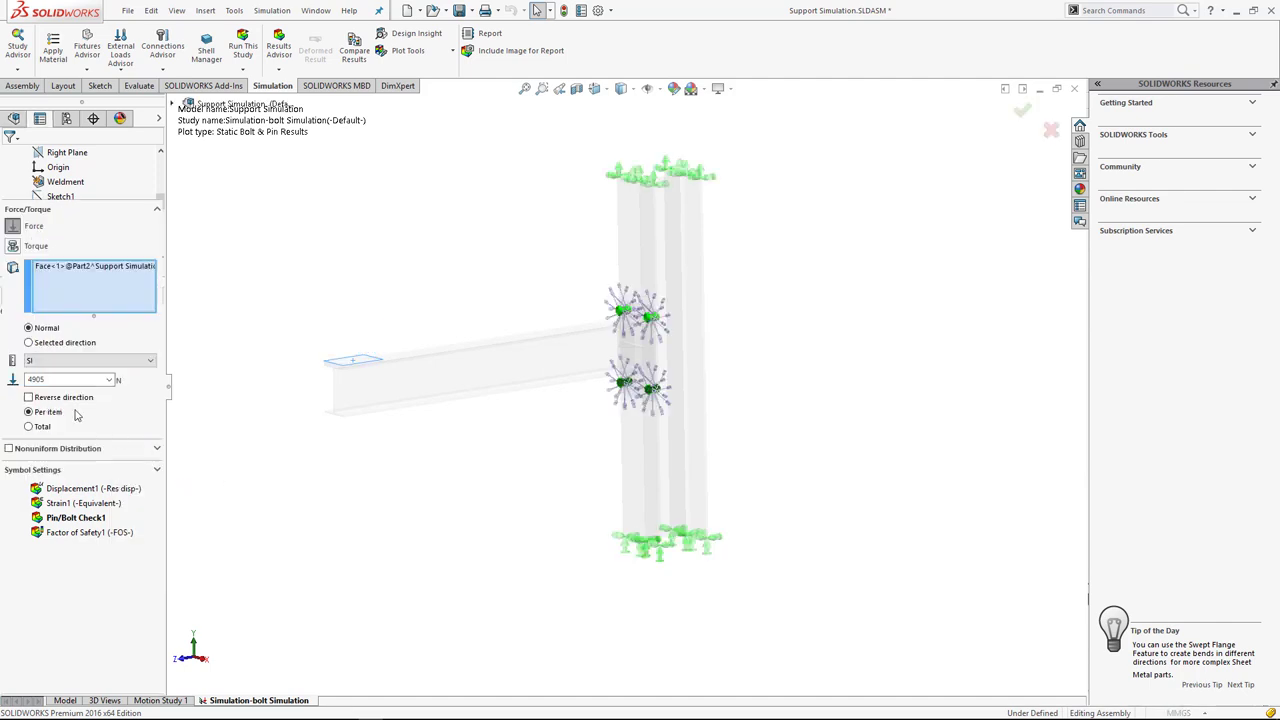
{"action": "left_click_drag", "start_coordinate": [70, 379], "coordinate": [2, 387]}
{"action": "type", "text": "1000*9.81"}
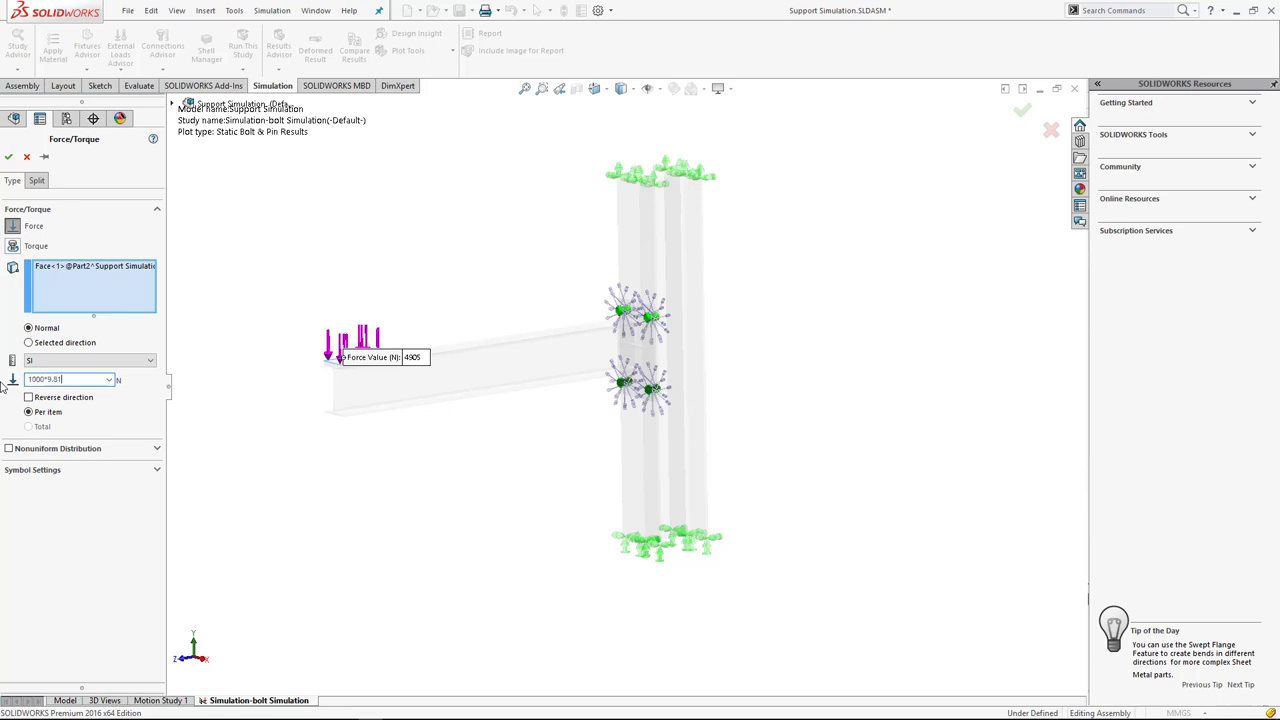
{"action": "key", "text": "Return"}
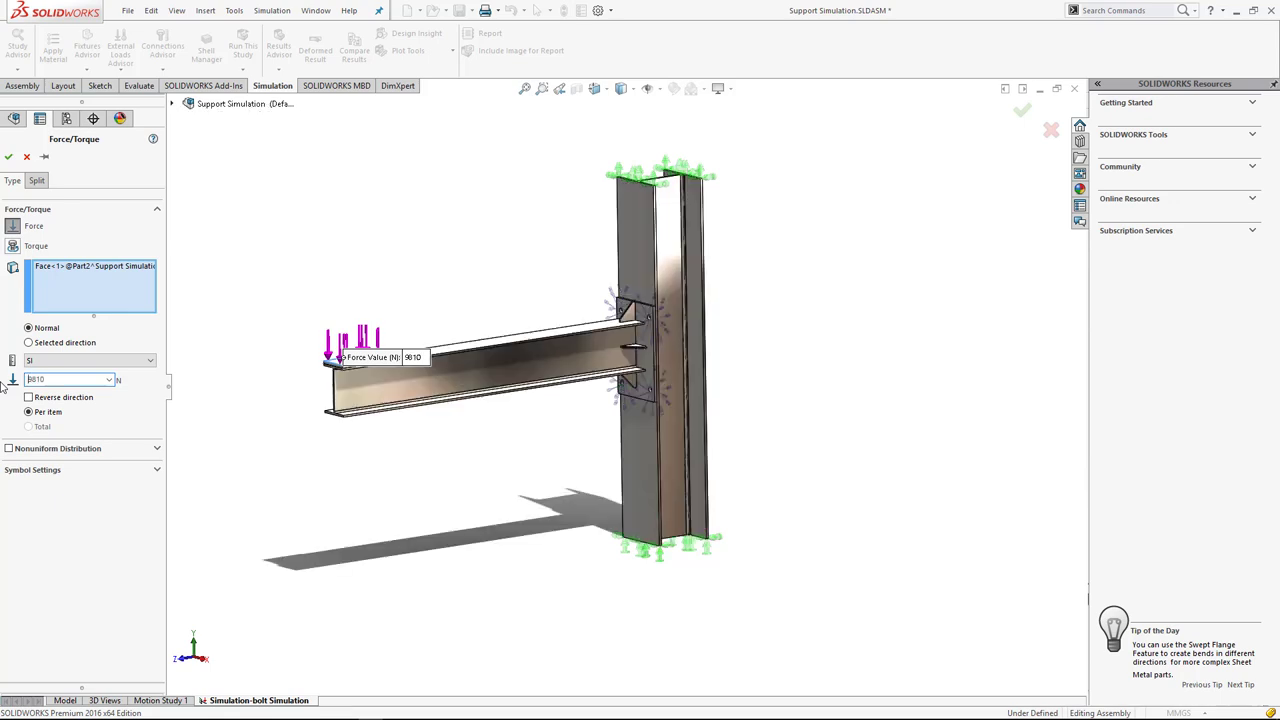
{"action": "left_click", "coordinate": [8, 157]}
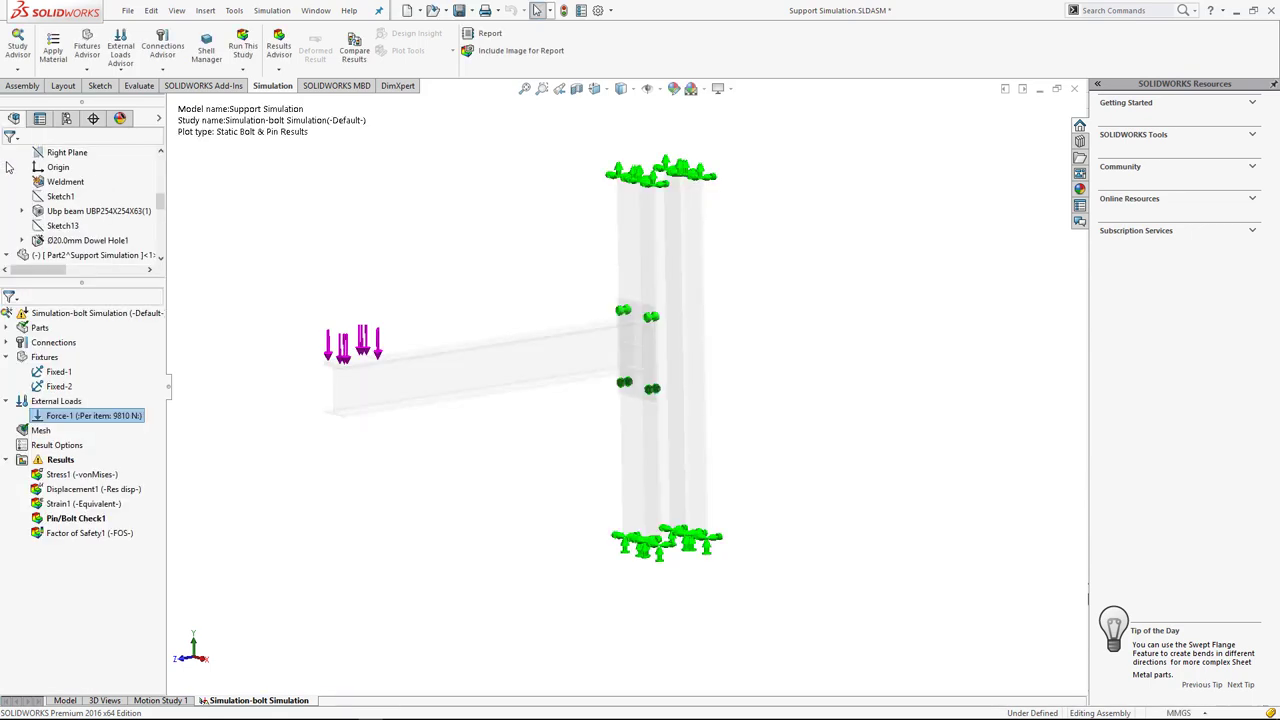
{"action": "left_click", "coordinate": [243, 45]}
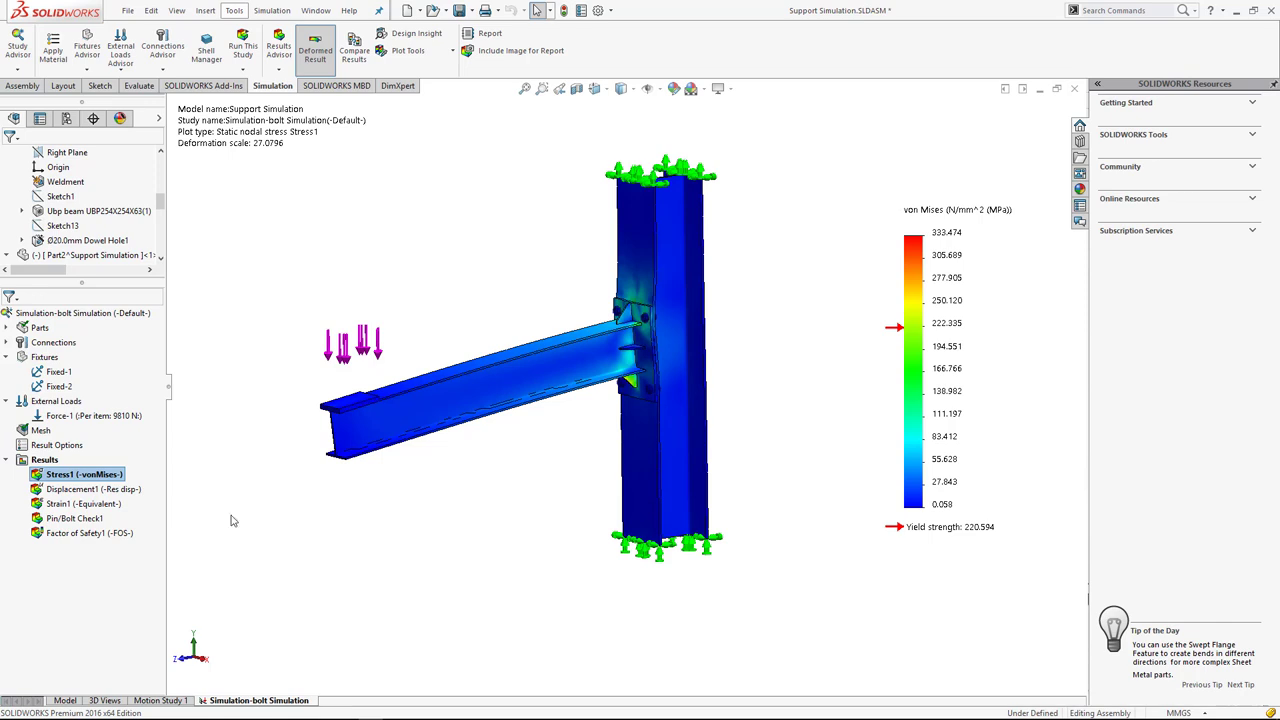
Display Factor of Safety1 for the 9810 N load, with minimum FOS 1.024.
{"action": "left_click", "coordinate": [72, 538]}
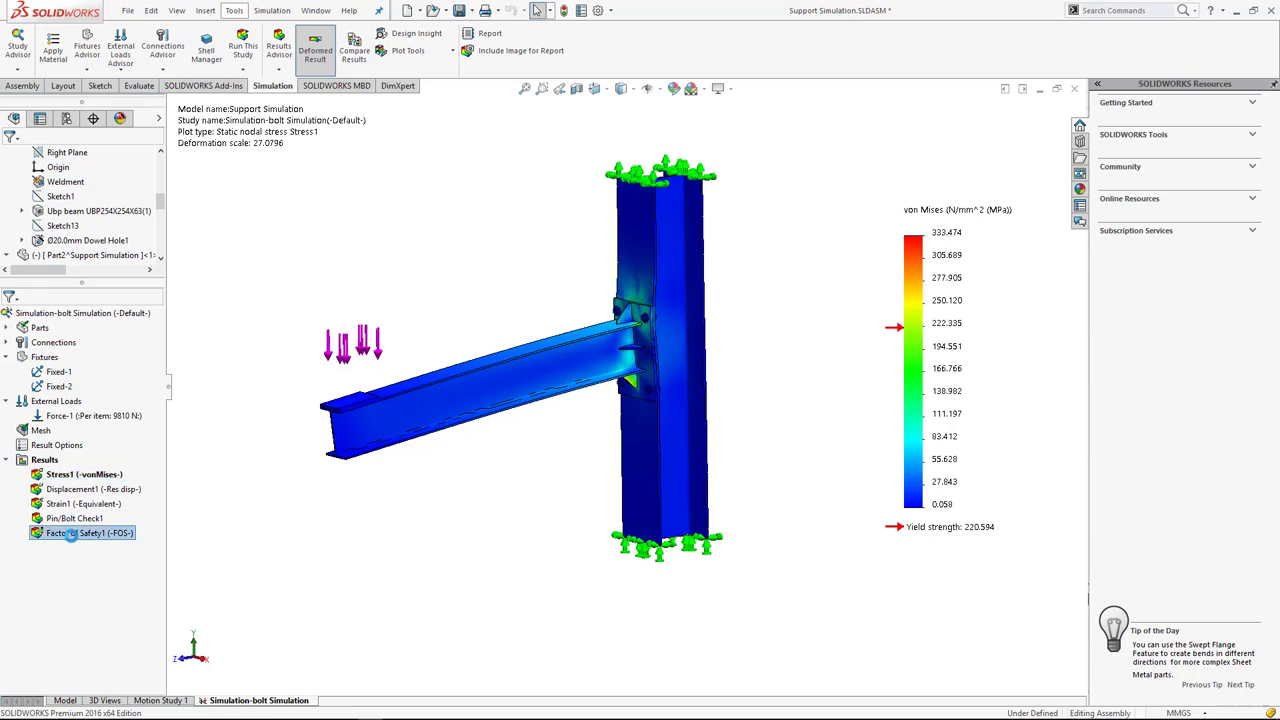
{"action": "double_click", "coordinate": [72, 537]}
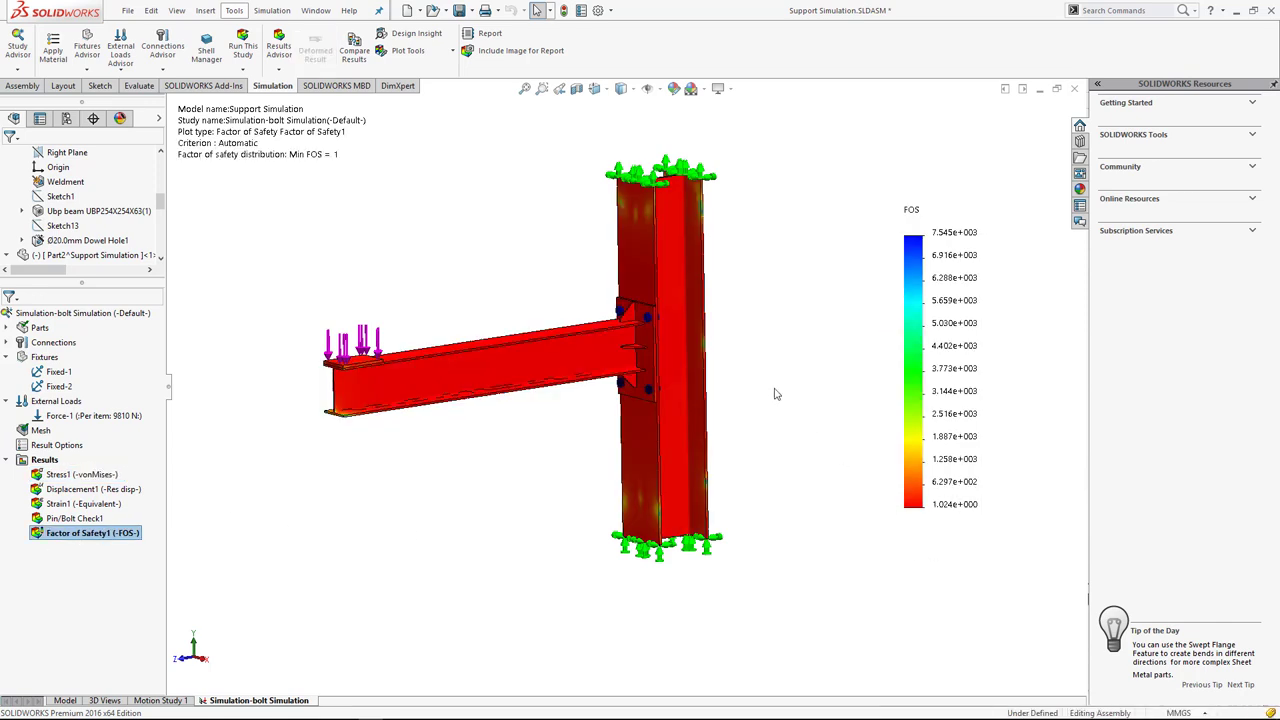
Review the FOS plot definition, keeping the Automatic failure criterion unchanged.
{"action": "right_click", "coordinate": [937, 472]}
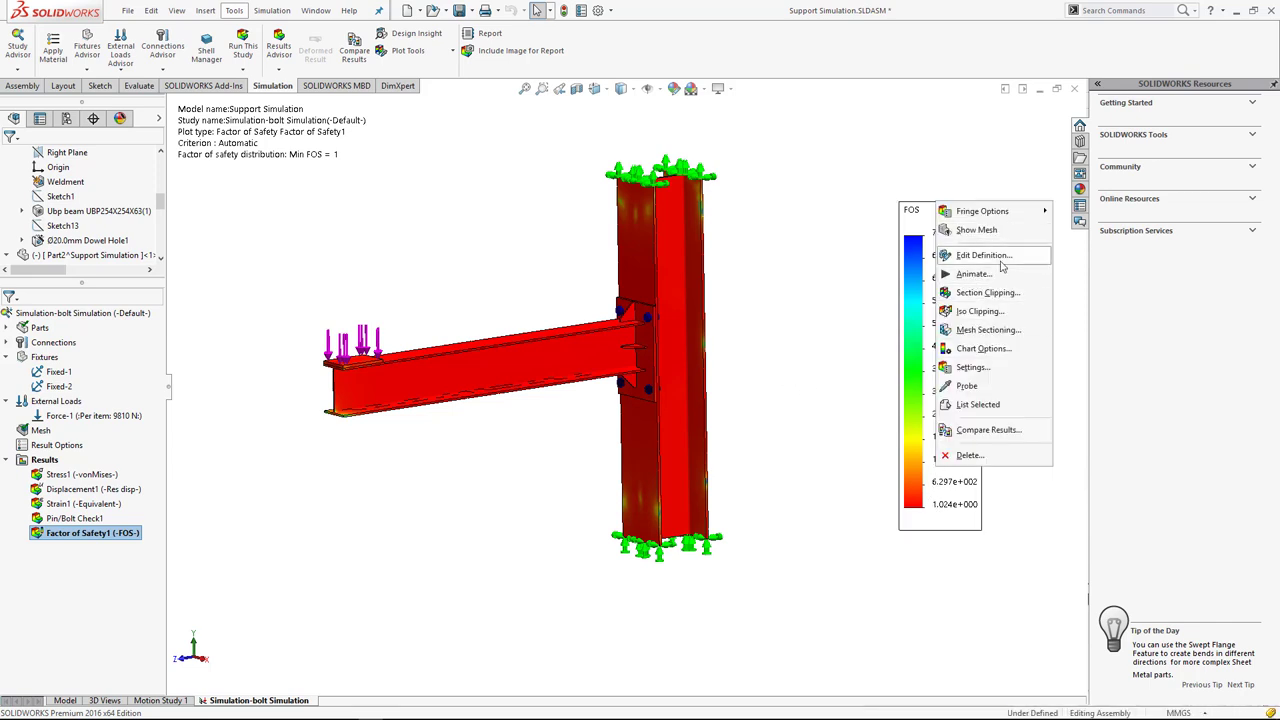
{"action": "left_click", "coordinate": [1002, 267]}
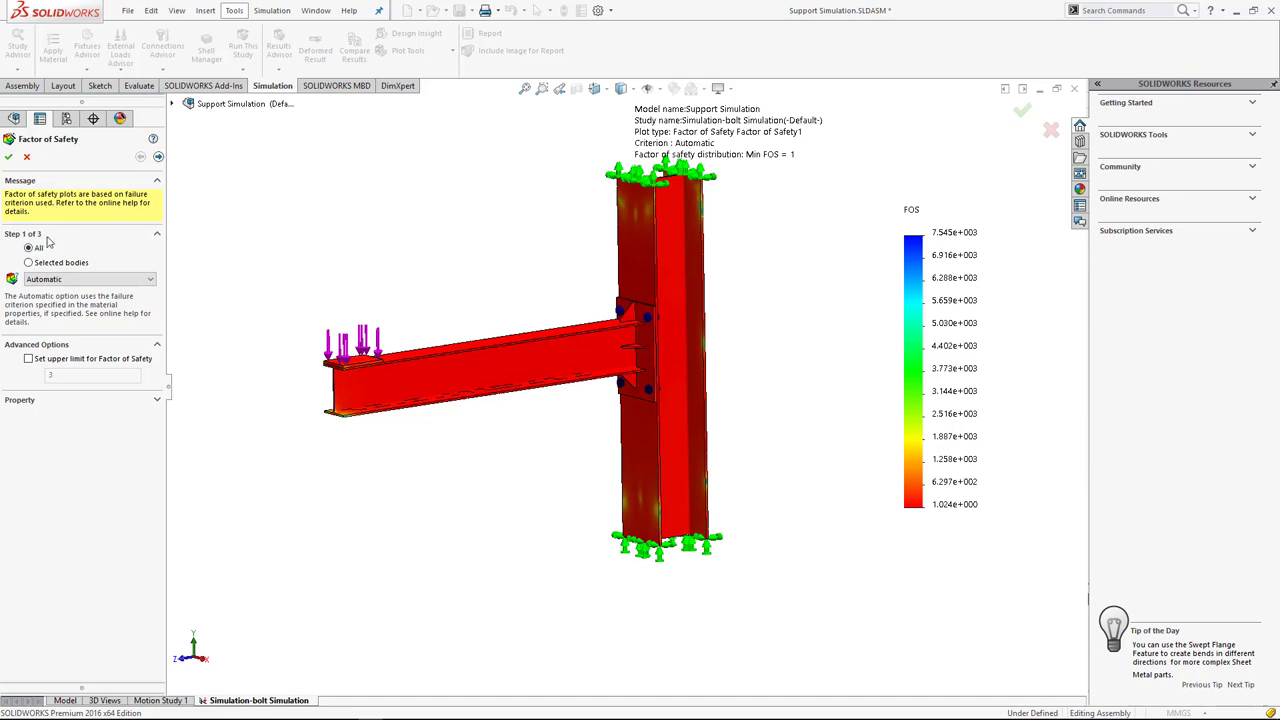
{"action": "left_click", "coordinate": [68, 280]}
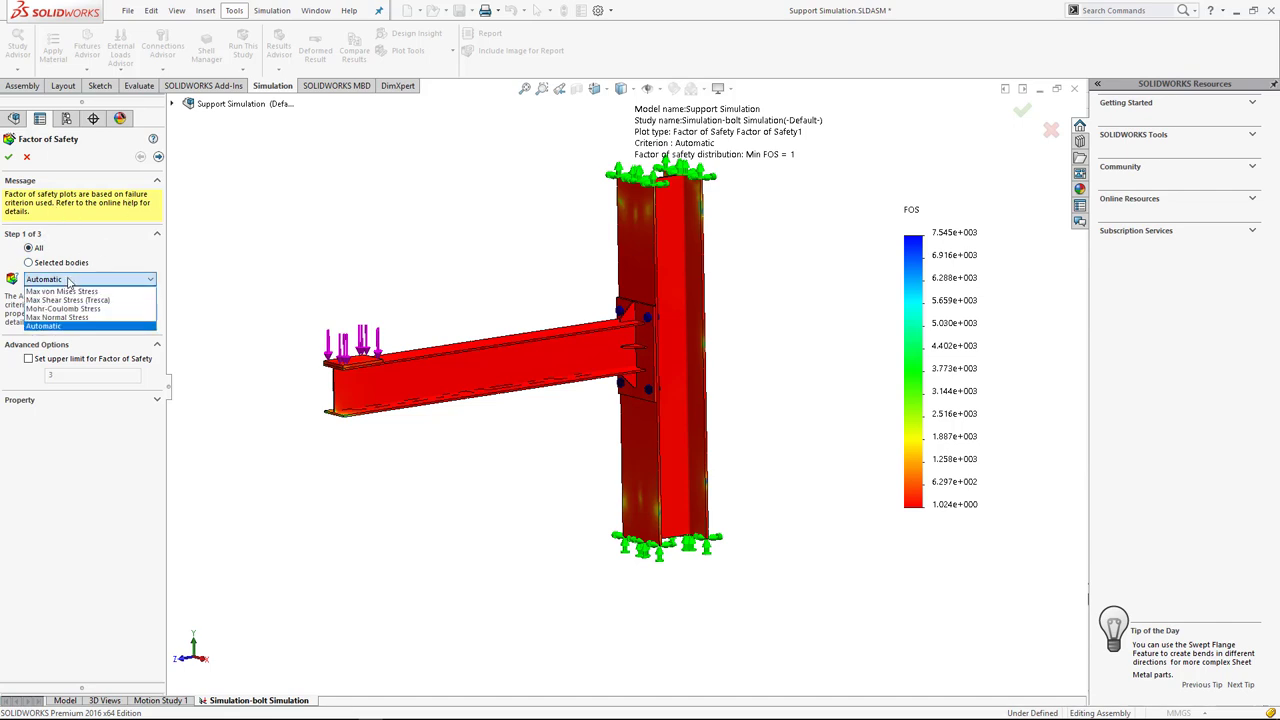
{"action": "left_click", "coordinate": [68, 282]}
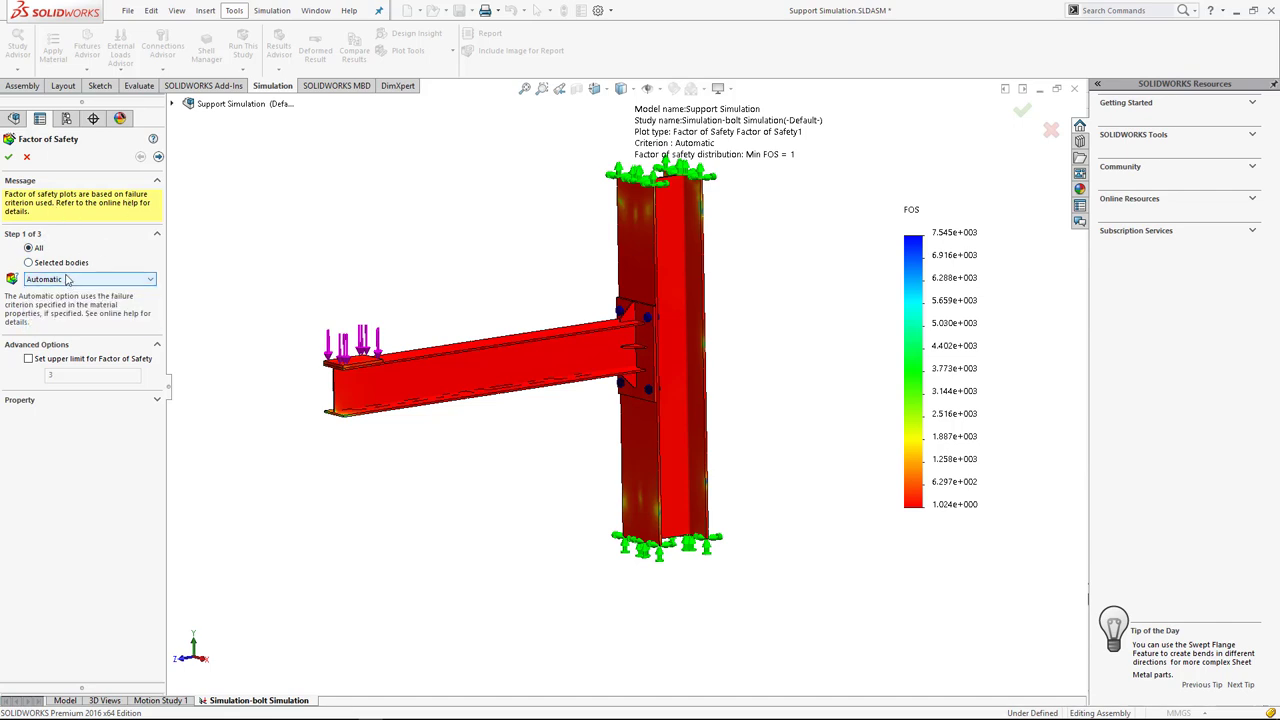
{"action": "left_click", "coordinate": [8, 157]}
Set the FOS legend to floating format at a 10% horizontal position, then move it right of the model.
{"action": "double_click", "coordinate": [902, 318]}
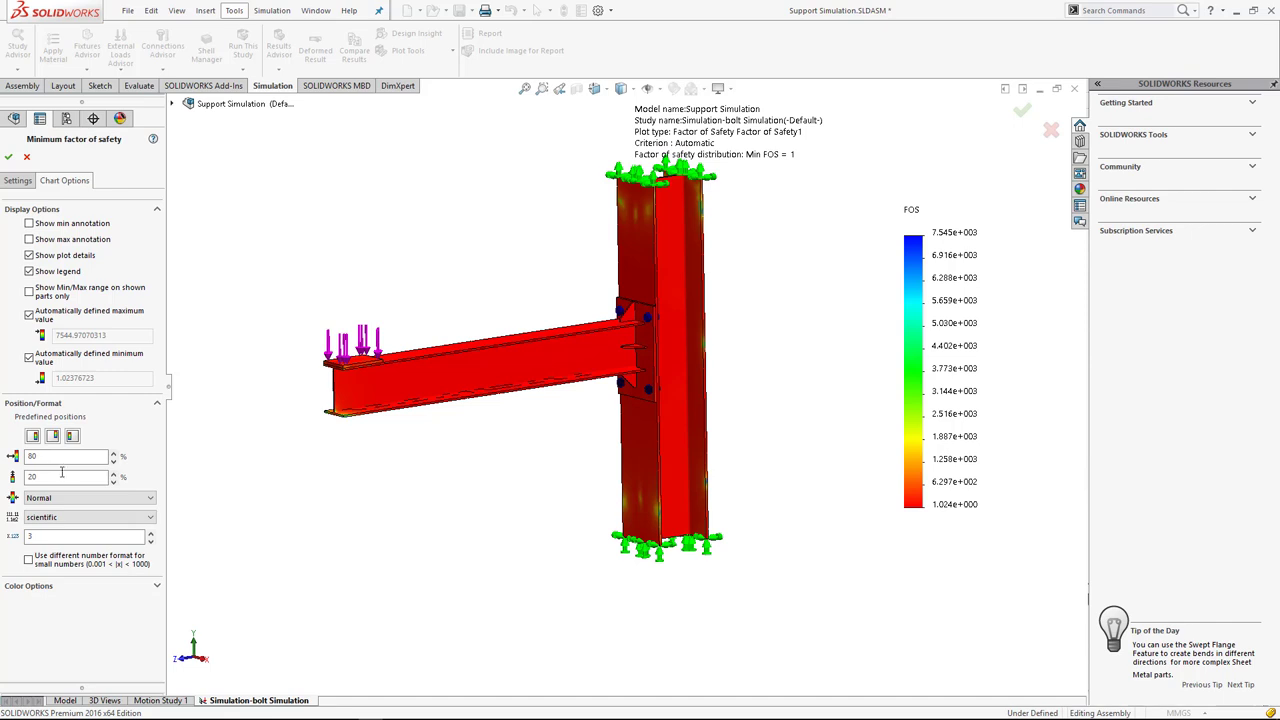
{"action": "left_click", "coordinate": [72, 517]}
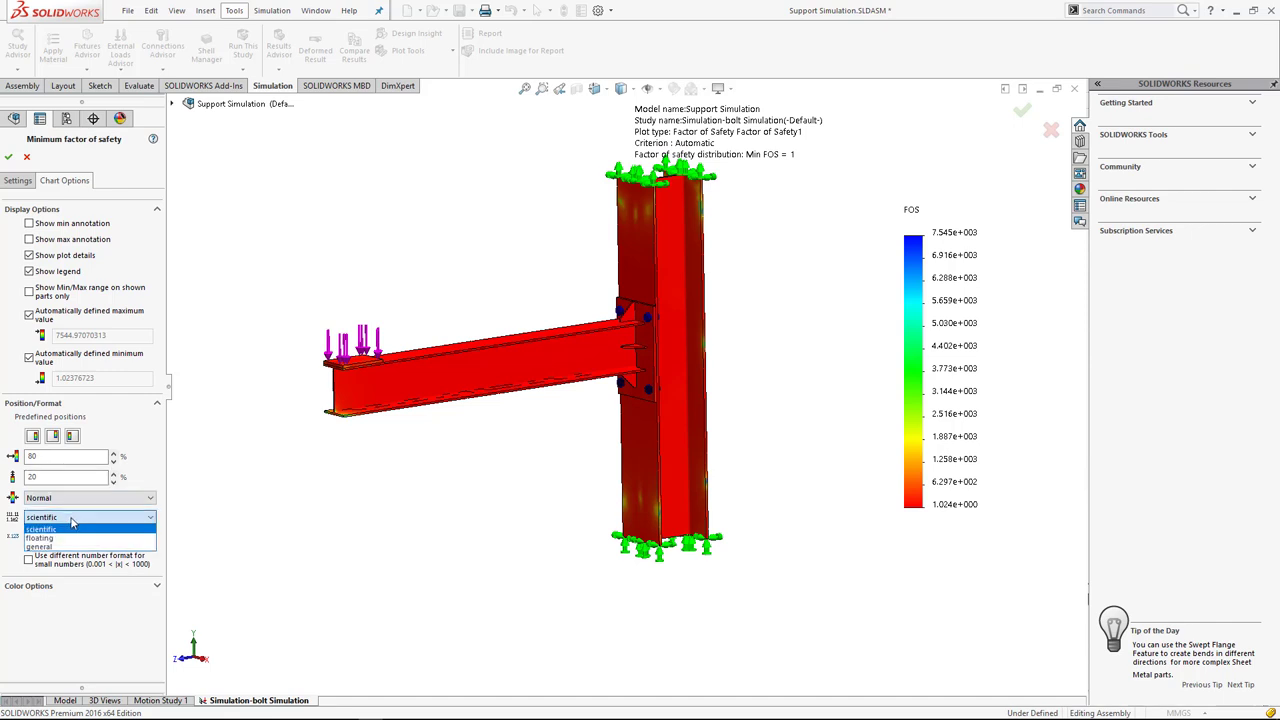
{"action": "left_click", "coordinate": [40, 538]}
{"action": "double_click", "coordinate": [33, 477]}
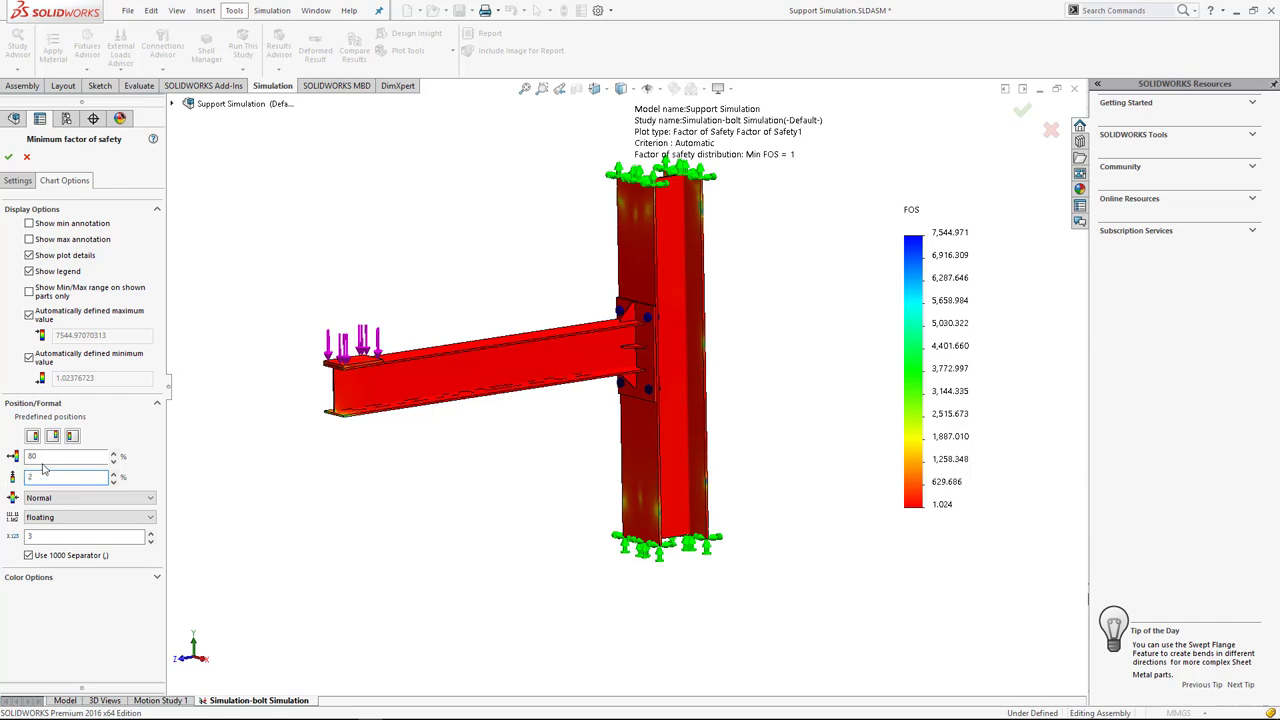
{"action": "double_click", "coordinate": [33, 456]}
{"action": "type", "text": "10"}
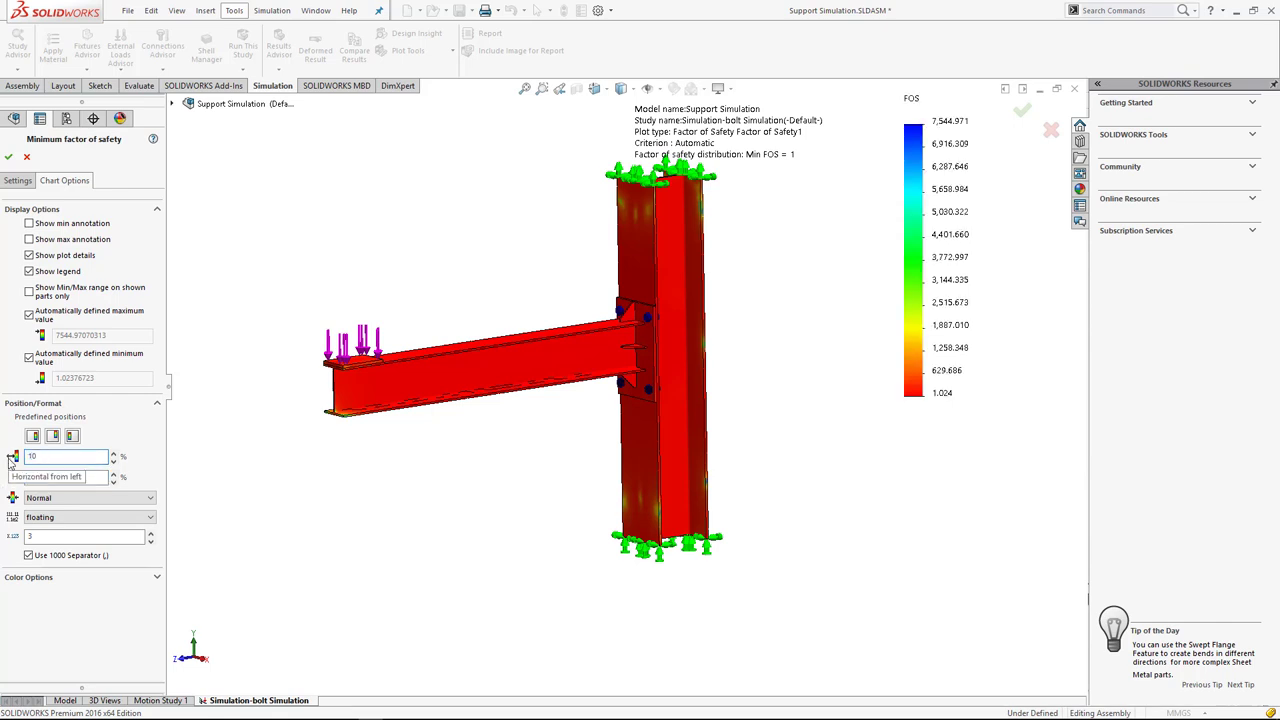
{"action": "key", "text": "Return"}
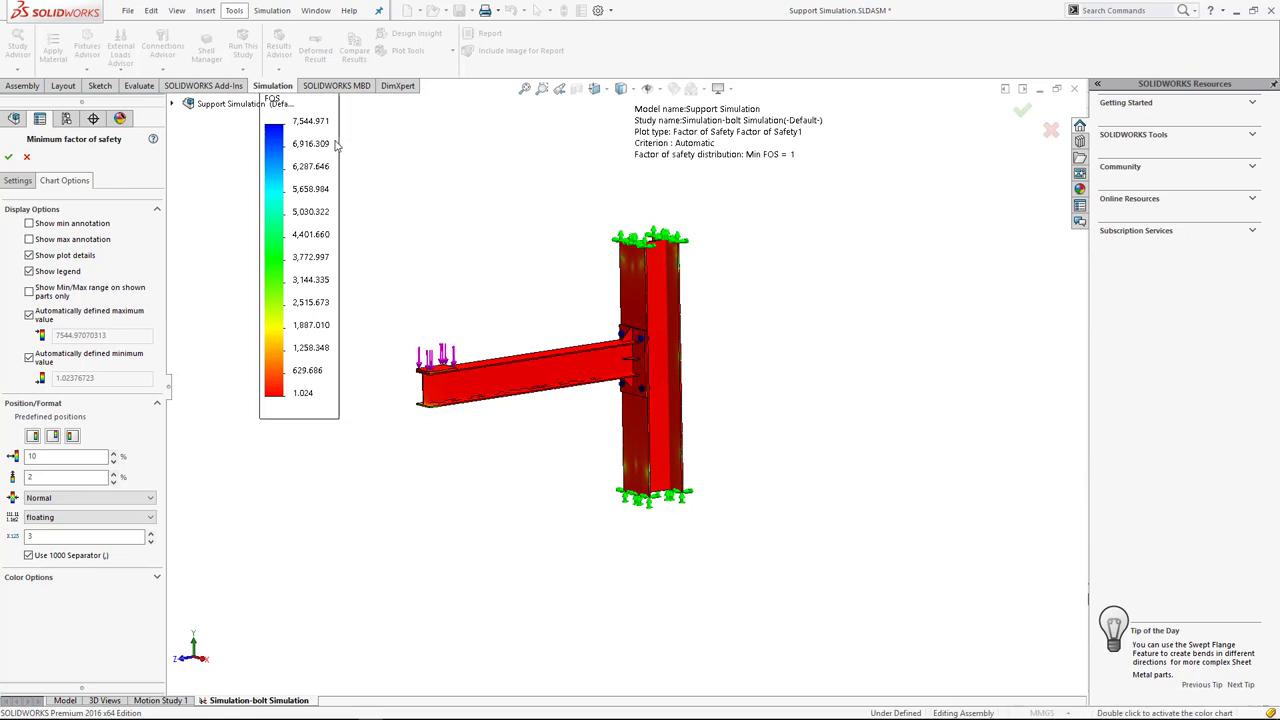
{"action": "left_click_drag", "start_coordinate": [390, 155], "coordinate": [960, 320]}
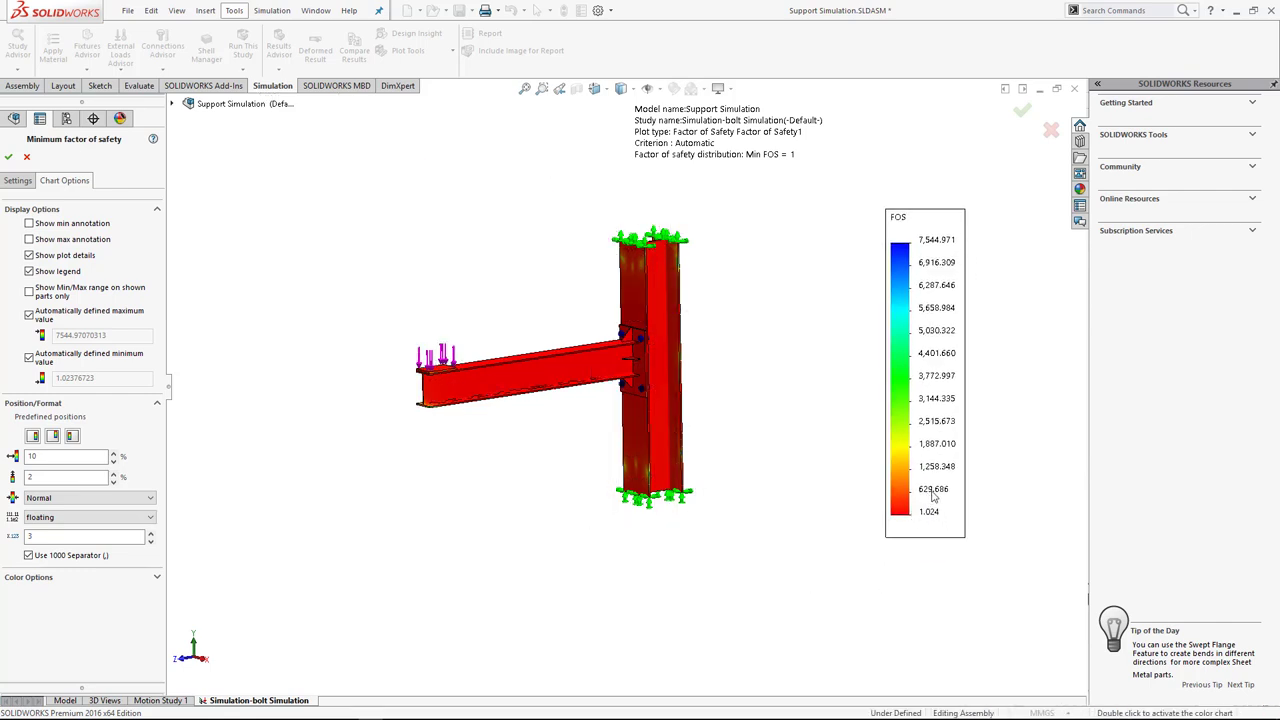
{"action": "double_click", "coordinate": [30, 456]}
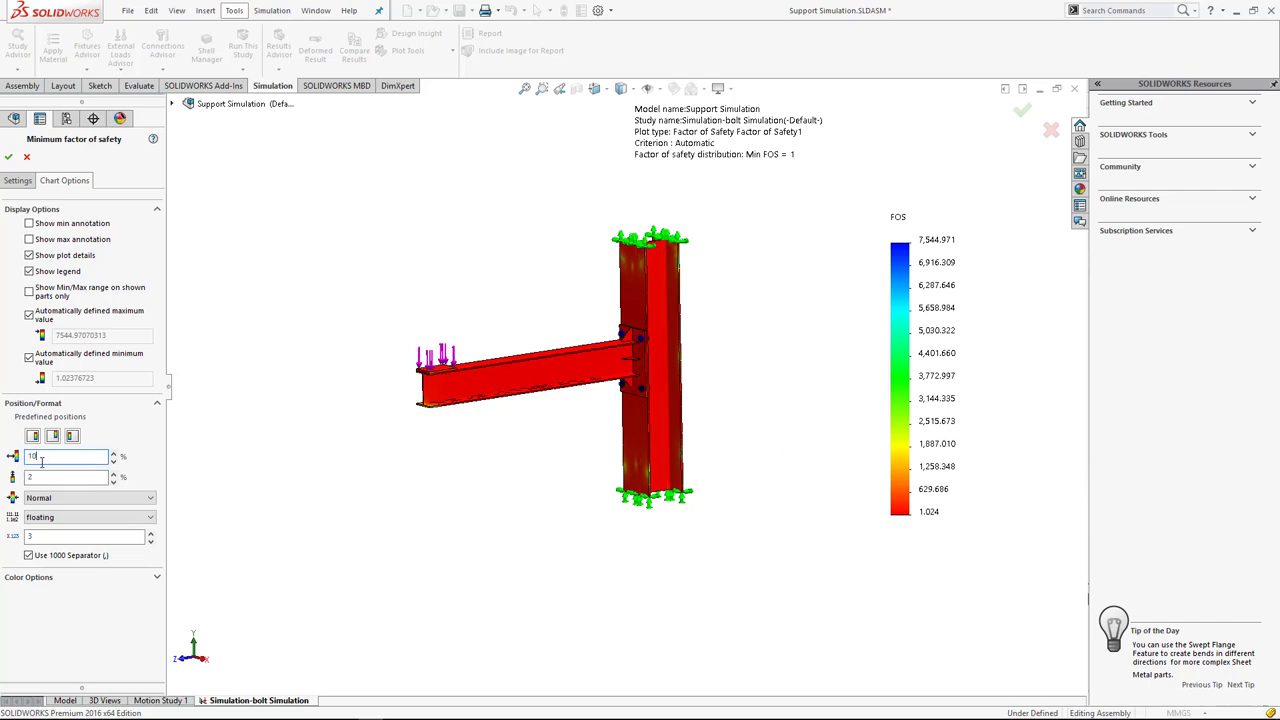
Switch the legend to a manual range with minimum 1 and maximum 10.
{"action": "left_click", "coordinate": [29, 314]}
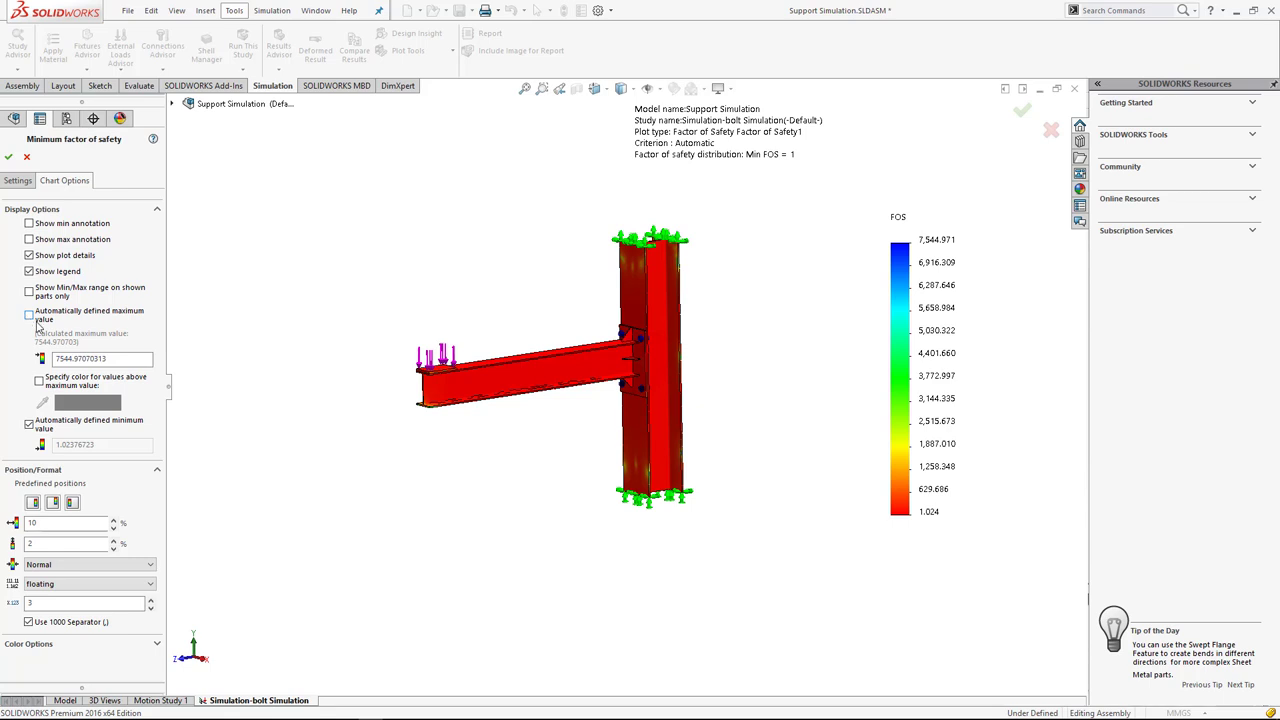
{"action": "left_click", "coordinate": [29, 426]}
{"action": "left_click_drag", "start_coordinate": [95, 467], "coordinate": [28, 467]}
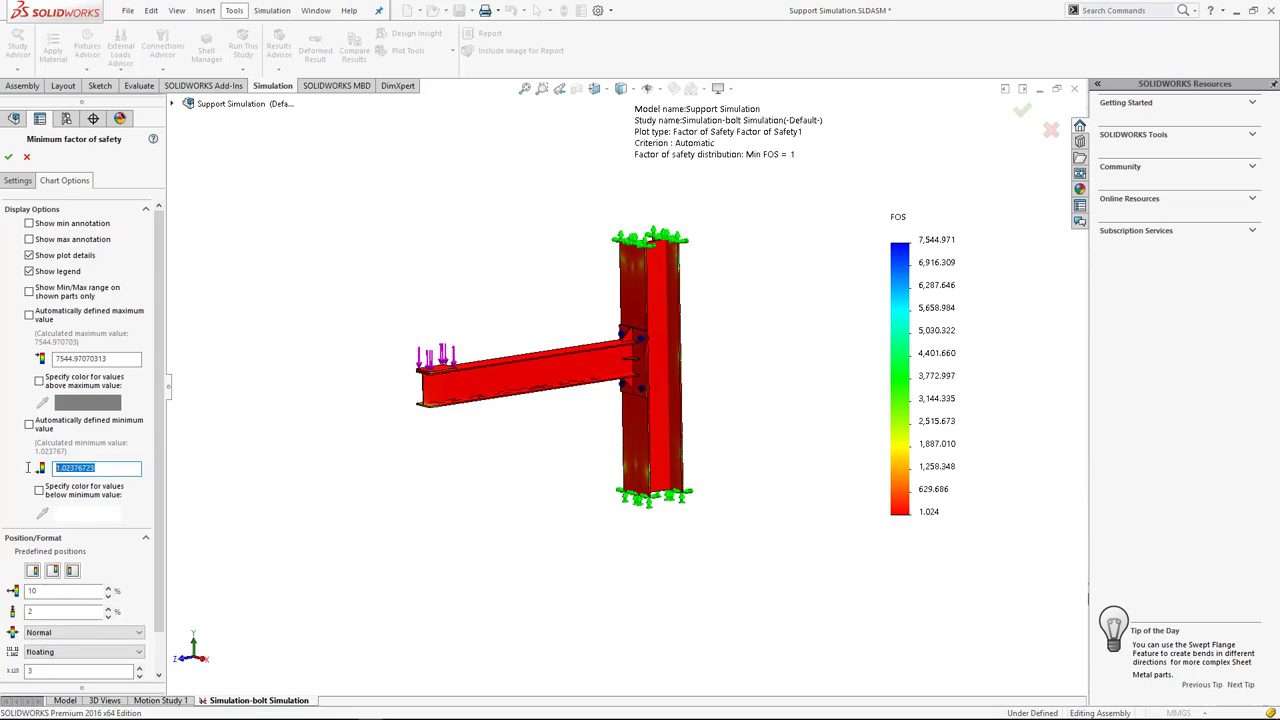
{"action": "type", "text": "1"}
{"action": "left_click_drag", "start_coordinate": [102, 359], "coordinate": [66, 359]}
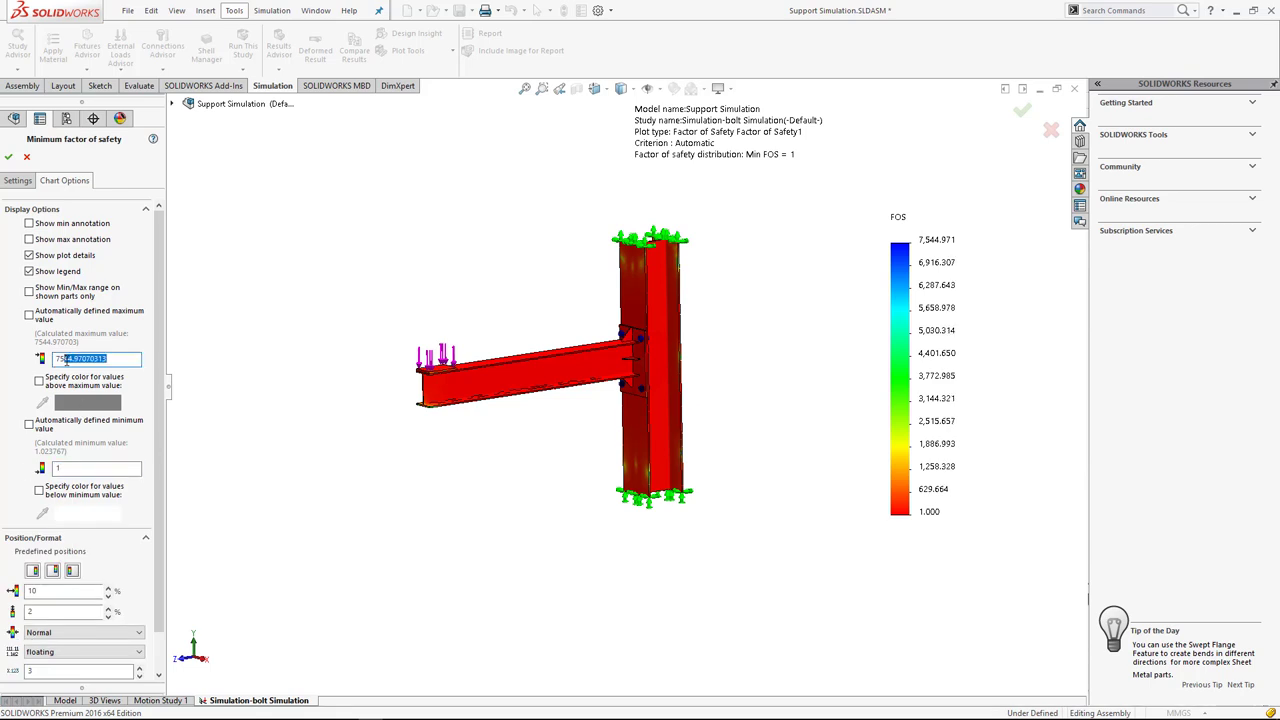
Set the factor-of-safety legend maximum to 10 and accept the chart options.
{"action": "type", "text": "10"}
{"action": "left_click", "coordinate": [183, 371]}
{"action": "scroll", "coordinate": [618, 442], "scroll_direction": "down", "scroll_amount": 4}
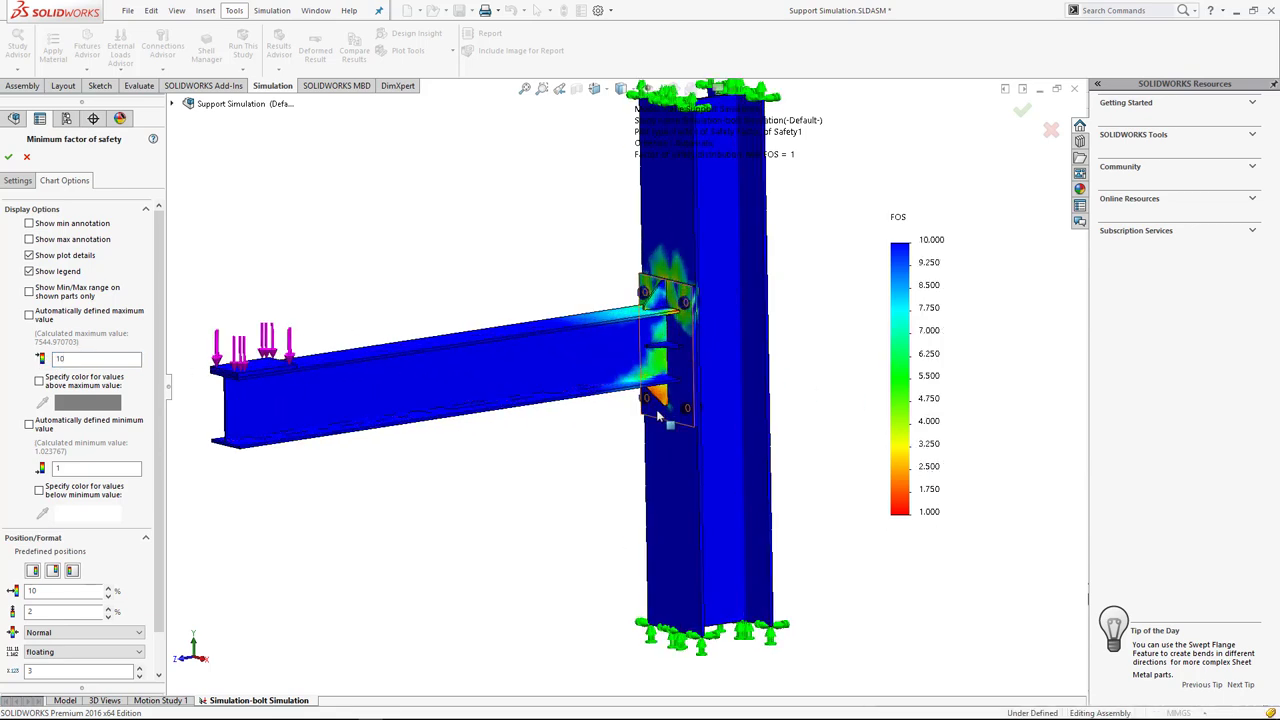
{"action": "scroll", "coordinate": [672, 365], "scroll_direction": "down", "scroll_amount": 2}
{"action": "scroll", "coordinate": [676, 360], "scroll_direction": "down", "scroll_amount": 2}
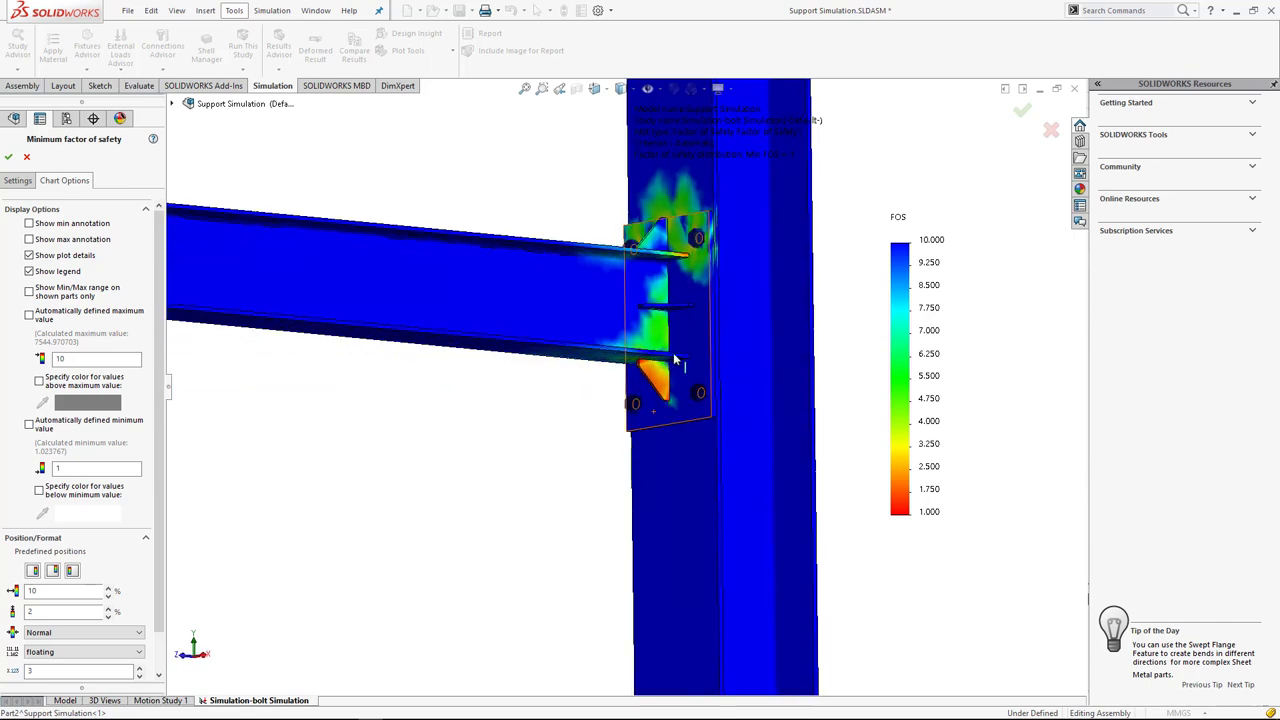
{"action": "left_click", "coordinate": [8, 157]}
Zoom into the FOS plot and rotate to inspect the gusset underside, then return to isometric.
{"action": "key", "text": "ctrl+7"}
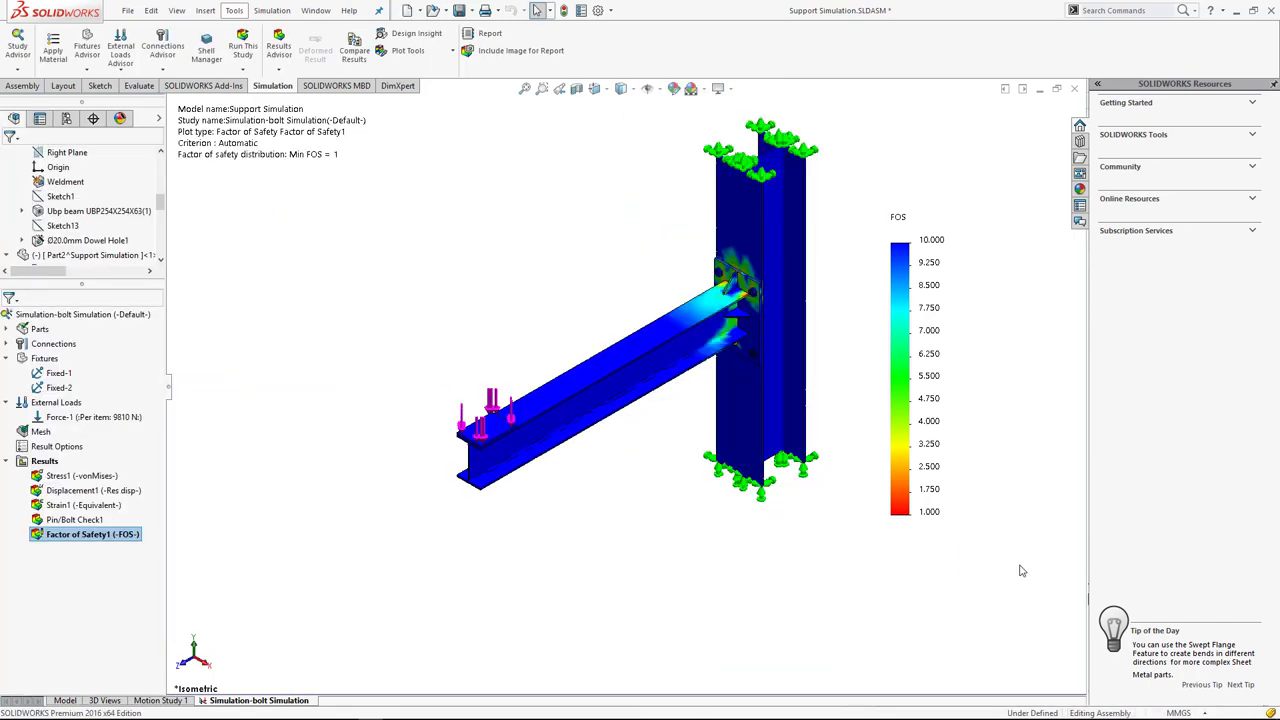
{"action": "scroll", "coordinate": [730, 318], "scroll_direction": "down", "scroll_amount": 1}
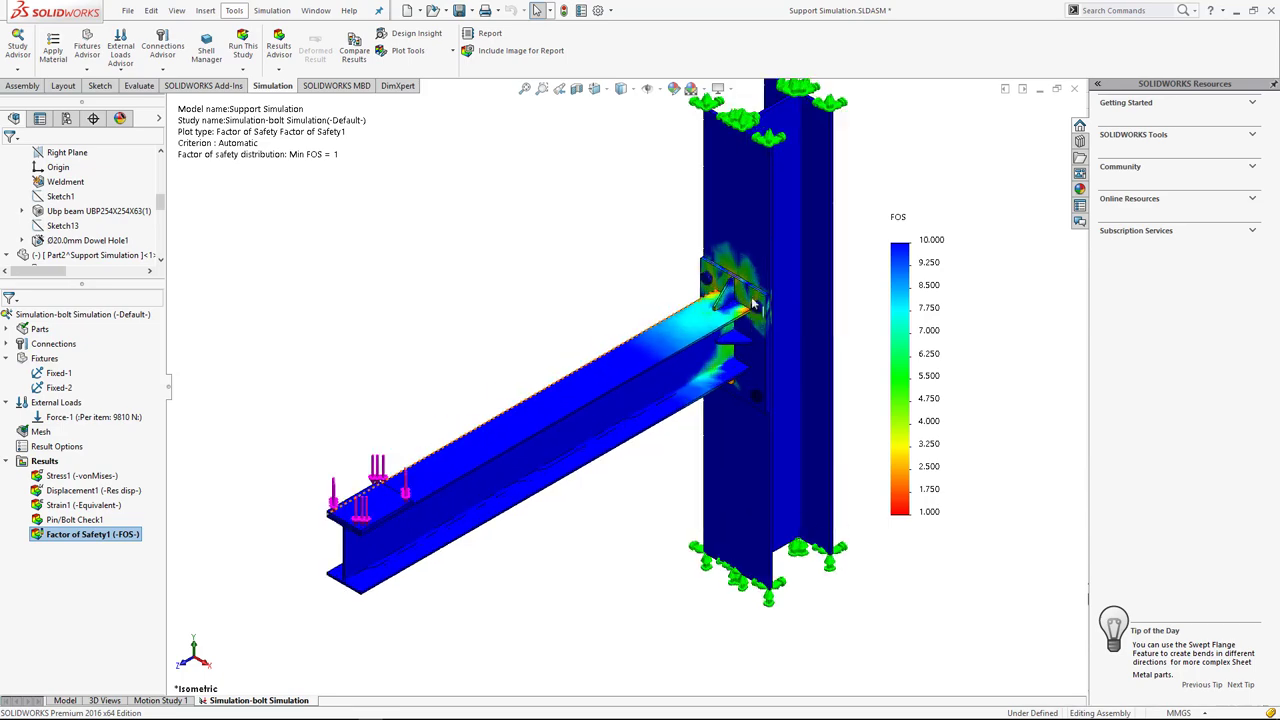
{"action": "scroll", "coordinate": [729, 322], "scroll_direction": "down", "scroll_amount": 1}
{"action": "scroll", "coordinate": [720, 328], "scroll_direction": "down", "scroll_amount": 1}
{"action": "scroll", "coordinate": [690, 340], "scroll_direction": "down", "scroll_amount": 1}
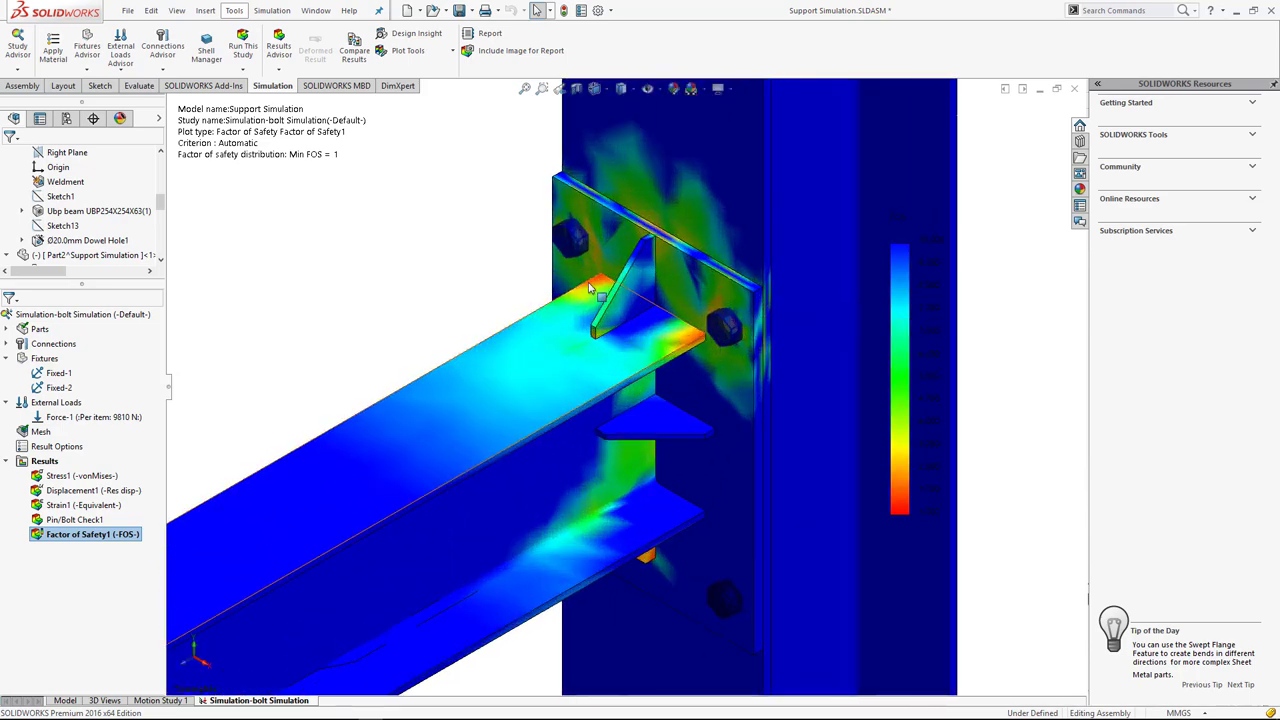
{"action": "scroll", "coordinate": [610, 341], "scroll_direction": "down", "scroll_amount": 1}
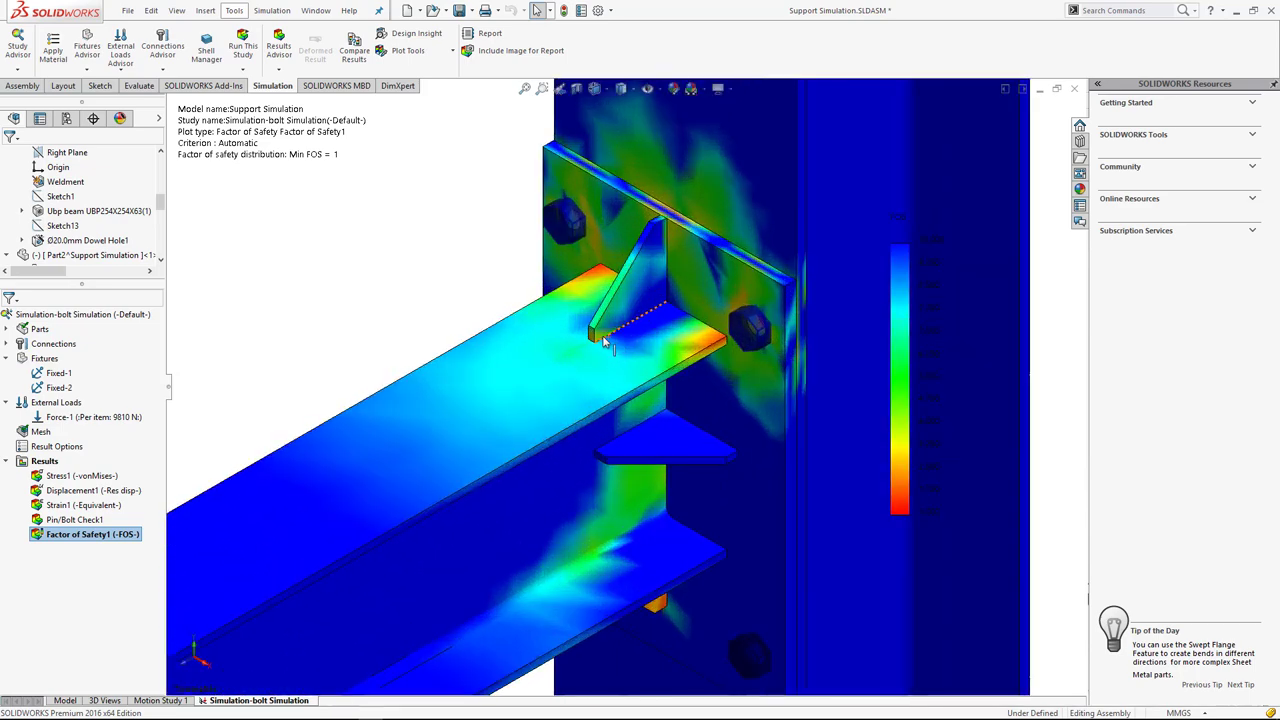
{"action": "scroll", "coordinate": [613, 338], "scroll_direction": "down", "scroll_amount": 1}
{"action": "scroll", "coordinate": [650, 260], "scroll_direction": "up", "scroll_amount": 2}
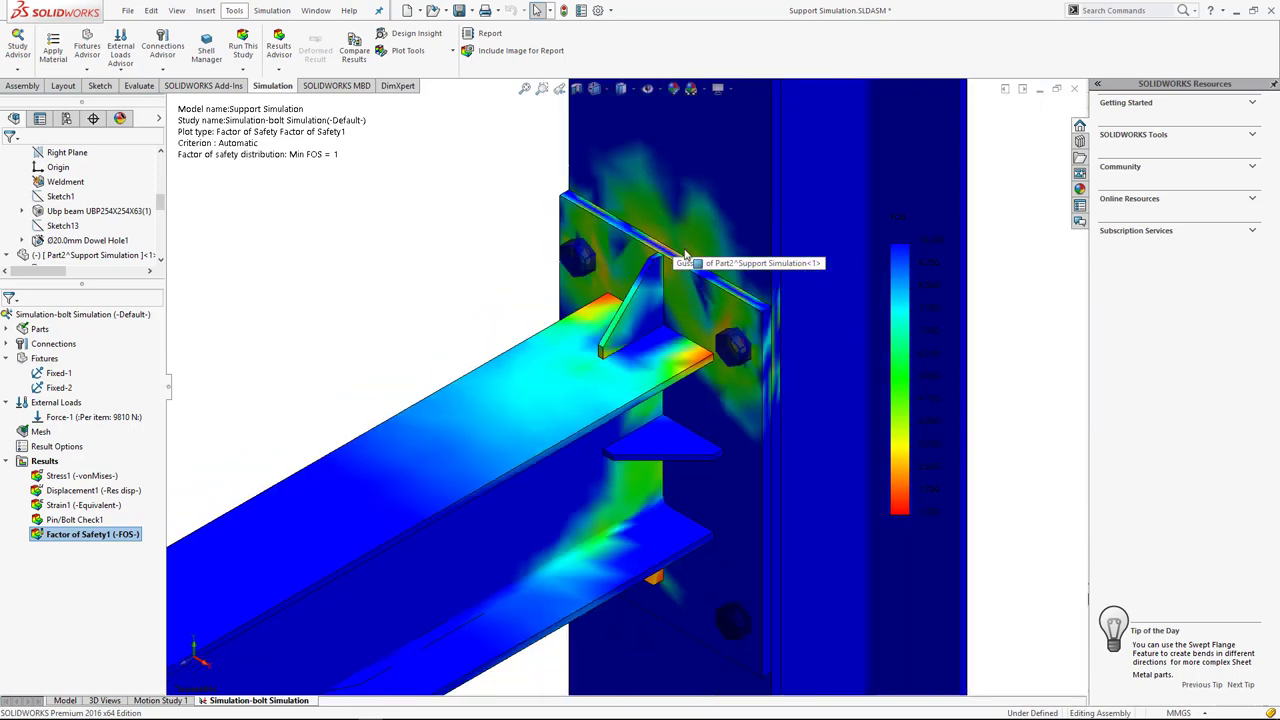
{"action": "scroll", "coordinate": [600, 290], "scroll_direction": "up", "scroll_amount": 1}
{"action": "scroll", "coordinate": [590, 310], "scroll_direction": "down", "scroll_amount": 2}
{"action": "scroll", "coordinate": [648, 328], "scroll_direction": "up", "scroll_amount": 2}
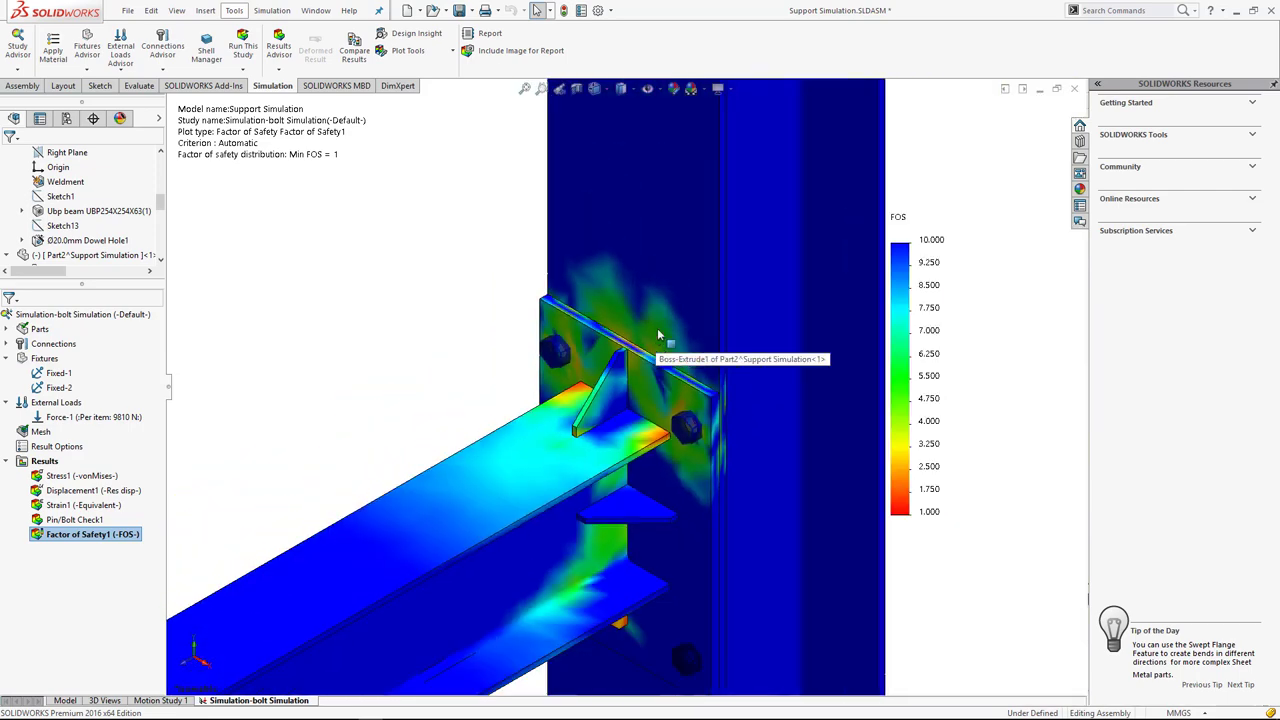
{"action": "scroll", "coordinate": [590, 420], "scroll_direction": "up", "scroll_amount": 1}
{"action": "mouse_move", "coordinate": [612, 561]}
{"action": "middle_mouse_down"}
{"action": "mouse_move", "coordinate": [563, 443]}
{"action": "mouse_move", "coordinate": [675, 425]}
{"action": "mouse_move", "coordinate": [680, 323]}
{"action": "mouse_move", "coordinate": [729, 284]}
{"action": "mouse_move", "coordinate": [637, 286]}
{"action": "mouse_move", "coordinate": [655, 360]}
{"action": "middle_mouse_up"}
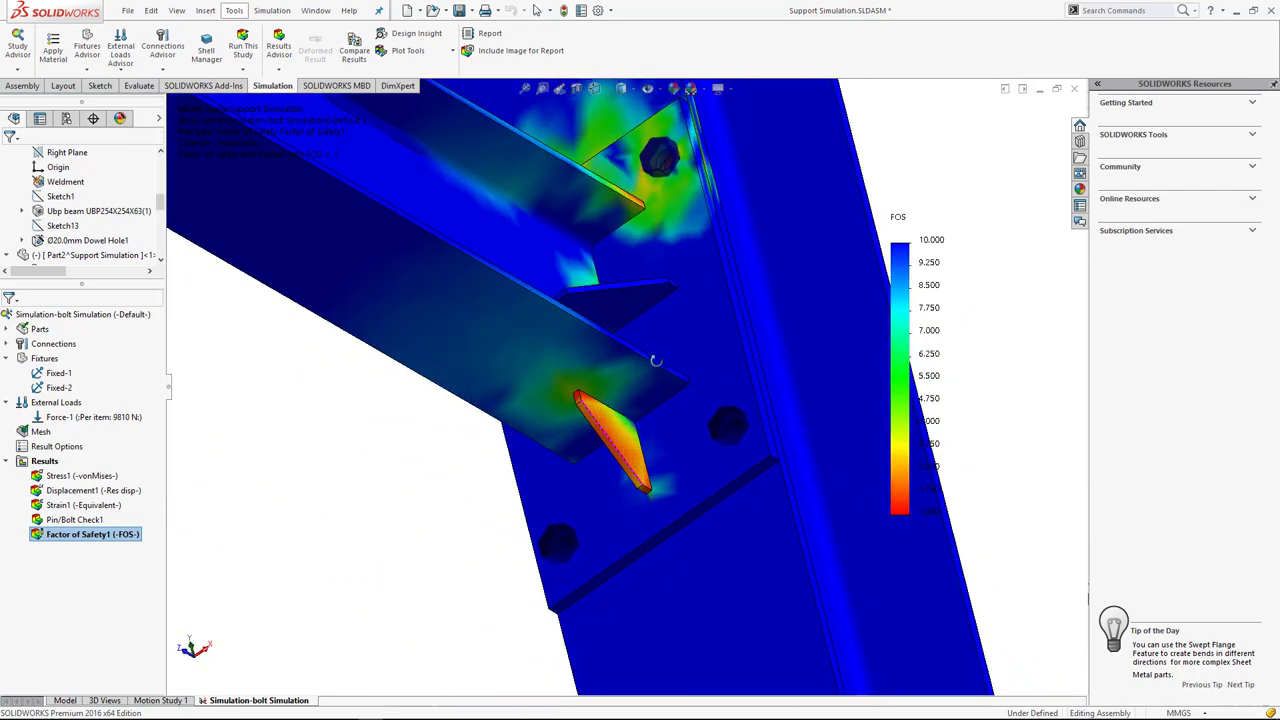
{"action": "key", "text": "ctrl+7"}
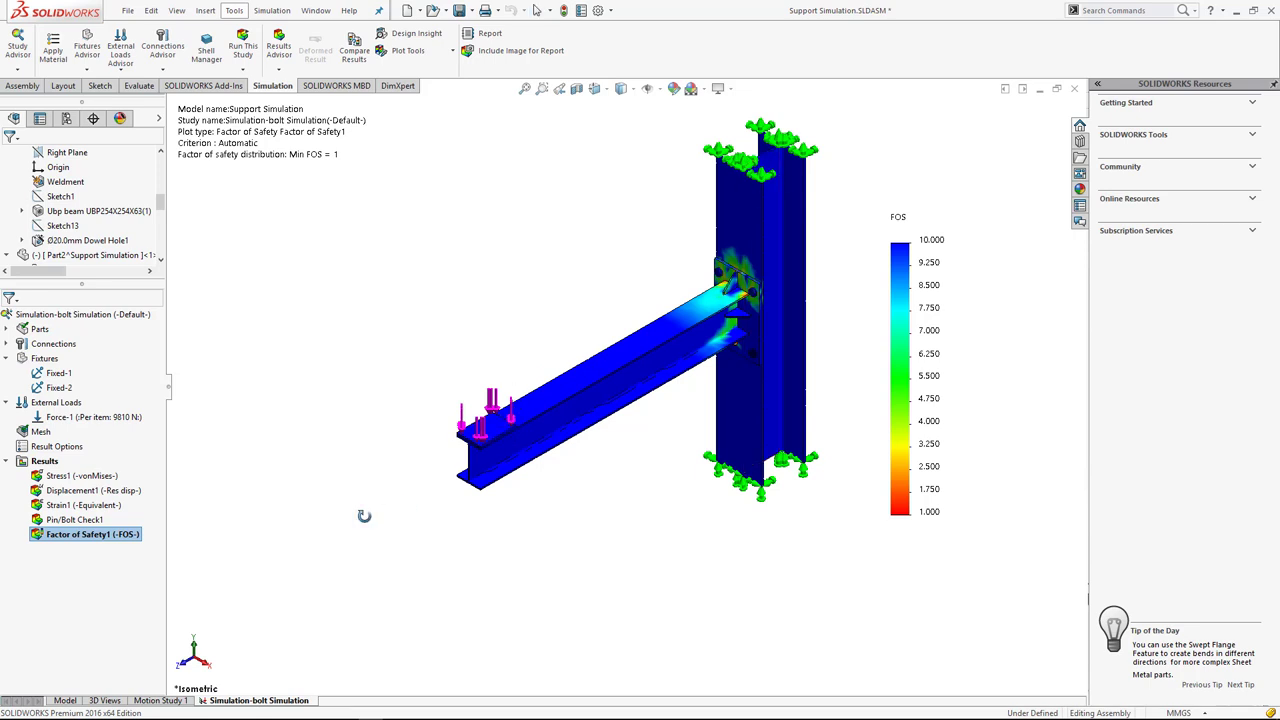
Orbit with the column on the left, try another view orientation, then snap back to isometric.
{"action": "middle_click_drag", "start_coordinate": [363, 514], "coordinate": [521, 380]}
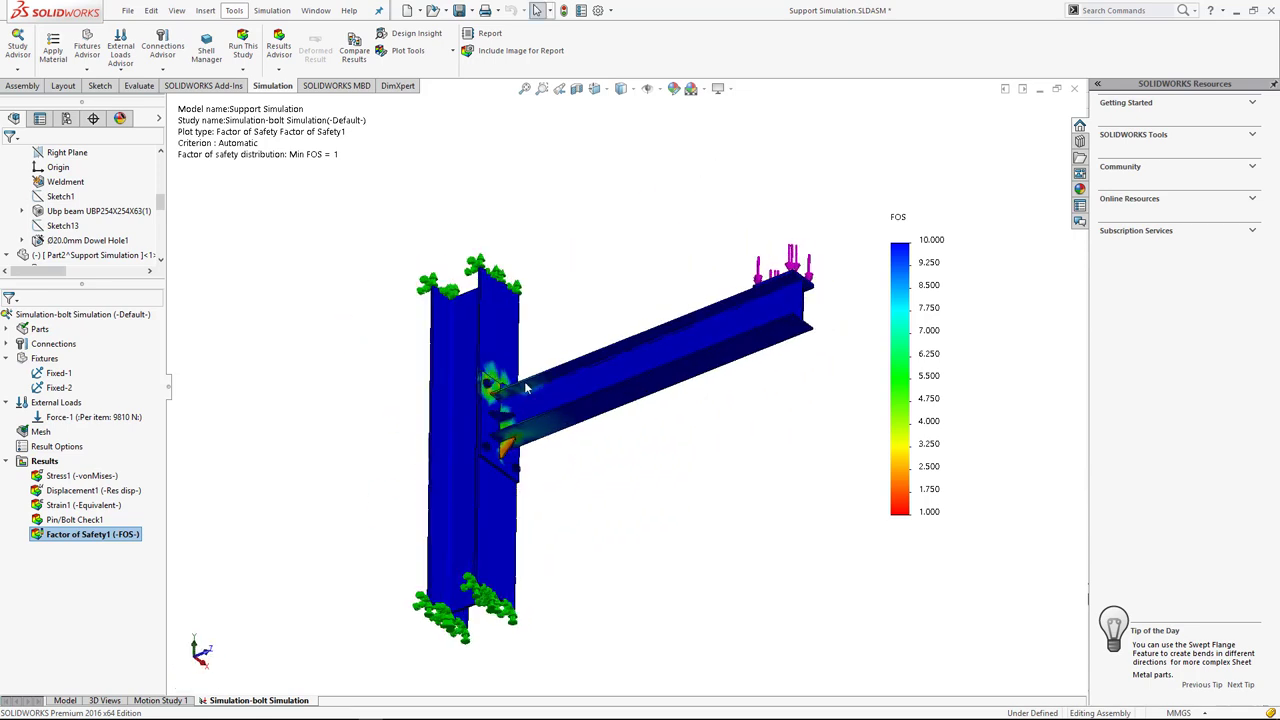
{"action": "key", "text": "space"}
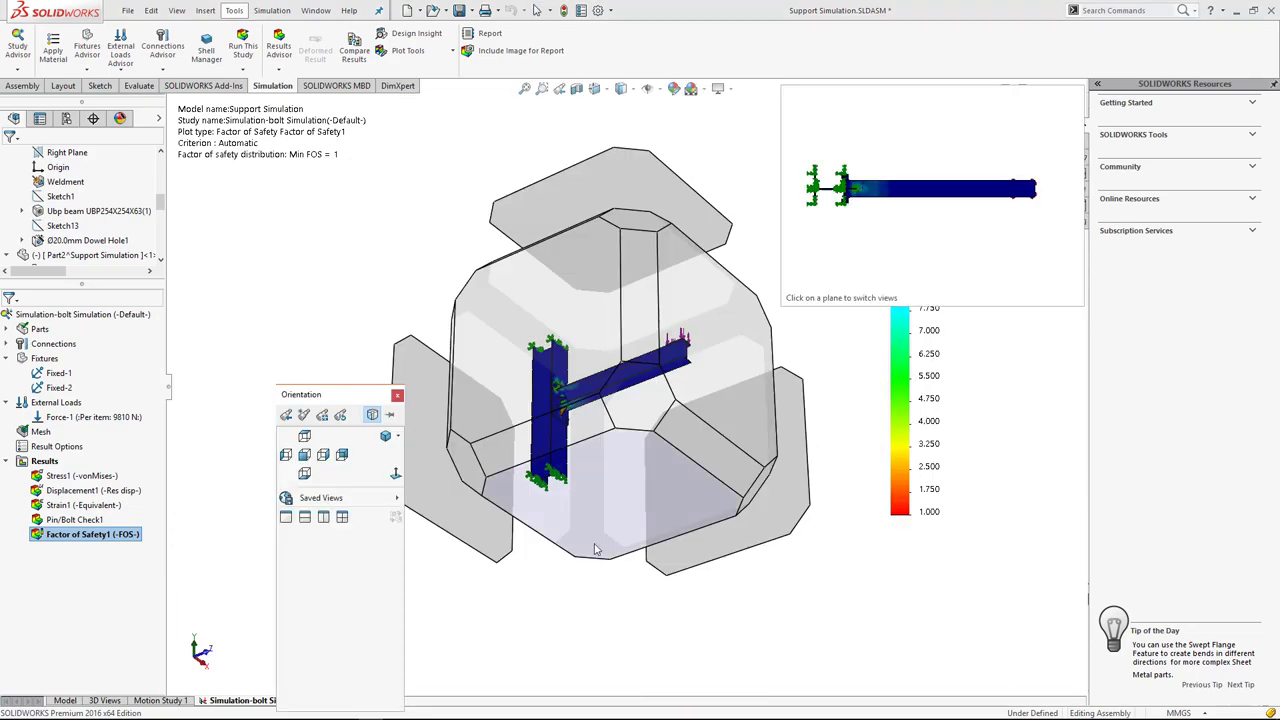
{"action": "left_click", "coordinate": [535, 528]}
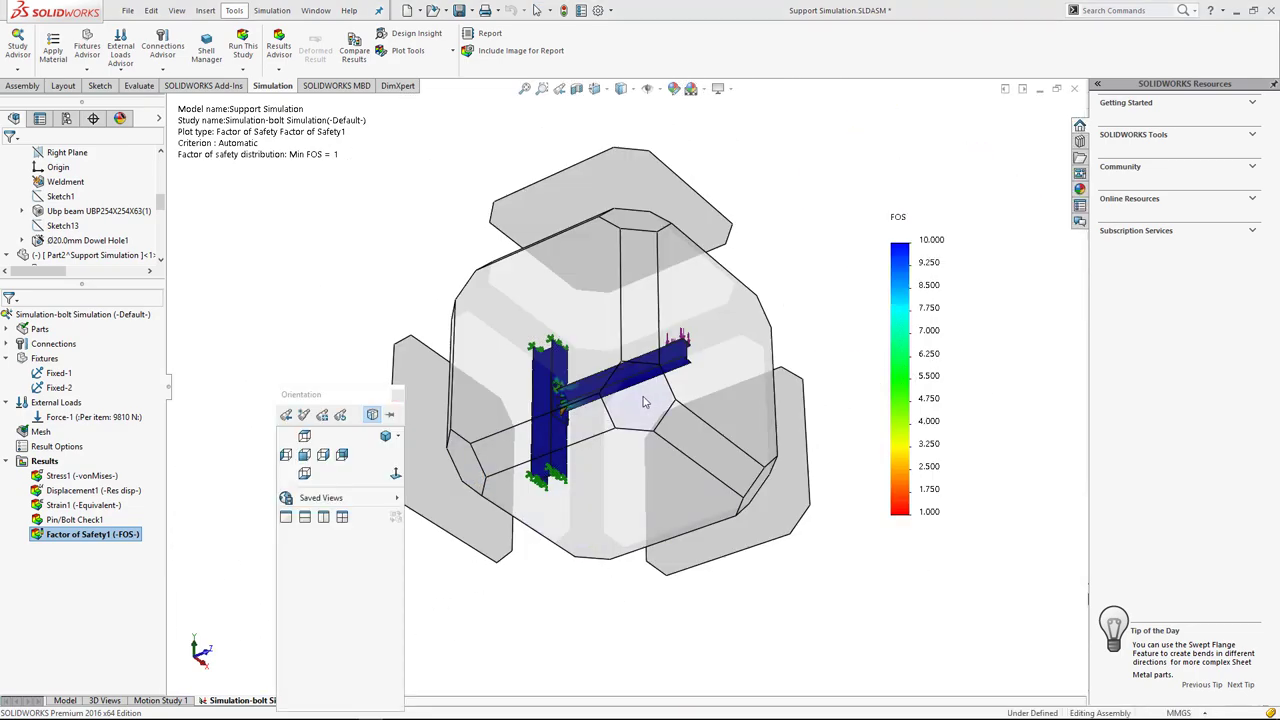
{"action": "scroll", "coordinate": [612, 520], "scroll_direction": "down", "scroll_amount": 1}
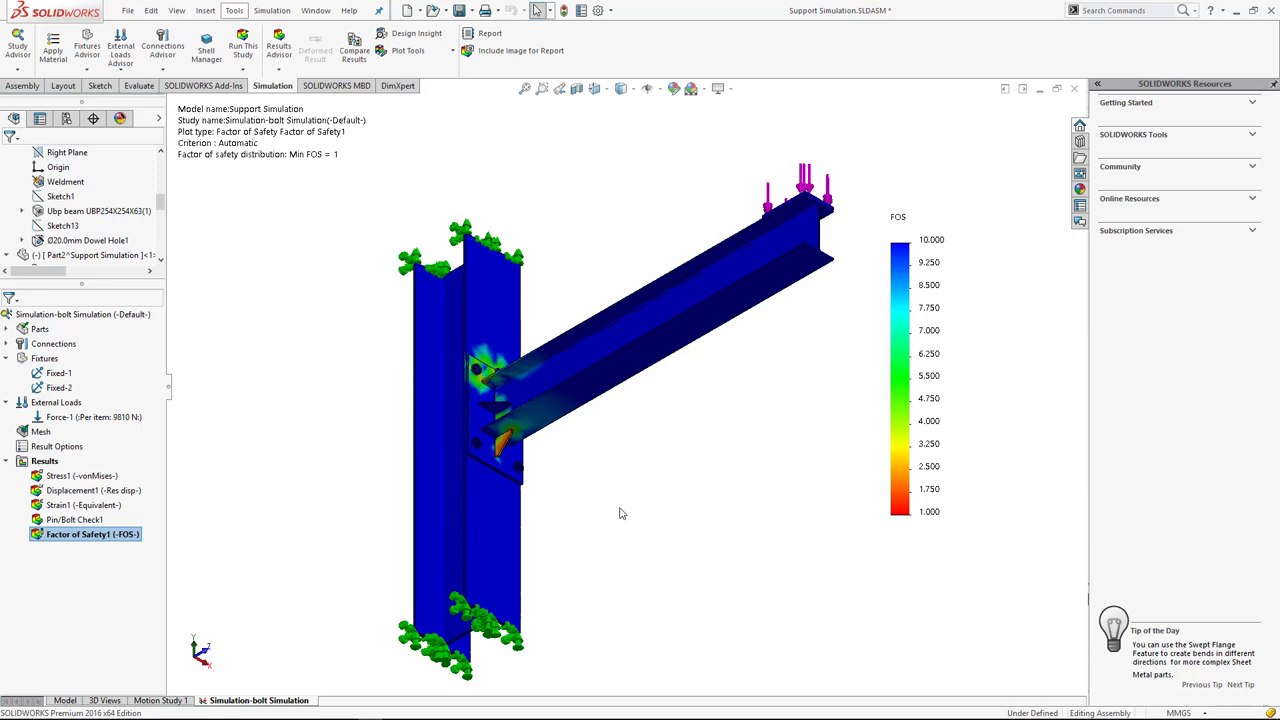
{"action": "scroll", "coordinate": [617, 514], "scroll_direction": "down", "scroll_amount": 1}
{"action": "key", "text": "ctrl+7"}
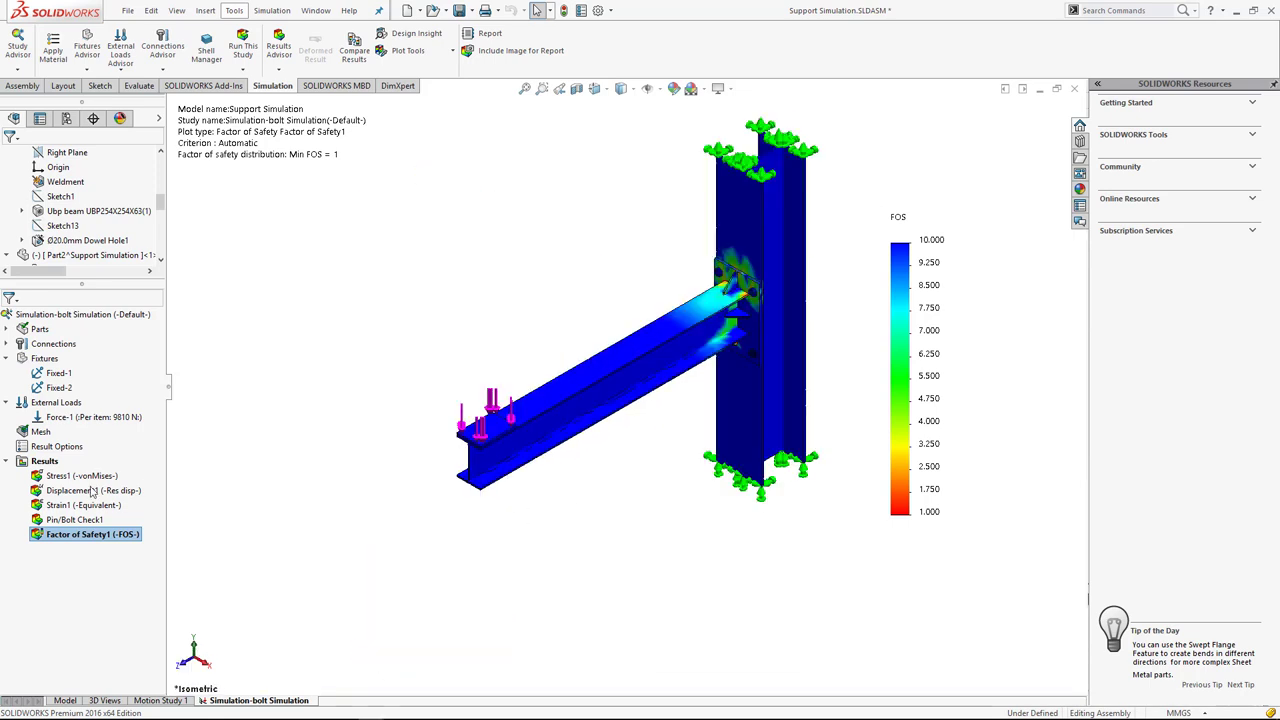
{"action": "left_click", "coordinate": [420, 50]}
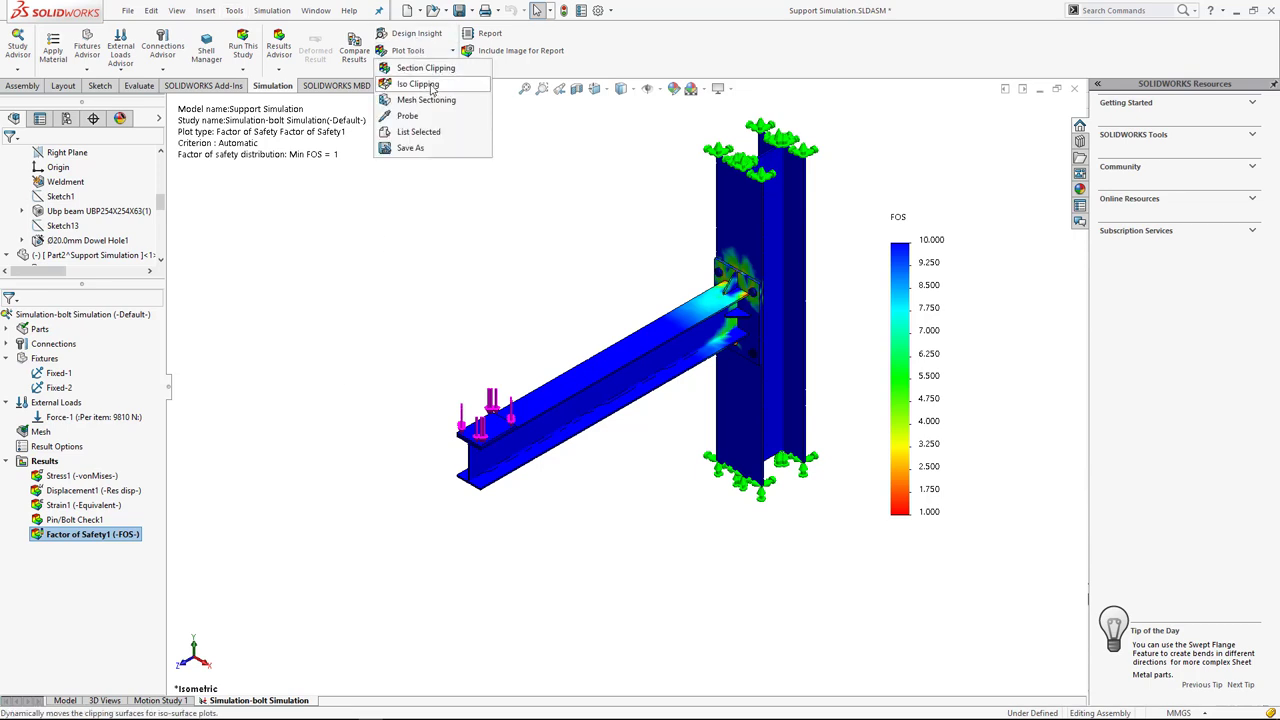
{"action": "left_click", "coordinate": [420, 84]}
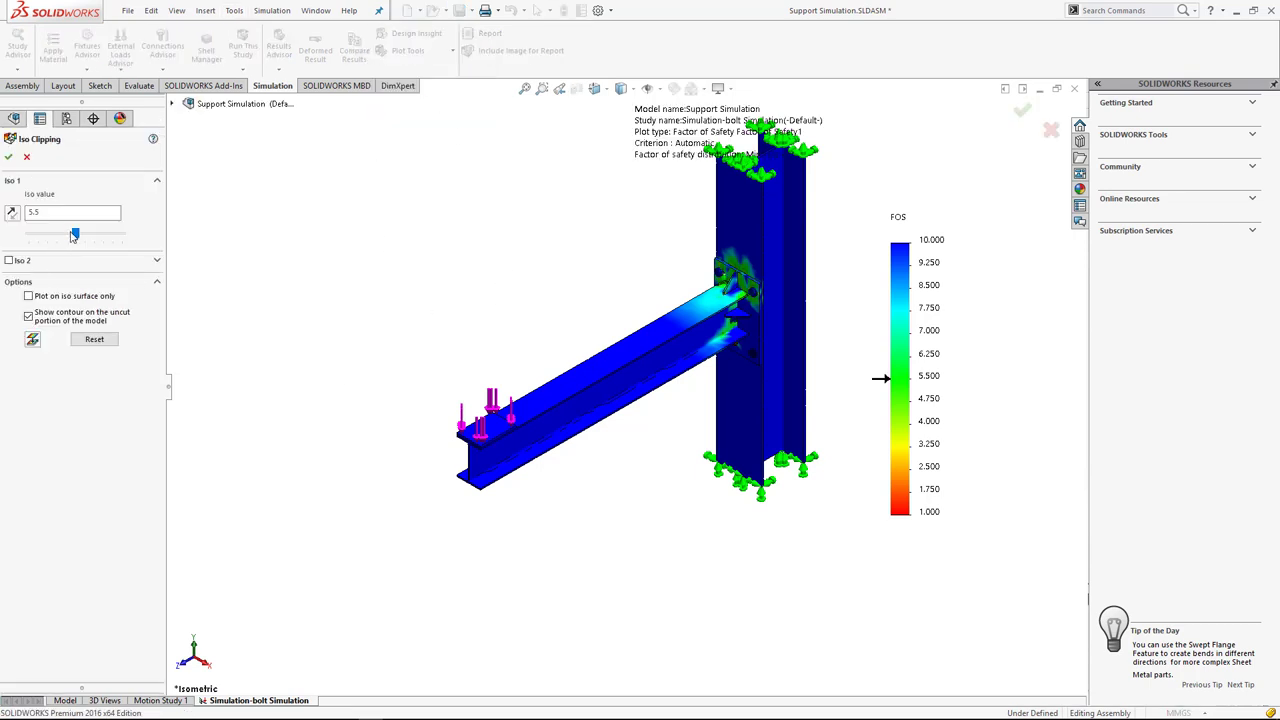
{"action": "mouse_move", "coordinate": [73, 237]}
{"action": "left_mouse_down"}
{"action": "mouse_move", "coordinate": [26, 237]}
{"action": "mouse_move", "coordinate": [57, 236]}
{"action": "left_mouse_up"}
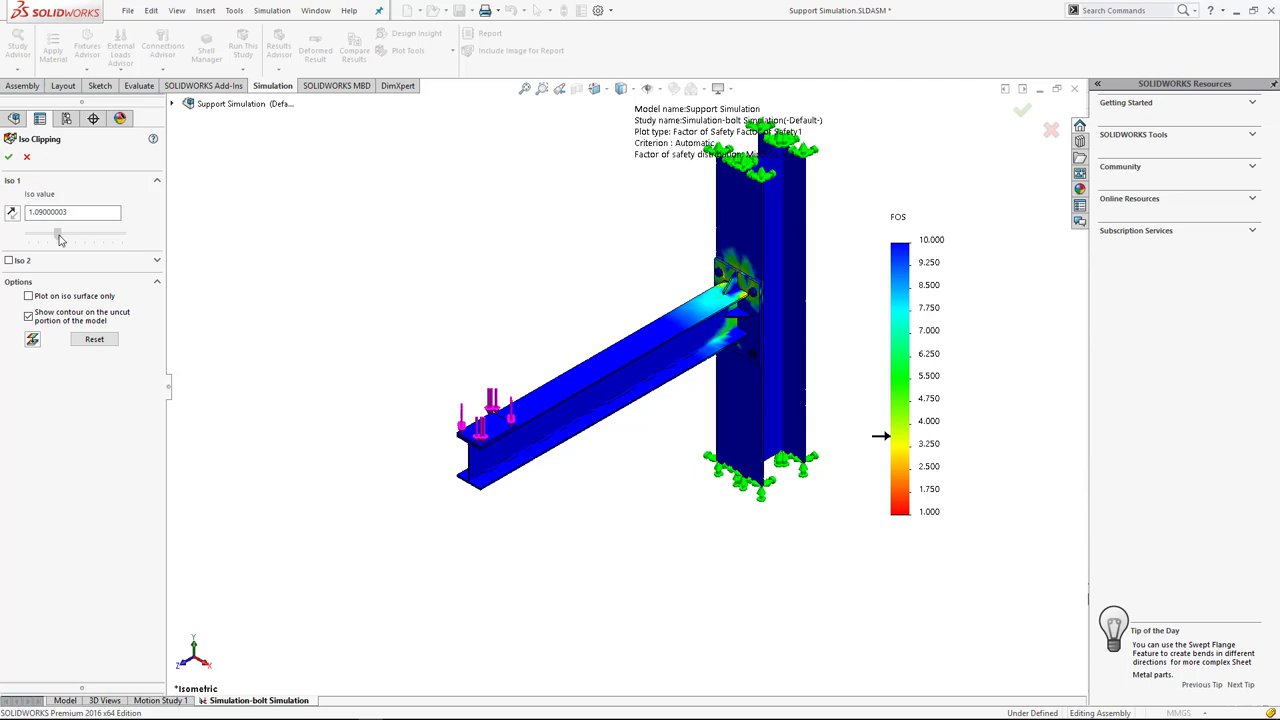
{"action": "left_click", "coordinate": [33, 341]}
{"action": "left_click", "coordinate": [36, 298]}
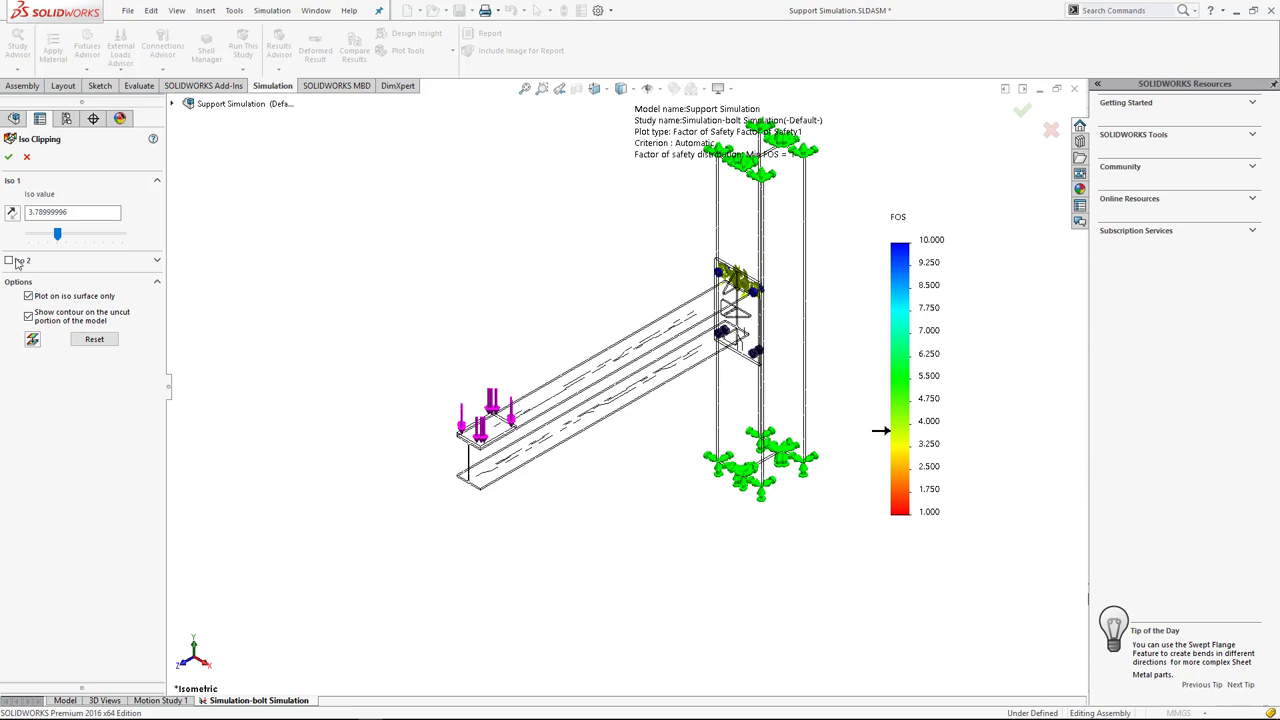
{"action": "left_click_drag", "start_coordinate": [57, 234], "coordinate": [91, 236]}
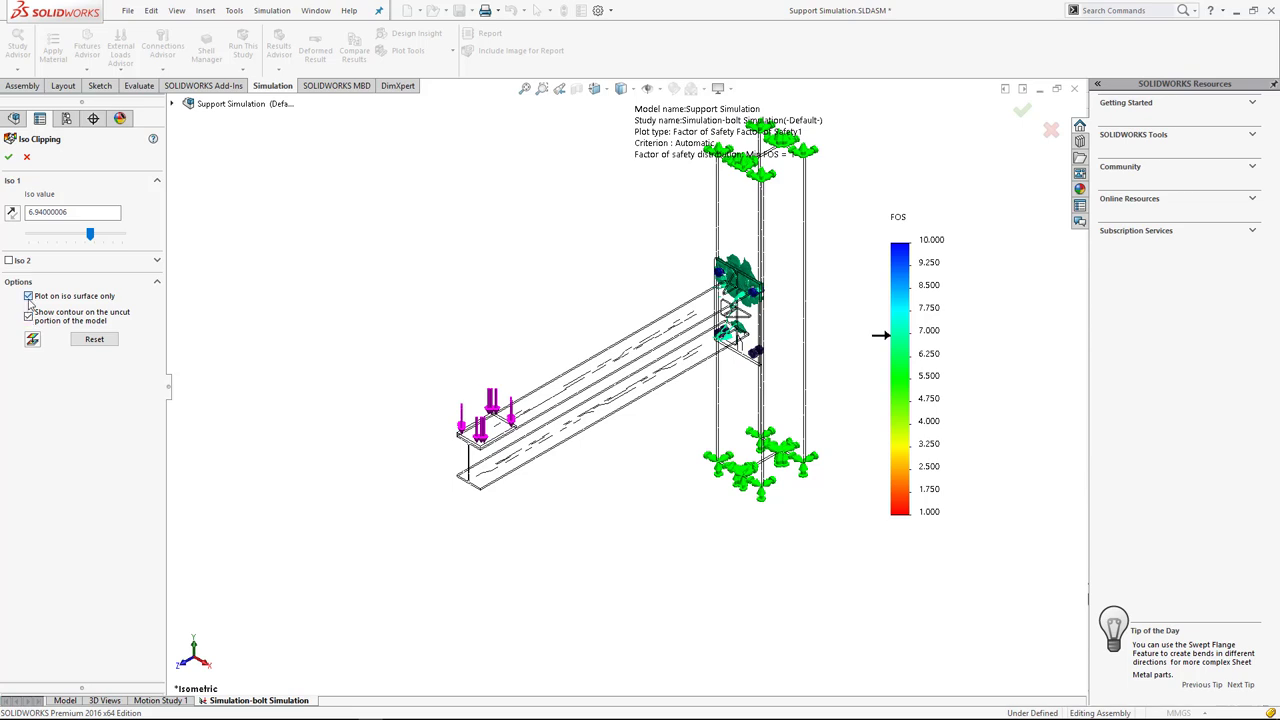
{"action": "left_click", "coordinate": [29, 298]}
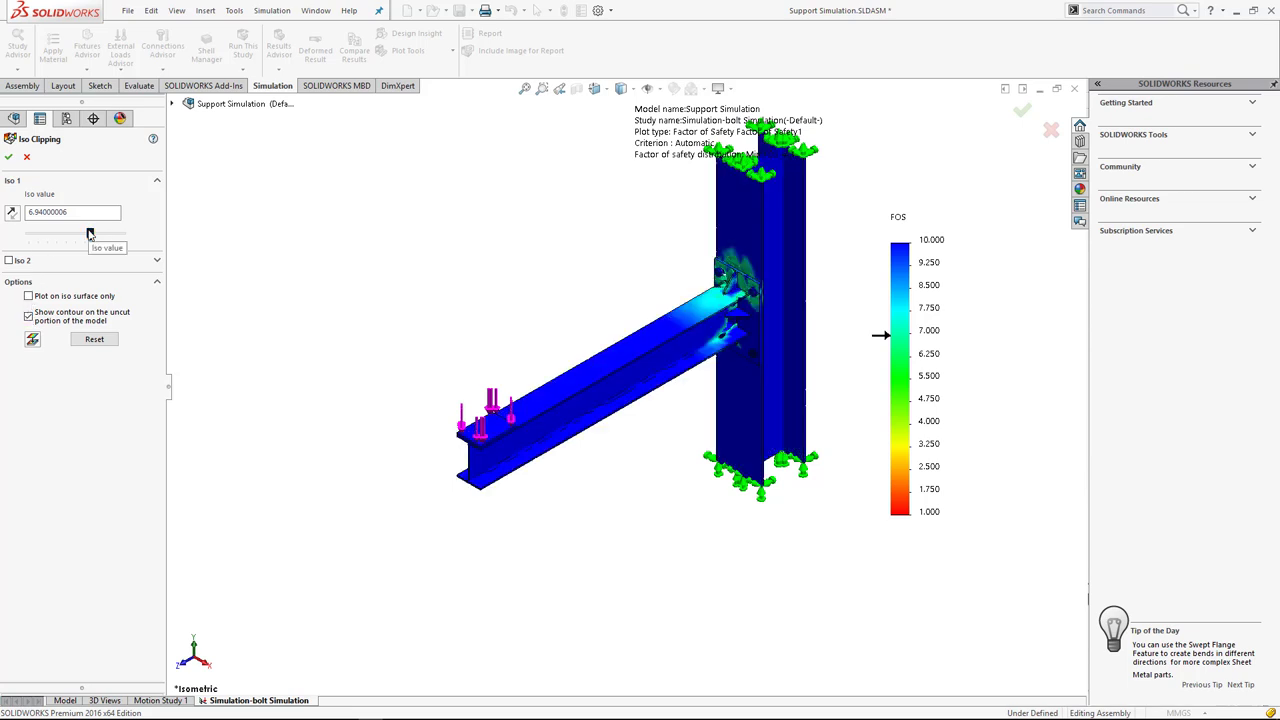
{"action": "left_click", "coordinate": [8, 157]}
{"action": "left_click", "coordinate": [430, 51]}
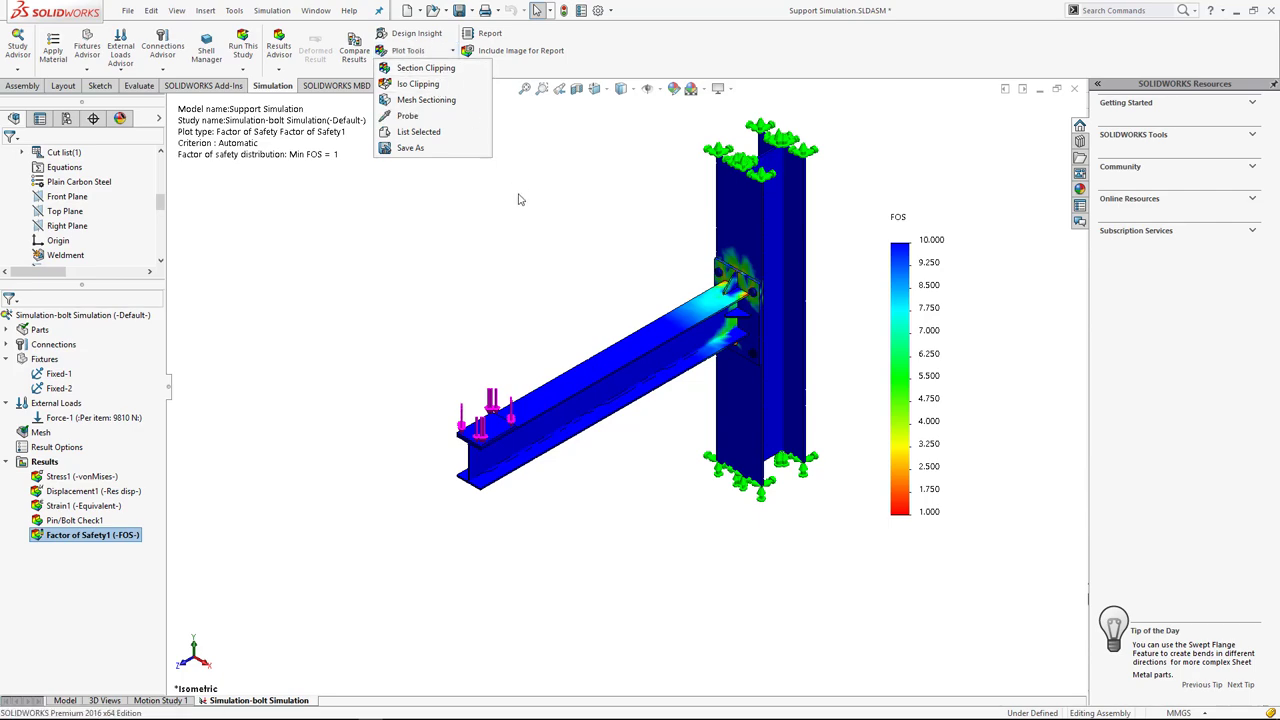
Zoom and orbit around the beam-column joint to look down onto the lower gusset's low-FOS areas.
{"action": "scroll", "coordinate": [700, 370], "scroll_direction": "down", "scroll_amount": 5}
{"action": "middle_click_drag", "start_coordinate": [706, 379], "coordinate": [705, 328]}
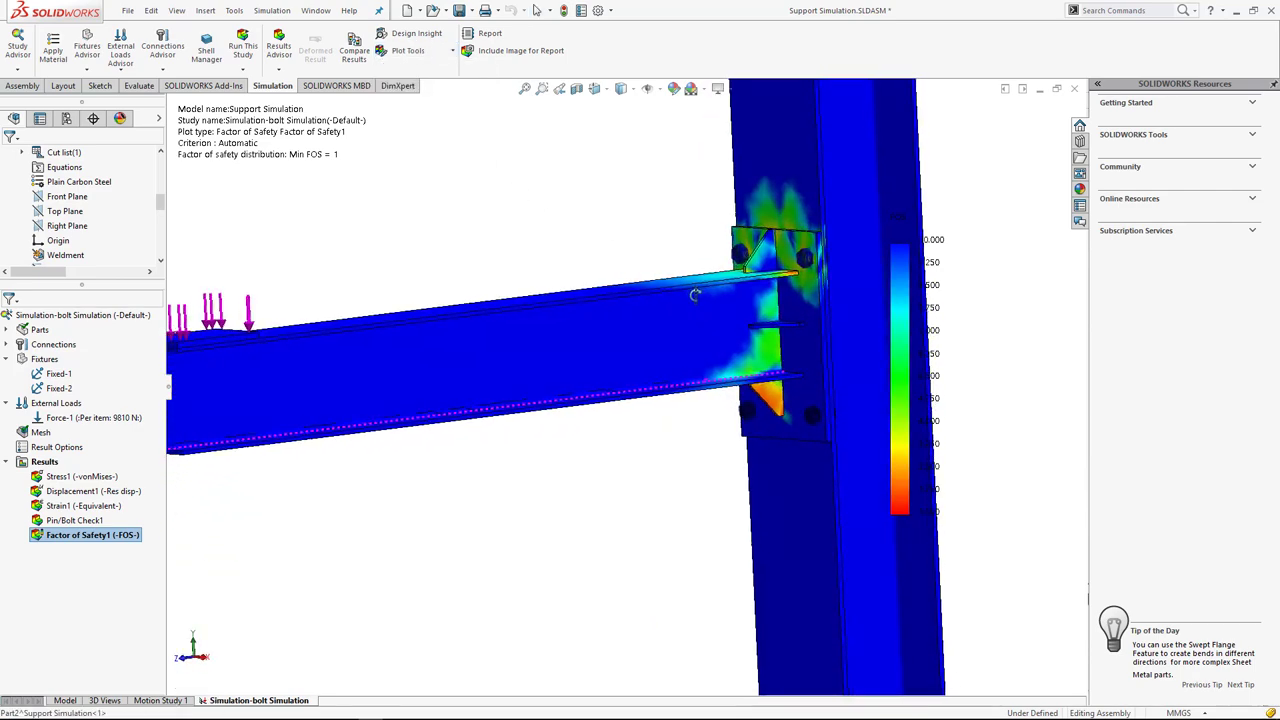
{"action": "scroll", "coordinate": [712, 355], "scroll_direction": "down", "scroll_amount": 2}
{"action": "scroll", "coordinate": [720, 380], "scroll_direction": "down", "scroll_amount": 3}
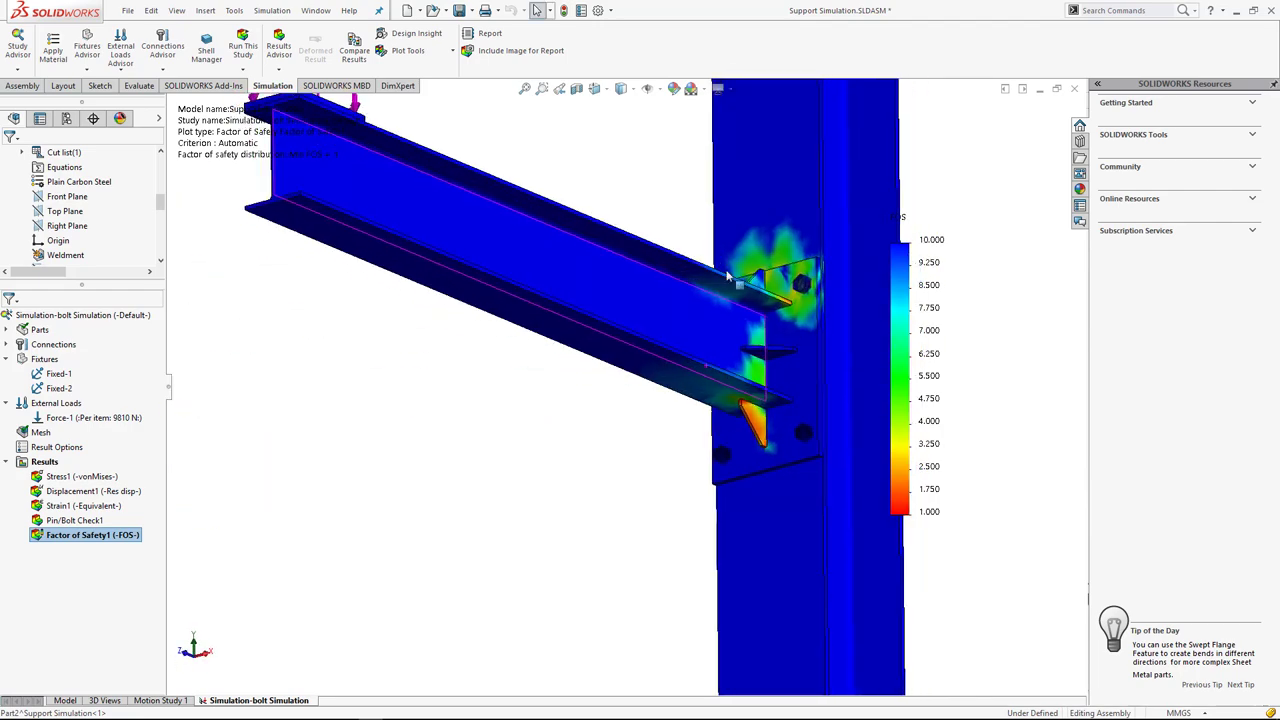
{"action": "scroll", "coordinate": [728, 410], "scroll_direction": "down", "scroll_amount": 3}
{"action": "scroll", "coordinate": [735, 437], "scroll_direction": "down", "scroll_amount": 3}
{"action": "middle_click_drag", "start_coordinate": [736, 437], "coordinate": [828, 343]}
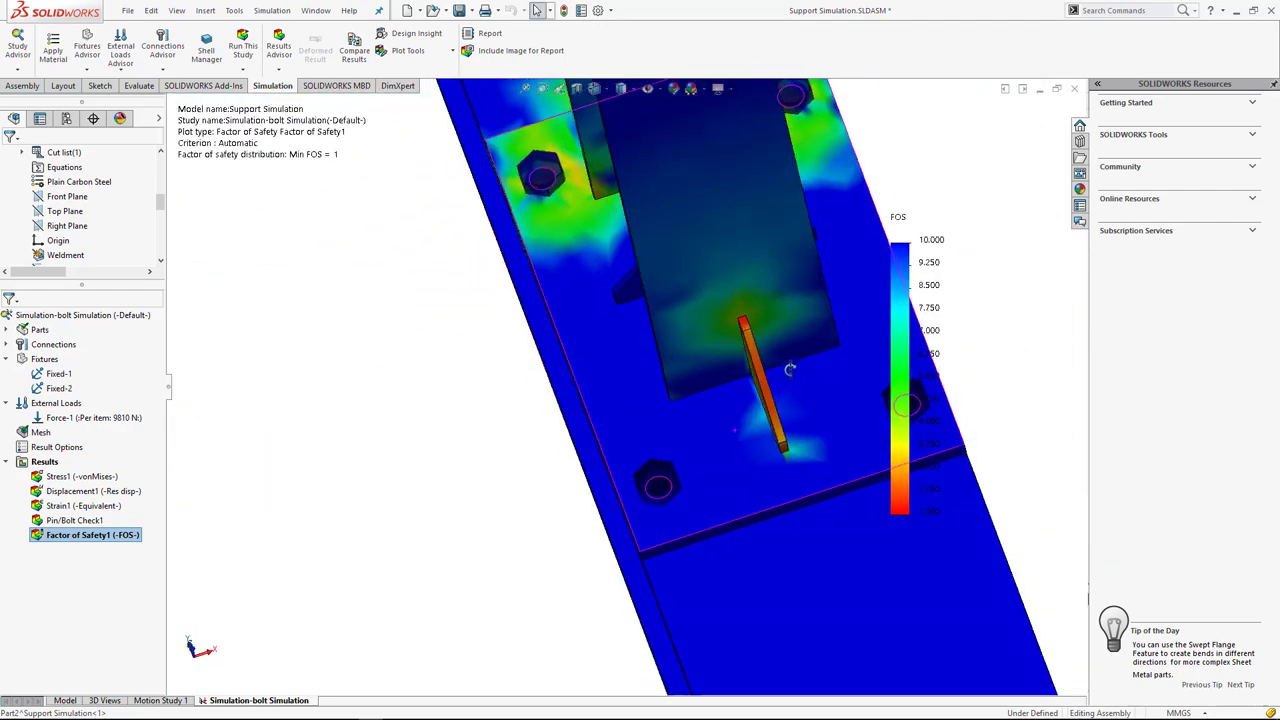
{"action": "scroll", "coordinate": [790, 365], "scroll_direction": "up", "scroll_amount": 2}
{"action": "scroll", "coordinate": [758, 383], "scroll_direction": "up", "scroll_amount": 3}
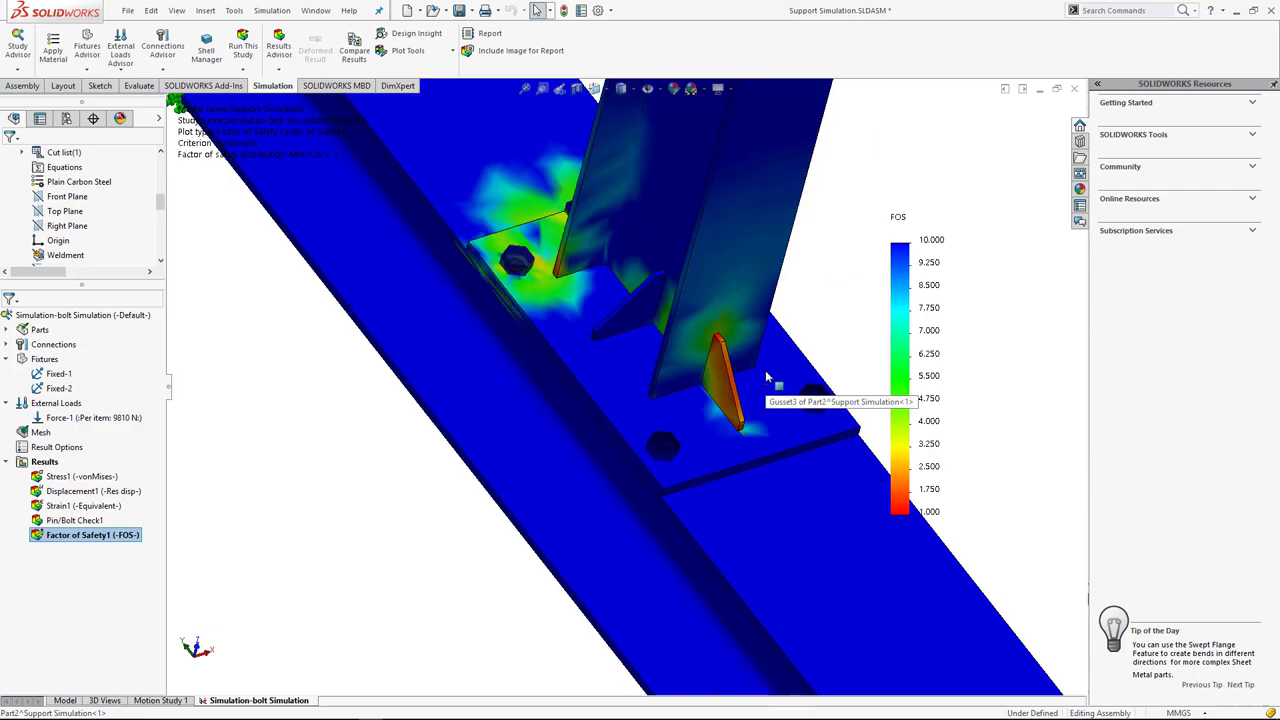
{"action": "scroll", "coordinate": [755, 380], "scroll_direction": "up", "scroll_amount": 3}
{"action": "scroll", "coordinate": [752, 378], "scroll_direction": "up", "scroll_amount": 2}
Rotate out to the whole column and beam, then switch to the Left standard view.
{"action": "mouse_move", "coordinate": [752, 378]}
{"action": "middle_mouse_down"}
{"action": "mouse_move", "coordinate": [763, 346]}
{"action": "mouse_move", "coordinate": [808, 354]}
{"action": "mouse_move", "coordinate": [634, 429]}
{"action": "mouse_move", "coordinate": [640, 451]}
{"action": "mouse_move", "coordinate": [655, 440]}
{"action": "middle_mouse_up"}
{"action": "scroll", "coordinate": [750, 365], "scroll_direction": "down", "scroll_amount": 3}
{"action": "scroll", "coordinate": [735, 388], "scroll_direction": "down", "scroll_amount": 2}
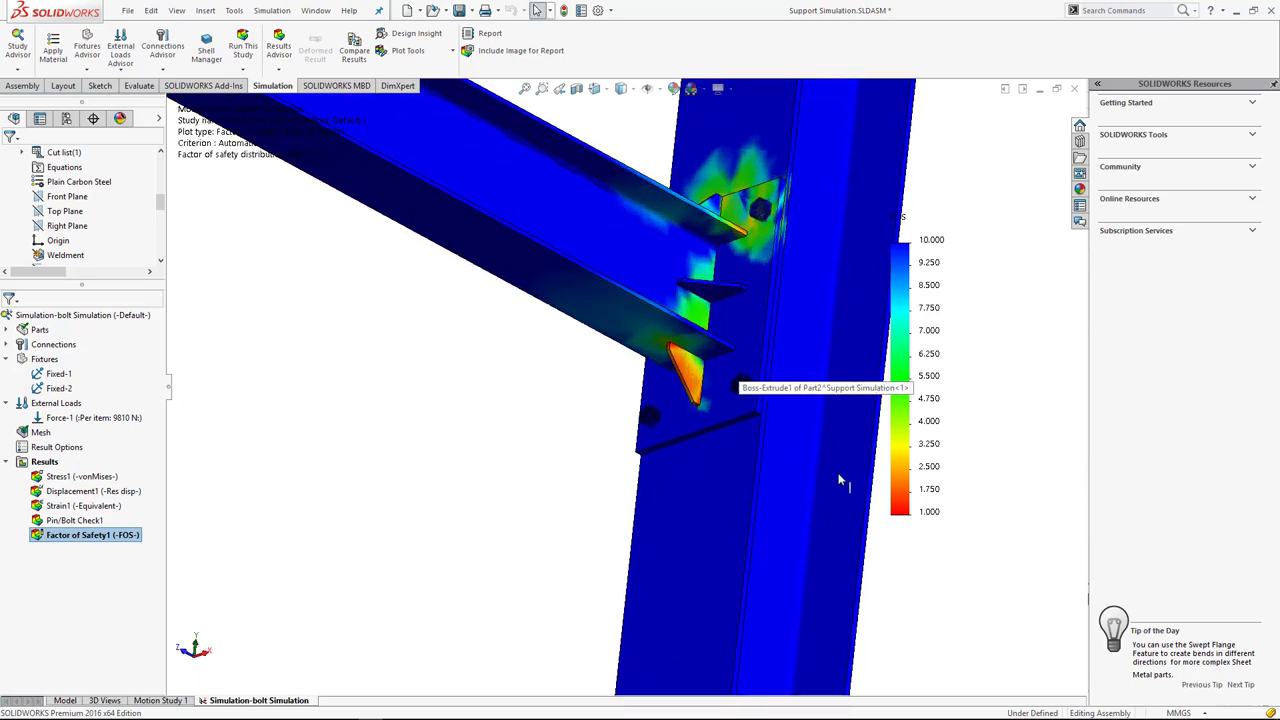
{"action": "scroll", "coordinate": [690, 360], "scroll_direction": "up", "scroll_amount": 2}
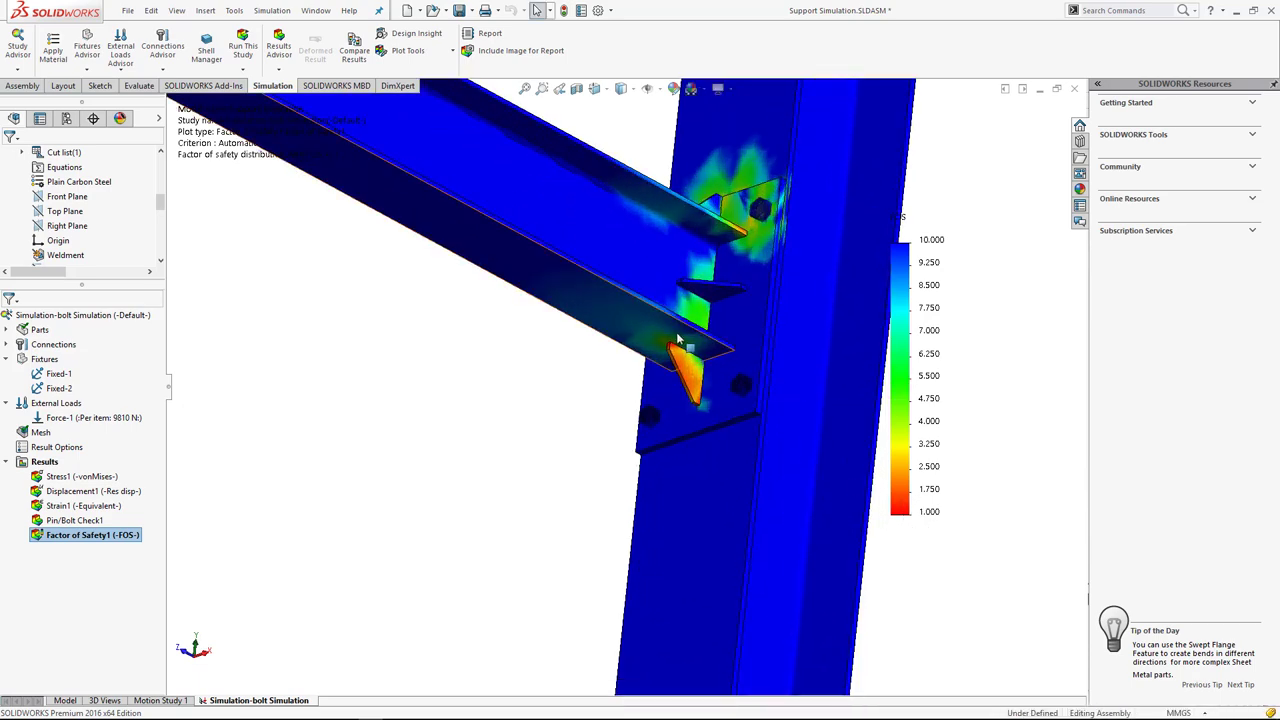
{"action": "mouse_move", "coordinate": [690, 360]}
{"action": "middle_mouse_down"}
{"action": "mouse_move", "coordinate": [700, 363]}
{"action": "mouse_move", "coordinate": [657, 368]}
{"action": "middle_mouse_up"}
{"action": "key", "text": "ctrl+4"}
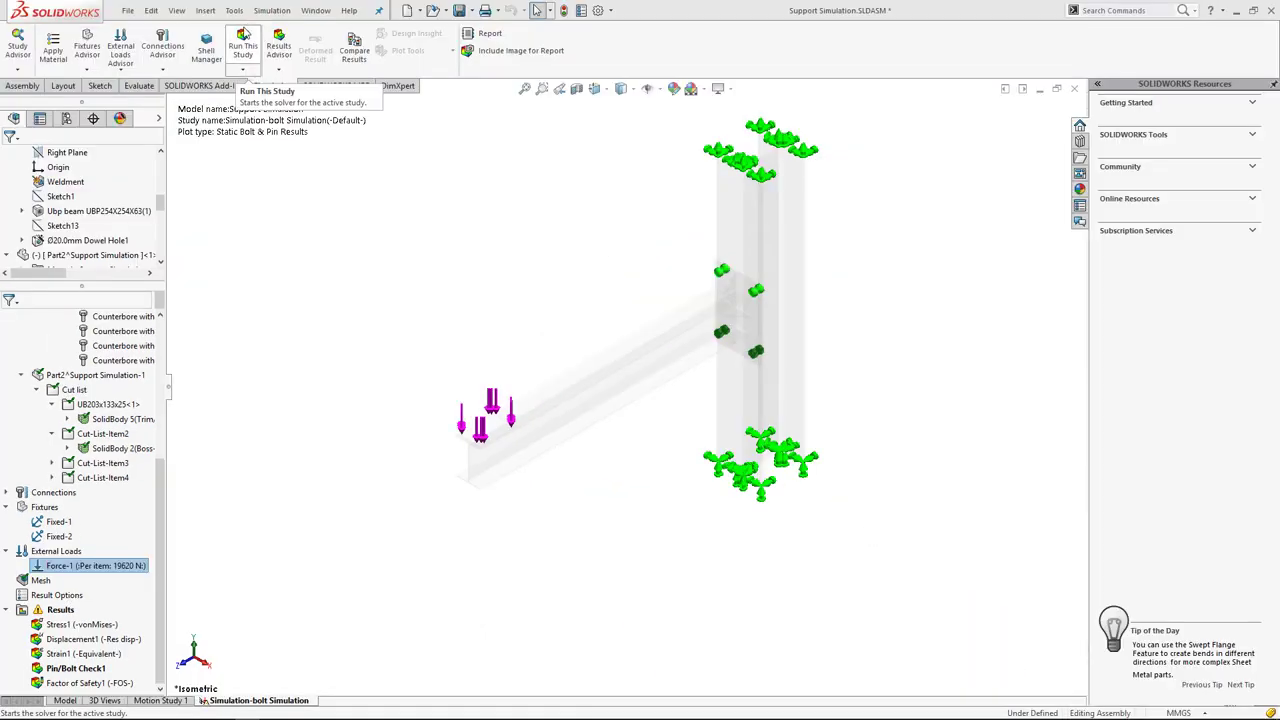
Run the bolt study again with Force-1 at 19620 N.
{"action": "left_click", "coordinate": [243, 45]}
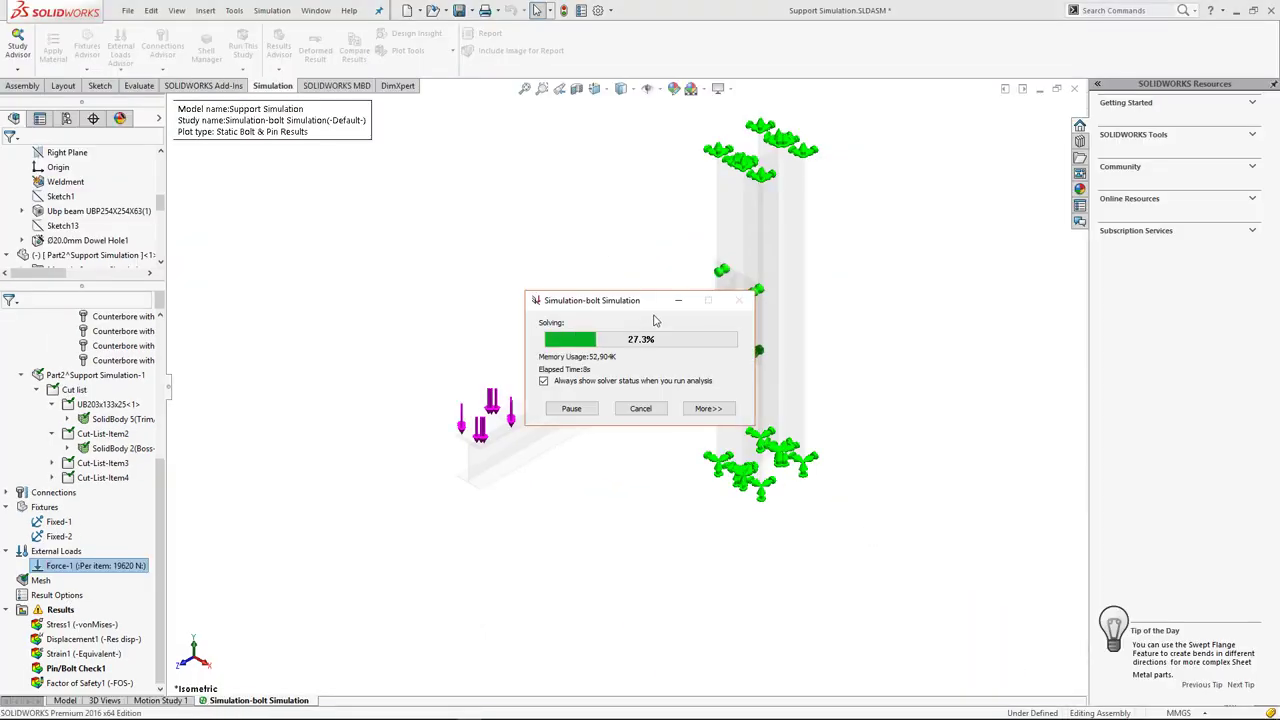
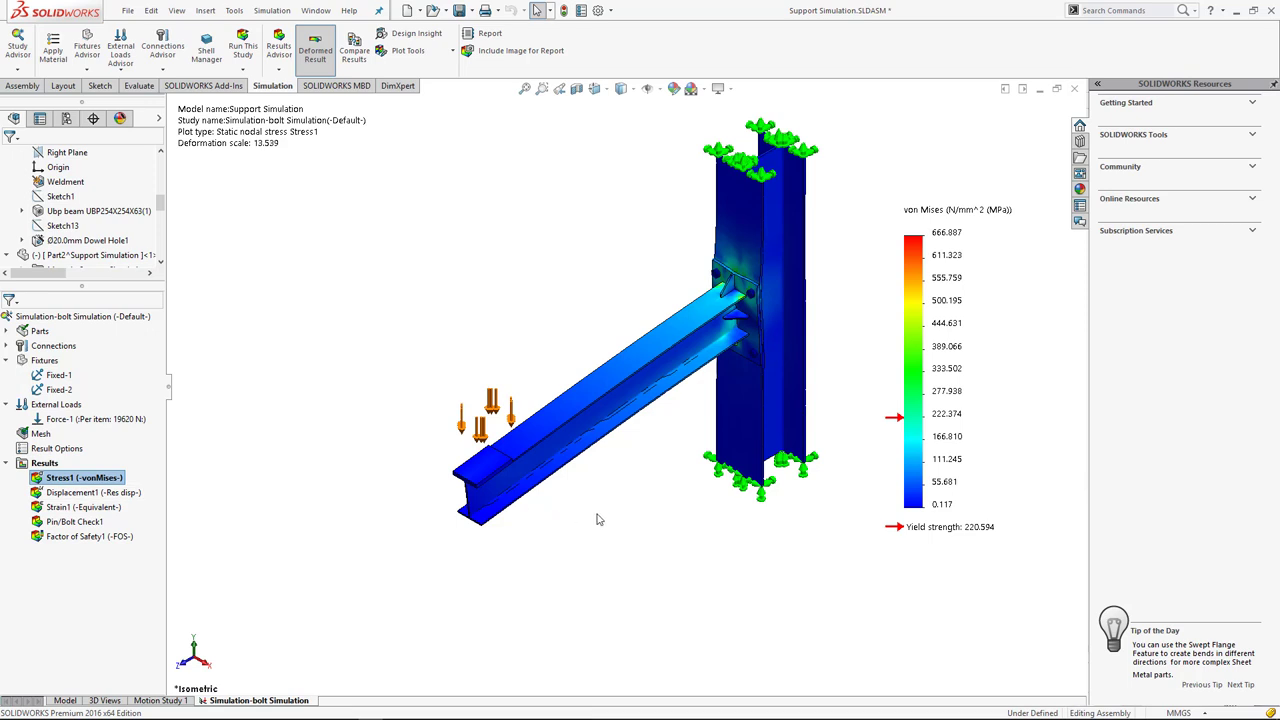
Inspect the von Mises stress plot in Front and Left views, then display Pin/Bolt Check1 results.
{"action": "key", "text": "ctrl+1"}
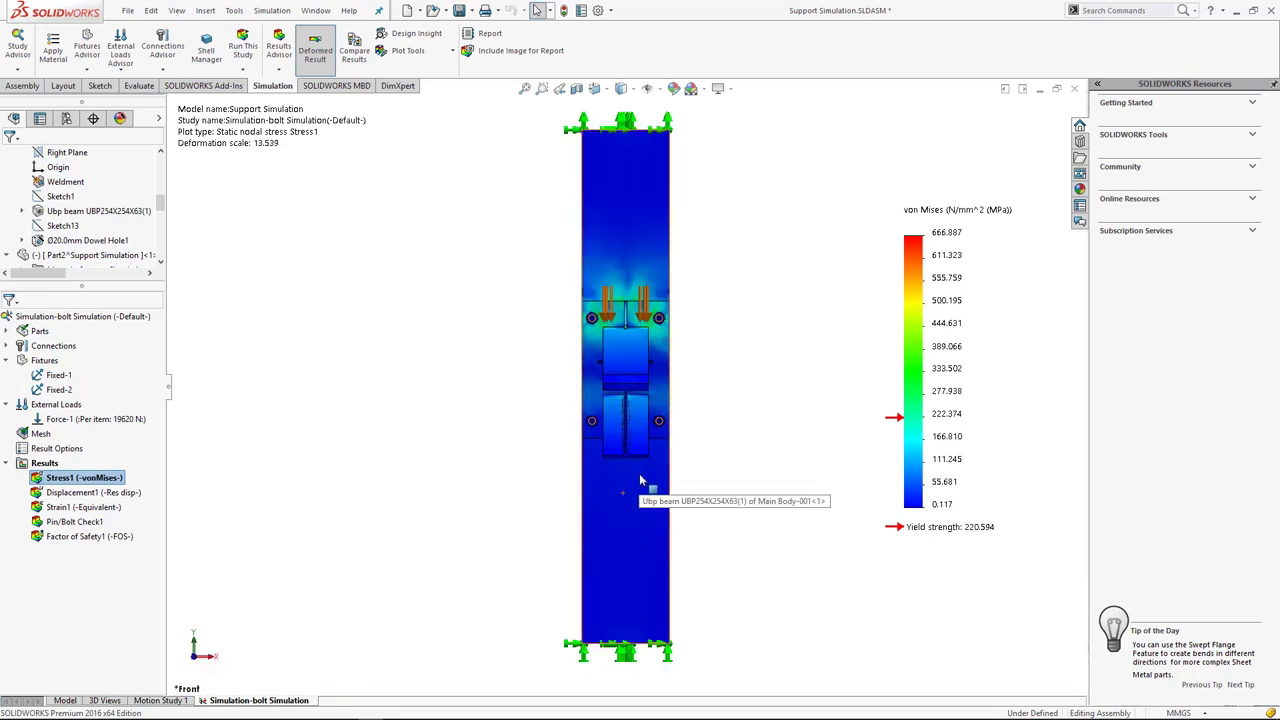
{"action": "key", "text": "ctrl+3"}
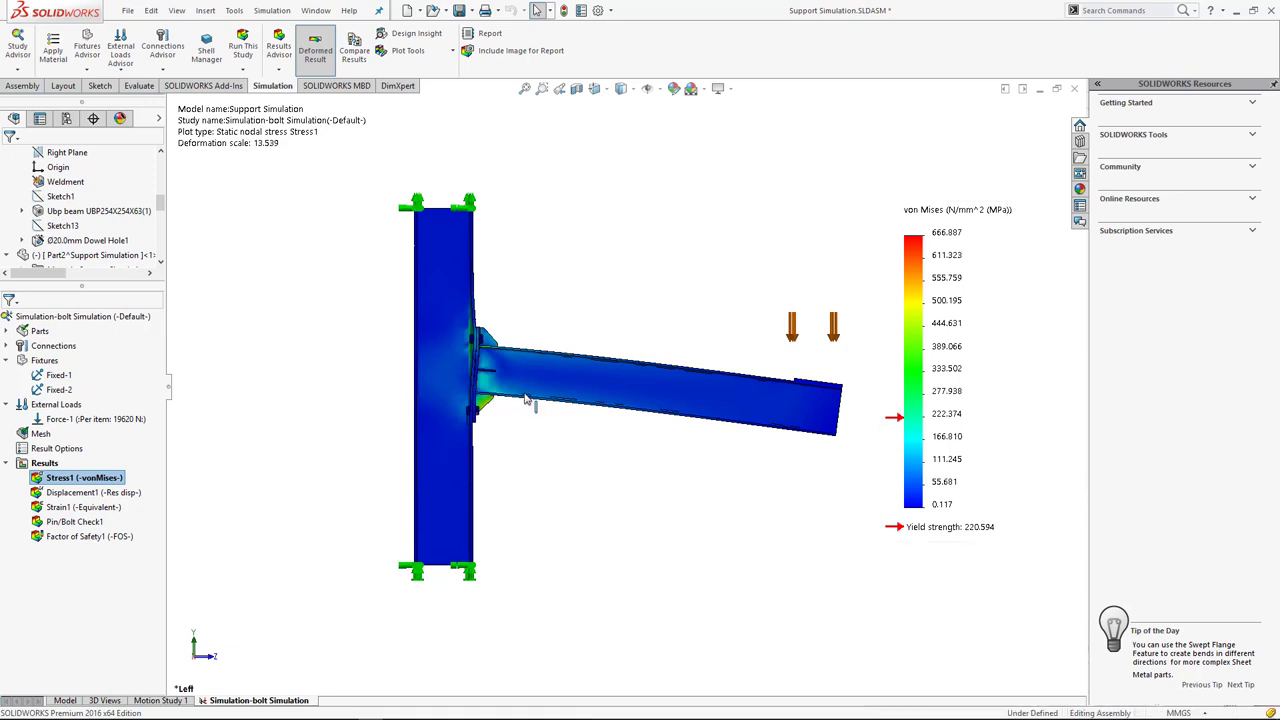
{"action": "middle_click_drag", "start_coordinate": [663, 506], "coordinate": [668, 490], "text": "ctrl"}
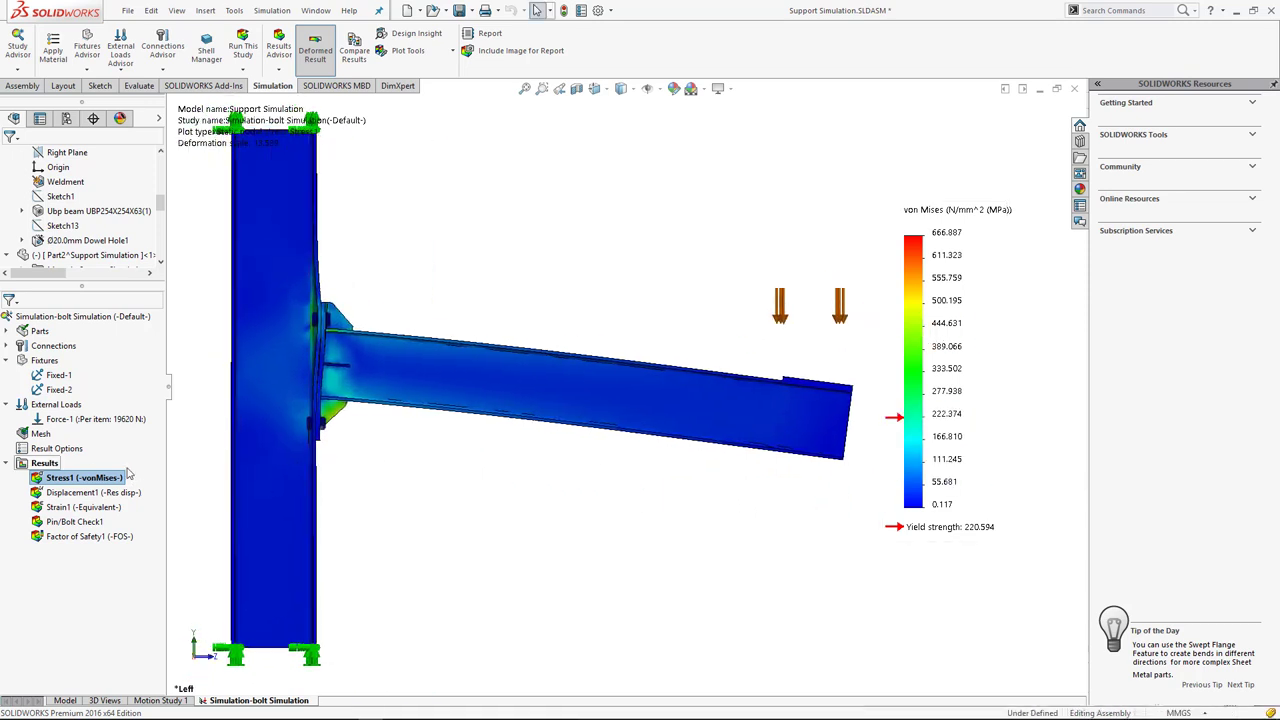
{"action": "double_click", "coordinate": [88, 527]}
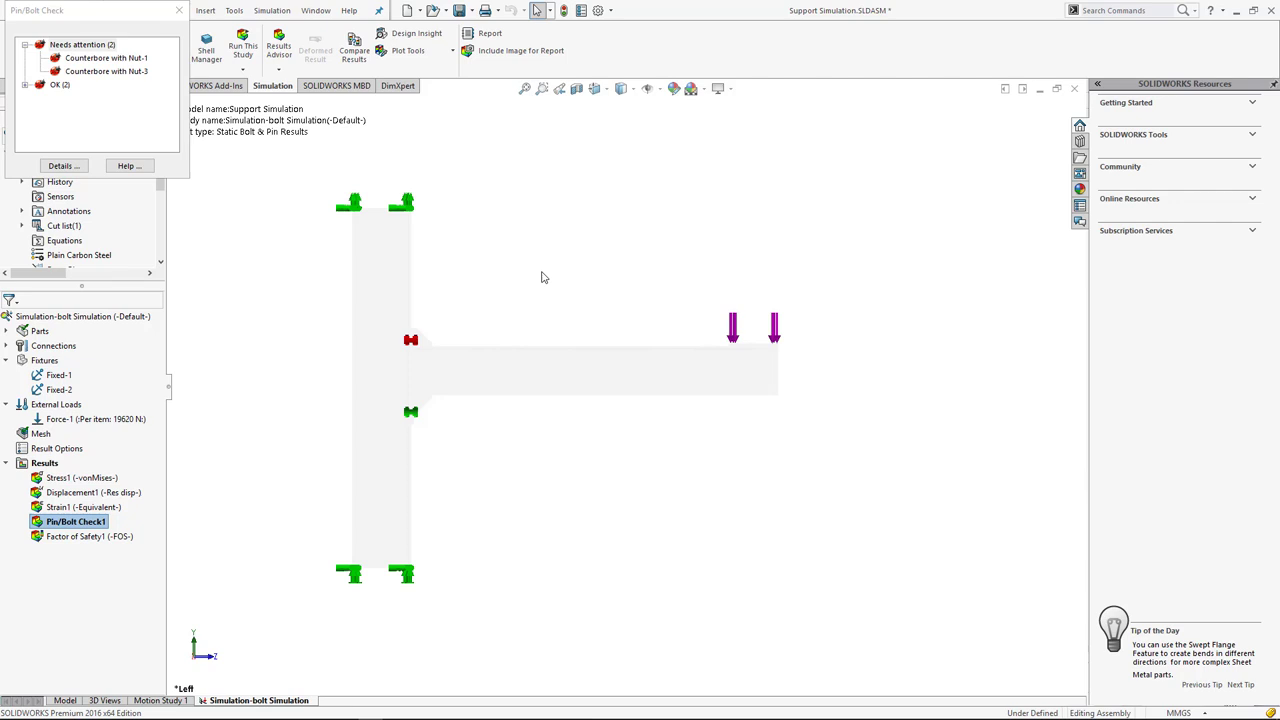
Review Nut-1 and Nut-3 FOS (about 1.00 and 1.01 vs 2), list the OK bolts, and open Details.
{"action": "key", "text": "ctrl+7"}
{"action": "scroll", "coordinate": [790, 298], "scroll_direction": "down", "scroll_amount": 2}
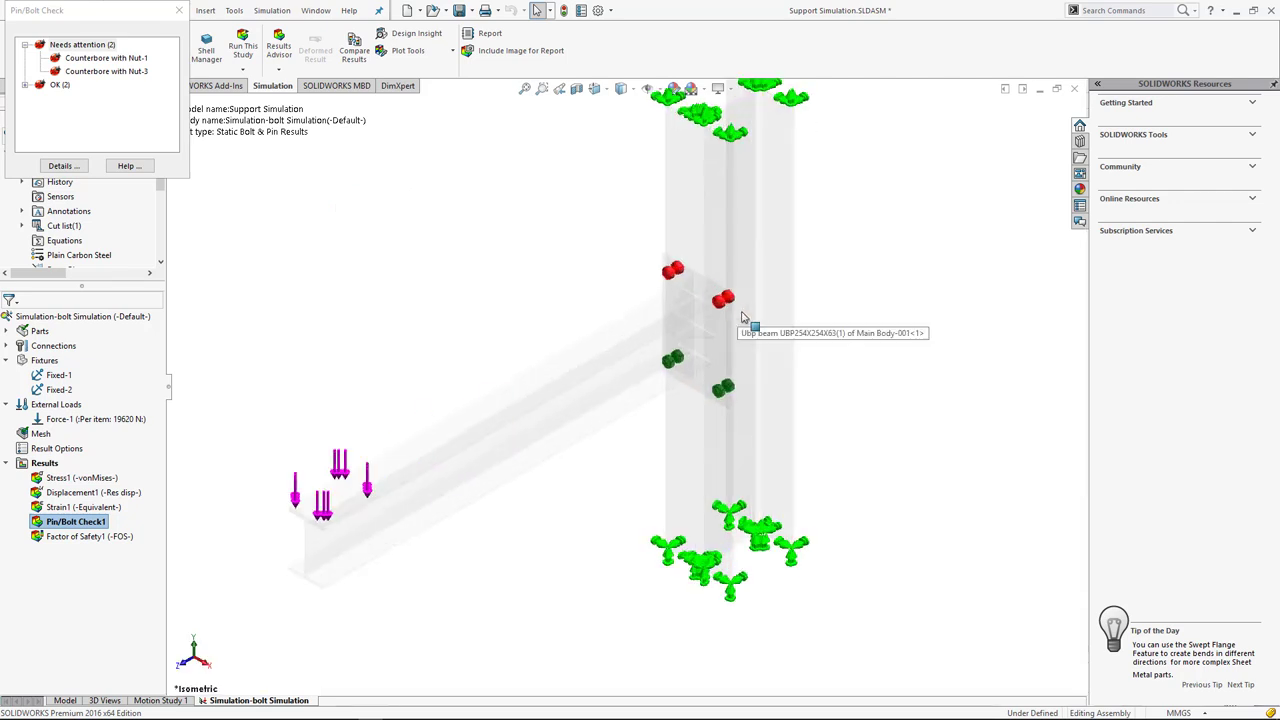
{"action": "middle_click_drag", "start_coordinate": [750, 323], "coordinate": [890, 365]}
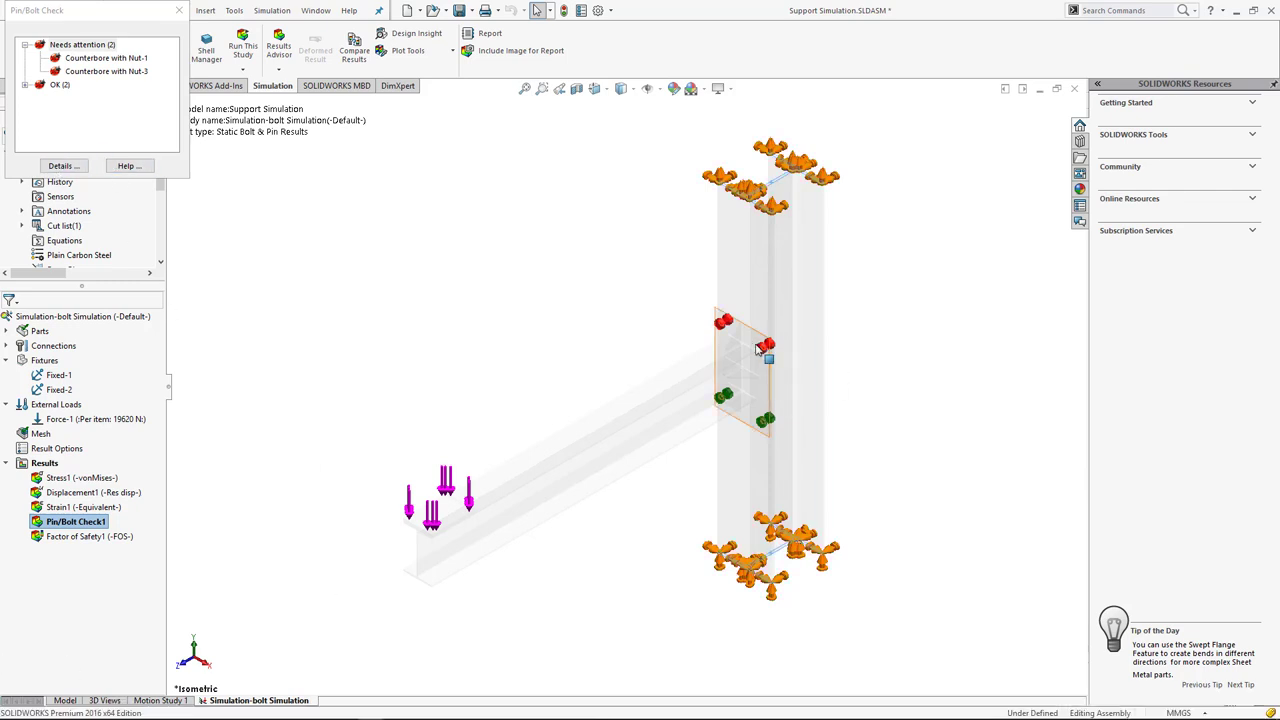
{"action": "left_click", "coordinate": [68, 59]}
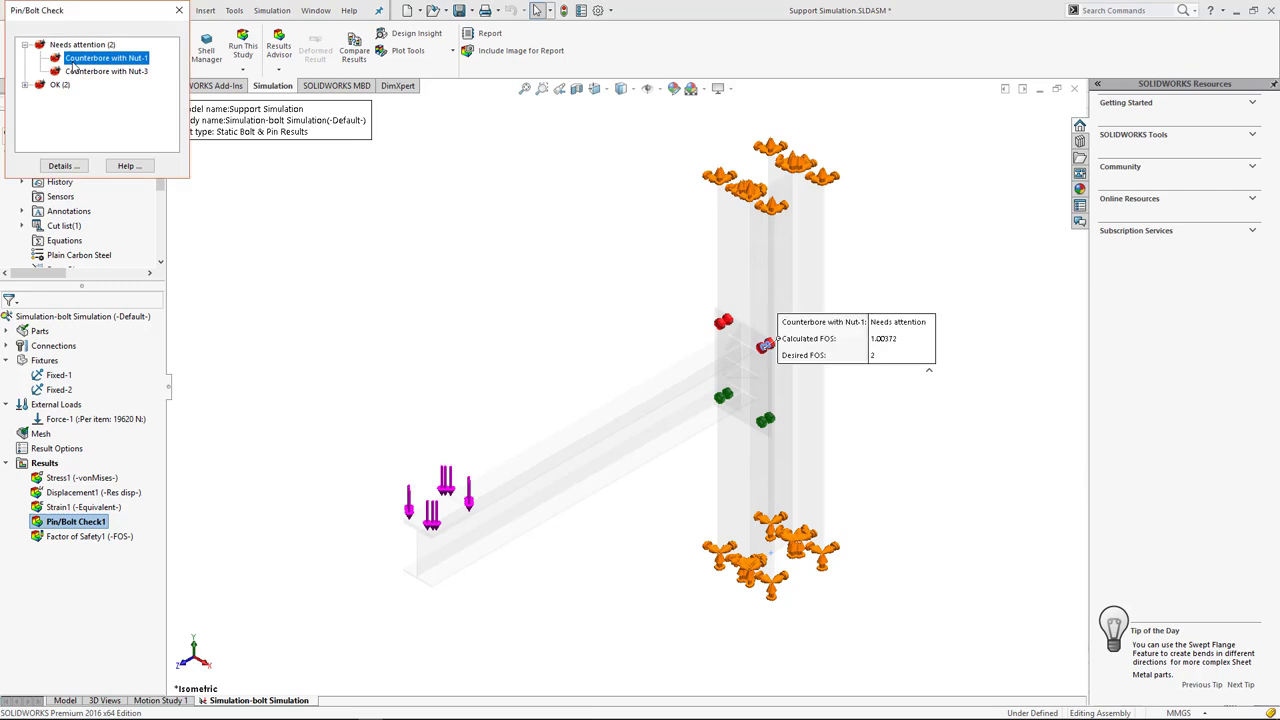
{"action": "left_click", "coordinate": [76, 72]}
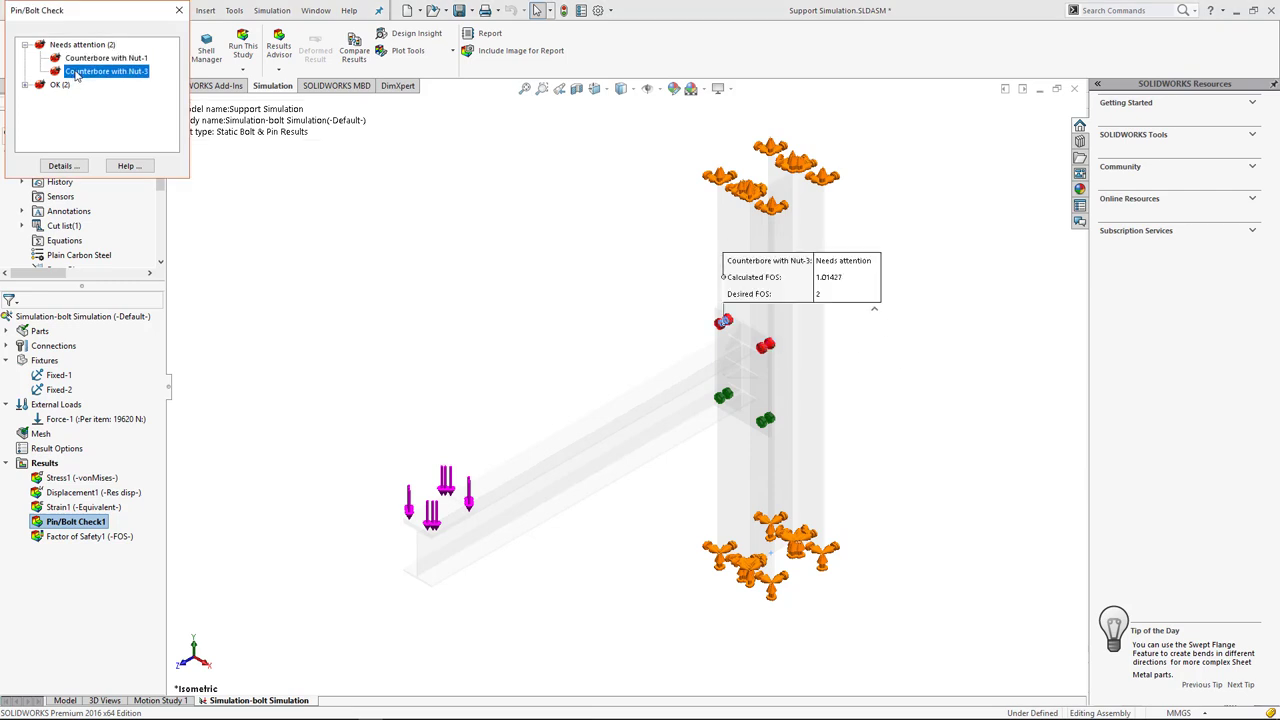
{"action": "left_click", "coordinate": [25, 85]}
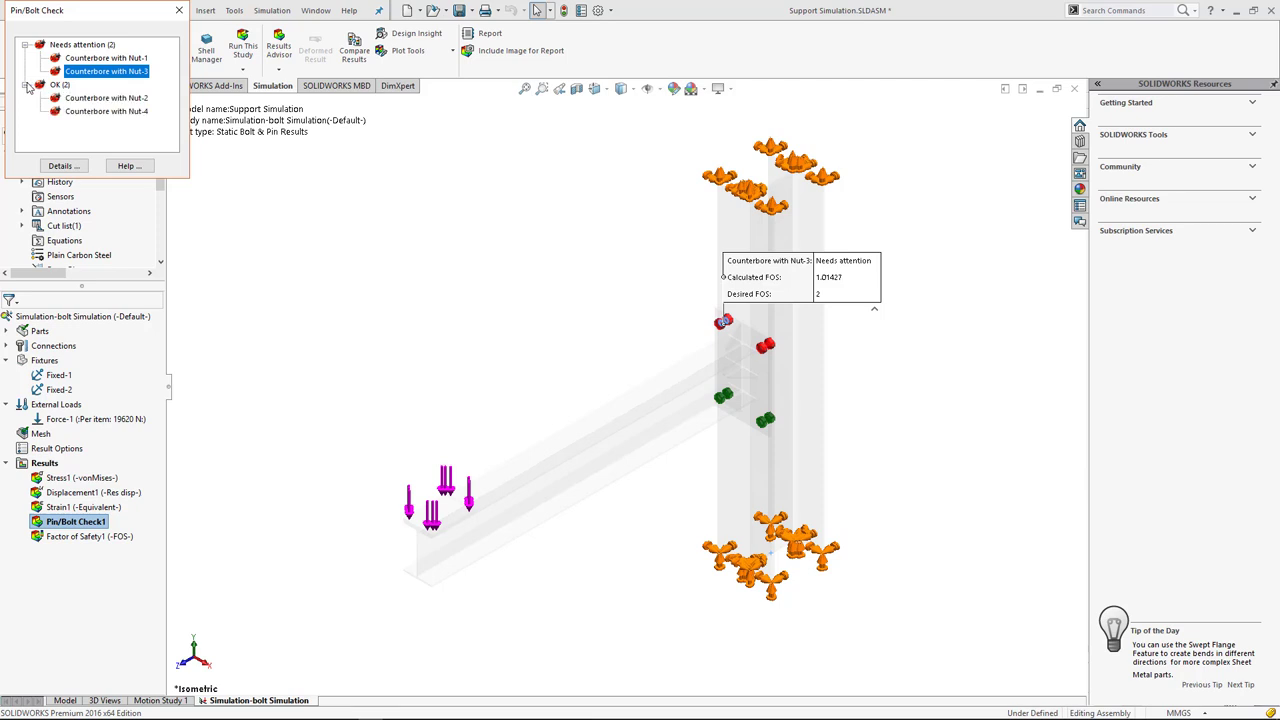
{"action": "left_click", "coordinate": [65, 166]}
Show connector forces for All connectors in the Connector Force dialog and scroll through them.
{"action": "left_click", "coordinate": [100, 57]}
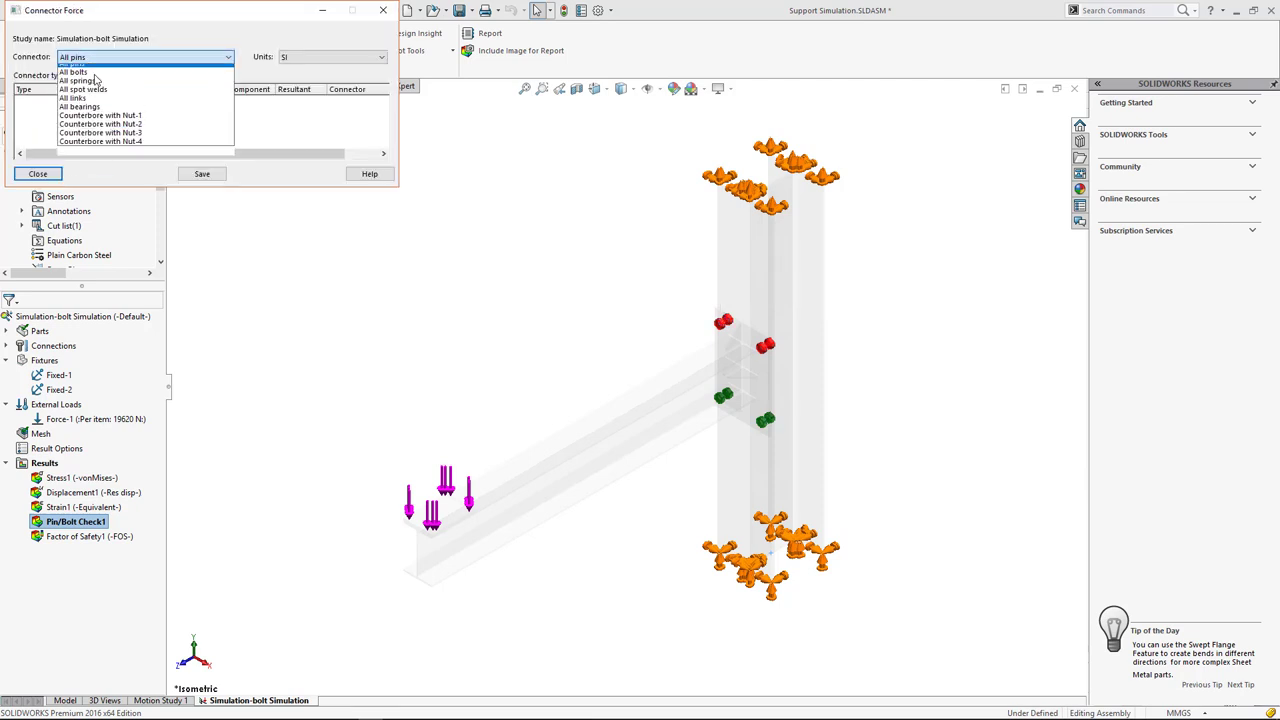
{"action": "left_click", "coordinate": [102, 87]}
{"action": "left_click", "coordinate": [102, 59]}
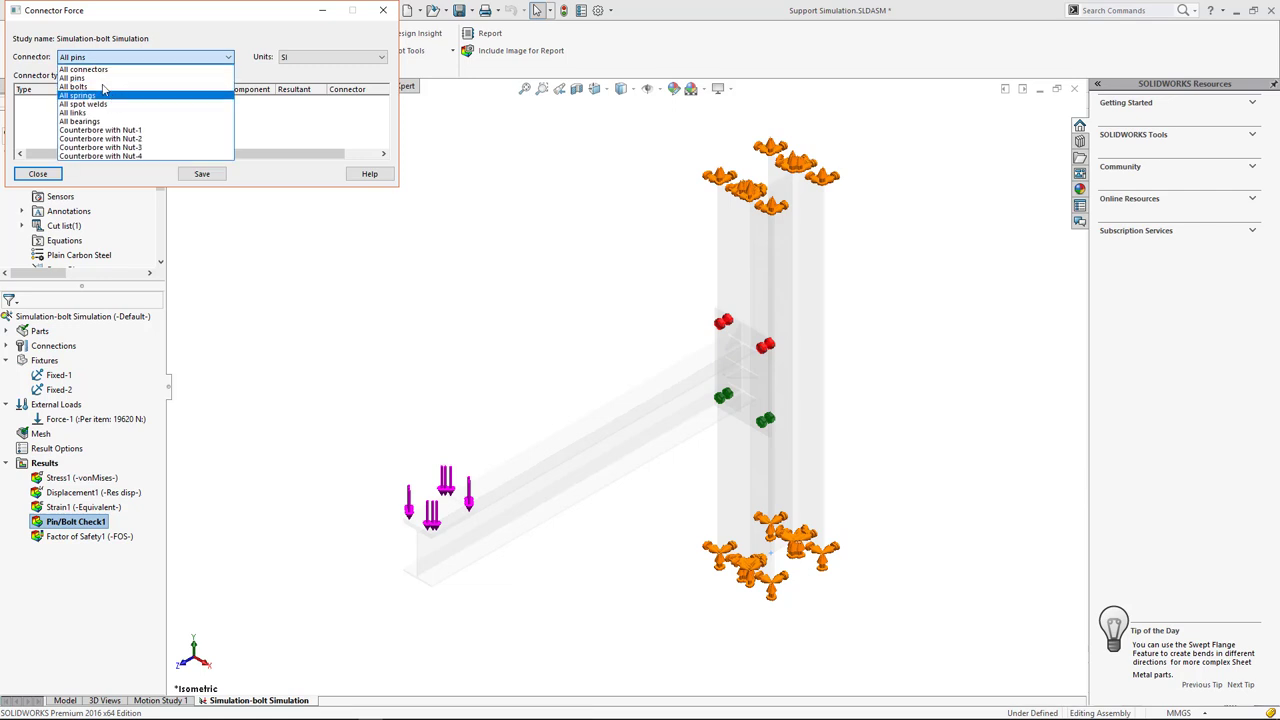
{"action": "left_click", "coordinate": [100, 75]}
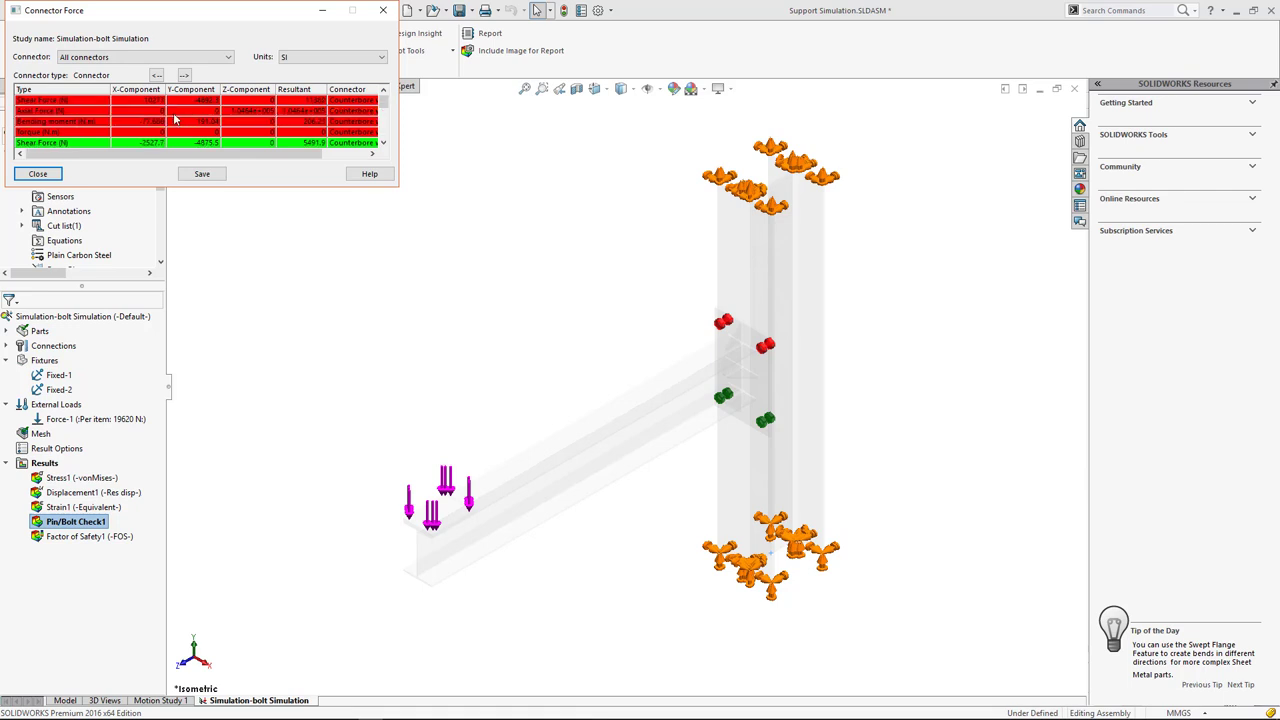
{"action": "scroll", "coordinate": [174, 120], "scroll_direction": "down", "scroll_amount": 1}
{"action": "scroll", "coordinate": [177, 121], "scroll_direction": "down", "scroll_amount": 1}
{"action": "scroll", "coordinate": [190, 121], "scroll_direction": "down", "scroll_amount": 1}
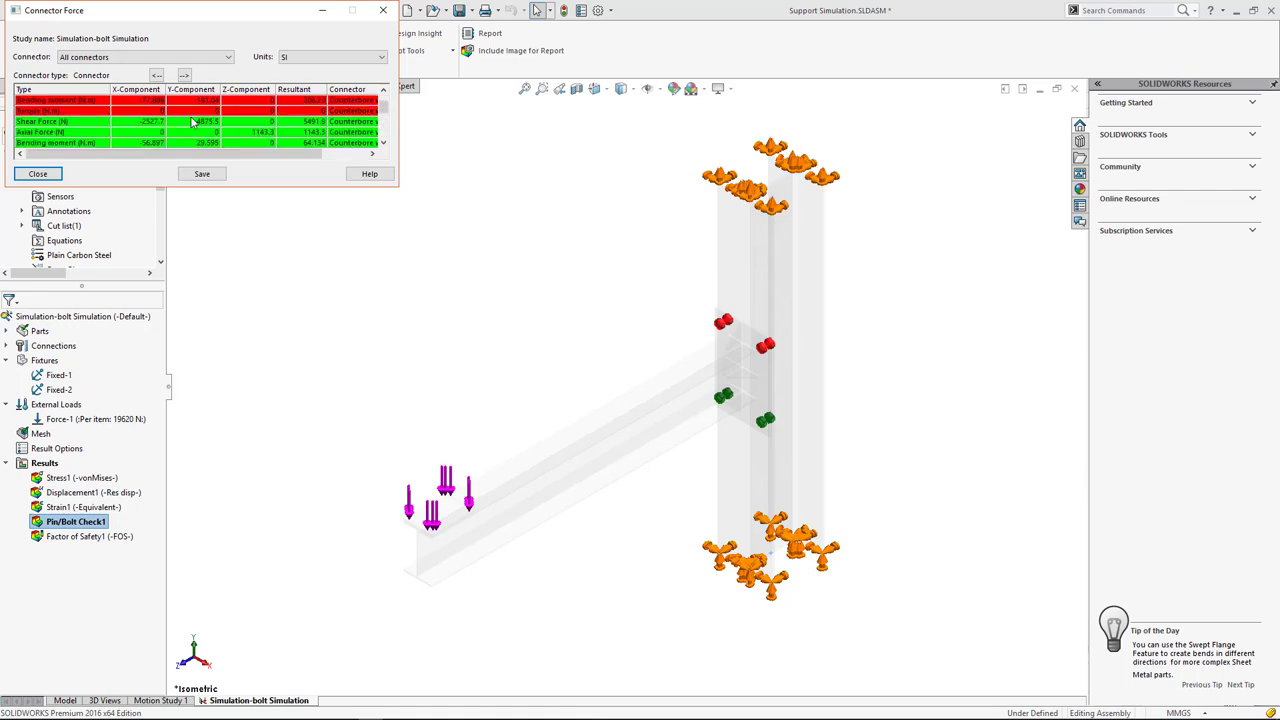
{"action": "scroll", "coordinate": [190, 121], "scroll_direction": "down", "scroll_amount": 1}
Review forces for Counterbore with Nut-1, then Nut-3, and close the Connector Force dialog.
{"action": "left_click", "coordinate": [111, 62]}
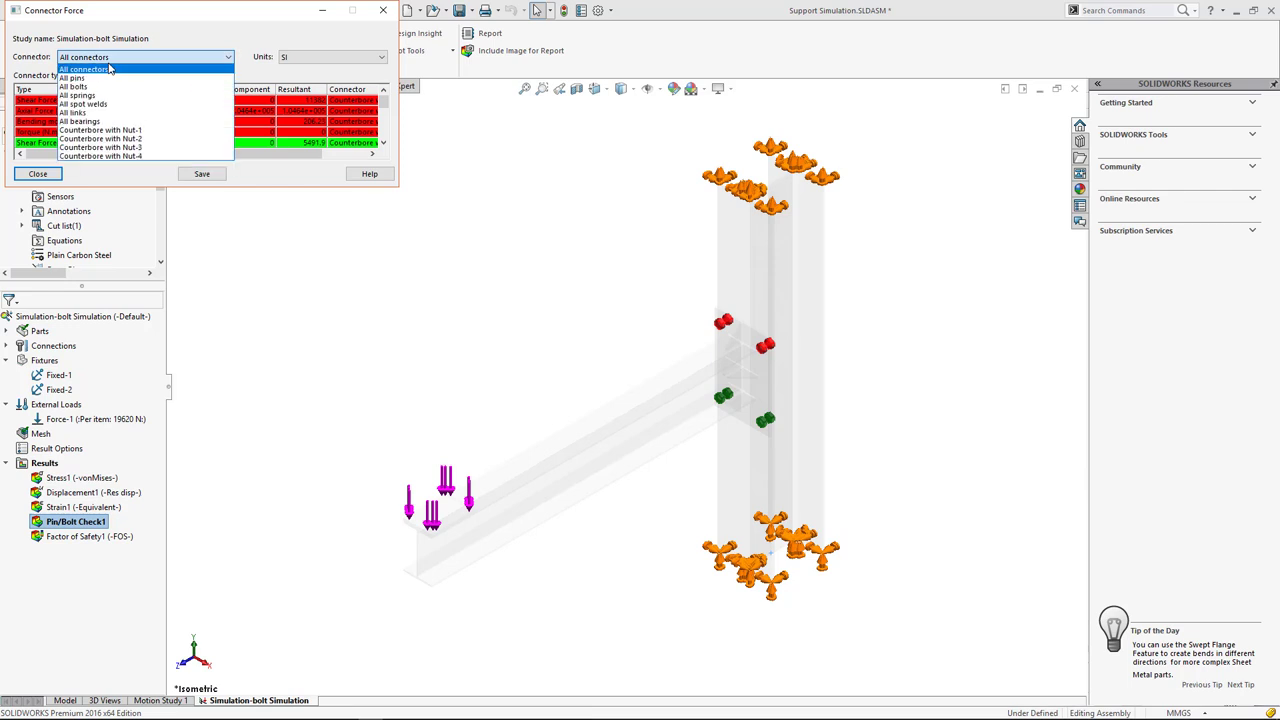
{"action": "left_click", "coordinate": [124, 131]}
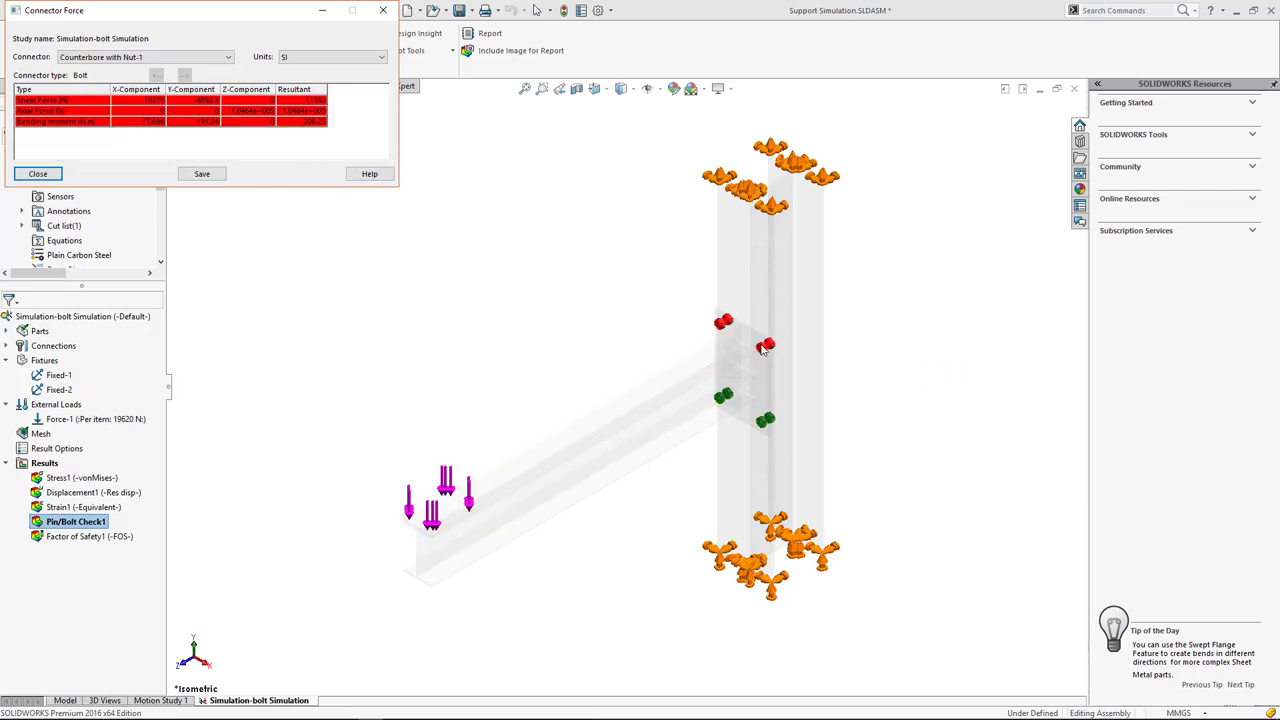
{"action": "left_click", "coordinate": [145, 57]}
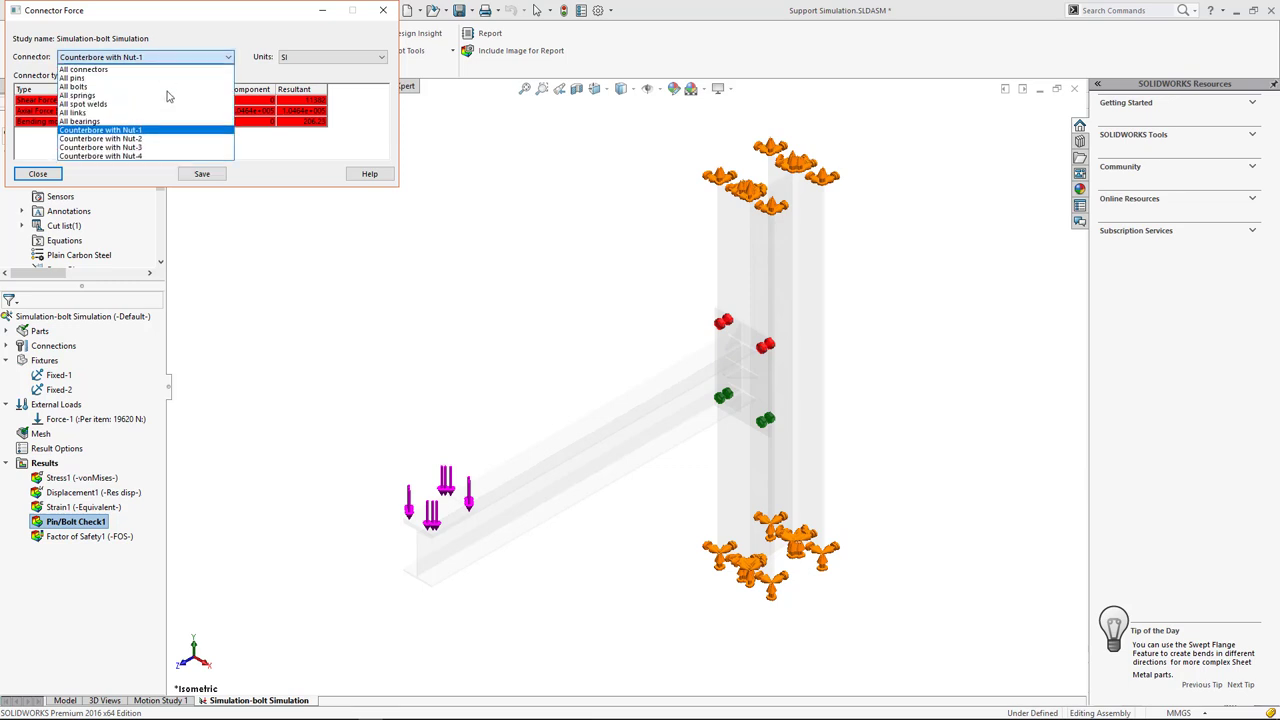
{"action": "left_click", "coordinate": [169, 155]}
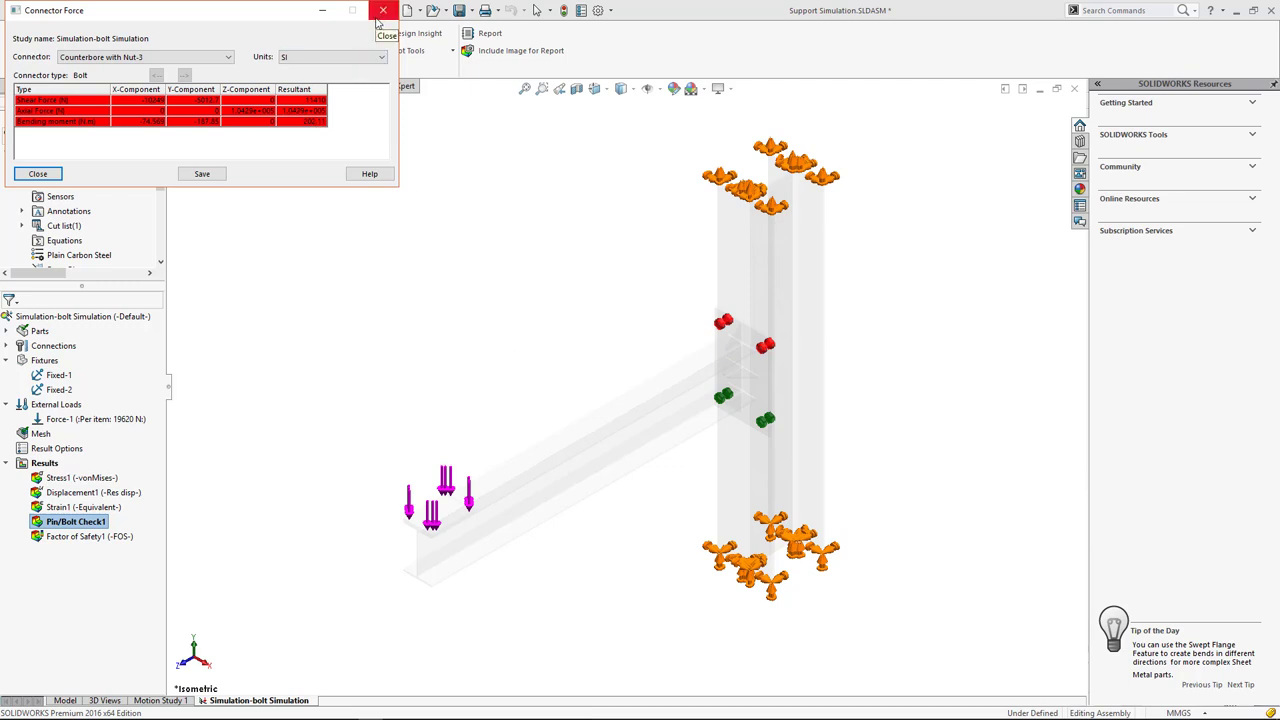
{"action": "mouse_move", "coordinate": [244, 16]}
{"action": "left_mouse_down"}
{"action": "mouse_move", "coordinate": [422, 173]}
{"action": "mouse_move", "coordinate": [466, 193]}
{"action": "left_mouse_up"}
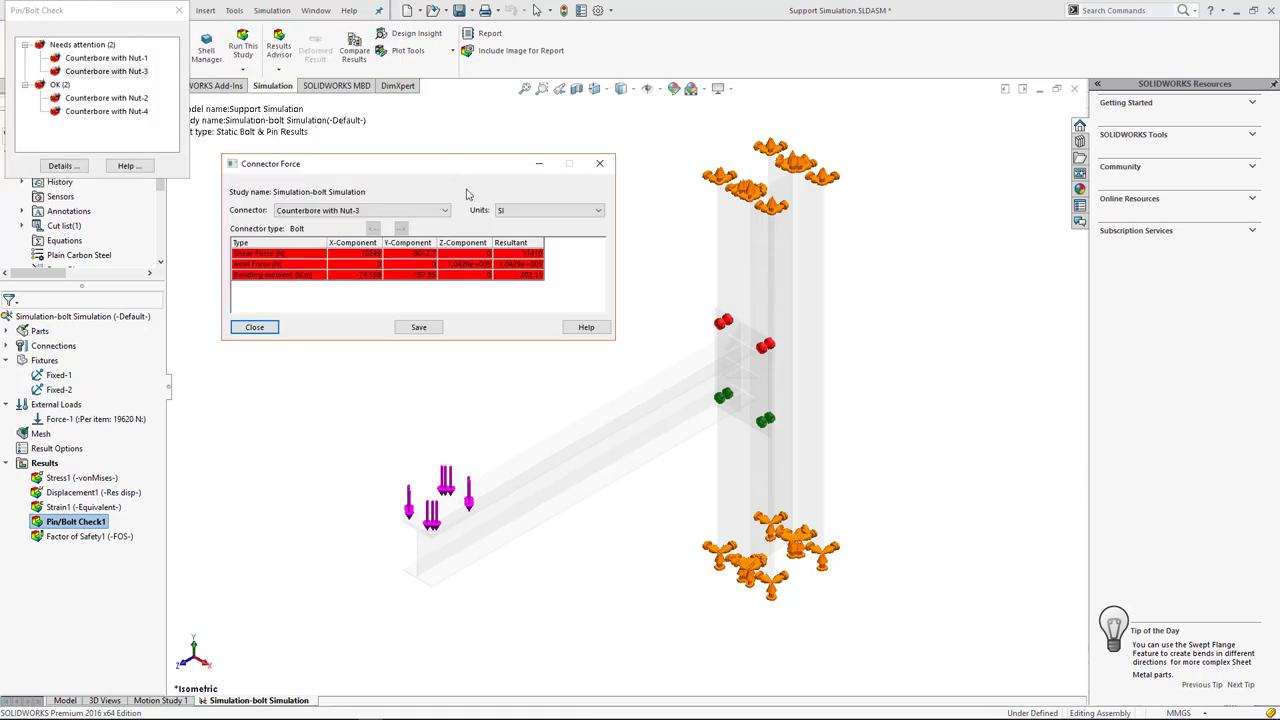
{"action": "left_click", "coordinate": [599, 163]}
Close Pin/Bolt Check and display Factor of Safety1, examining the 0.51 minimum at the joint stiffener.
{"action": "left_click", "coordinate": [182, 11]}
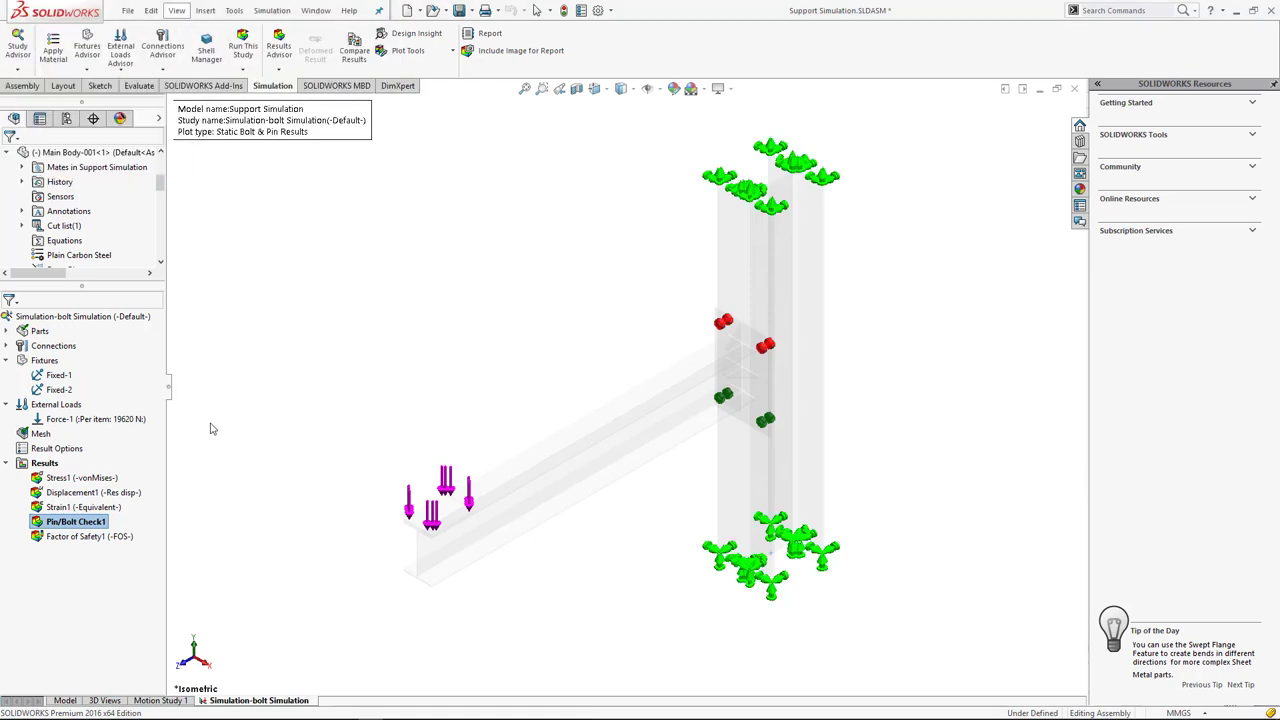
{"action": "left_click", "coordinate": [70, 538]}
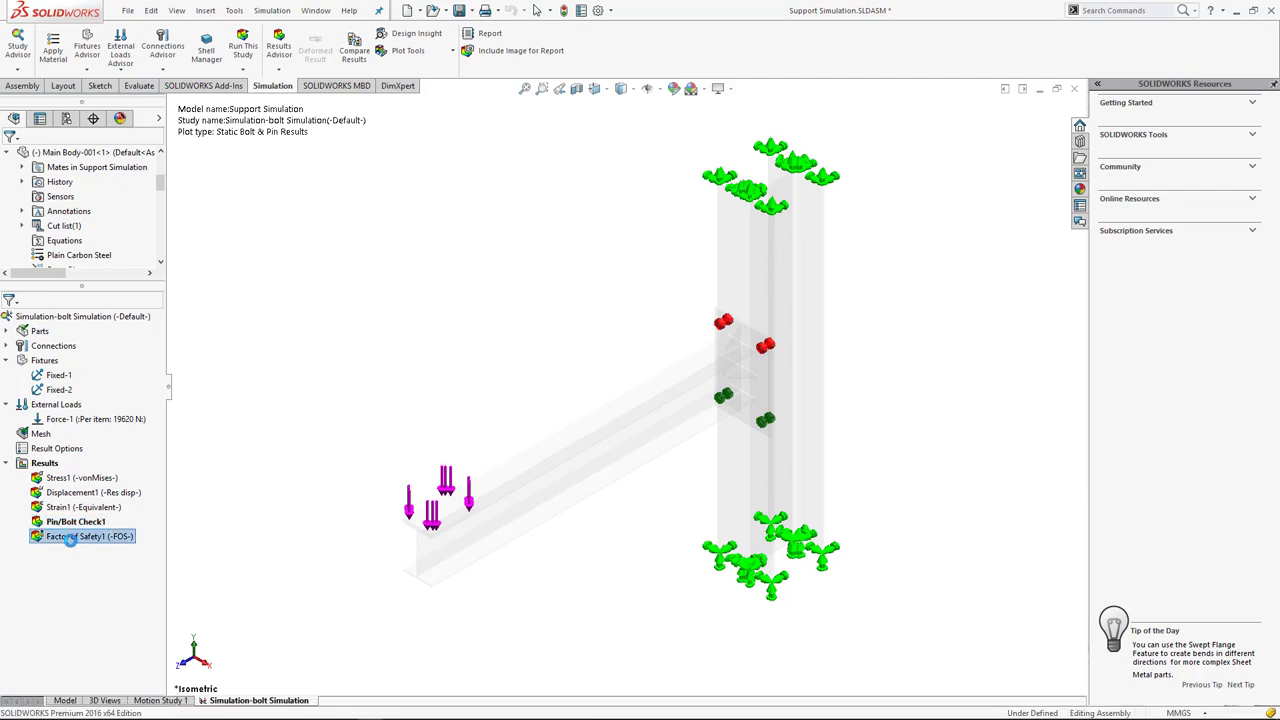
{"action": "scroll", "coordinate": [730, 420], "scroll_direction": "up", "scroll_amount": 3}
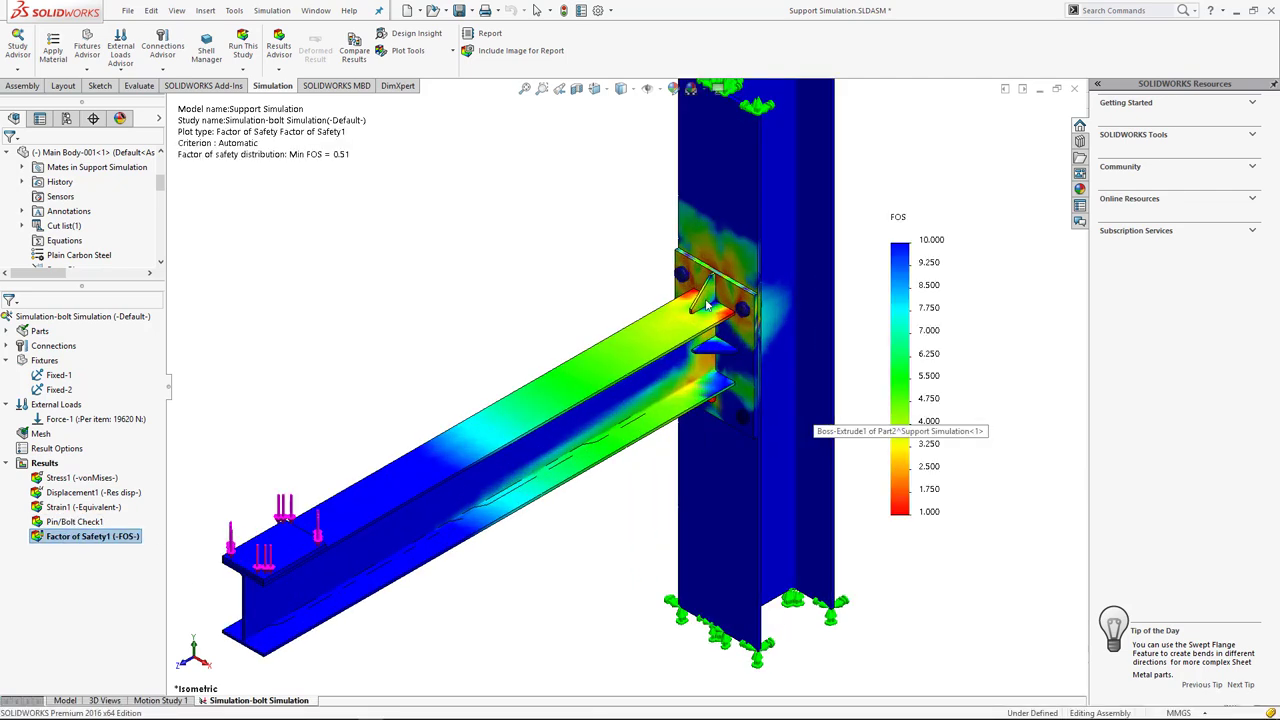
{"action": "scroll", "coordinate": [707, 305], "scroll_direction": "up", "scroll_amount": 2}
{"action": "key", "text": "ctrl+7"}
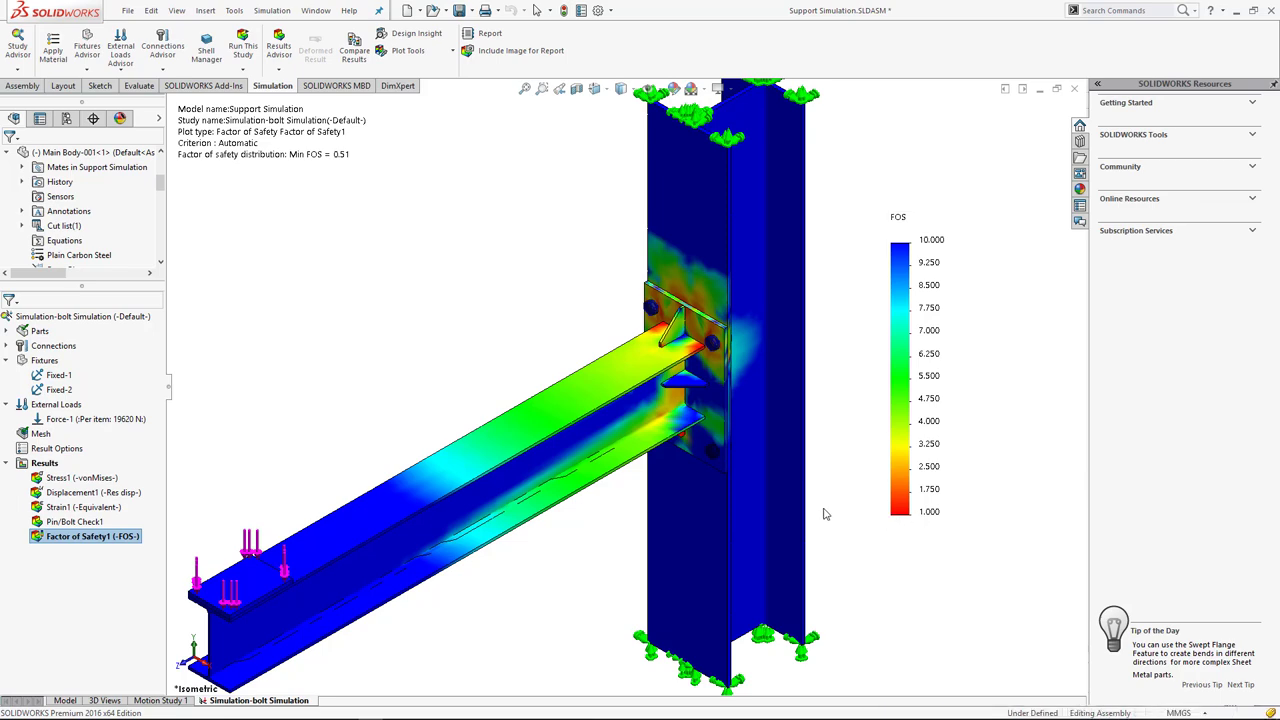
{"action": "scroll", "coordinate": [709, 493], "scroll_direction": "up", "scroll_amount": 5}
{"action": "mouse_move", "coordinate": [709, 493]}
{"action": "middle_mouse_down"}
{"action": "mouse_move", "coordinate": [644, 401]}
{"action": "mouse_move", "coordinate": [591, 387]}
{"action": "middle_mouse_up"}
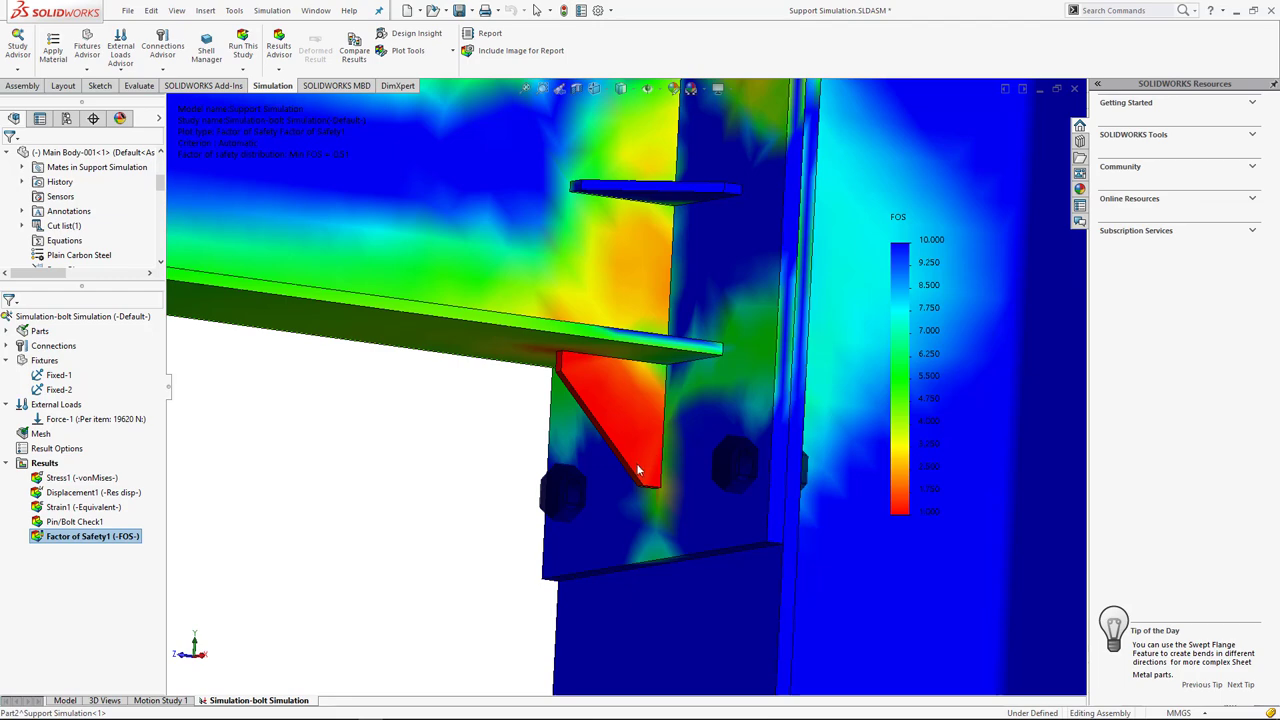
{"action": "key", "text": "ctrl+shift+z"}
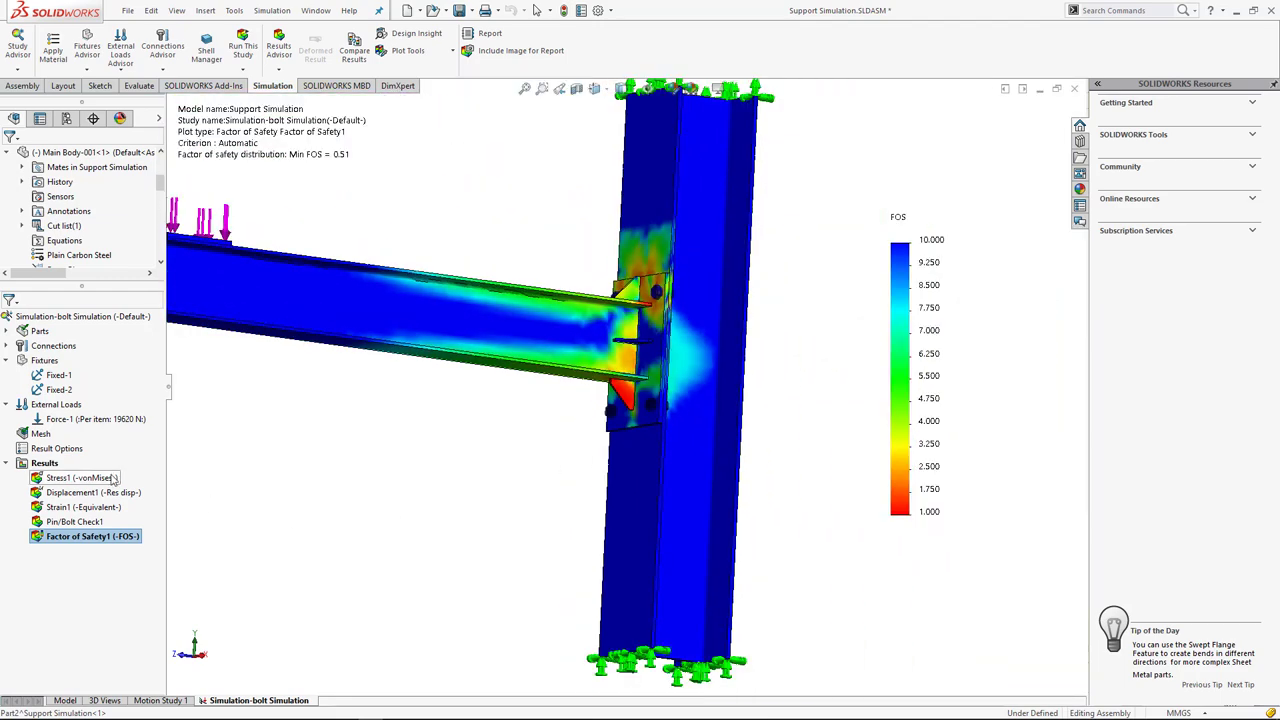
Redisplay Stress1 (peak 666.887 MPa vs 220.594 MPa yield) and orbit around the beam-column joint.
{"action": "double_click", "coordinate": [113, 479]}
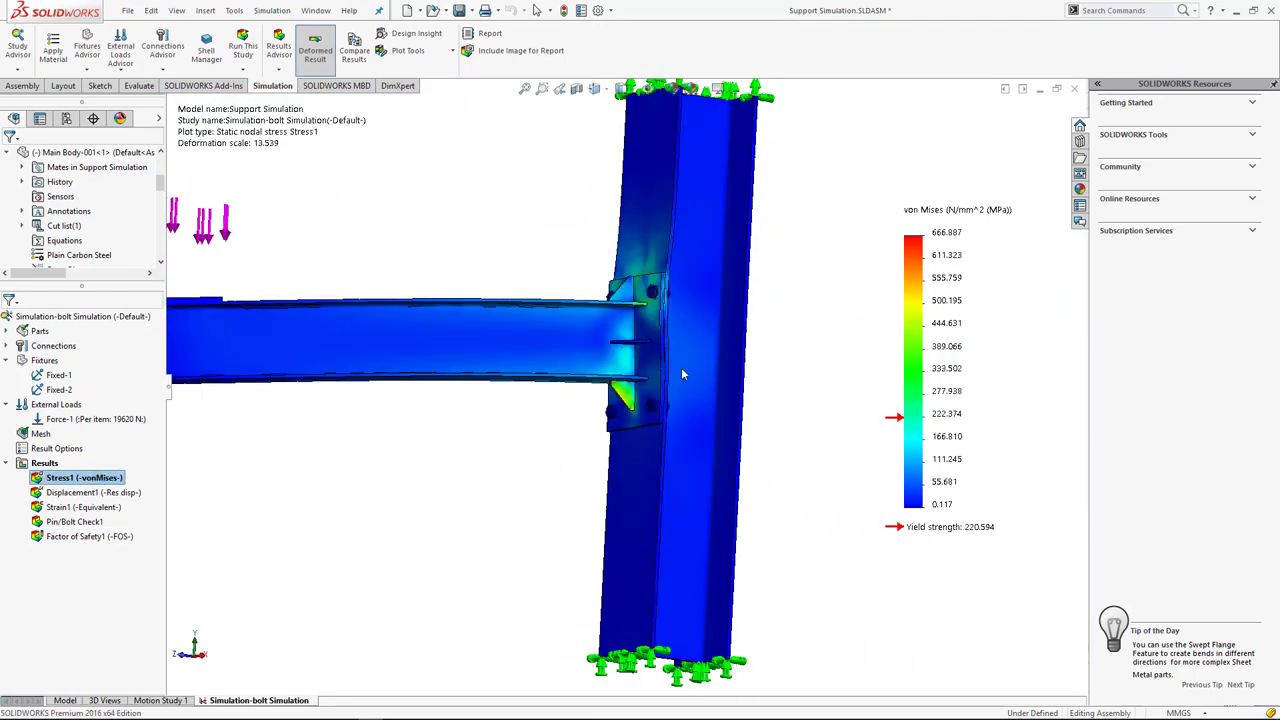
{"action": "scroll", "coordinate": [596, 372], "scroll_direction": "up", "scroll_amount": 3}
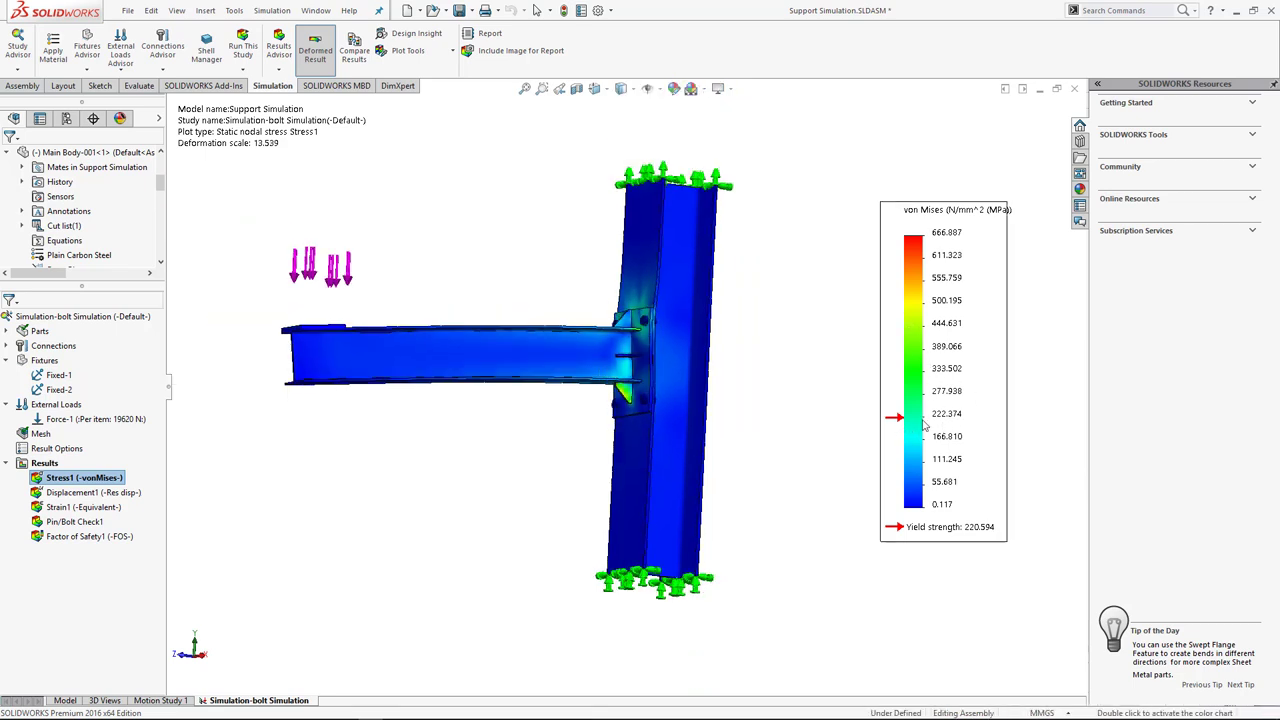
{"action": "scroll", "coordinate": [655, 333], "scroll_direction": "down", "scroll_amount": 2}
{"action": "middle_click_drag", "start_coordinate": [655, 333], "coordinate": [636, 480]}
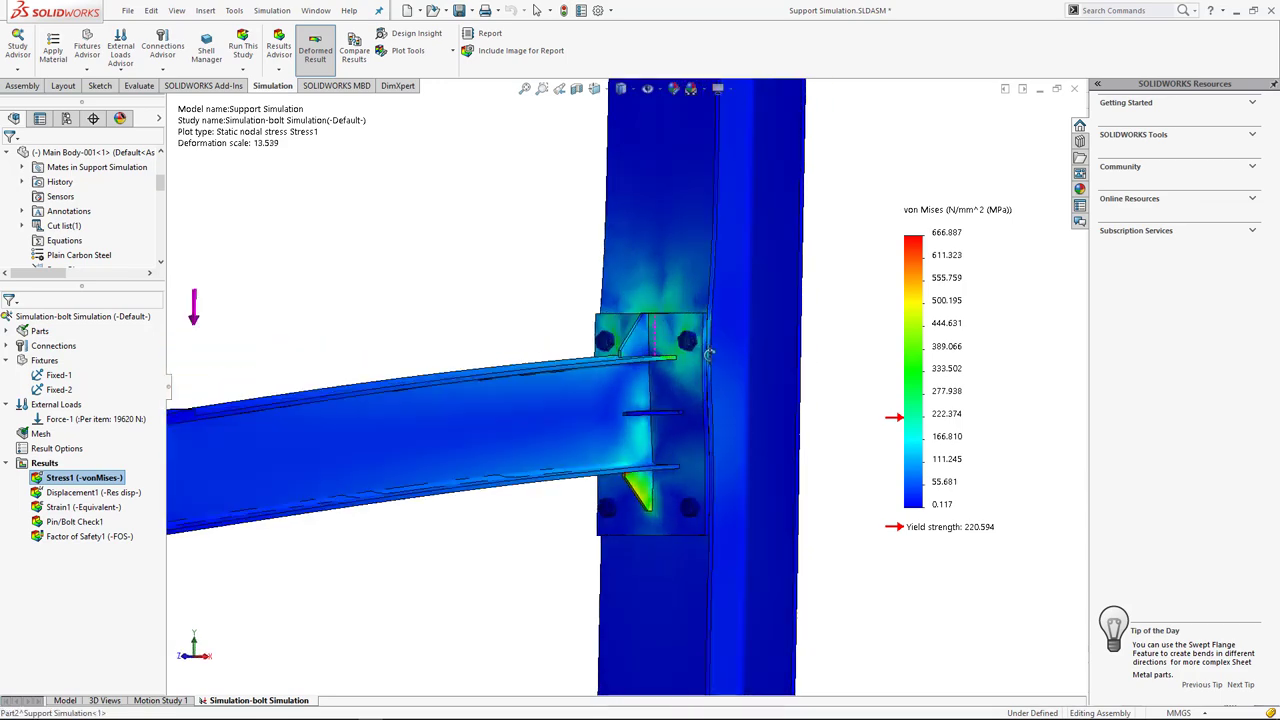
{"action": "scroll", "coordinate": [704, 447], "scroll_direction": "down", "scroll_amount": 1}
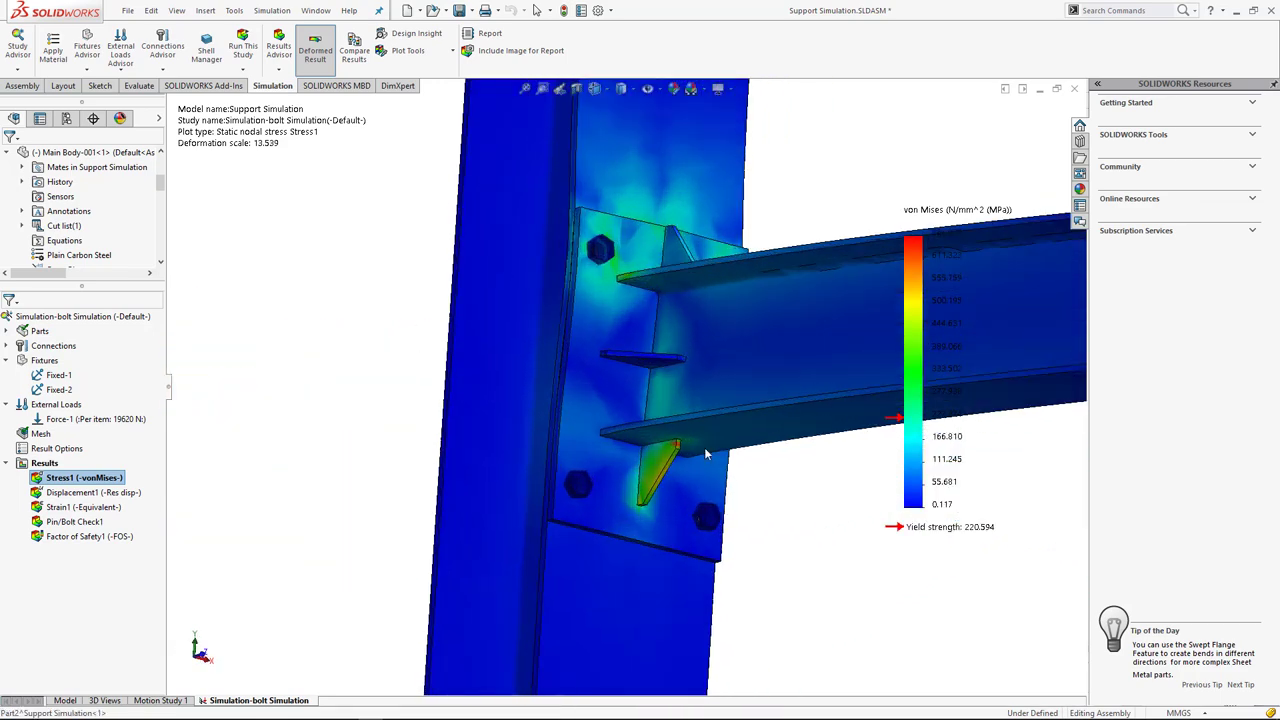
{"action": "scroll", "coordinate": [651, 429], "scroll_direction": "down", "scroll_amount": 2}
{"action": "scroll", "coordinate": [651, 429], "scroll_direction": "down", "scroll_amount": 1}
{"action": "key", "text": "f"}
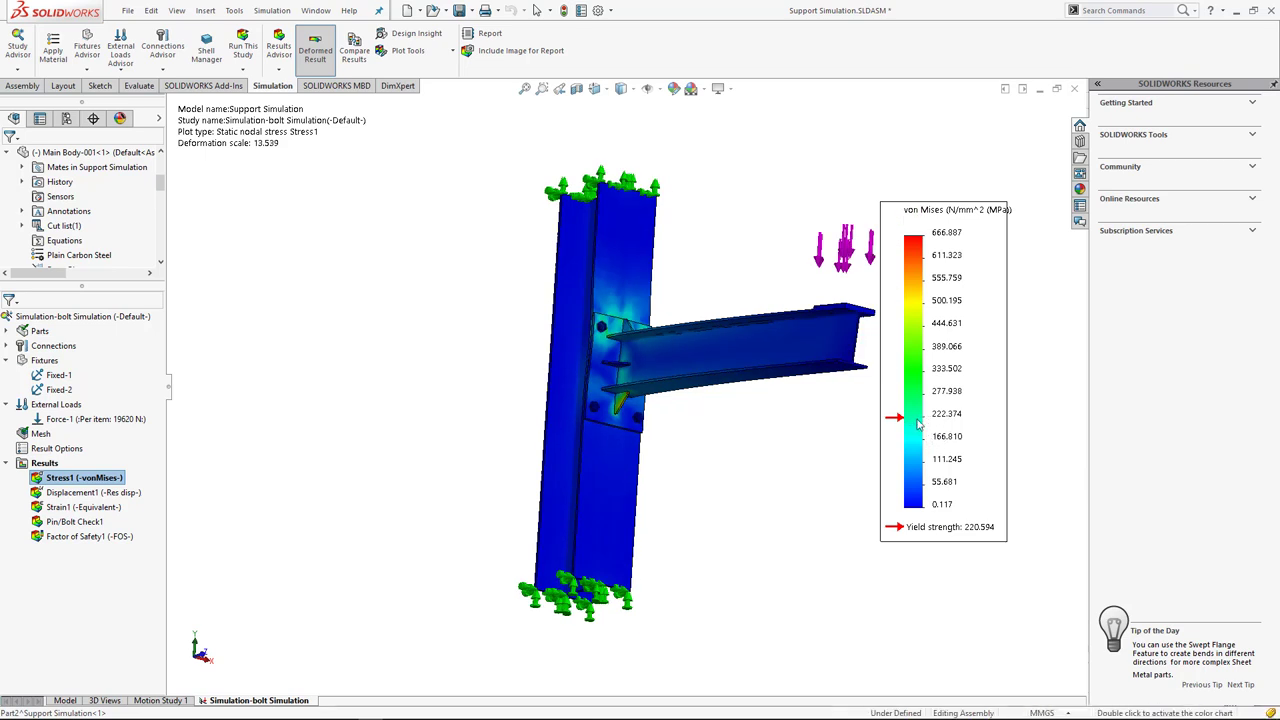
{"action": "middle_click_drag", "start_coordinate": [809, 449], "coordinate": [740, 458]}
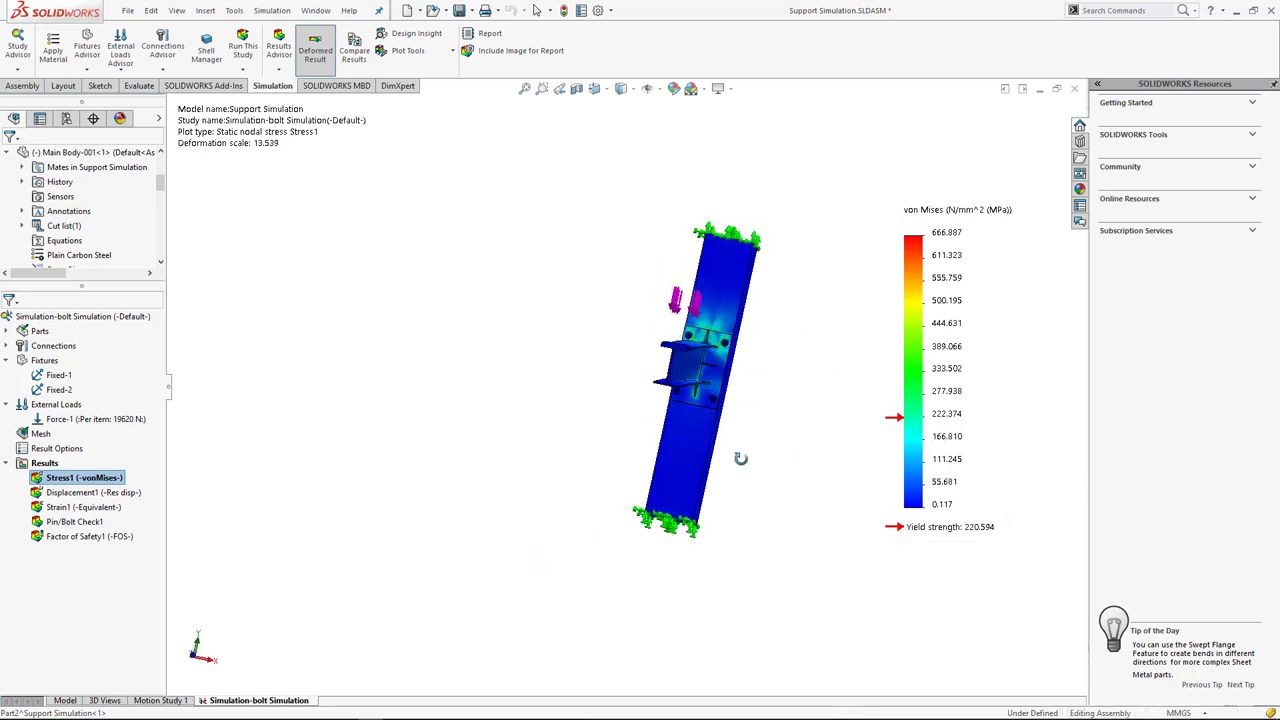
{"action": "key", "text": "ctrl+7"}
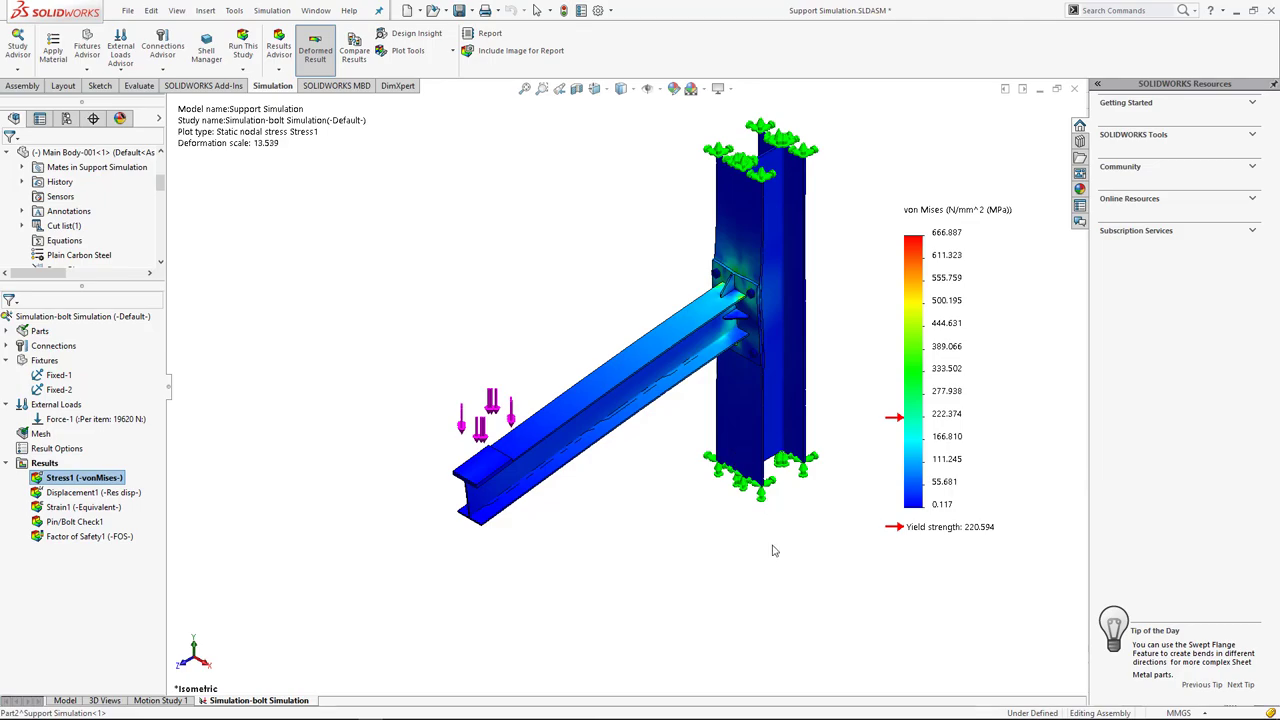